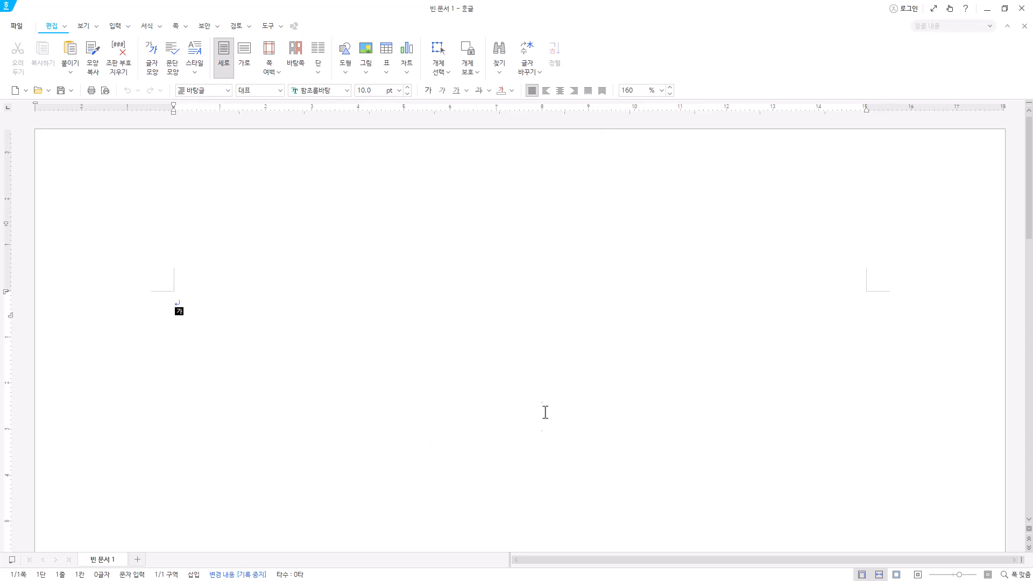
Step: Toggle the page outline (쪽 윤곽) display off and back on, and hide the control marks (조판 부호)
key(F7)
click(84, 27)
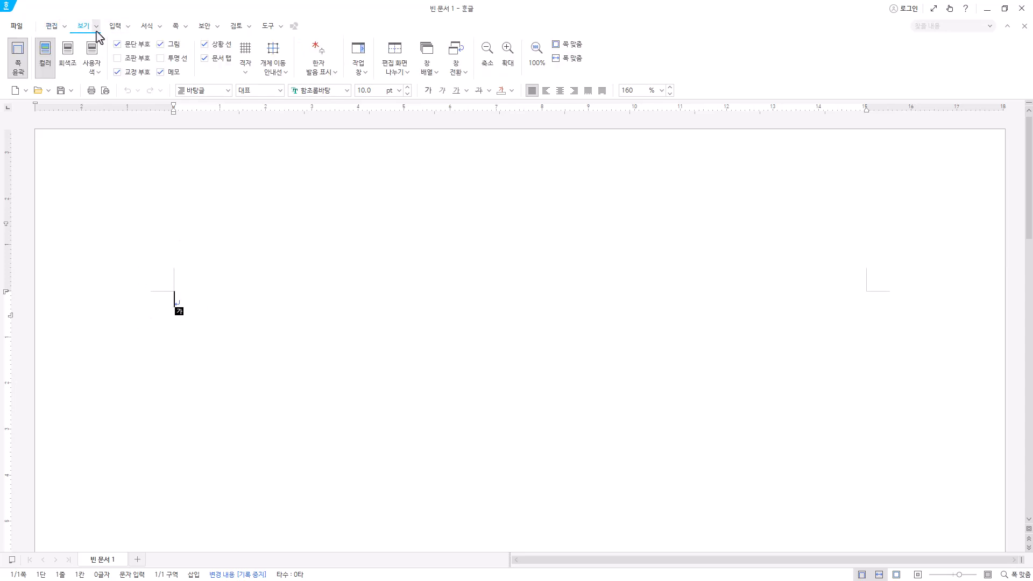
click(18, 69)
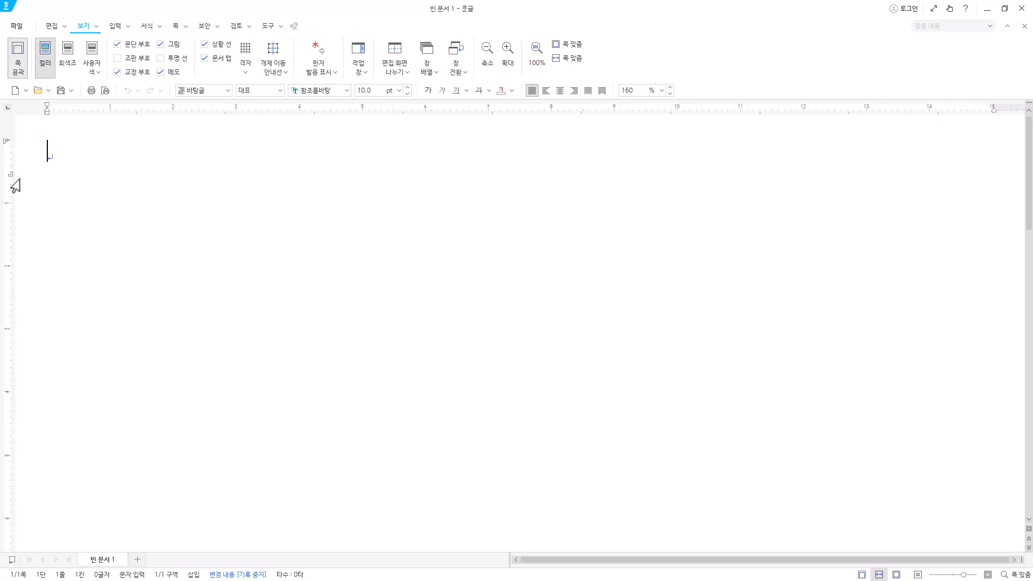
click(18, 75)
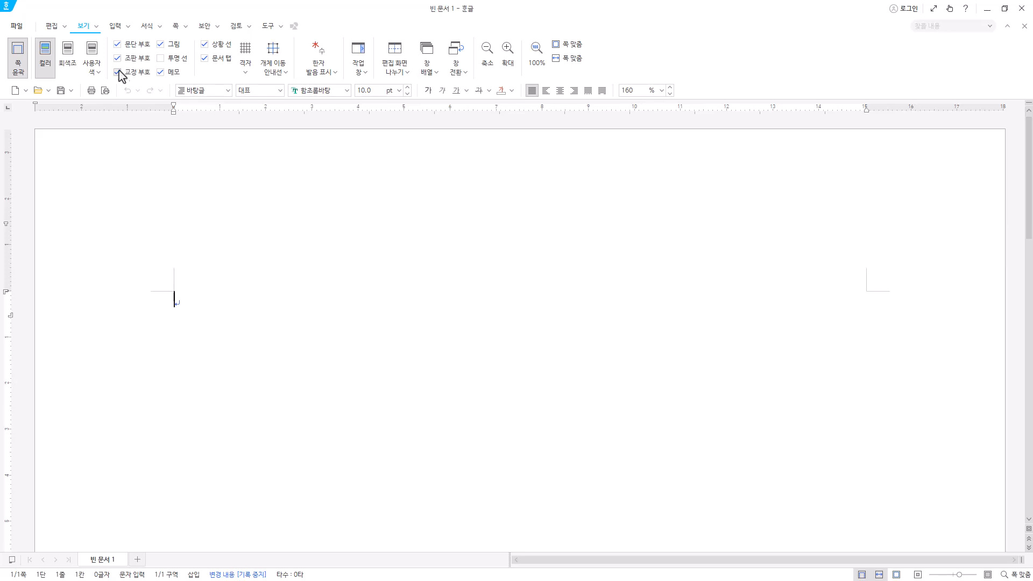
click(124, 60)
Step: Set the left and right page margins to 11 mm in the page setup
key(F7)
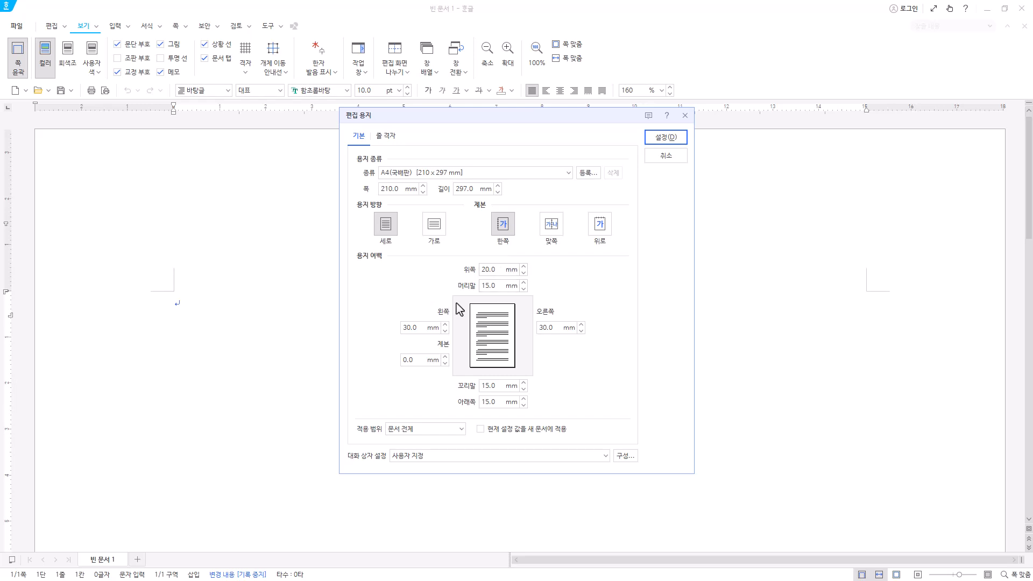
click(423, 329)
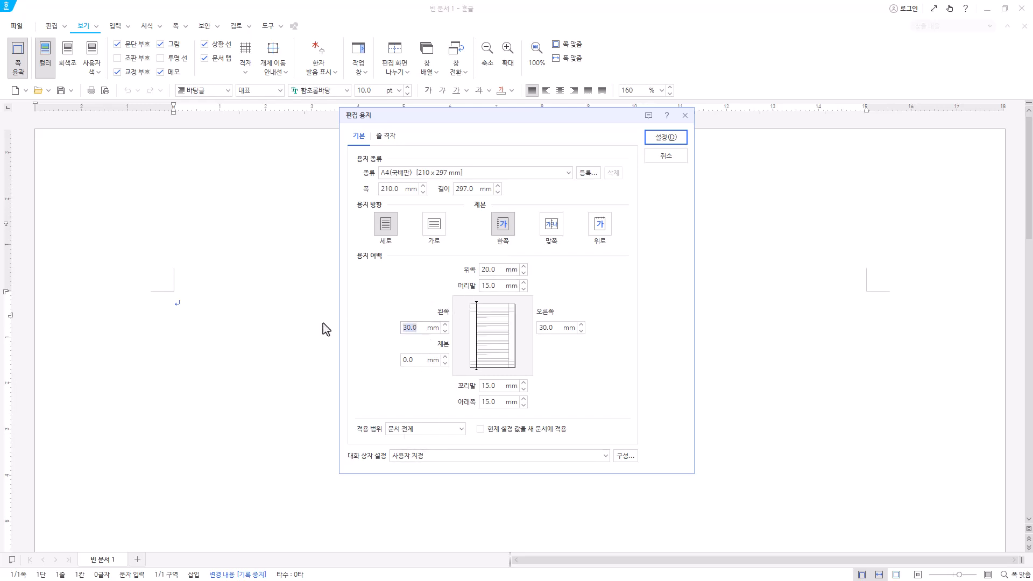
text(11)
click(551, 328)
text(11)
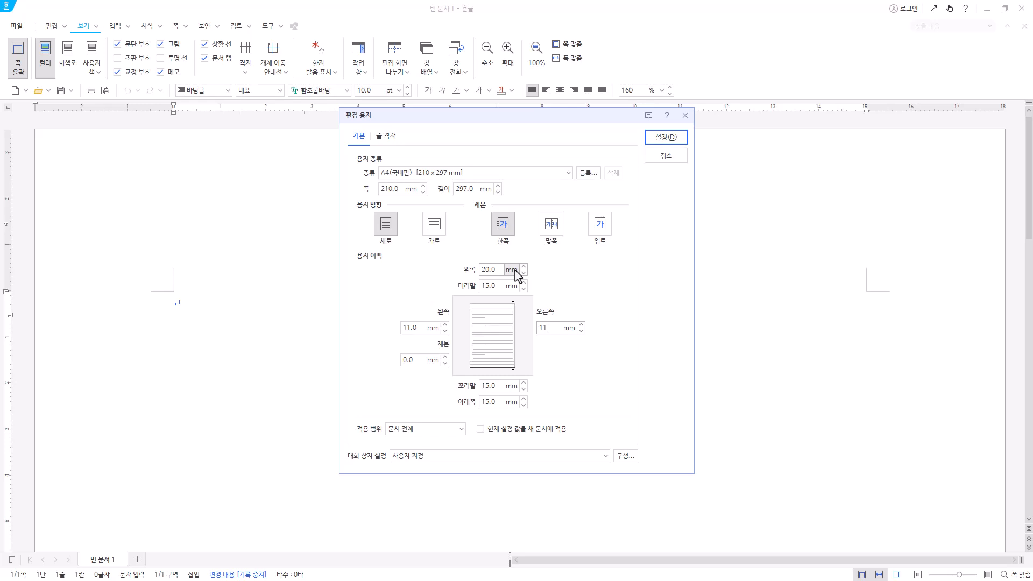
Step: Set the top, header, footer and bottom margins to 10 mm and apply the page setup
drag(498, 269, 442, 291)
text(1010)
drag(495, 386, 463, 406)
text(10110)
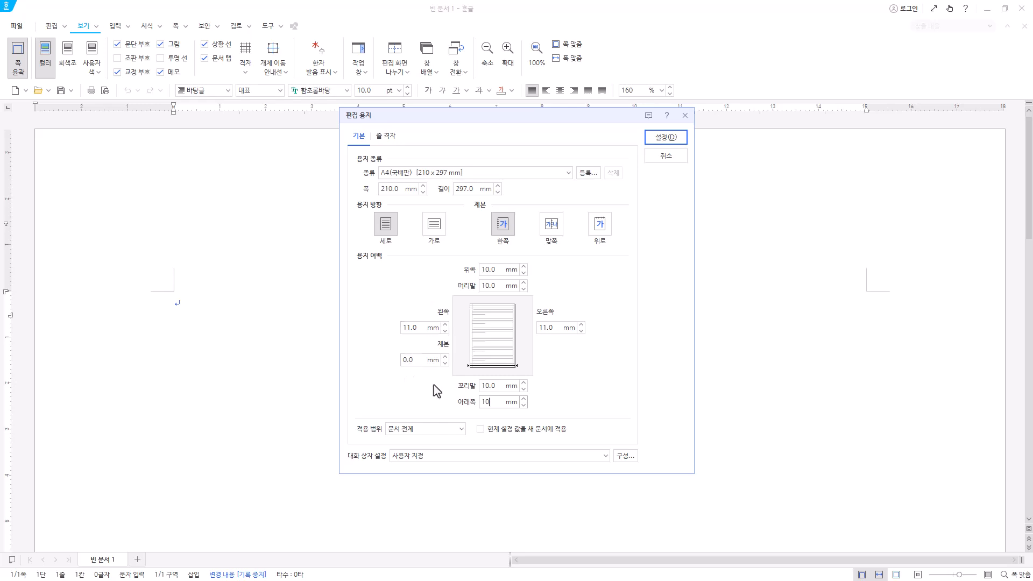
click(423, 362)
click(666, 137)
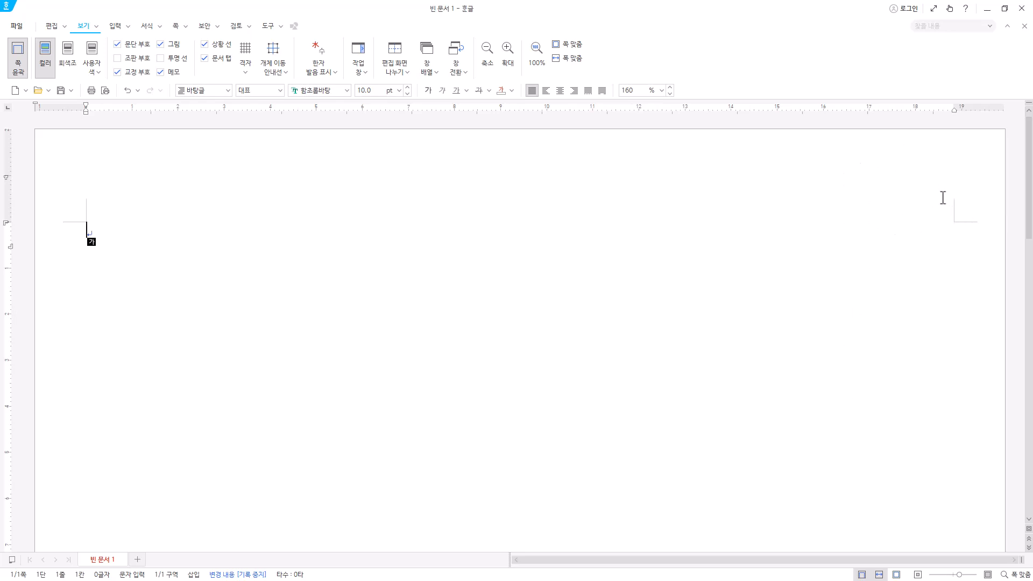
Step: Enlarge the page view to 230% and return it to fit the page width (폭 맞춤)
click(17, 69)
click(507, 61)
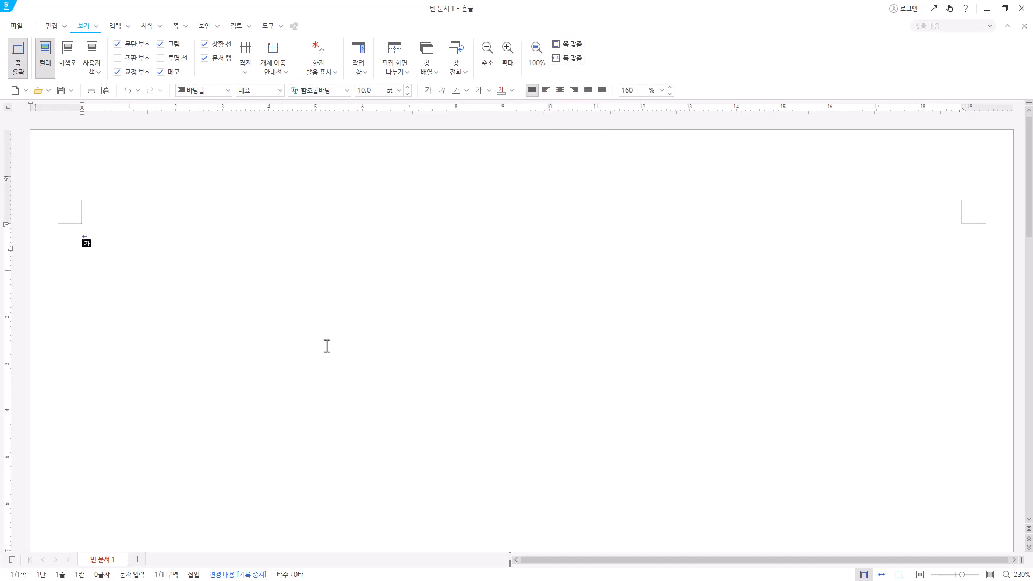
click(569, 58)
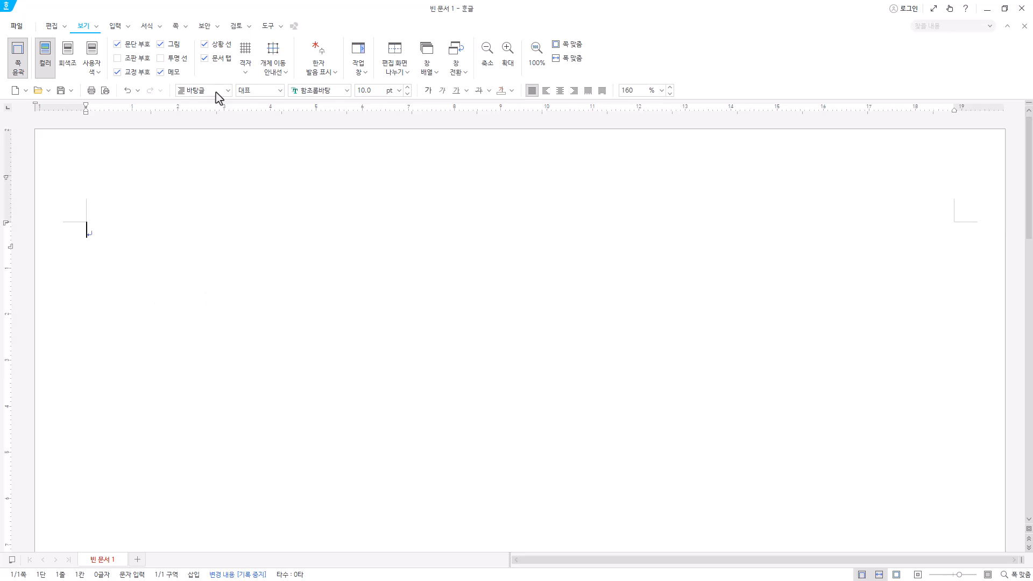
Step: Enter the item numbers "1." and "2." on the first page, each followed by two blank lines, and insert a section break
click(176, 30)
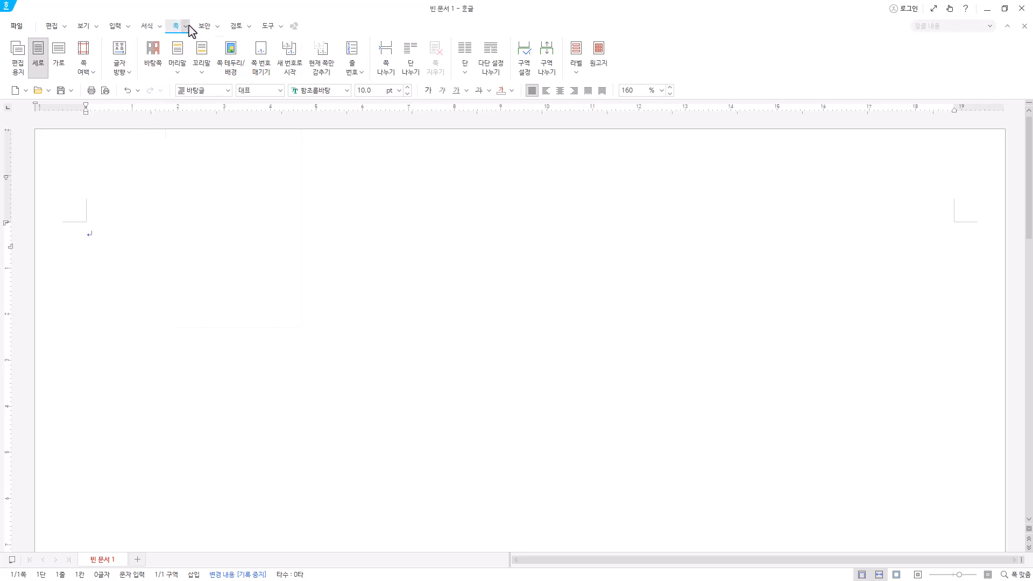
click(188, 27)
click(194, 11)
text(1.)
key(Return)
key(Return)
key(Return)
text(2.)
key(Return)
key(Return)
key(Return)
click(555, 65)
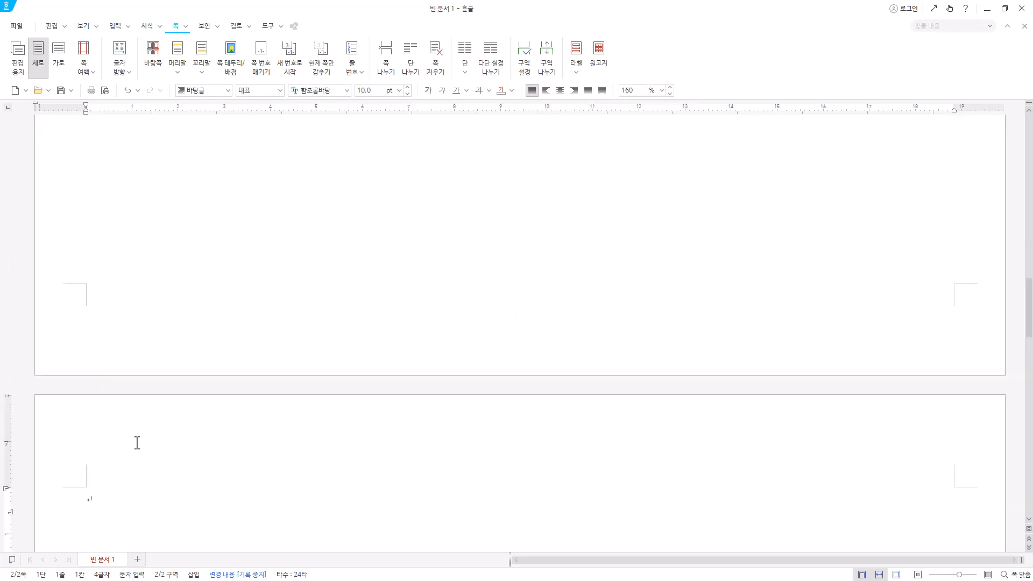
Step: Enter "3." and "4." on the second page, each followed by two blank lines, and insert a section break
scroll(119, 408, down, 2)
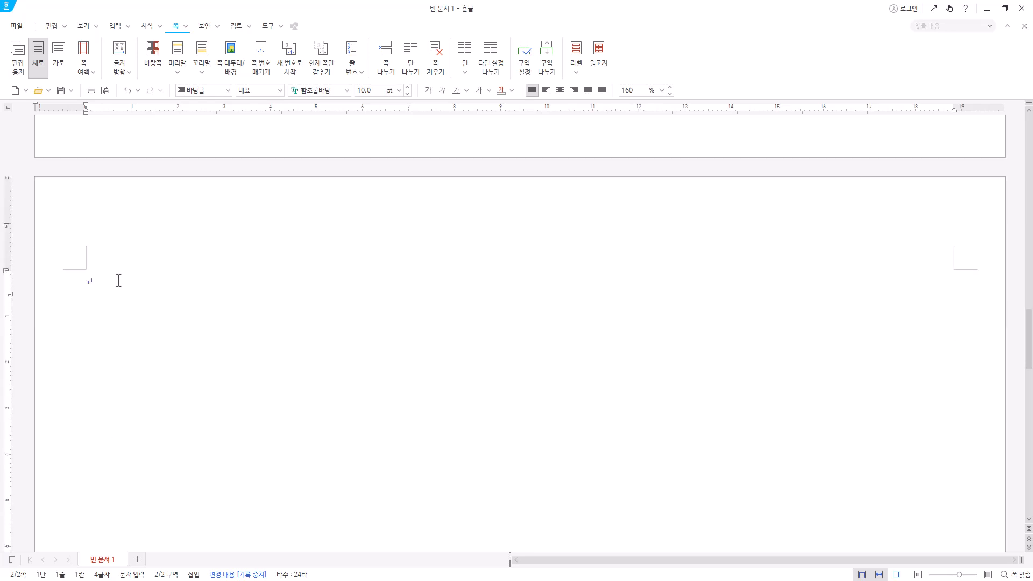
text(3.)
key(Return)
key(Return)
key(Return)
text(4.)
key(Return)
key(Return)
key(Return)
click(549, 64)
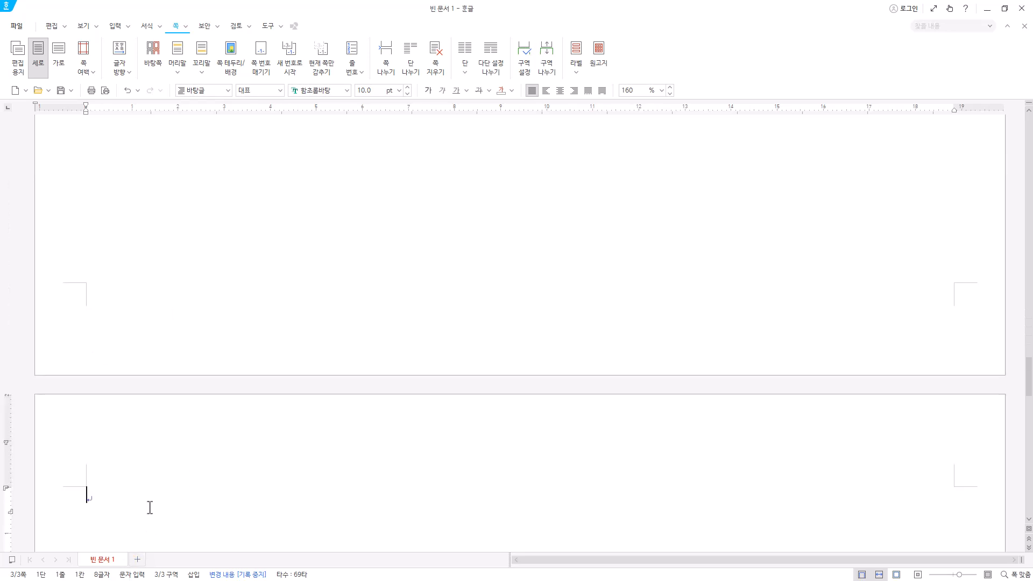
Step: Enter the title "국제e모빌리티엑스포" on the third page without a trailing space
scroll(107, 493, down, 3)
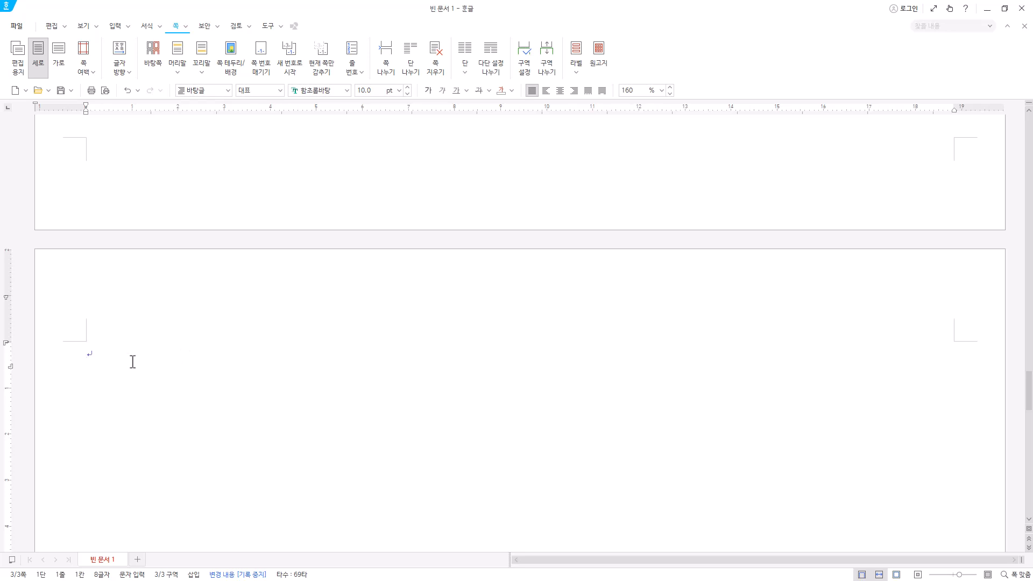
text(국제e모빌리티엑스포)
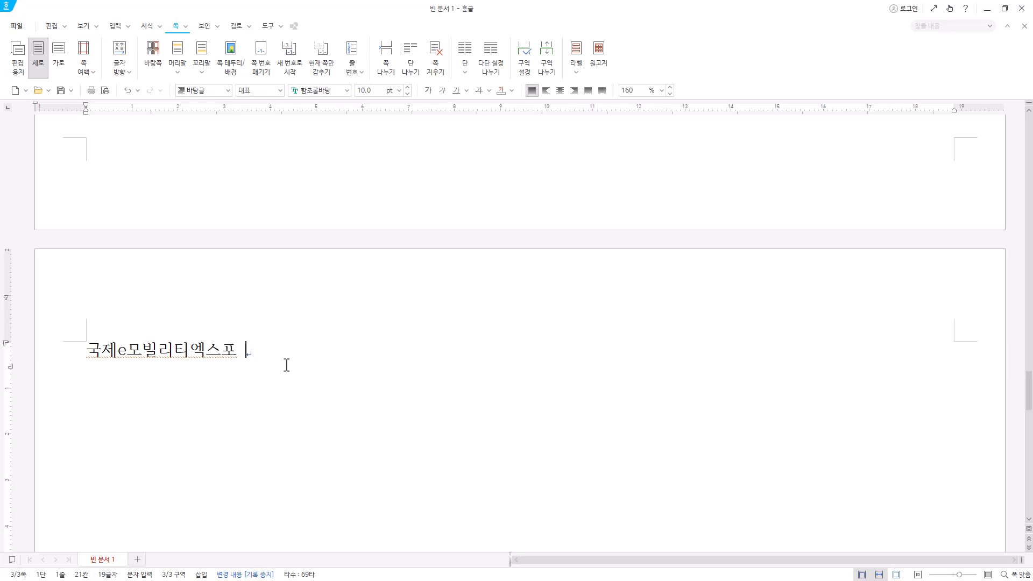
key(BackSpace)
Step: Insert a bookmark named "전기" directly before the title on the third page
click(87, 355)
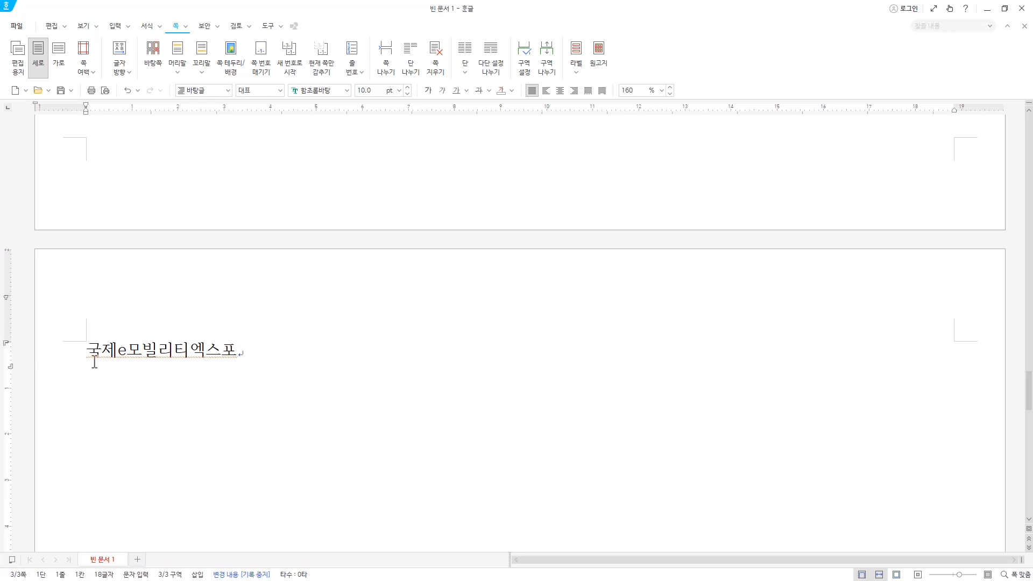
double_click(186, 345)
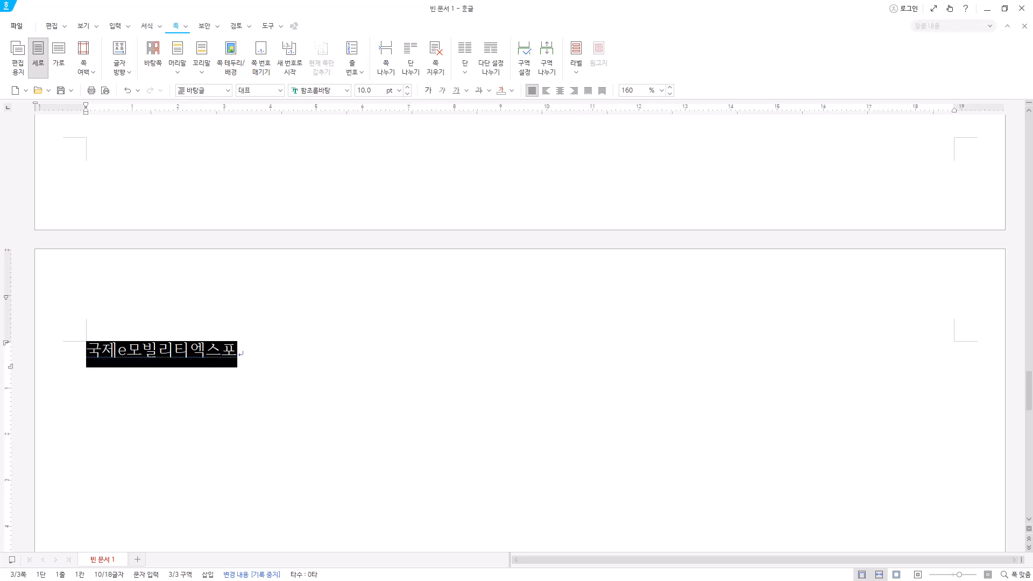
click(88, 351)
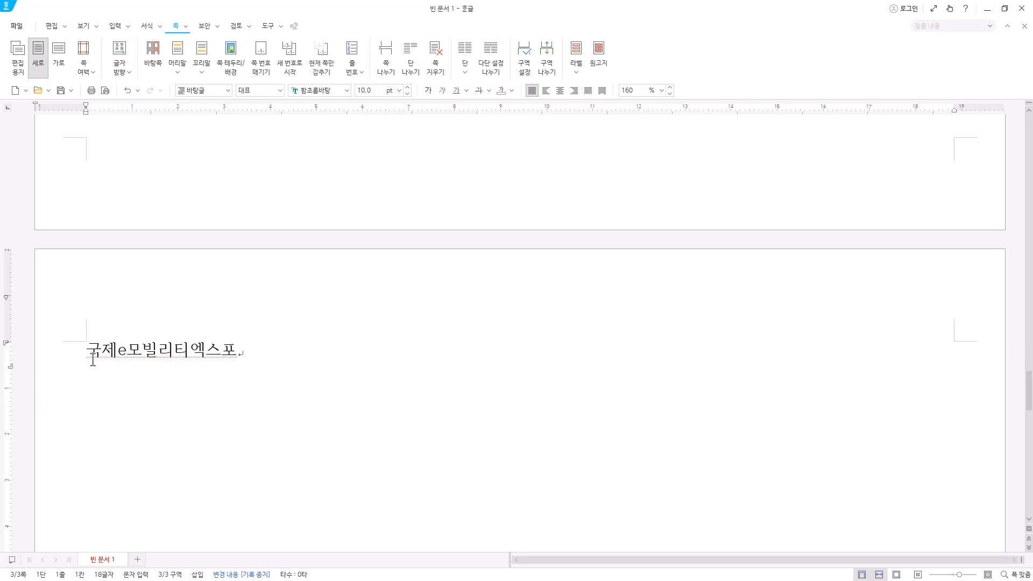
click(115, 26)
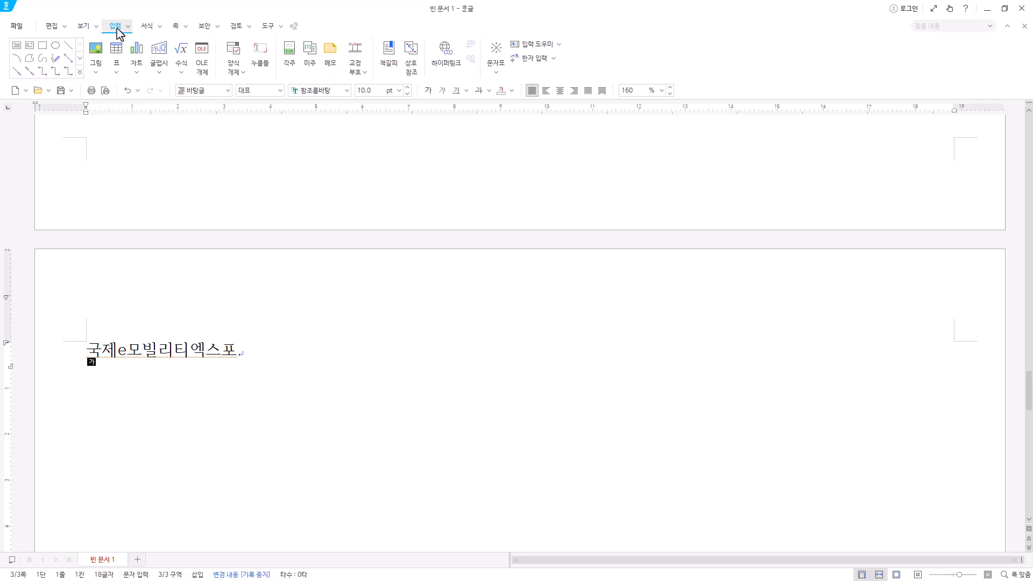
click(390, 57)
text(전기)
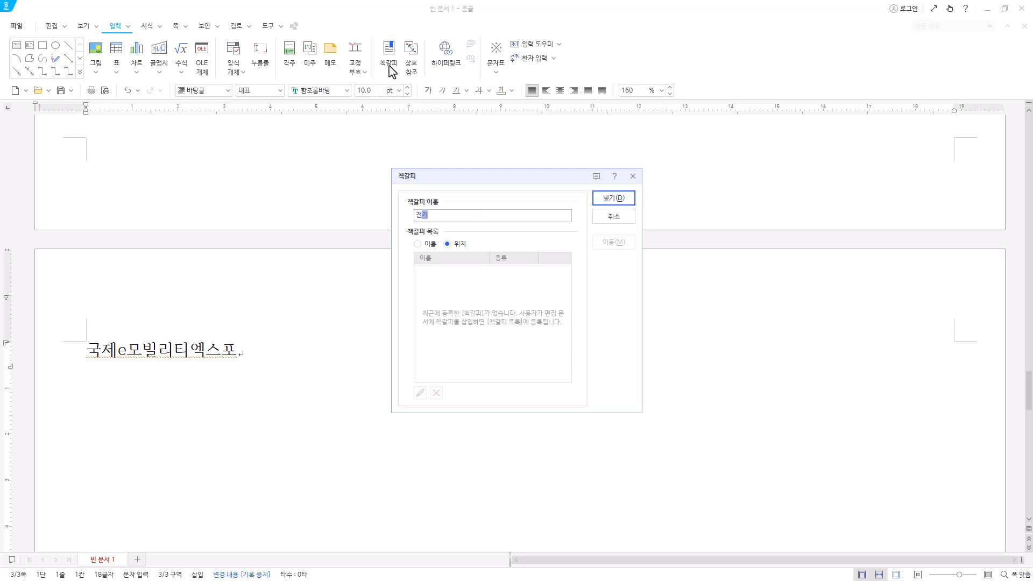
click(629, 200)
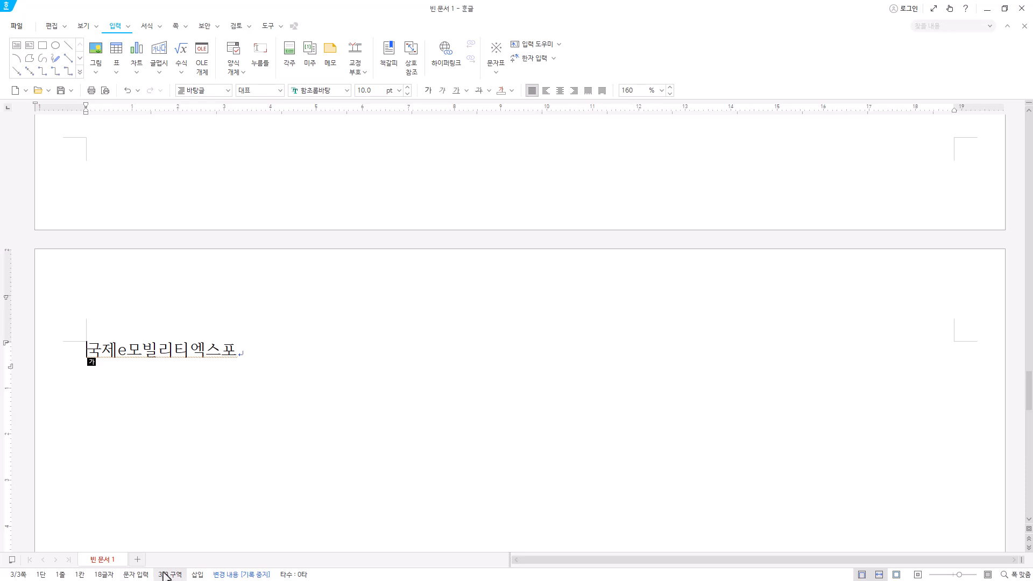
Step: Show the control marks (조판 부호), check the name of the bookmark before the title, and hide the marks again
click(84, 26)
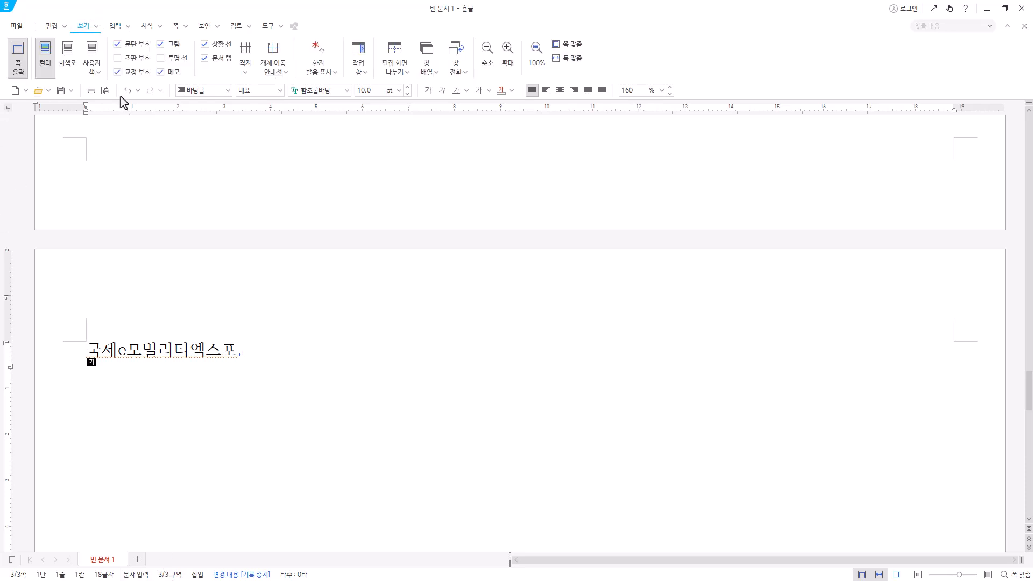
click(124, 58)
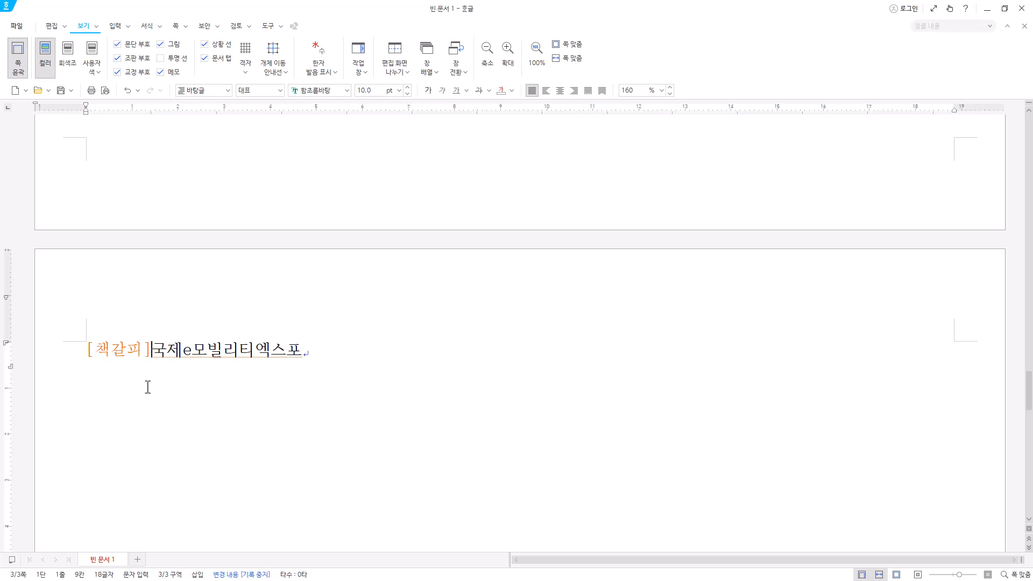
click(103, 354)
double_click(97, 350)
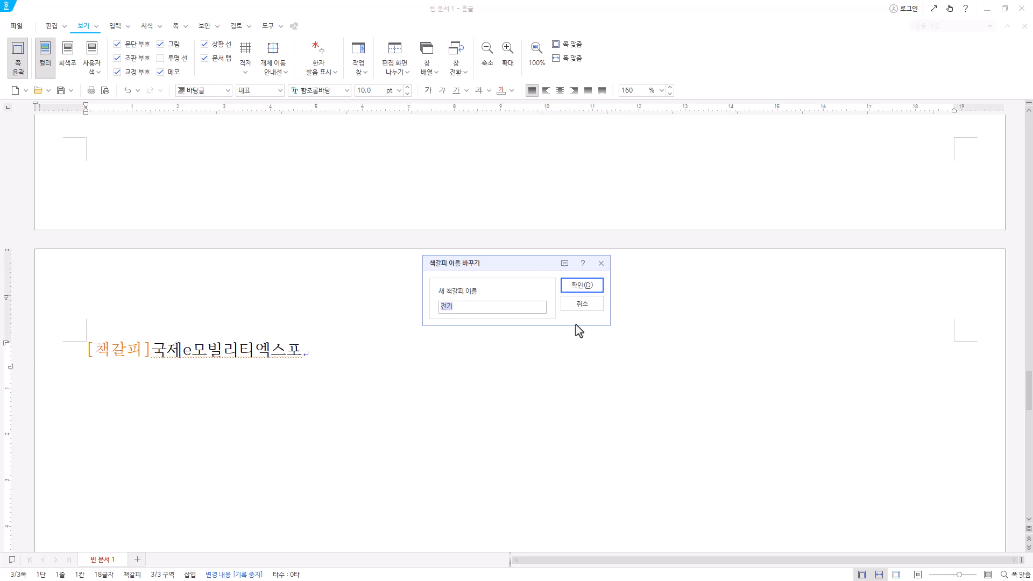
click(584, 287)
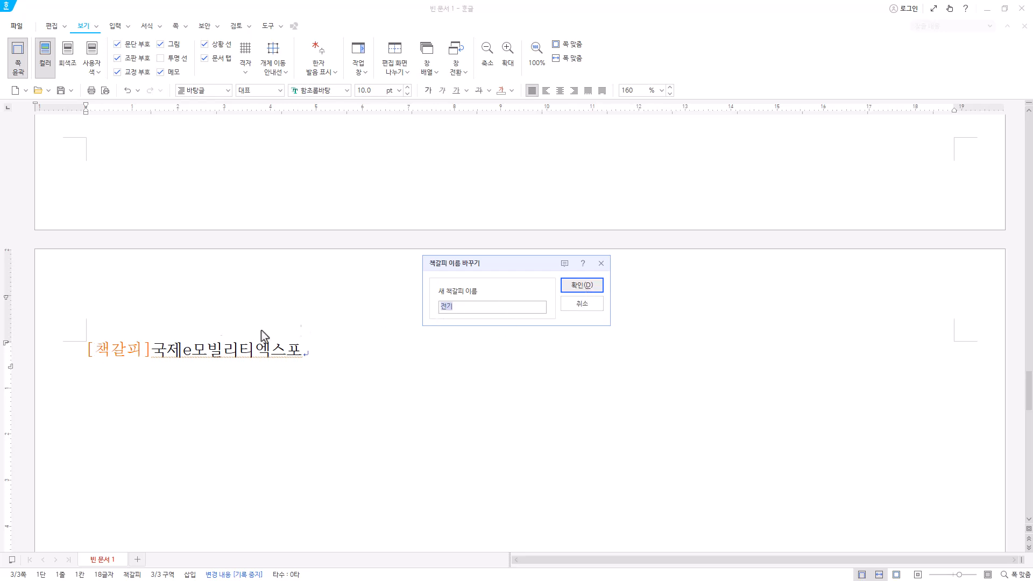
click(132, 59)
click(286, 383)
scroll(288, 377, up, 15)
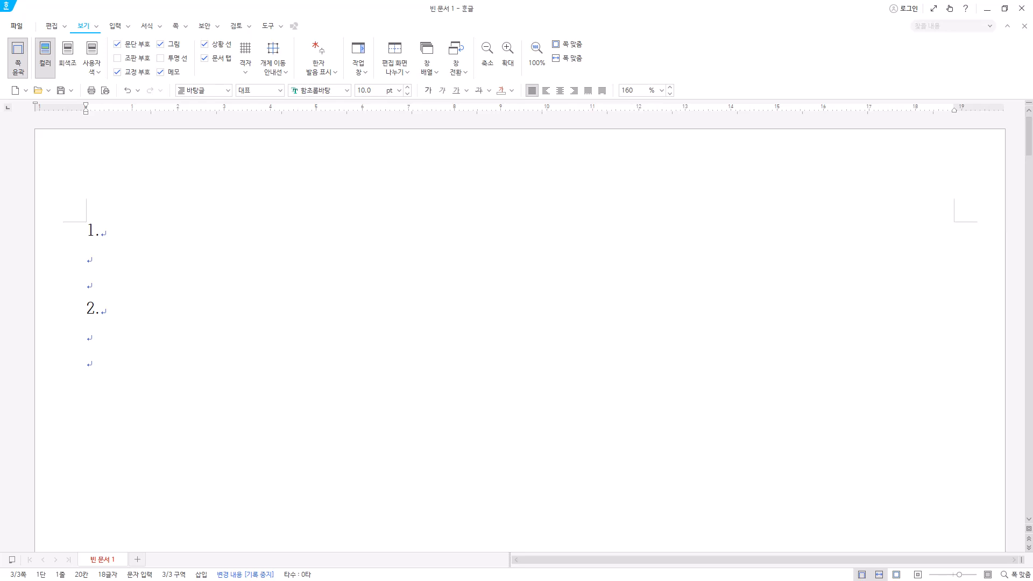
Step: Start saving the document and choose the ITQ folder inside the documents folder (문서) as its location
click(62, 92)
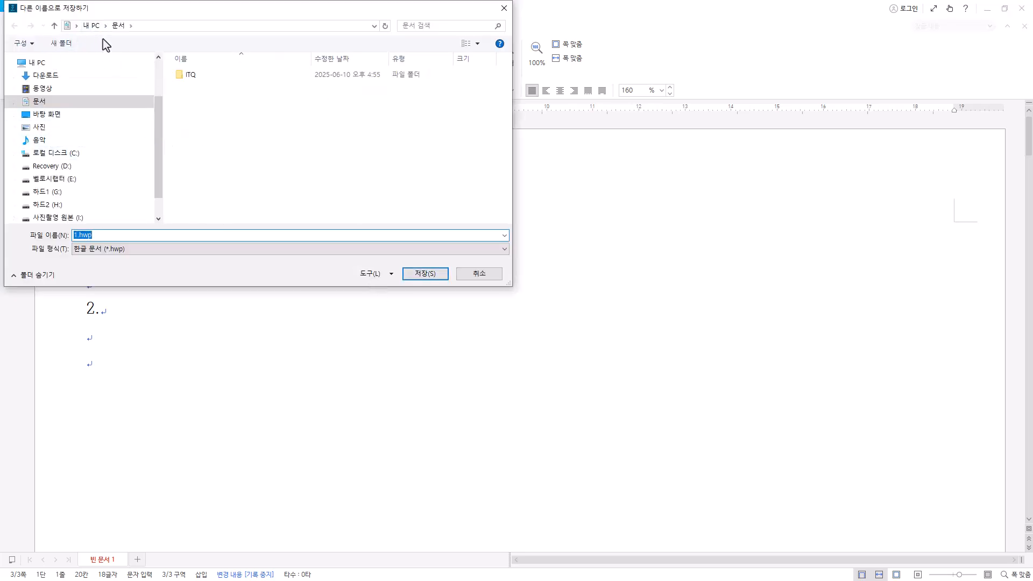
double_click(186, 75)
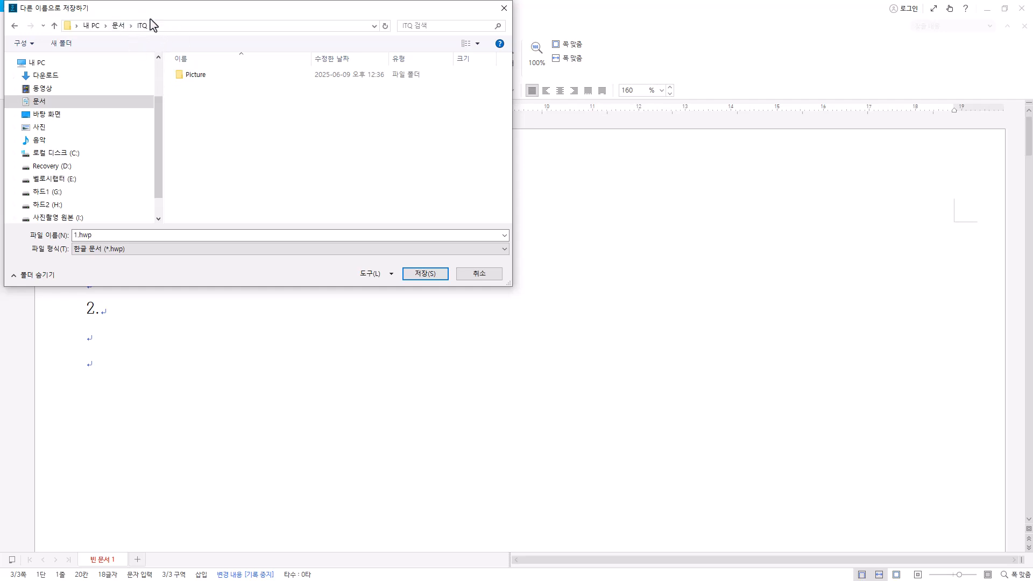
click(206, 76)
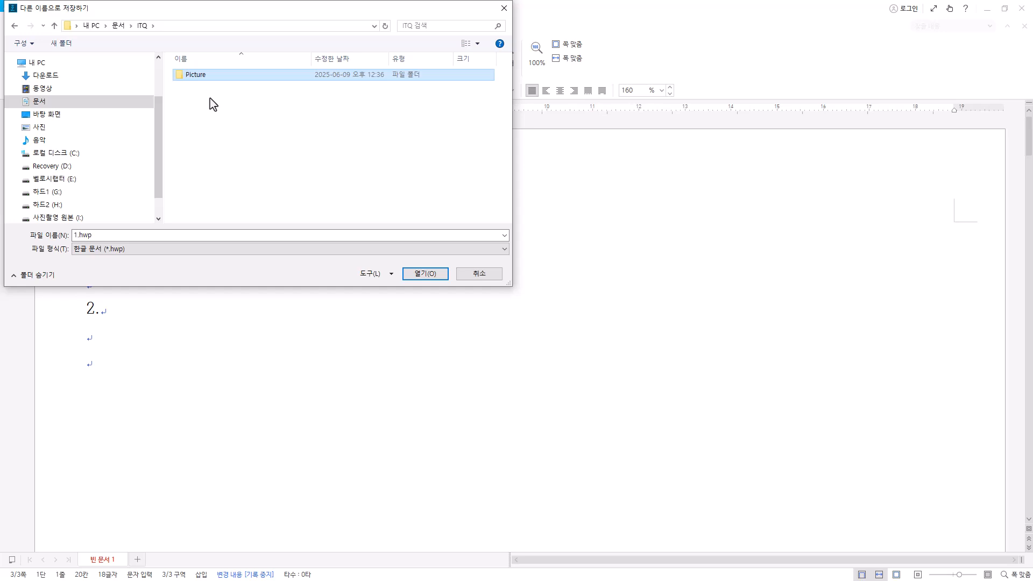
click(192, 157)
click(167, 234)
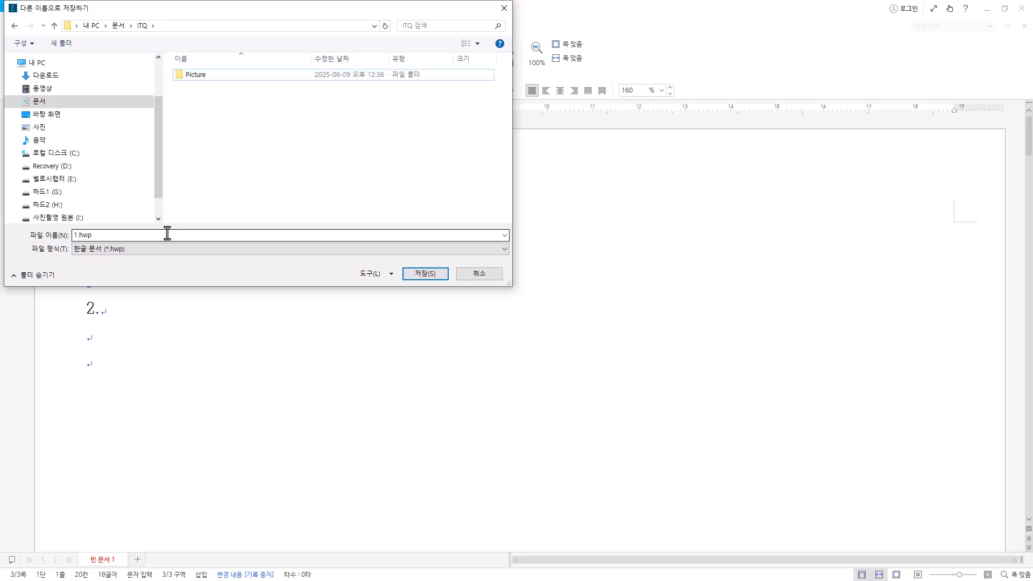
Step: Switch the file type to 한글 표준 문서 (*.hwpx) and back to 한글 문서 (*.hwp)
click(139, 249)
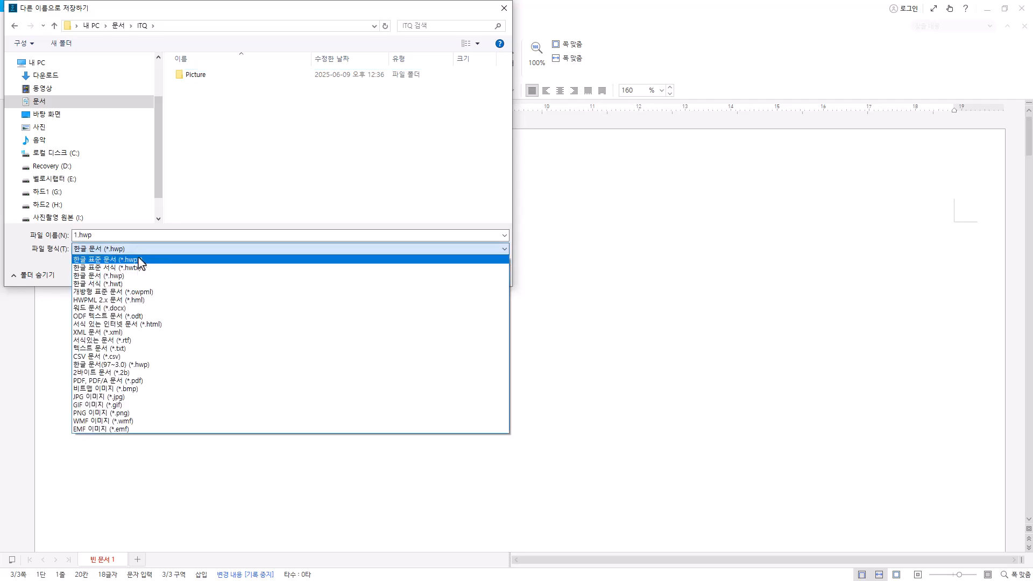
click(119, 260)
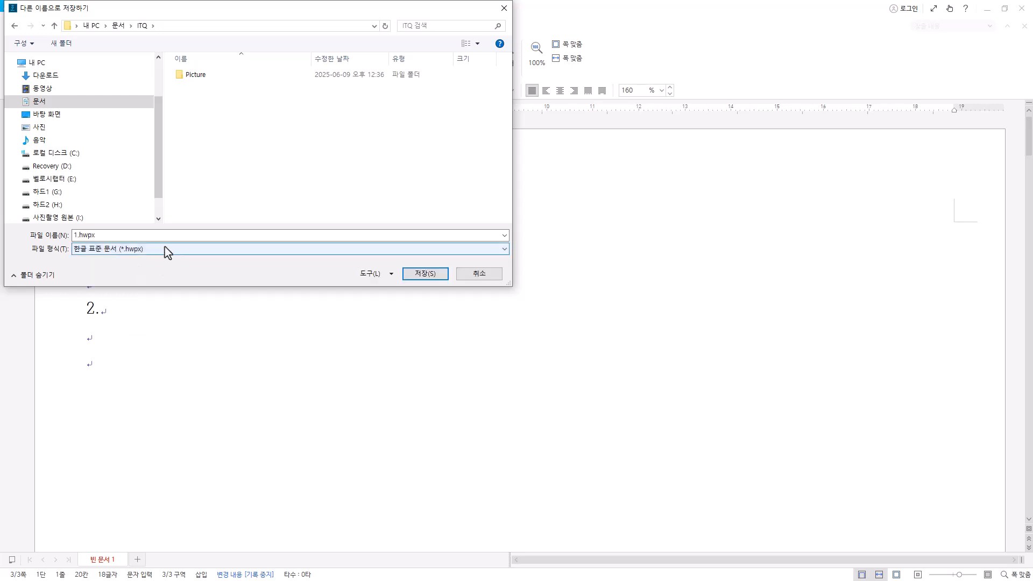
click(167, 250)
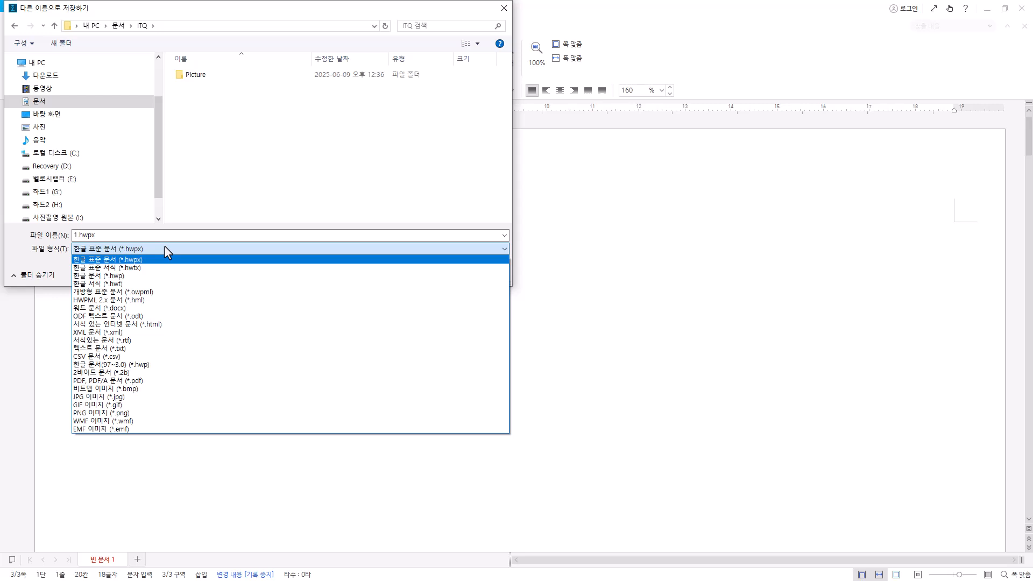
click(156, 280)
Step: Name the file with the examinee number and full name joined by a hyphen, and save the document
click(108, 235)
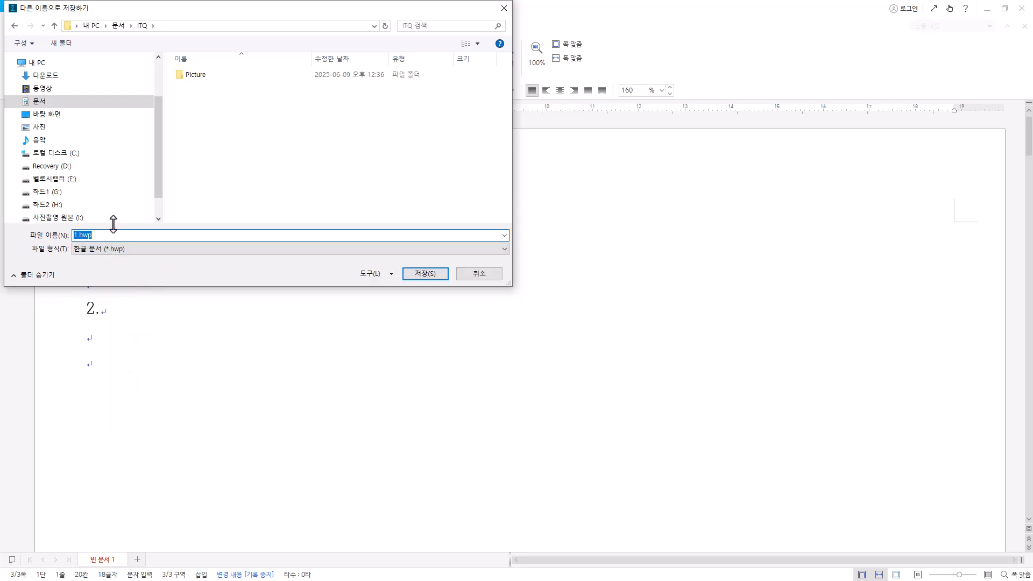
text(12345678-홍길동)
drag(105, 235, 139, 236)
click(140, 236)
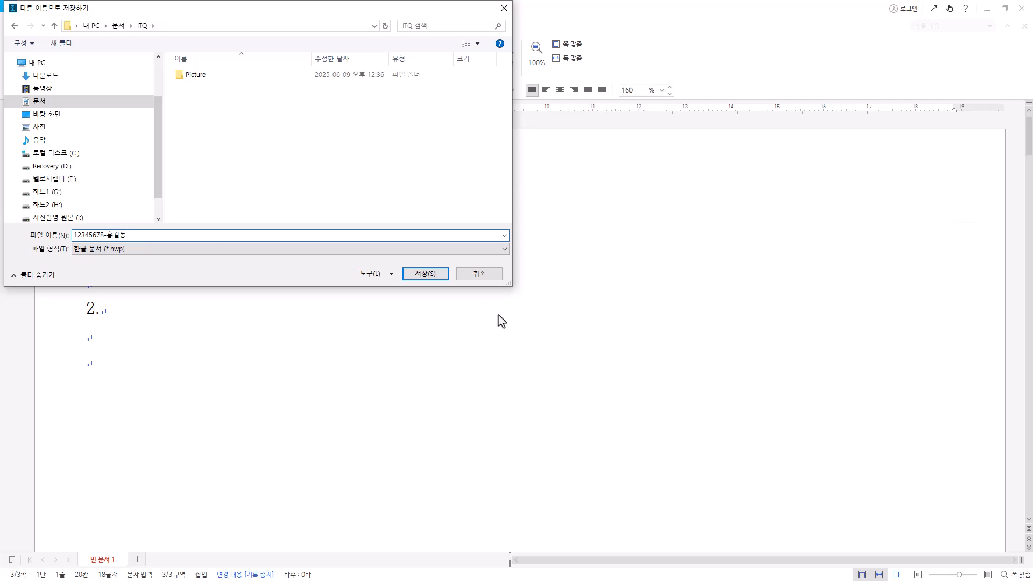
click(429, 282)
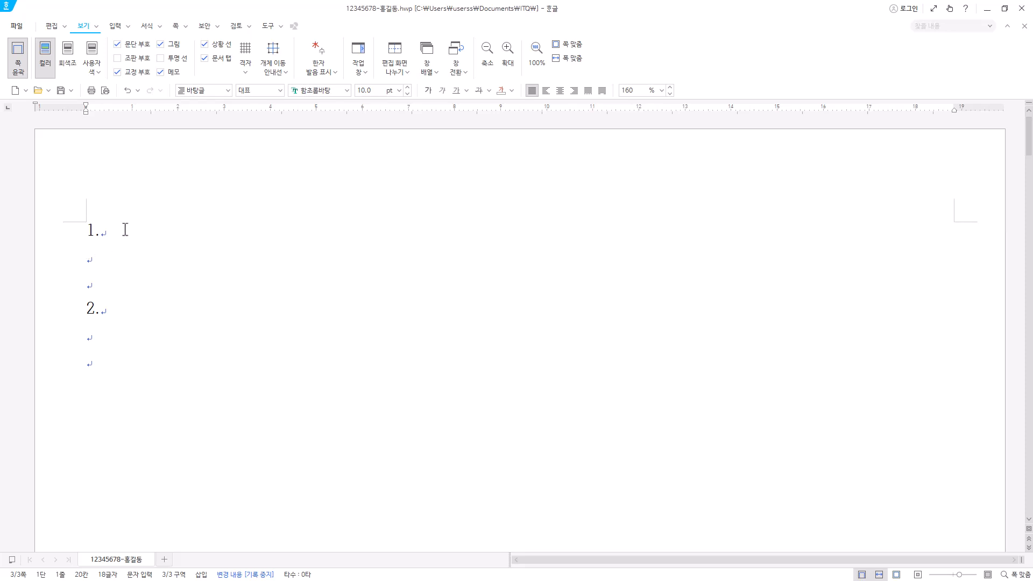
Step: Below item 1, enter the English paragraph from "International Electric Vehicle Expo will be a significant foundation" through "harmful substances like carbon."
click(97, 257)
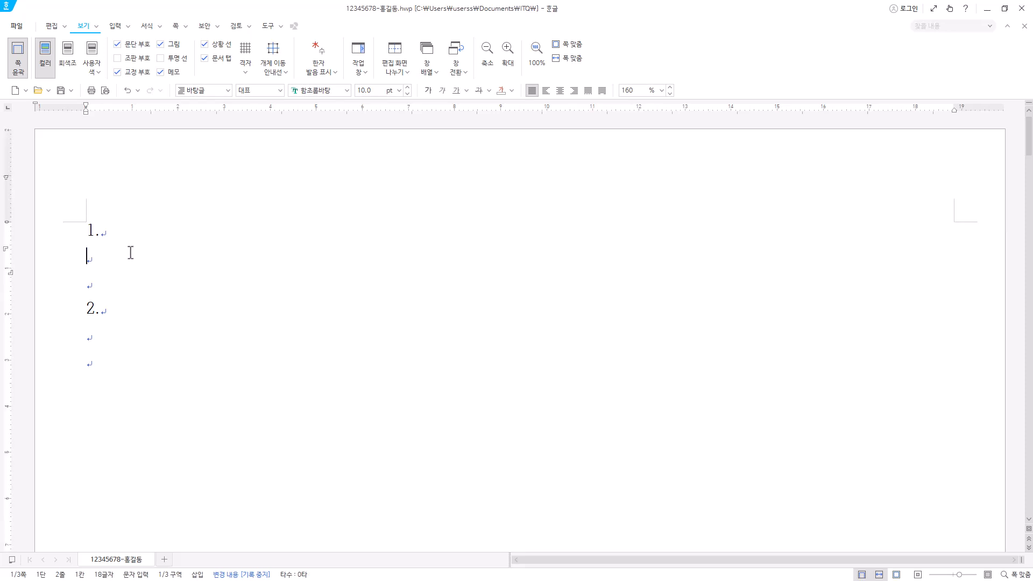
click(106, 329)
text(International Electric Vehicle Expo will be a significant foundation for Jeju Island's green roadmap aimed at becoming an island free of harmful substances like carbon.)
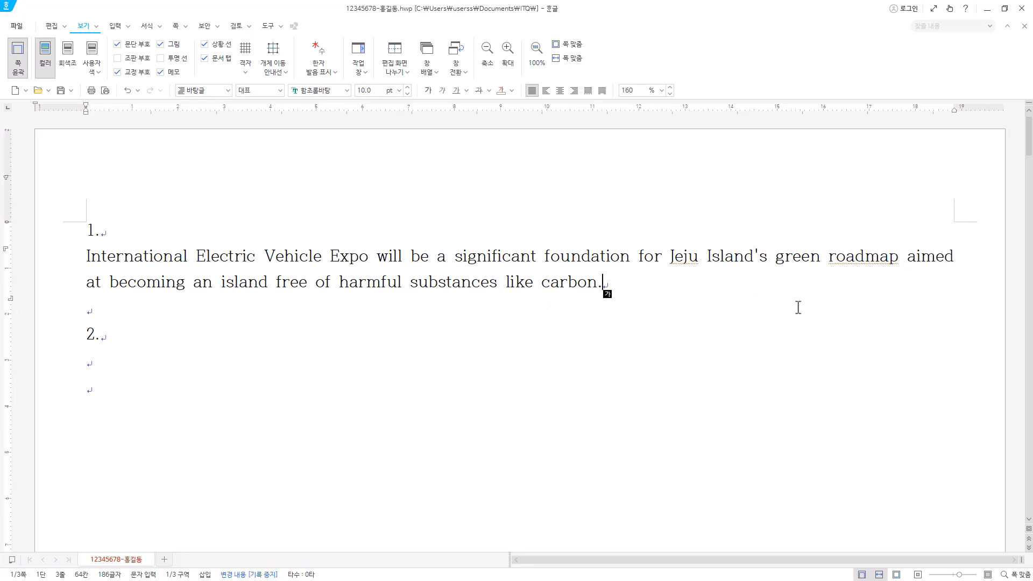
Step: Examine where the English paragraph wraps between "aimed" and "at becoming"
click(632, 258)
double_click(666, 260)
double_click(702, 257)
click(956, 260)
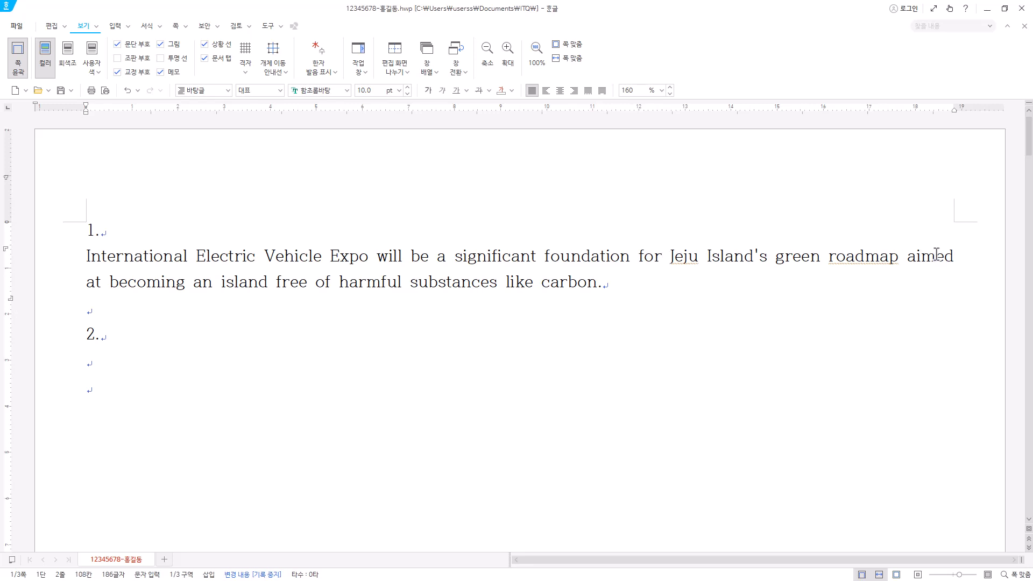
click(954, 256)
drag(85, 285, 100, 289)
click(114, 284)
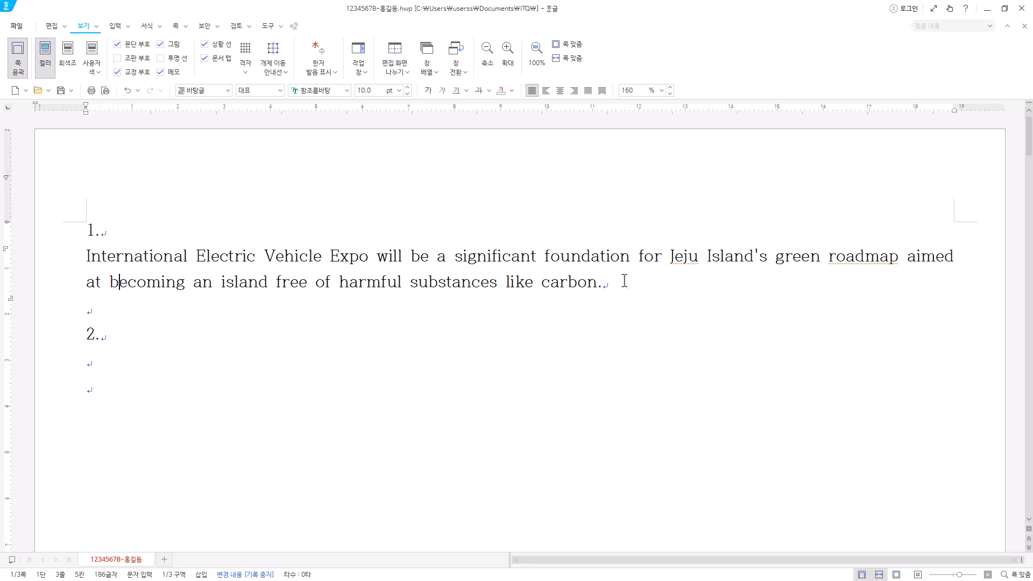
Step: Try a manual line break after "aimed" in the English paragraph, remove it, and undo the accidental deletion
click(953, 257)
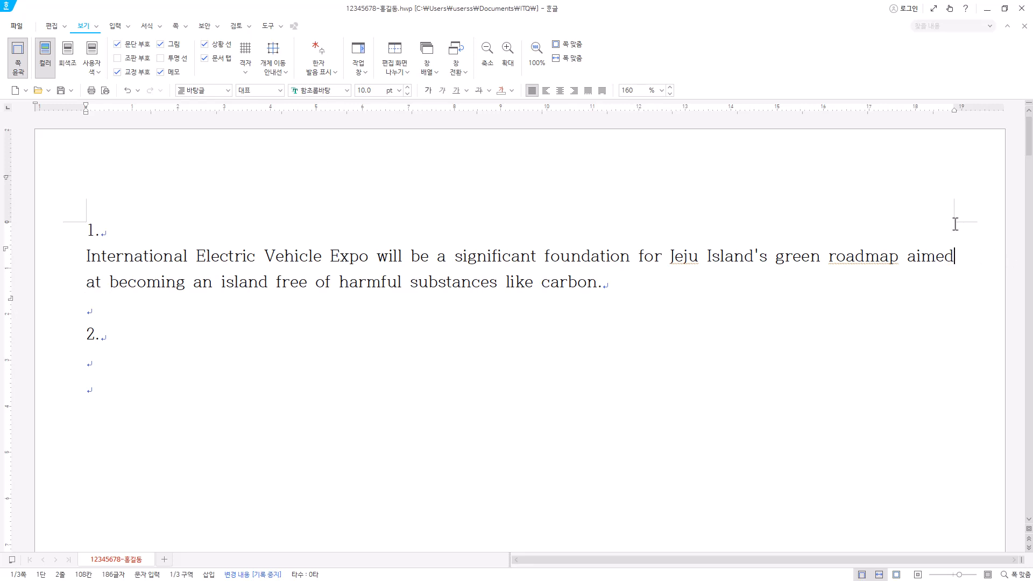
key(Return)
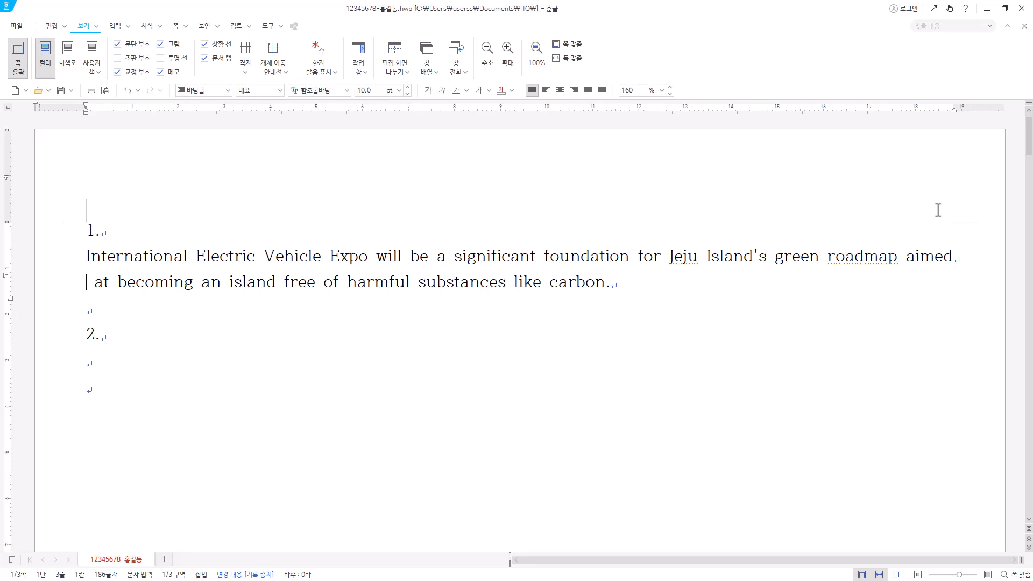
key(BackSpace)
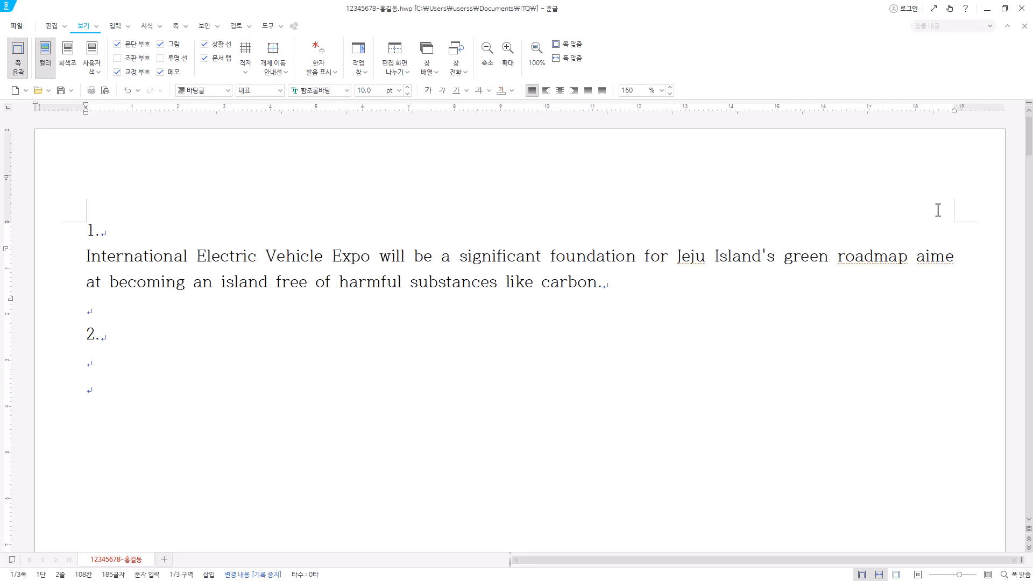
key(ctrl+z)
drag(628, 283, 59, 258)
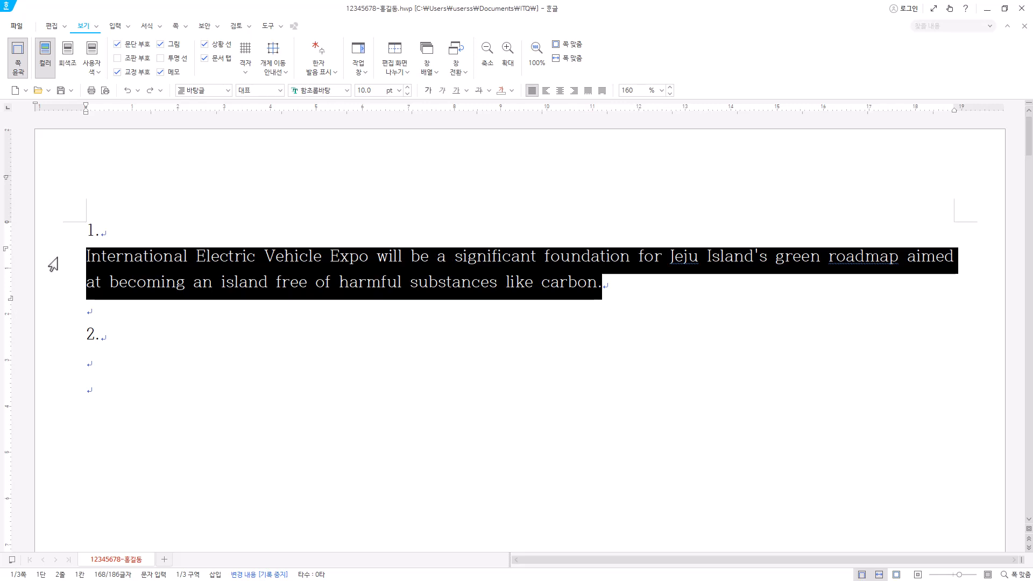
Step: On a new line after the English paragraph, enter the Korean paragraph from "국제전기자동차엑스포는 녹색공동체" through "큰 밑받침이 될 것입니다."
click(605, 282)
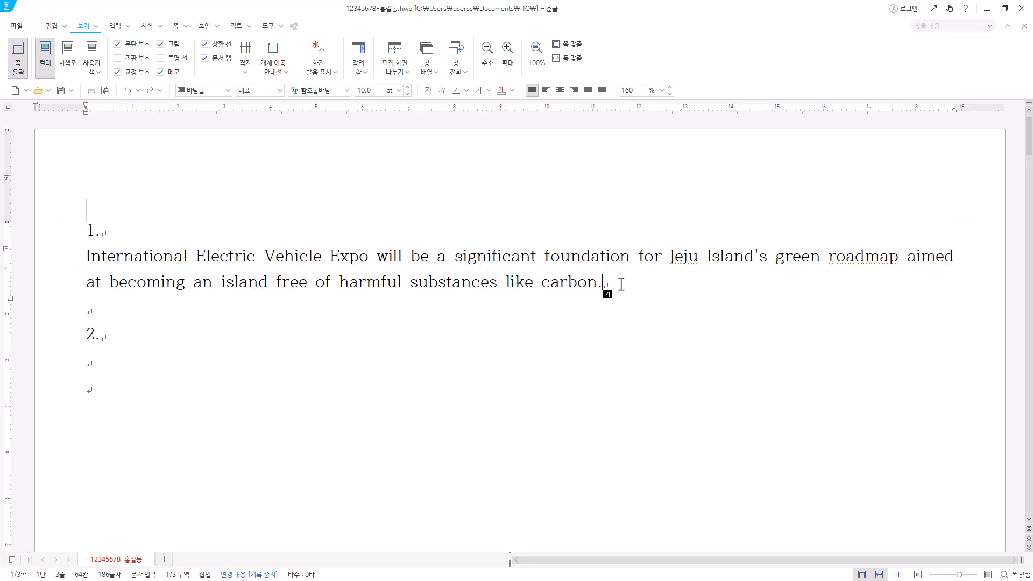
key(Return)
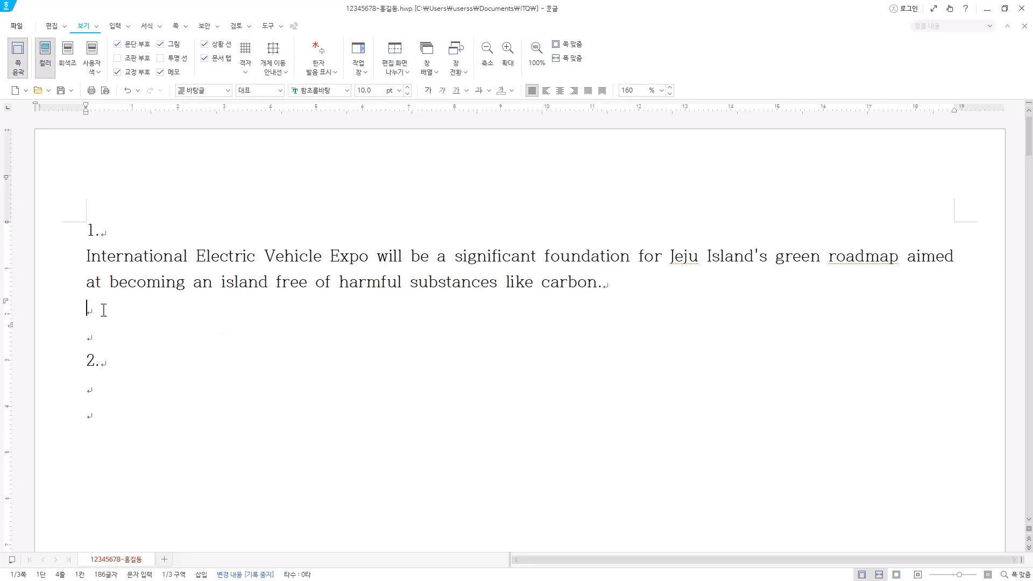
text(국제전기자동차엑스포는 녹색공동체 지구를 만드는 징검다리 역할을 수행하고 동시에 유해물질인 탄소가 없는 섬을 지향하는 제주도 그린 로드맵의 큰 밑받침이 될 것입니다.)
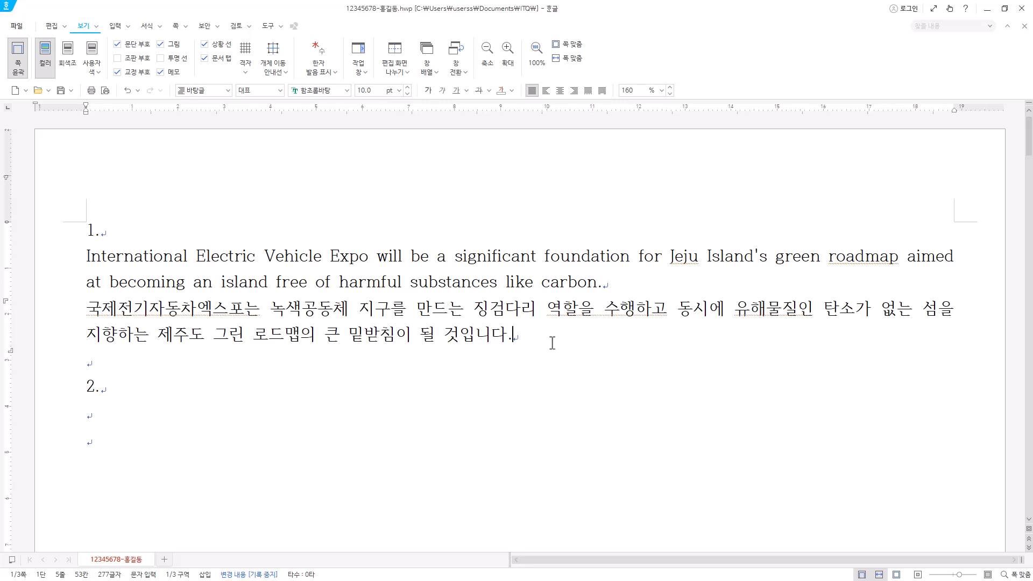
Step: Select the English and Korean paragraphs under item 1 and begin a new paragraph-type (문단) style named "ev"
drag(52, 285, 34, 266)
drag(561, 337, 46, 323)
drag(547, 338, 43, 263)
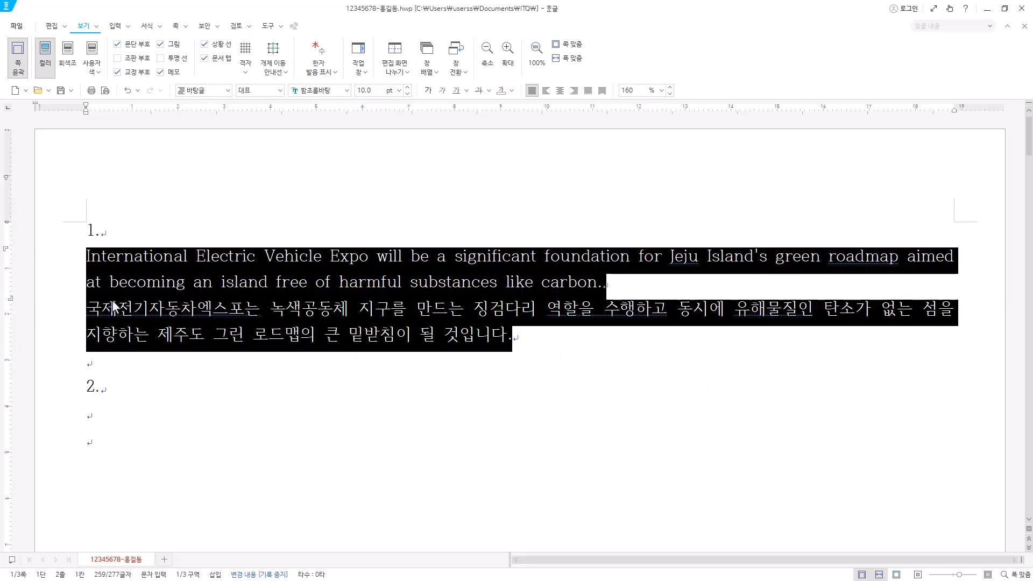
drag(570, 340, 86, 256)
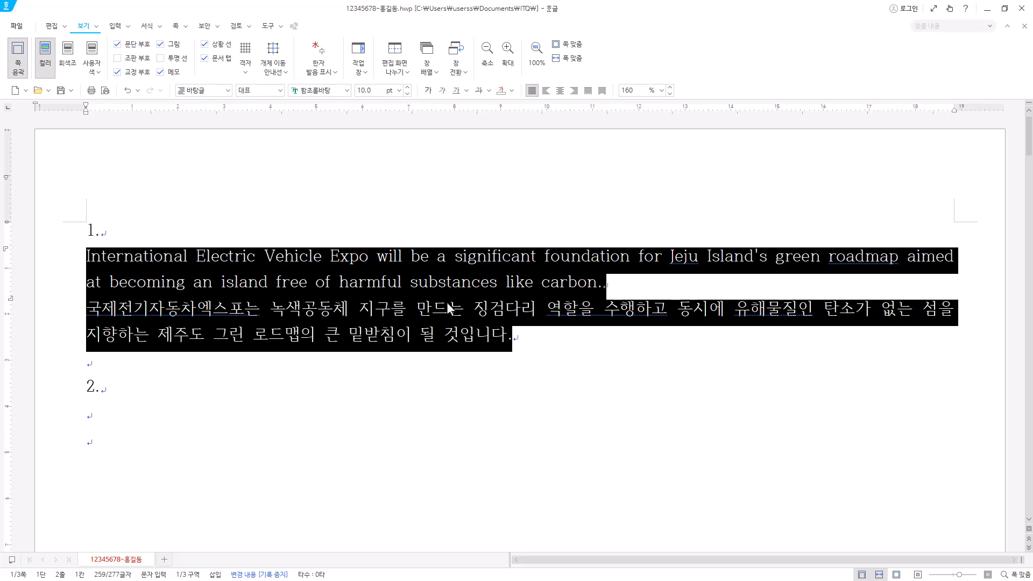
key(F6)
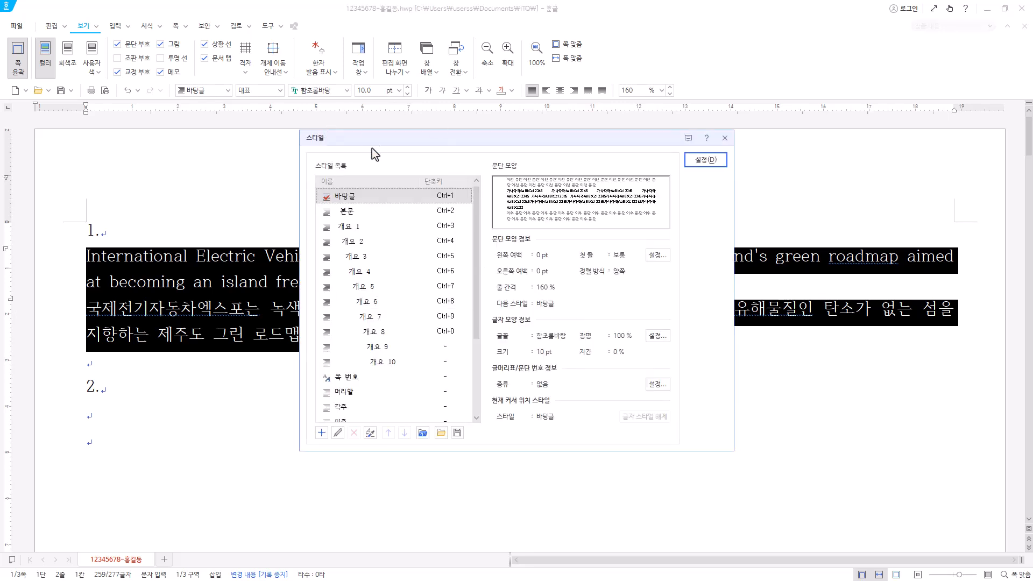
click(322, 435)
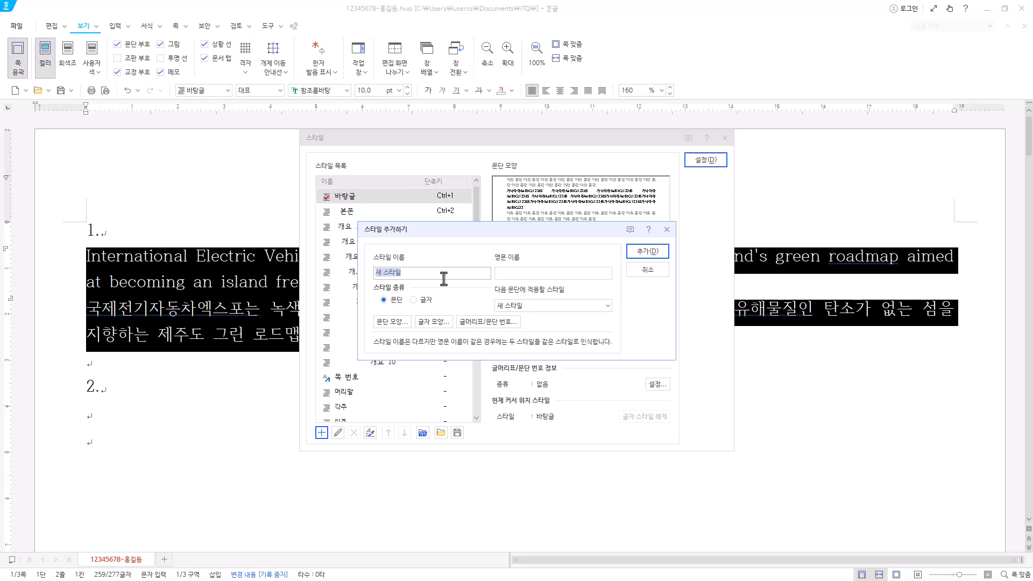
text(ㄷ)
click(414, 301)
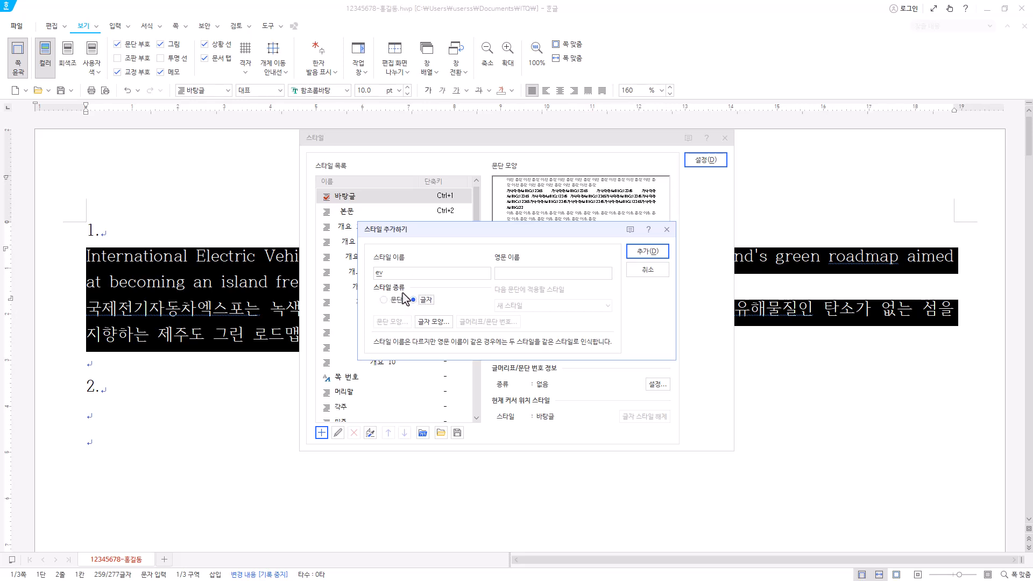
click(392, 301)
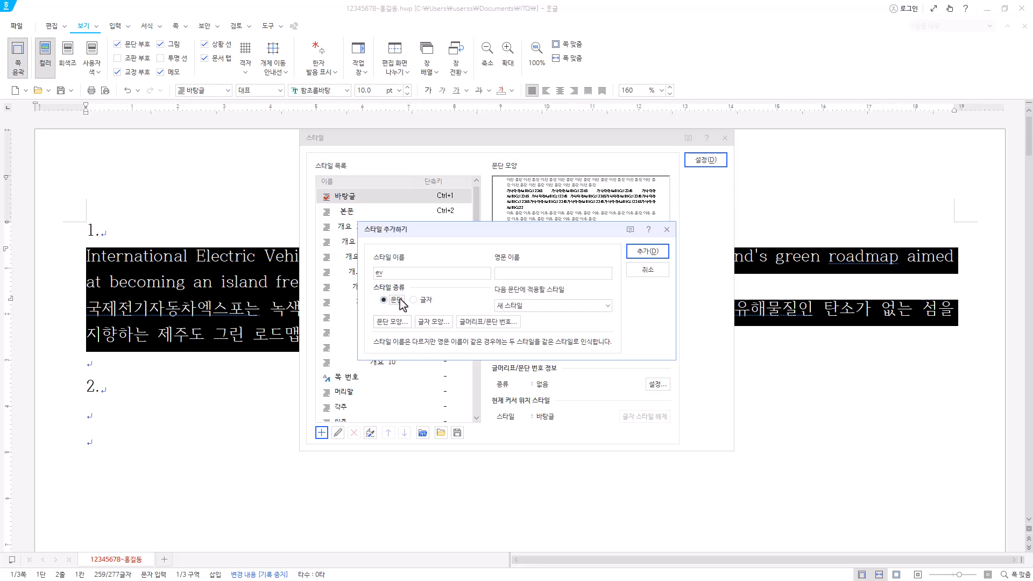
Step: Give the style a first-line indent (들여쓰기) of 10 pt and a spacing below the paragraph (문단 아래) of 10 pt
click(393, 322)
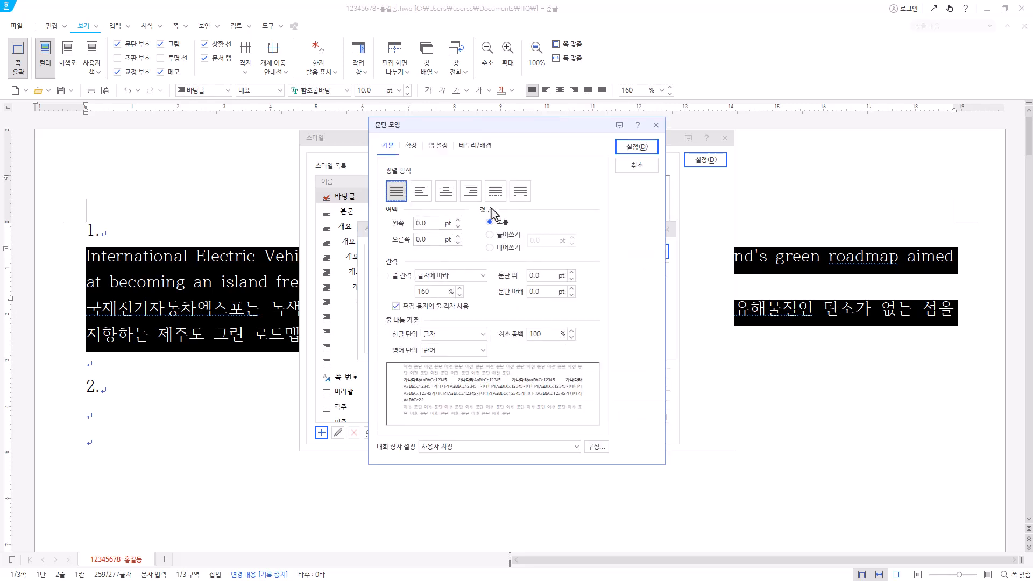
click(491, 235)
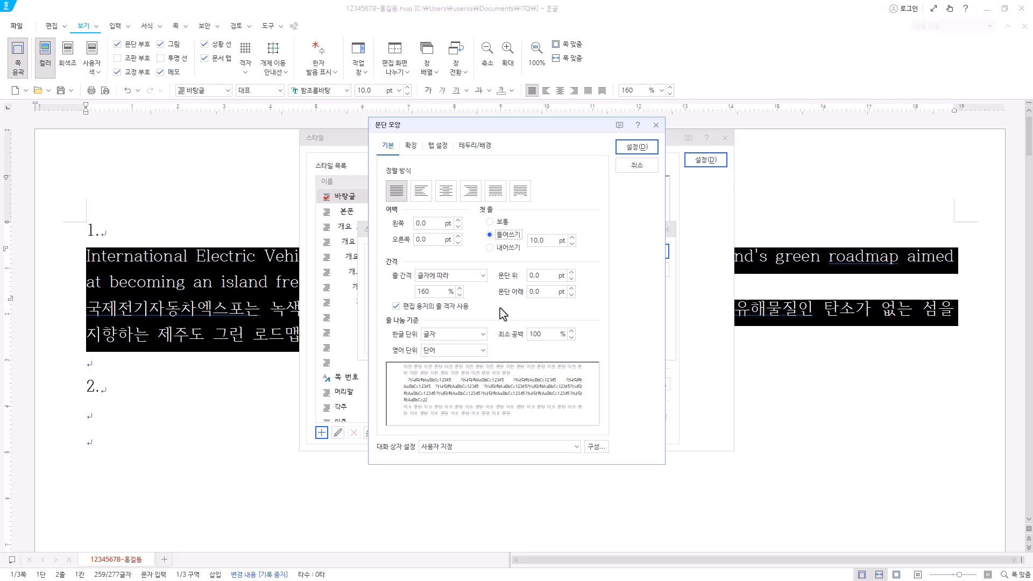
drag(541, 294, 495, 295)
text(10)
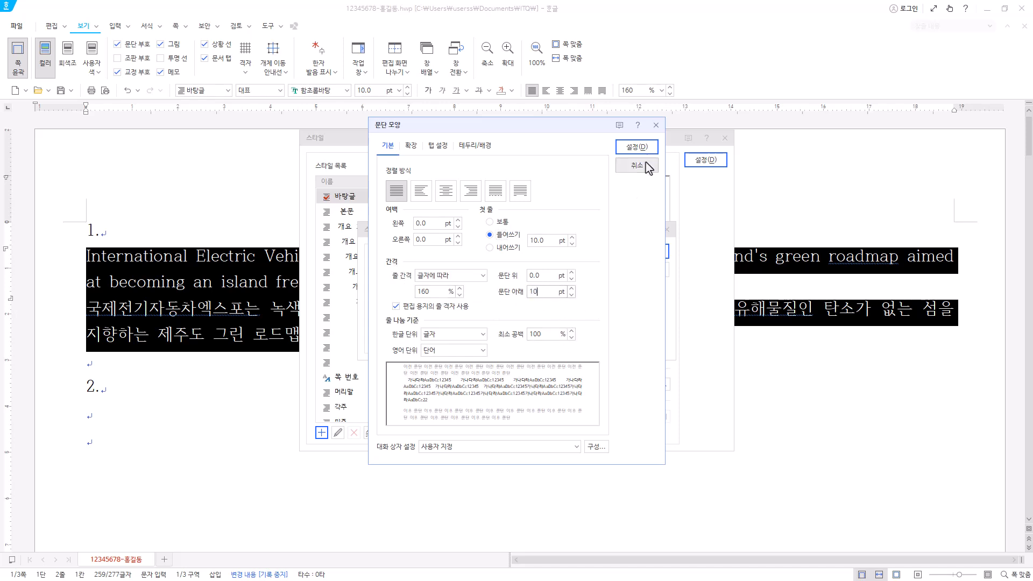
click(650, 148)
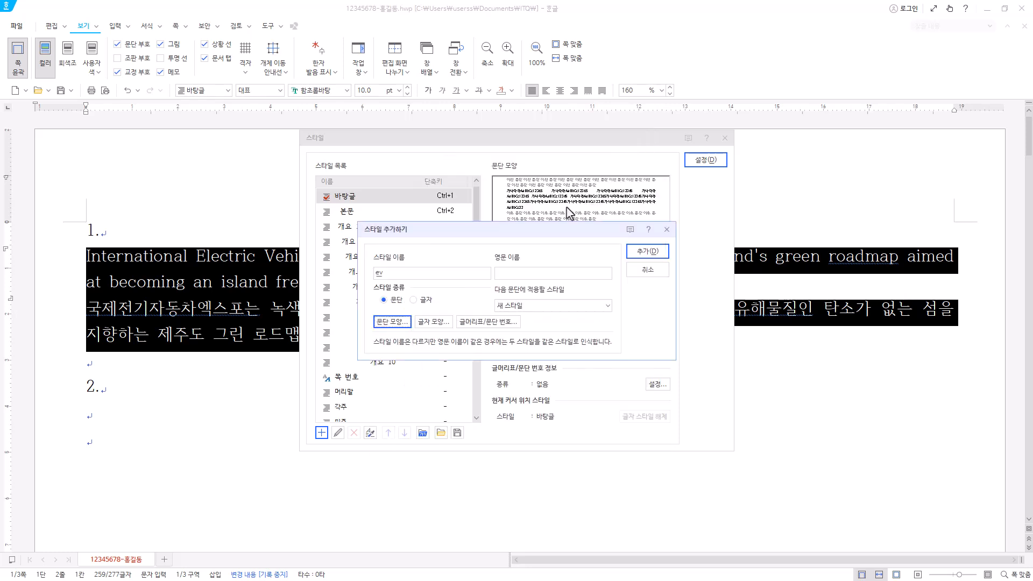
Step: Set the style's character width (장평) to 95% and its character spacing (자간) to 5%
click(440, 322)
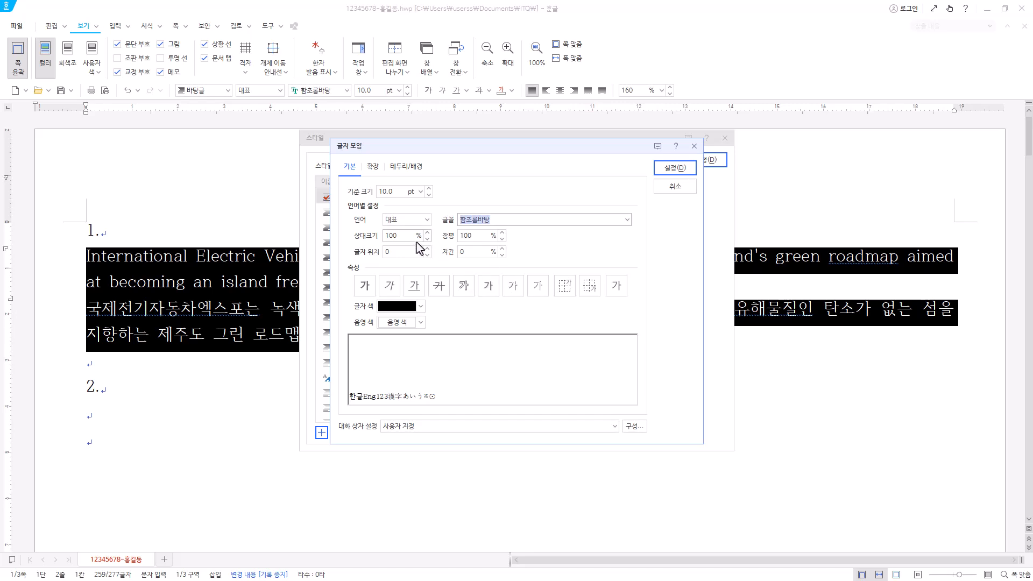
click(396, 192)
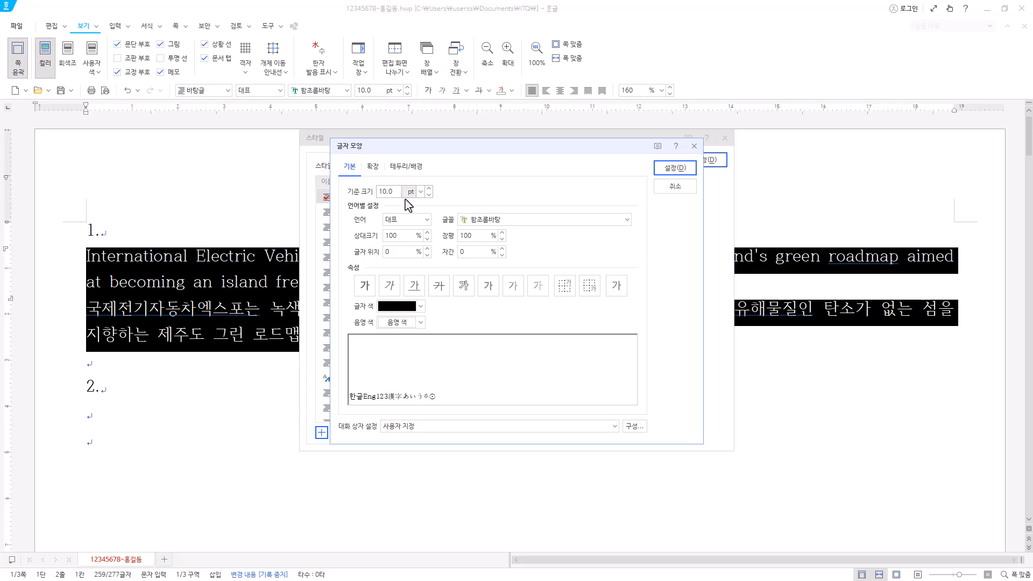
double_click(476, 236)
text(95)
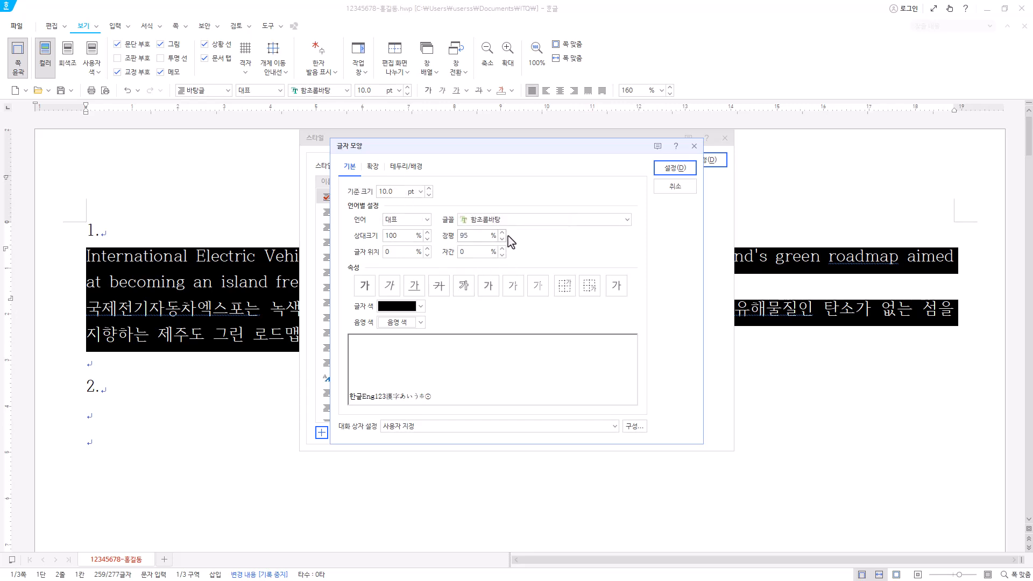
click(503, 232)
click(502, 238)
click(482, 253)
text(5)
Step: Set the style's font for Korean (한글) text to 돋움
click(427, 220)
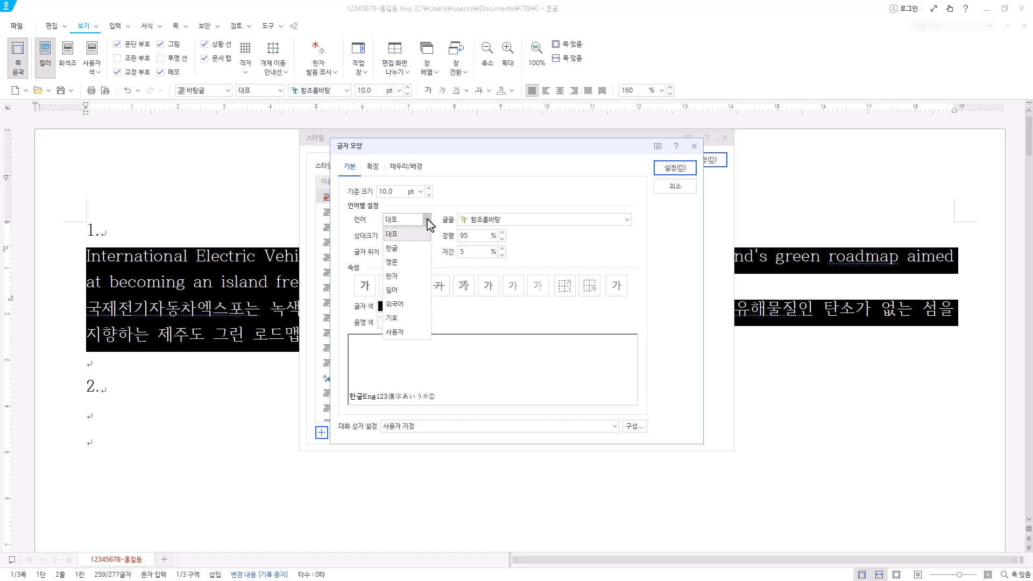
click(418, 250)
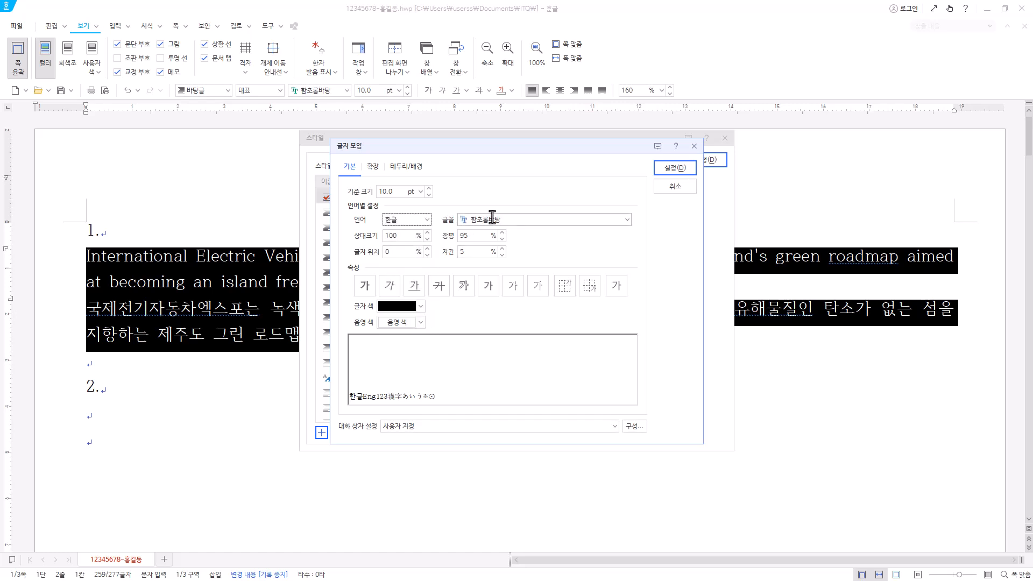
click(510, 220)
text(돋)
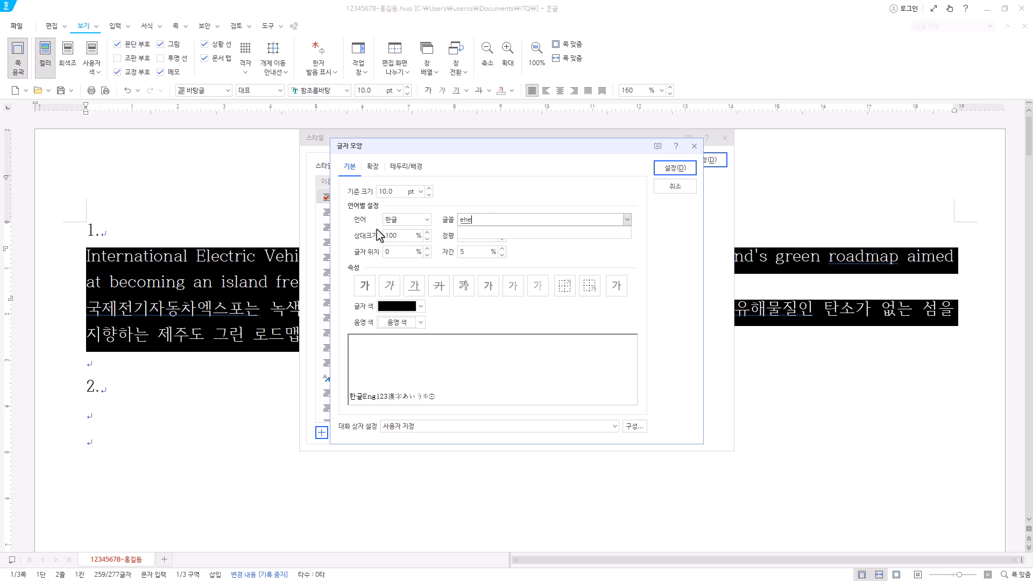
text(ㄷ)
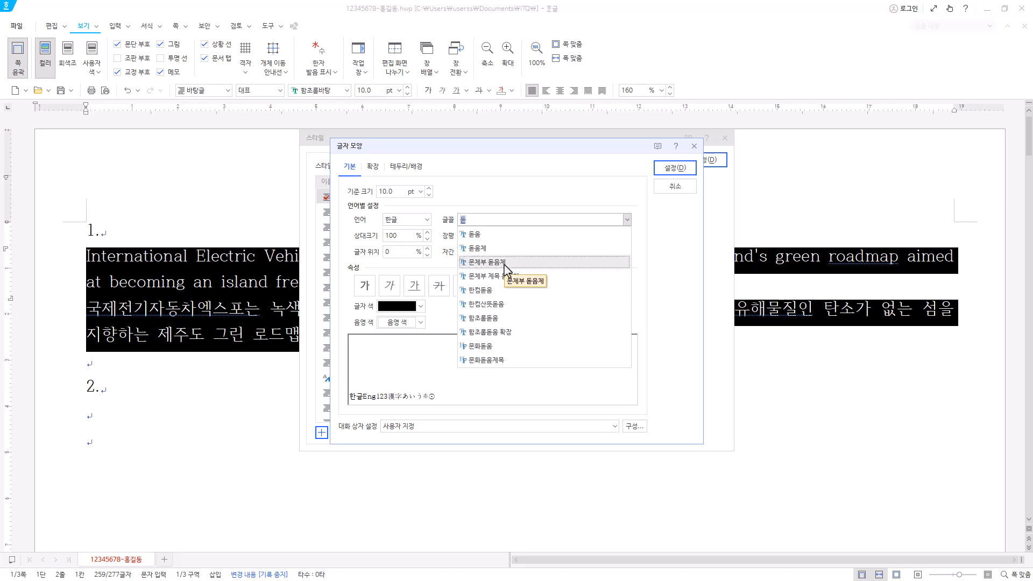
click(474, 234)
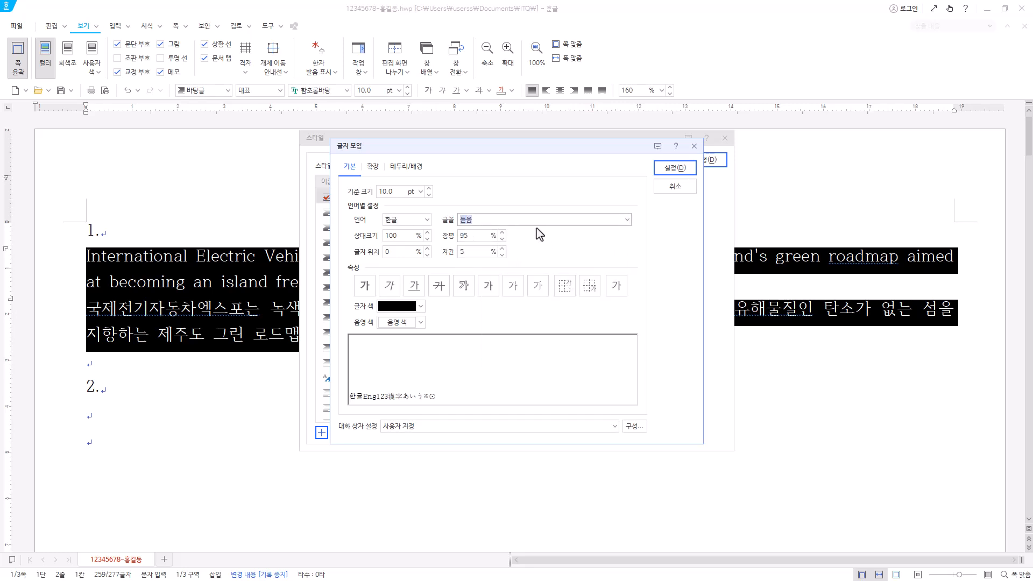
click(499, 220)
key(BackSpace)
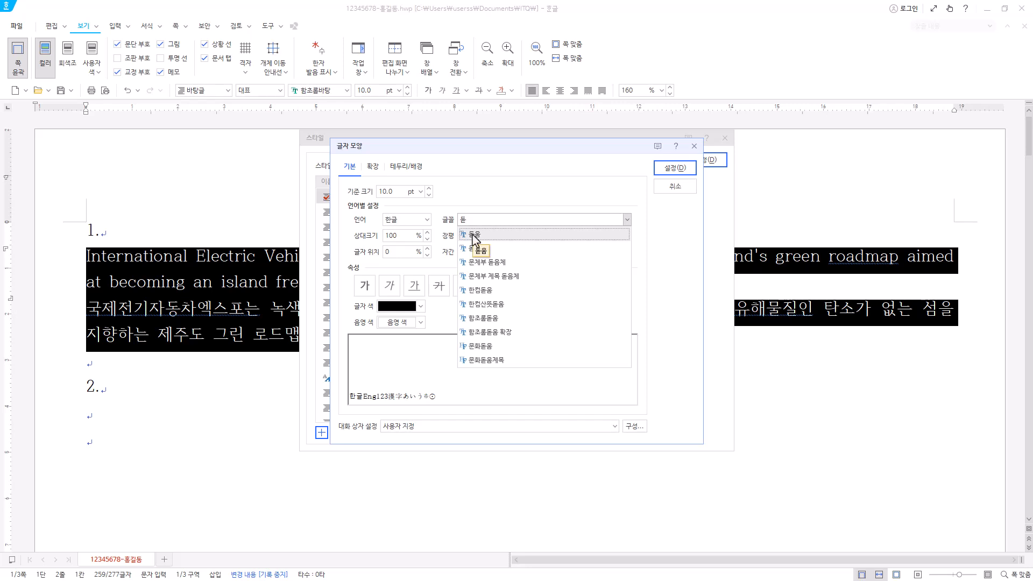
click(473, 240)
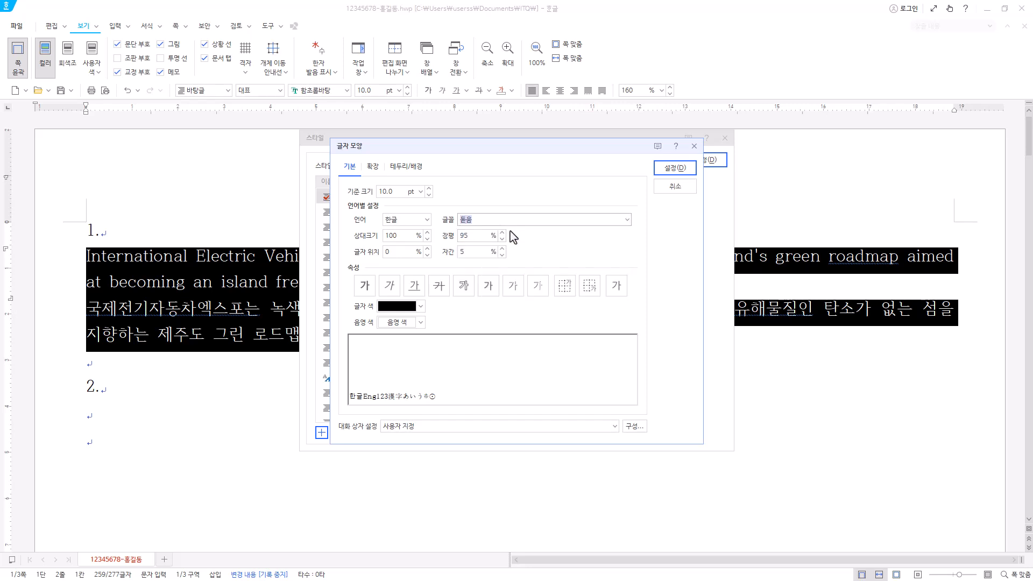
Step: Set the style's font for English (영문) text to 궁서 and confirm the character settings
click(427, 221)
click(414, 263)
text(궁)
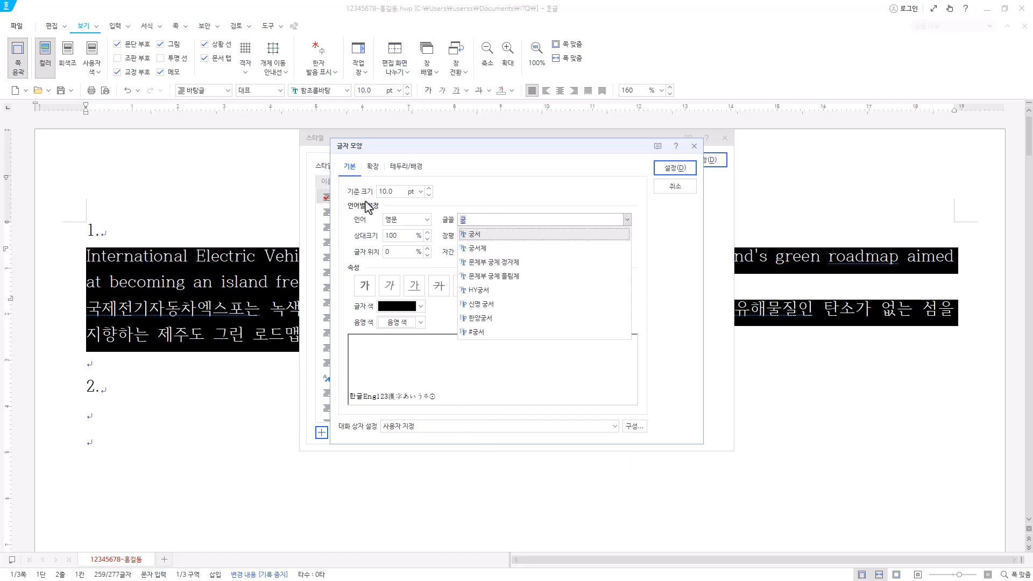
click(475, 237)
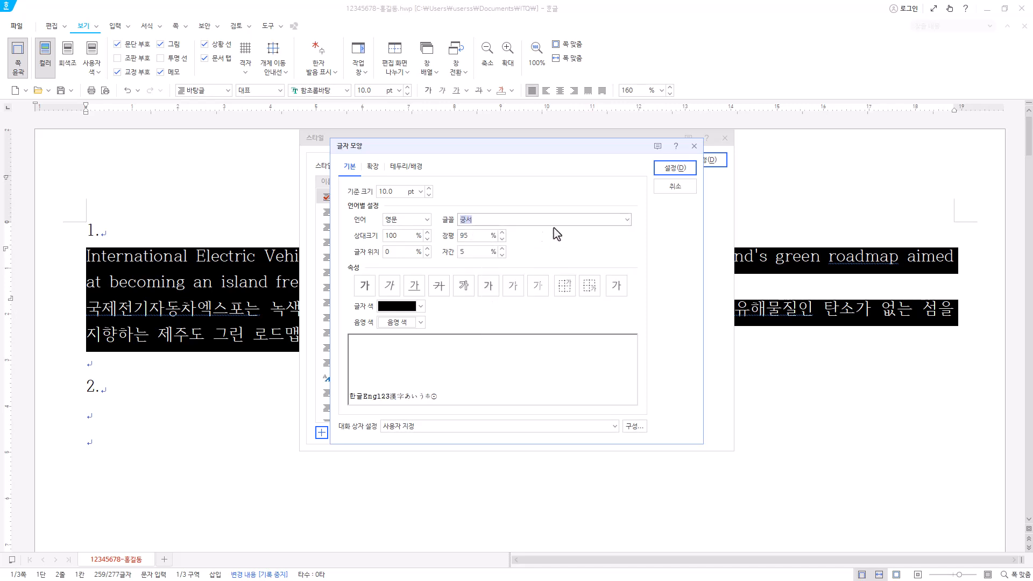
click(682, 170)
drag(430, 235, 460, 235)
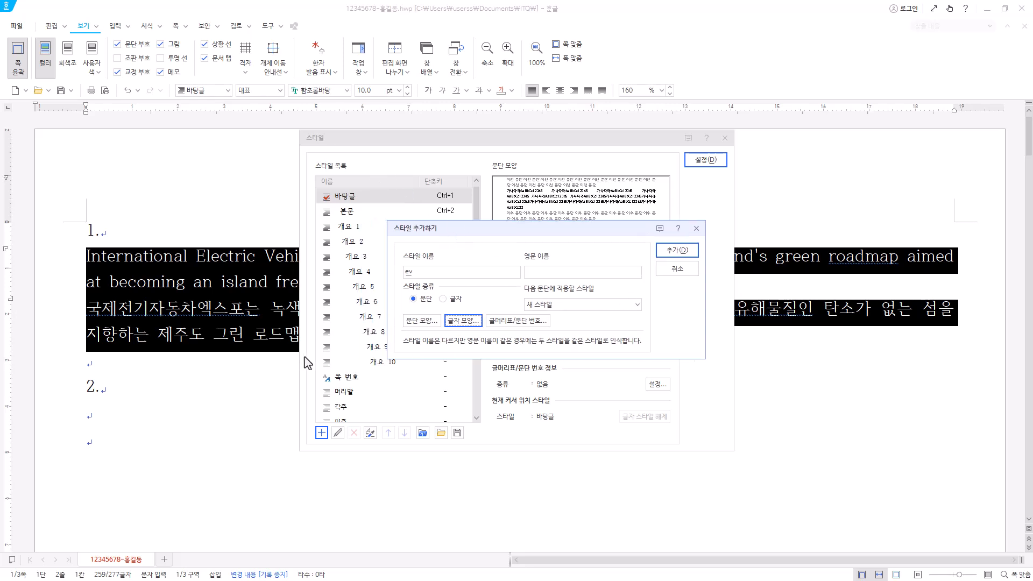
Step: Add the "ev" style to the style list and apply it to the selected item 1 paragraphs
click(694, 254)
click(347, 214)
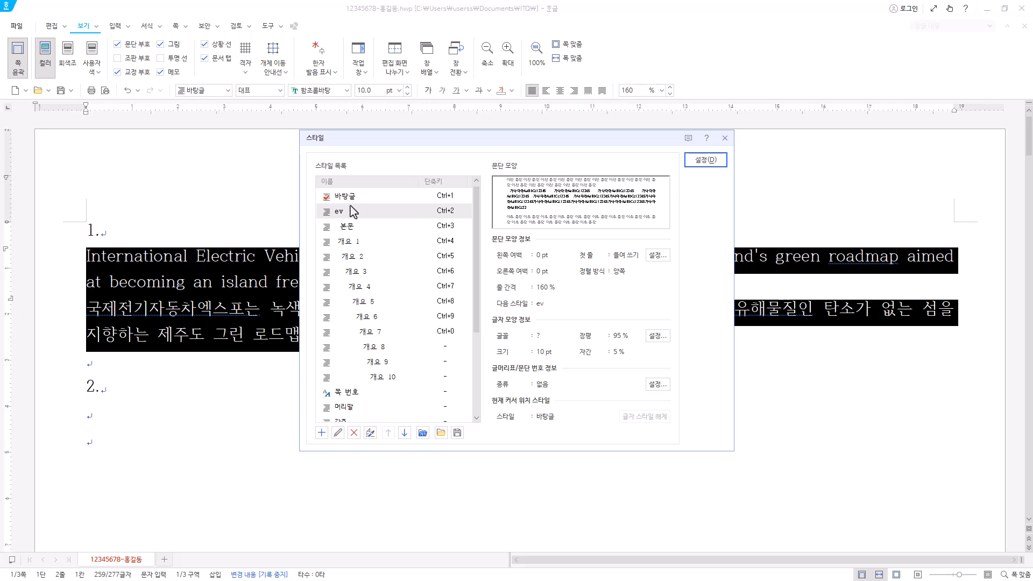
click(338, 433)
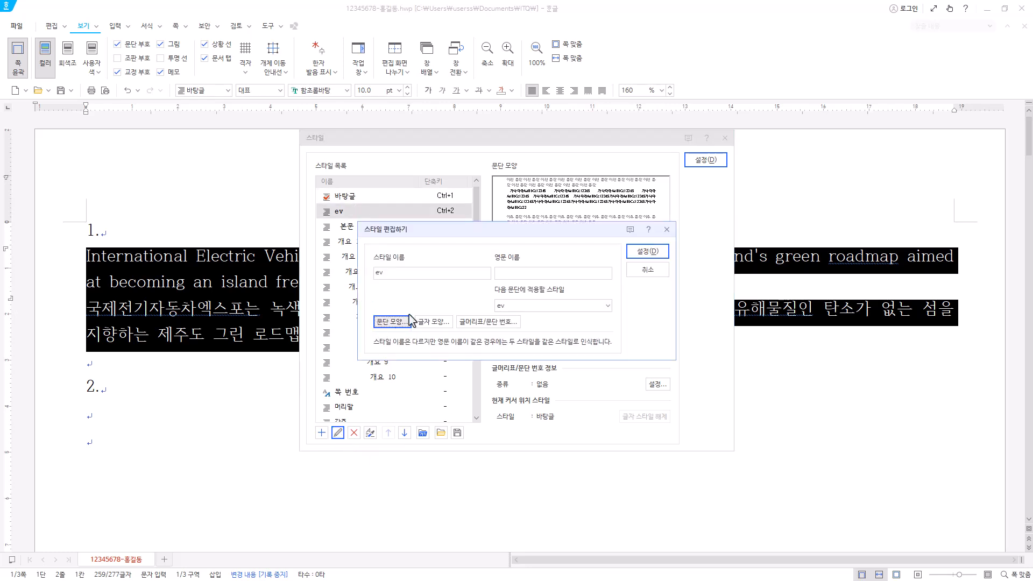
click(647, 270)
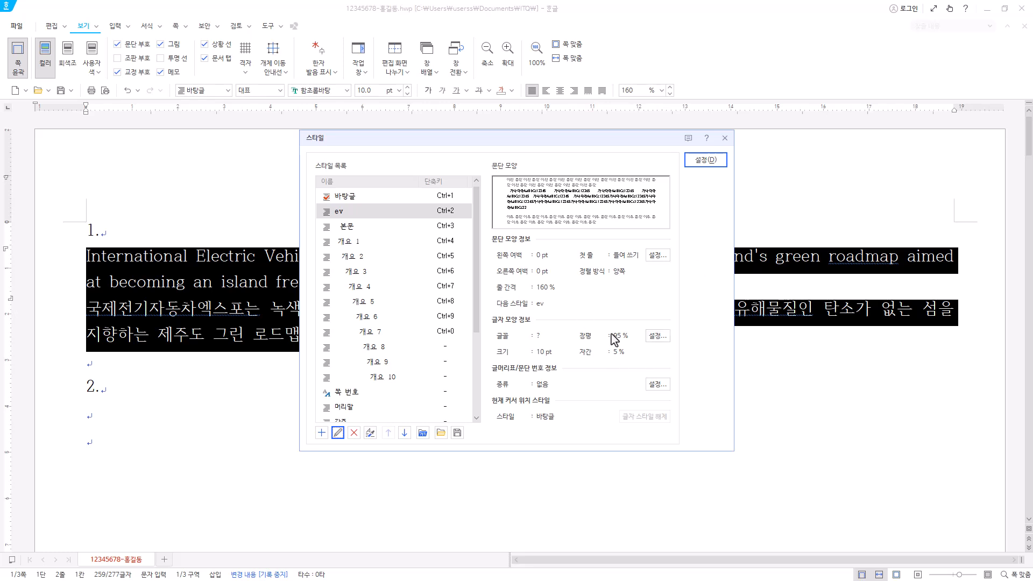
click(399, 215)
click(705, 161)
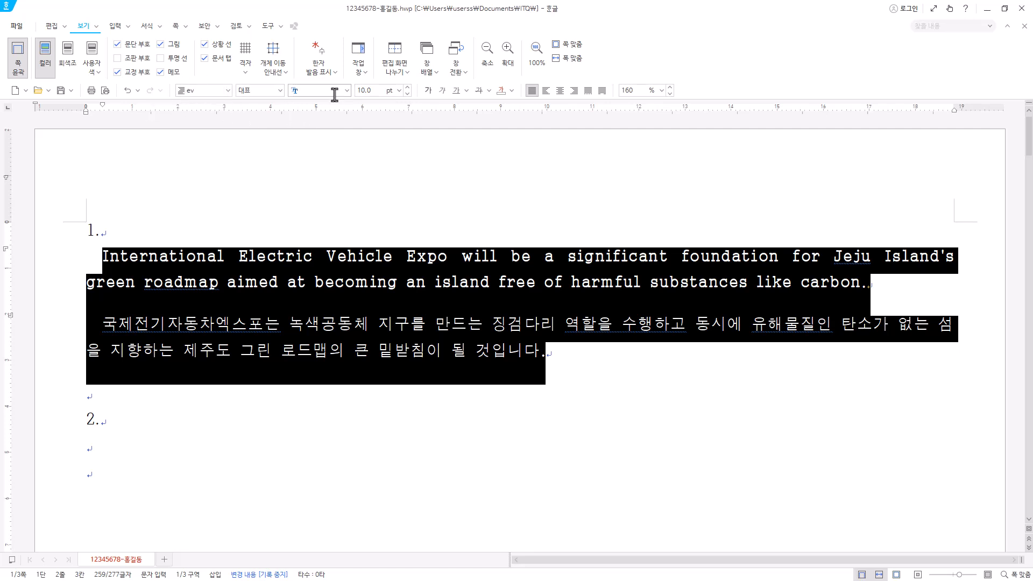
click(379, 324)
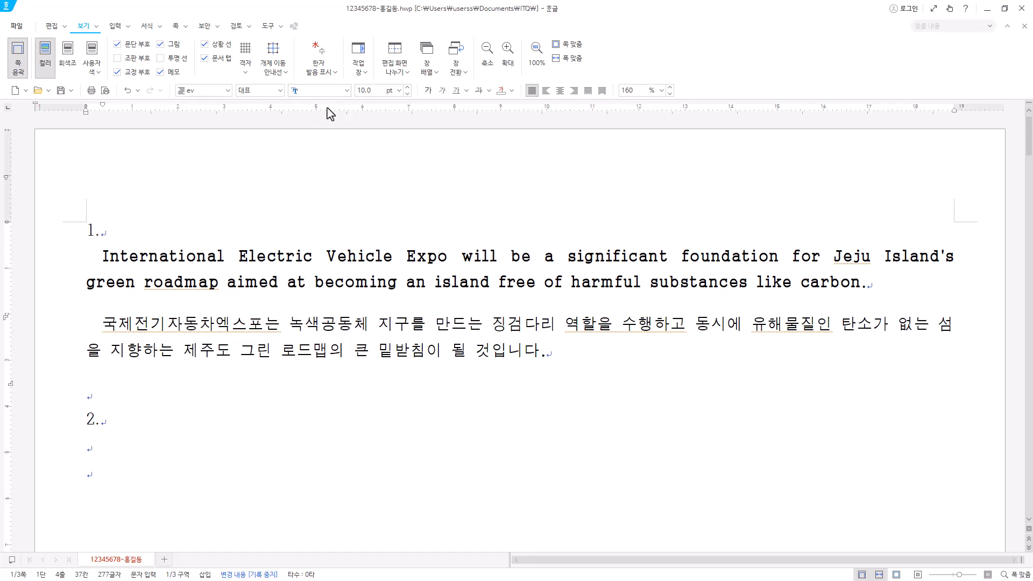
Step: Insert a table with 5 rows and 6 columns on the line below item 2 and paste the copied regional data into it
key(Hangul)
key(Hangul)
scroll(99, 404, down, 3)
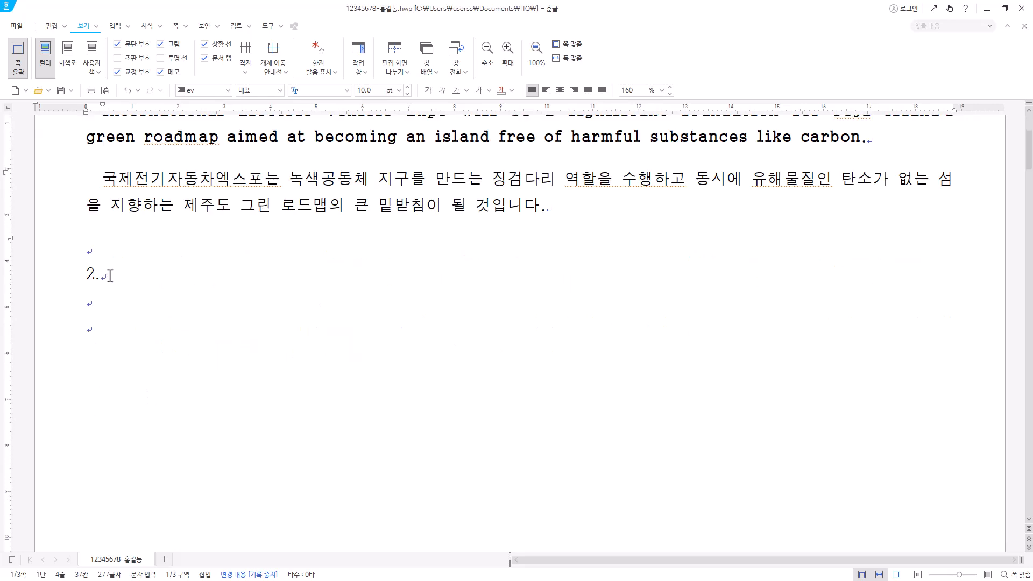
click(96, 303)
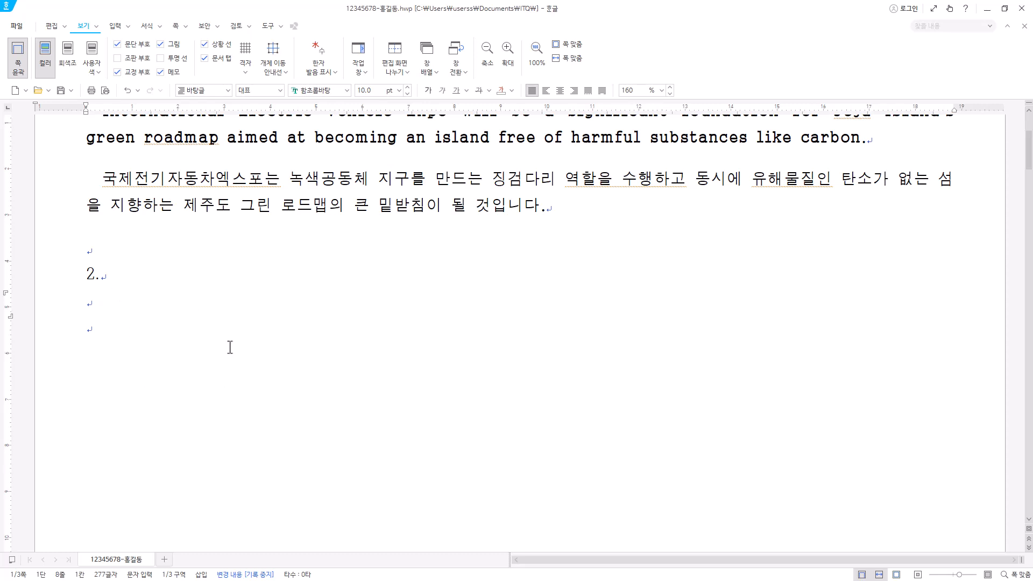
click(112, 26)
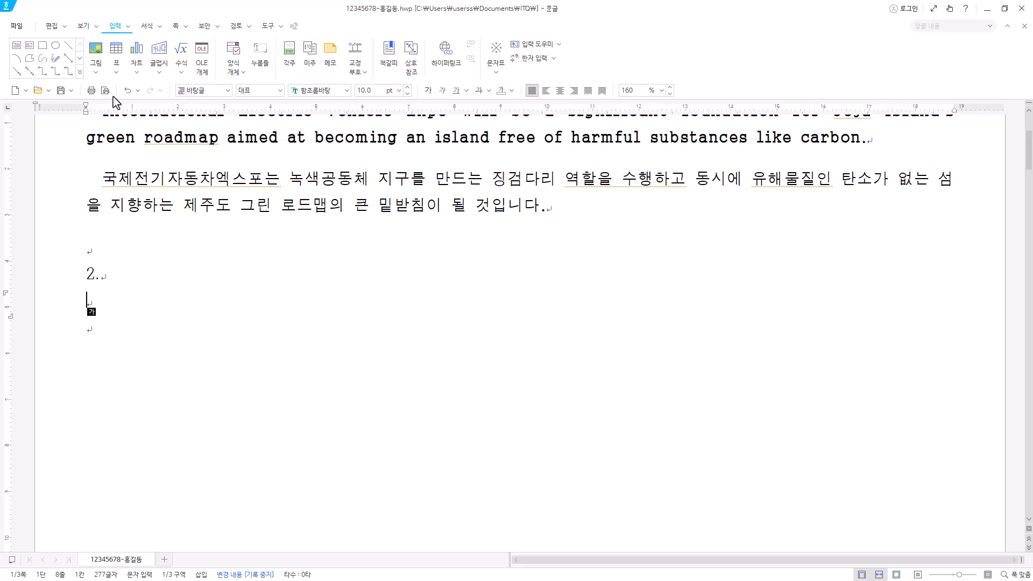
click(116, 56)
drag(488, 214, 470, 203)
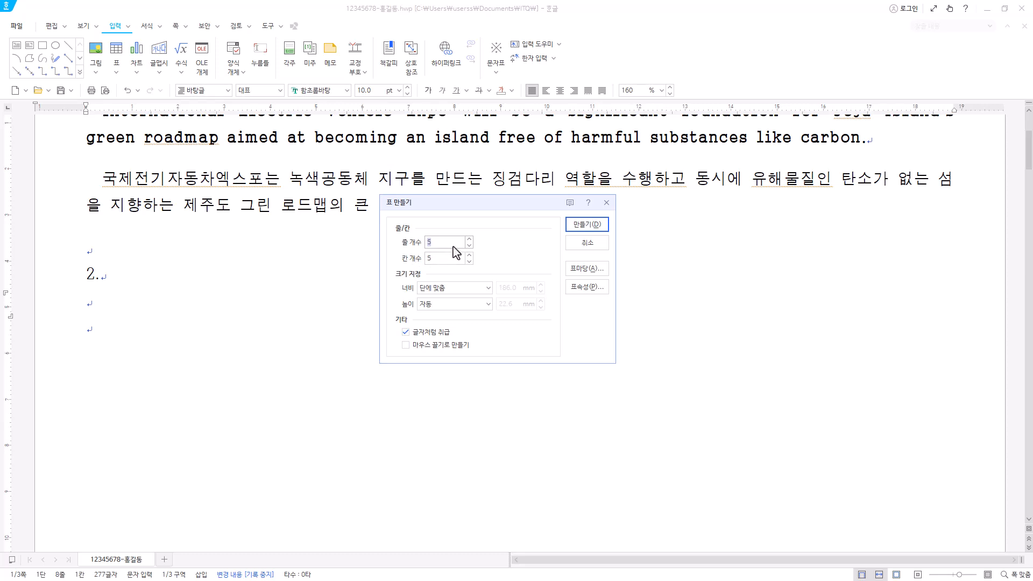
click(468, 255)
click(464, 290)
click(464, 290)
click(457, 302)
click(457, 302)
click(594, 228)
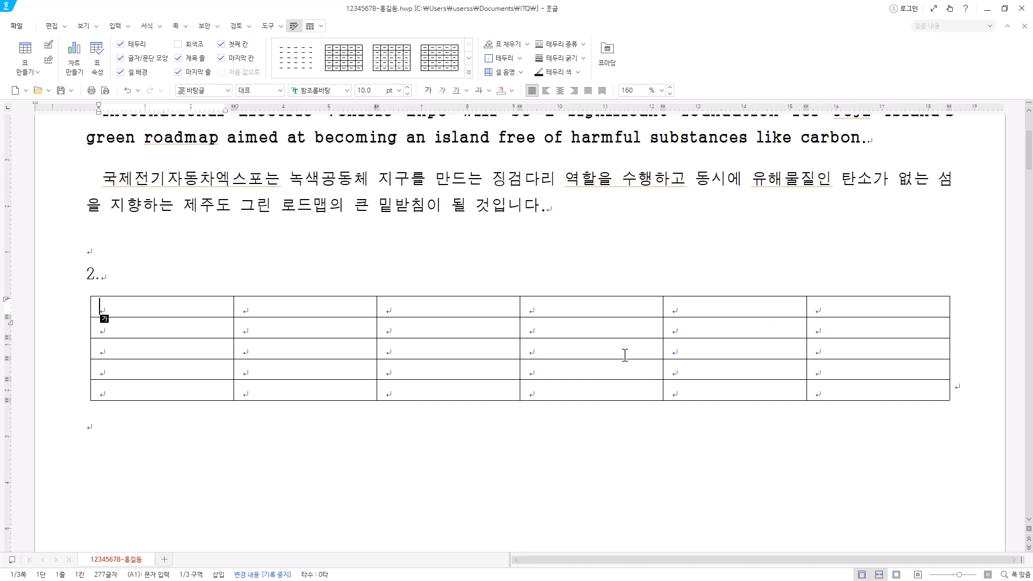
key(ctrl+v)
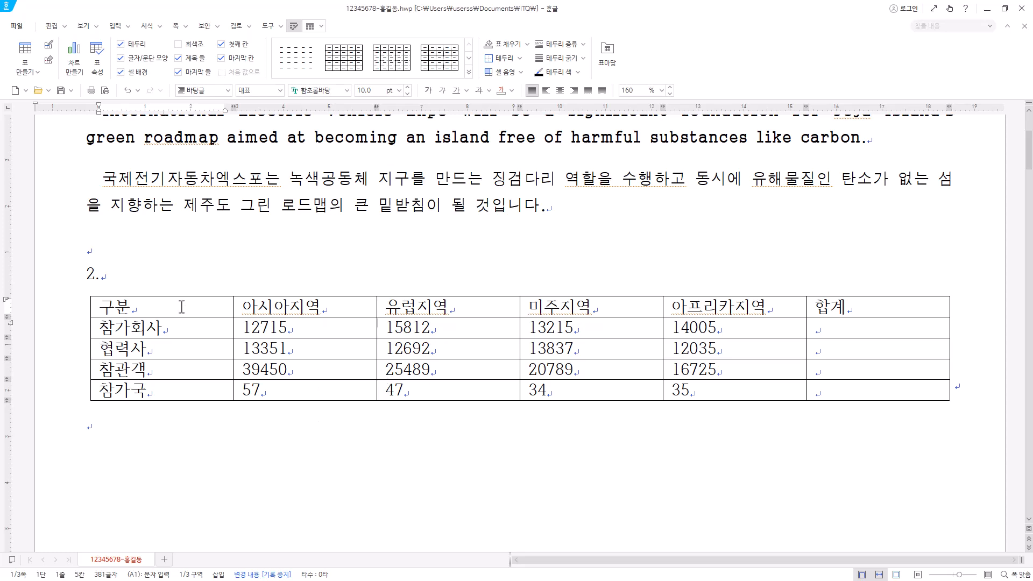
Step: Set the font of all table cells to 돋움 and centre their text
drag(182, 307, 857, 392)
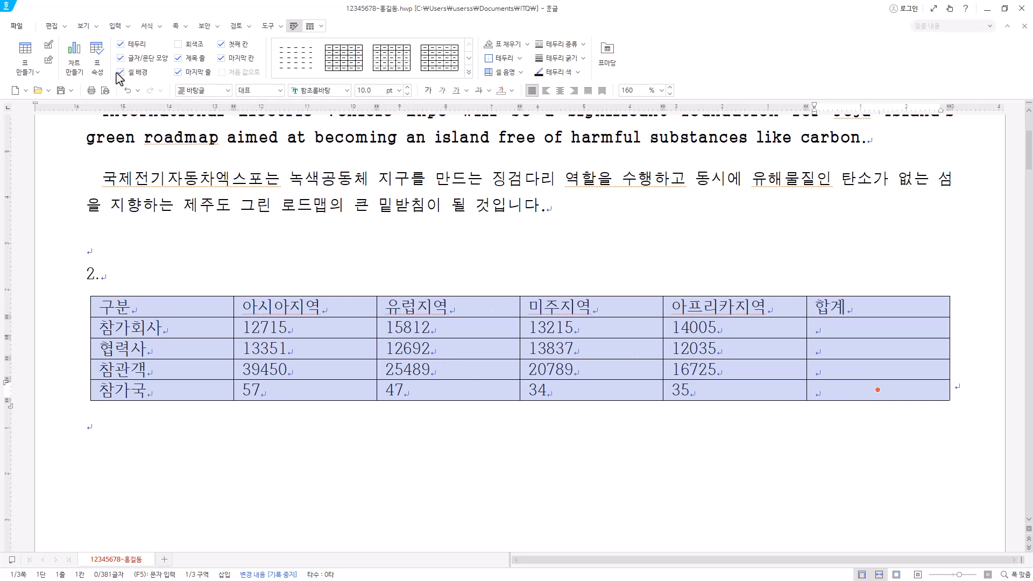
click(342, 92)
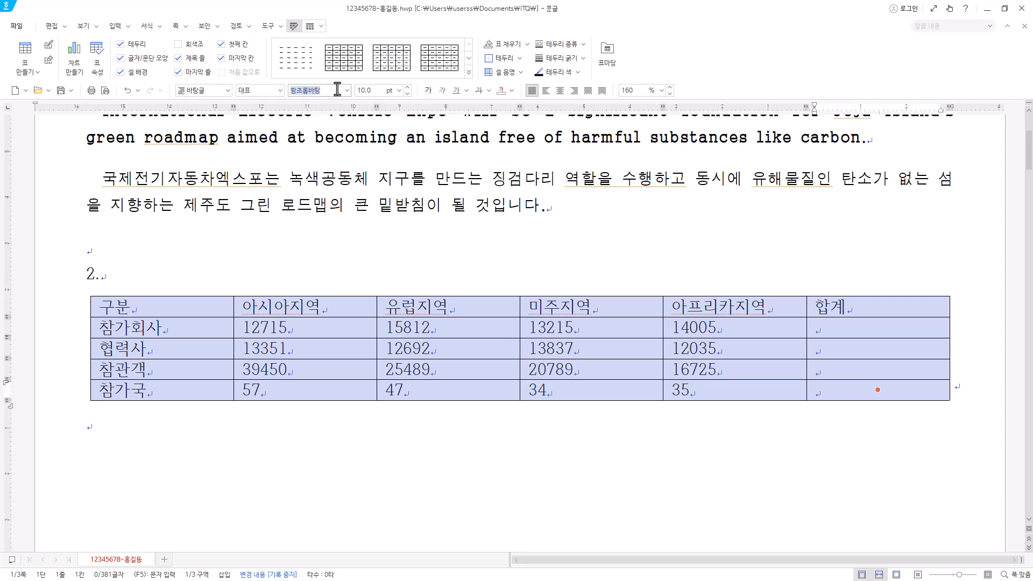
text(ㄷㅗㄷ)
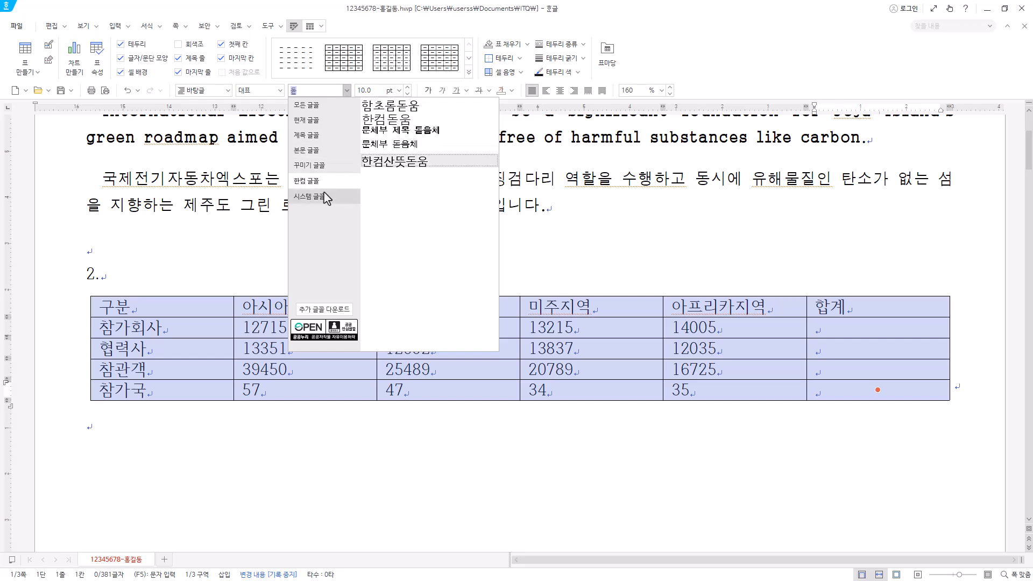
click(321, 113)
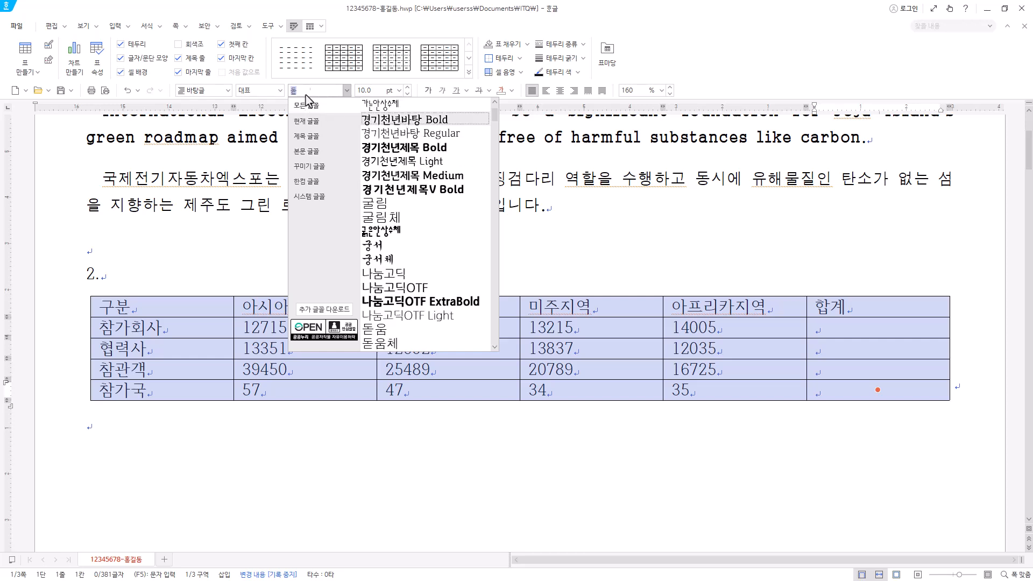
text(돋)
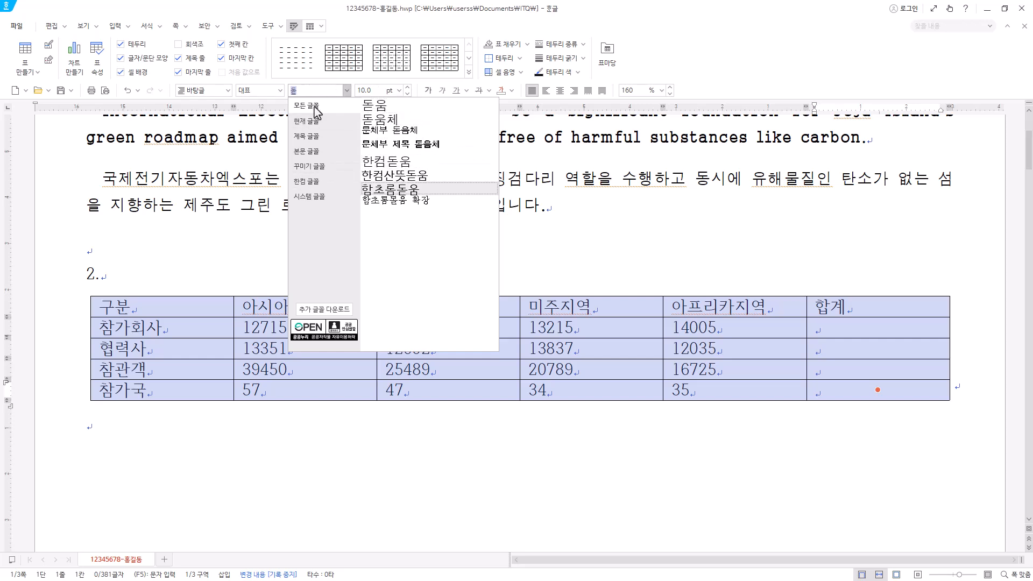
click(387, 106)
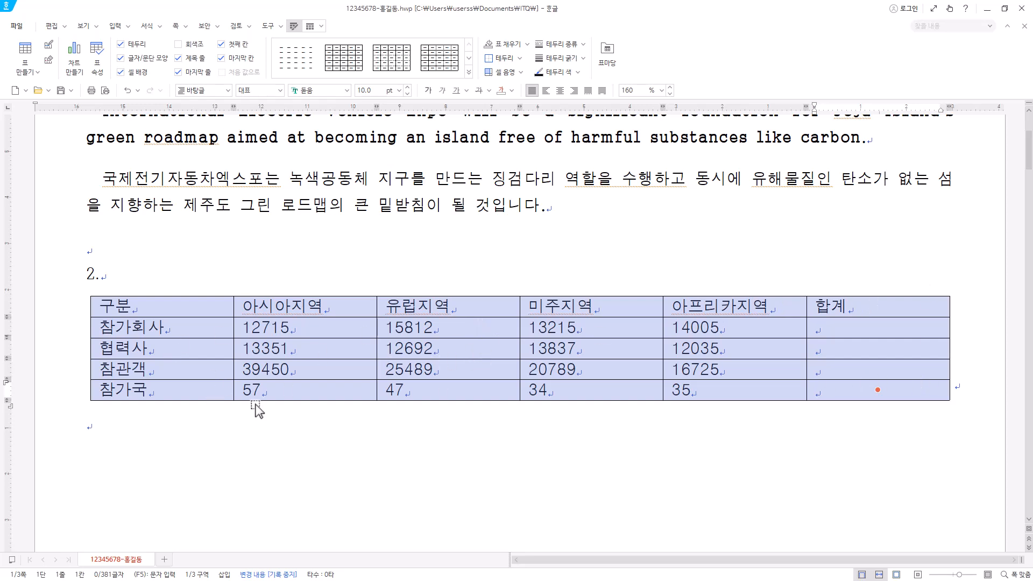
click(560, 91)
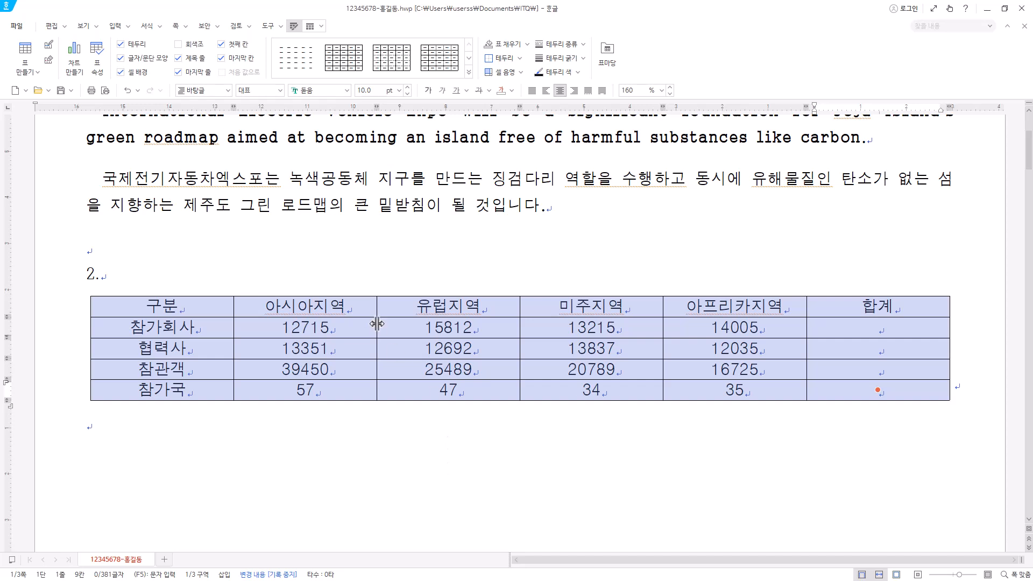
Step: Add thousands separators (자릿점 넣기) to the number cells in the four region columns
click(345, 331)
drag(345, 331, 716, 401)
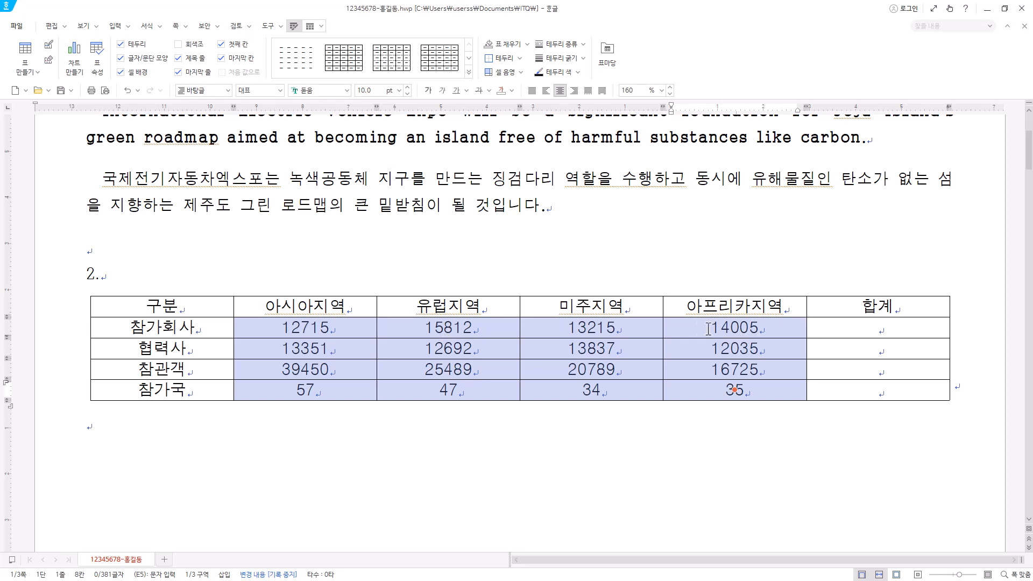
right_click(631, 330)
mouse_move(705, 526)
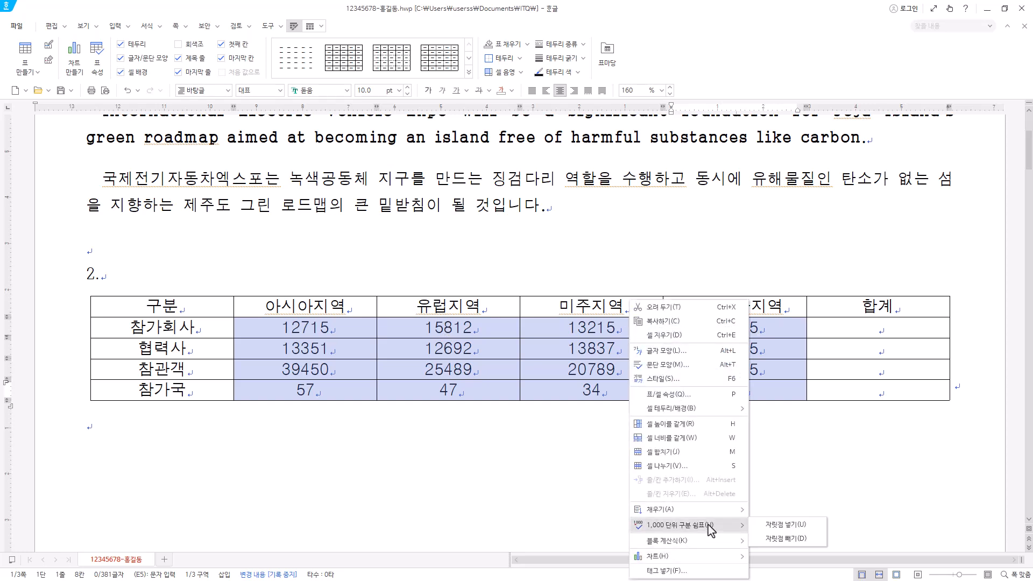
click(807, 524)
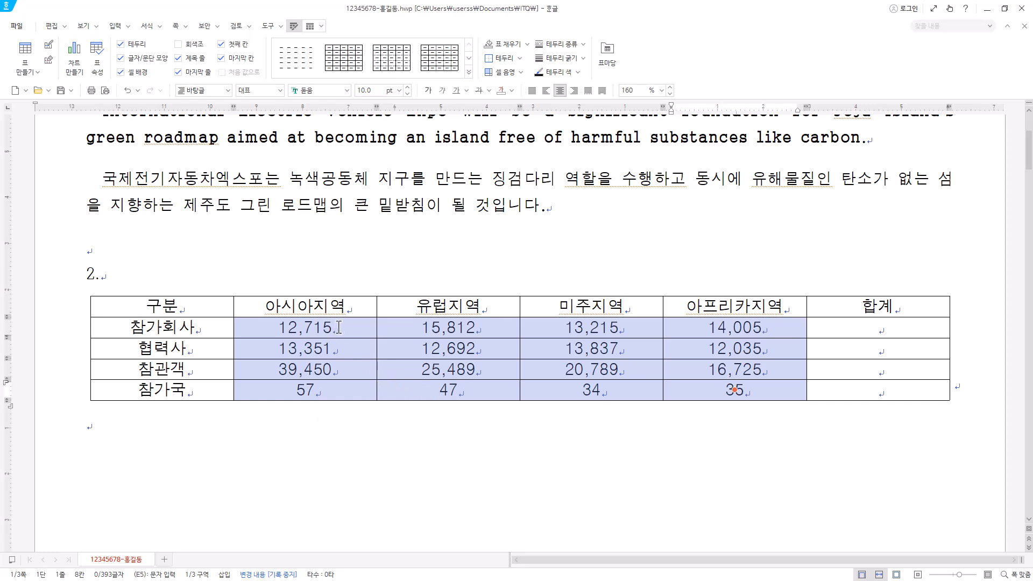
Step: Right-align the number cells of the four region columns and the empty cells under 합계
drag(340, 327, 695, 387)
drag(765, 360, 877, 361)
drag(880, 324, 879, 371)
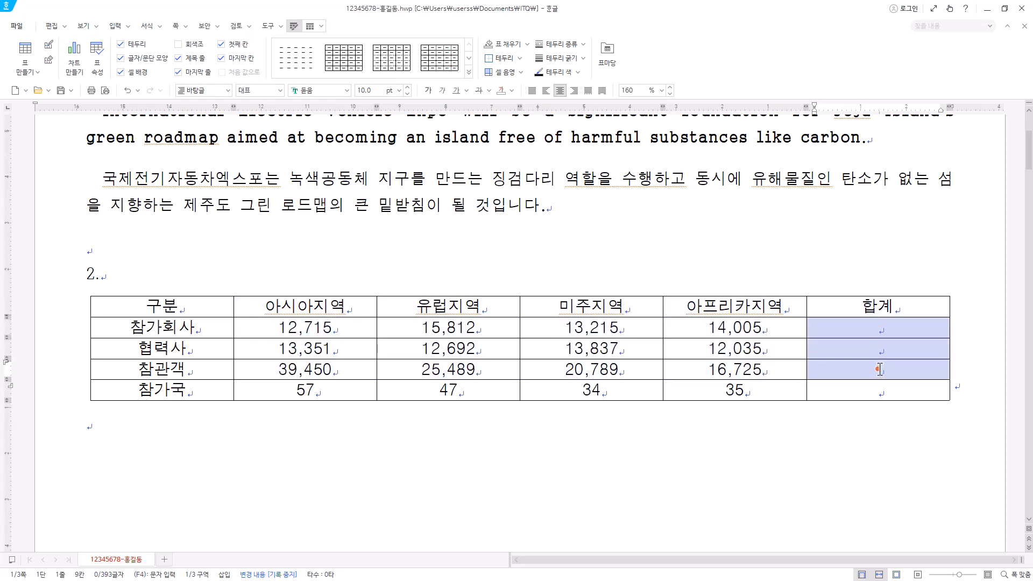
click(907, 387)
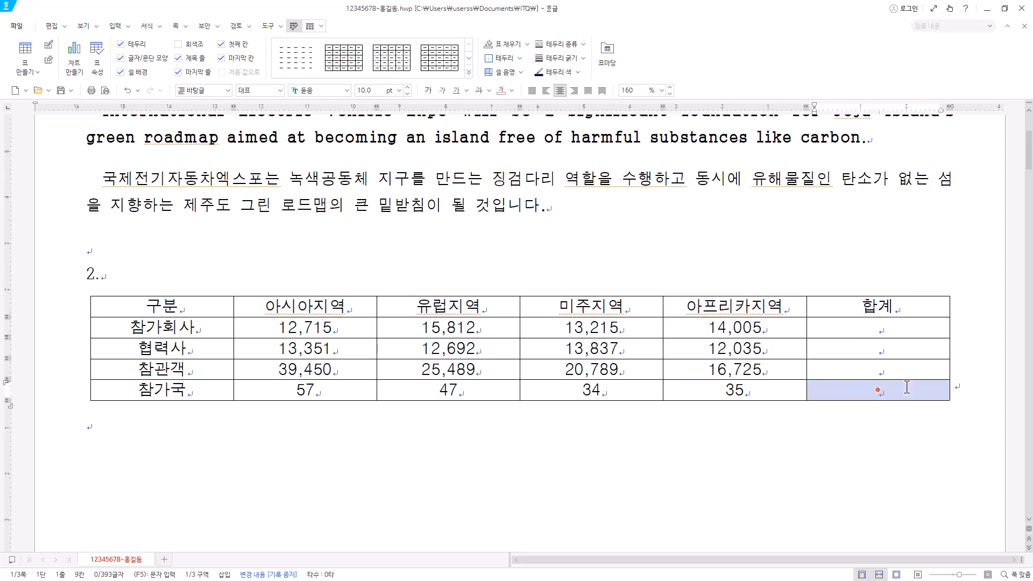
drag(355, 328, 843, 386)
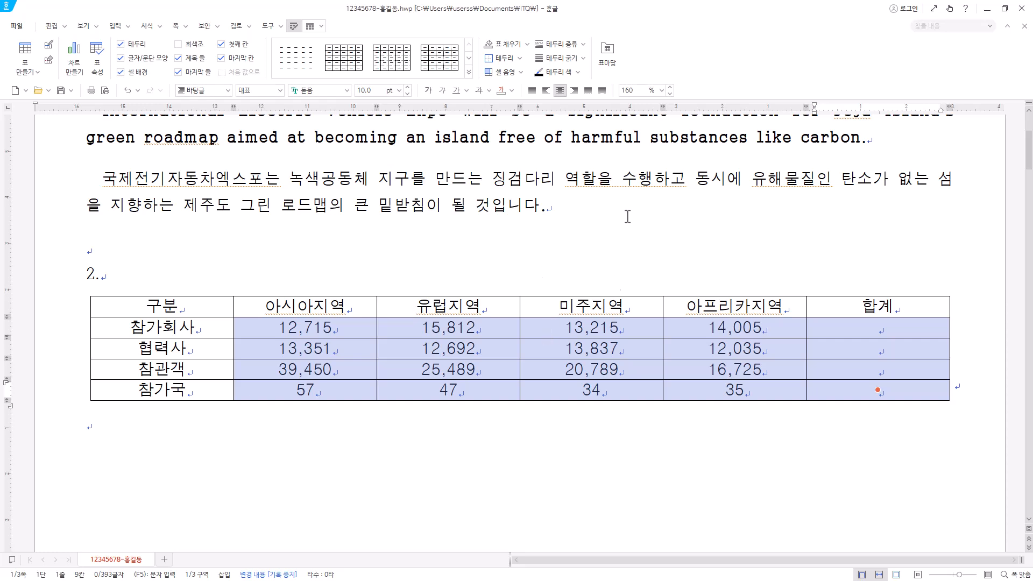
click(575, 91)
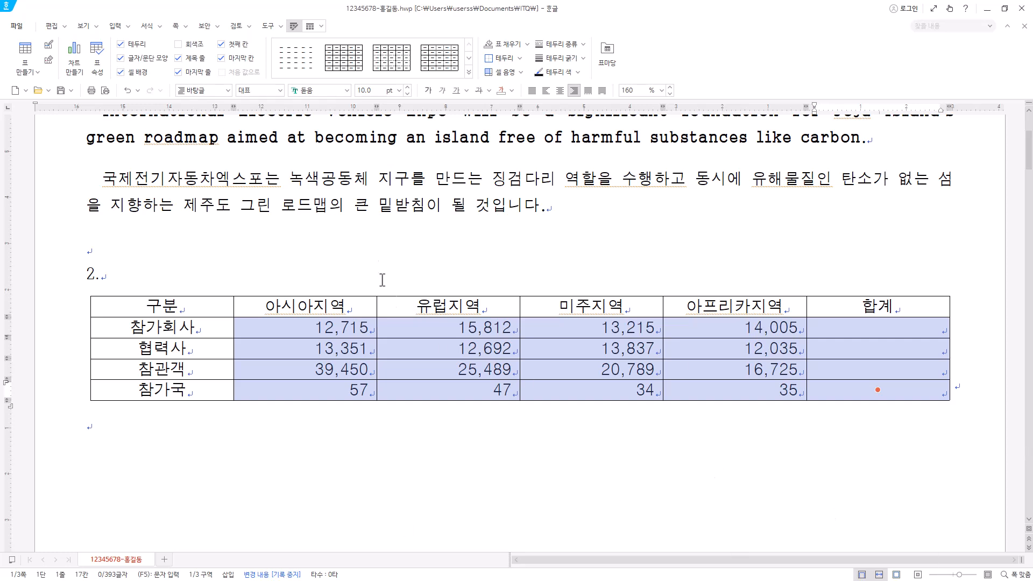
Step: Fill the cells from 구분 to the 참관객 row, through the 아프리카지역 column, with yellow as the 면 색
drag(186, 303, 731, 371)
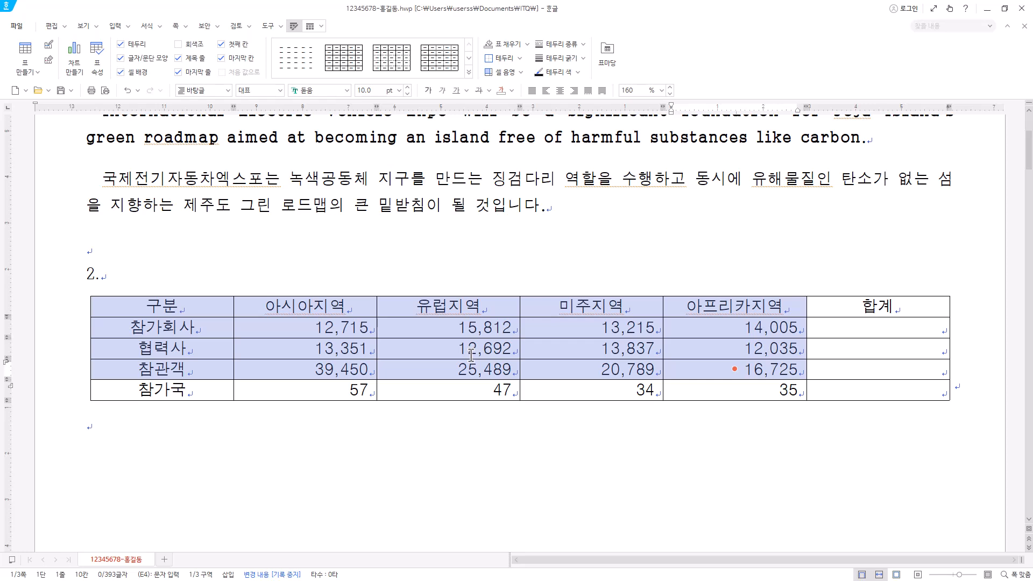
key(l)
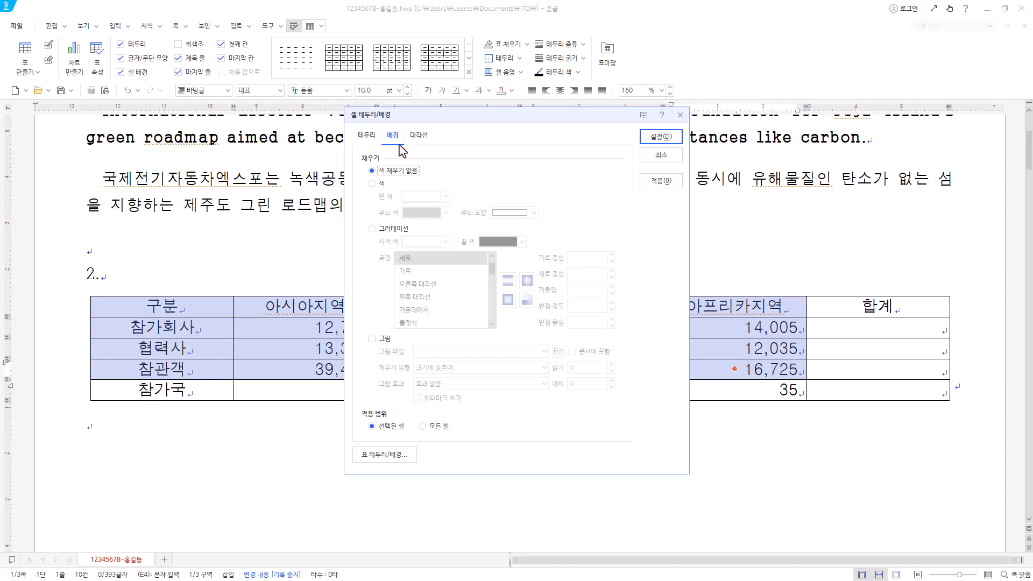
click(383, 186)
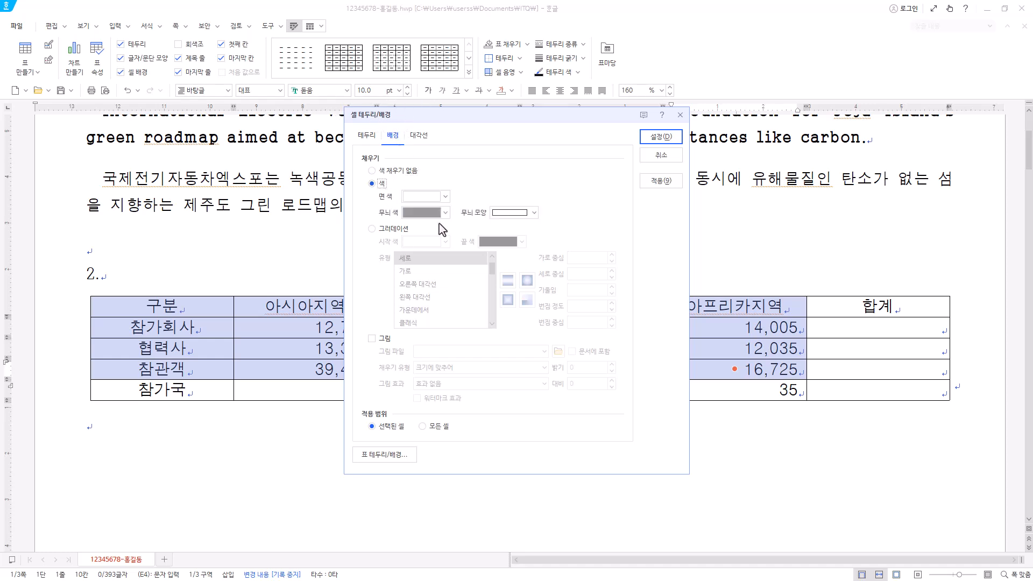
click(444, 196)
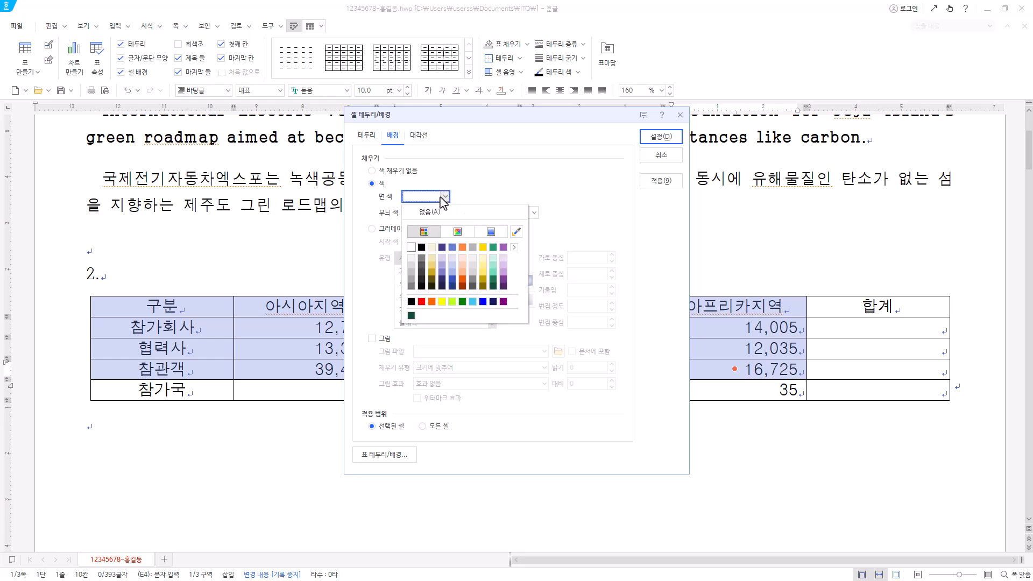
click(514, 247)
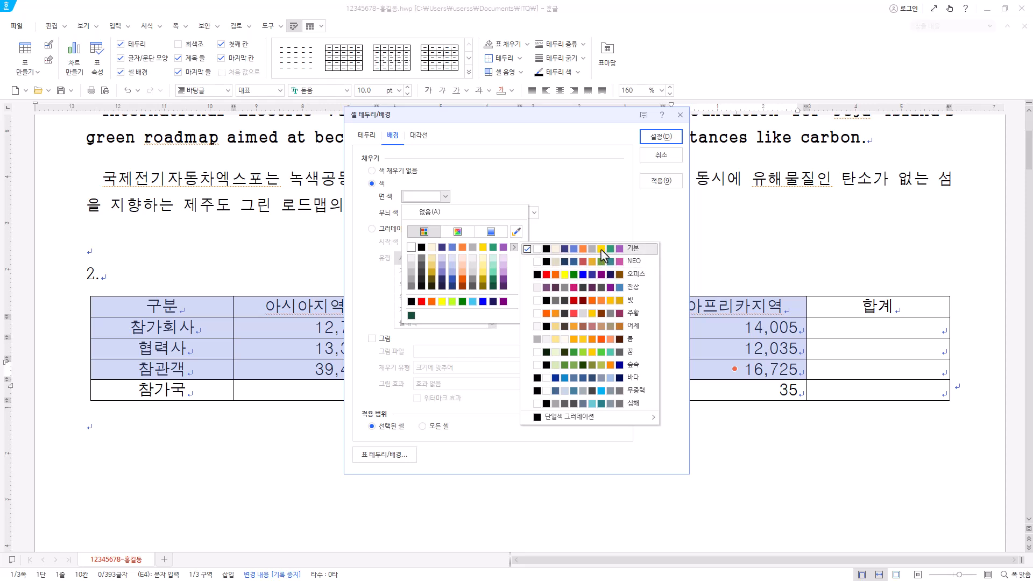
click(491, 189)
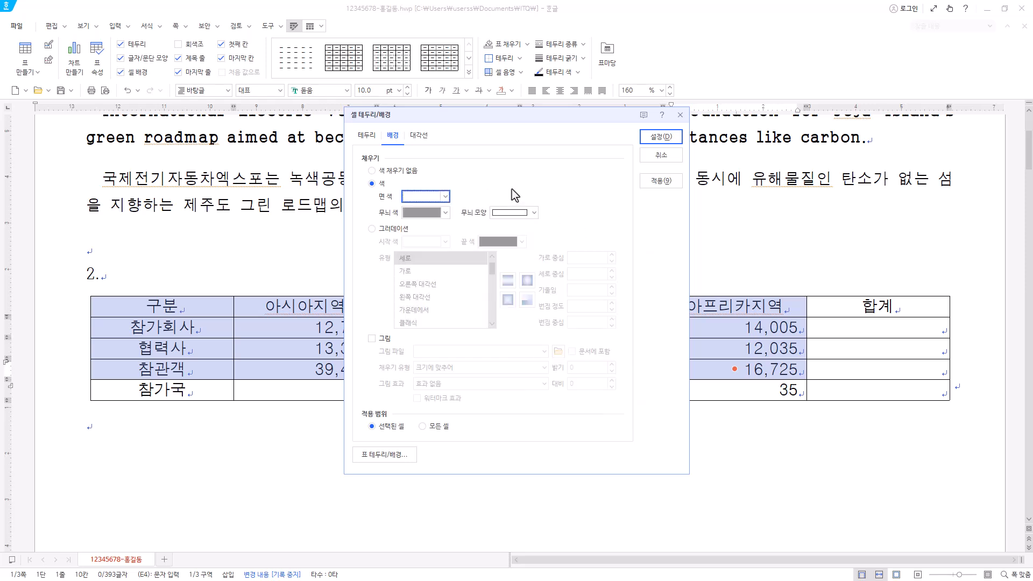
click(446, 196)
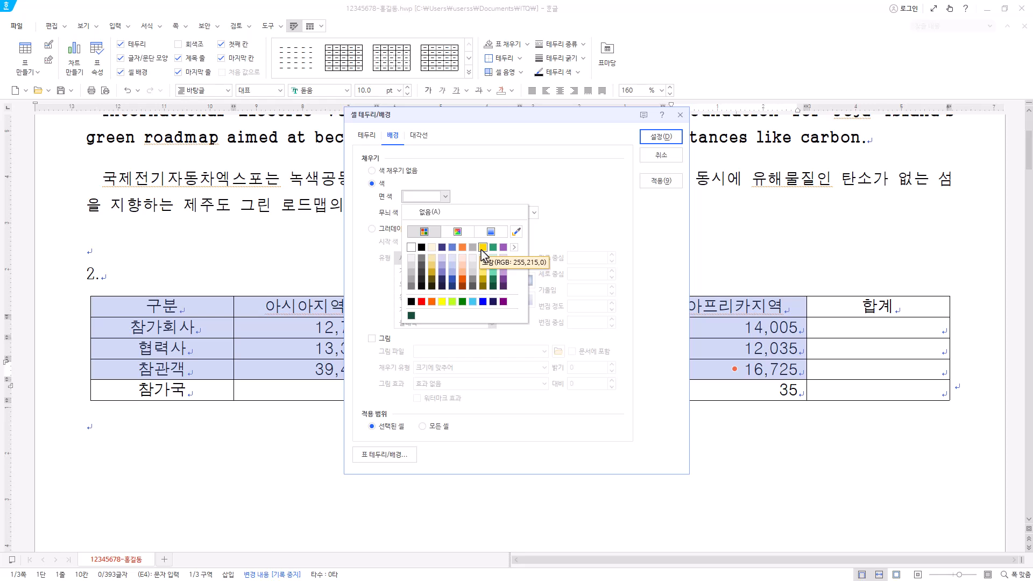
click(440, 305)
click(669, 139)
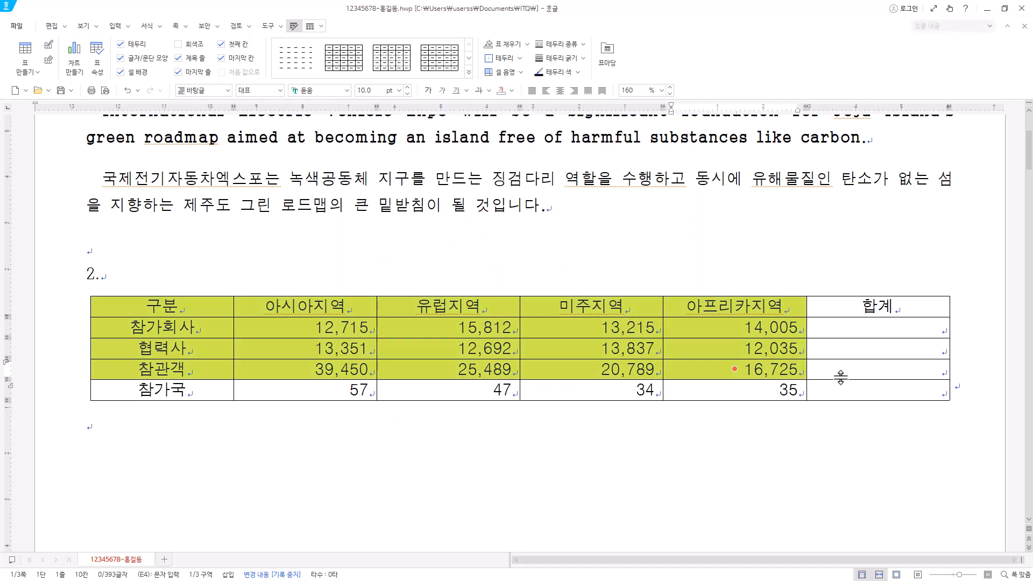
click(892, 334)
click(888, 369)
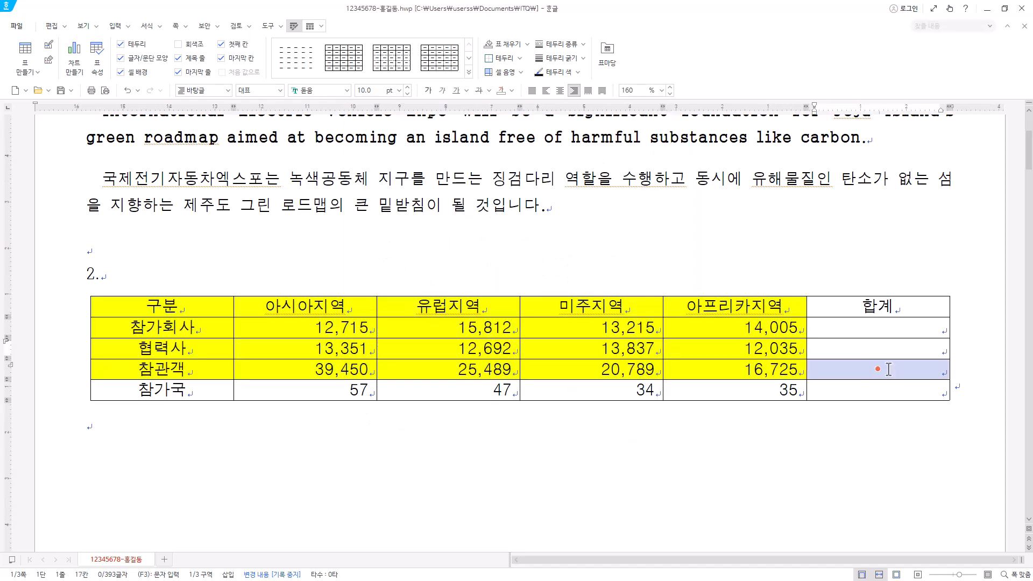
click(880, 328)
drag(299, 333, 716, 329)
drag(372, 350, 702, 345)
click(858, 330)
click(865, 353)
click(867, 365)
drag(339, 329, 818, 327)
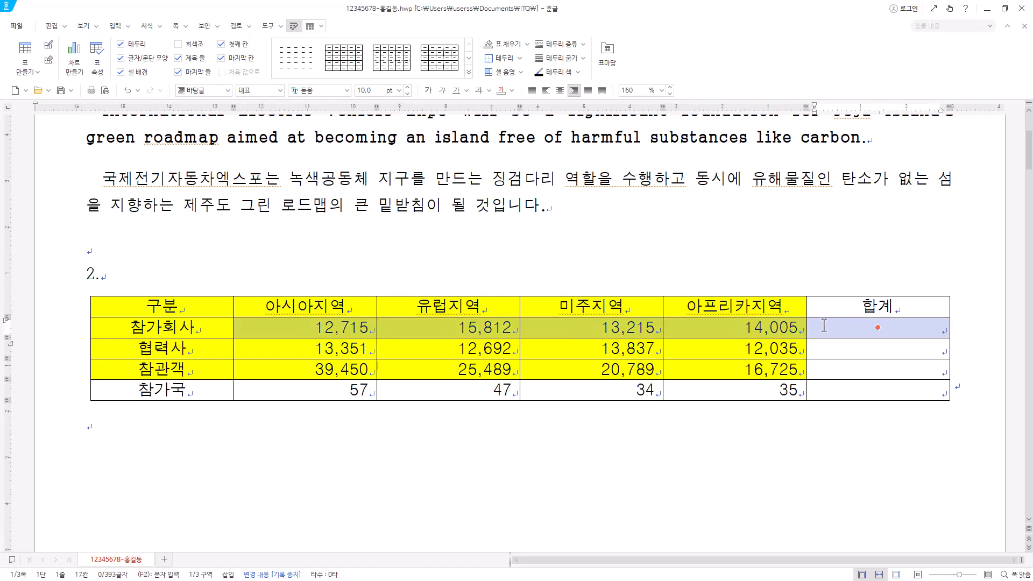
drag(355, 349, 835, 351)
Step: Calculate the 합계 values for the 참가회사, 협력사 and 참관객 rows with 블록 합계 over the four region columns
drag(345, 329, 854, 372)
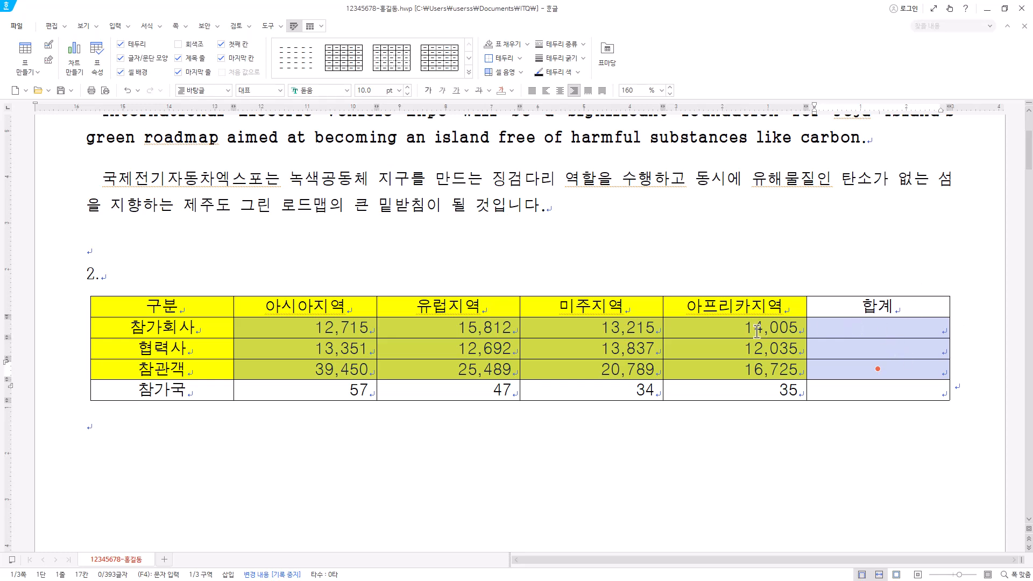
right_click(708, 333)
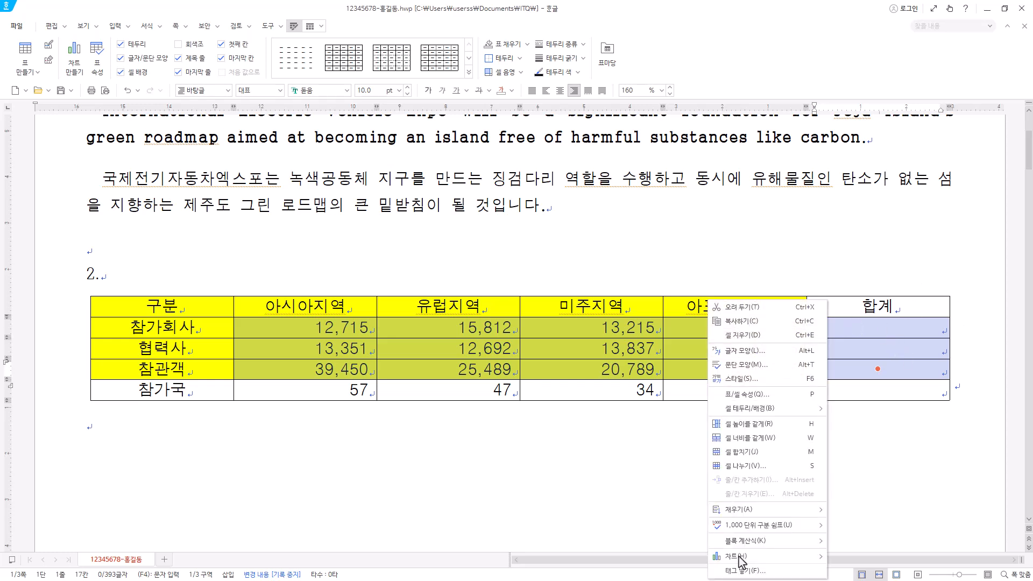
mouse_move(769, 543)
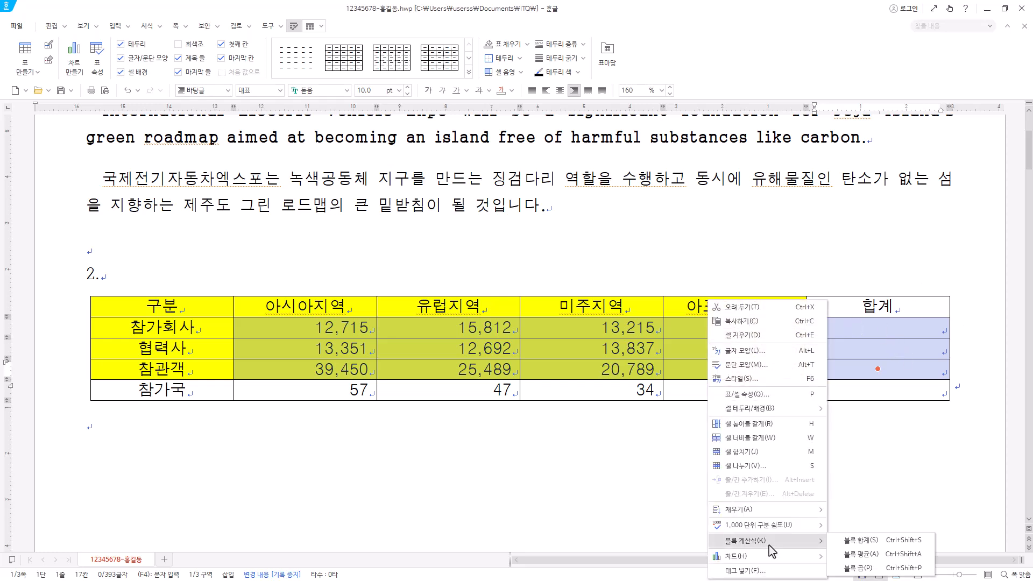
click(900, 541)
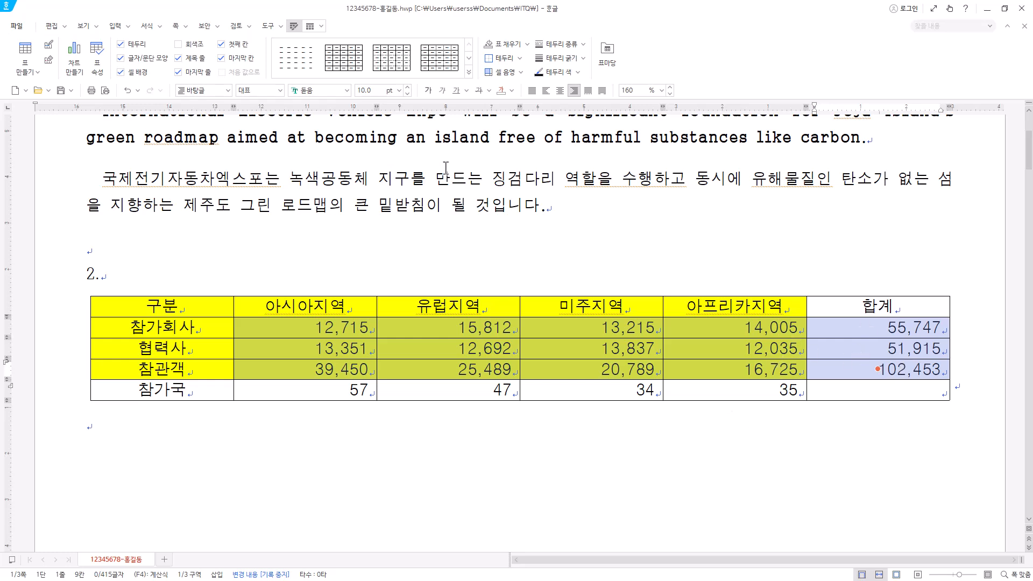
Step: Add a caption above the table and replace its default text with the copied title 전기자동차엑스포 참가 현황(단위 : 사, 명, 국)
click(310, 26)
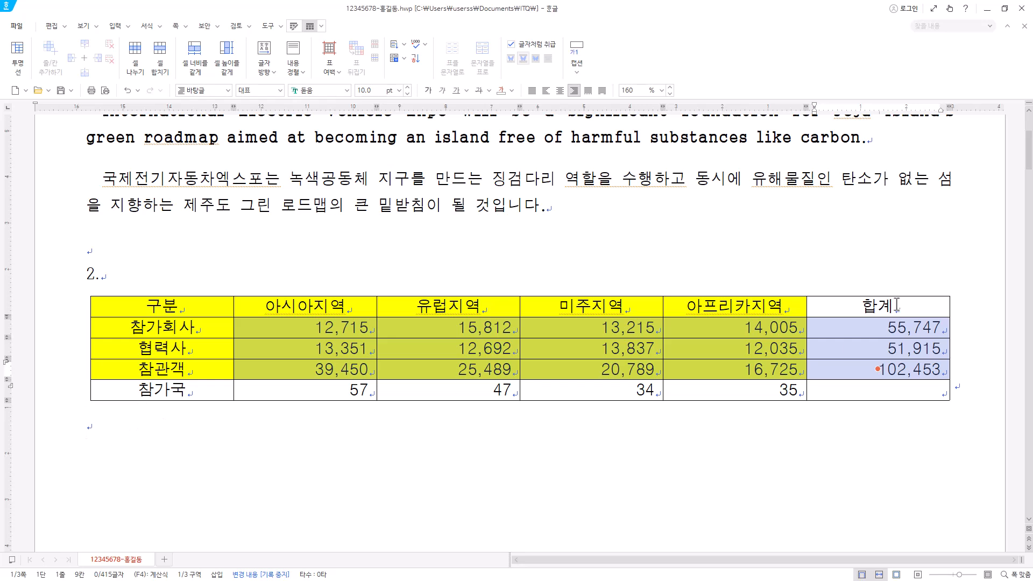
click(577, 75)
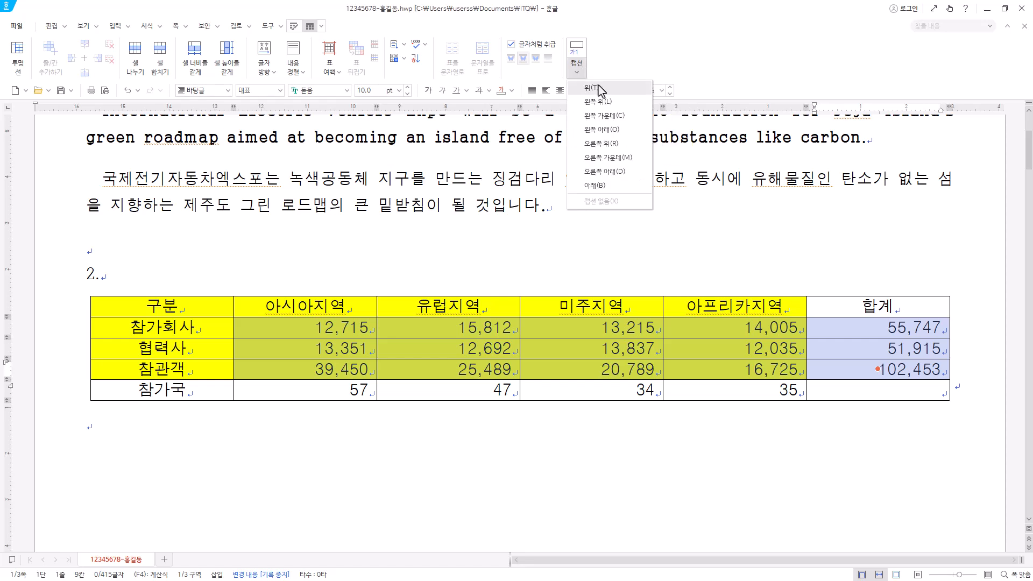
click(597, 88)
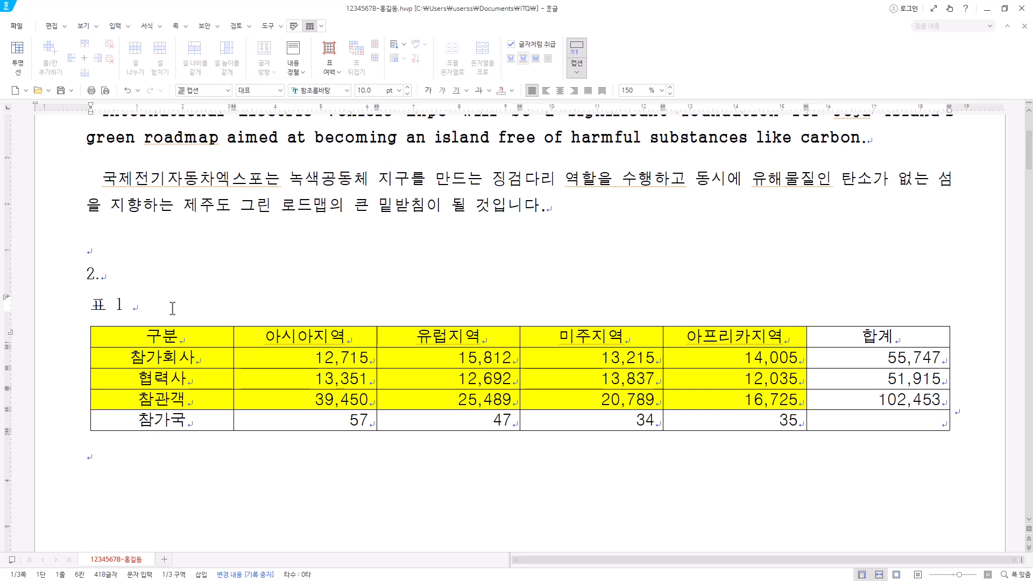
drag(172, 308, 71, 308)
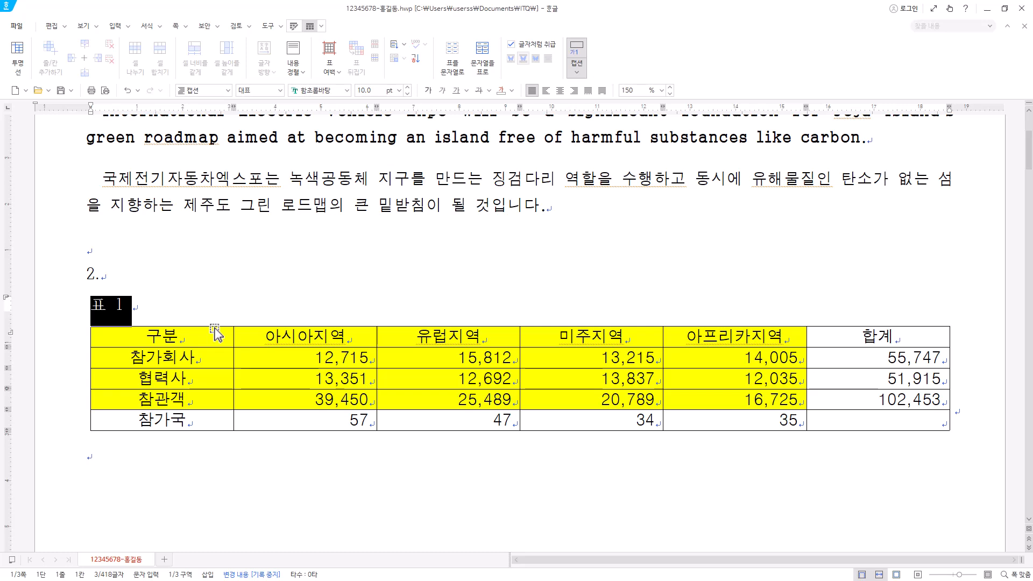
key(ctrl+v)
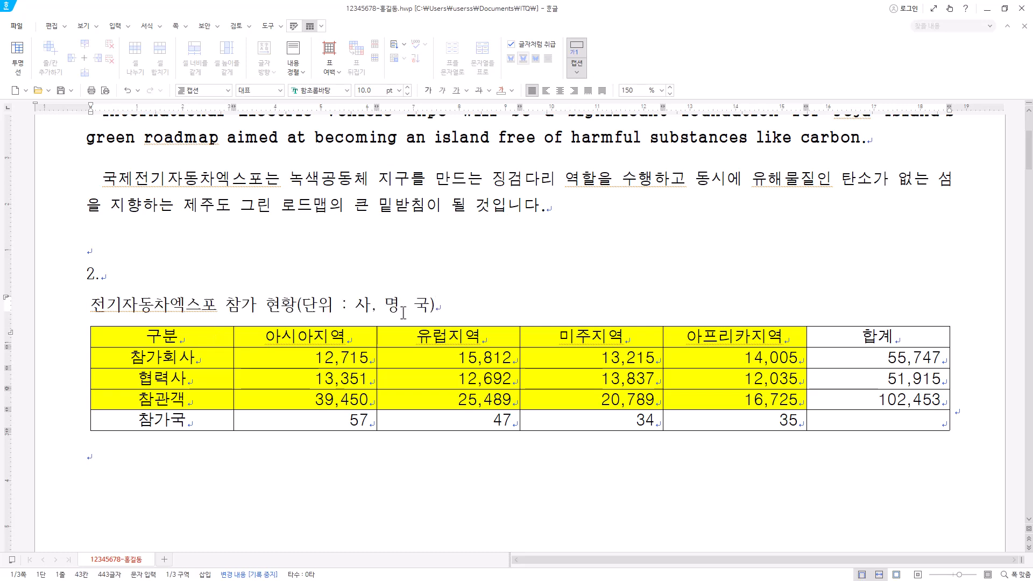
drag(340, 309, 354, 310)
click(383, 309)
click(445, 303)
key(BackSpace)
Step: Set the table caption's font to 돋움 and right-align it
click(68, 303)
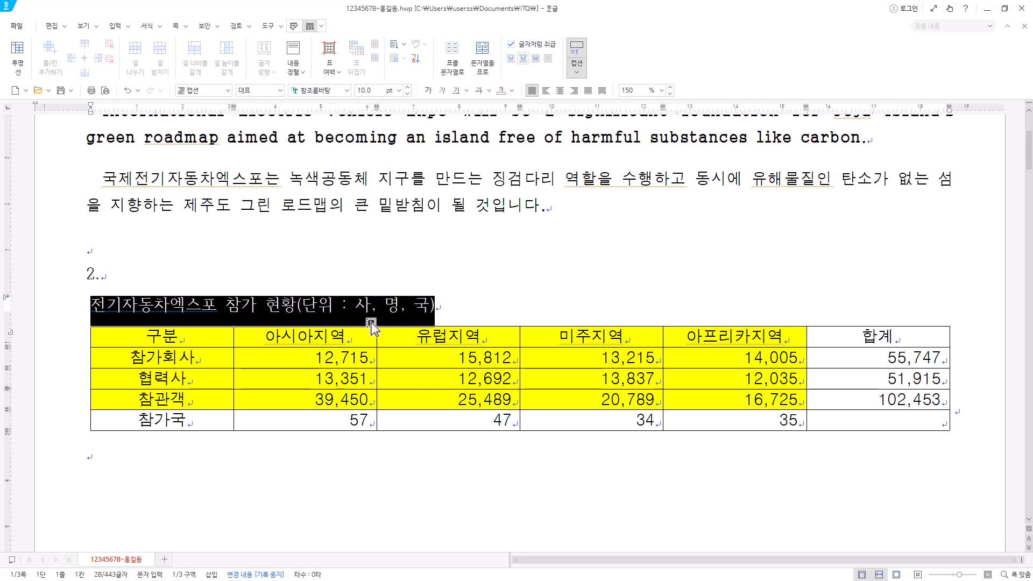
click(323, 91)
text(ㄷ)
text(ㅁ)
key(Return)
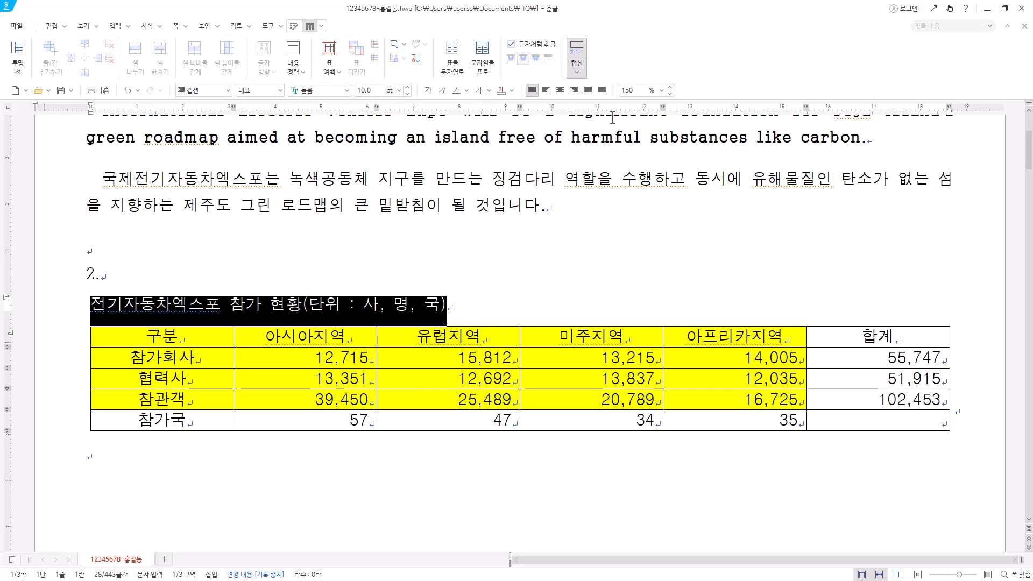
click(574, 90)
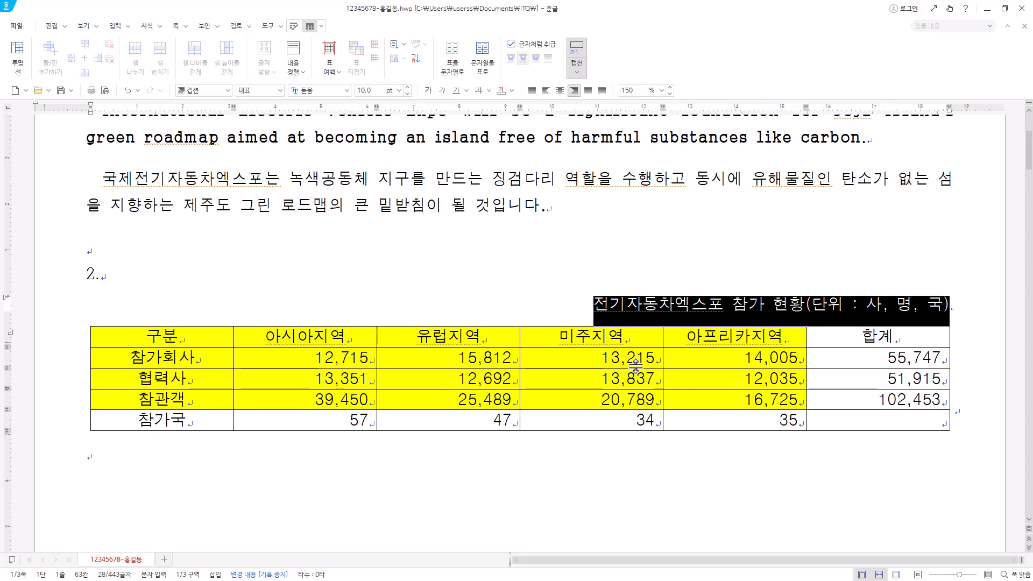
Step: Apply a 0.5 mm double line to the outer border (바깥쪽) of the whole table
drag(181, 341, 930, 424)
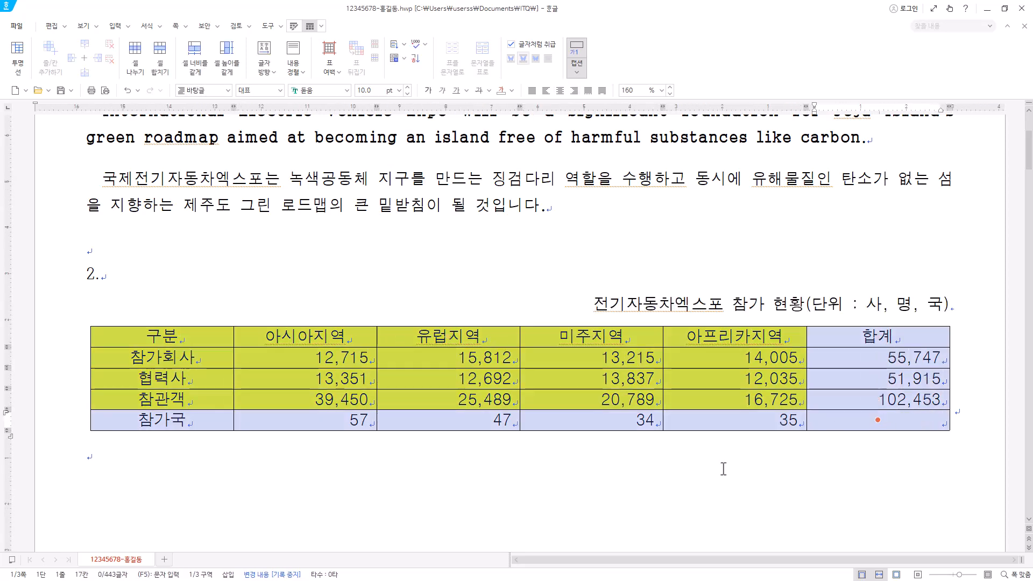
scroll(699, 438, down, 1)
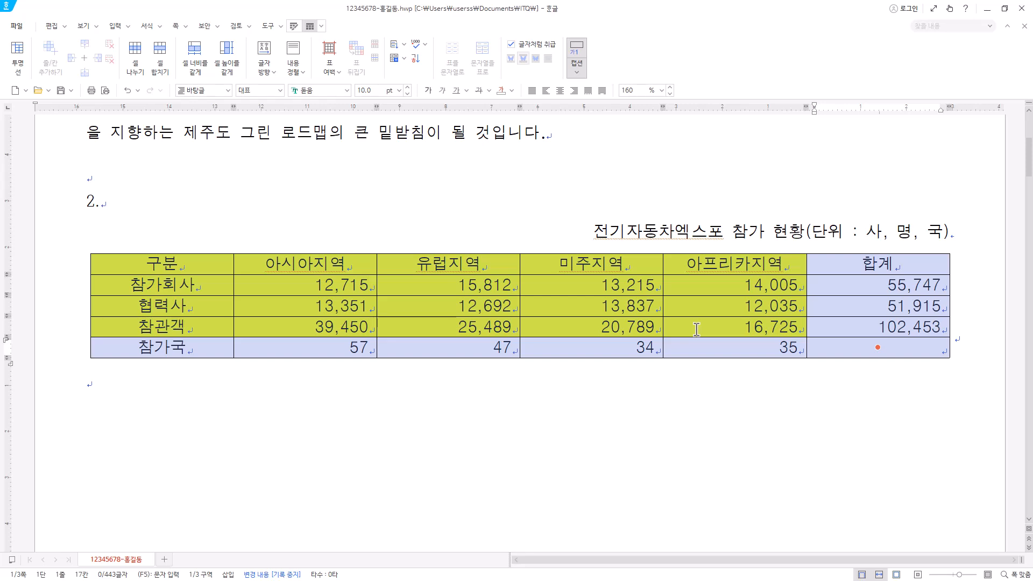
key(l)
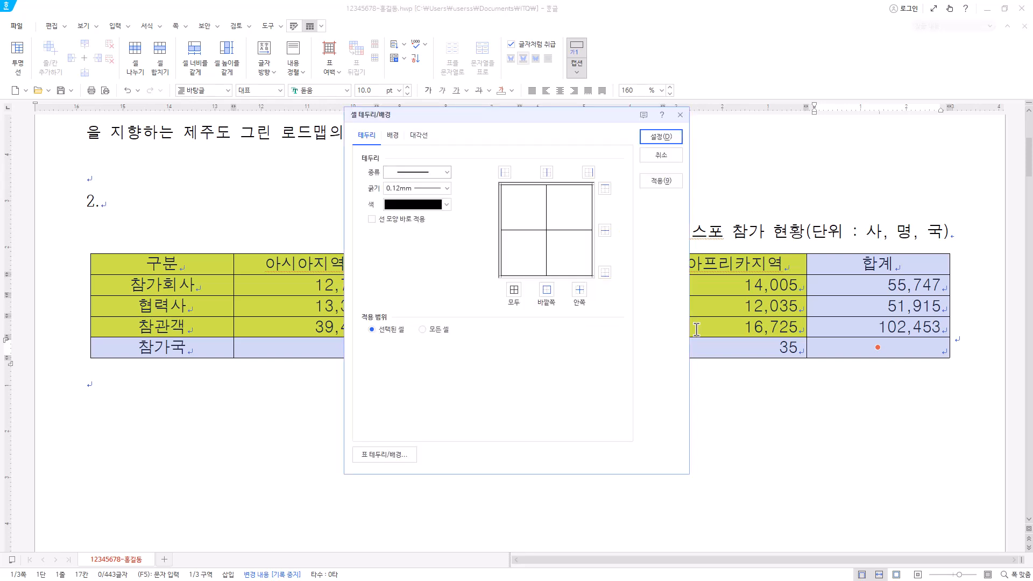
click(671, 156)
key(l)
click(393, 139)
click(370, 141)
click(406, 216)
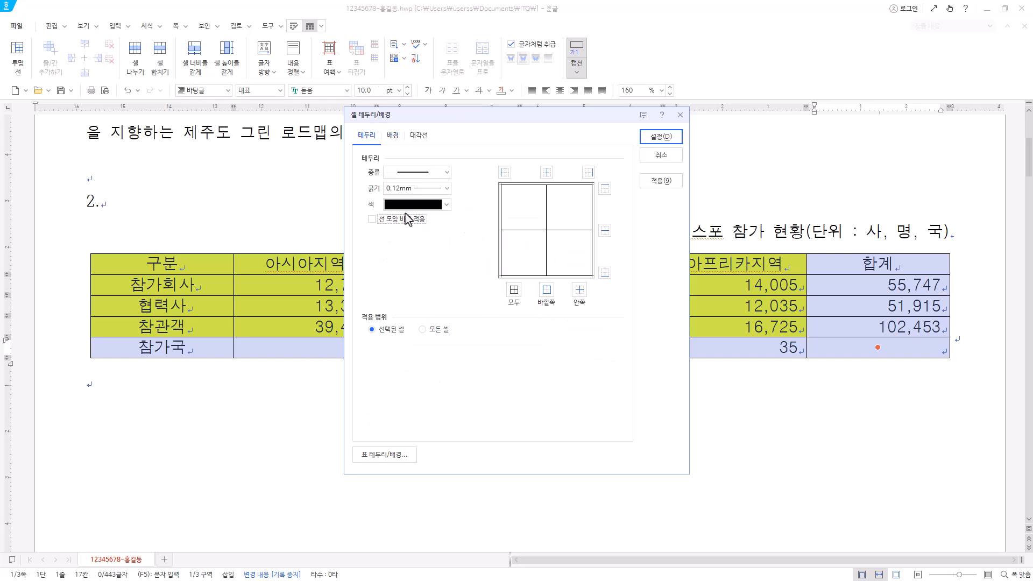
click(371, 219)
click(447, 175)
click(481, 175)
click(386, 221)
click(387, 221)
click(442, 173)
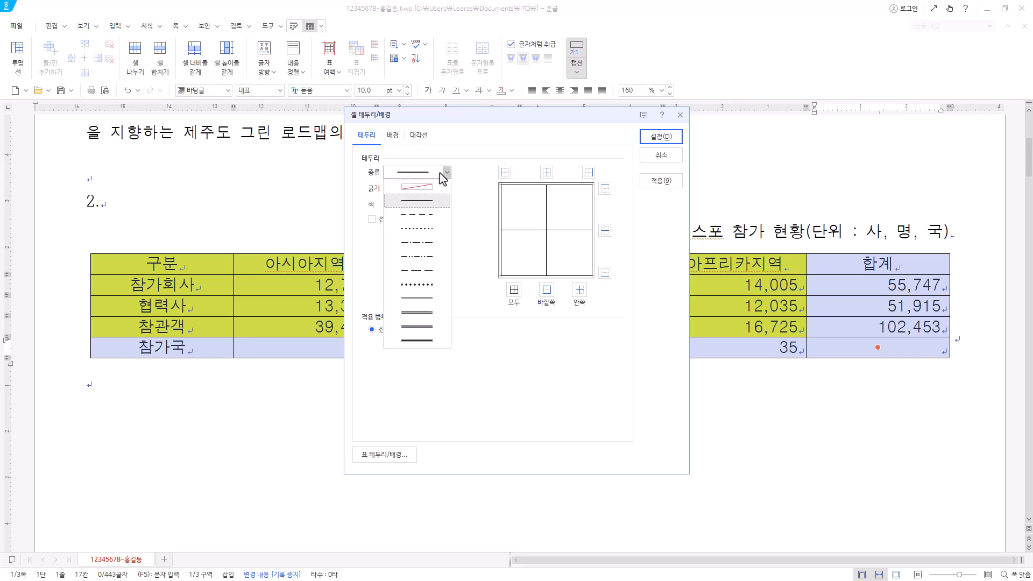
click(434, 303)
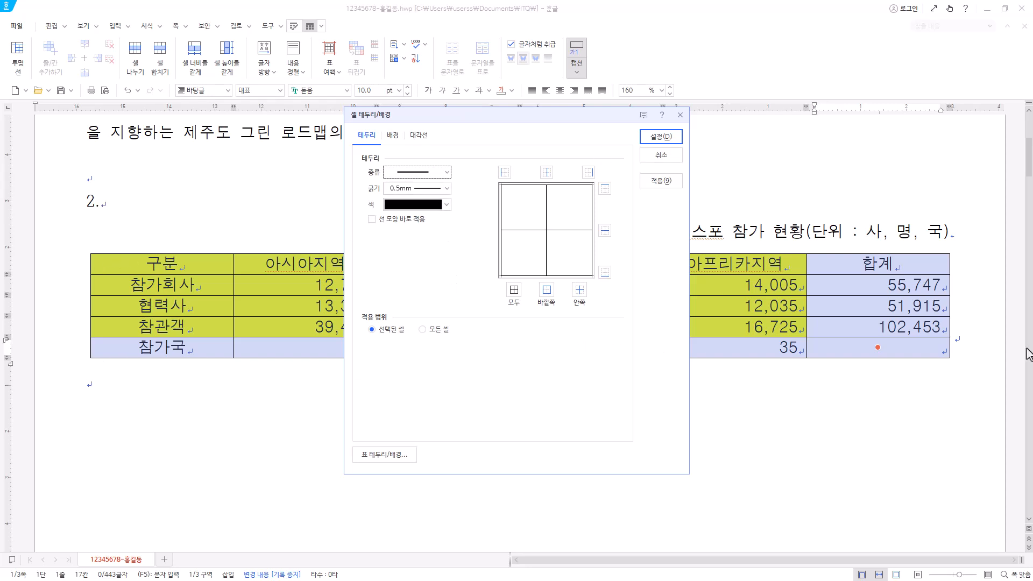
click(546, 290)
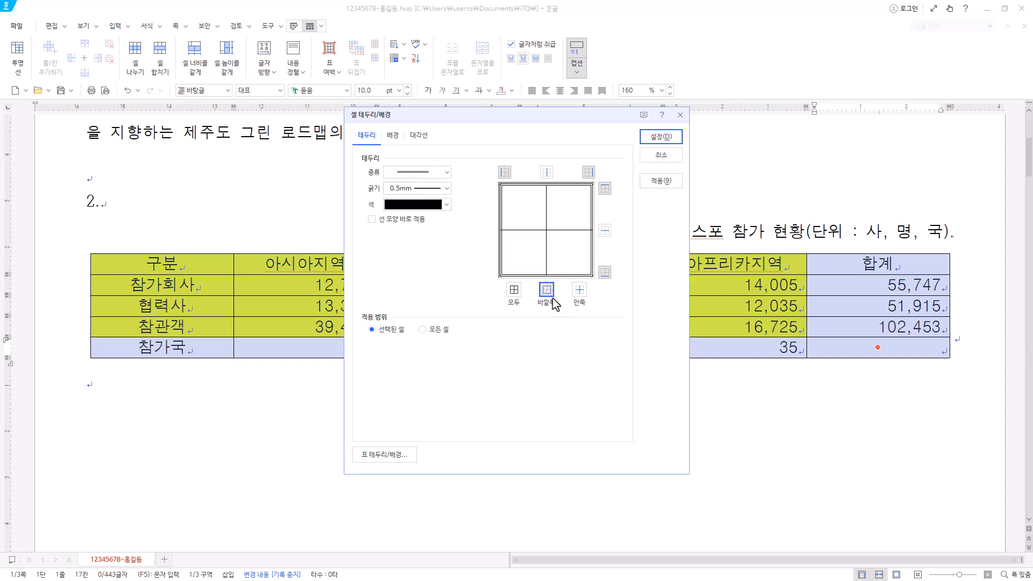
click(661, 137)
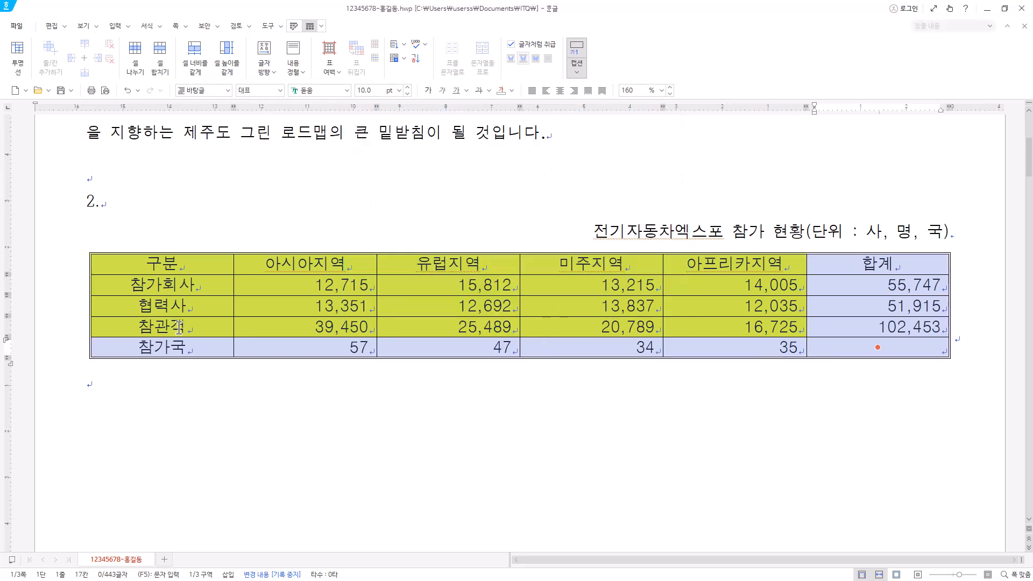
Step: Apply a 0.5 mm double line to the bottom border of the table's header row, from 구분 to 합계
drag(175, 264, 909, 264)
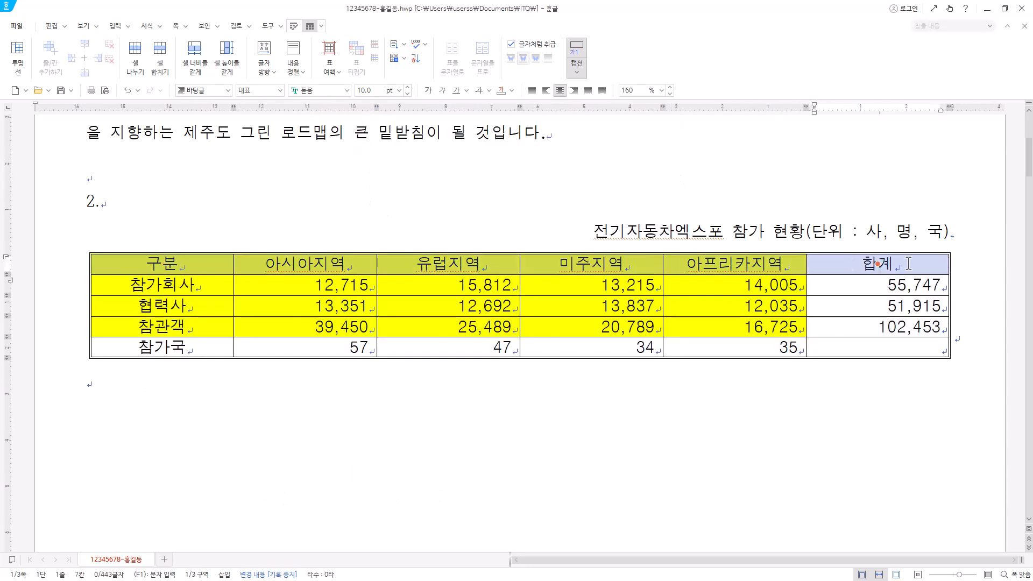
drag(186, 267, 231, 375)
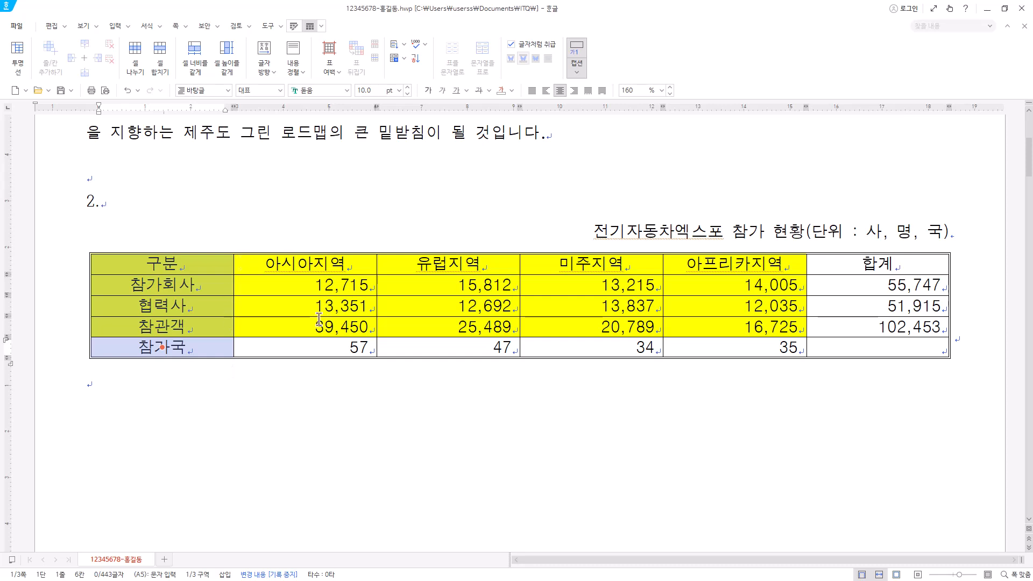
drag(200, 268, 905, 255)
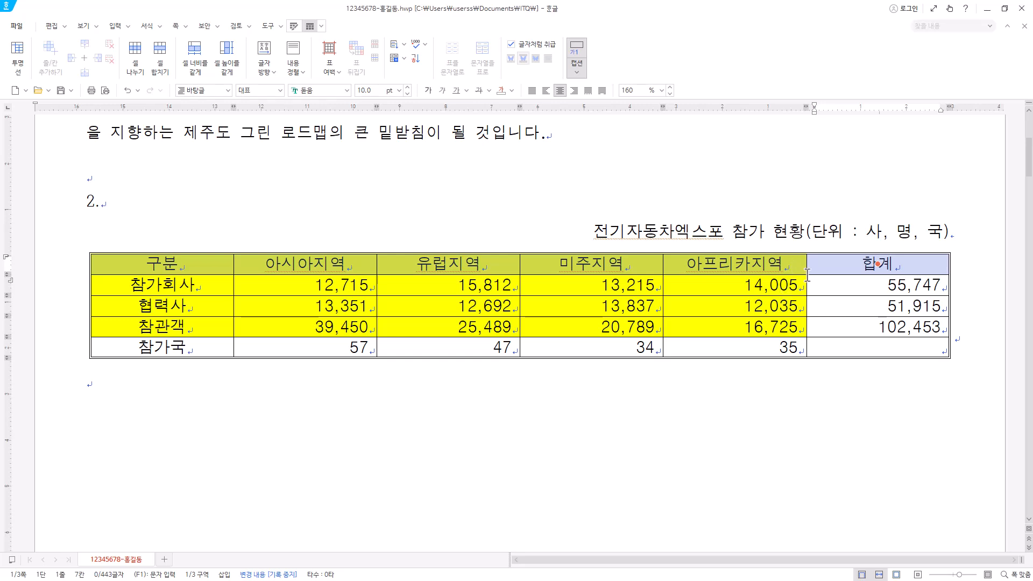
key(l)
click(447, 173)
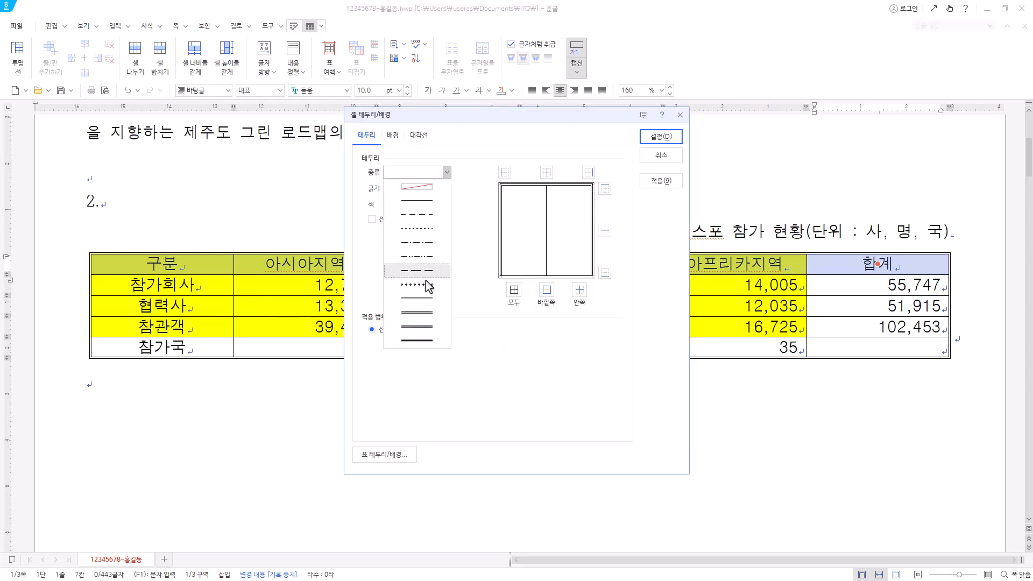
click(429, 303)
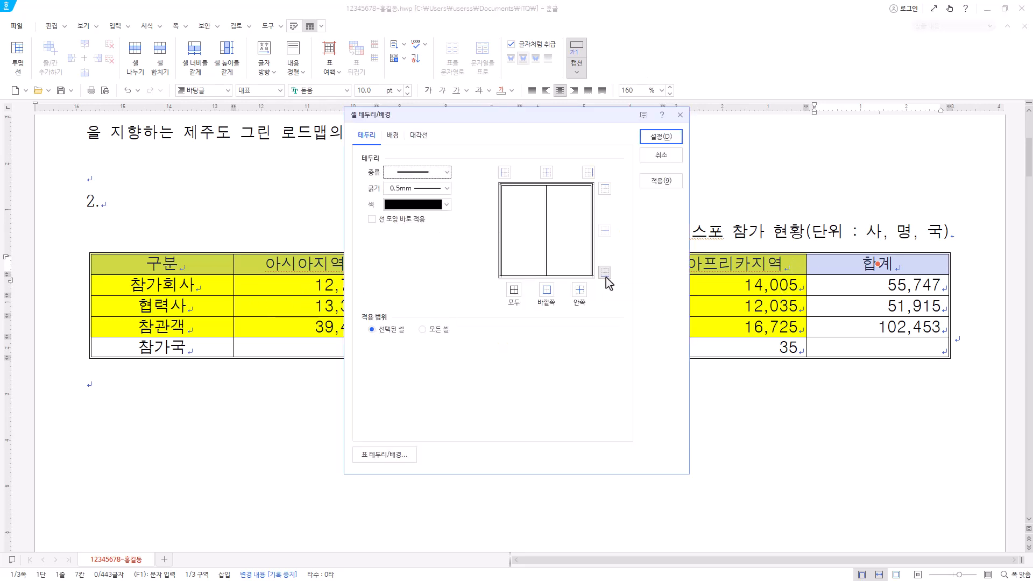
click(606, 274)
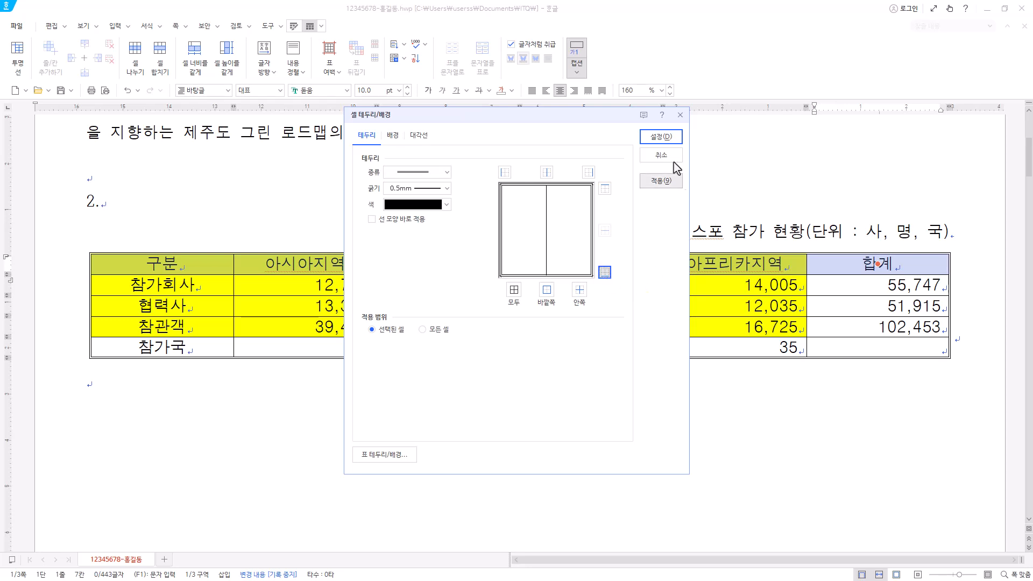
click(661, 137)
Step: Apply a 0.5 mm double line to the right border of the table's first column, from 구분 to 참가국
click(209, 265)
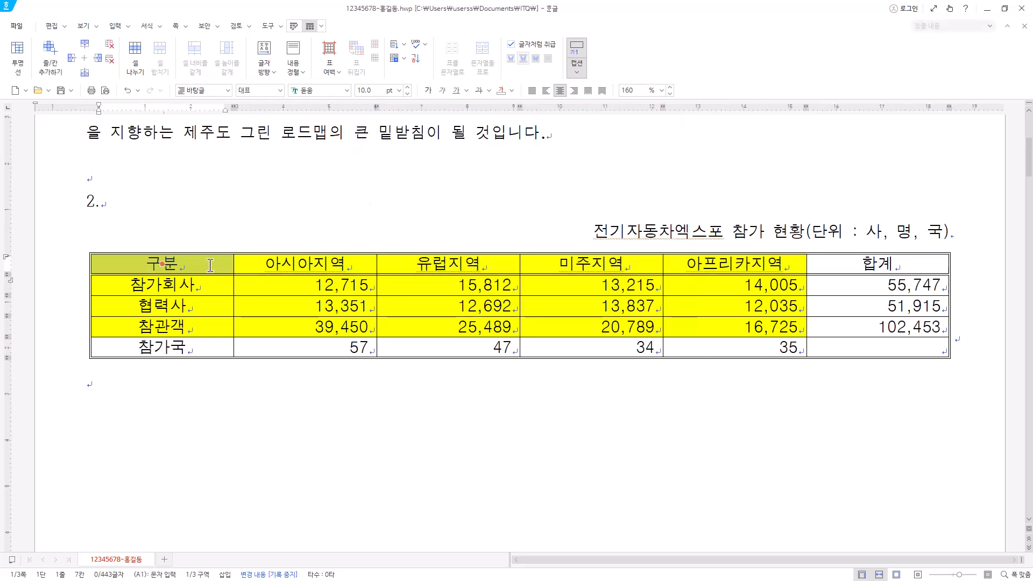
drag(210, 265, 216, 344)
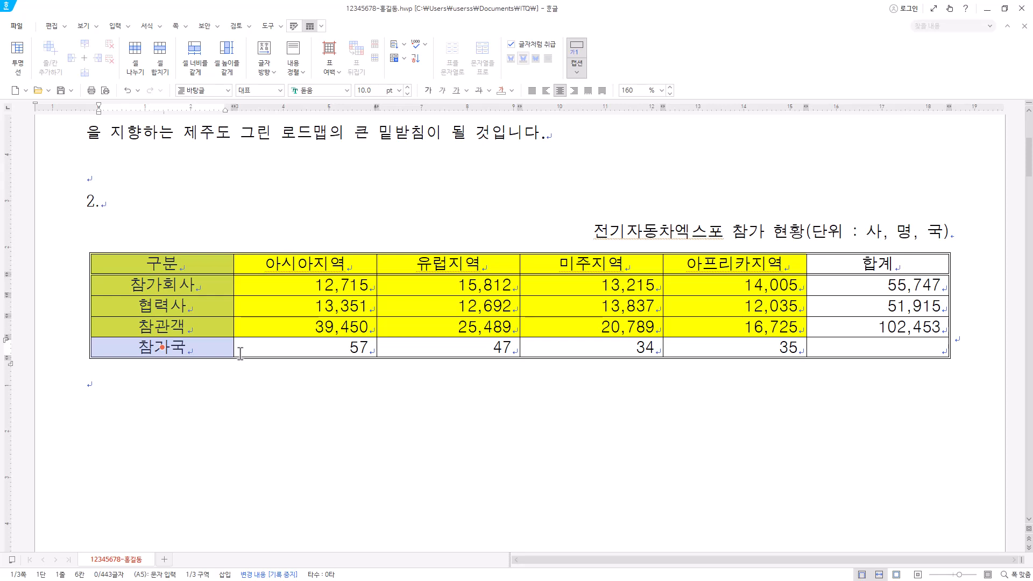
key(l)
click(447, 172)
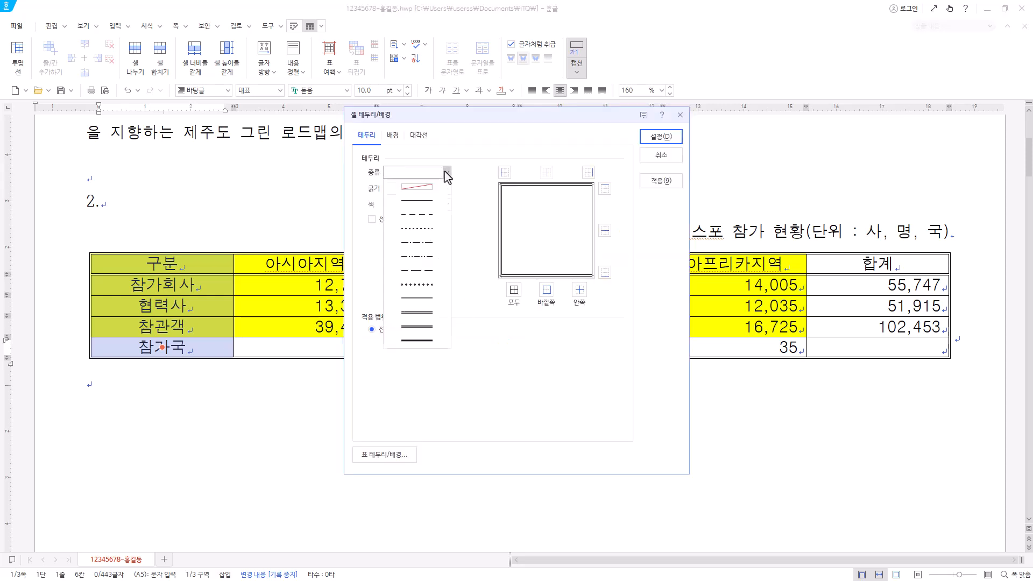
click(431, 305)
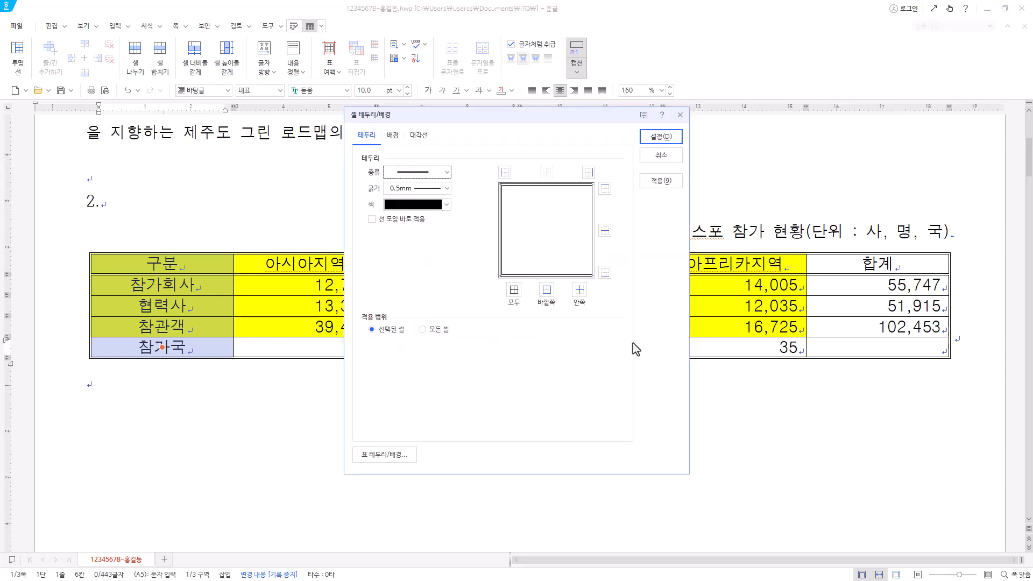
click(589, 172)
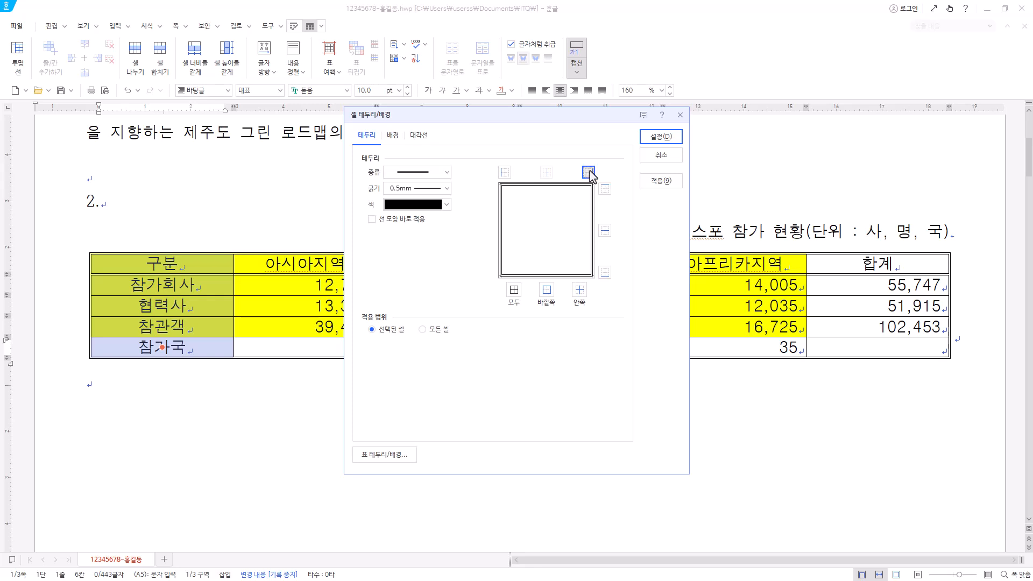
click(670, 140)
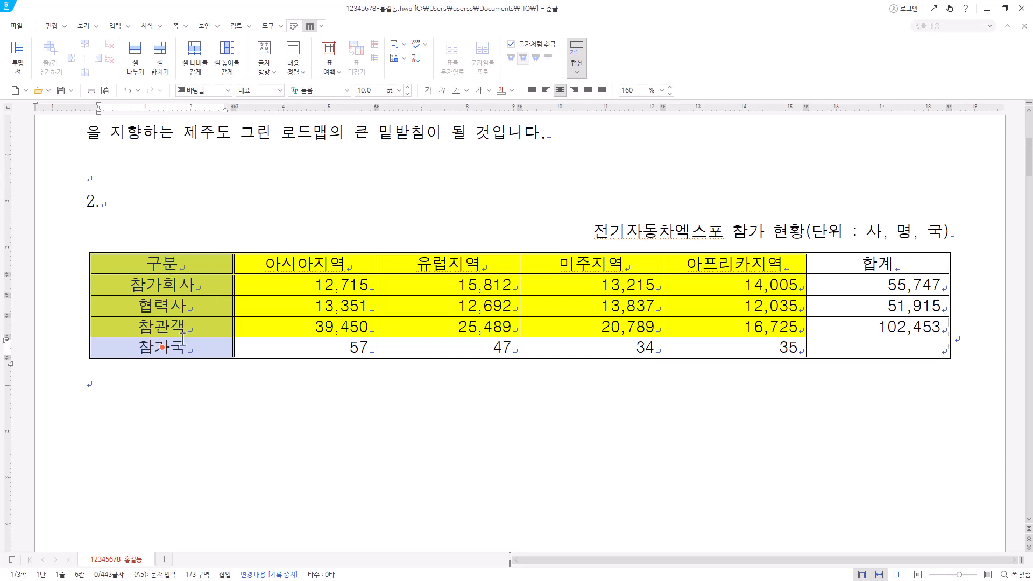
Step: Add both 대각선 lines to the empty 합계 cell in the 참가국 row, forming an X
click(896, 345)
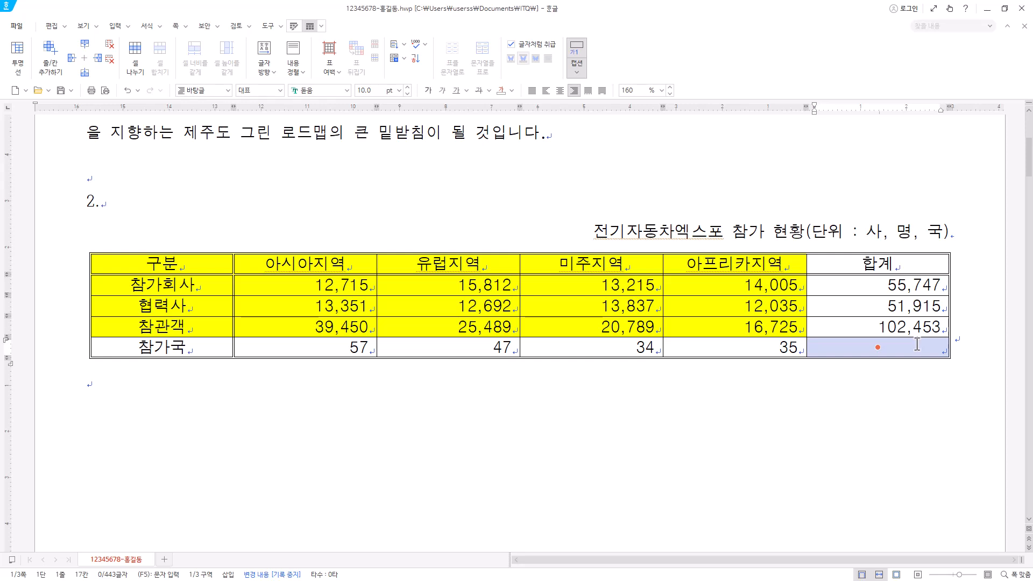
key(l)
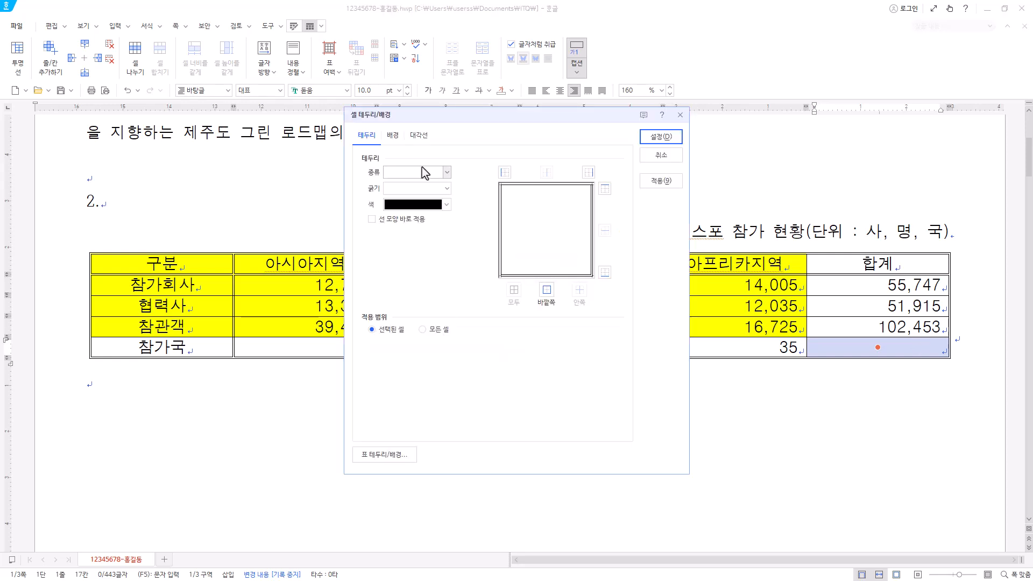
click(420, 136)
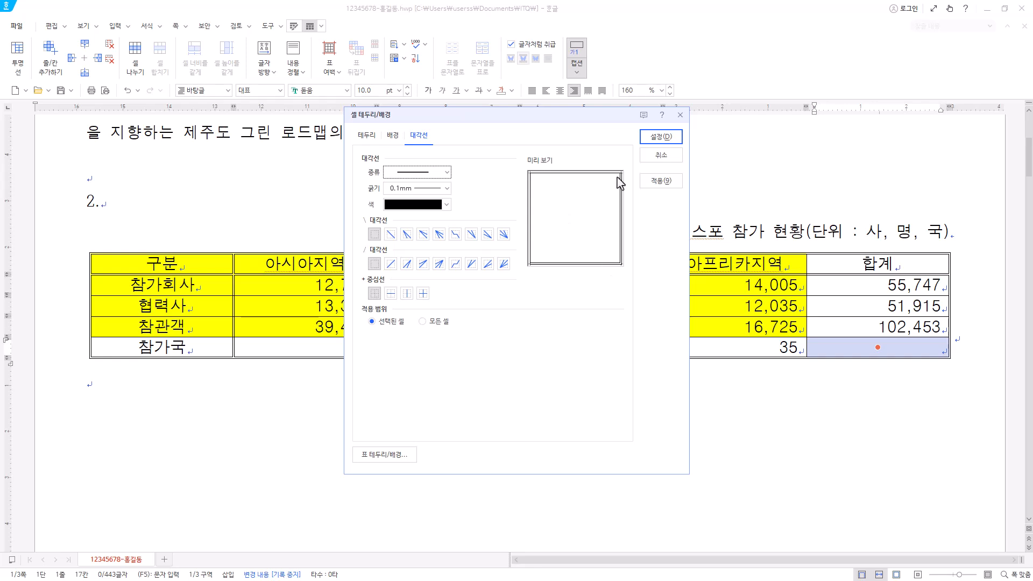
click(390, 234)
click(390, 264)
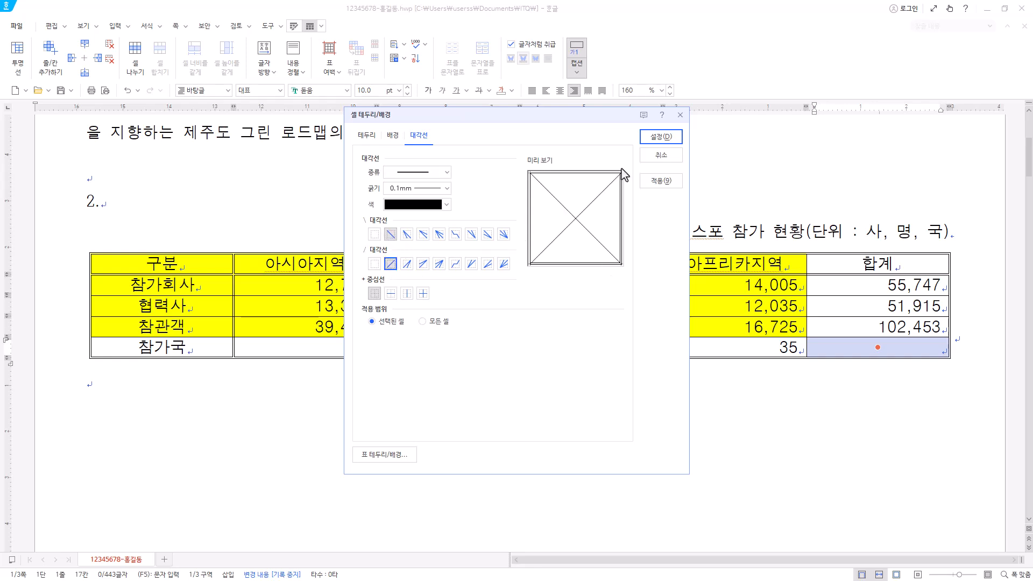
click(676, 141)
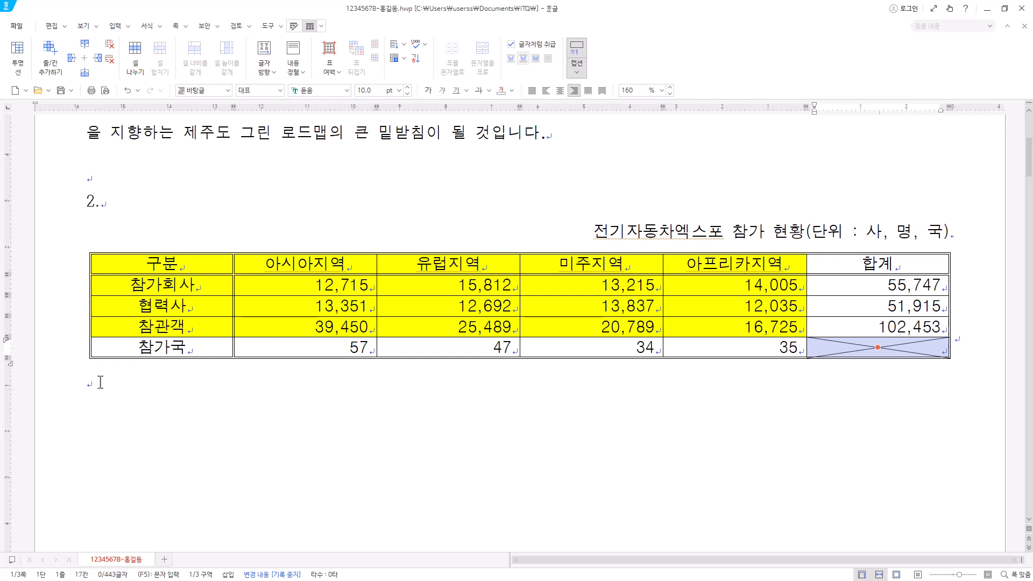
Step: Increase the height of all table rows evenly, from the header row through 참가국
mouse_move(233, 308)
mouse_down()
mouse_move(221, 308)
mouse_move(233, 313)
mouse_up()
drag(229, 266, 890, 346)
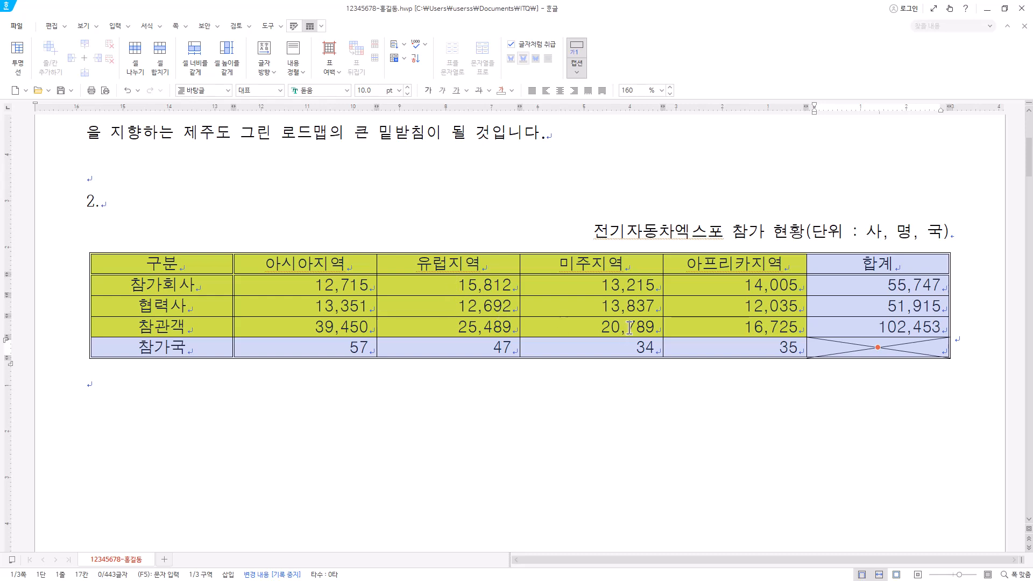
key(ctrl+Down)
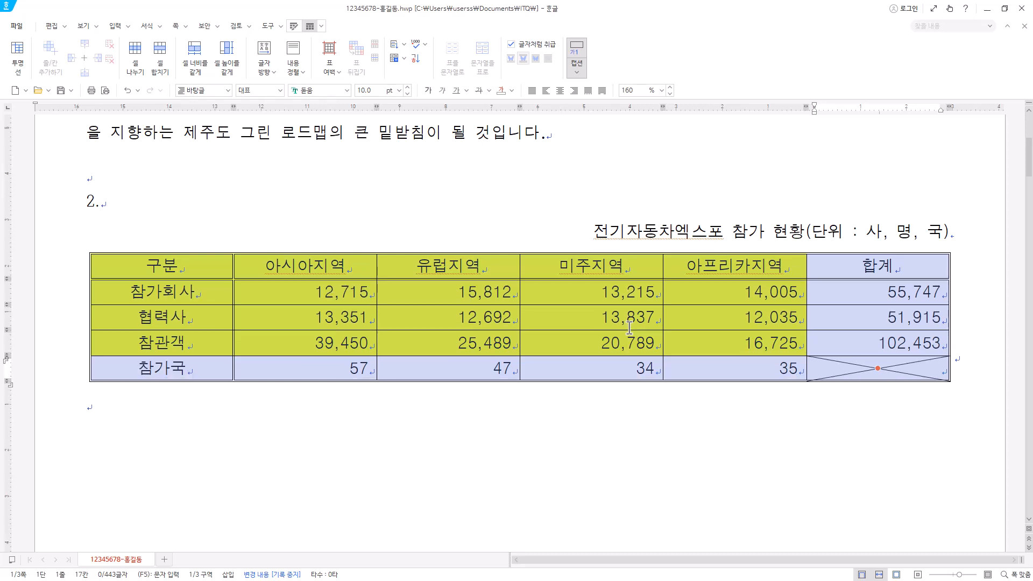
click(512, 407)
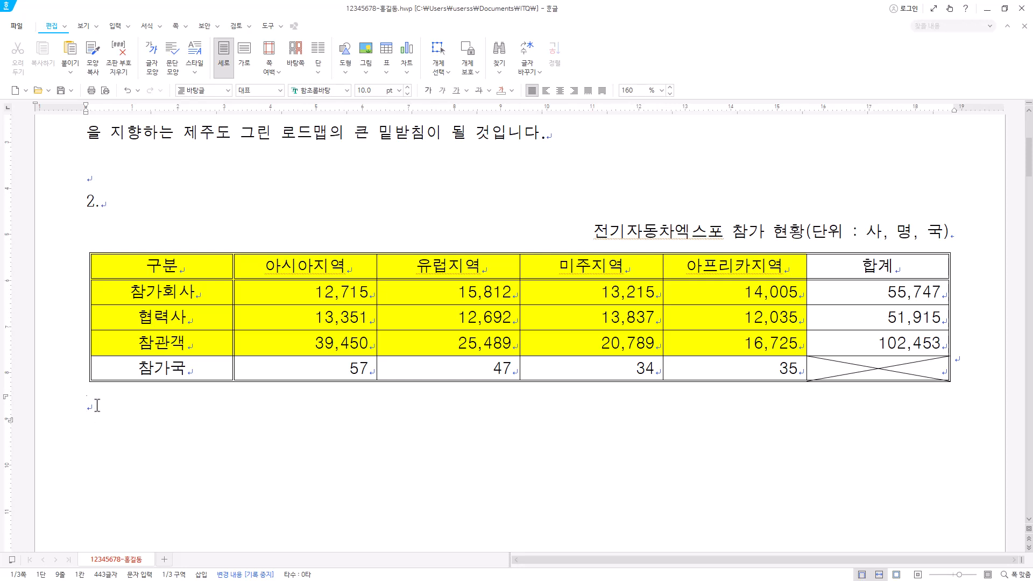
Step: Delete the empty line below the table and insert it again from the end of the table's line
key(BackSpace)
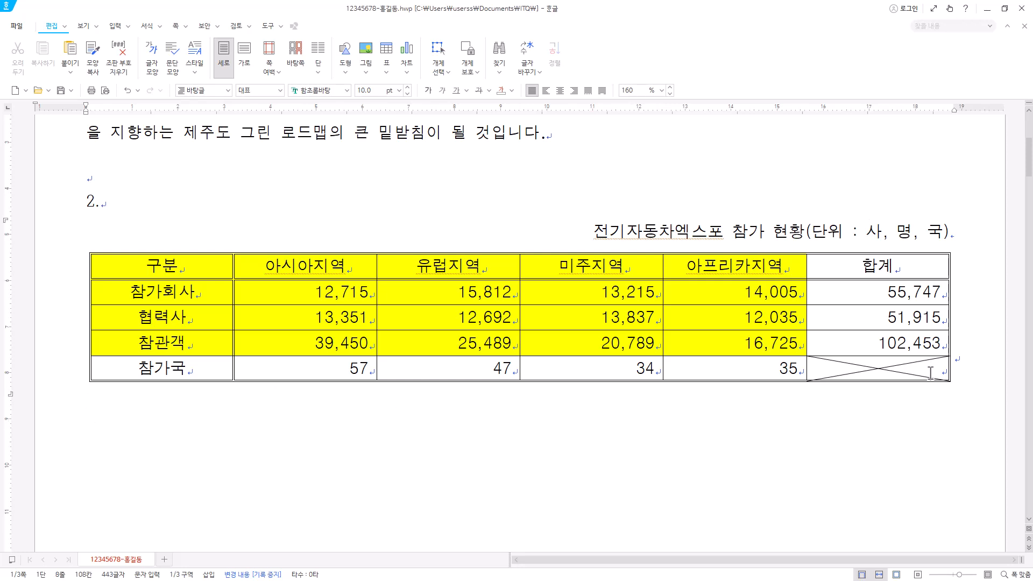
click(935, 370)
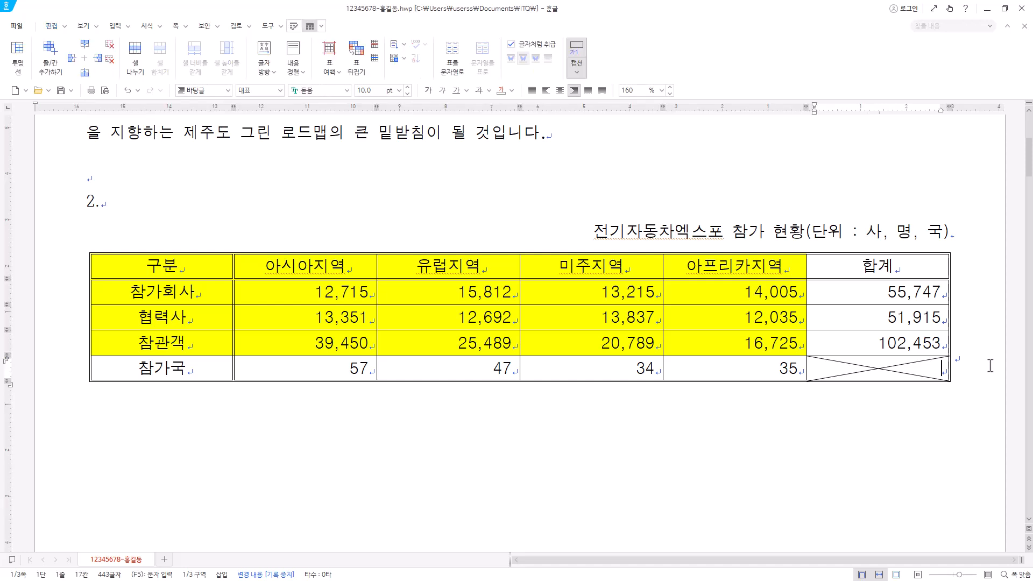
click(990, 365)
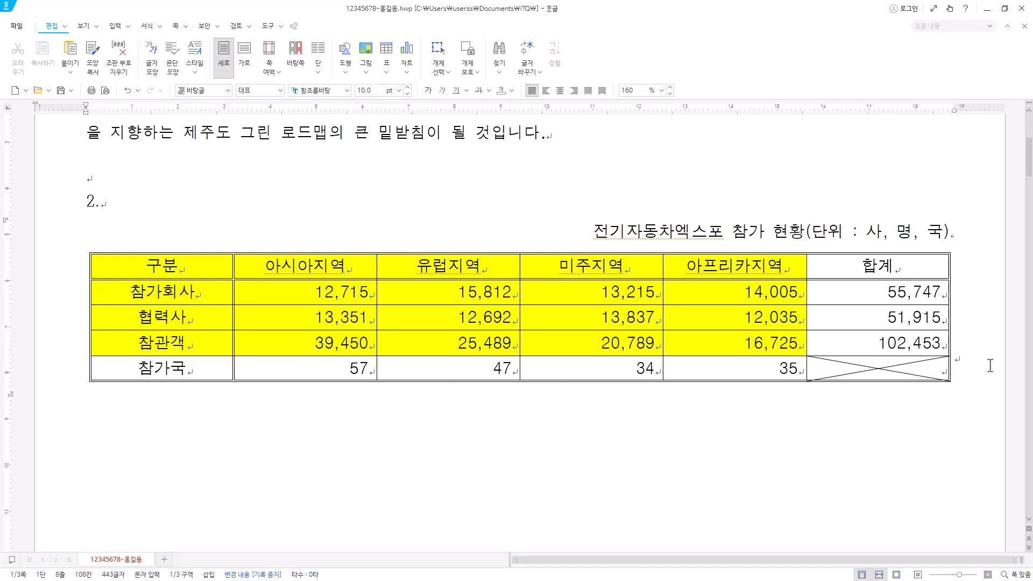
key(Return)
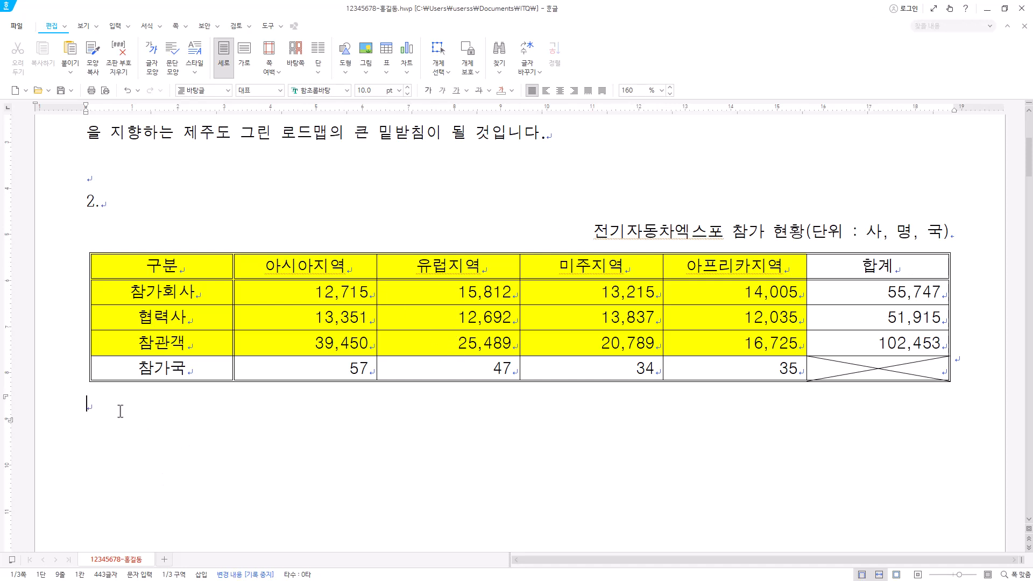
key(Return)
key(BackSpace)
key(BackSpace)
click(102, 405)
Step: Insert a clustered 세로 막대형 chart from the 구분 to 아프리카지역 columns of the header, 참가회사, 협력사 and 참관객 rows
drag(198, 268, 684, 347)
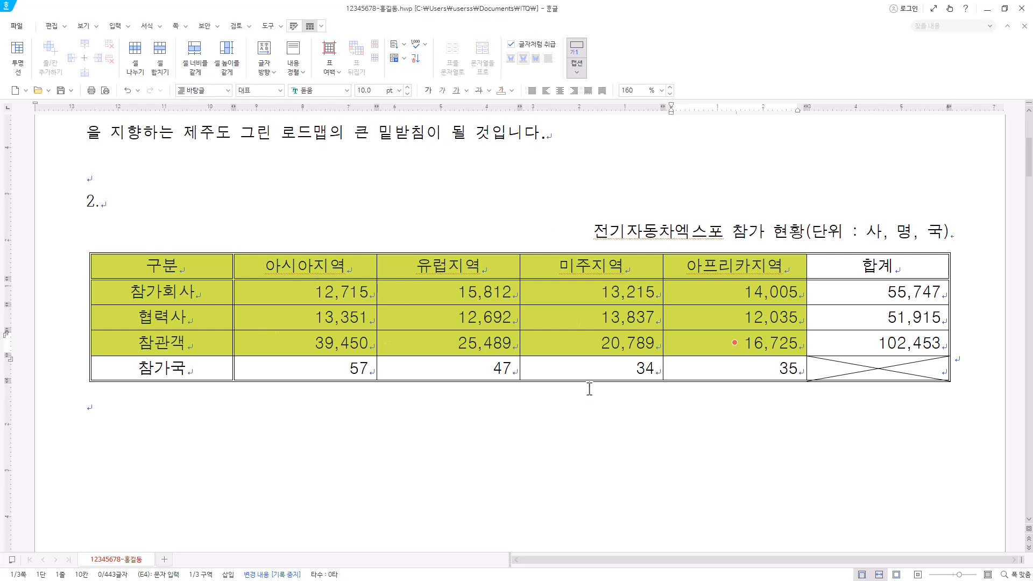
scroll(503, 300, down, 1)
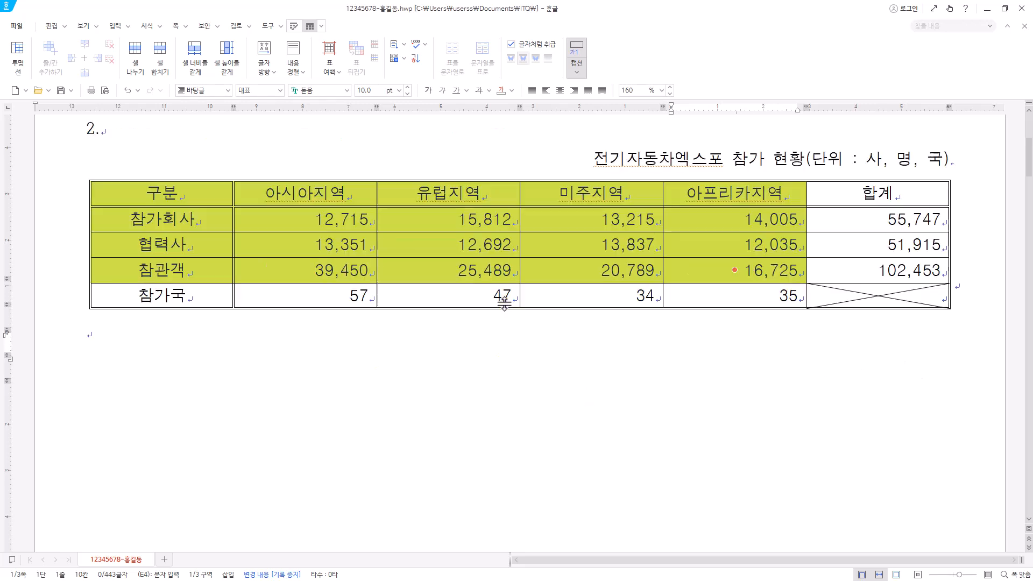
right_click(540, 225)
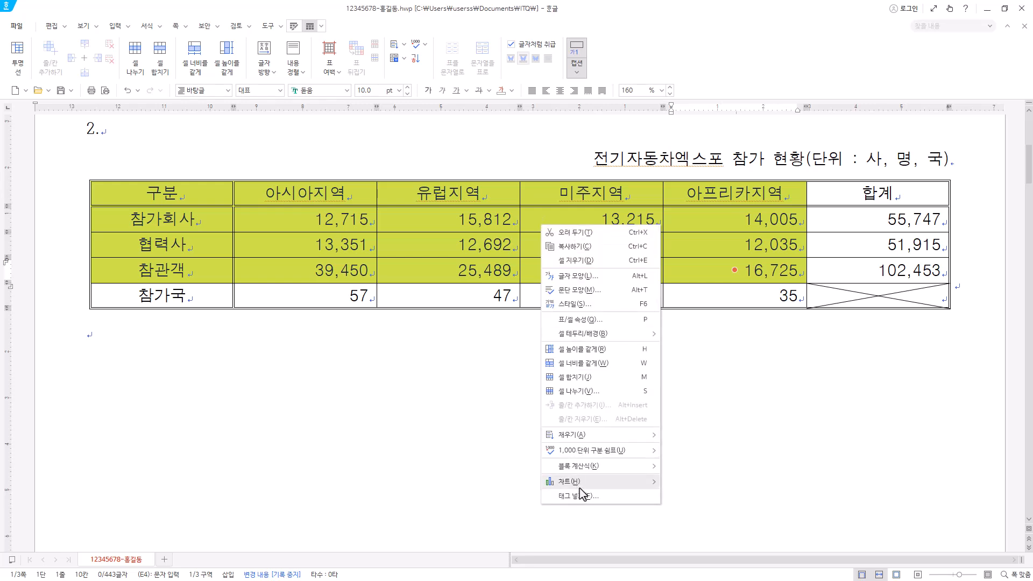
mouse_move(579, 487)
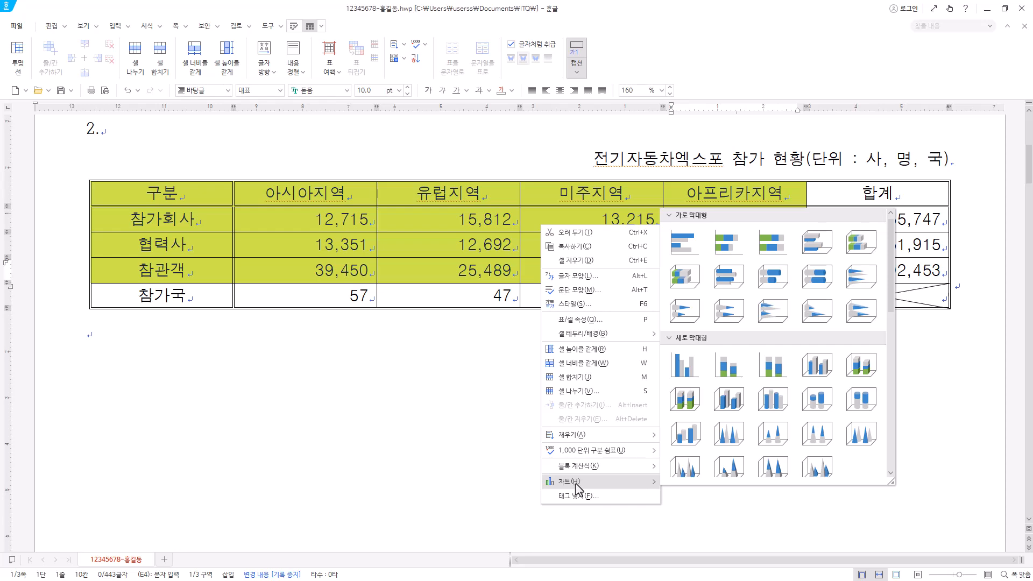
click(685, 364)
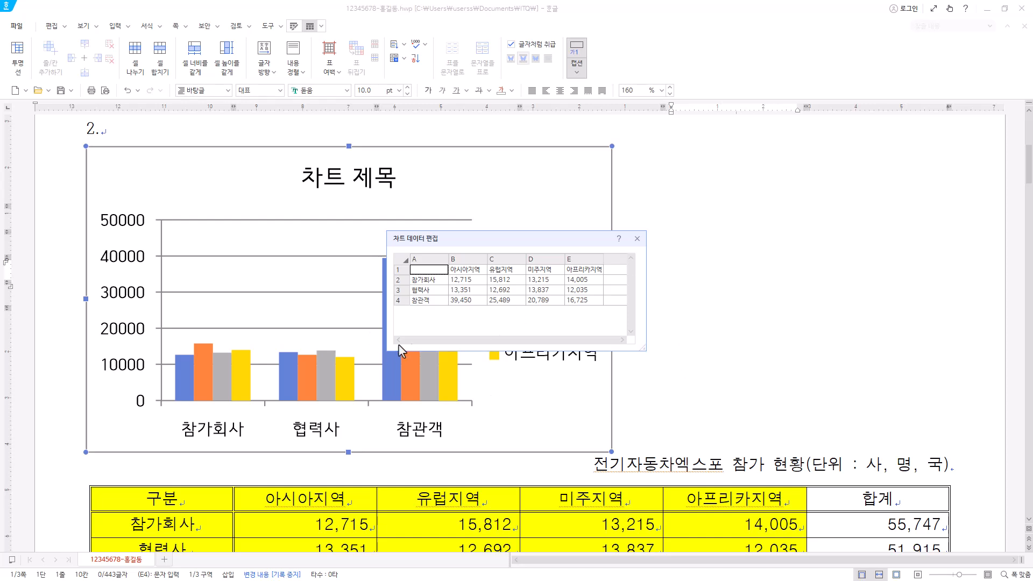
click(637, 240)
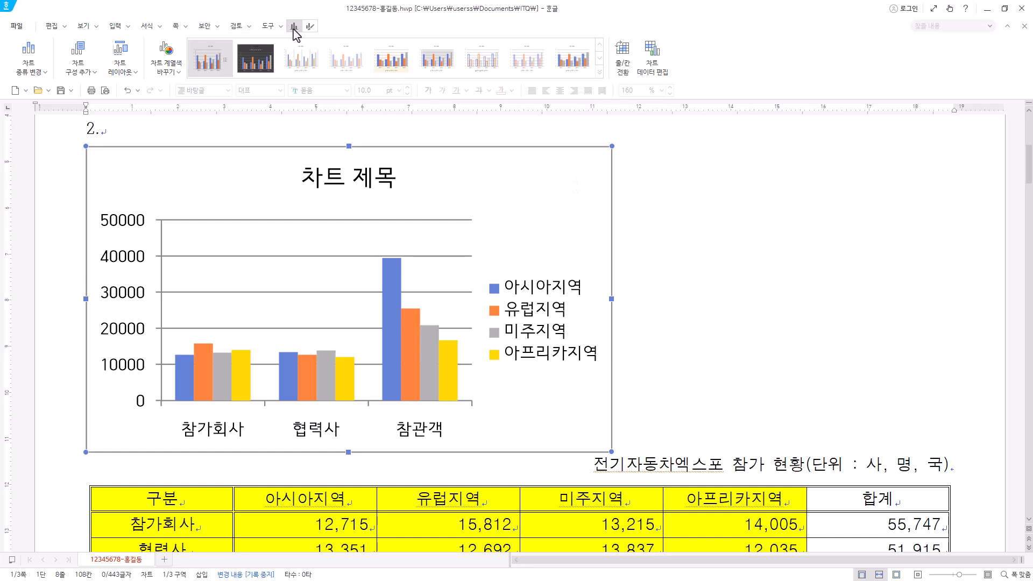
Step: Reopen the chart's data (차트 데이터 편집) and review the 협력사 row entries without changing them
click(661, 71)
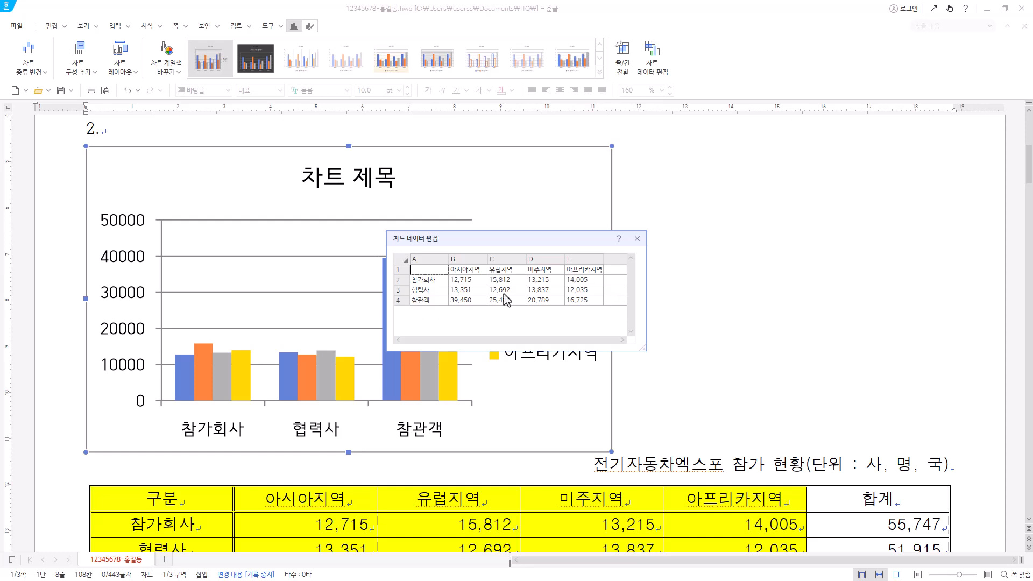
click(503, 291)
click(547, 292)
click(428, 291)
click(637, 238)
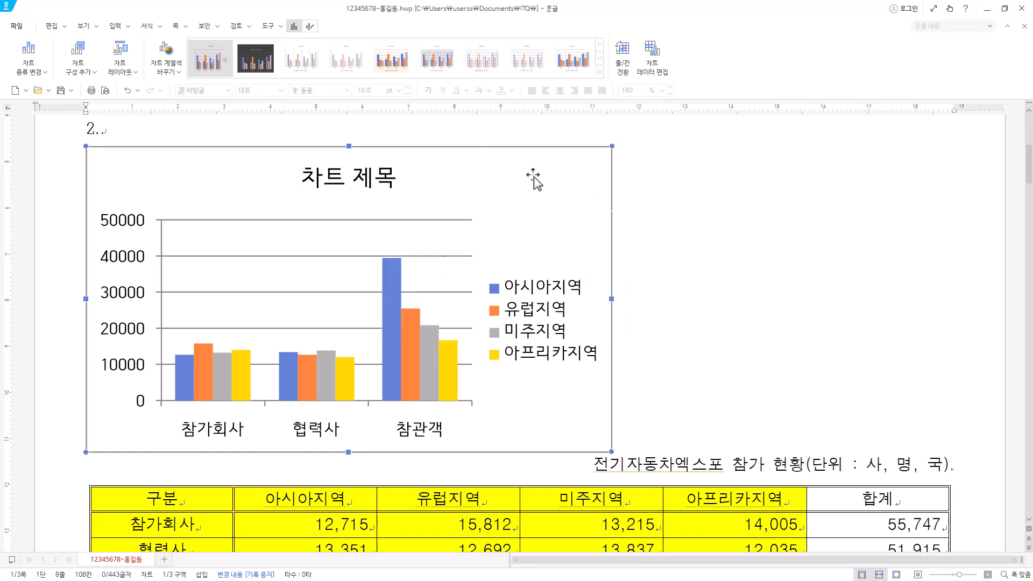
Step: Set the chart to 글자처럼 취급 so it sits in the text line, and widen it to match the table's full width
right_click(574, 186)
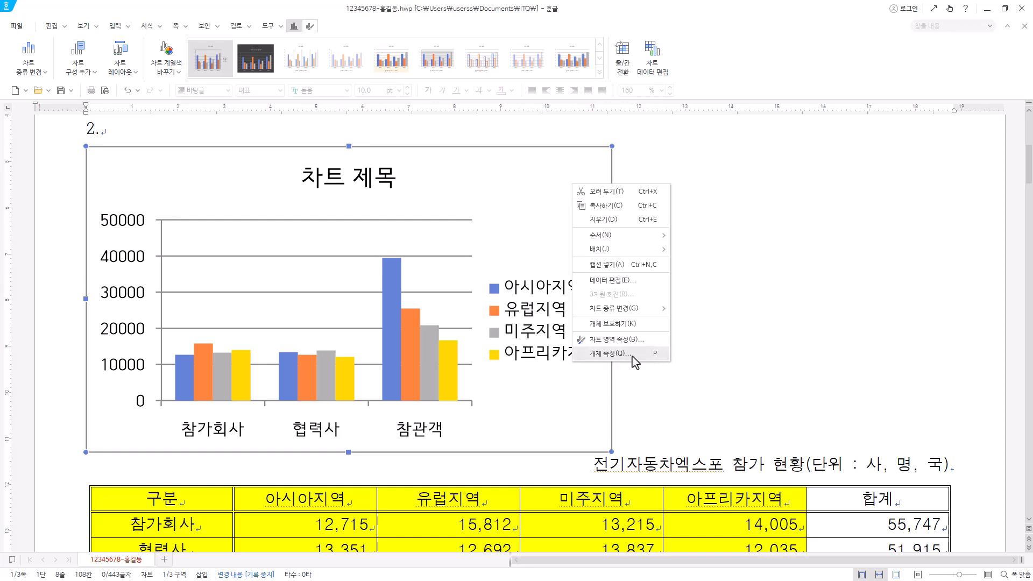
click(529, 236)
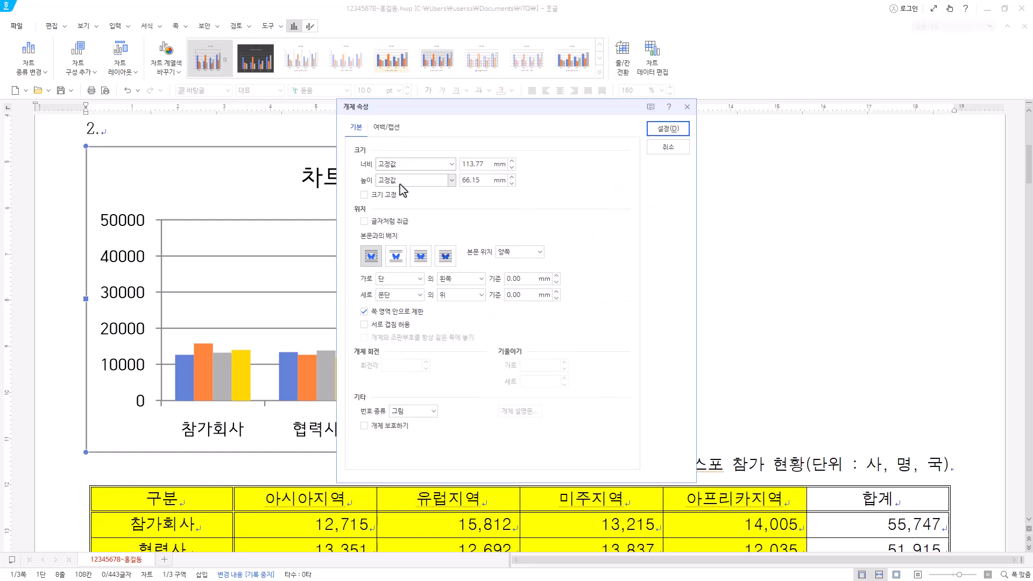
click(398, 226)
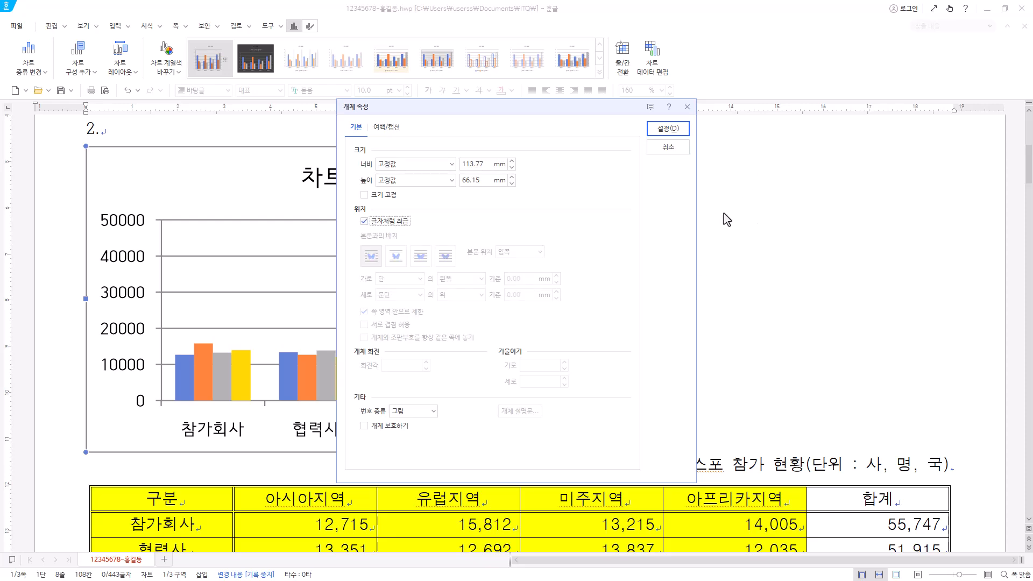
click(676, 131)
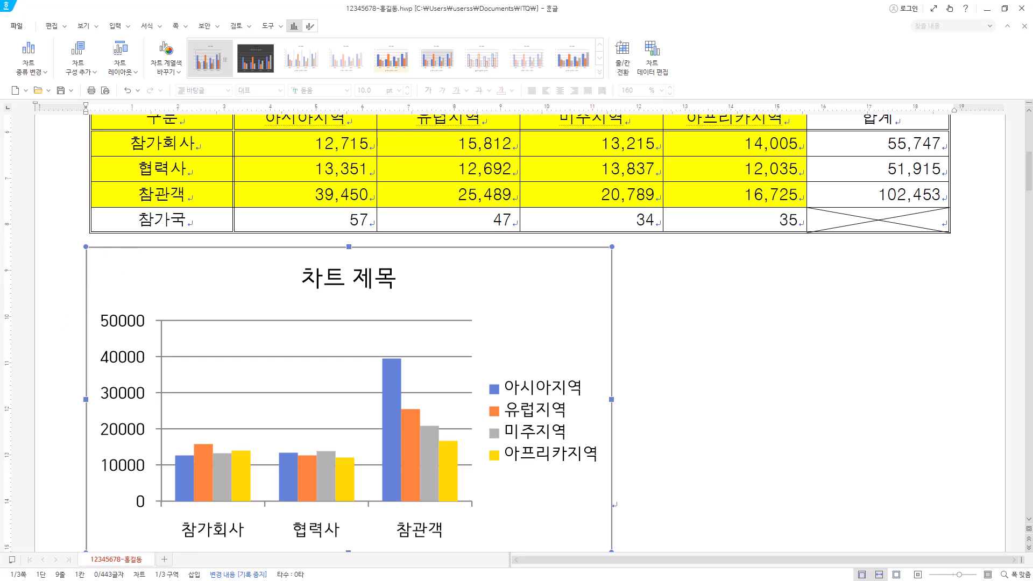
scroll(221, 374, down, 2)
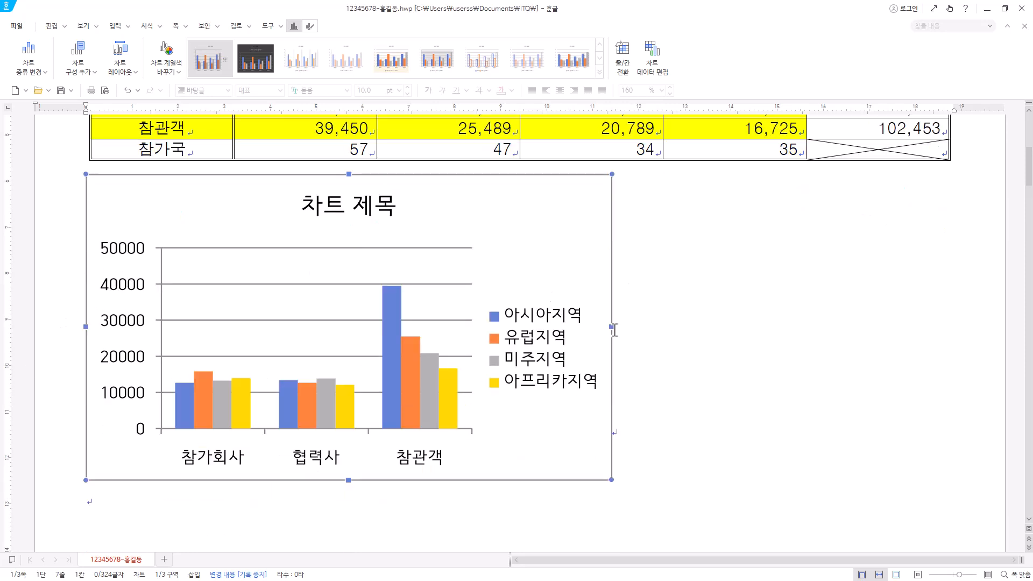
drag(613, 326, 955, 312)
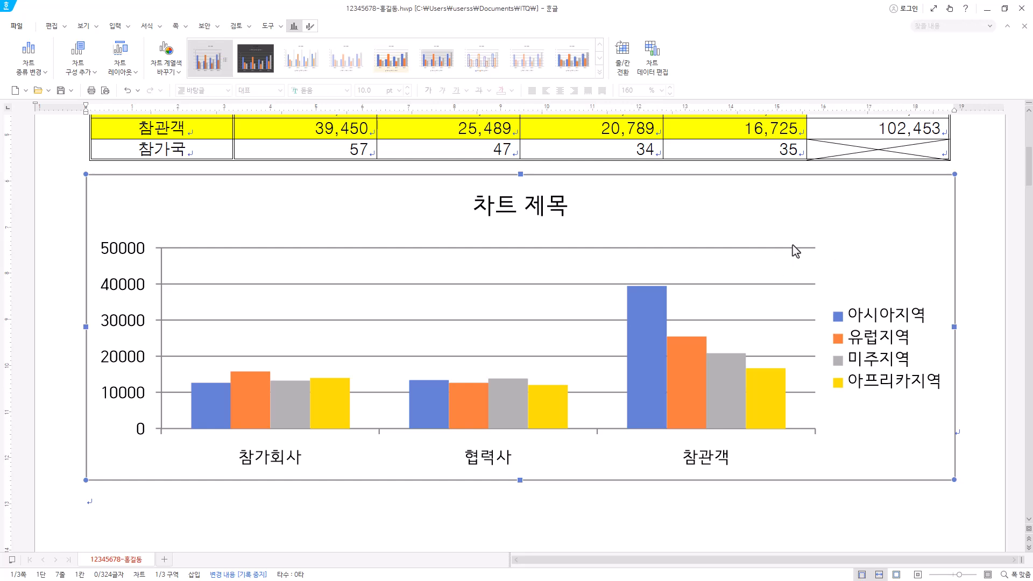
Step: Replace the chart title's text with 전기자동차엑스포 참가 현황
click(522, 208)
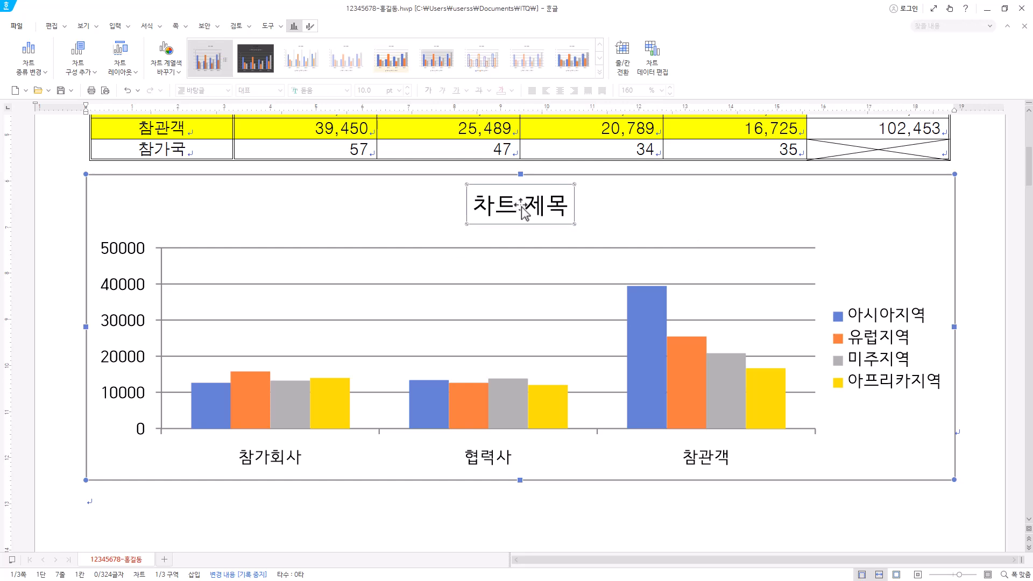
right_click(522, 210)
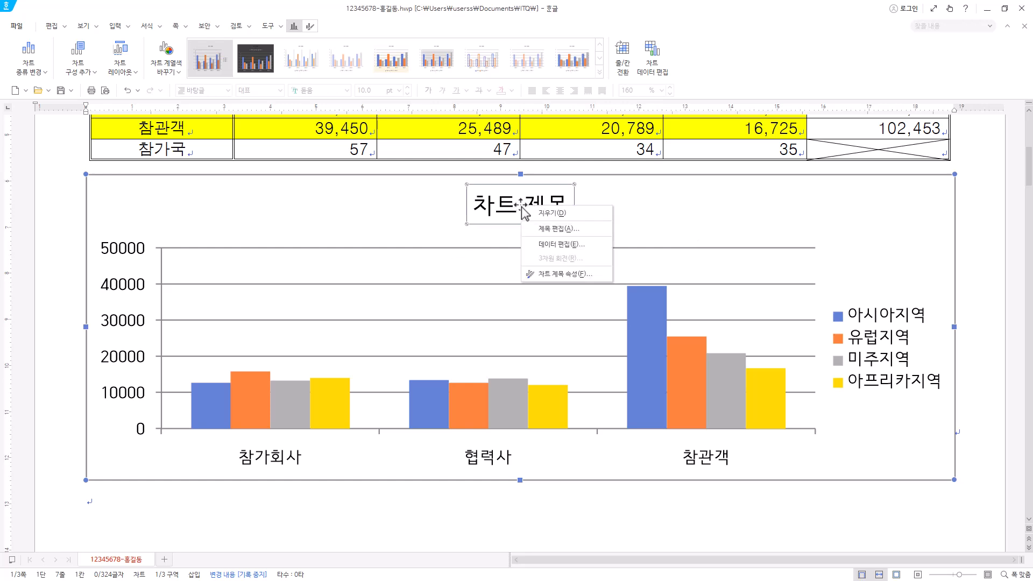
click(584, 236)
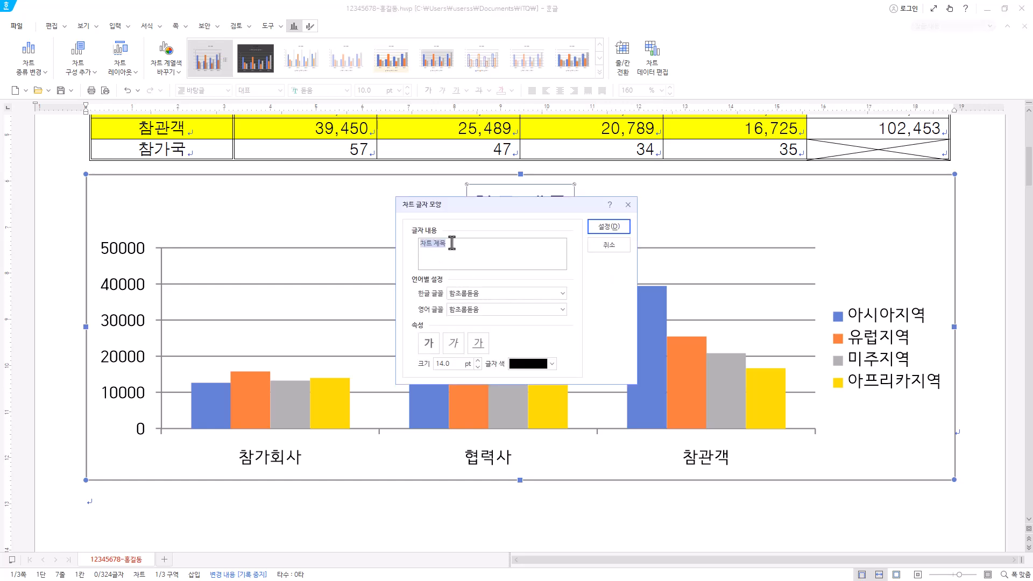
drag(521, 207, 533, 236)
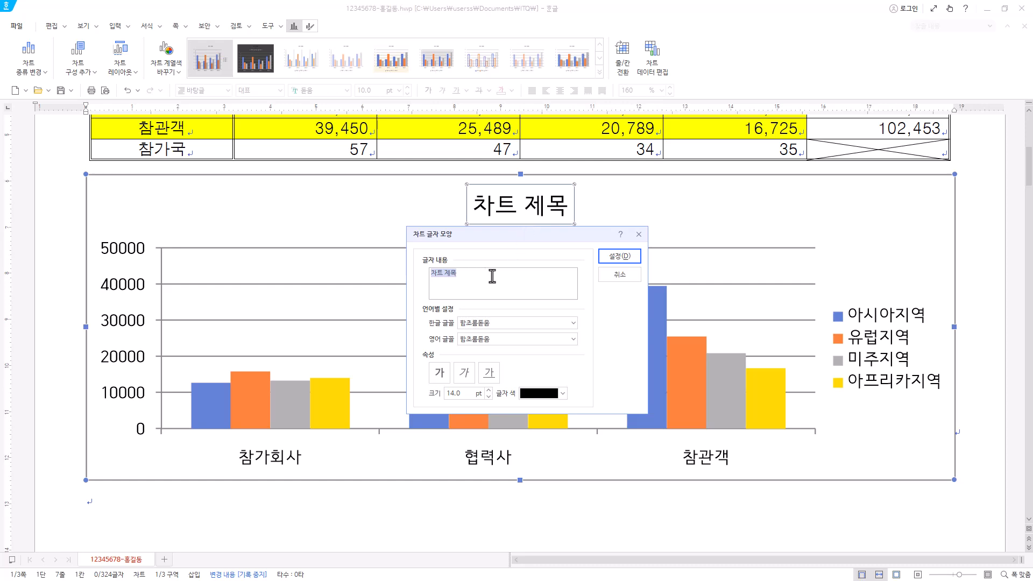
text(전기자동차엑스포 참가 현황)
click(522, 274)
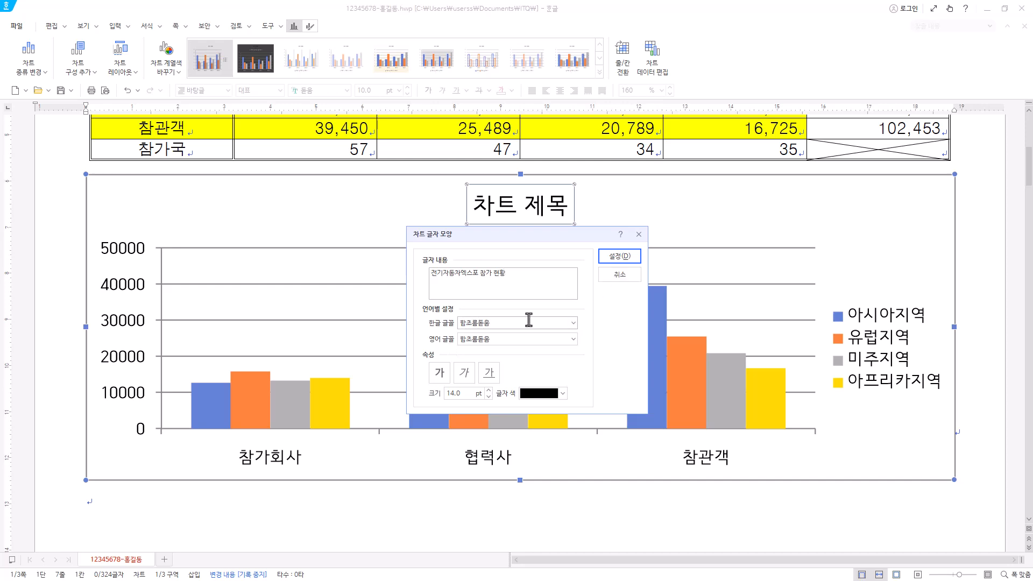
Step: Set both the Korean (한글 글꼴) and English (영어 글꼴) fonts of the chart title to 굴림
click(573, 322)
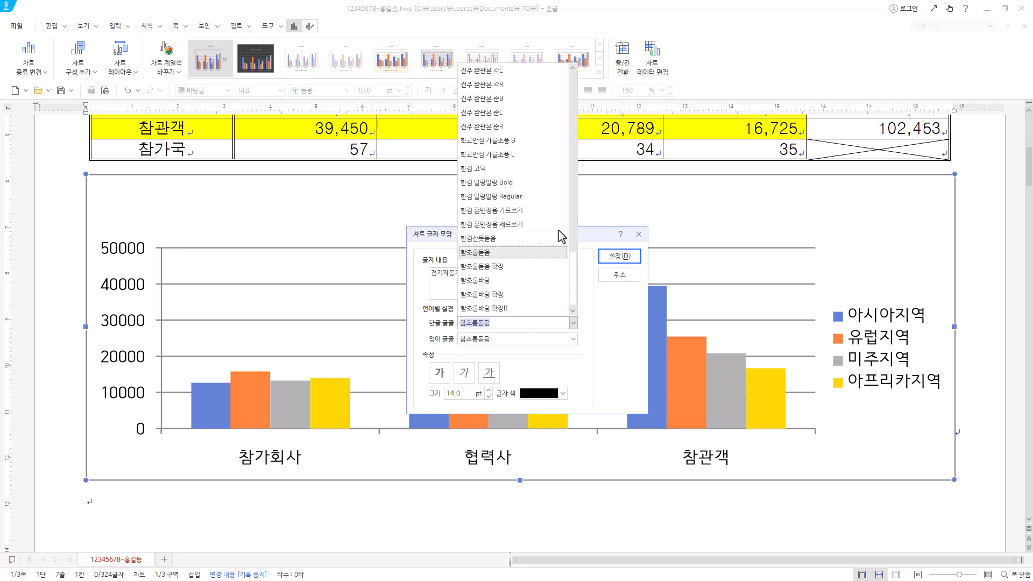
click(582, 324)
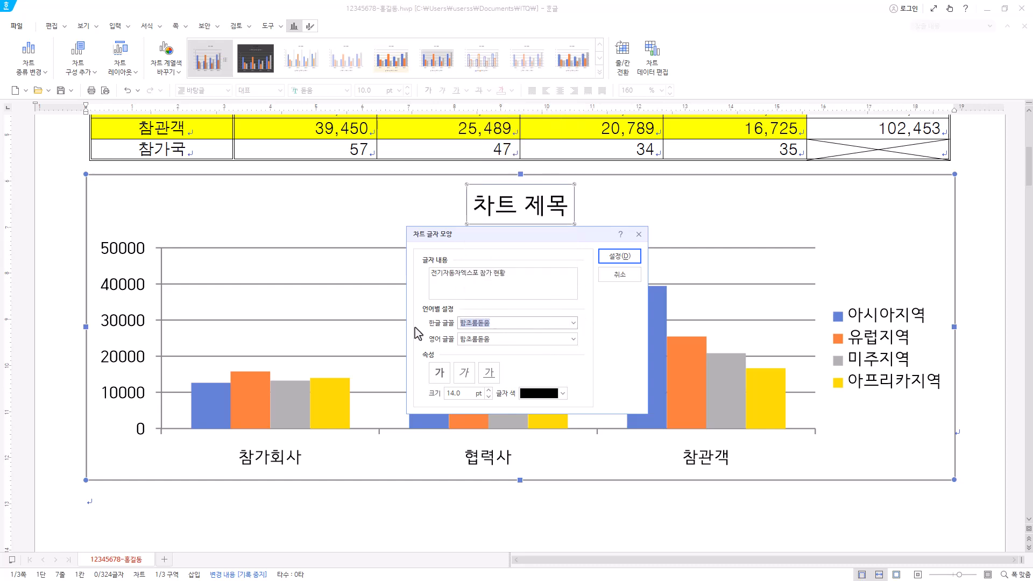
text(굴림)
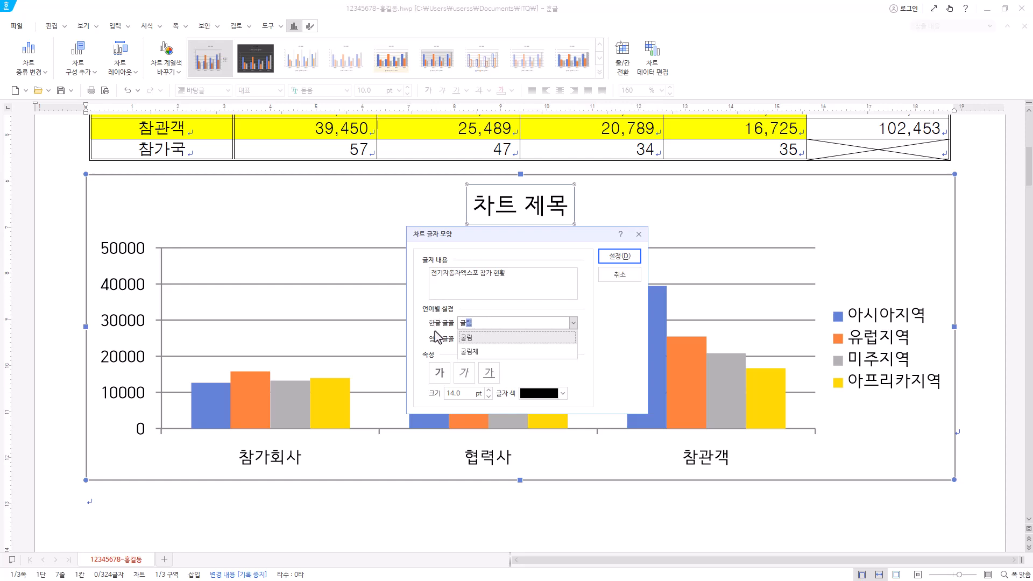
key(Tab)
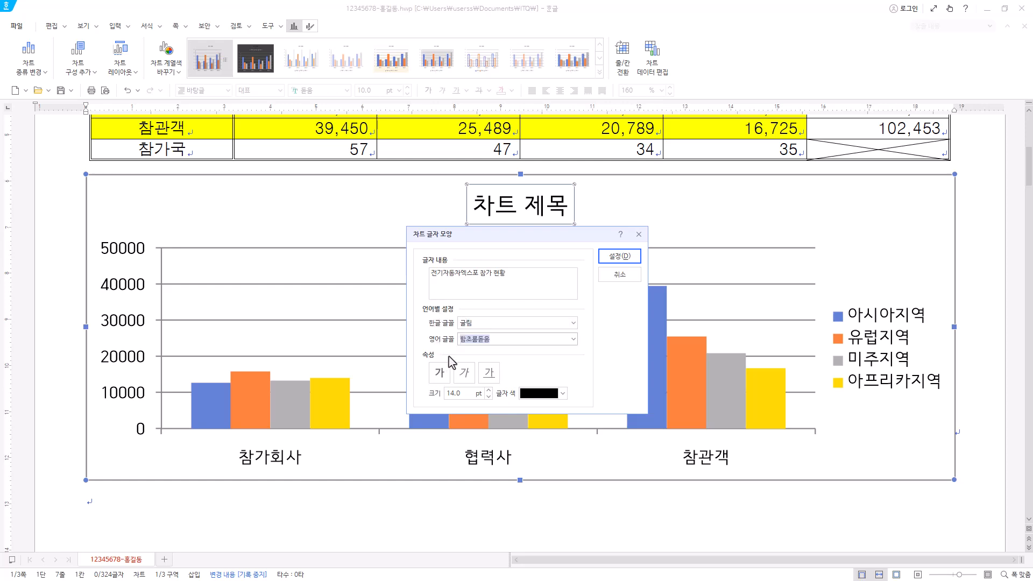
click(483, 323)
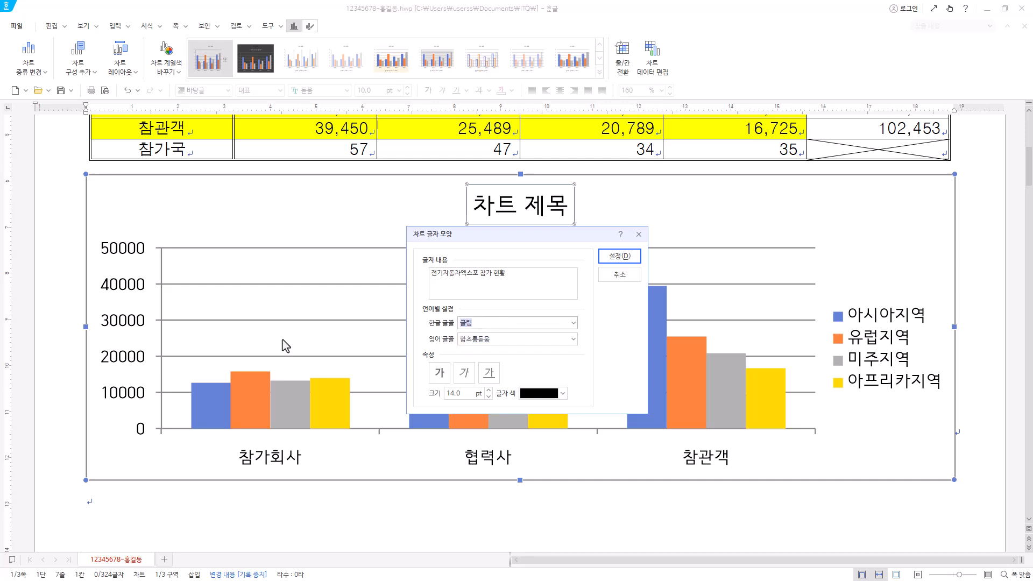
text(굴)
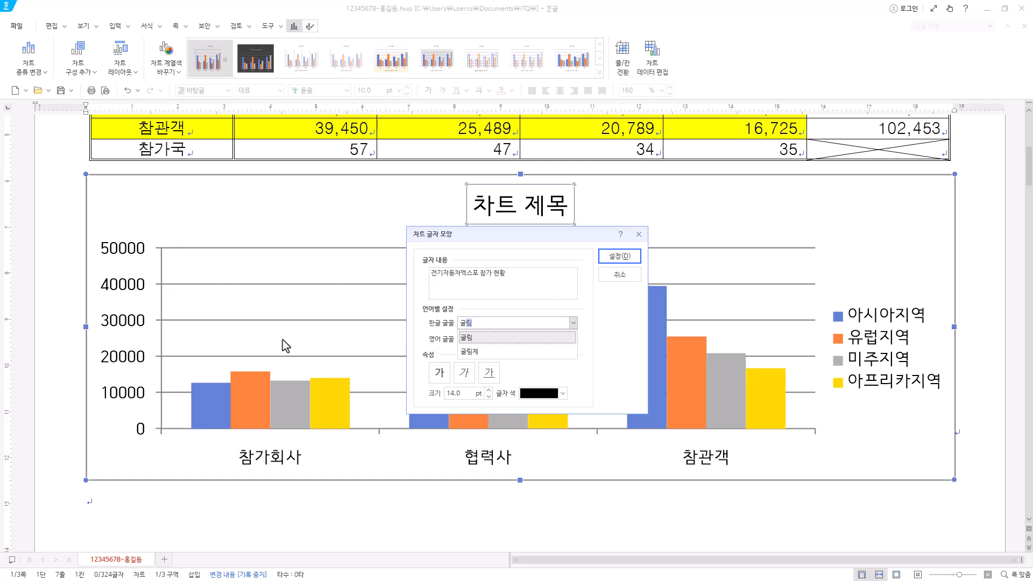
click(470, 338)
click(503, 336)
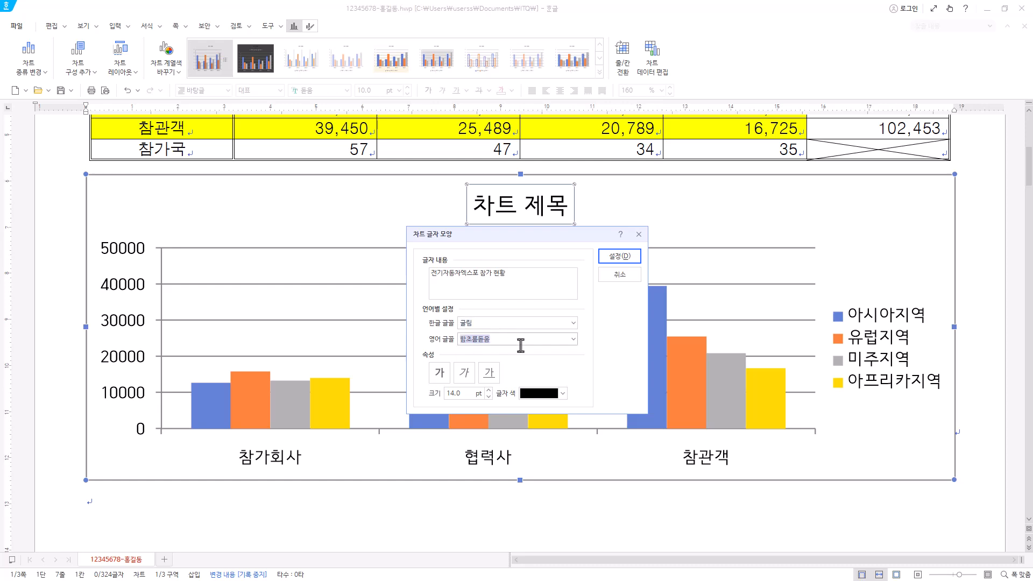
text(굴림)
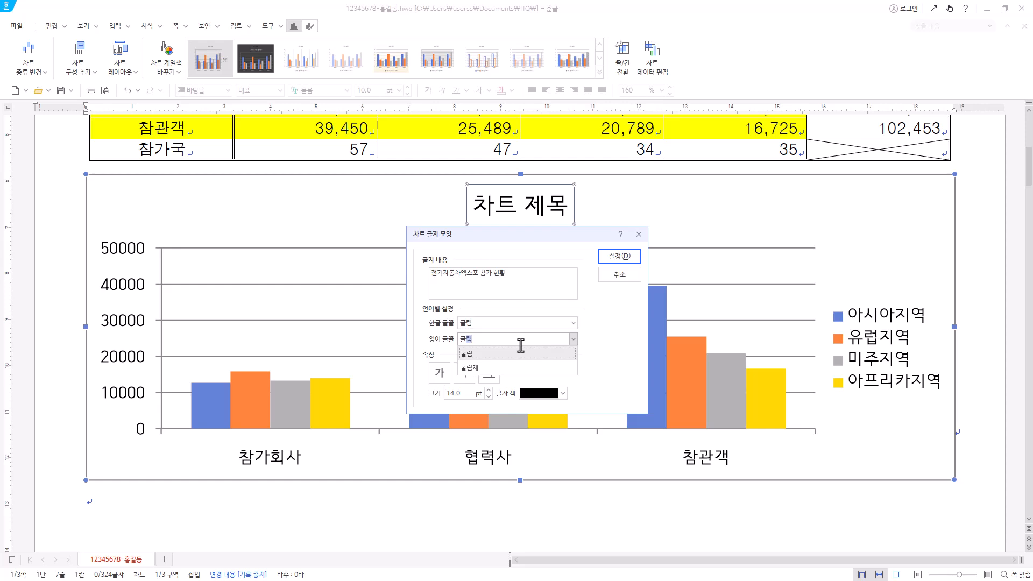
click(516, 354)
Step: Make the chart title bold, lower its font size by two increments and apply the text settings
click(517, 273)
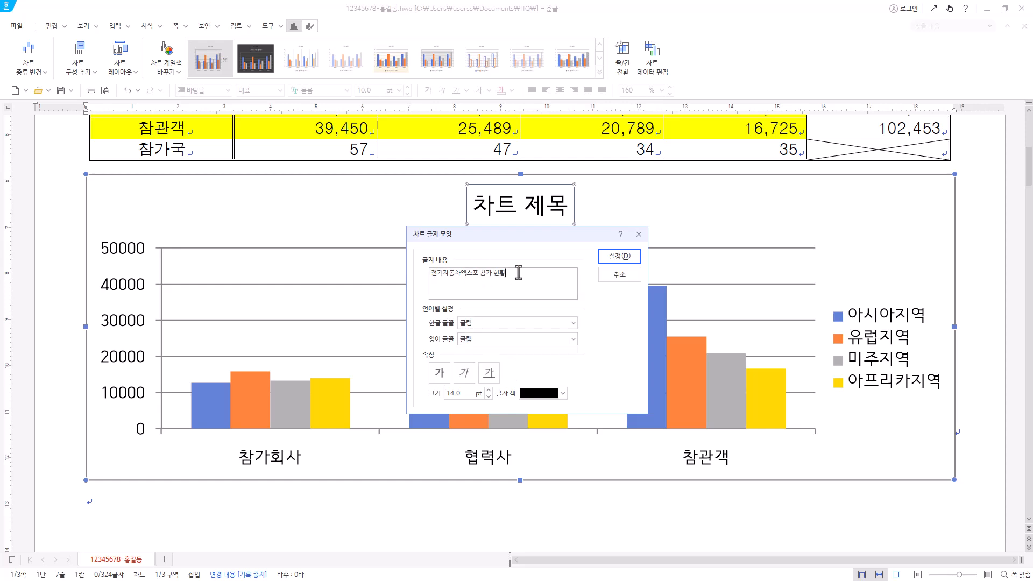
drag(518, 272, 352, 285)
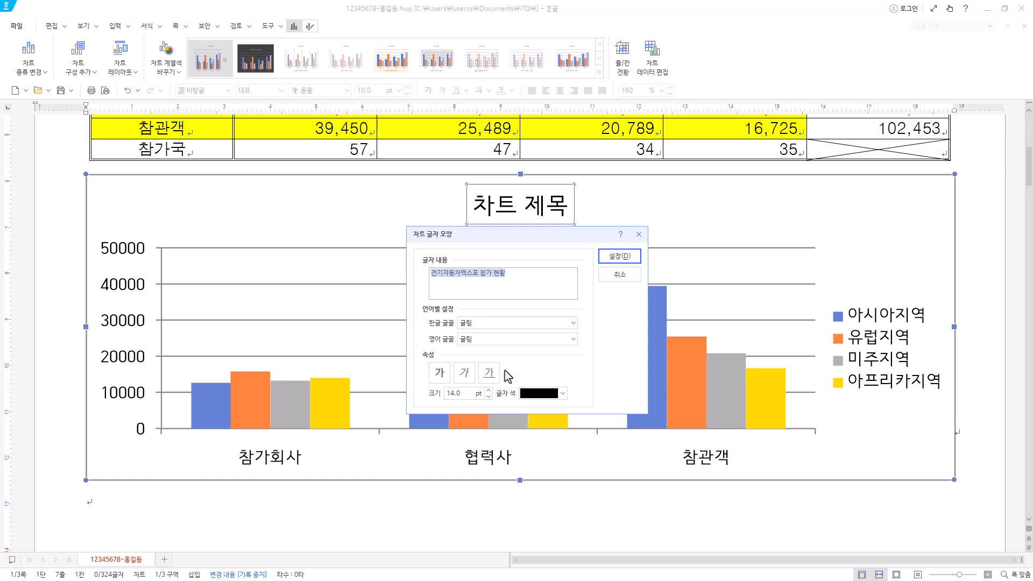
click(445, 380)
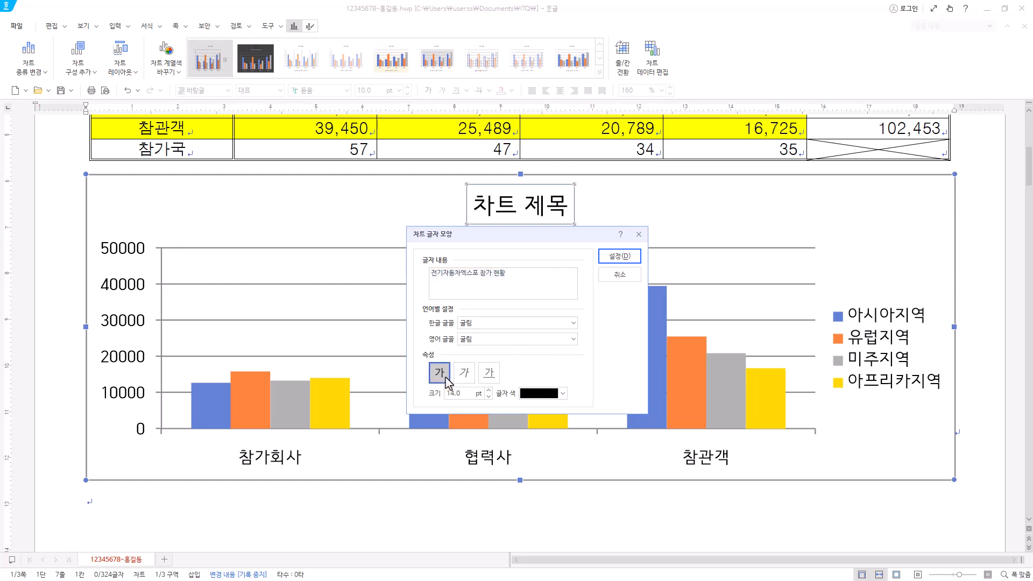
click(488, 397)
click(488, 397)
click(620, 256)
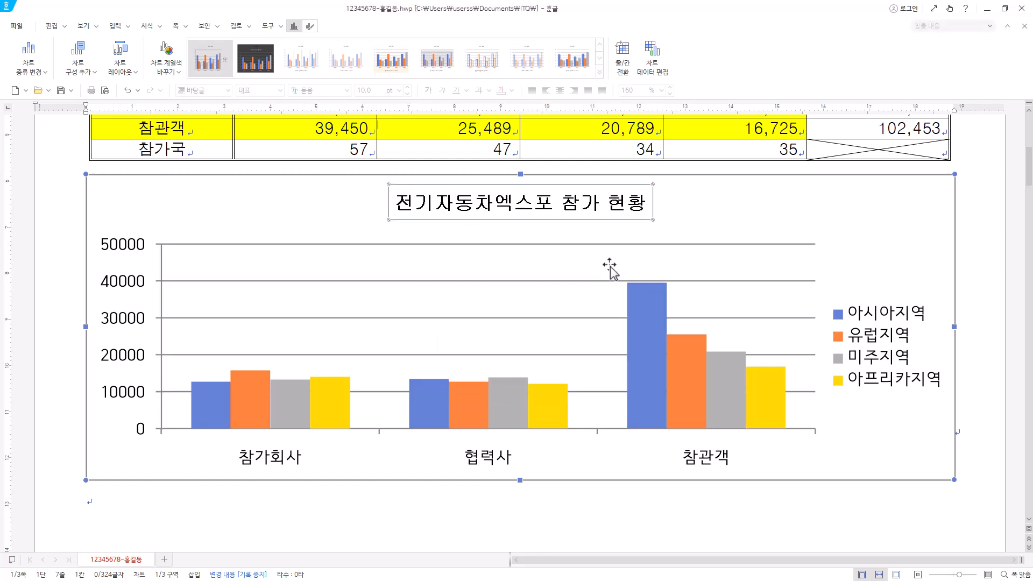
Step: Give the chart title box a white fill (채우기) and a black outline (선)
right_click(565, 215)
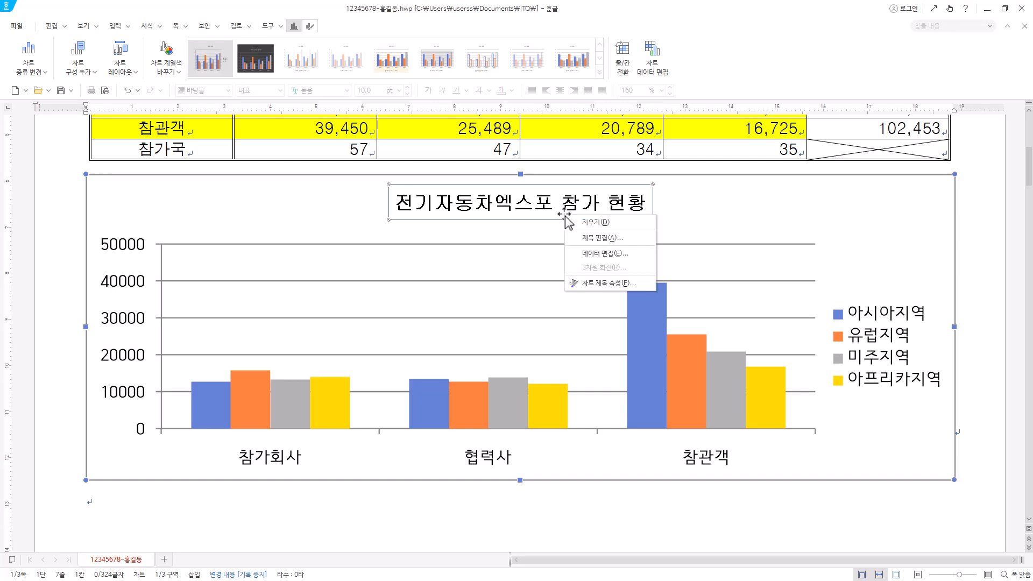
click(646, 284)
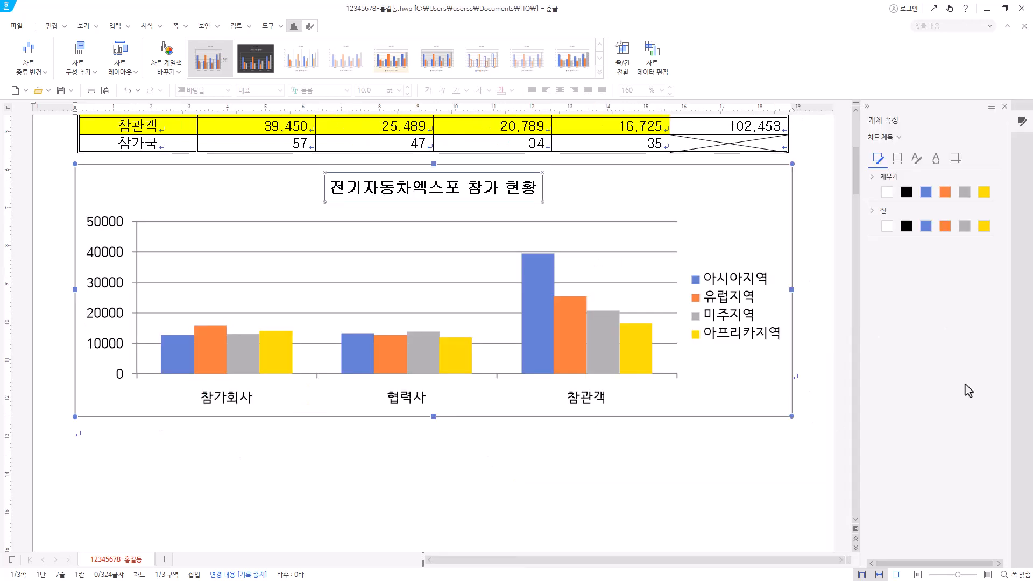
click(899, 137)
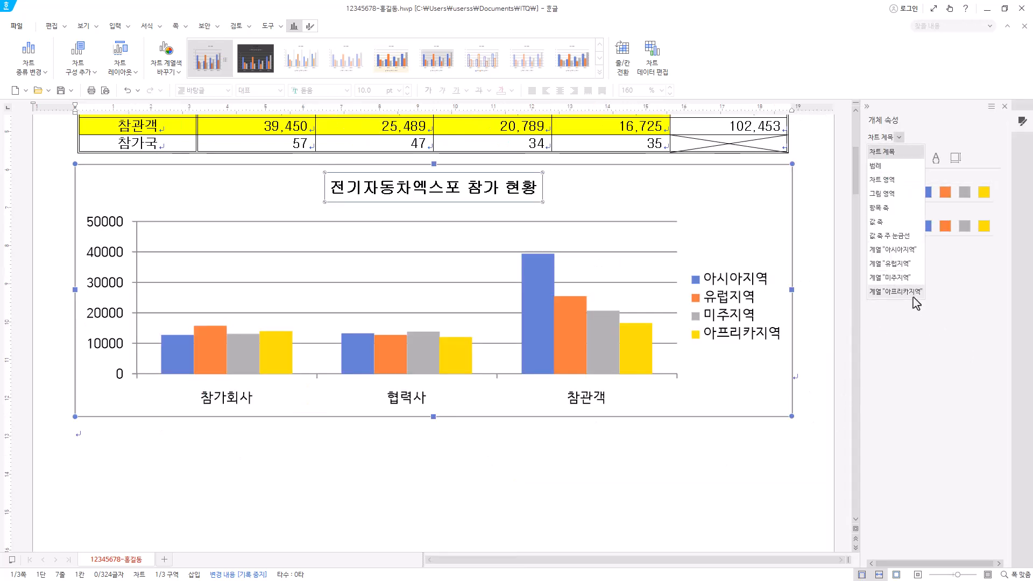
click(904, 151)
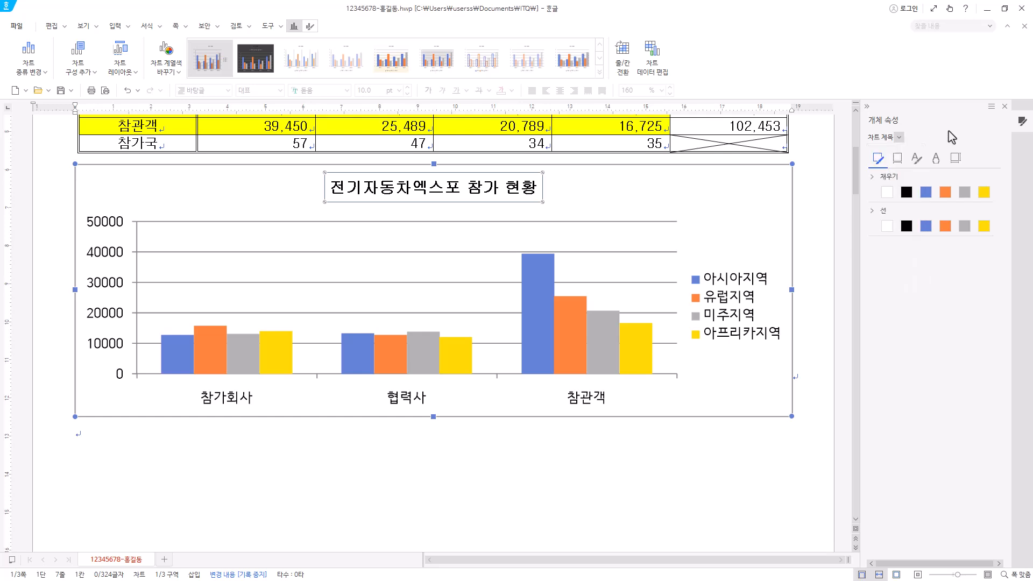
click(886, 198)
click(873, 212)
click(872, 211)
click(907, 226)
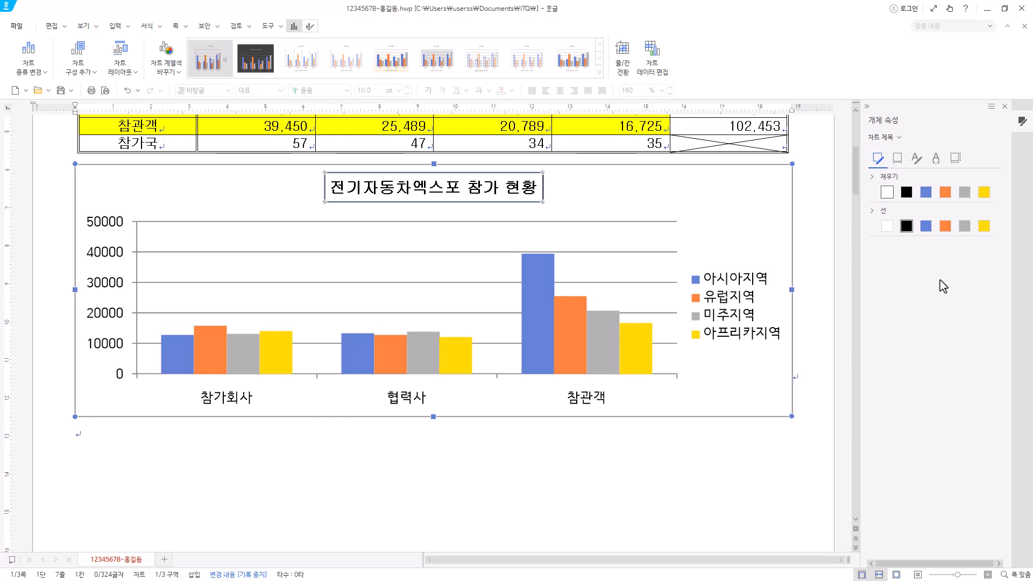
Step: Add the outer shadow 대각선 오른쪽 아래 to the chart title box
click(898, 159)
click(872, 178)
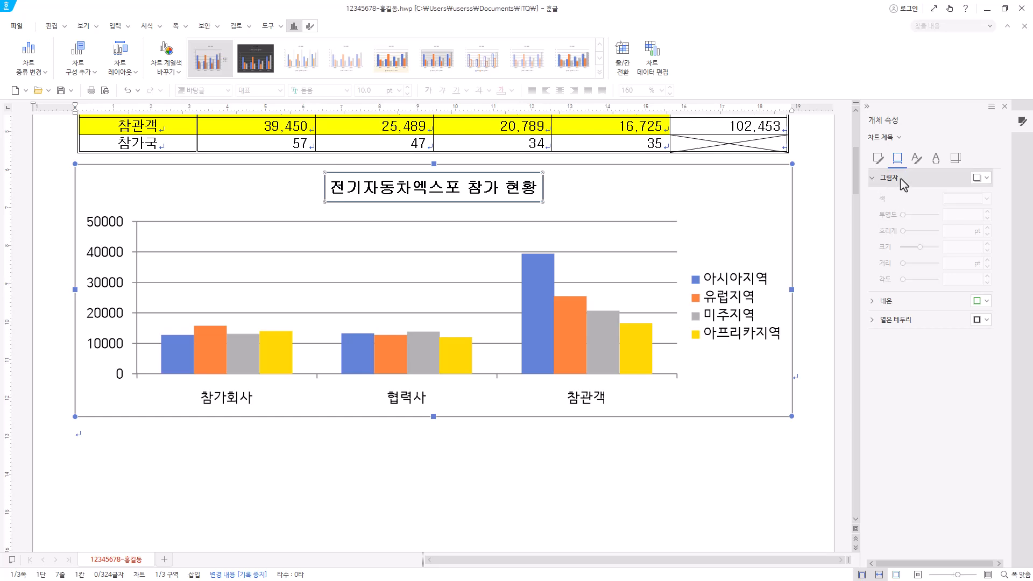
click(872, 178)
click(986, 178)
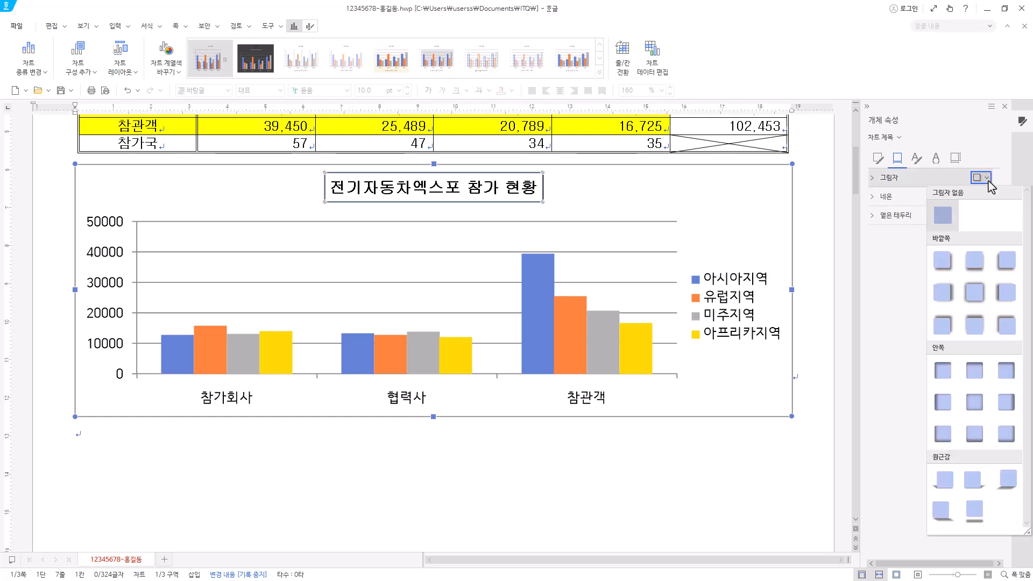
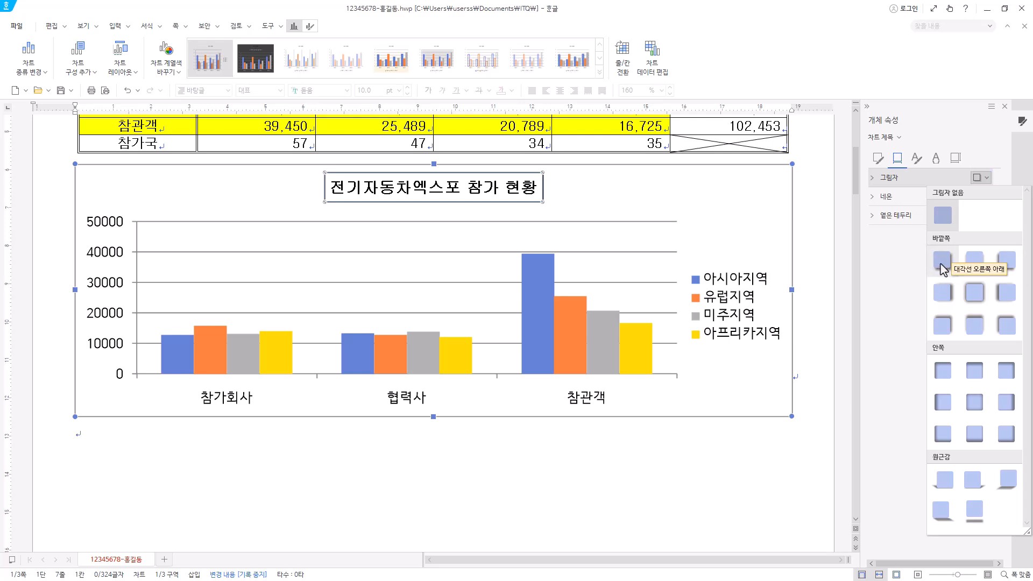
click(942, 261)
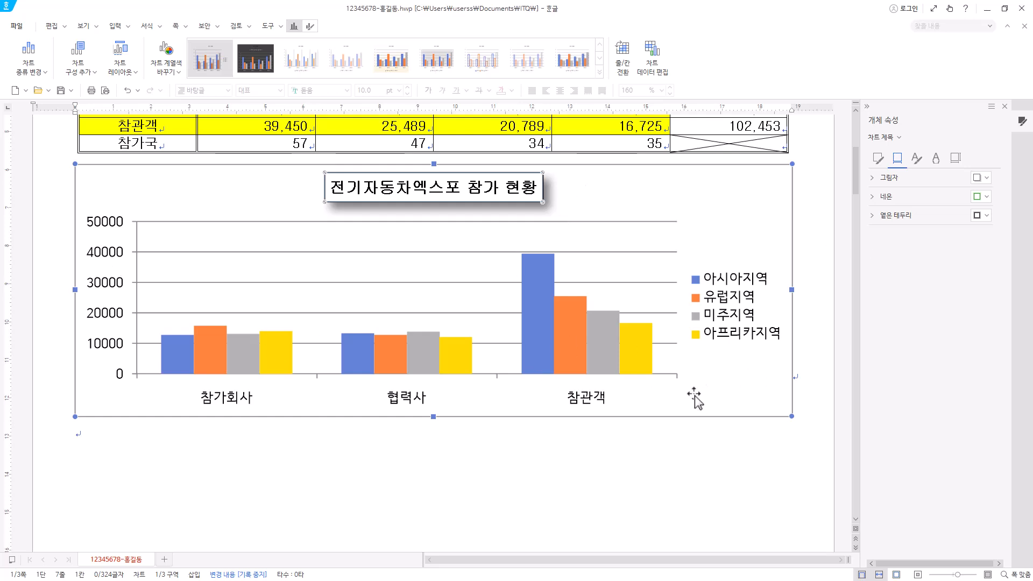
Step: Add a primary vertical axis title (기본 세로) to the column chart
click(670, 407)
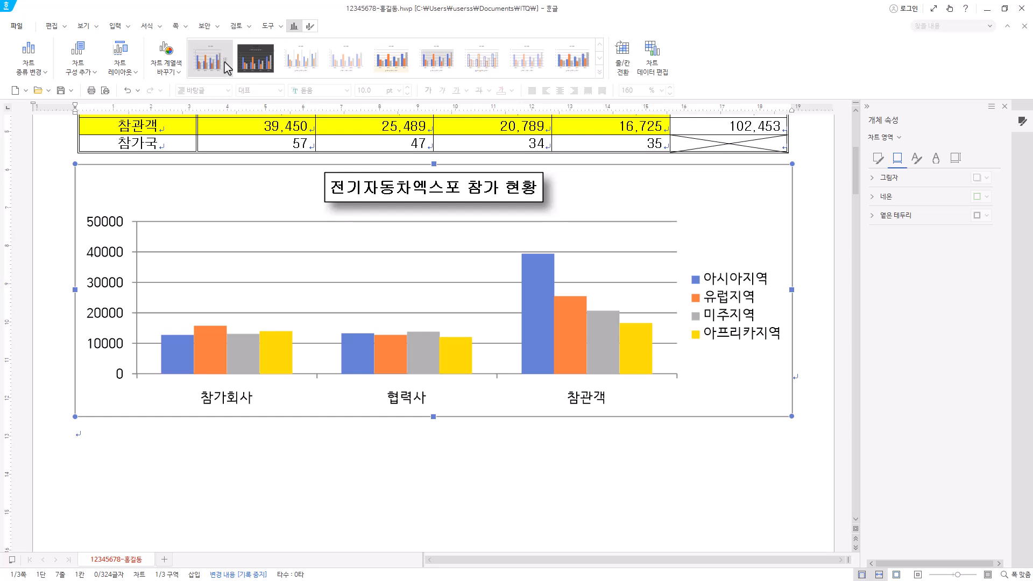
click(82, 69)
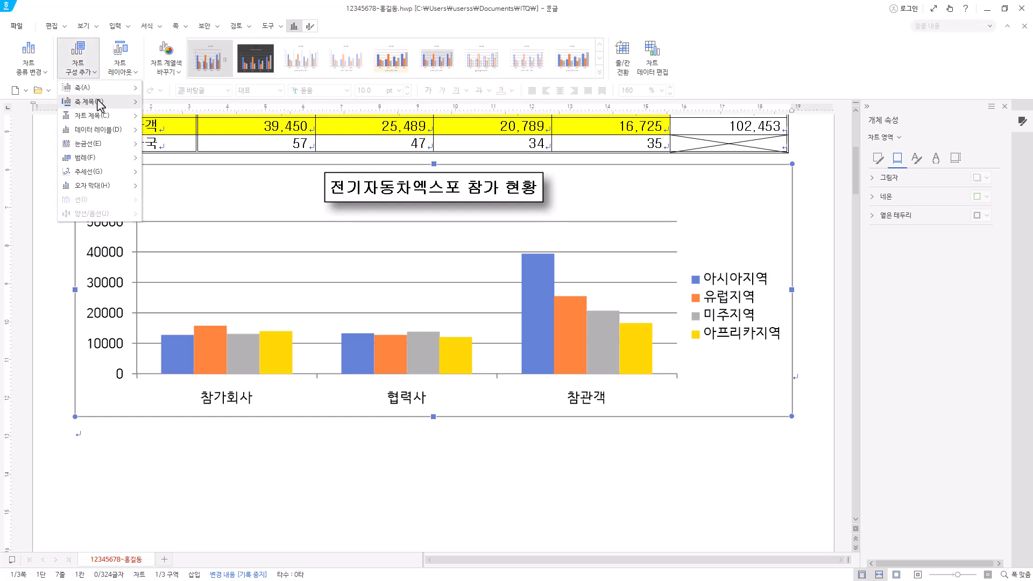
mouse_move(100, 104)
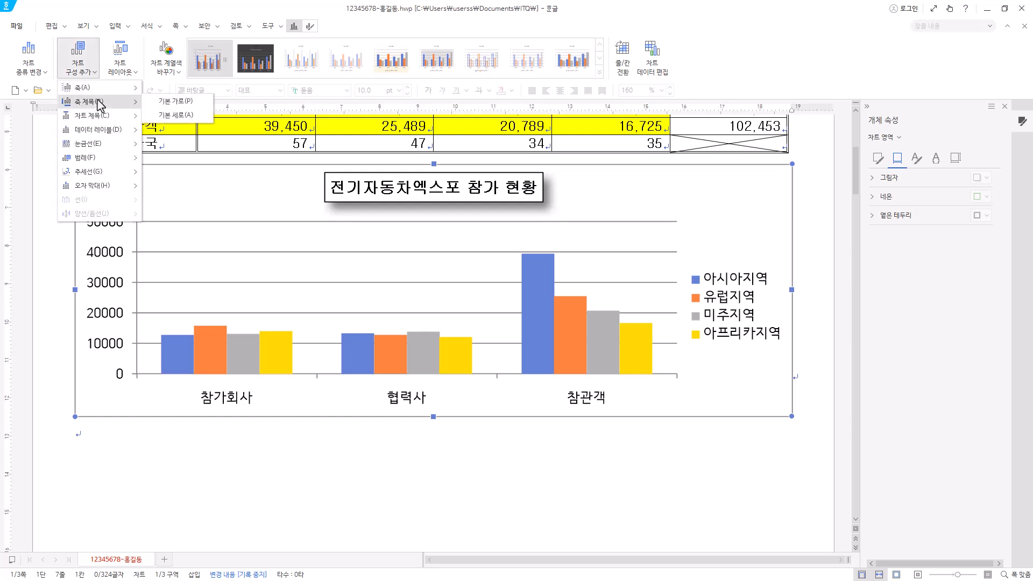
click(200, 117)
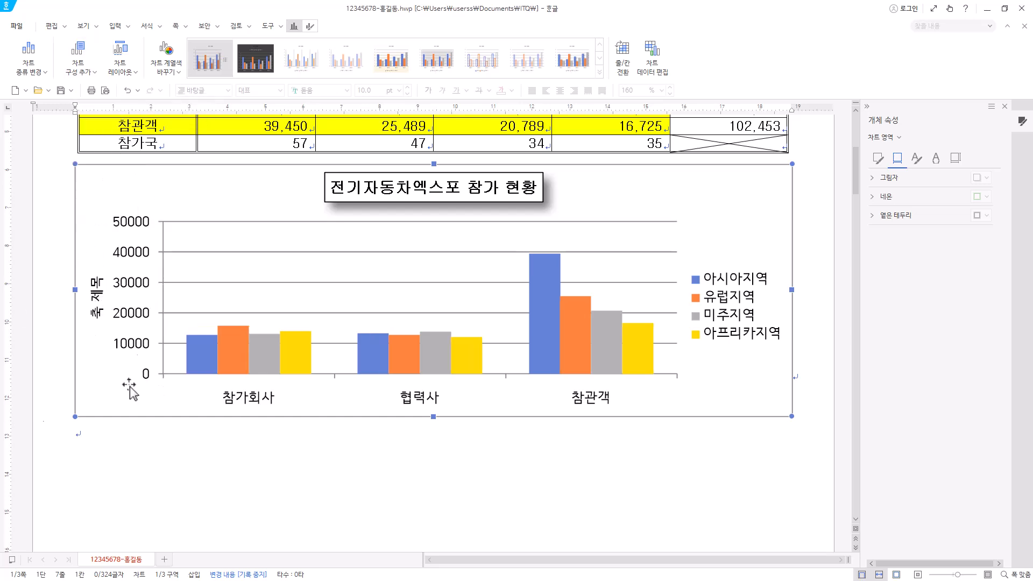
Step: Open the value axis title for editing and replace its text with "(단위 : 사, 명)"
click(100, 297)
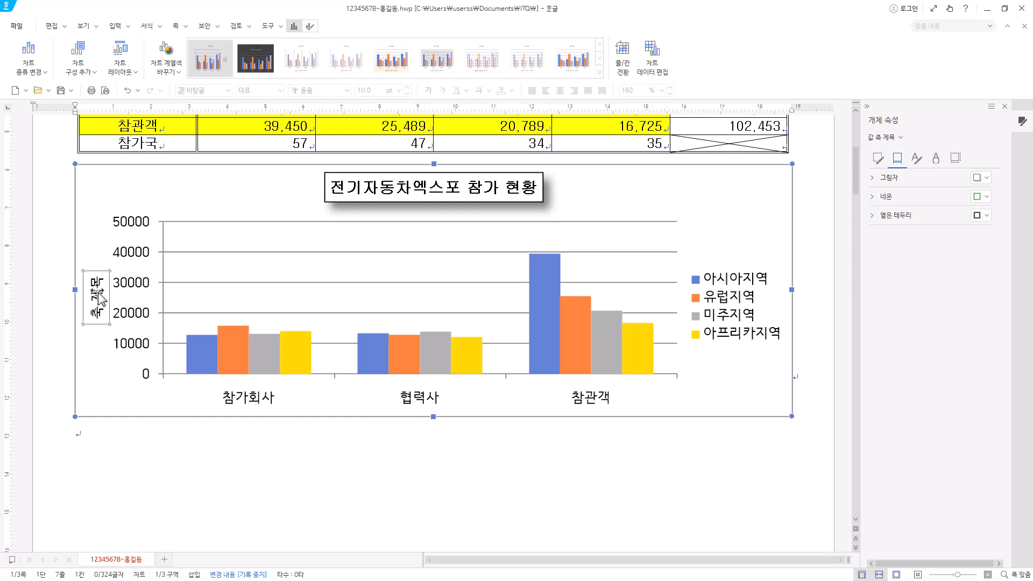
right_click(100, 298)
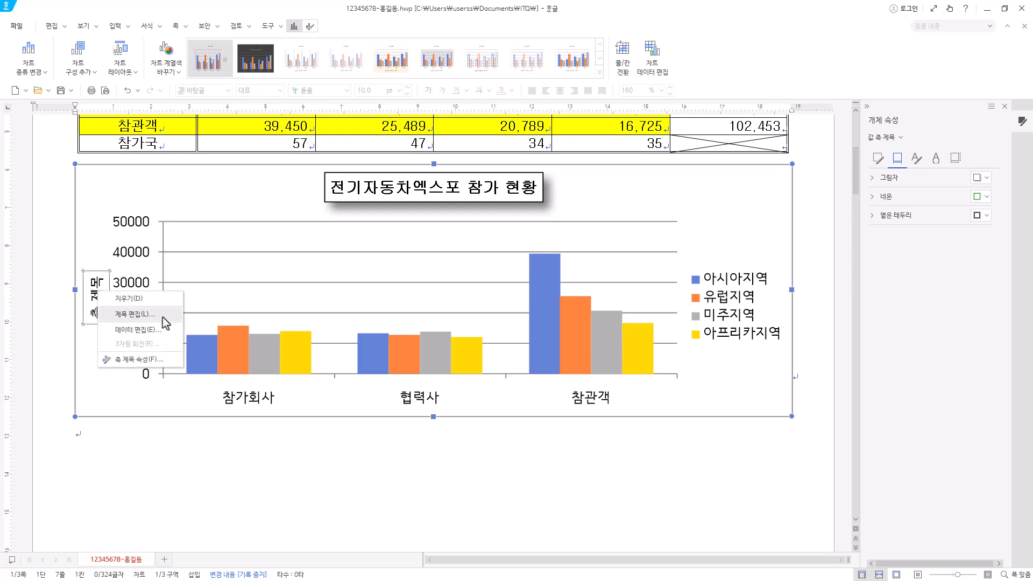
click(163, 317)
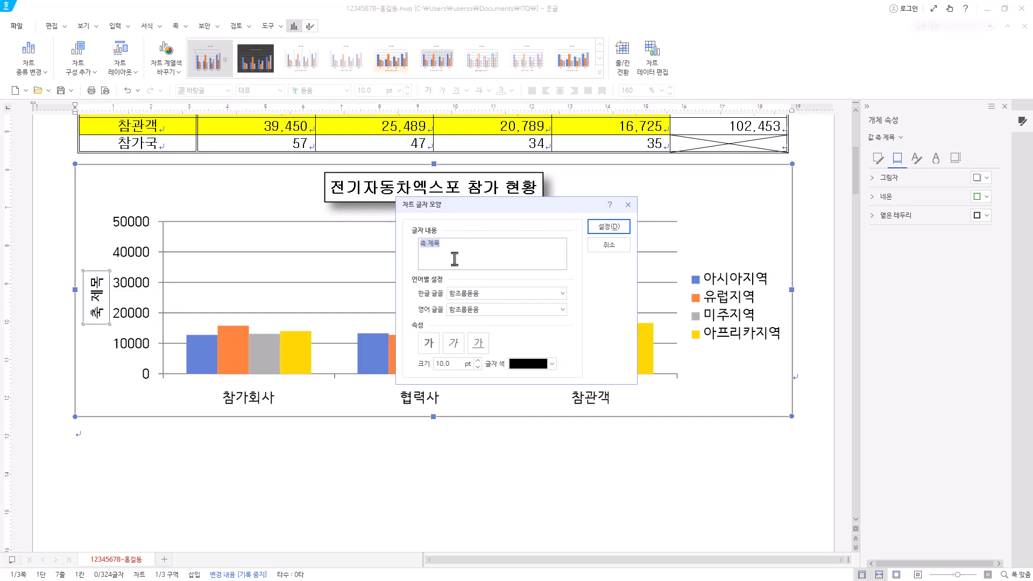
text((단위 : 사, 명))
Step: Set the Korean (한글 글꼴) and English (영어 글꼴) fonts of the value axis title to 굴림 and apply the text settings
click(512, 293)
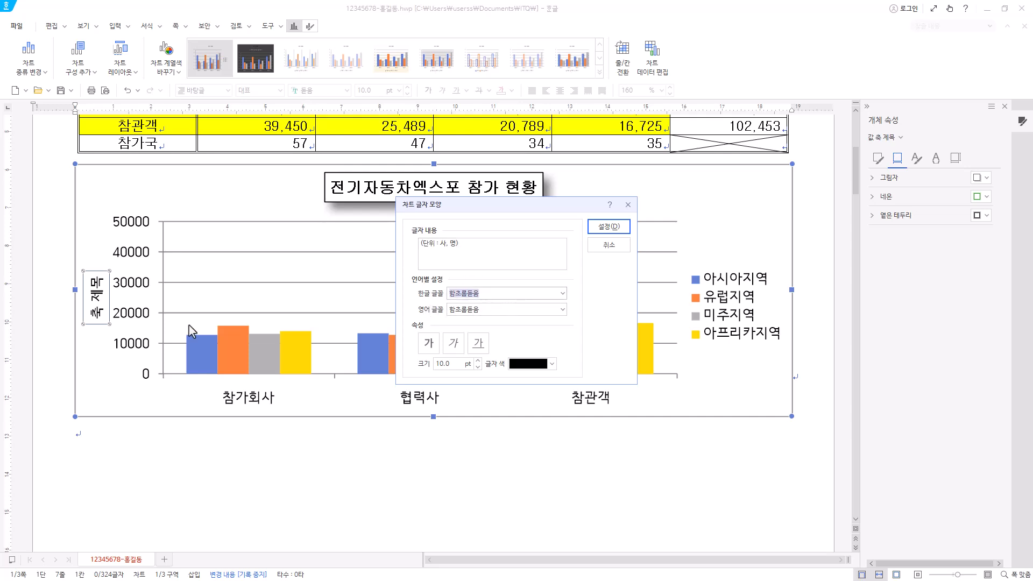
text(굴)
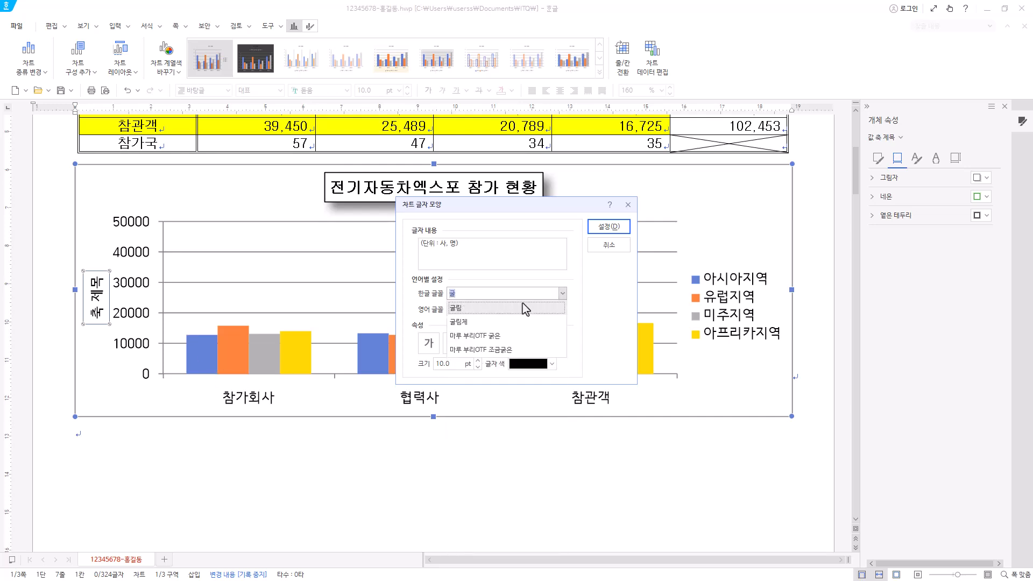
click(512, 309)
click(494, 310)
drag(494, 310, 446, 317)
key(BackSpace)
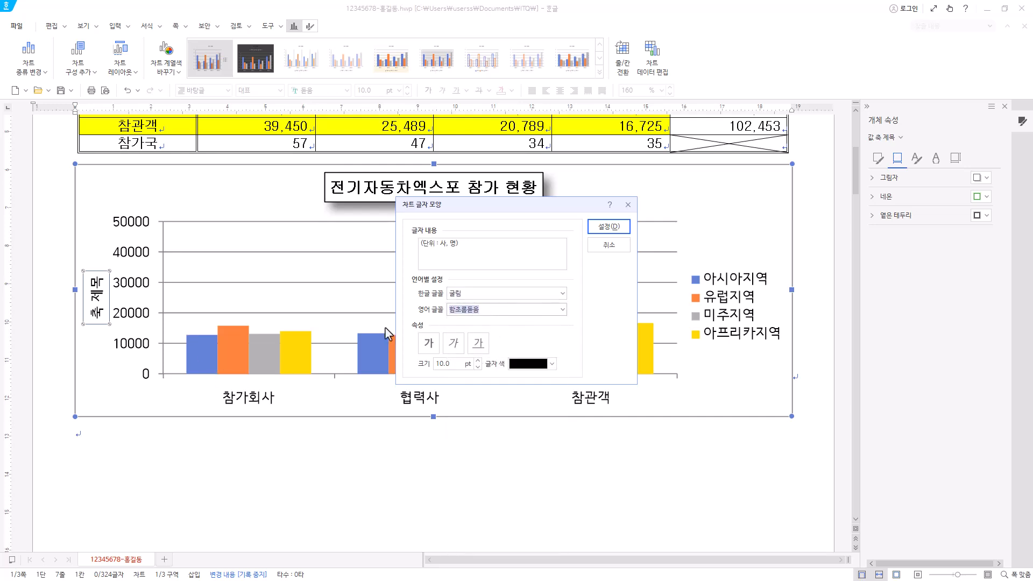
text(굴)
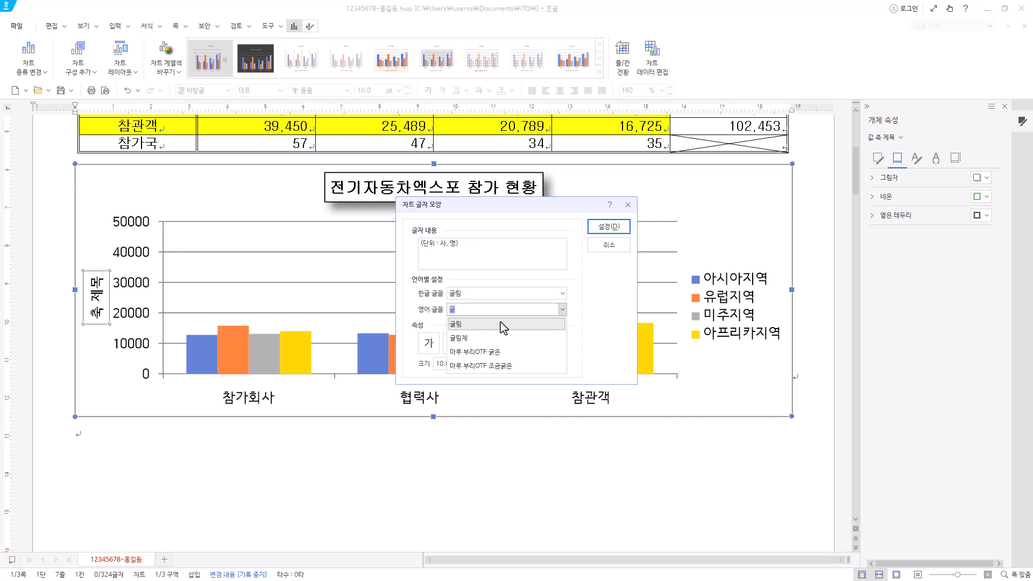
click(503, 324)
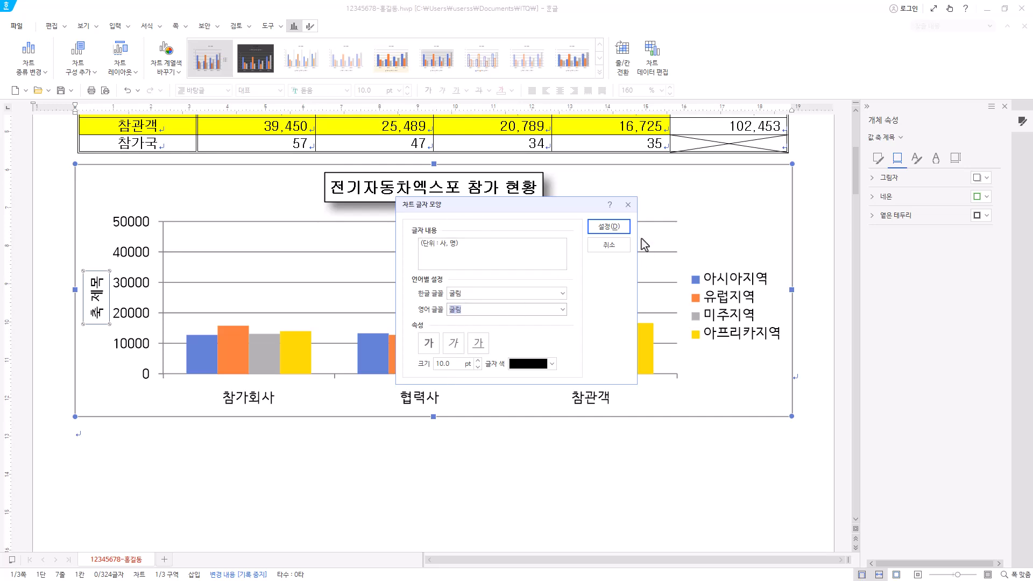
click(622, 229)
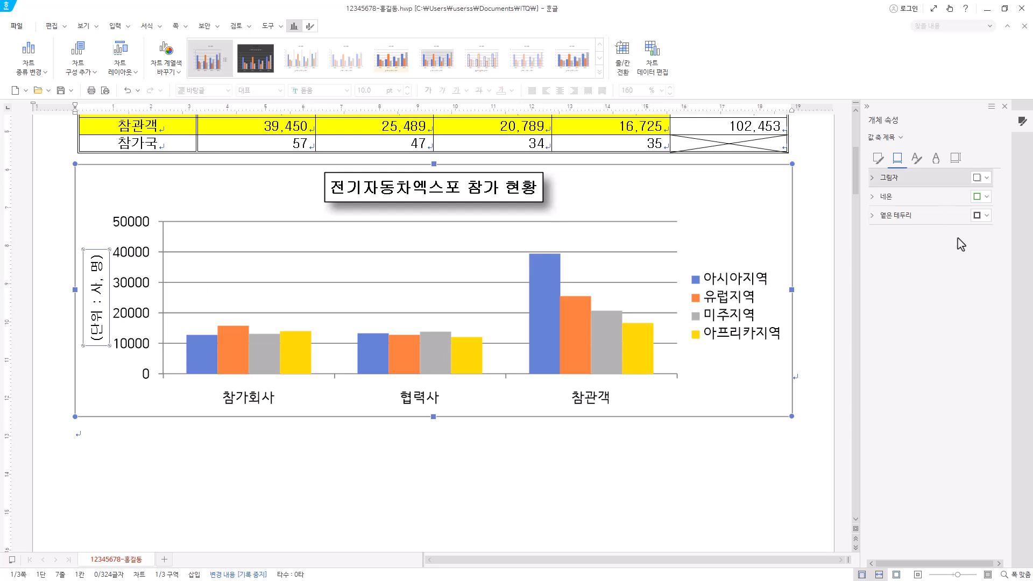
Step: Change the text direction (글자 방향) of the value axis title to horizontal (가로)
right_click(94, 313)
click(144, 385)
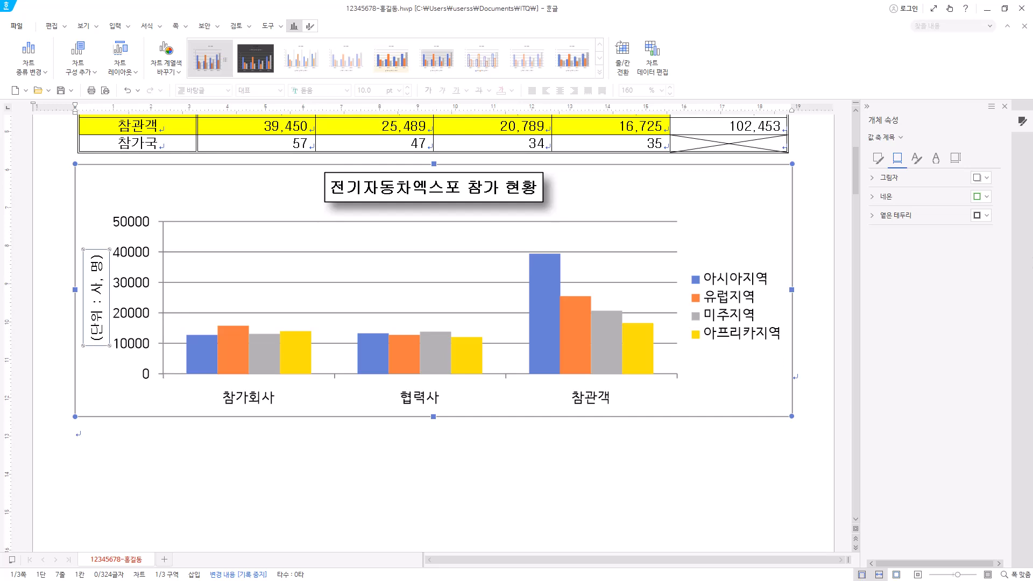
click(956, 160)
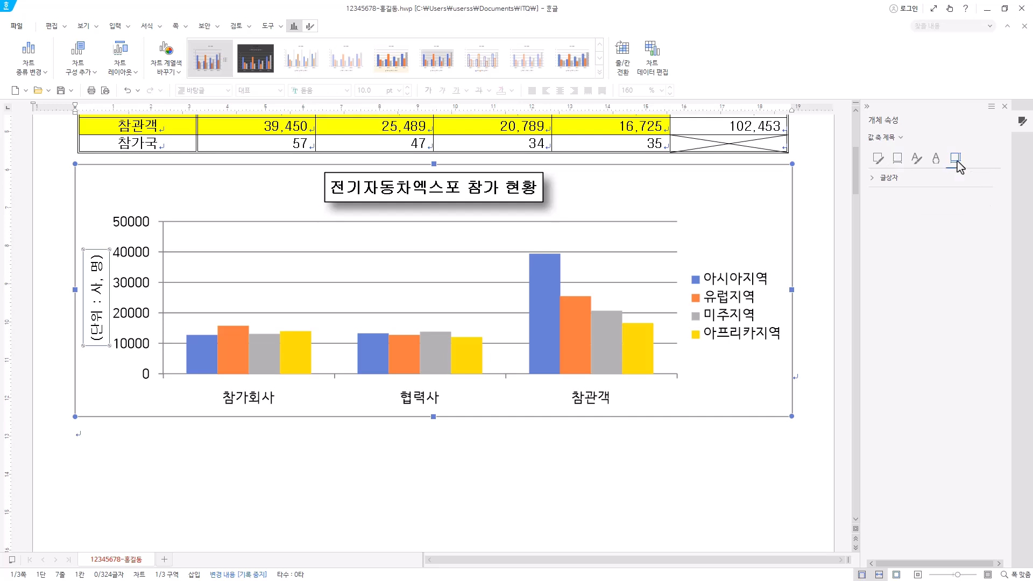
click(875, 182)
click(966, 199)
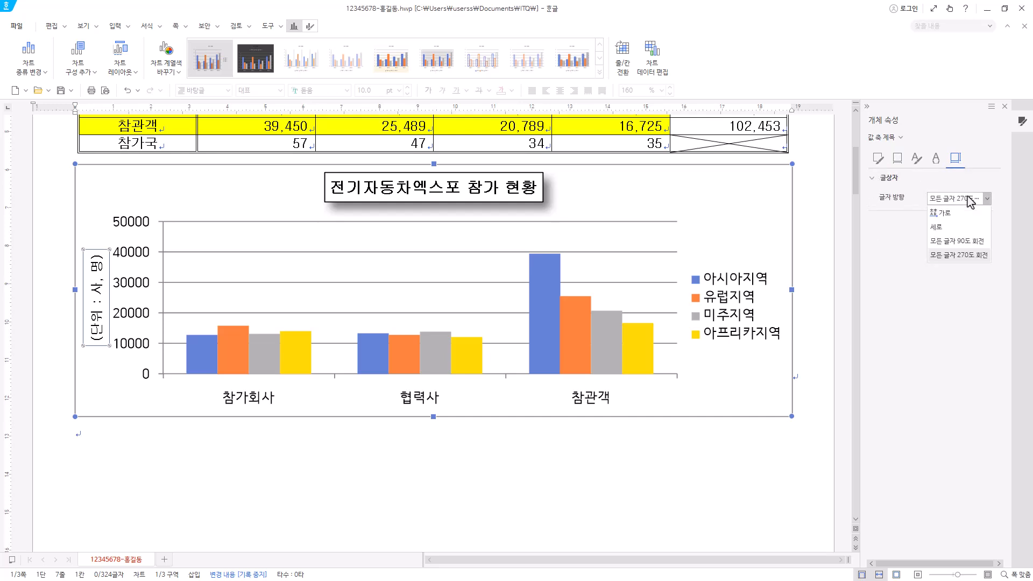
click(947, 213)
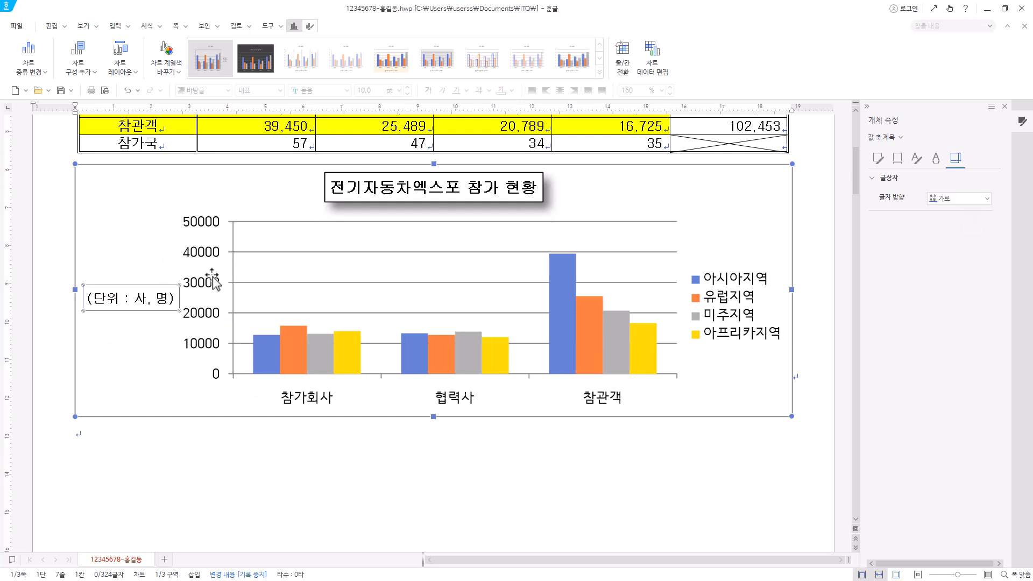
Step: Set both the Korean and English fonts of the chart's value axis labels to 굴림 and apply
click(215, 256)
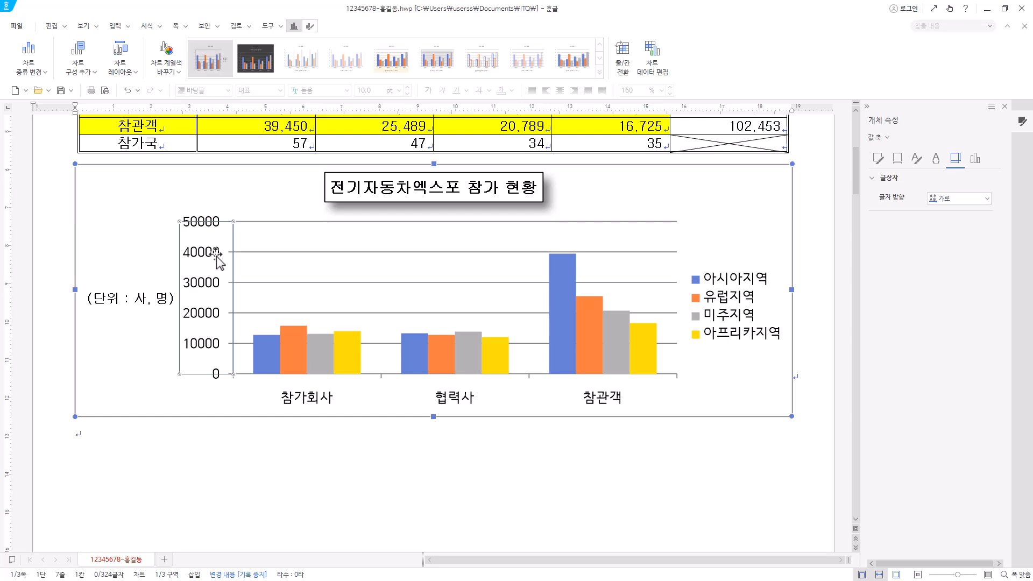
right_click(217, 256)
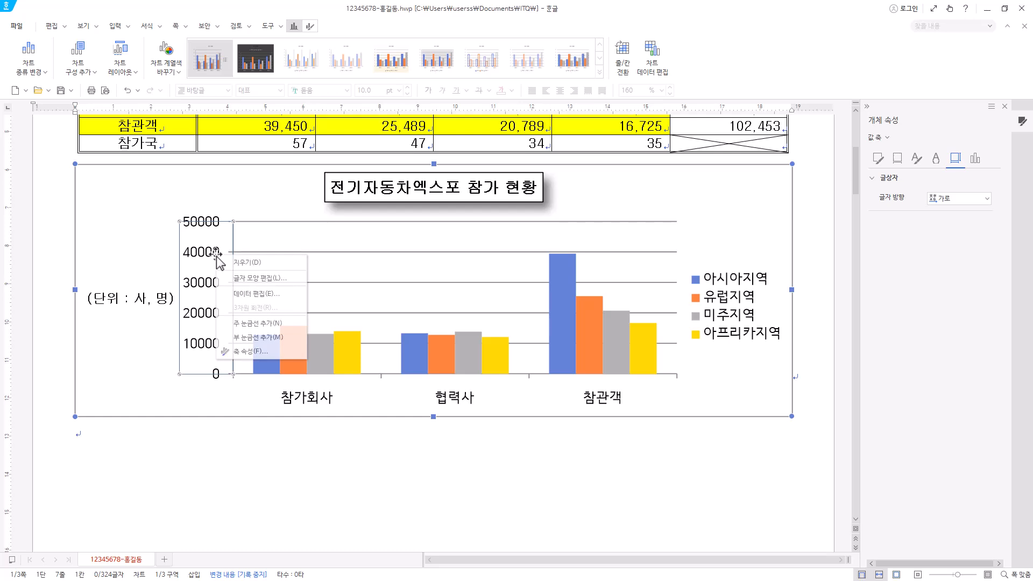
click(295, 278)
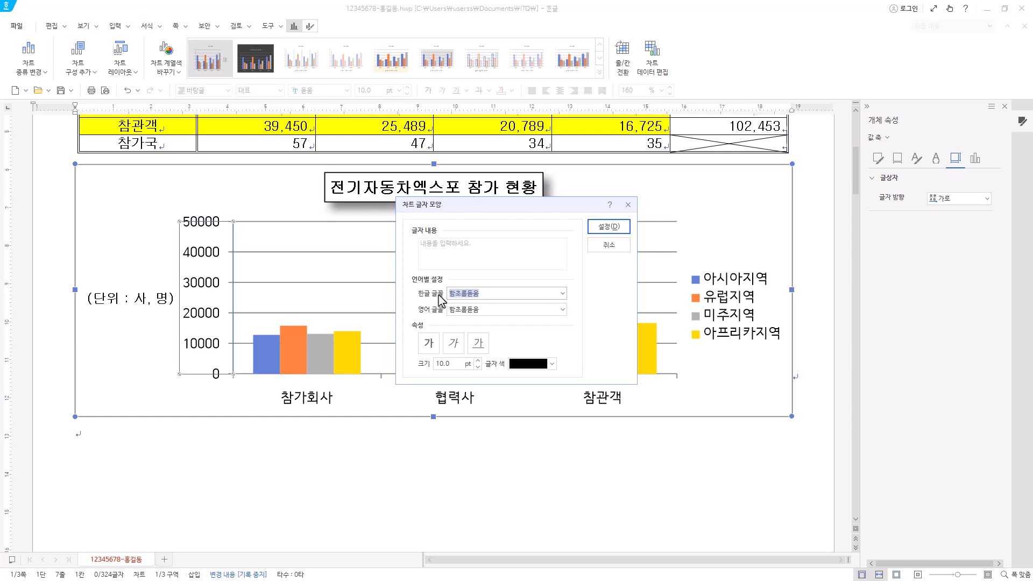
text(굴)
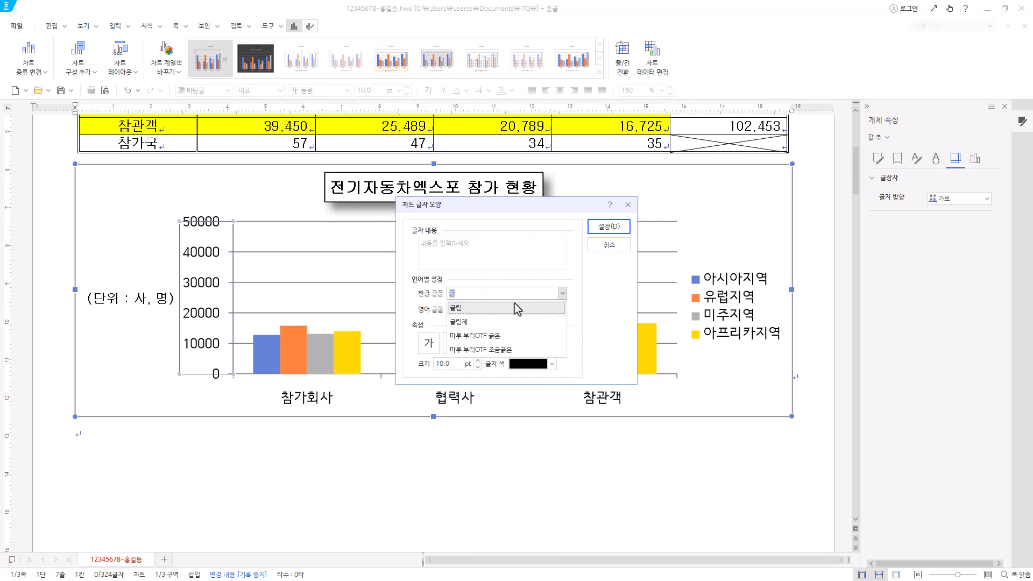
click(506, 309)
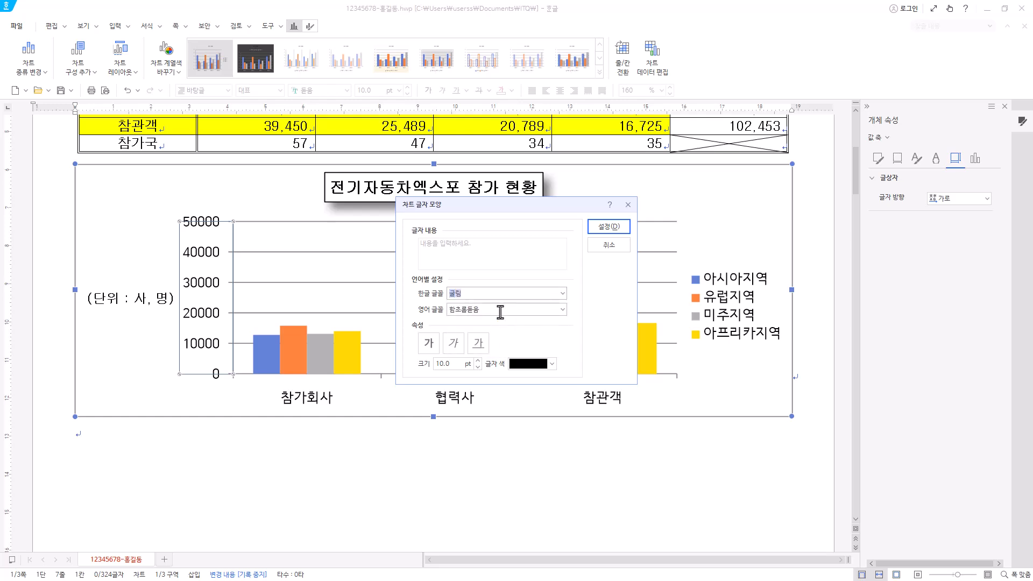
double_click(489, 312)
text(굴)
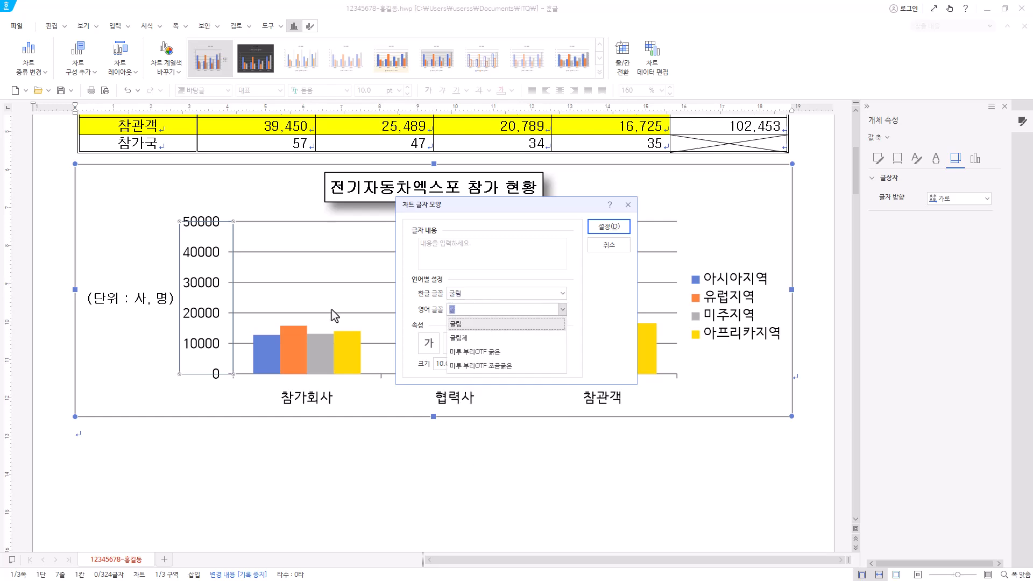
click(493, 325)
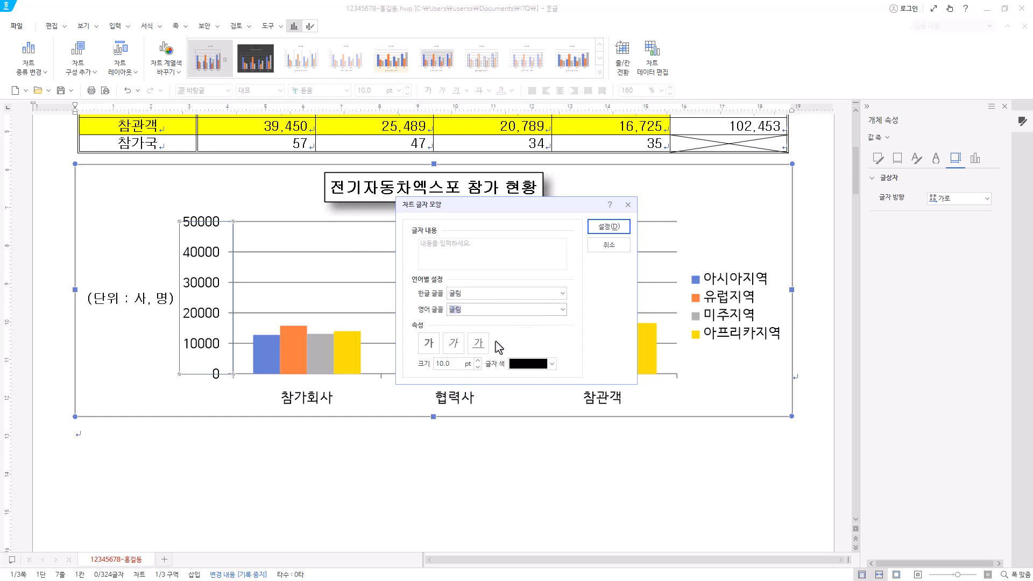
click(622, 235)
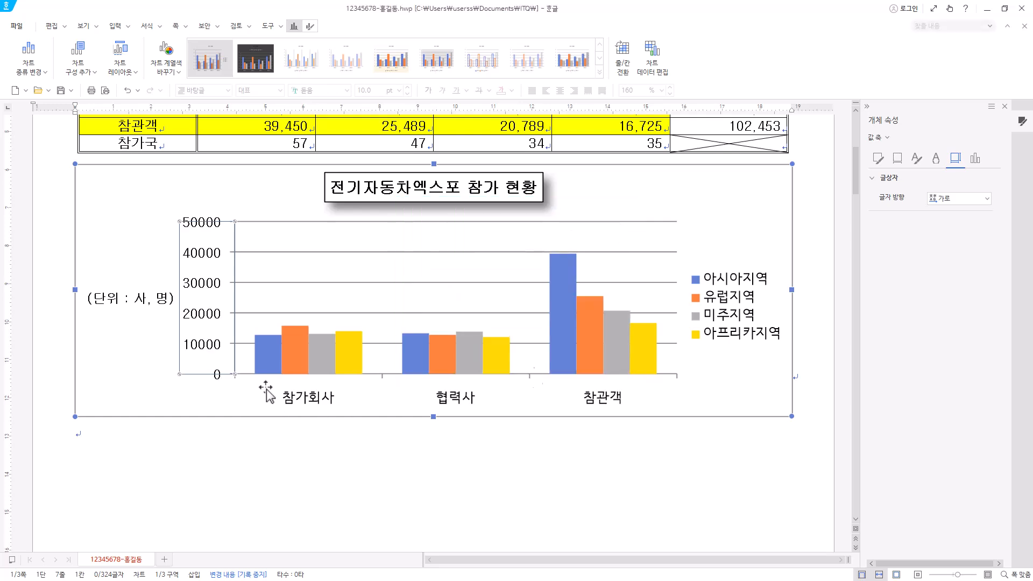
Step: Set both the Korean and English fonts of the chart's category axis labels to 굴림 and apply
click(459, 397)
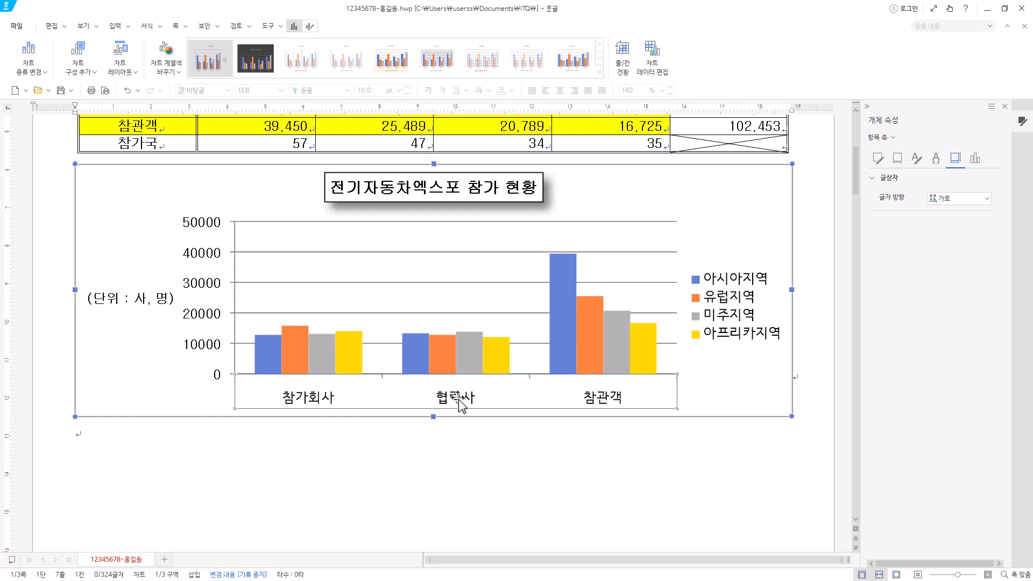
right_click(460, 405)
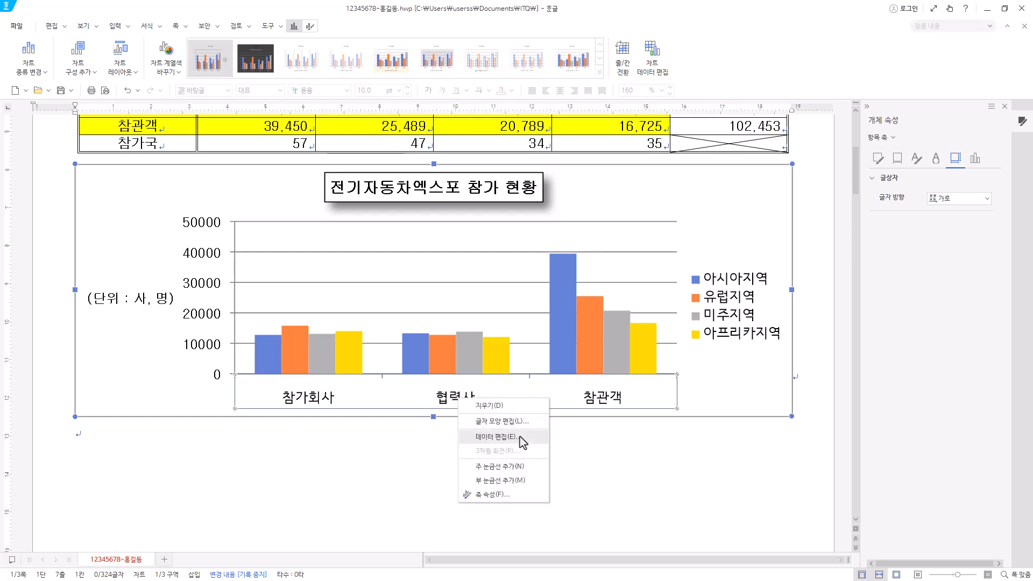
click(527, 419)
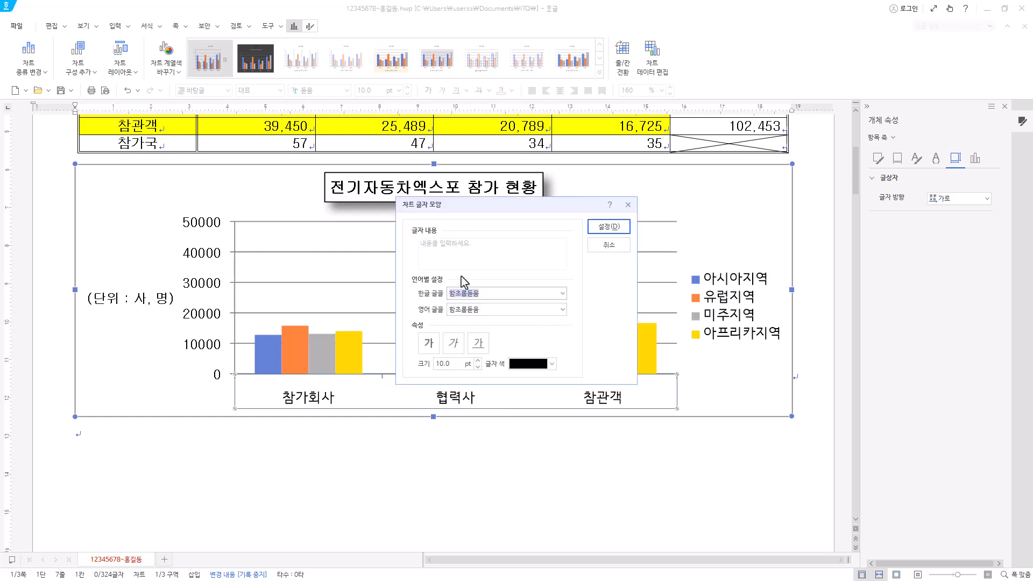
text(굴)
click(466, 308)
click(503, 311)
text(굴리)
key(BackSpace)
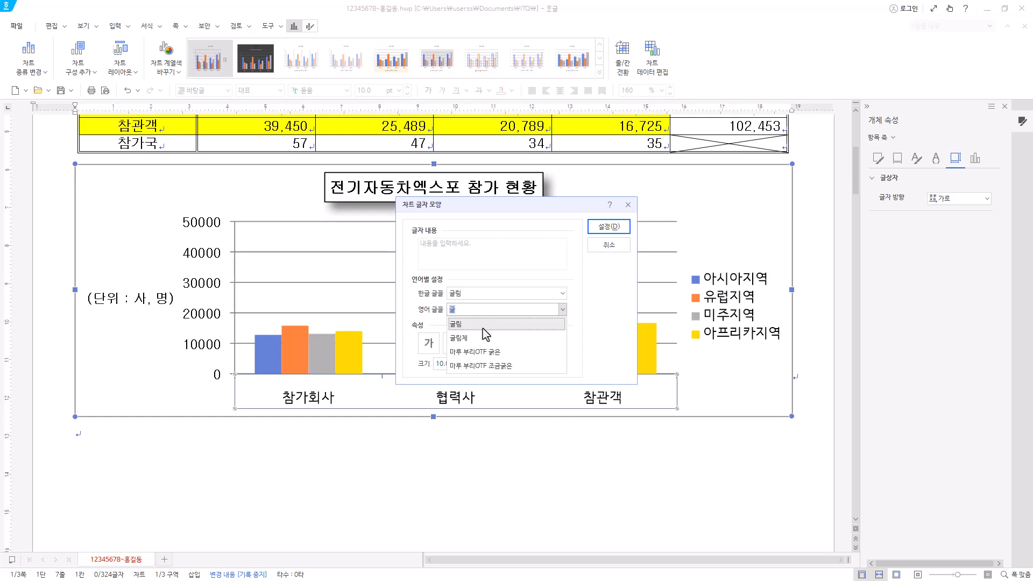
click(483, 325)
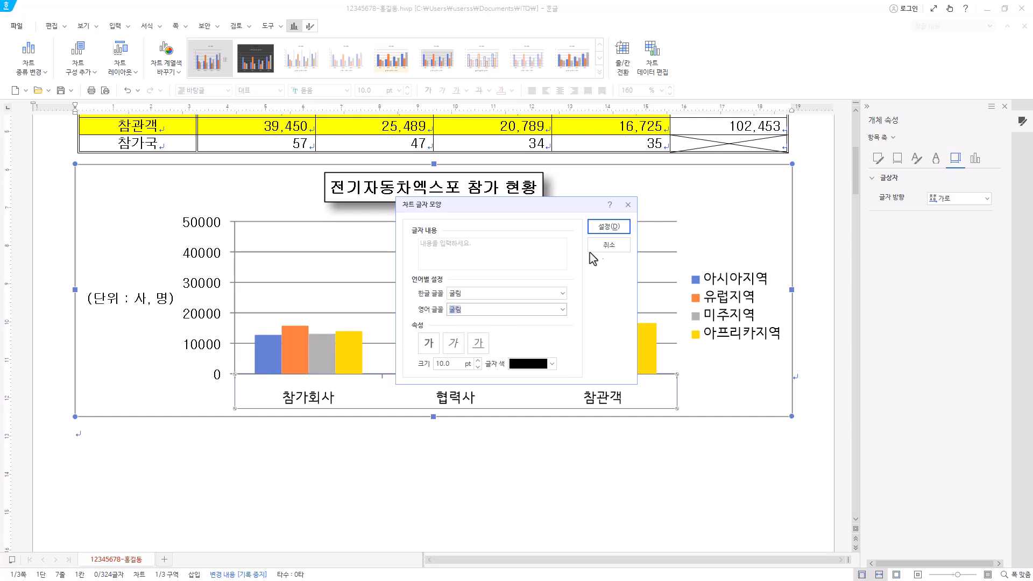
click(609, 226)
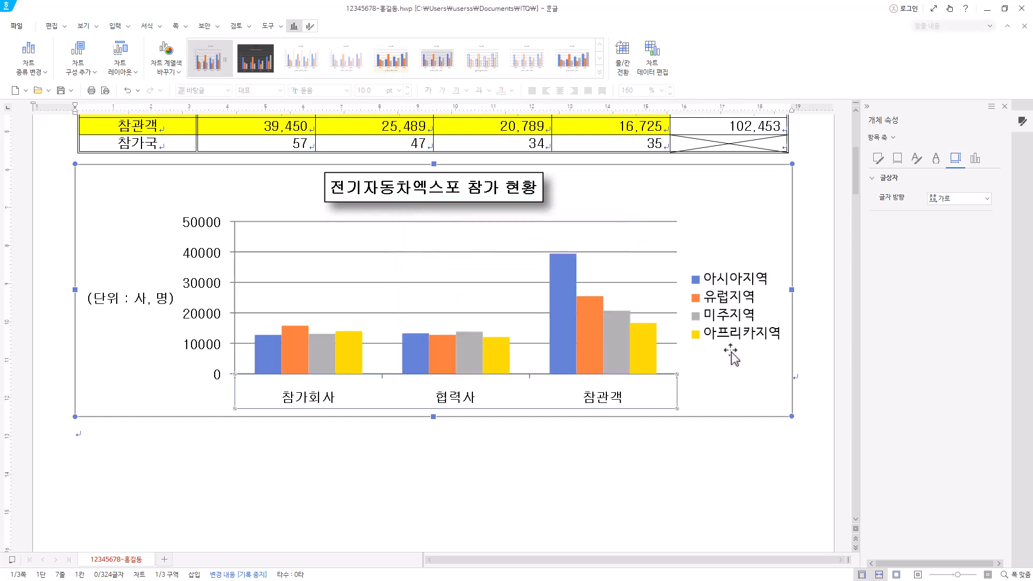
Step: Set both the Korean and English fonts of the chart legend to 굴림 and give the legend a black outline
click(750, 304)
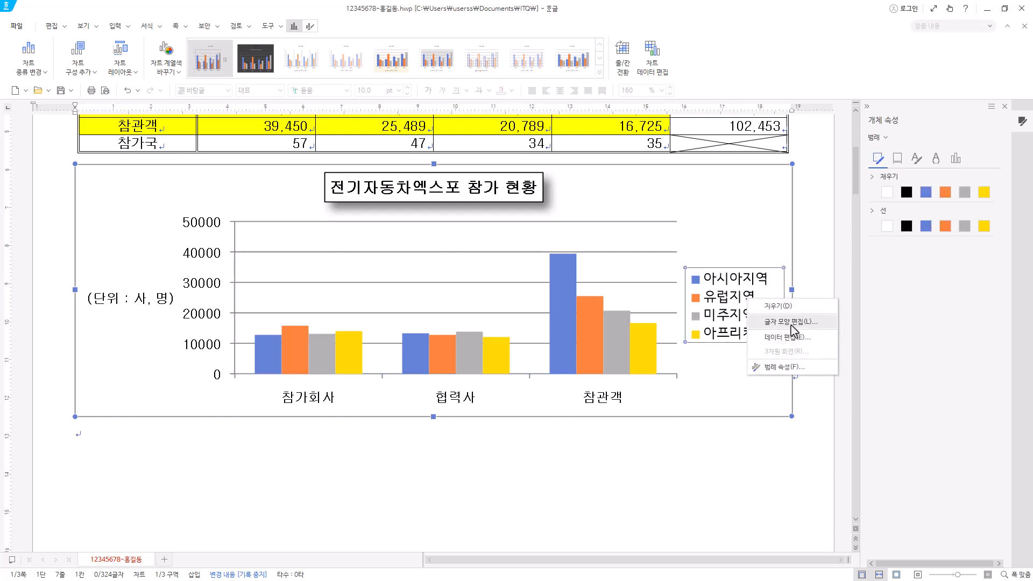
click(792, 322)
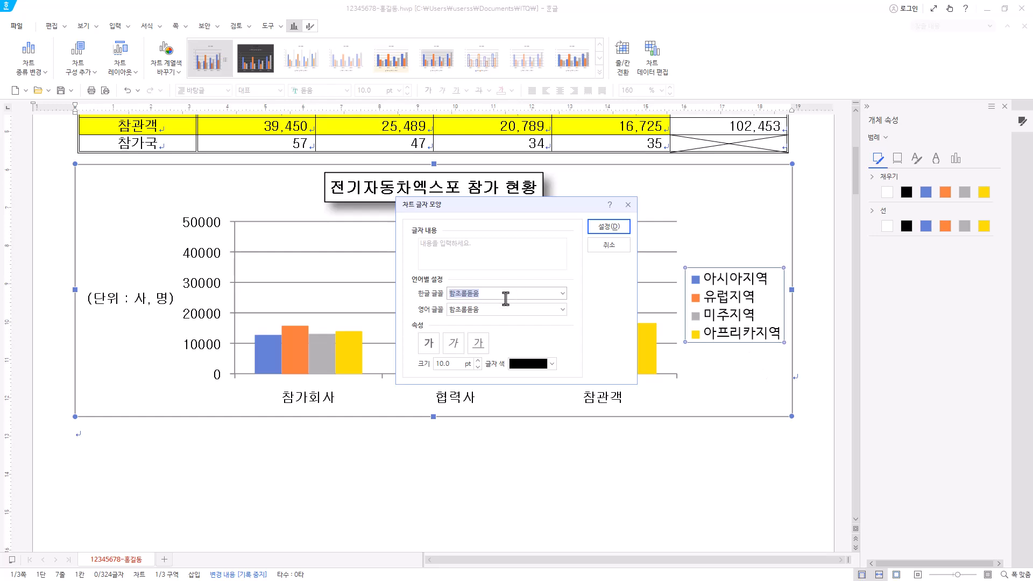
text(구)
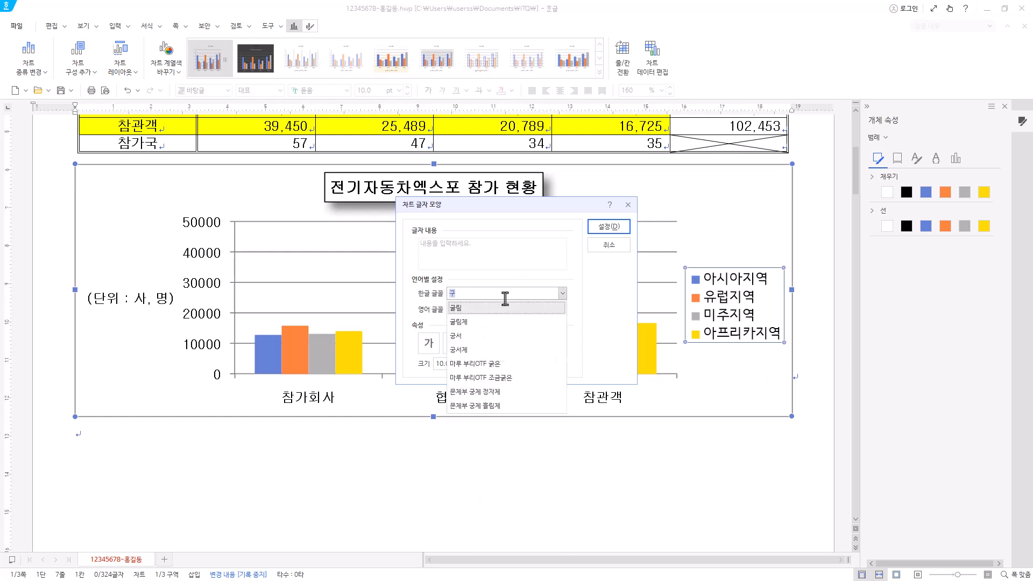
text(ㄹ)
click(506, 310)
drag(487, 311, 287, 297)
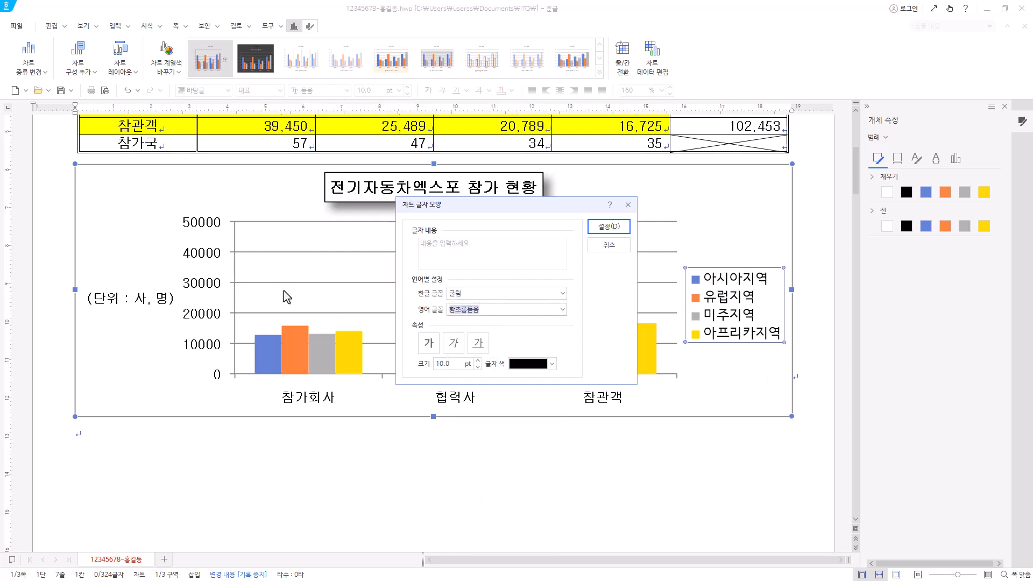
text(굴)
click(467, 325)
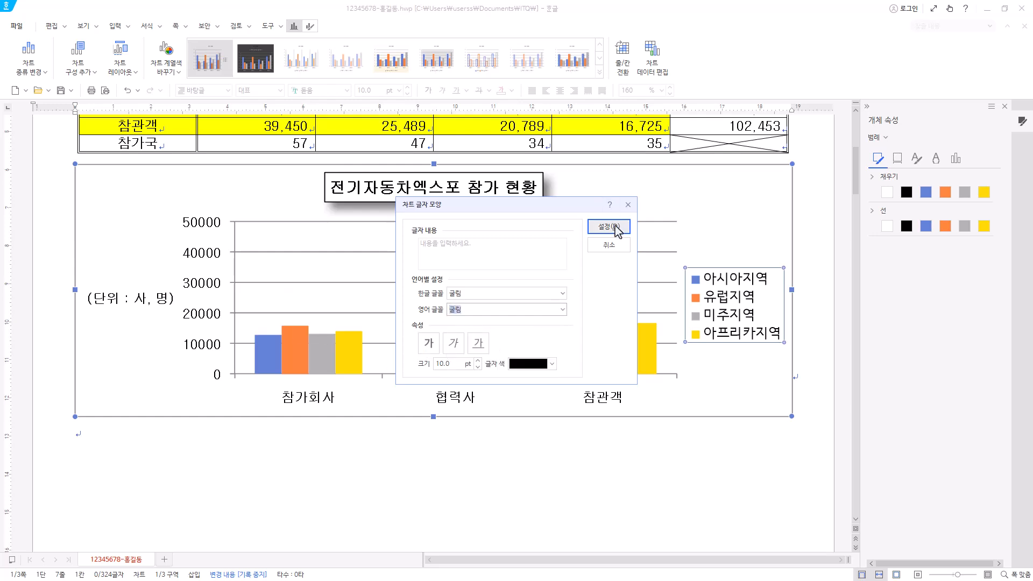
click(613, 227)
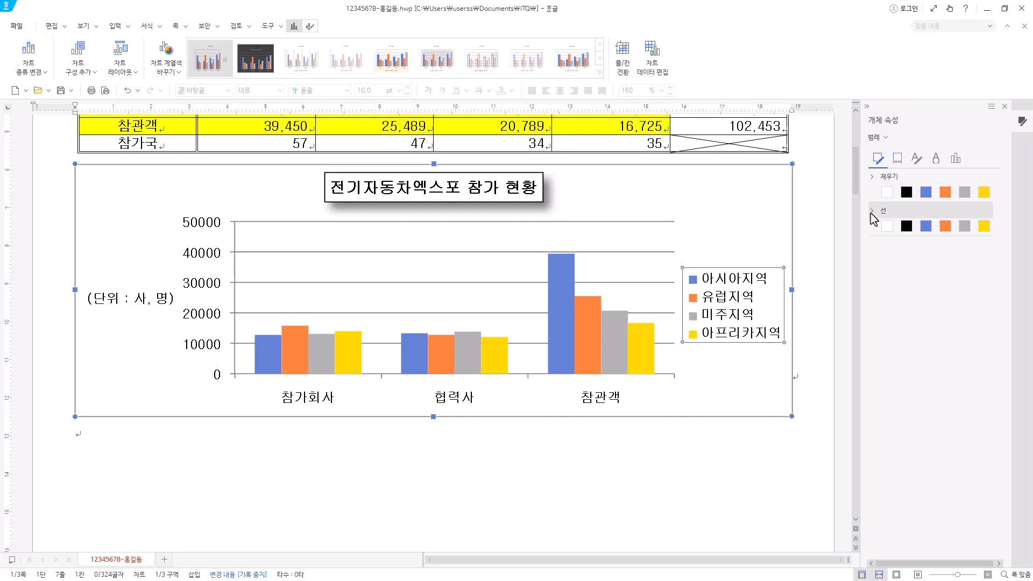
click(911, 229)
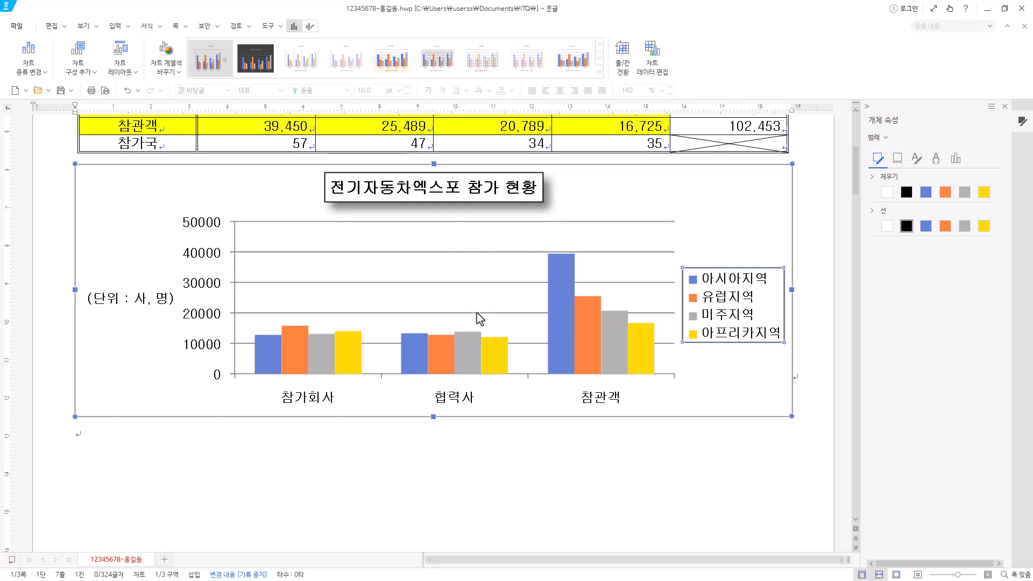
Step: Delete the chart's value axis major gridlines and set the value axis major tick marks (주 눈금) to none (없음)
click(486, 284)
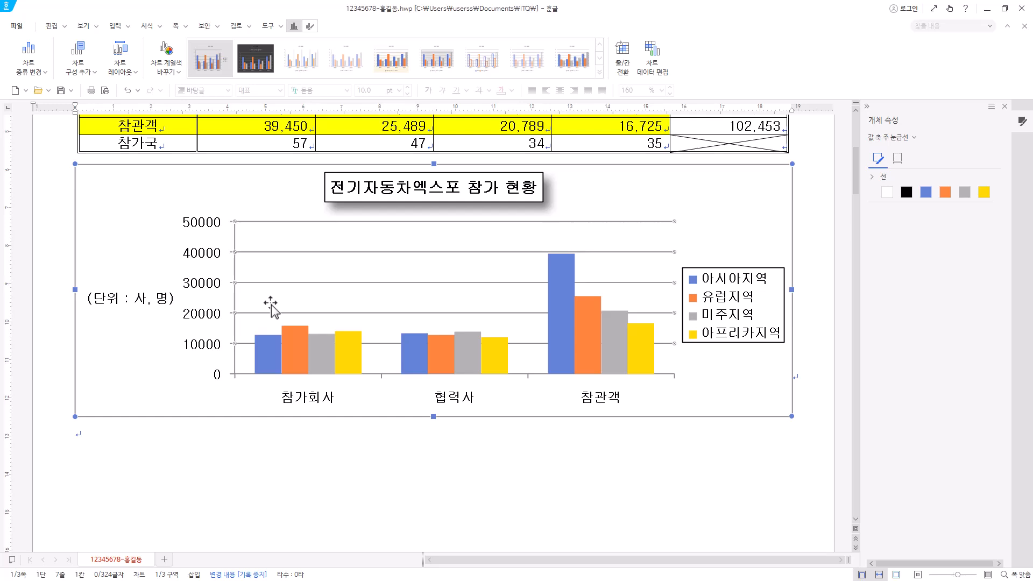
key(Delete)
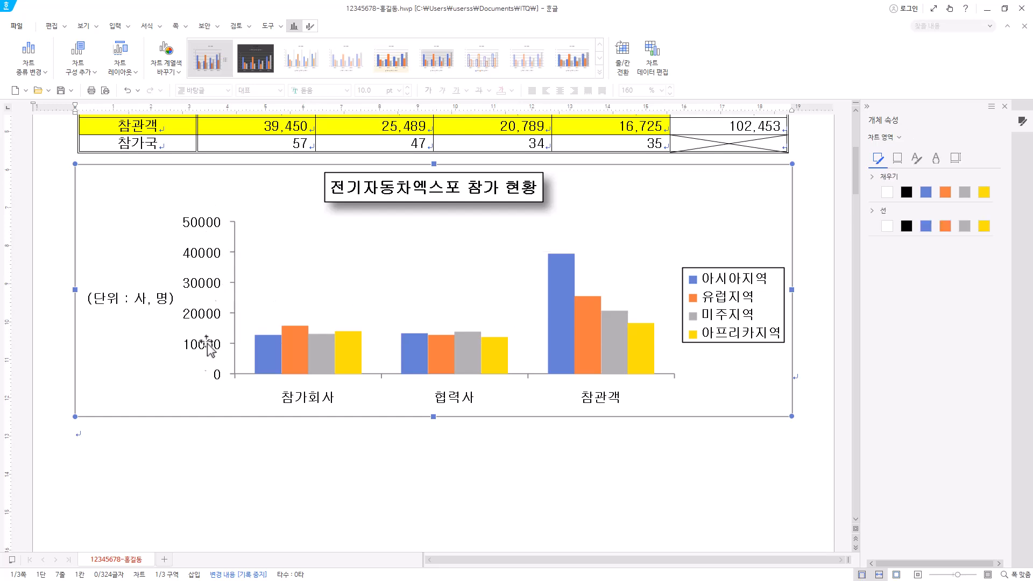
click(232, 283)
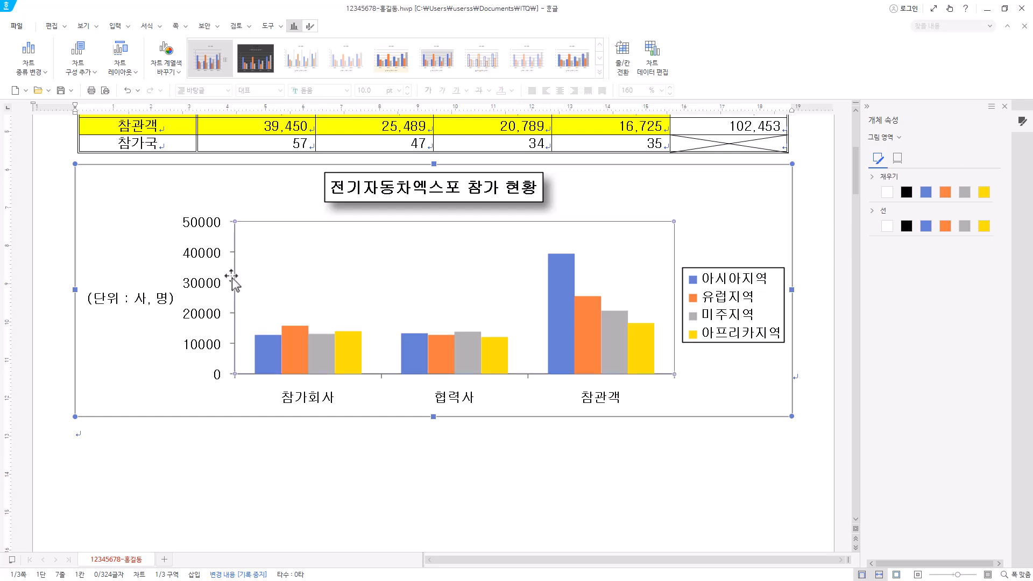
click(219, 282)
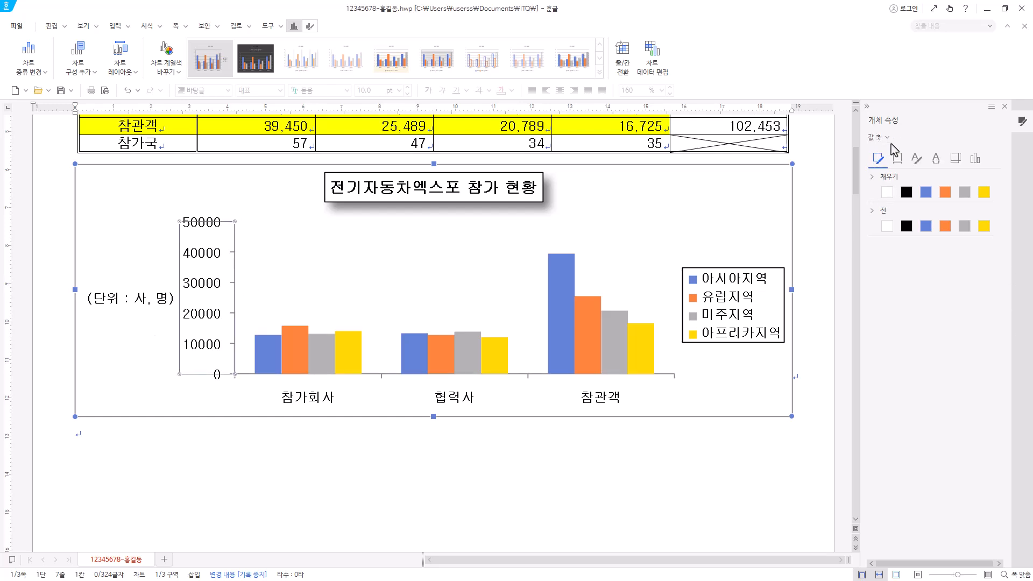
click(976, 159)
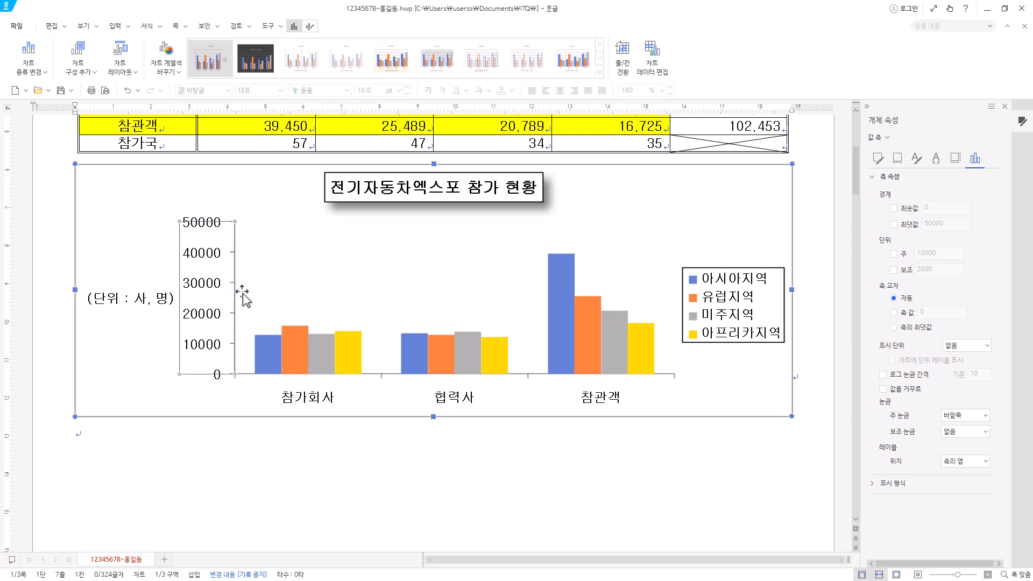
click(894, 225)
click(894, 209)
click(985, 417)
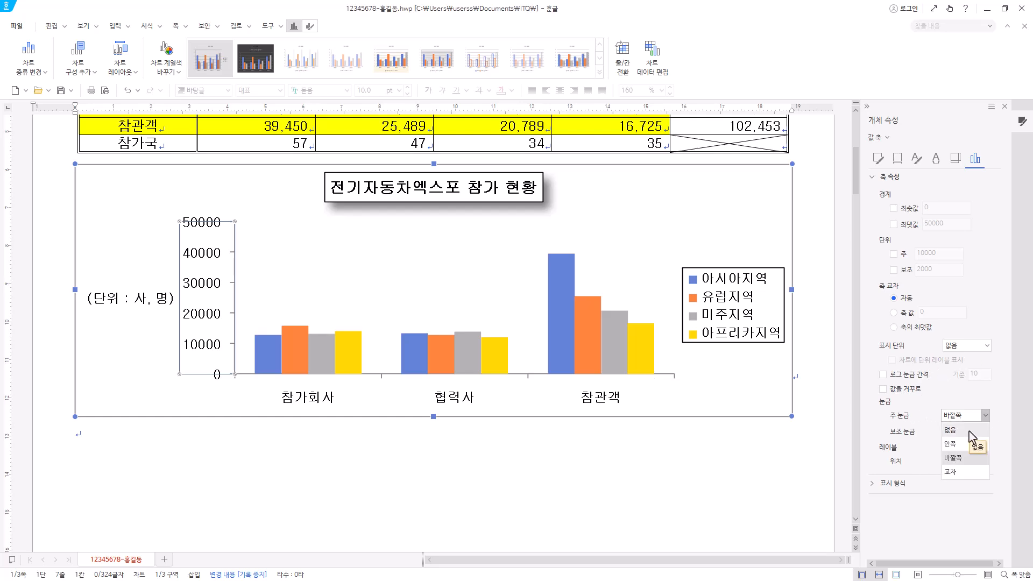
click(969, 431)
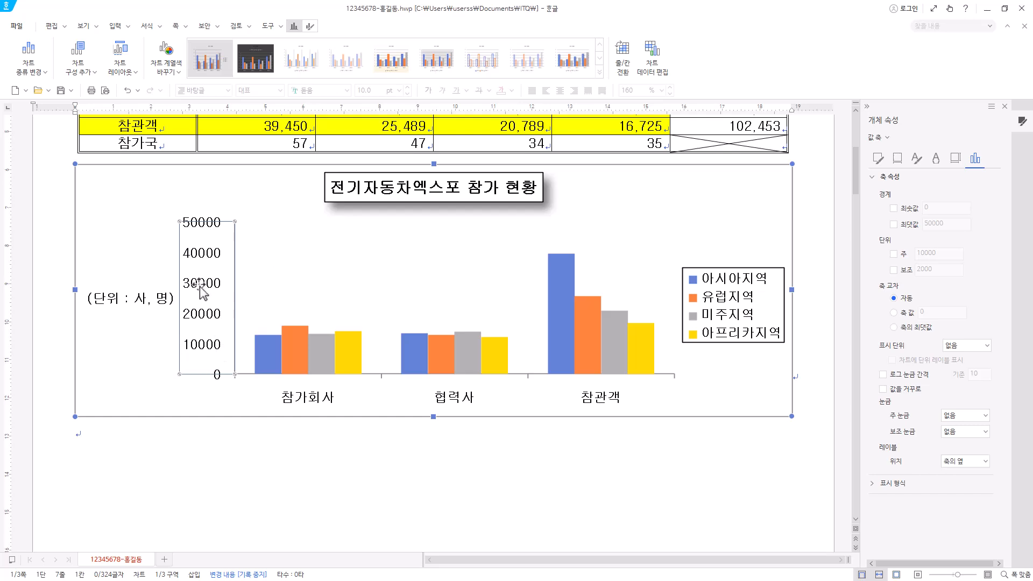
Step: Try the accounting (회계) number format with no currency symbol (없음) on the value axis labels
scroll(207, 288, down, 2)
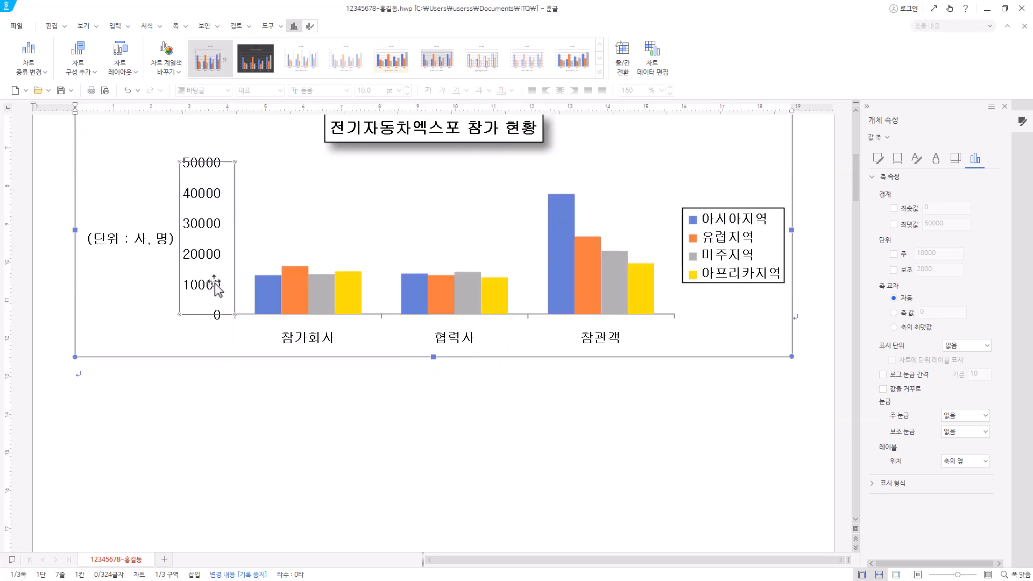
click(873, 483)
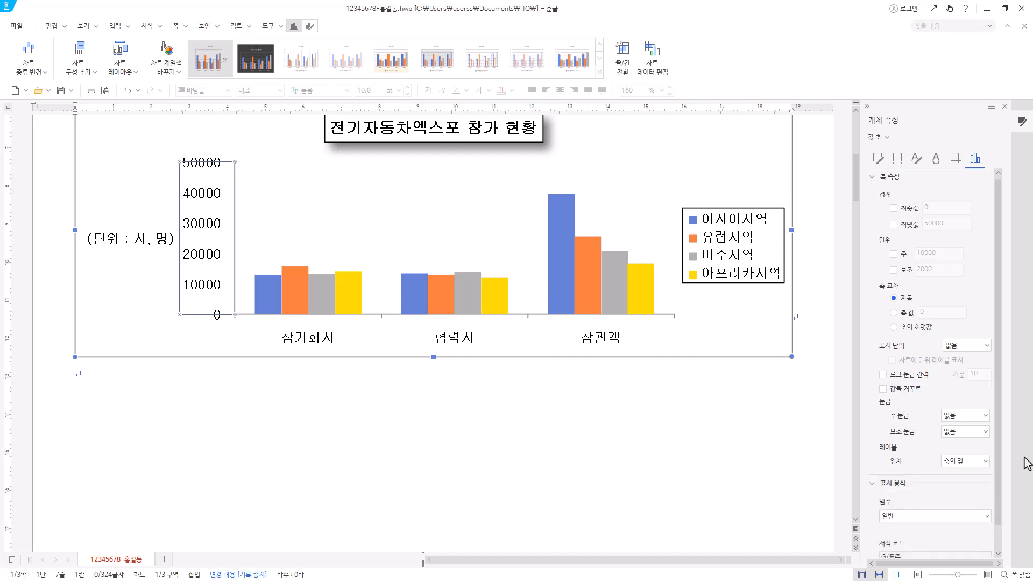
scroll(949, 490, down, 1)
click(948, 491)
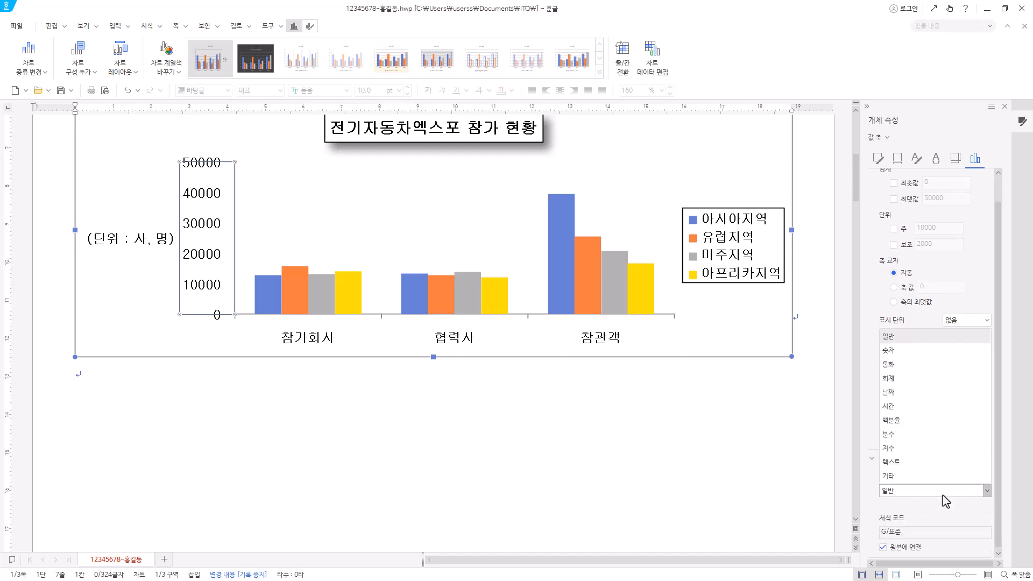
click(913, 389)
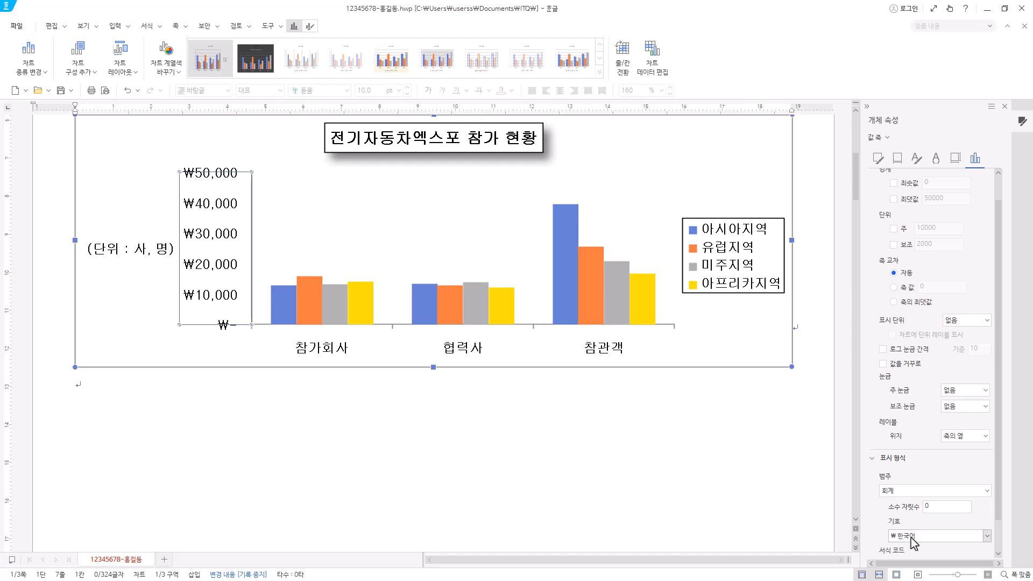
click(915, 536)
scroll(923, 301, up, 2)
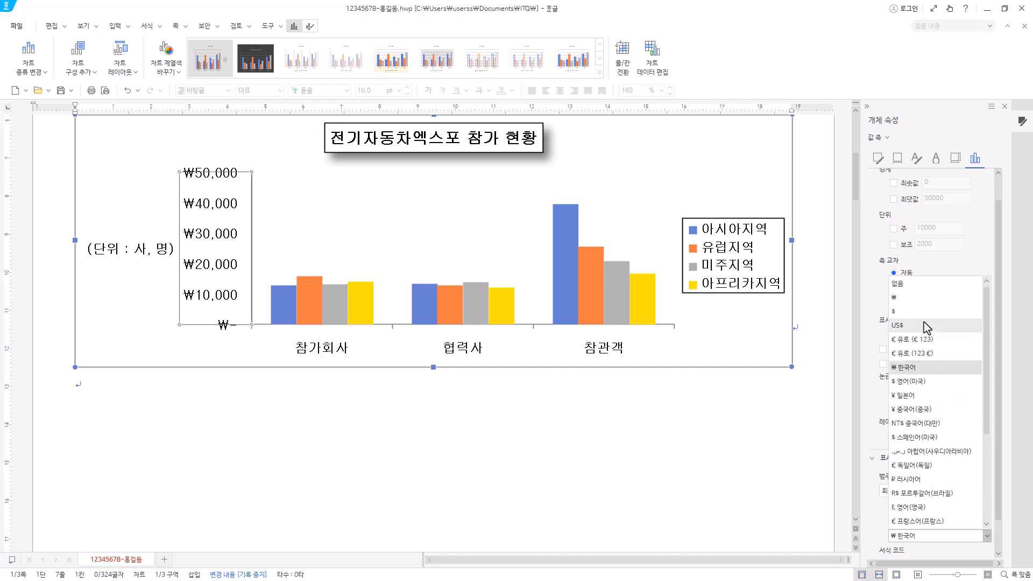
click(924, 284)
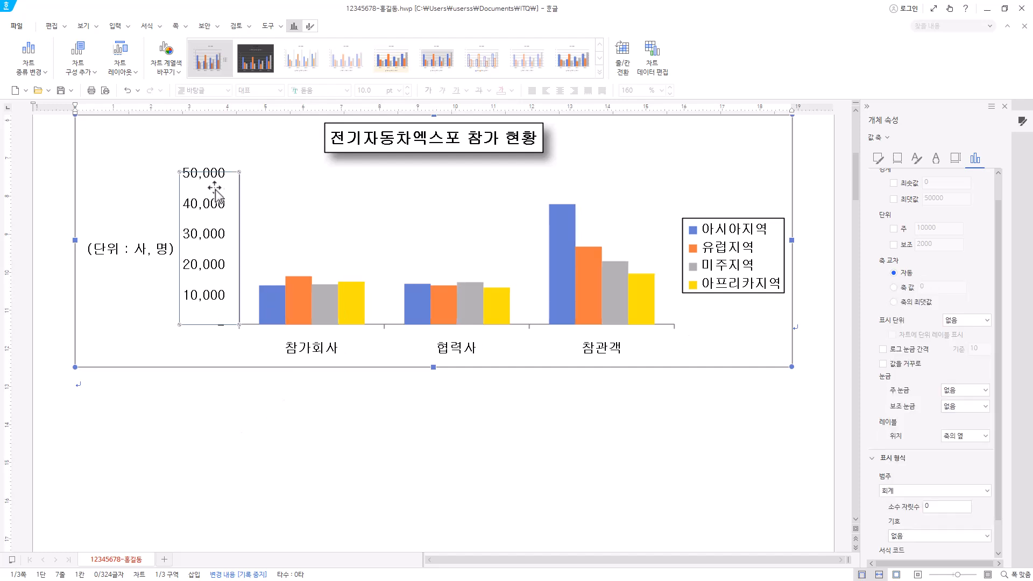
click(254, 329)
click(220, 323)
Step: Return the value axis labels to the general (일반) number format and deselect the axis
click(932, 490)
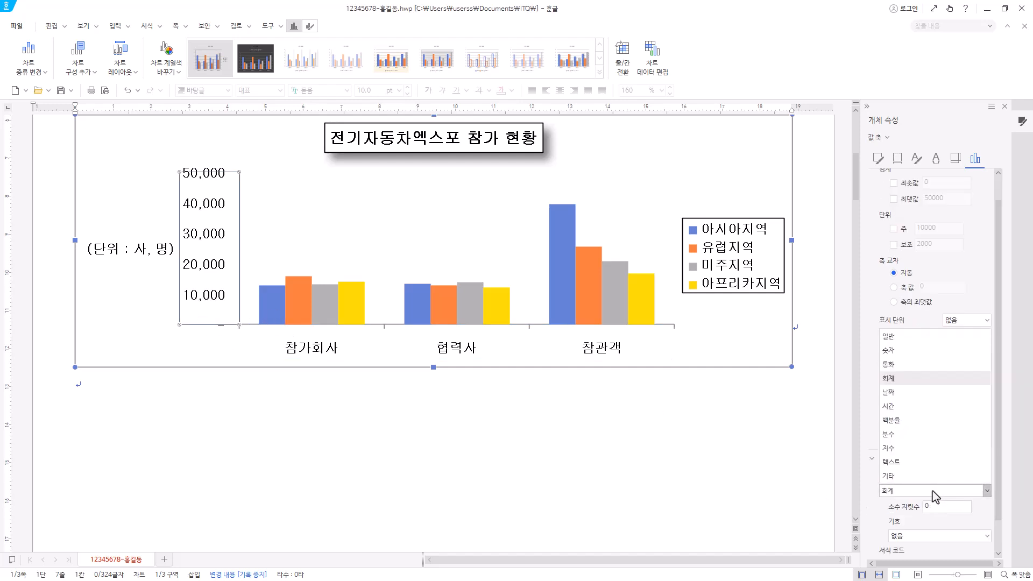
click(918, 351)
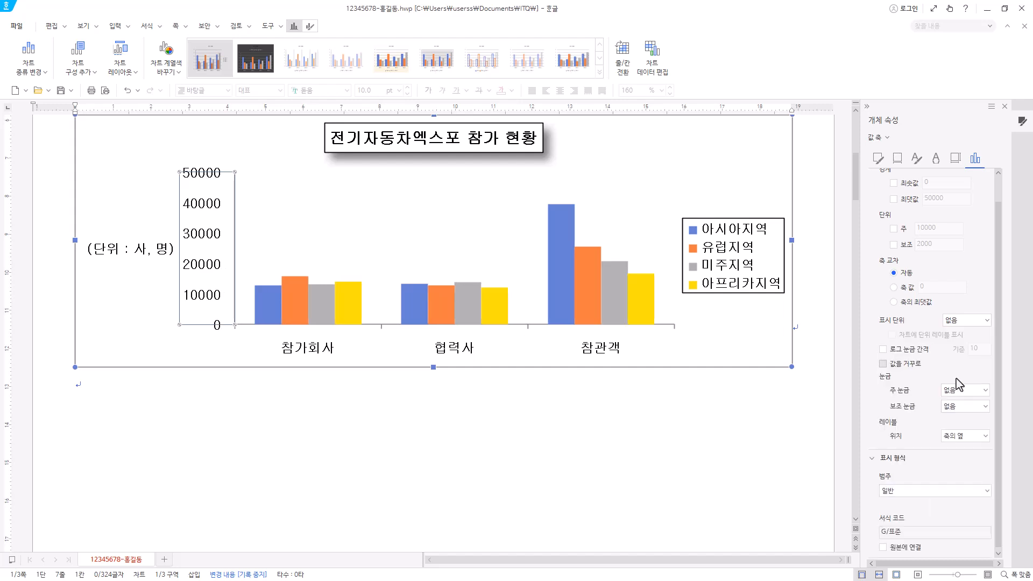
click(310, 356)
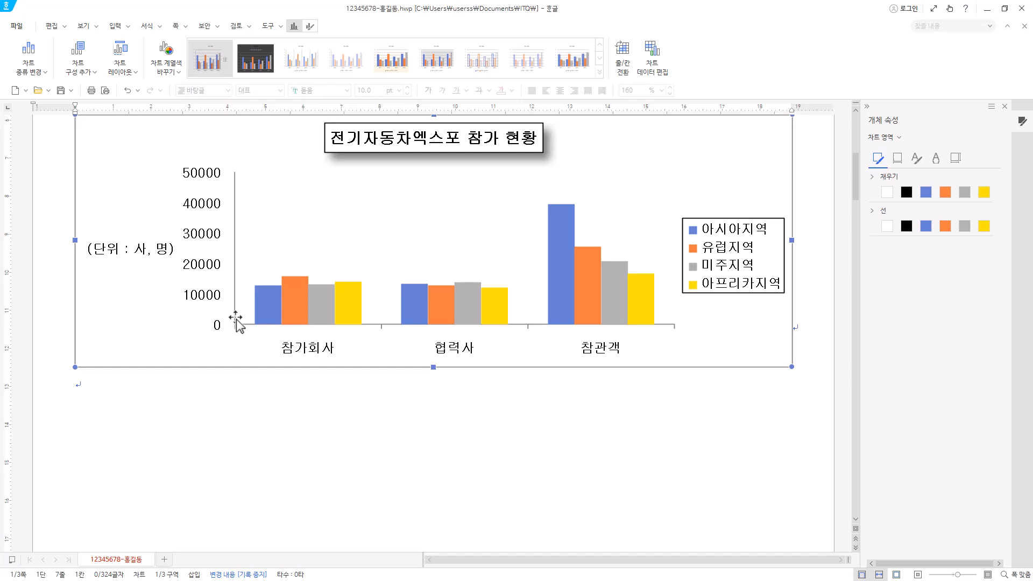
Step: Enter an indented "(1)" followed by a space on the line below item 3 on the second page
scroll(325, 461, down, 5)
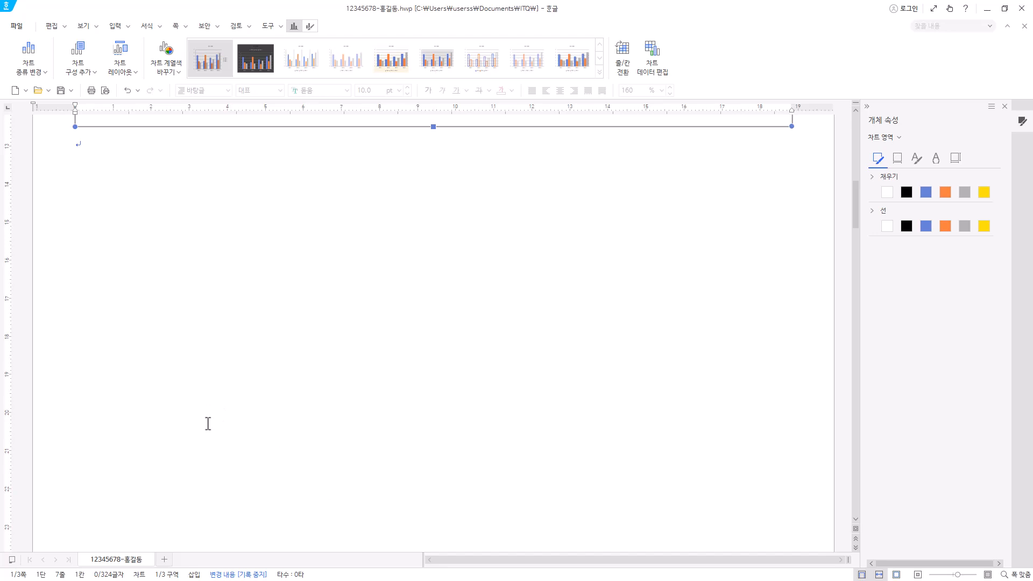
scroll(244, 332, down, 6)
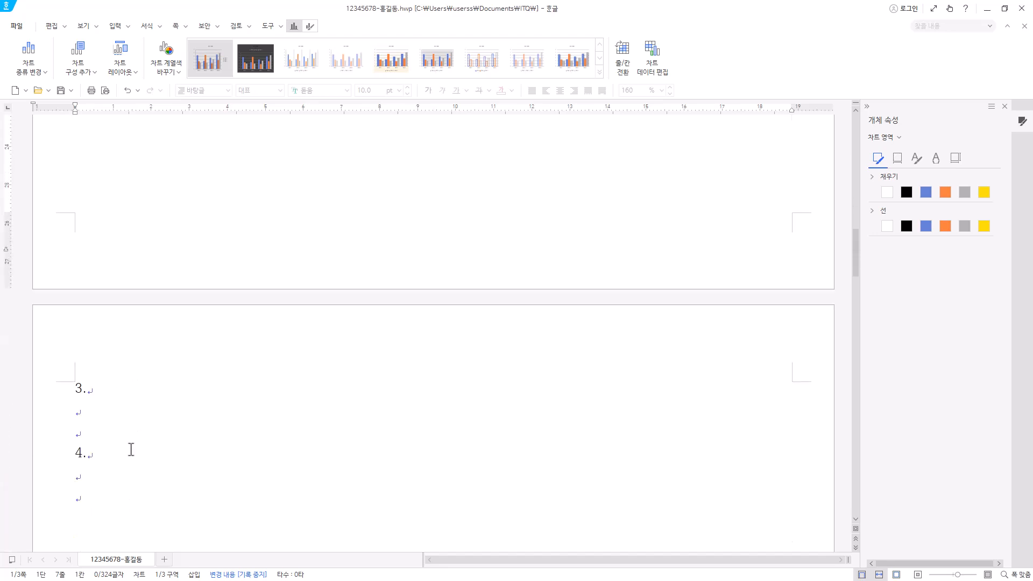
scroll(133, 430, down, 1)
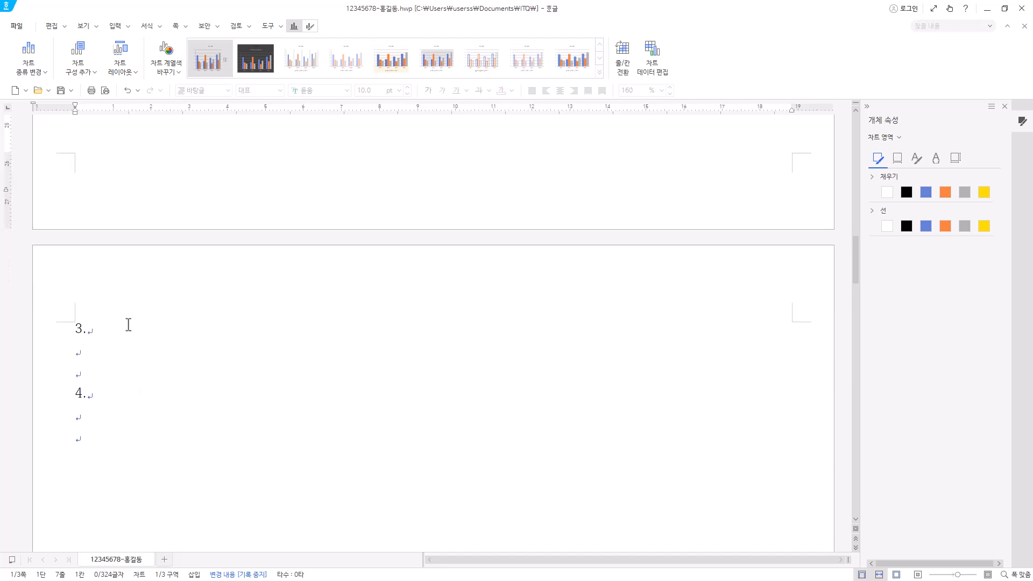
click(128, 324)
click(93, 351)
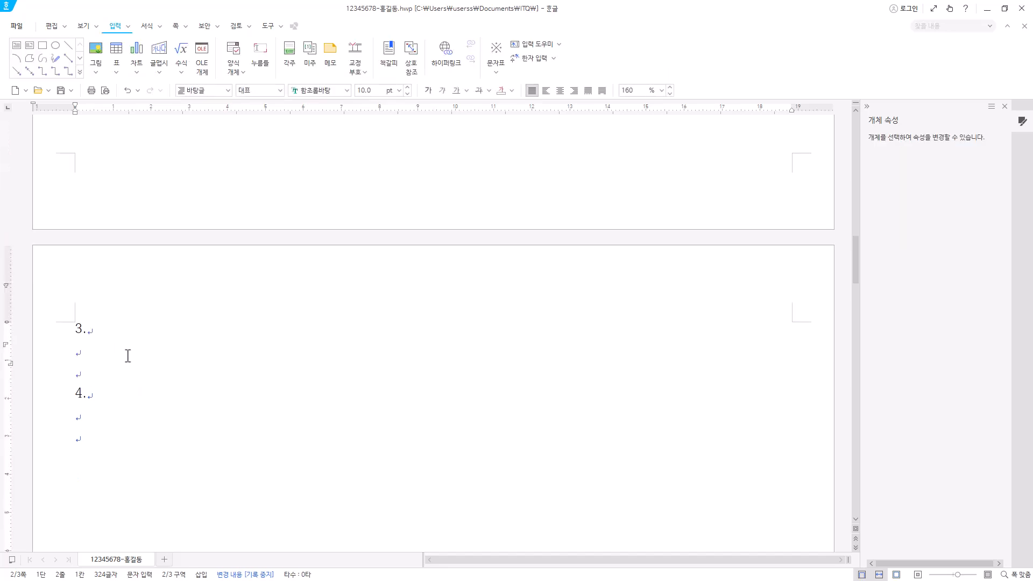
text((1))
click(75, 349)
key(BackSpace)
key(BackSpace)
scroll(169, 338, down, 1)
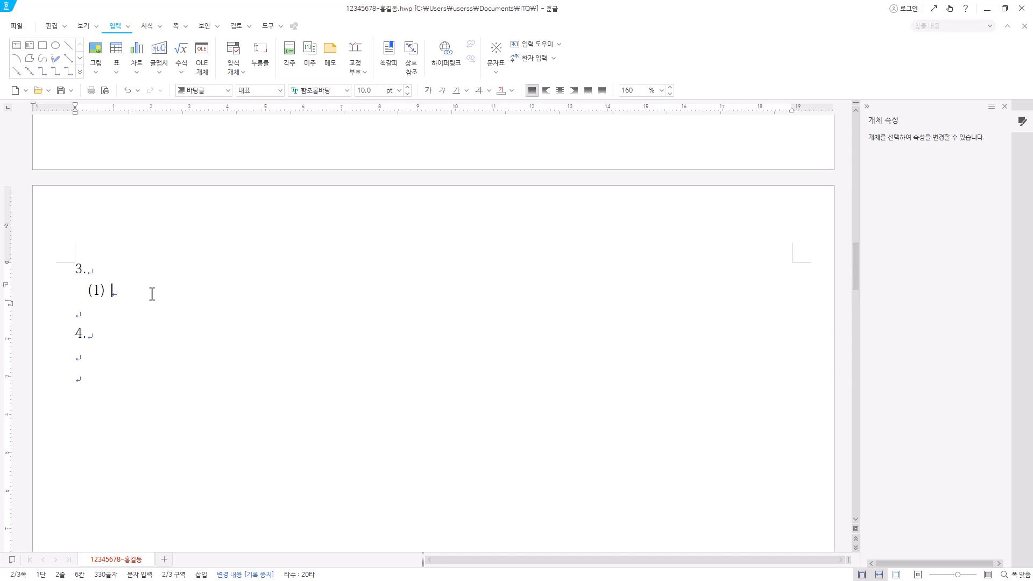
key(Hangul)
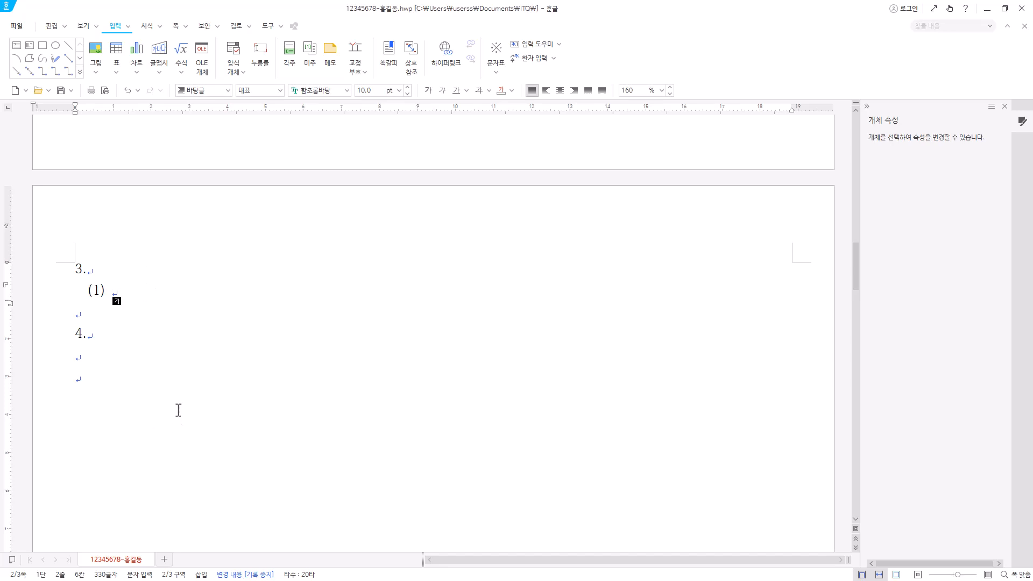
Step: Open the equation editor for a new equation after "(1)", restore its window from full screen and move it over the document
click(182, 54)
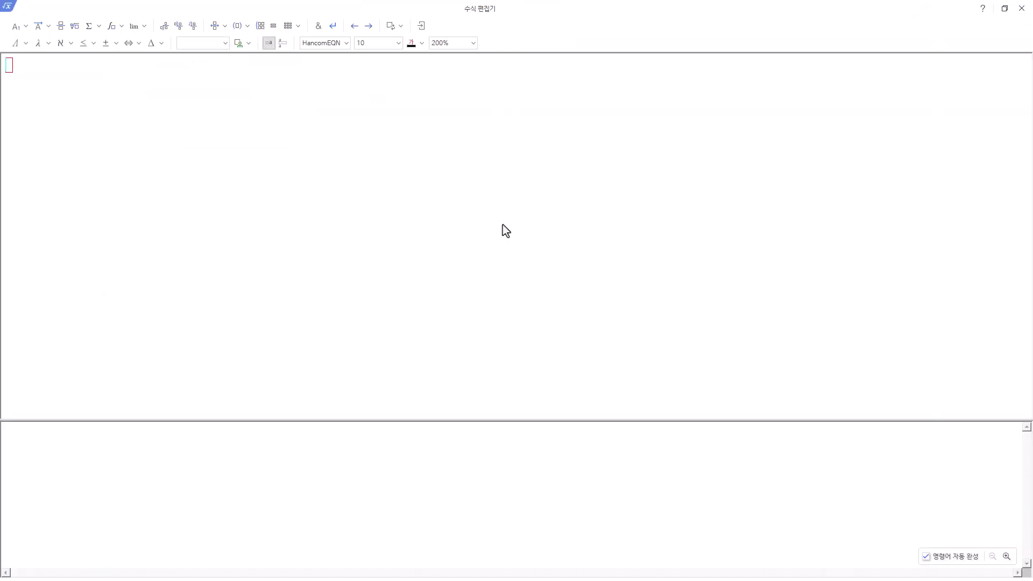
click(1004, 8)
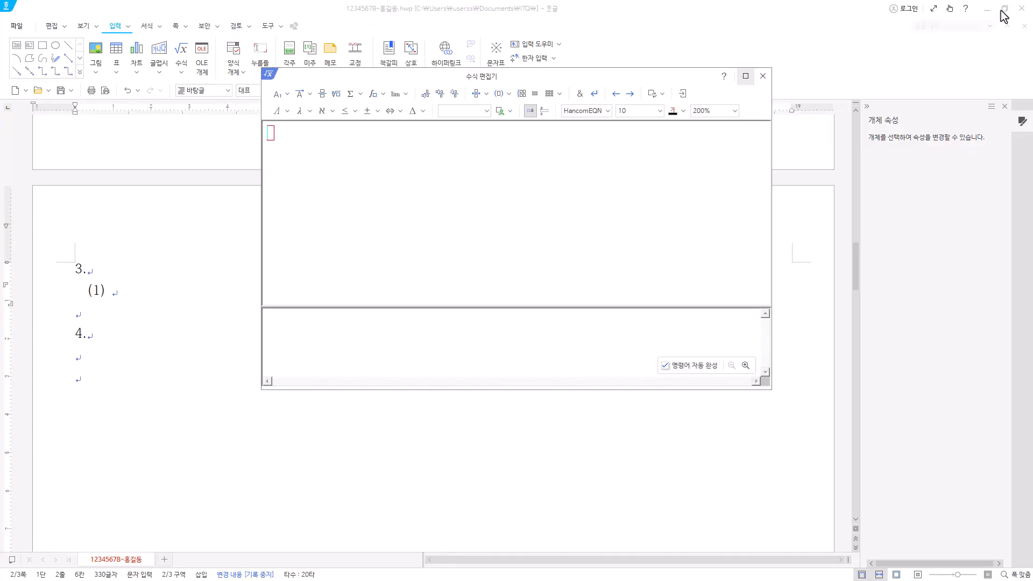
drag(519, 92, 451, 162)
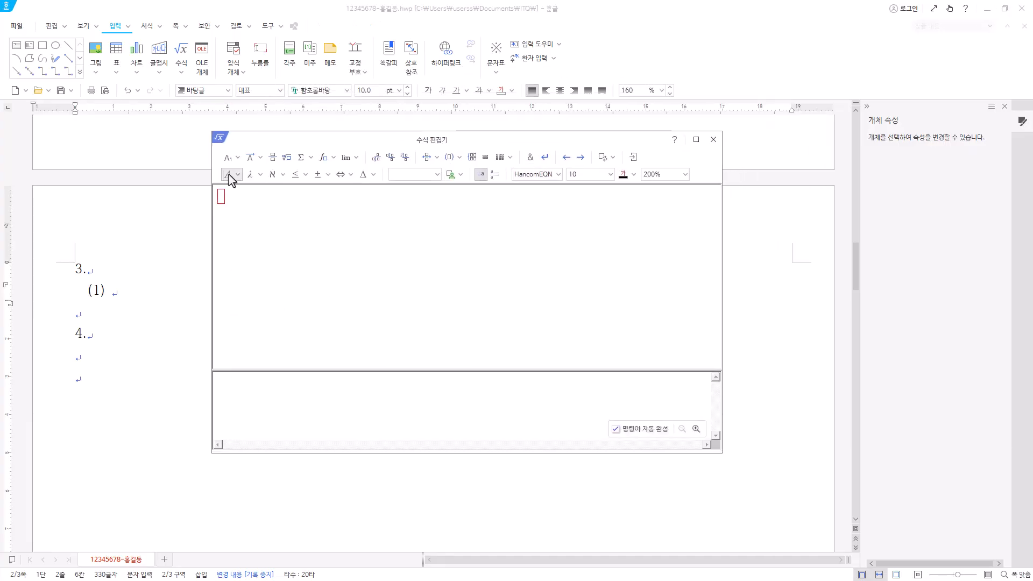
click(233, 158)
click(261, 157)
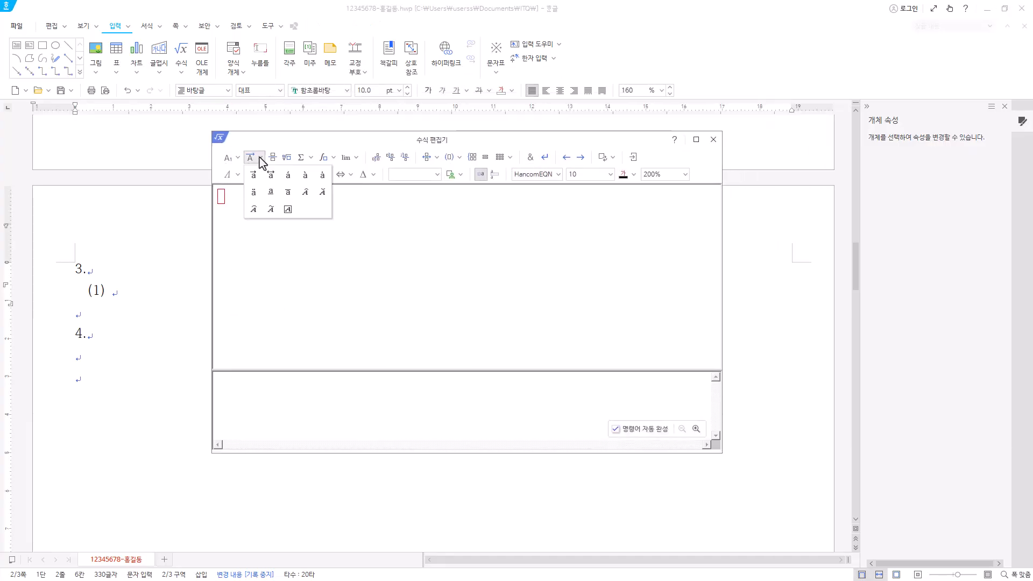
click(271, 224)
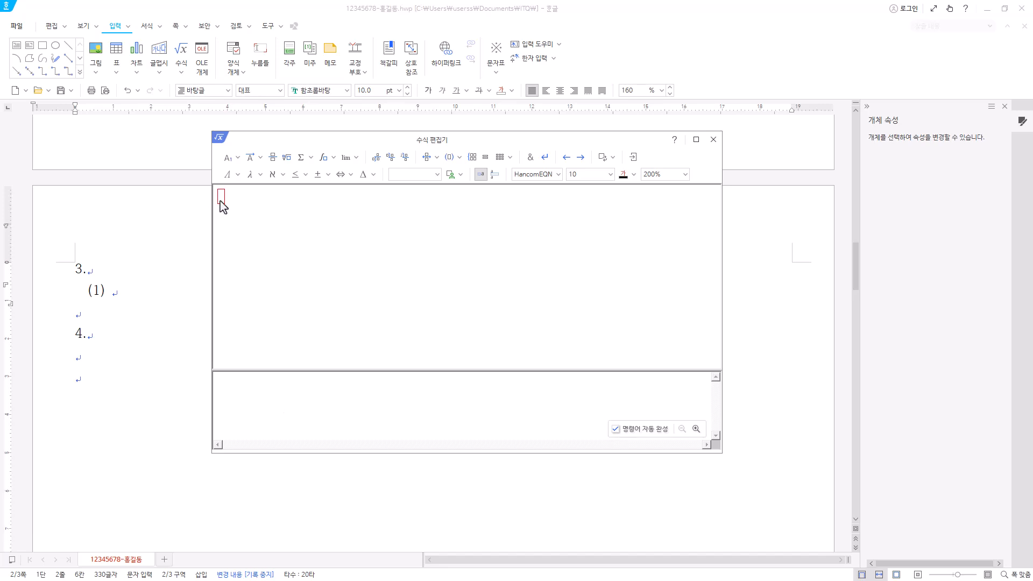
click(303, 159)
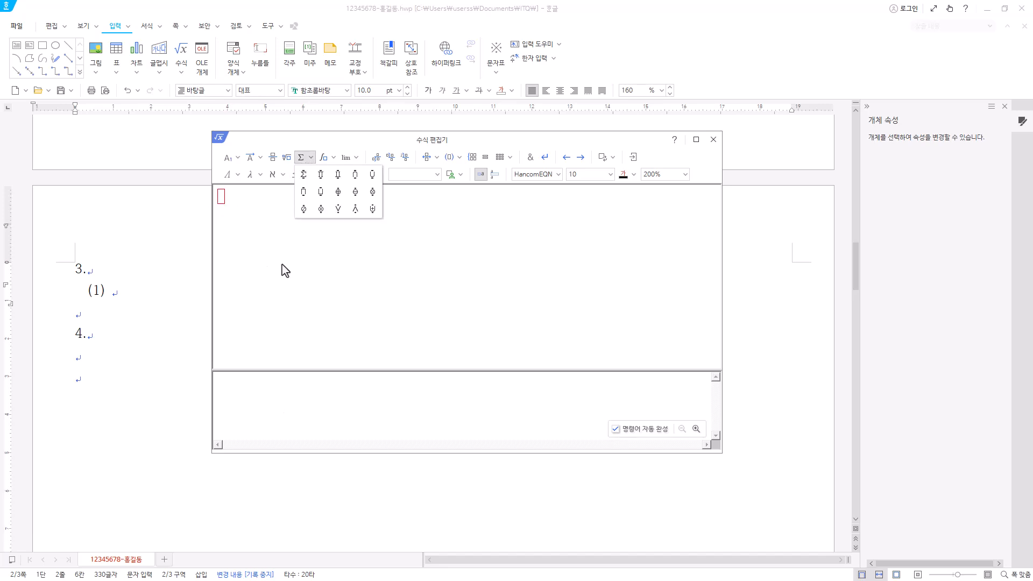
Step: Insert a summation symbol with lower limit k=1 and upper limit n in the equation
click(303, 175)
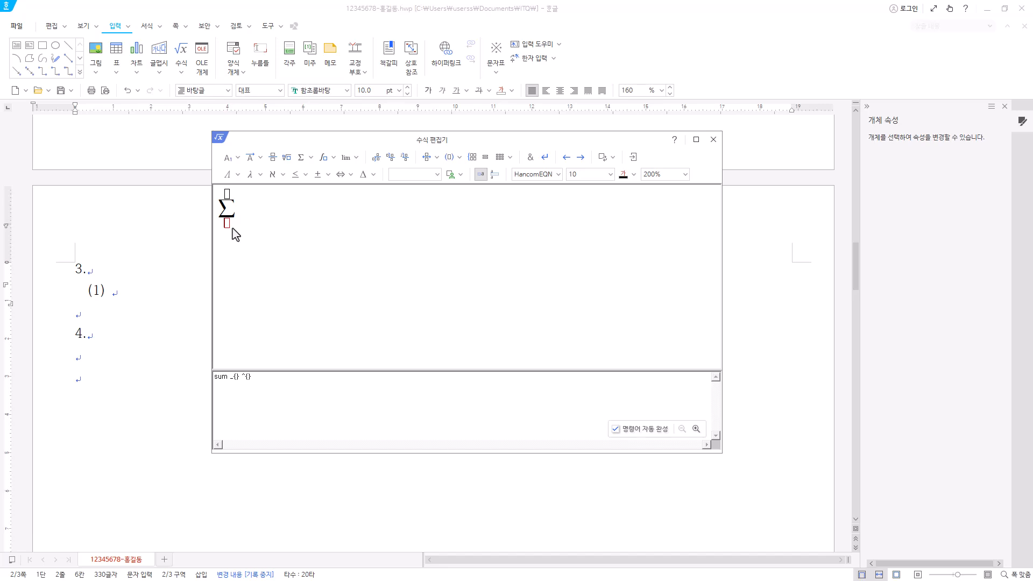
text(k=1)
click(228, 195)
text(n)
Step: Add k with the superscript 2 as the term after the summation symbol
text(k)
key(BackSpace)
key(Right)
text(k)
click(238, 161)
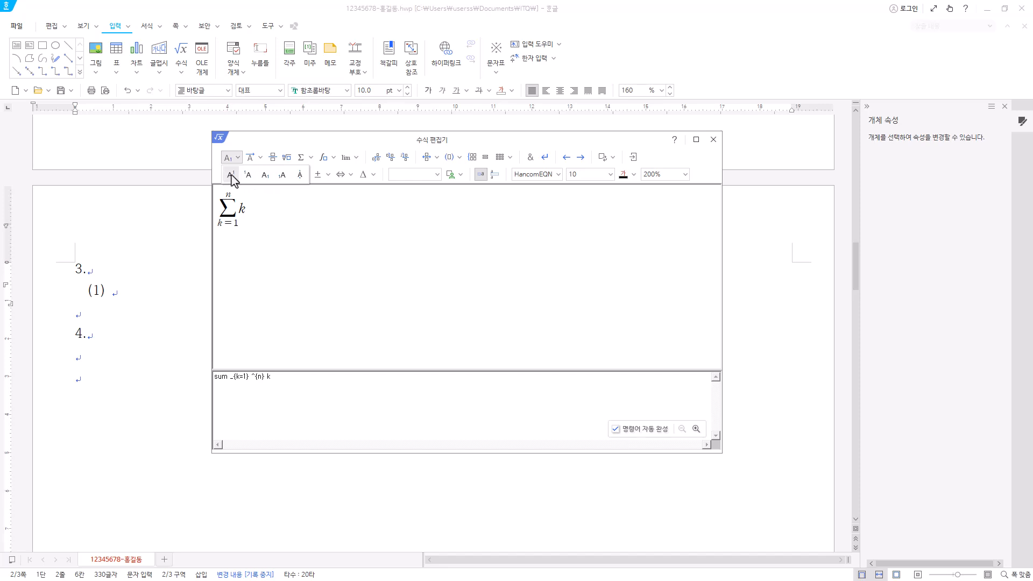
click(231, 176)
text(2)
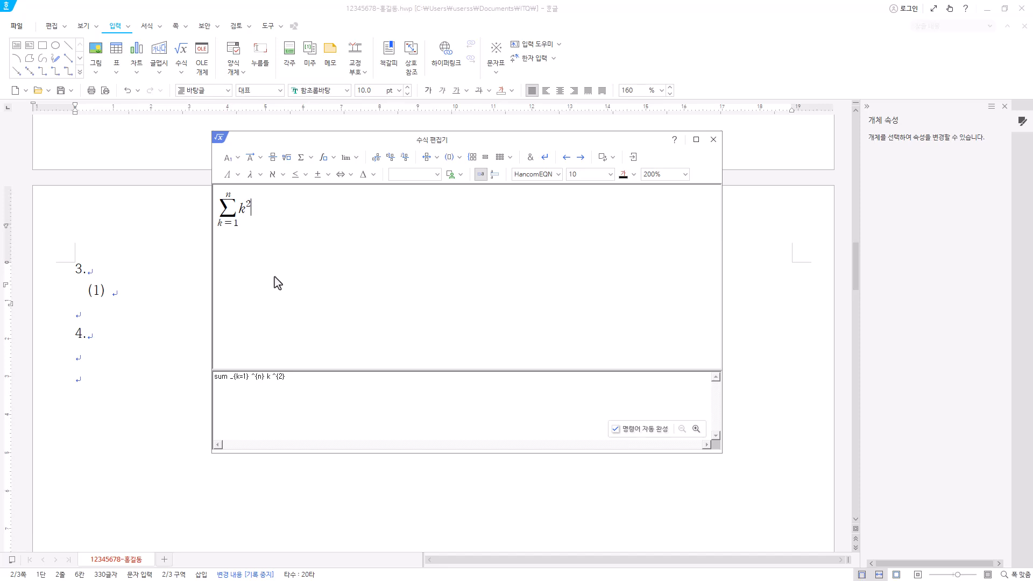
Step: Continue the equation after k² with an equals sign, the fraction 1/6 and (n+1)(2n+1)
key(Right)
text(=)
click(273, 157)
text(1)
text(6)
text((n+1)(2n+1))
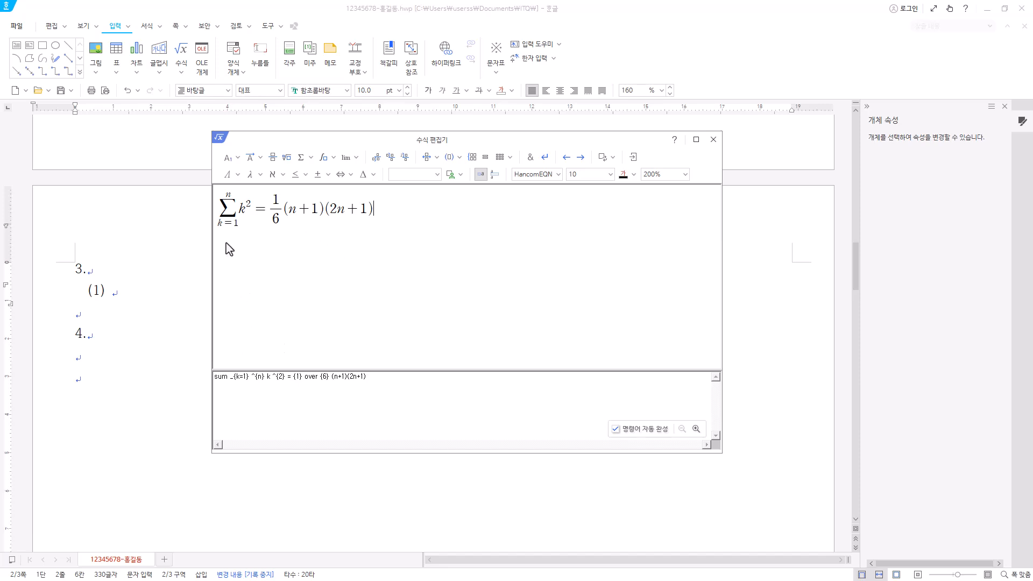
drag(414, 380, 55, 382)
click(247, 378)
drag(252, 369, 251, 370)
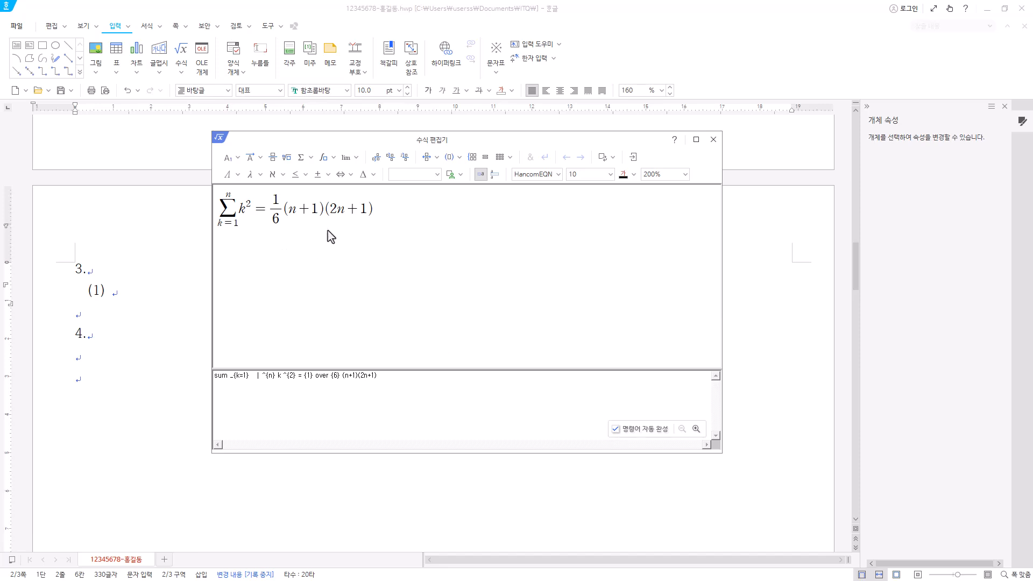
key(BackSpace)
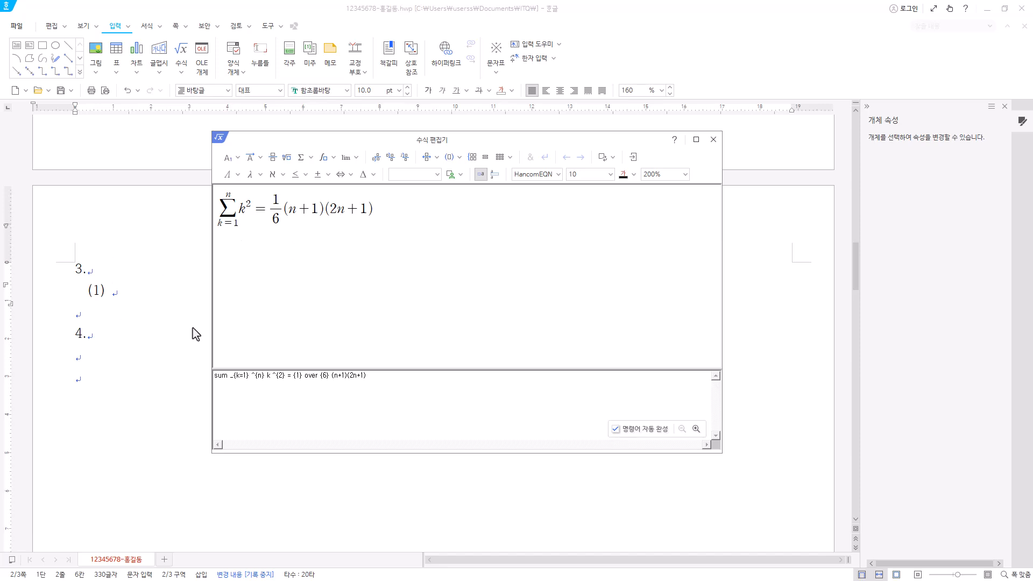
Step: Insert the finished equation into the document and enter "(2)" four tab stops further along the same line
click(635, 159)
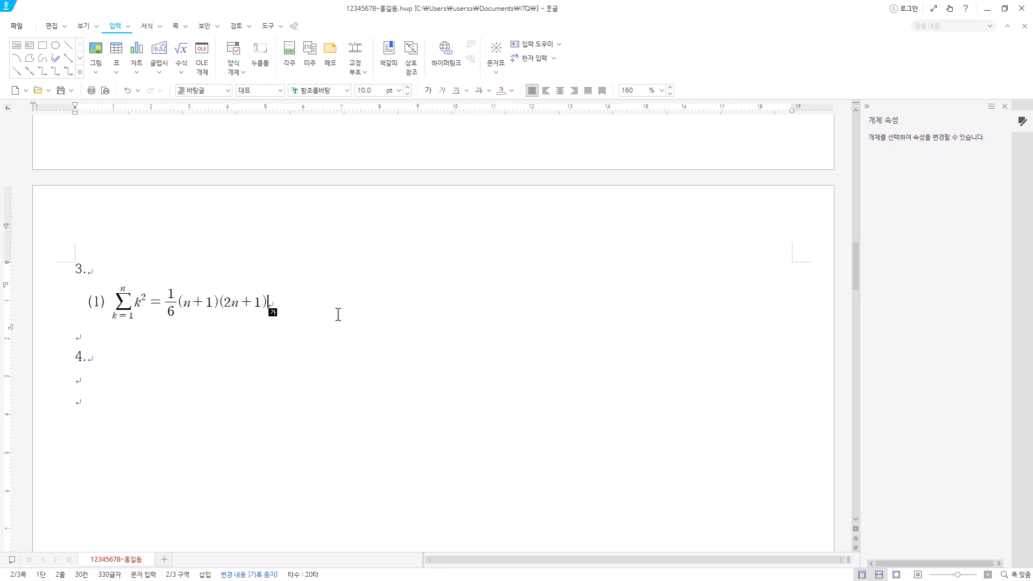
key(Tab)
key(Tab)
key(Tab)
key(Tab)
text((2))
Step: Start a new equation after "(2)" with a fraction of k subscript x over 2h
click(182, 54)
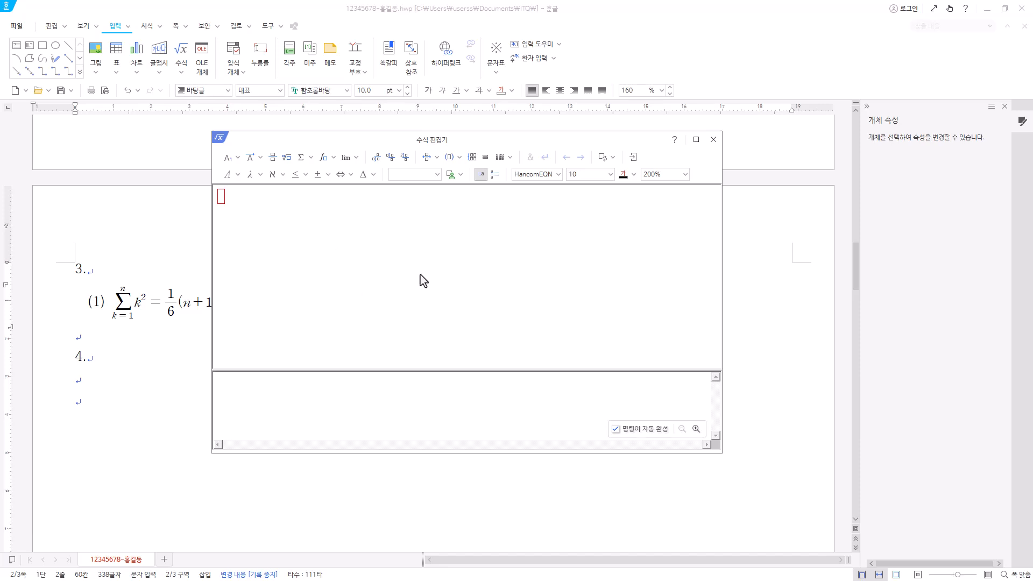
click(273, 157)
text(k} over { })
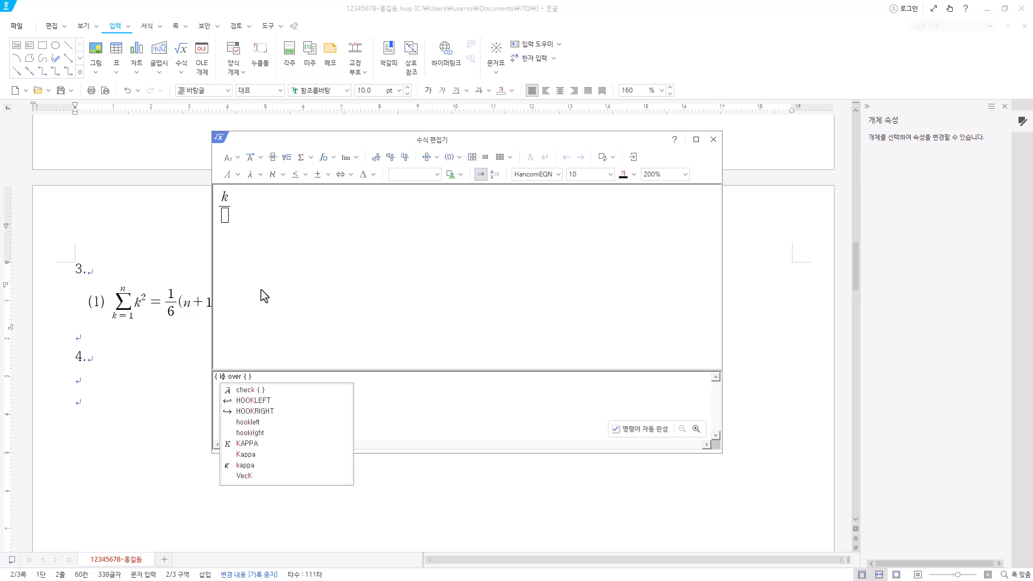
click(229, 161)
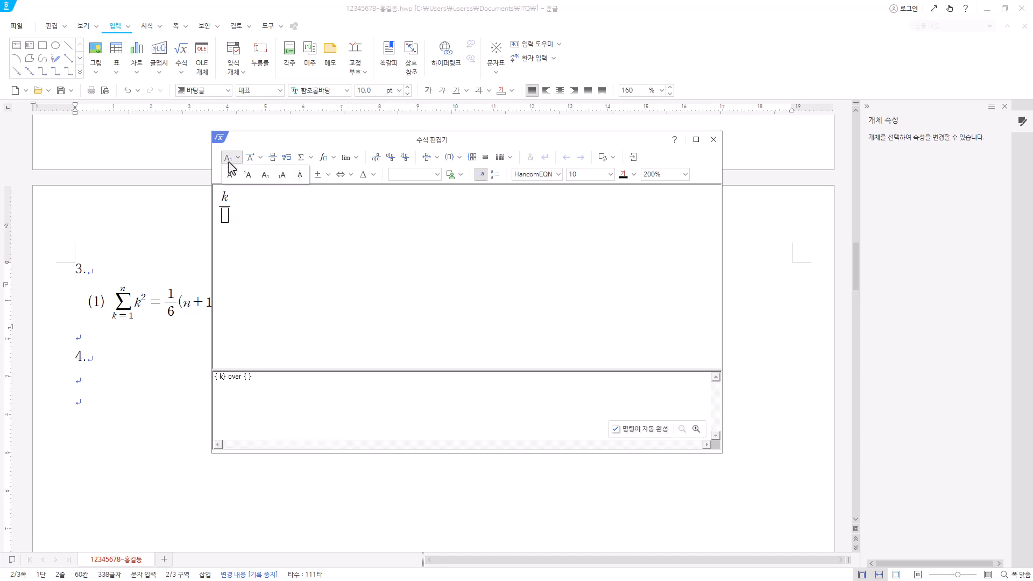
click(266, 175)
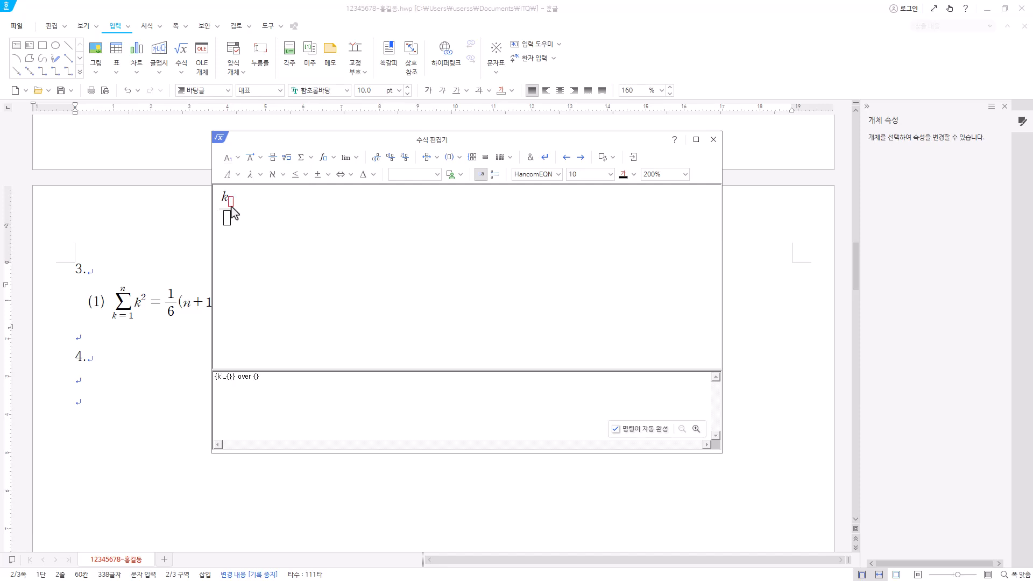
text(x)
click(228, 219)
text(2h)
Step: Add a multiplication sign × after the fraction, followed by (-2mk with the subscript x
click(328, 175)
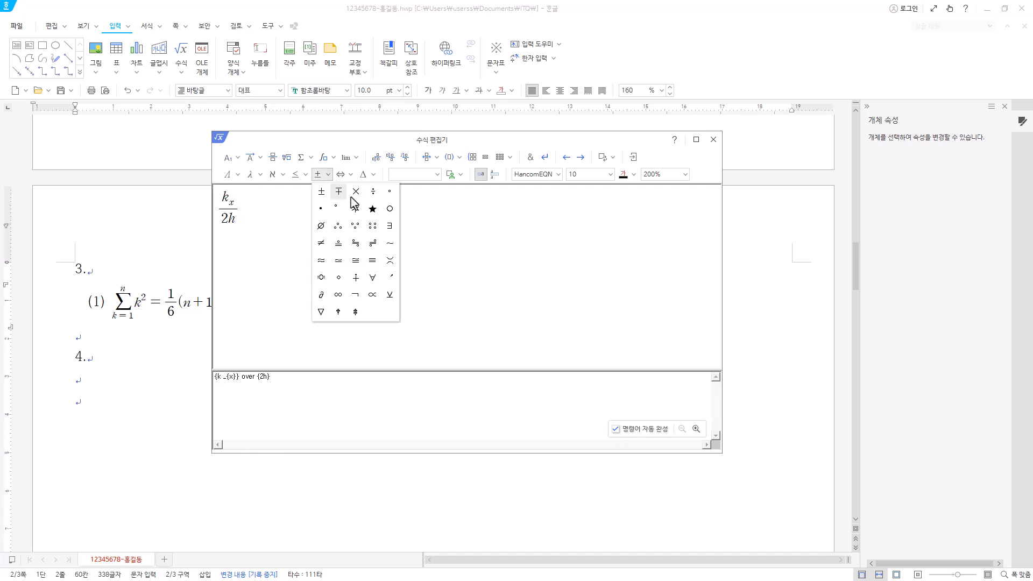
click(359, 196)
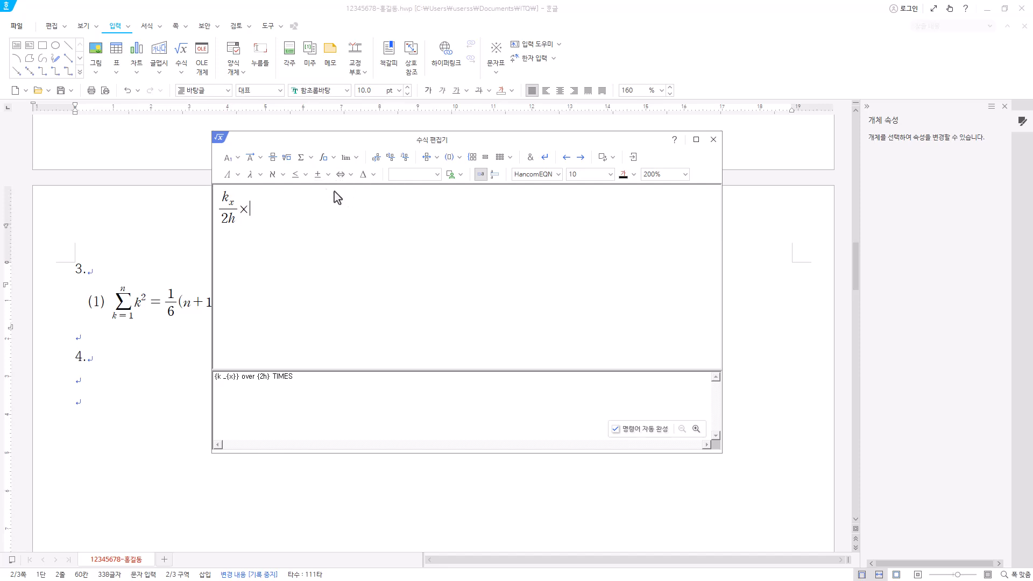
text((-2mk)
click(232, 157)
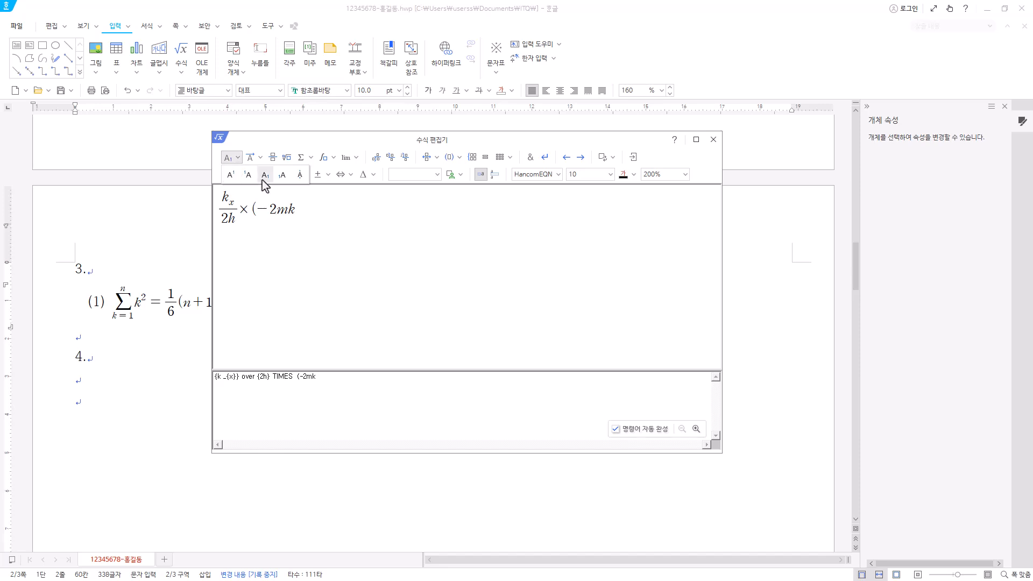
click(265, 175)
text(x} )
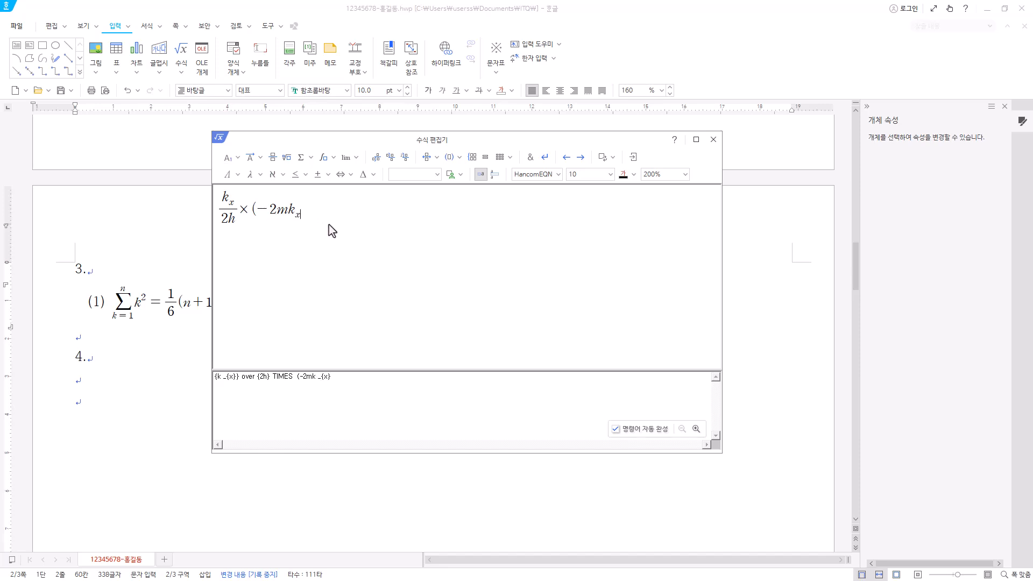
Step: Complete the equation with ")=-" and the fraction mk² over h, and insert it into the document
text()=-)
click(273, 156)
text(mk ^{2}} over {h})
click(236, 162)
text(2}} over {h})
click(349, 219)
text(h)
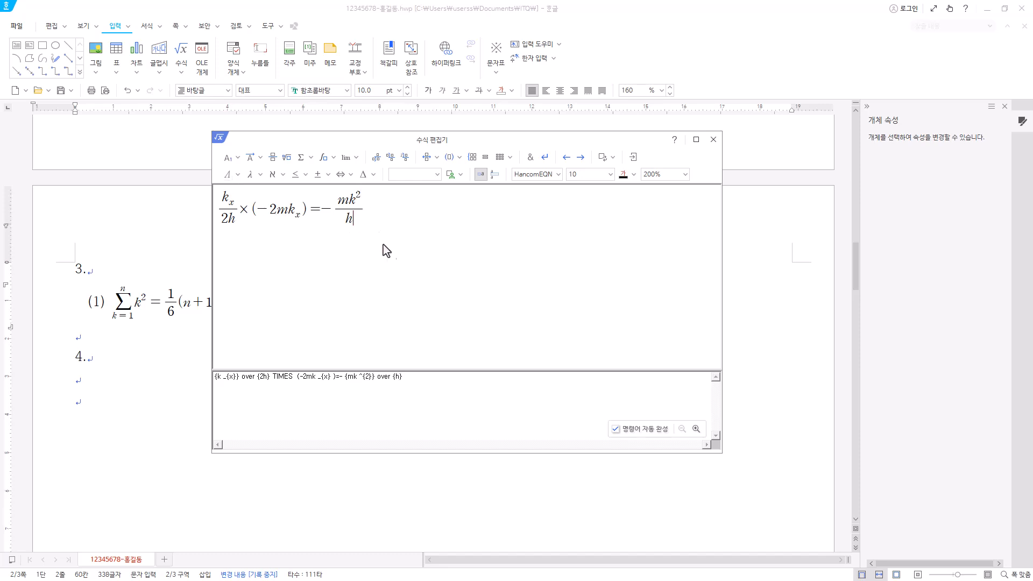
click(633, 157)
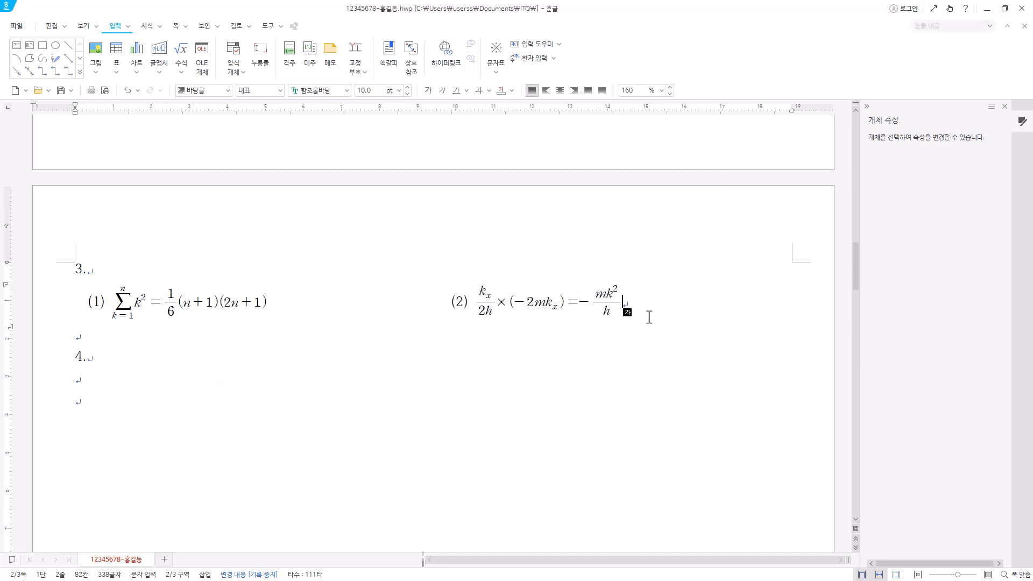
Step: Place the cursor on the blank line below item 4
scroll(108, 301, down, 1)
click(95, 315)
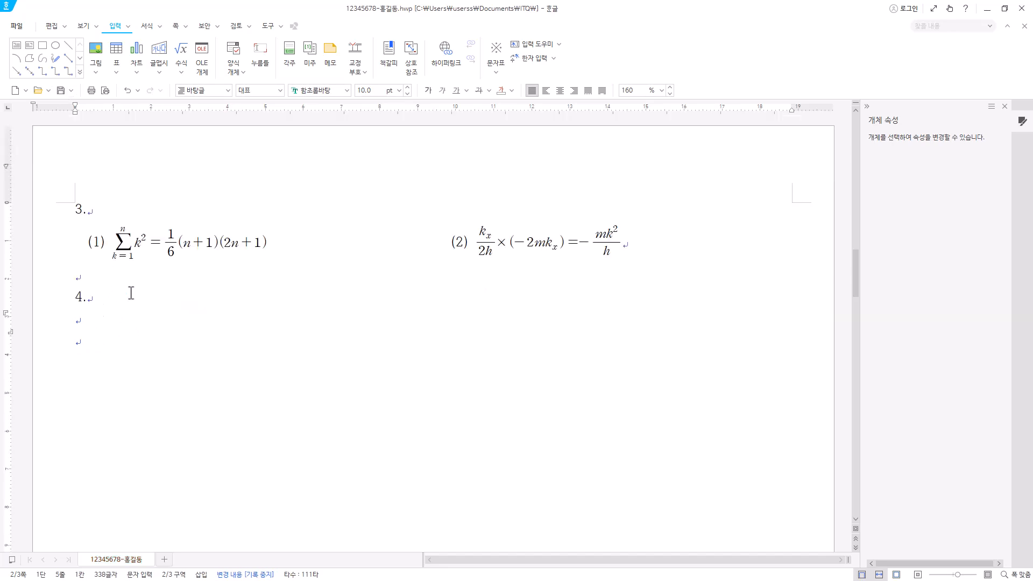
scroll(230, 320, down, 3)
scroll(230, 320, down, 11)
scroll(535, 364, down, 1)
scroll(535, 365, up, 14)
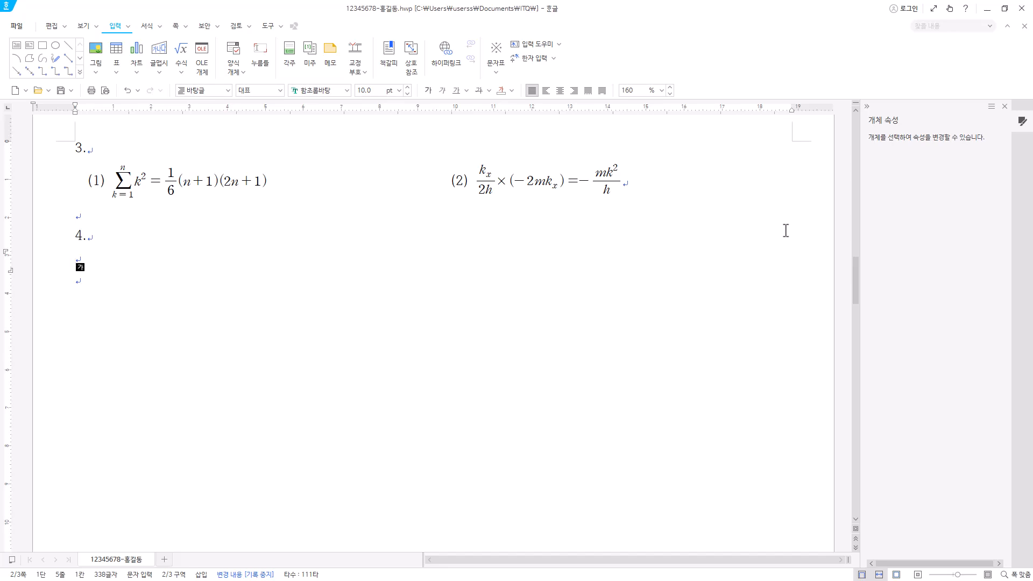
Step: Close the object properties pane and show the document's pages side by side, enlarged to 110%
click(1005, 107)
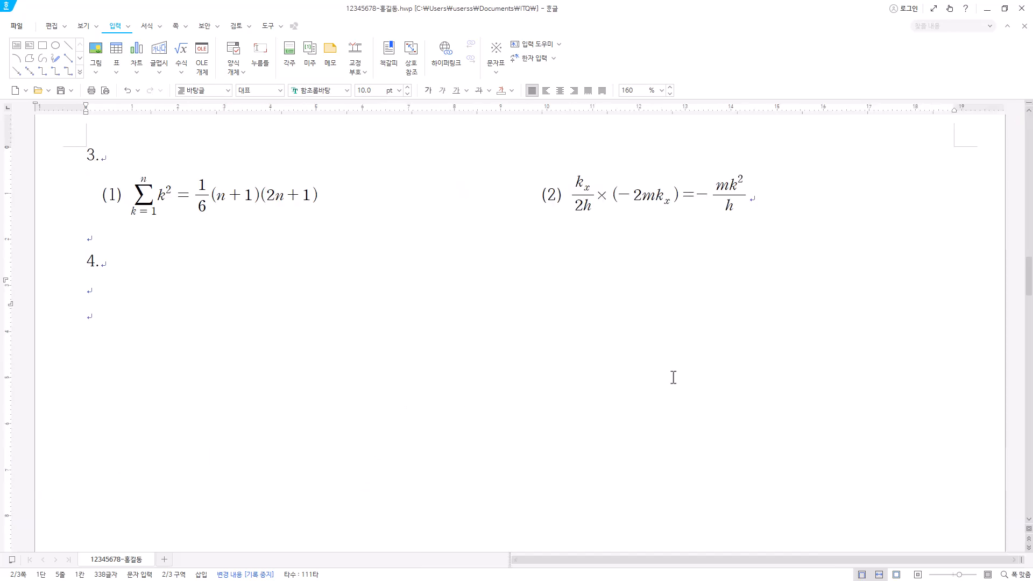
scroll(384, 485, down, 3)
scroll(589, 414, up, 2)
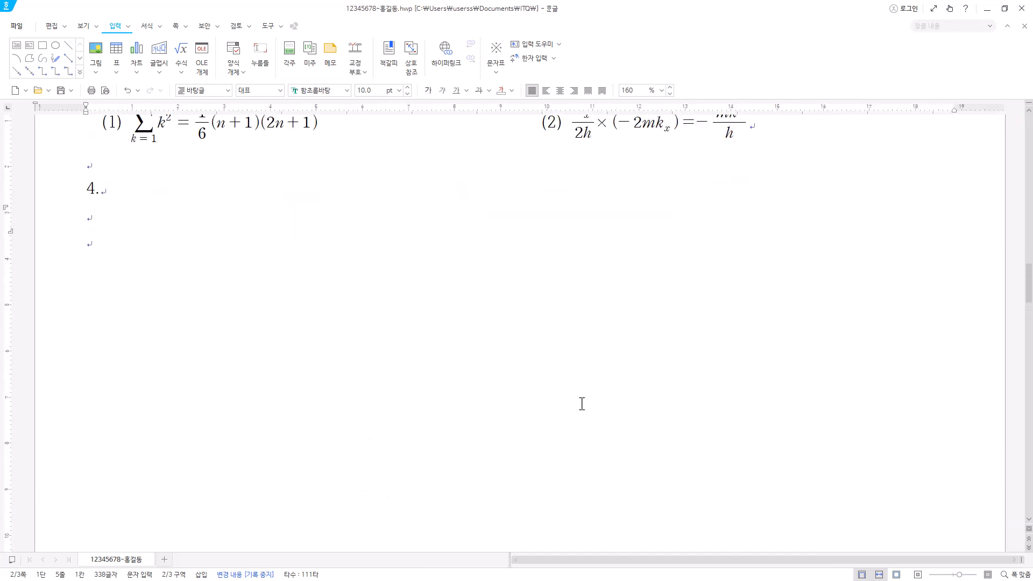
click(82, 26)
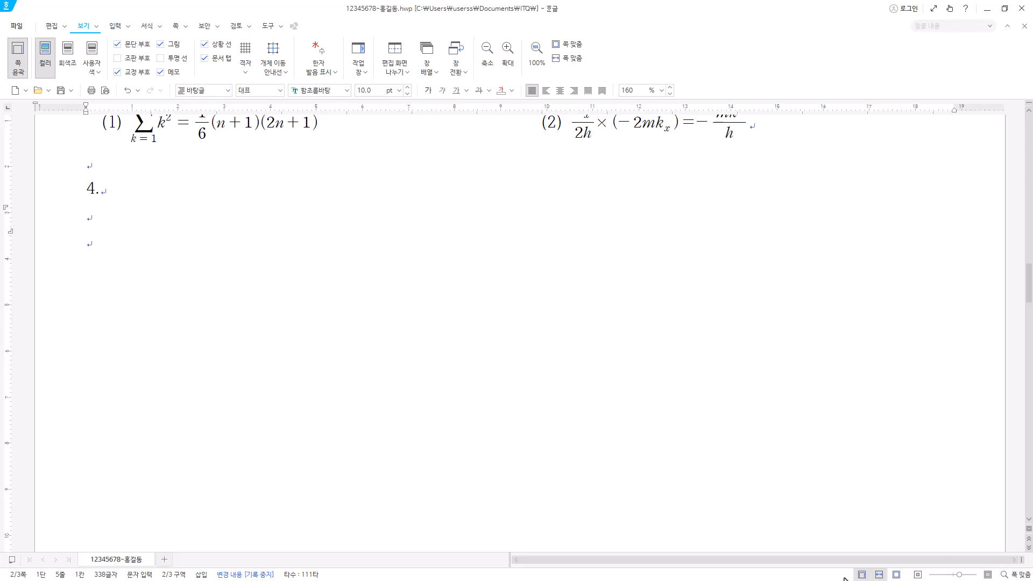
click(897, 574)
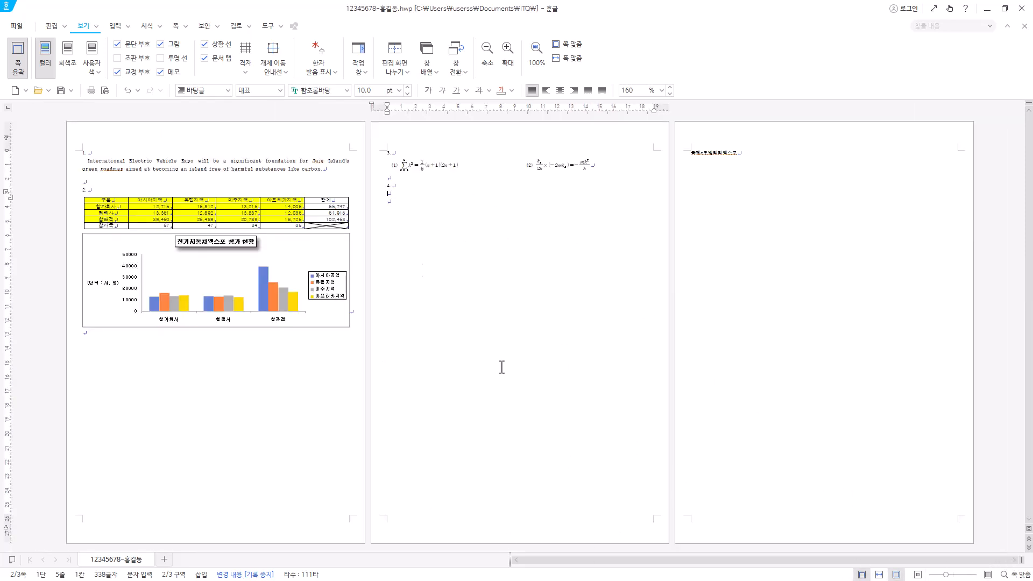
click(511, 64)
click(512, 65)
click(511, 65)
click(511, 64)
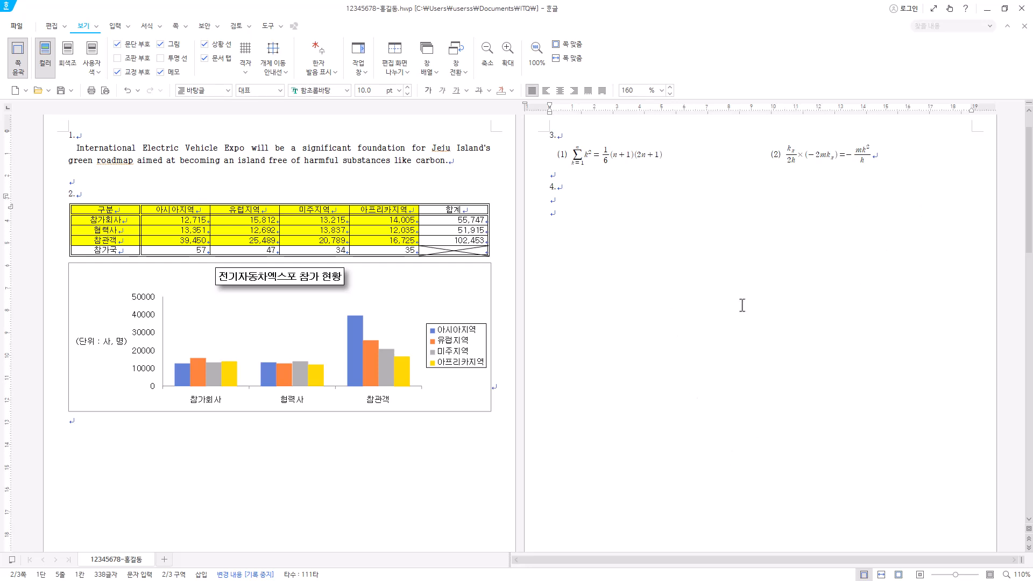
Step: Draw a rectangle about 87 mm wide and 83 mm high in the blank area below item 4
click(51, 30)
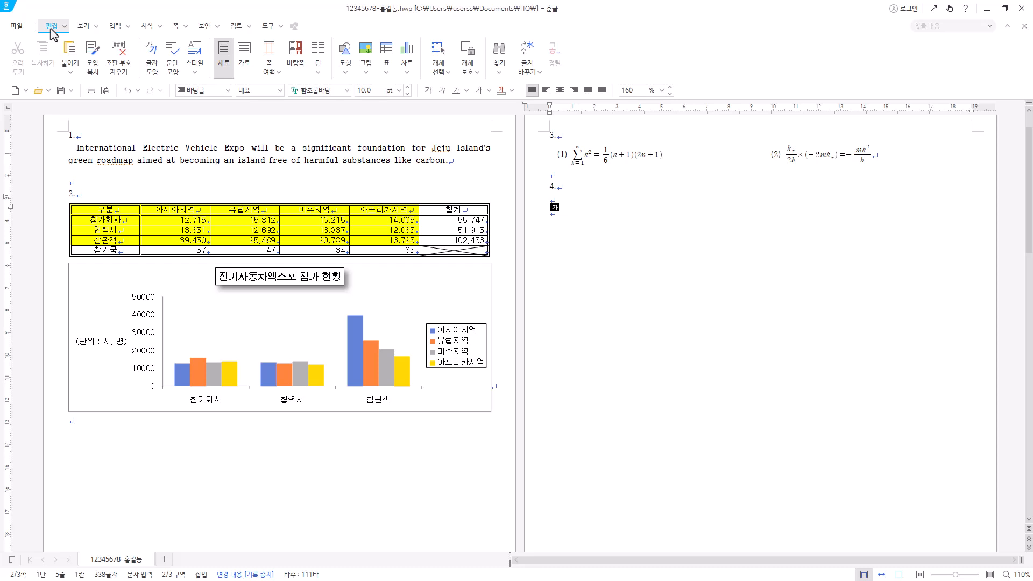
click(352, 80)
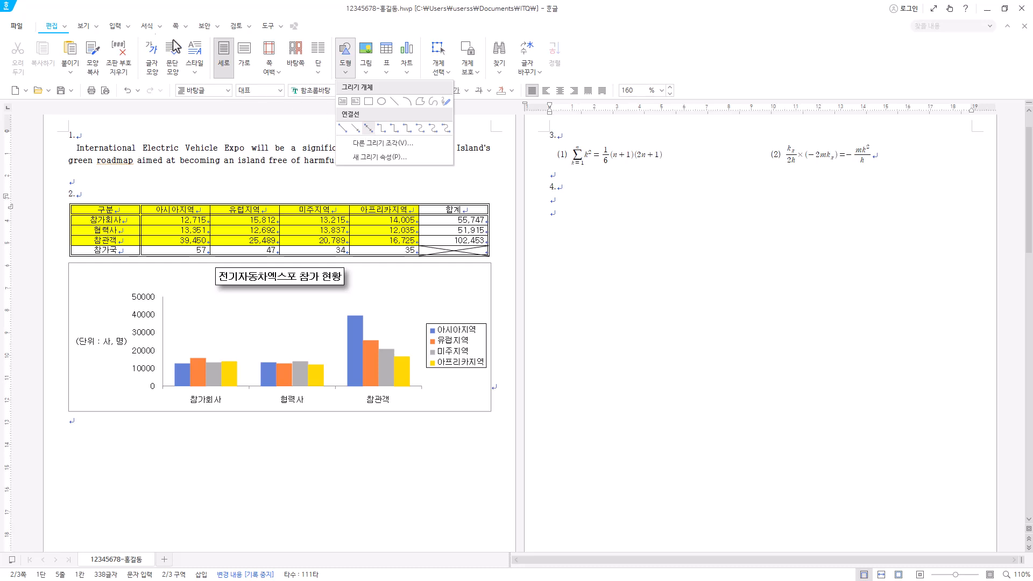
click(117, 27)
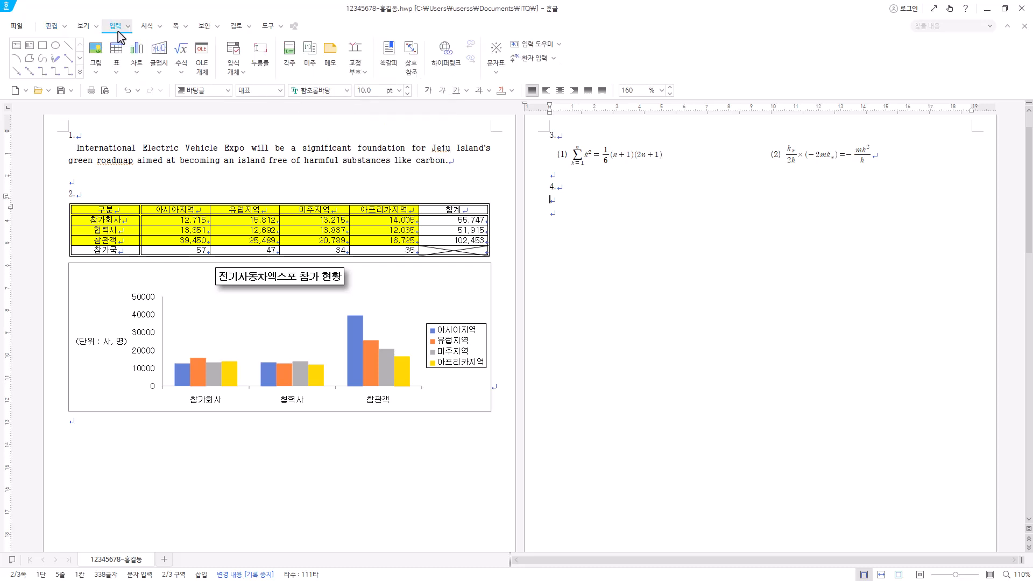
click(80, 72)
click(90, 5)
click(80, 73)
click(104, 7)
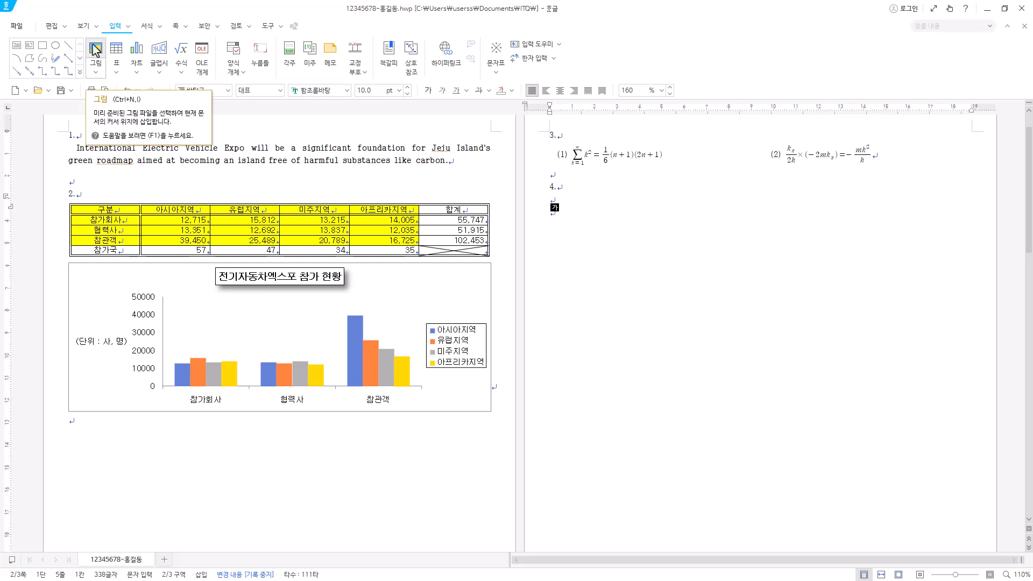
click(43, 46)
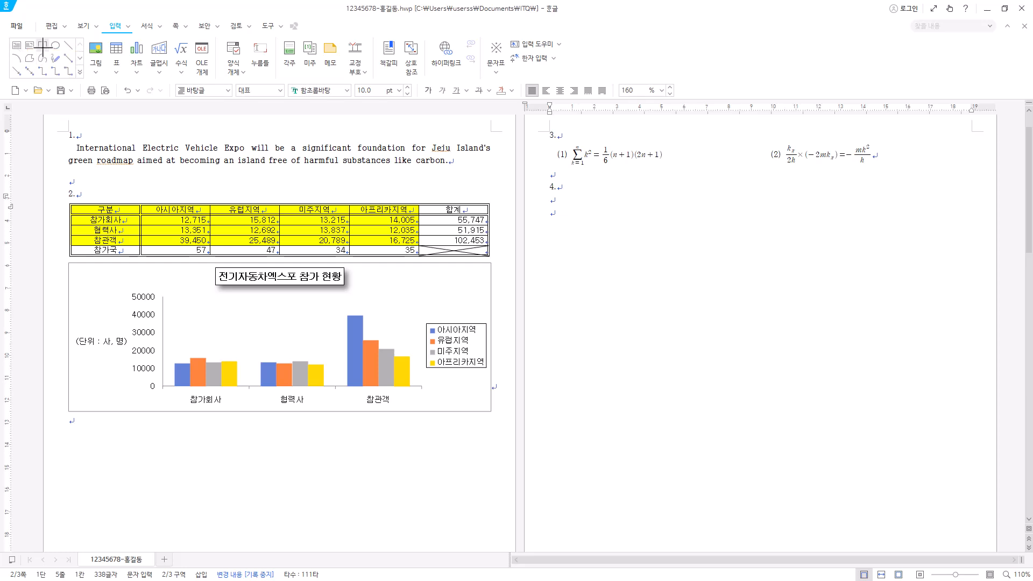
drag(634, 258, 828, 444)
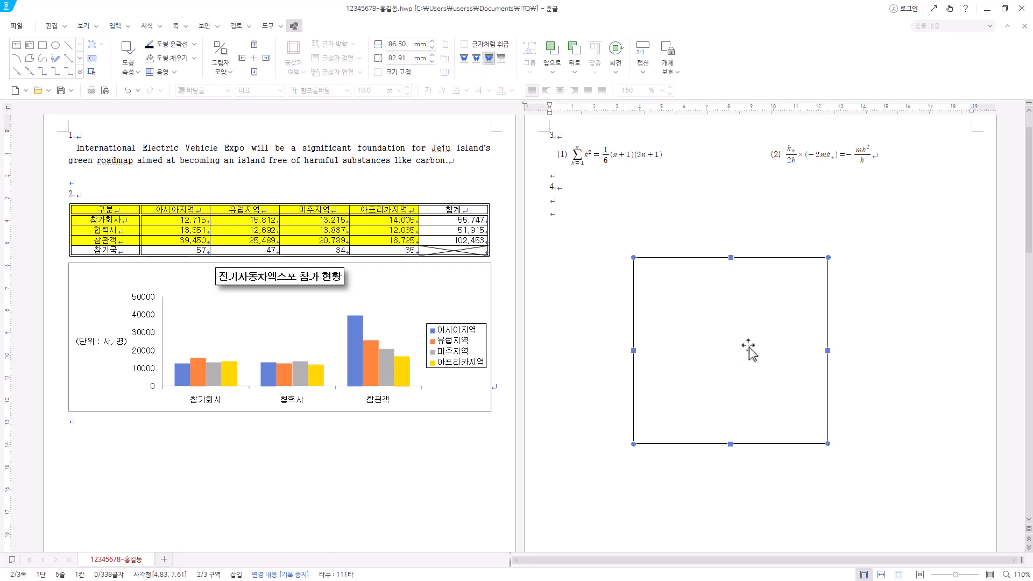
Step: Set the rectangle's size to 130 mm wide and 145 mm high in its object properties
right_click(750, 313)
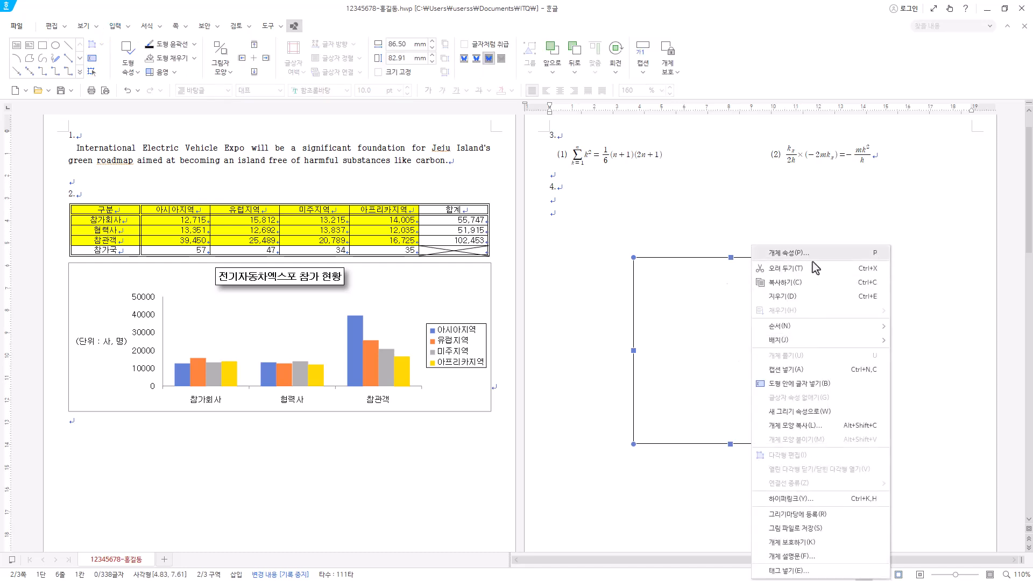
click(746, 304)
double_click(749, 317)
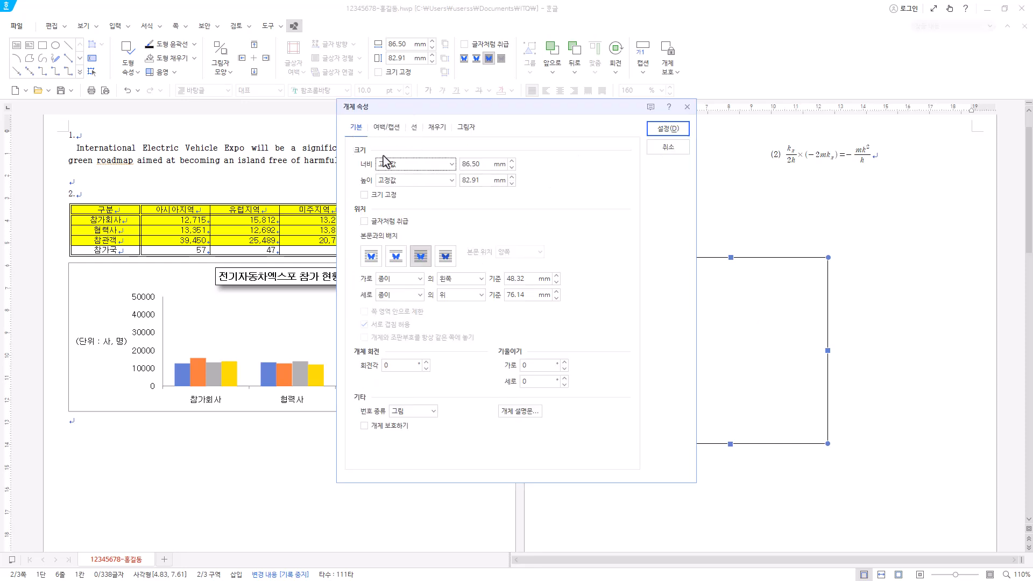
click(485, 168)
text(130)
key(Tab)
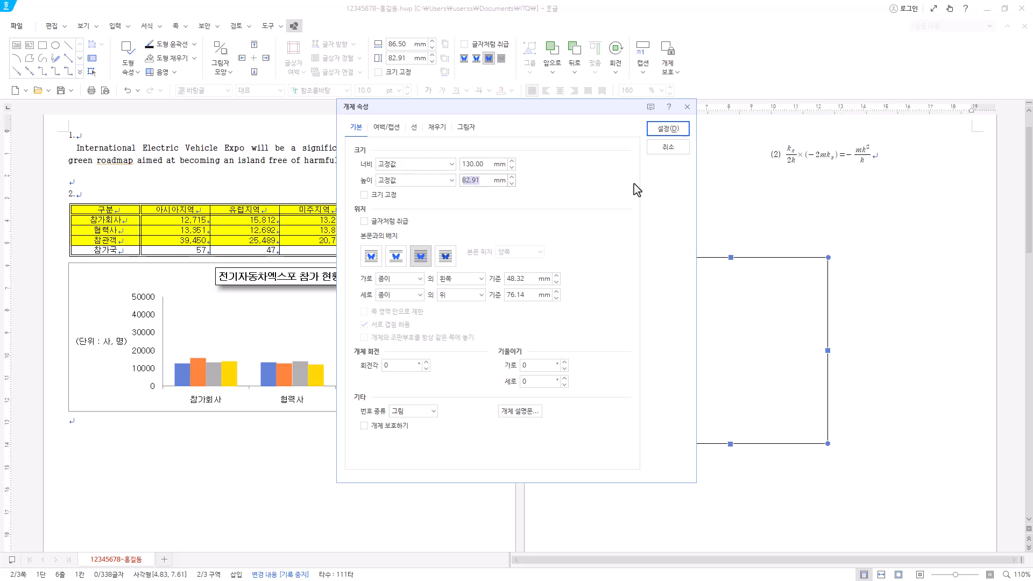
text(145)
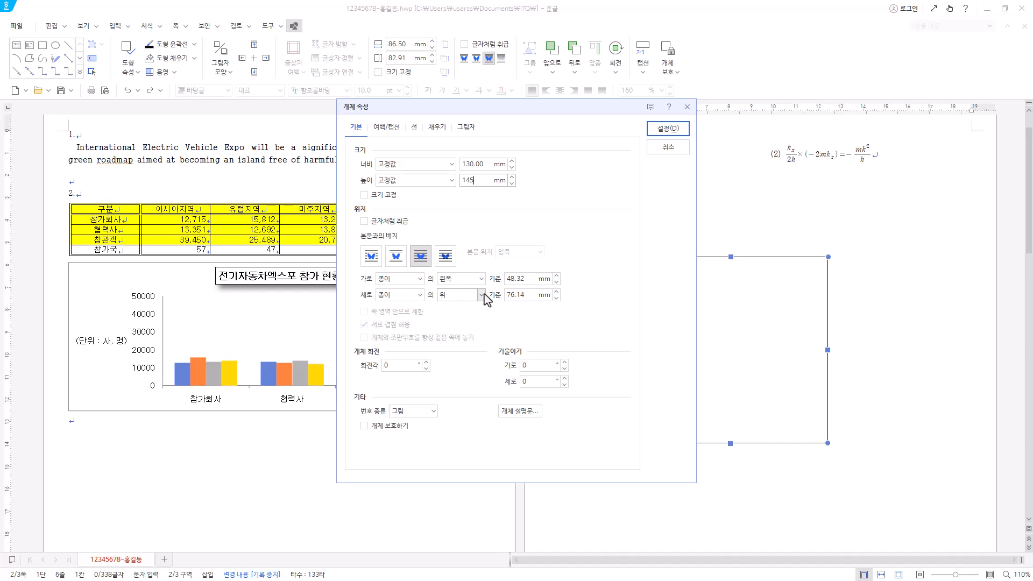
Step: Fill the background rectangle with a light yellow face colour and apply the object properties
click(415, 130)
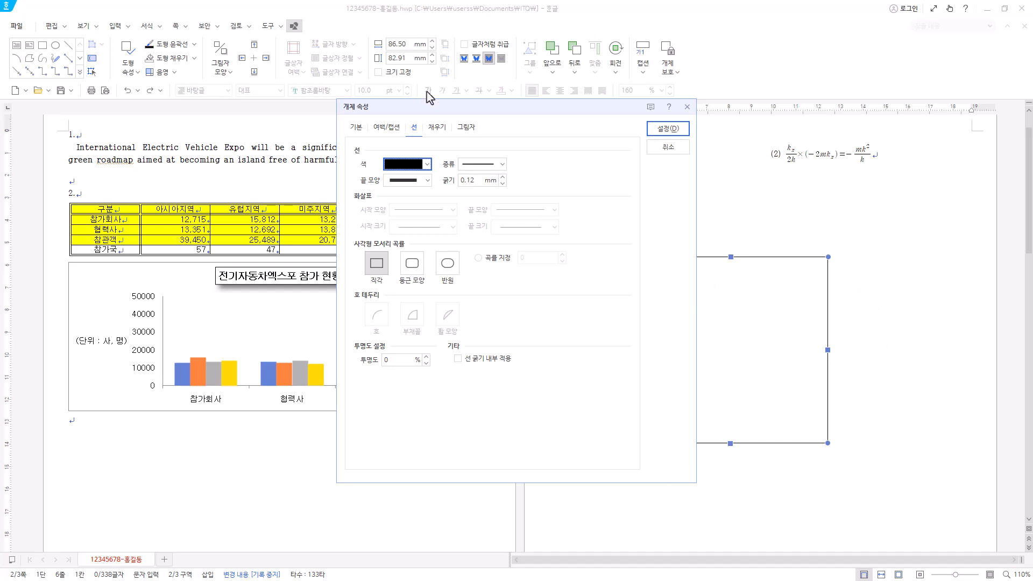
click(438, 129)
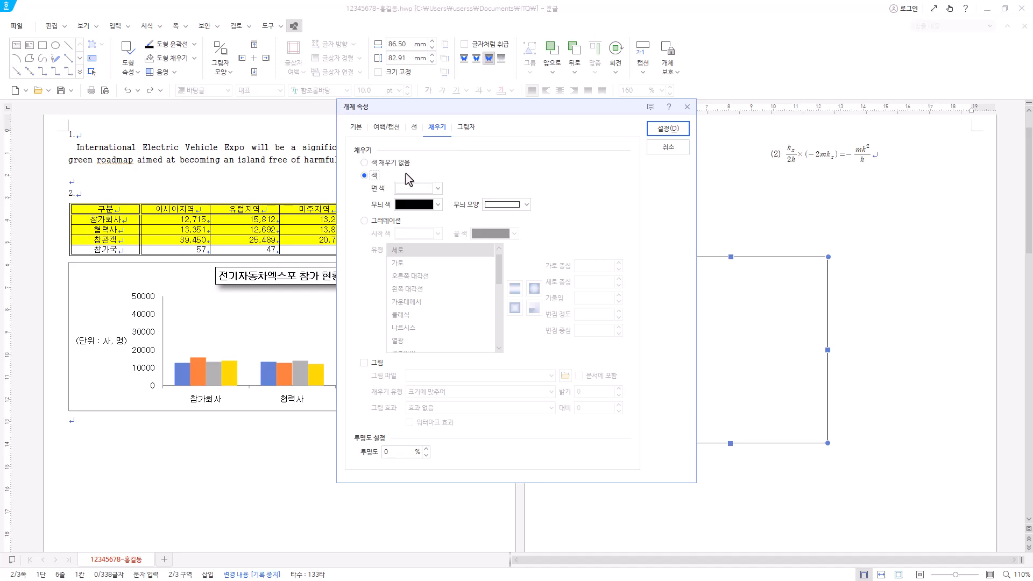
click(439, 188)
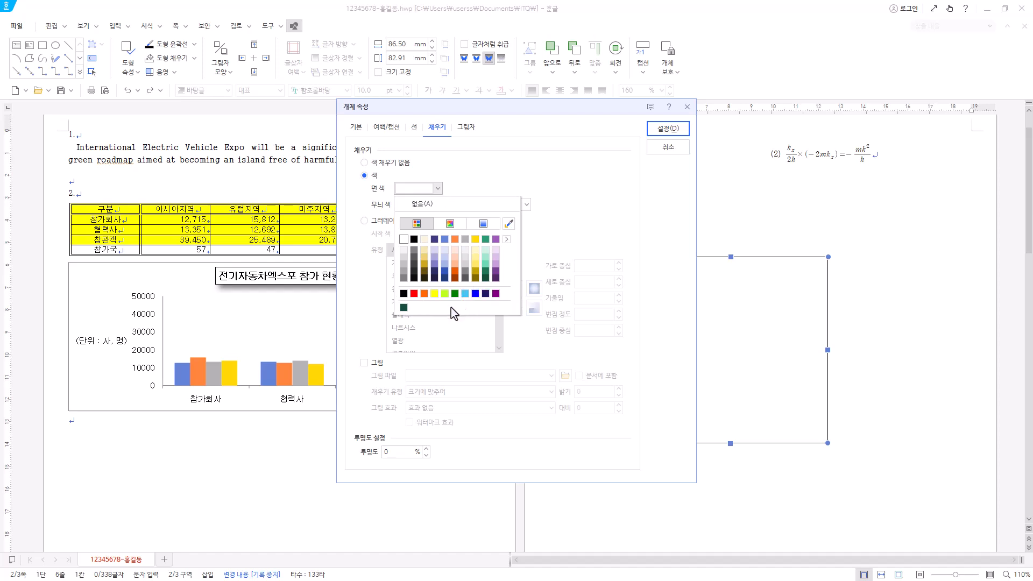
click(475, 251)
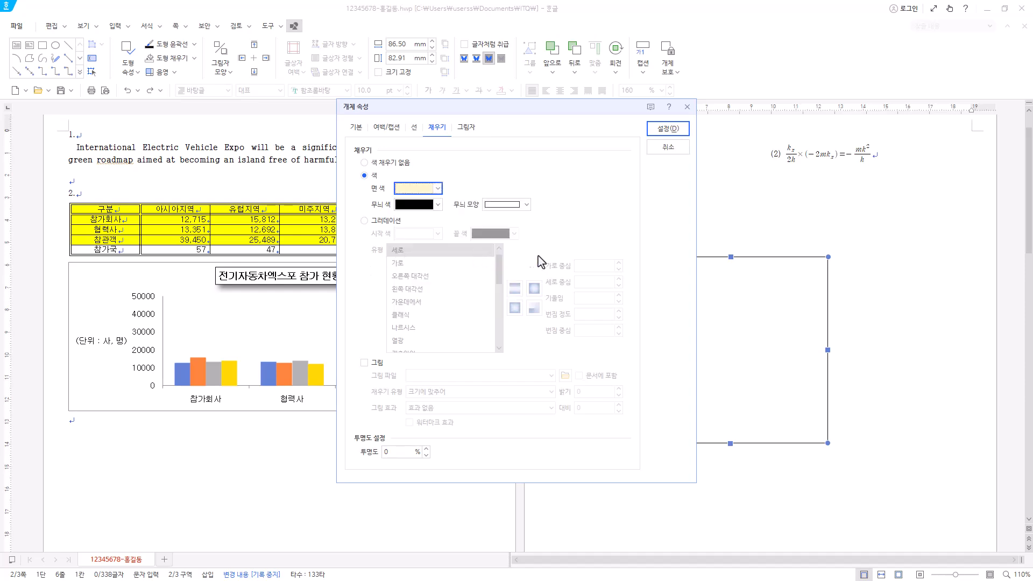
click(668, 129)
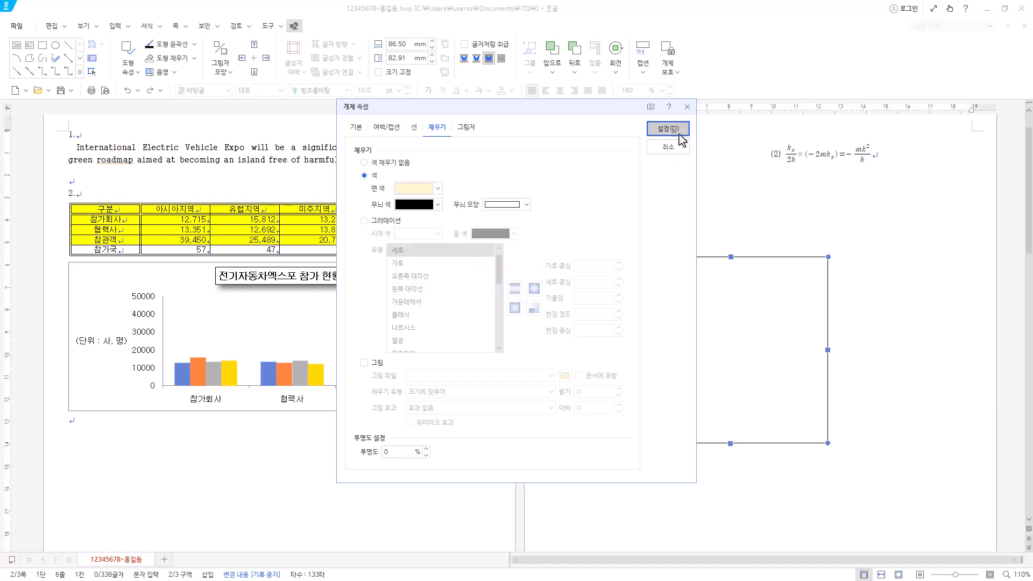
Step: Move the yellow background rectangle so it sits roughly centred in the blank area below item 4
scroll(777, 311, down, 3)
scroll(762, 303, down, 5)
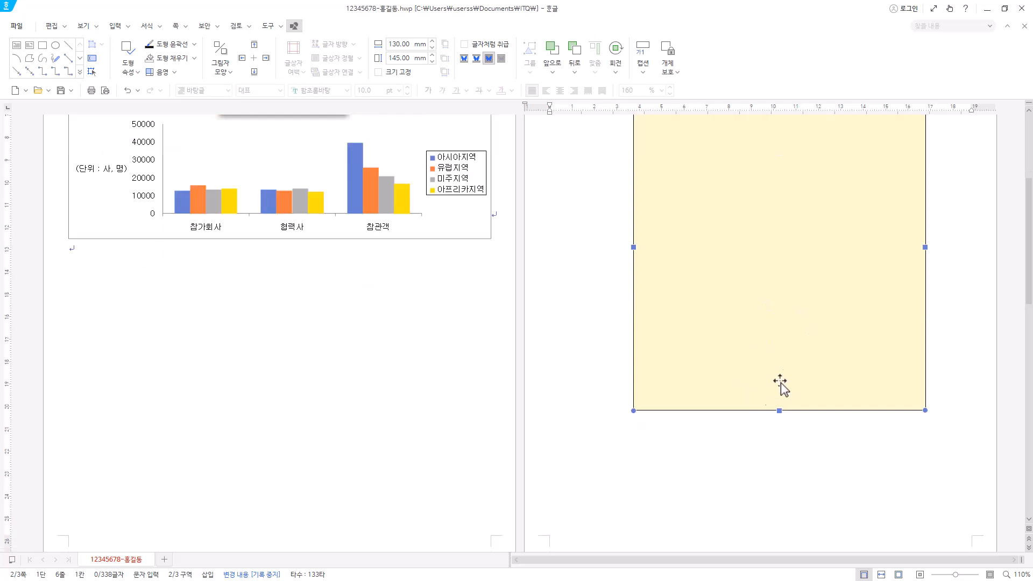
click(704, 318)
drag(774, 302, 928, 368)
drag(928, 368, 814, 285)
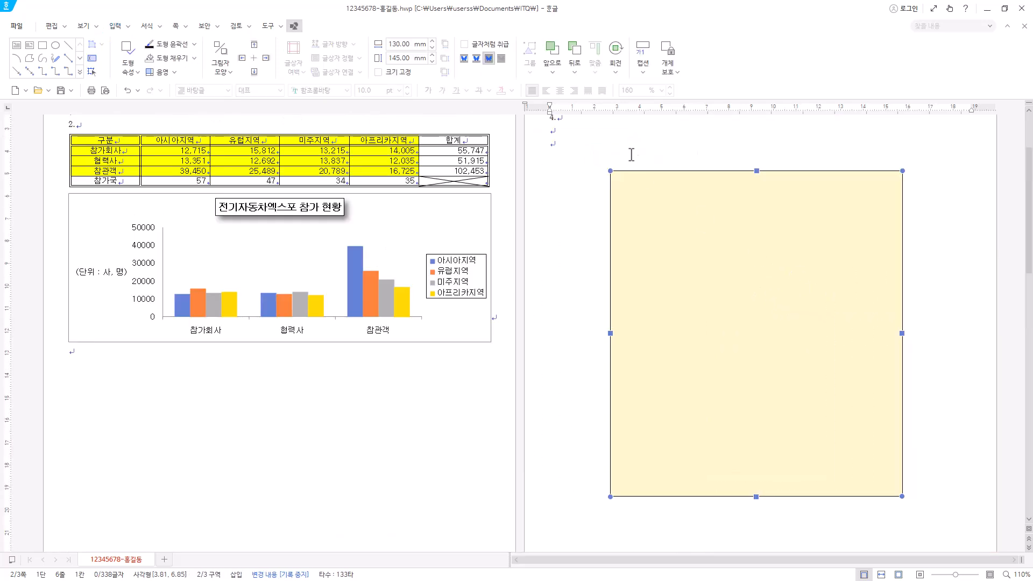
scroll(808, 376, up, 2)
scroll(685, 539, down, 7)
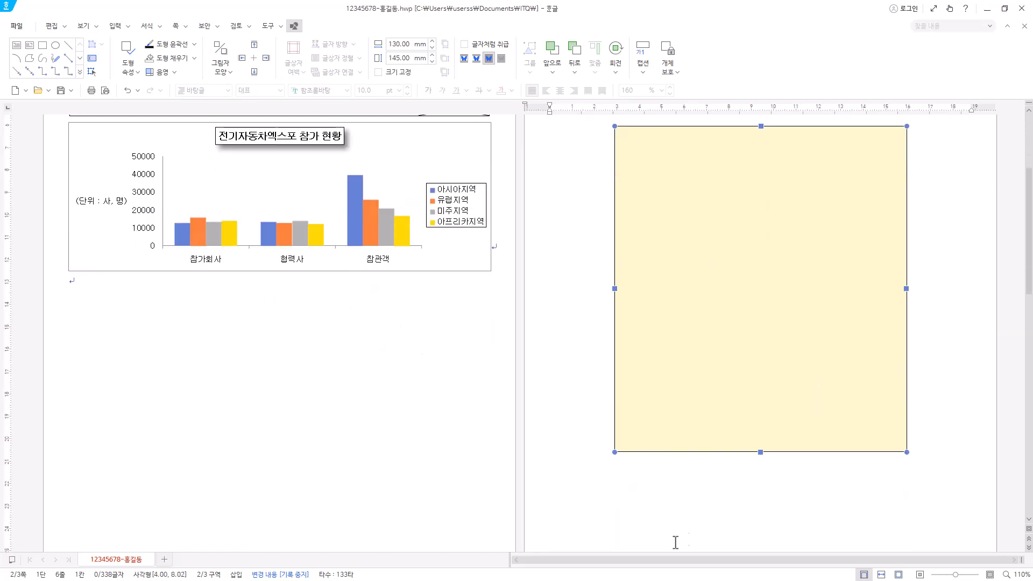
Step: Draw a text box about 92 × 15 mm across the yellow rectangle's upper edge and enter "전기차 보급 목적" in it
scroll(706, 383, up, 8)
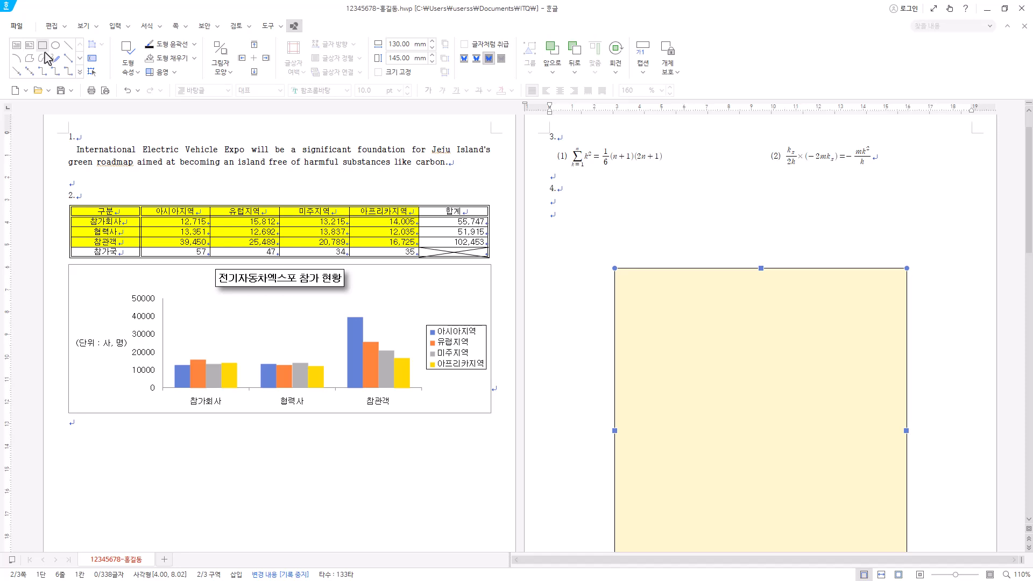
click(17, 46)
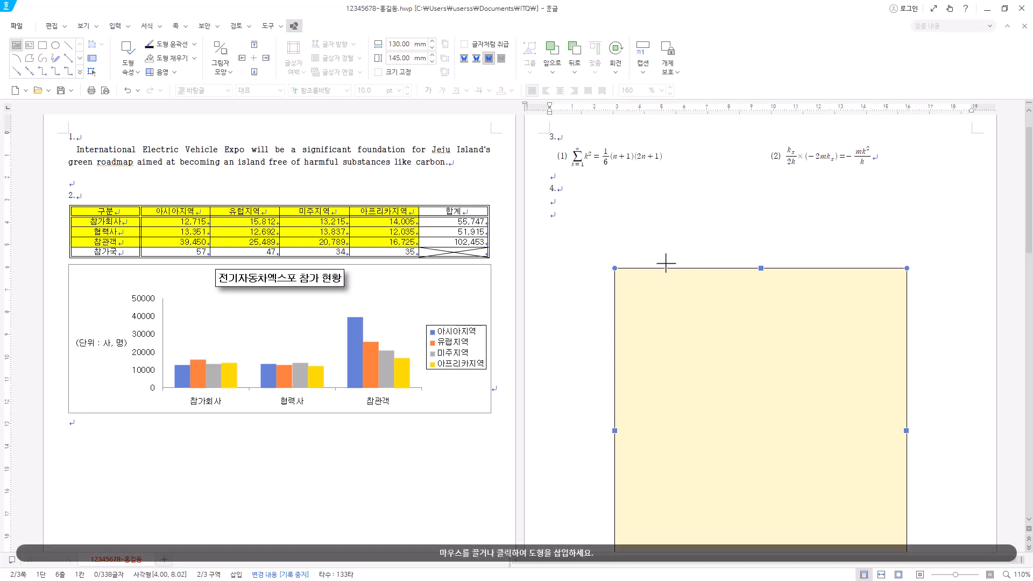
drag(658, 251, 865, 286)
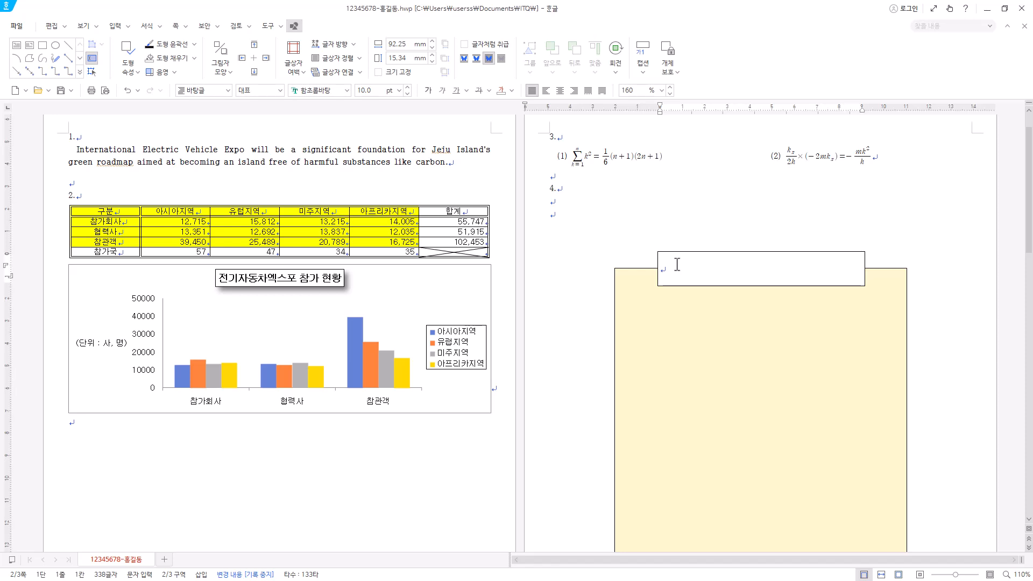
text(전기차 보급 목적)
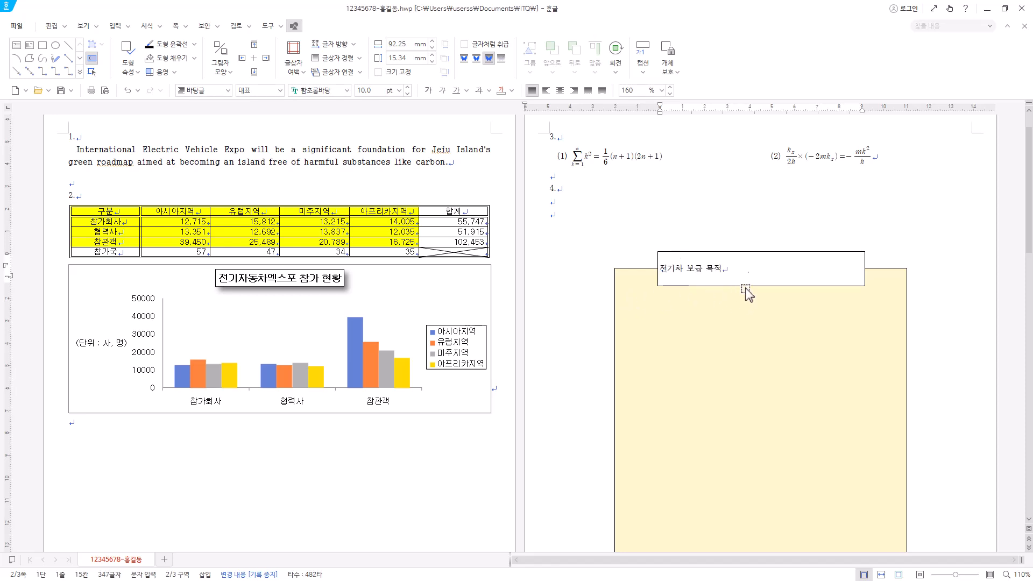
drag(732, 275, 659, 270)
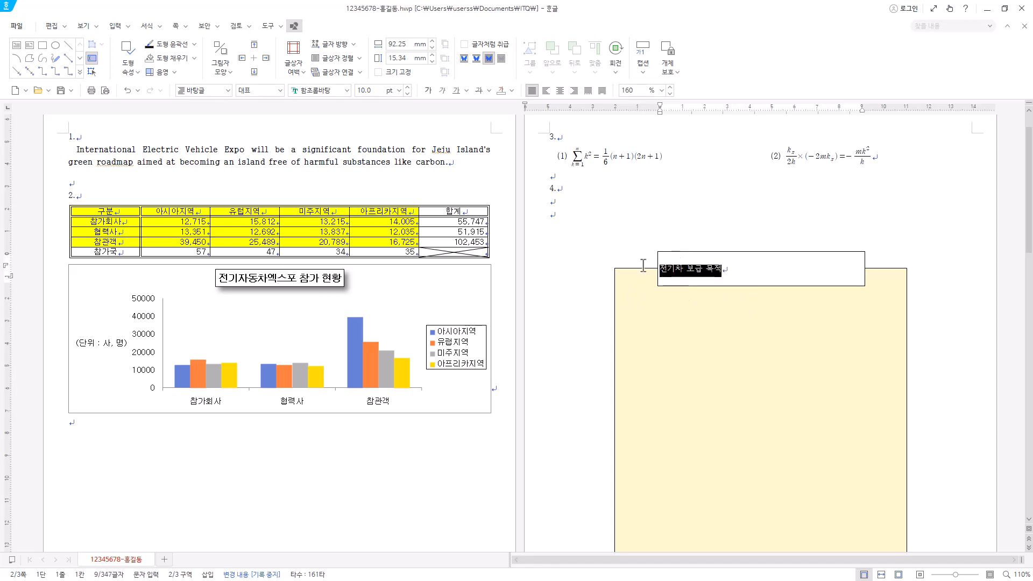
click(728, 273)
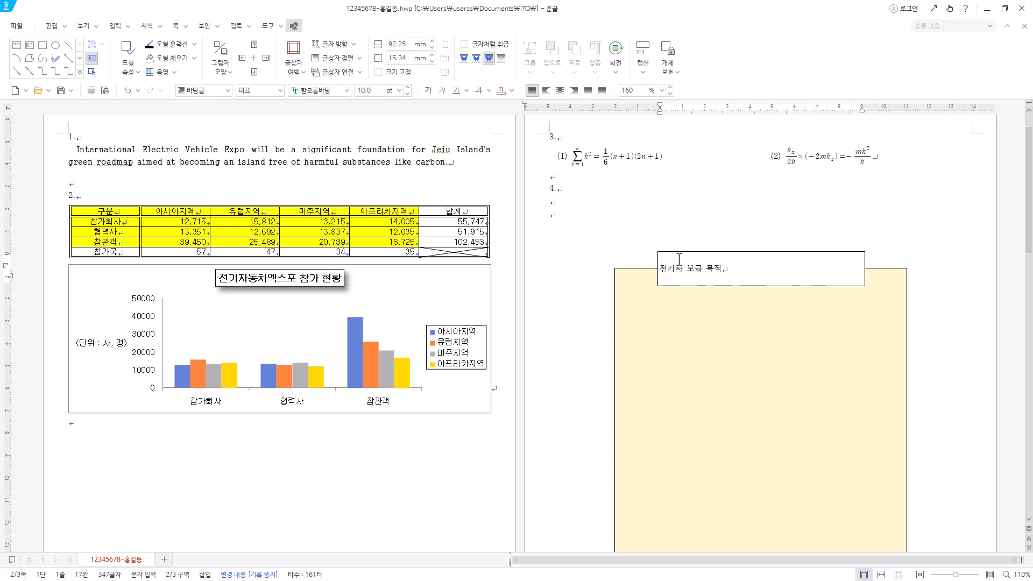
Step: Set the title text box's size to 90 mm wide and 17 mm high in its object properties
click(701, 254)
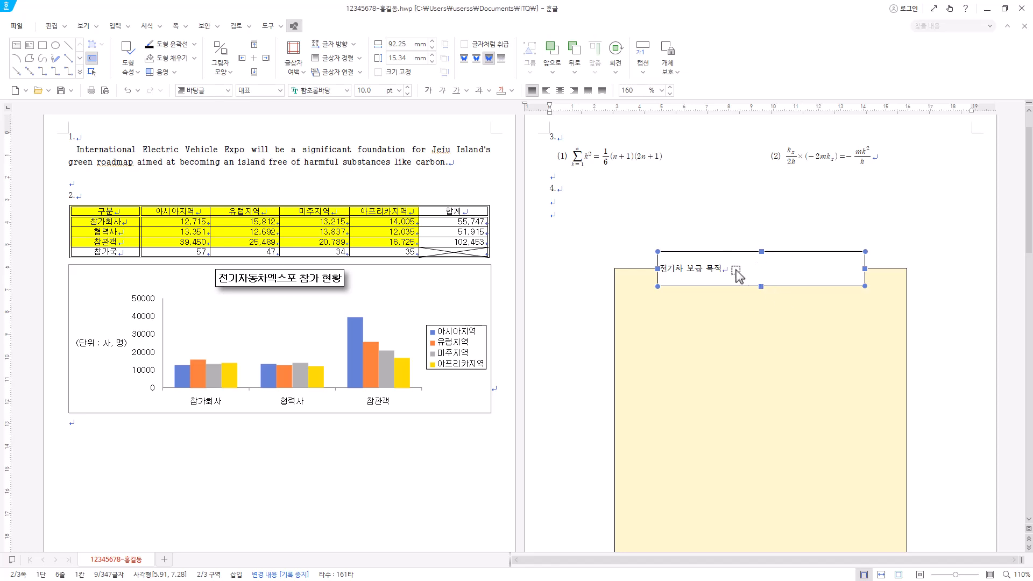
double_click(762, 283)
click(355, 127)
double_click(491, 165)
text(90)
key(Tab)
key(Tab)
text(17)
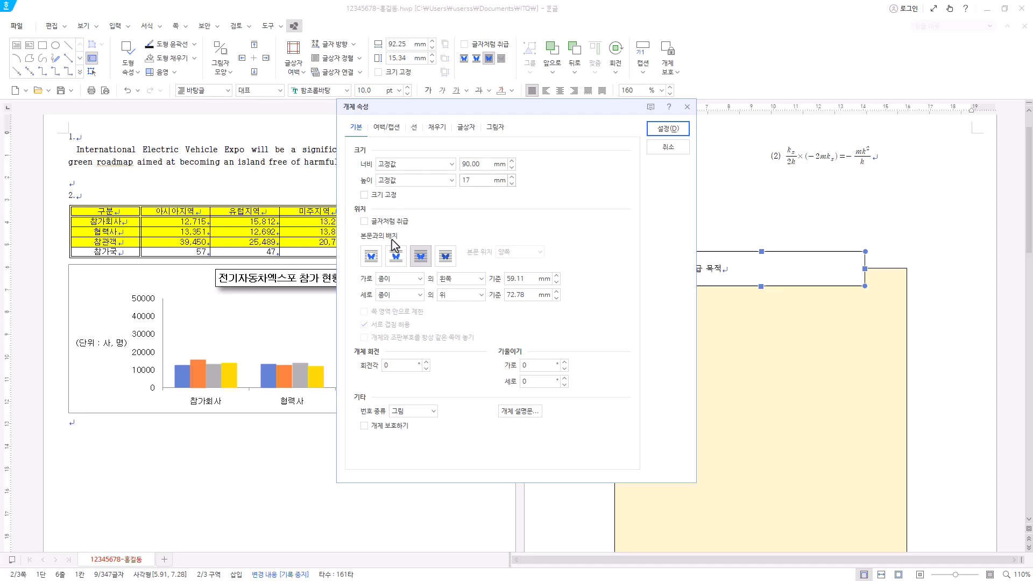
click(420, 257)
Step: Give the title text box half-round (반원) corners and a blue fill, and apply the properties
click(418, 129)
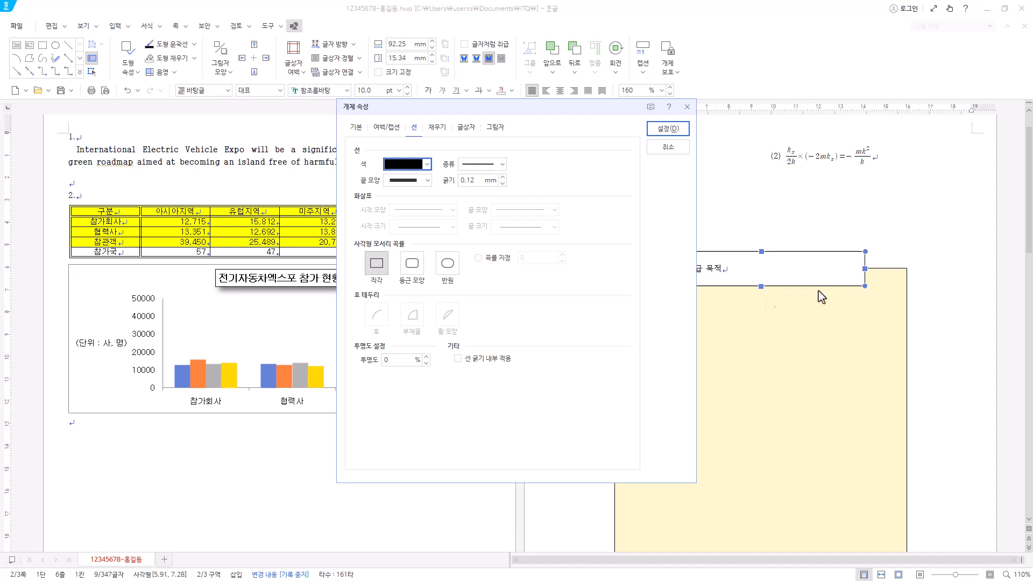
click(451, 267)
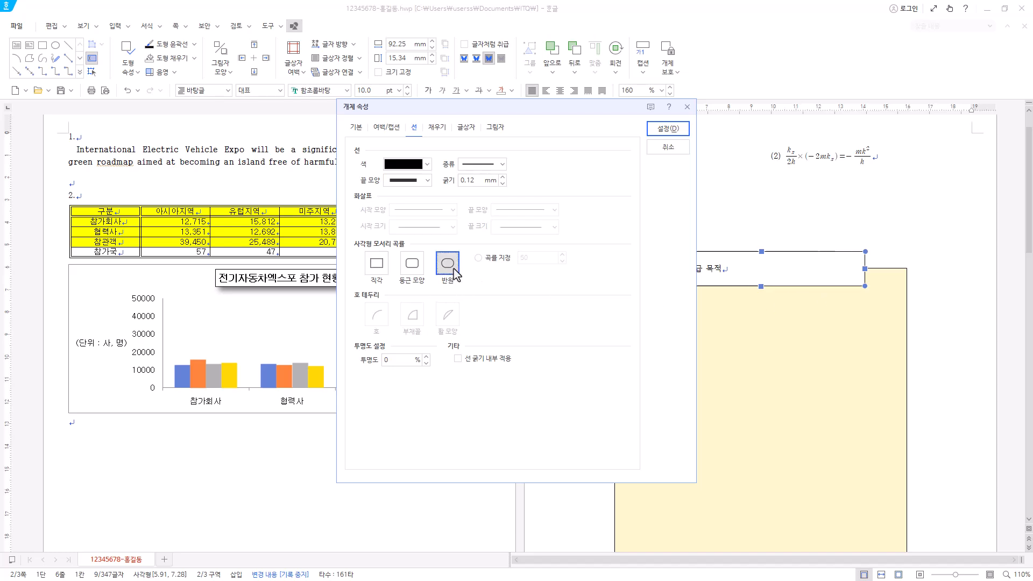
click(439, 128)
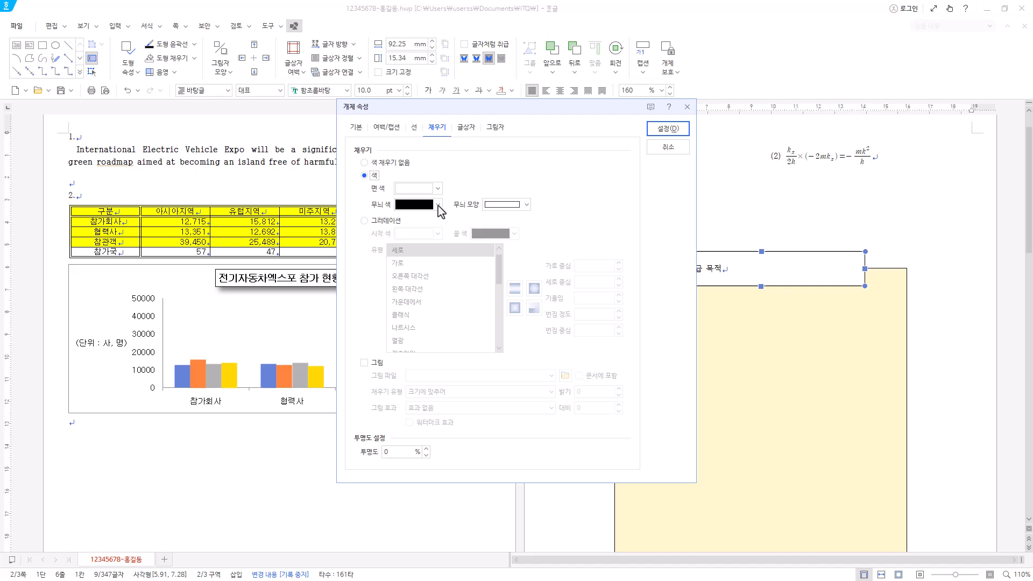
click(438, 189)
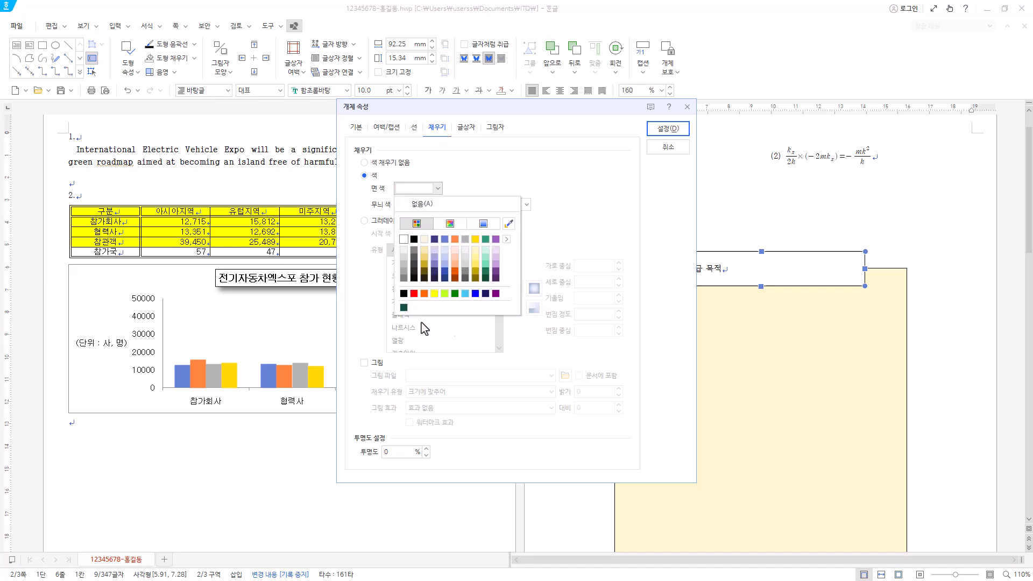
click(475, 294)
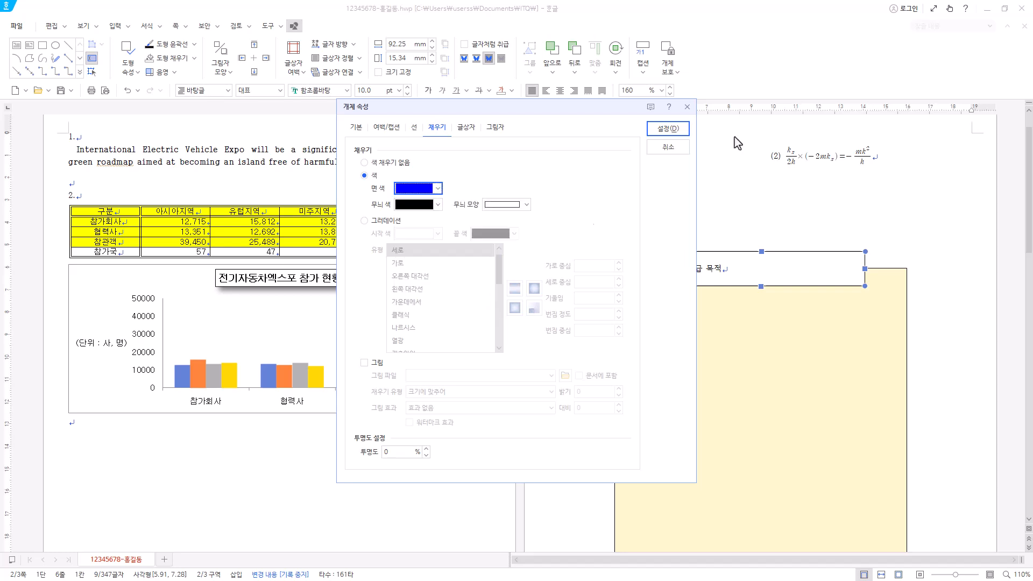
click(681, 131)
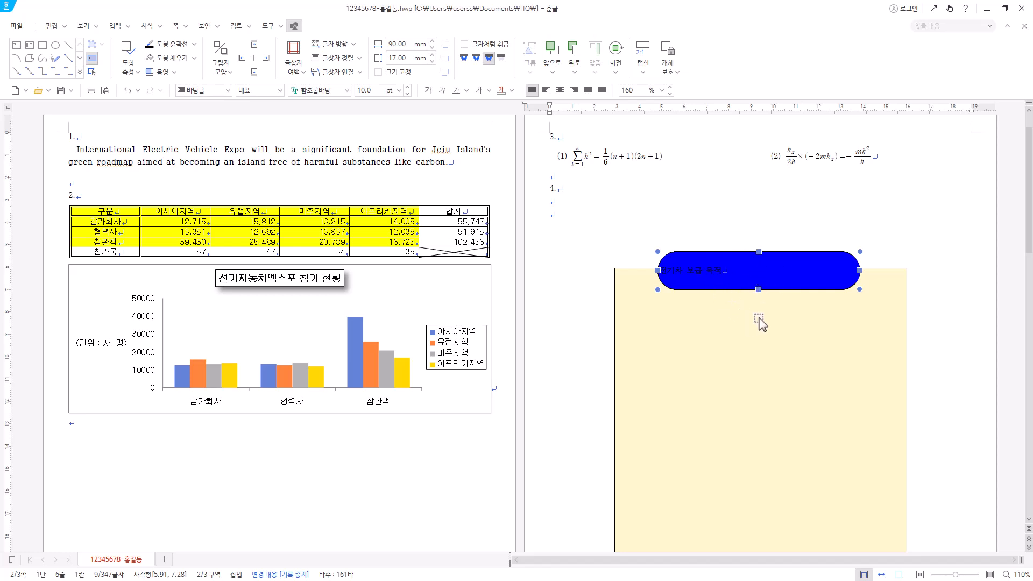
Step: Format the title text box's text in the 궁서 font at 22 pt
click(335, 91)
text(궁)
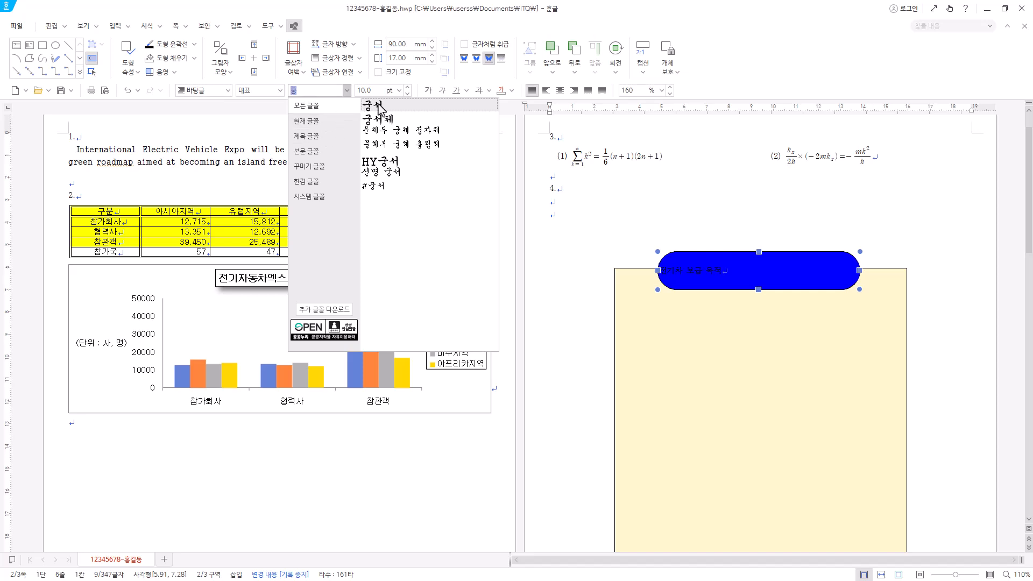
click(379, 105)
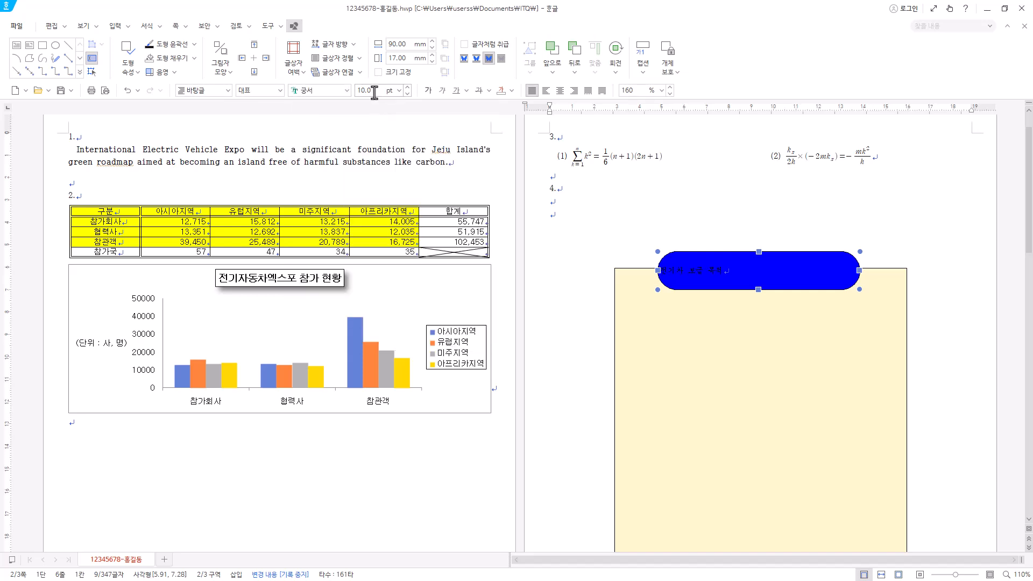
click(405, 89)
click(399, 91)
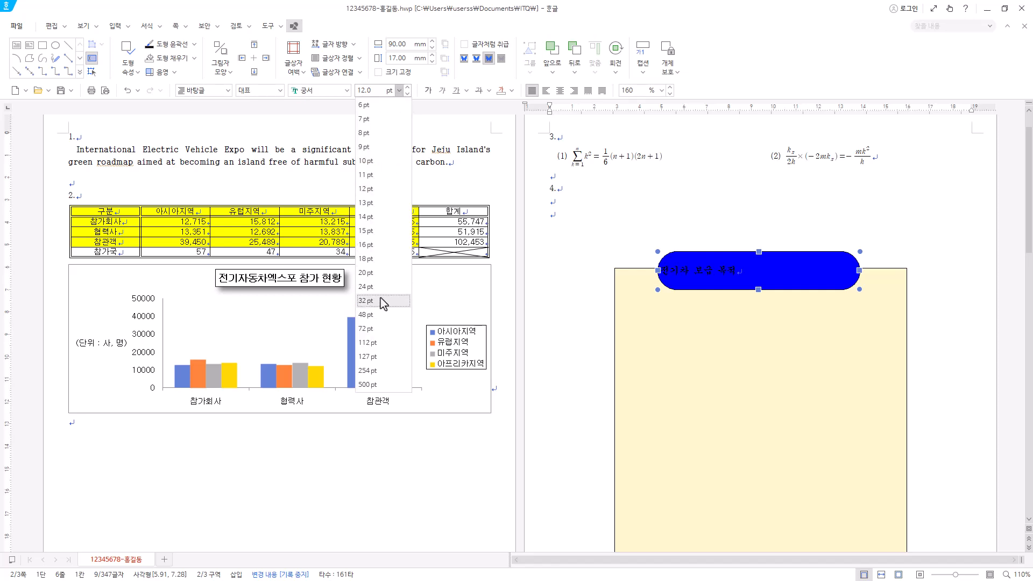
click(373, 94)
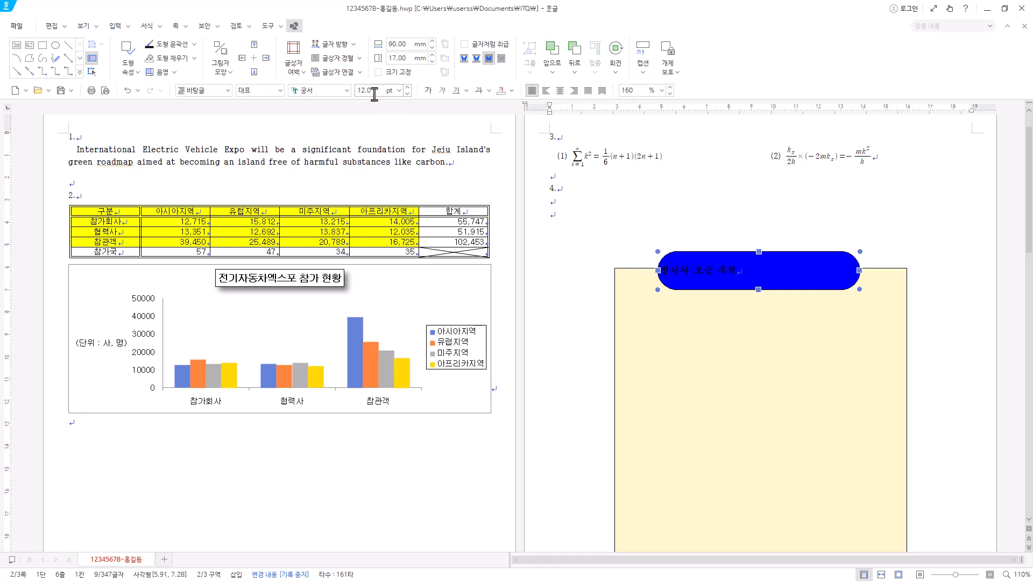
text(22)
key(Return)
Step: Colour the title text white, centre it horizontally, and open the text box's alignment options
click(511, 90)
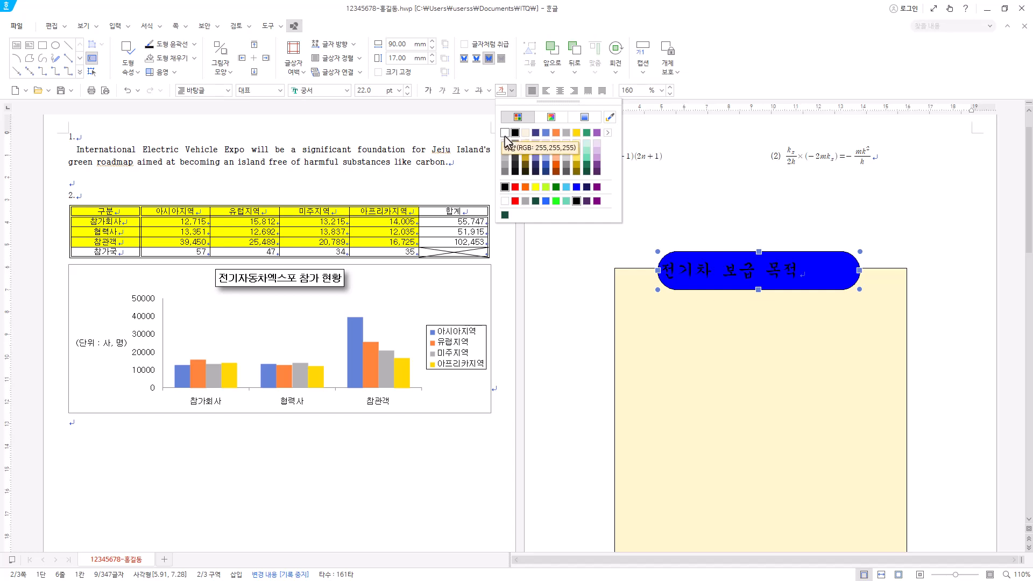
click(608, 133)
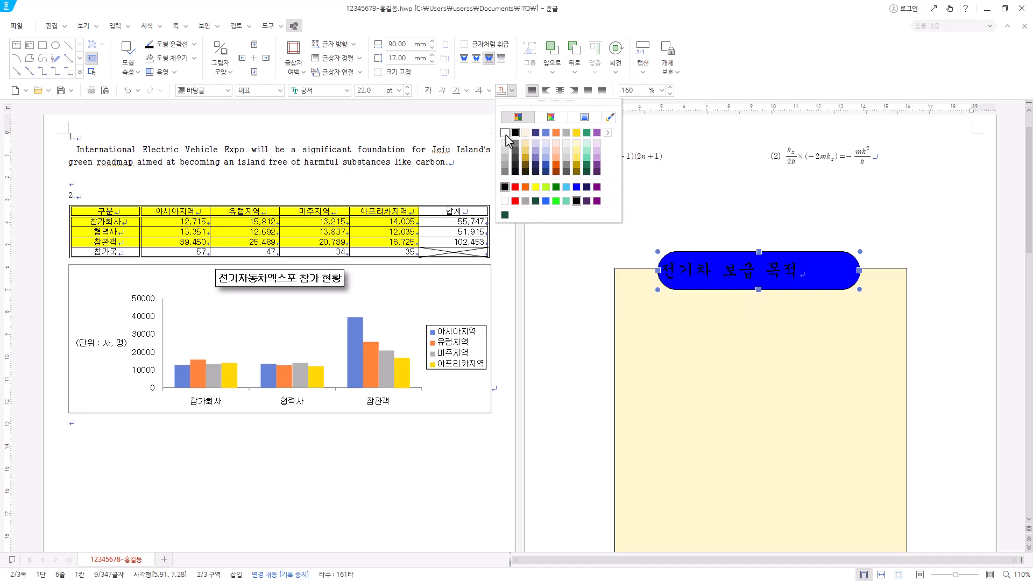
click(509, 202)
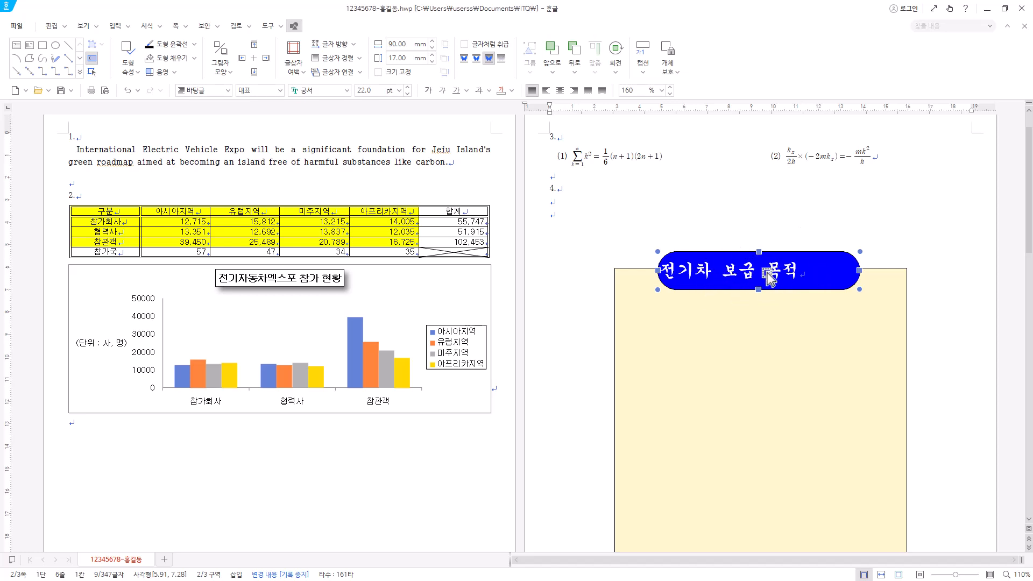
click(561, 91)
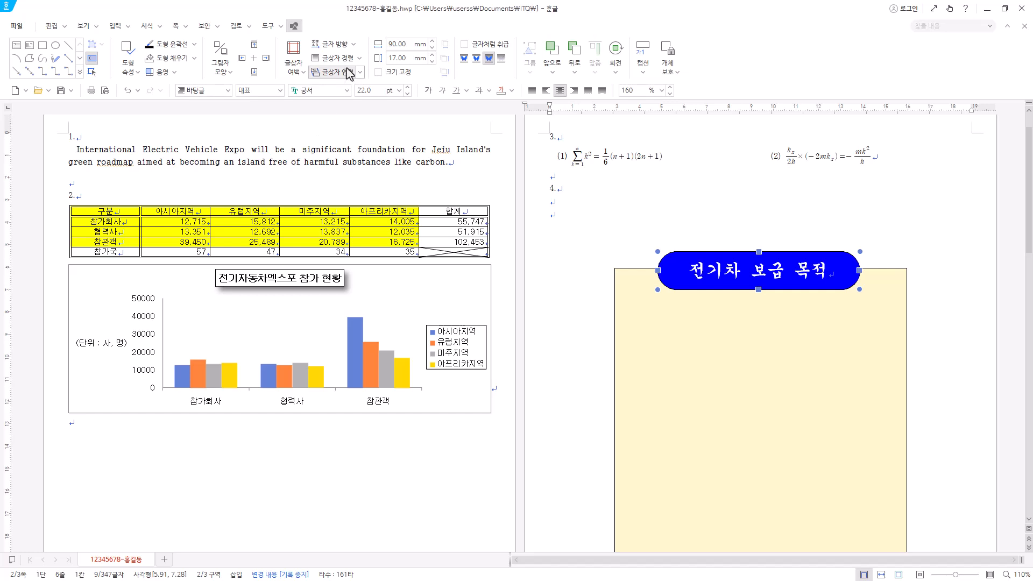
click(360, 59)
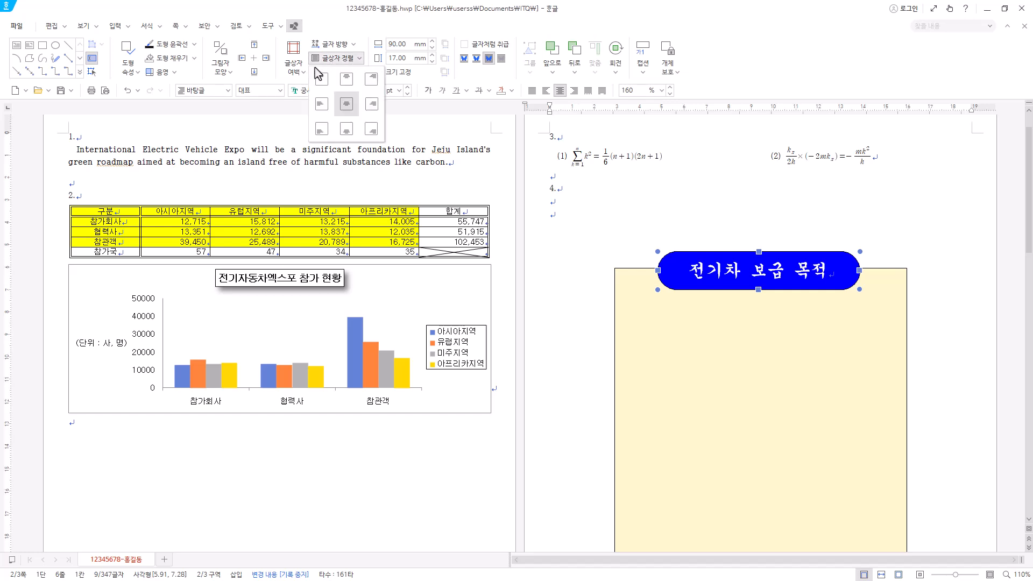
Step: Centre the title text within its text box and move the box up over the background rectangle's upper edge
click(351, 109)
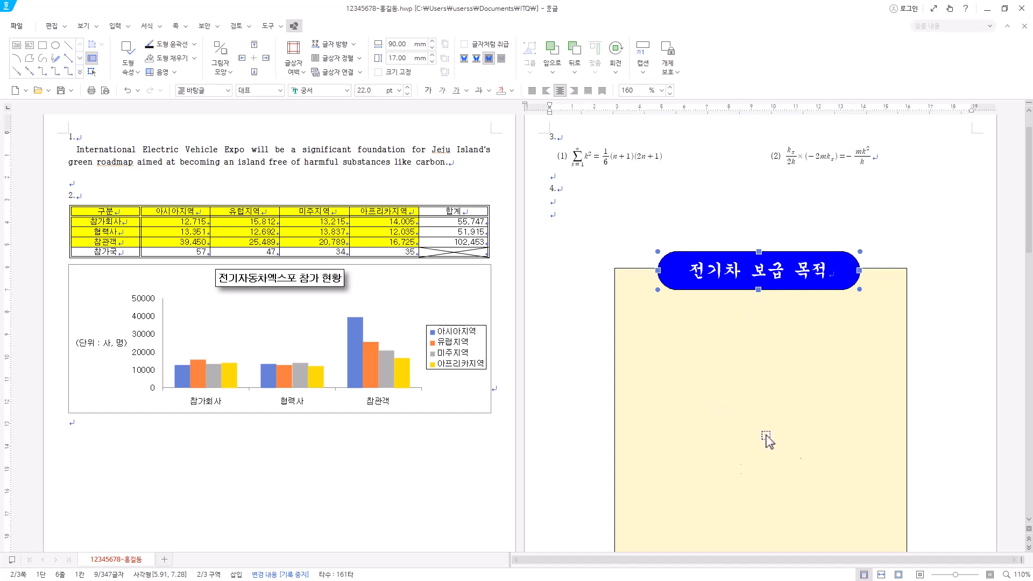
drag(767, 291, 785, 280)
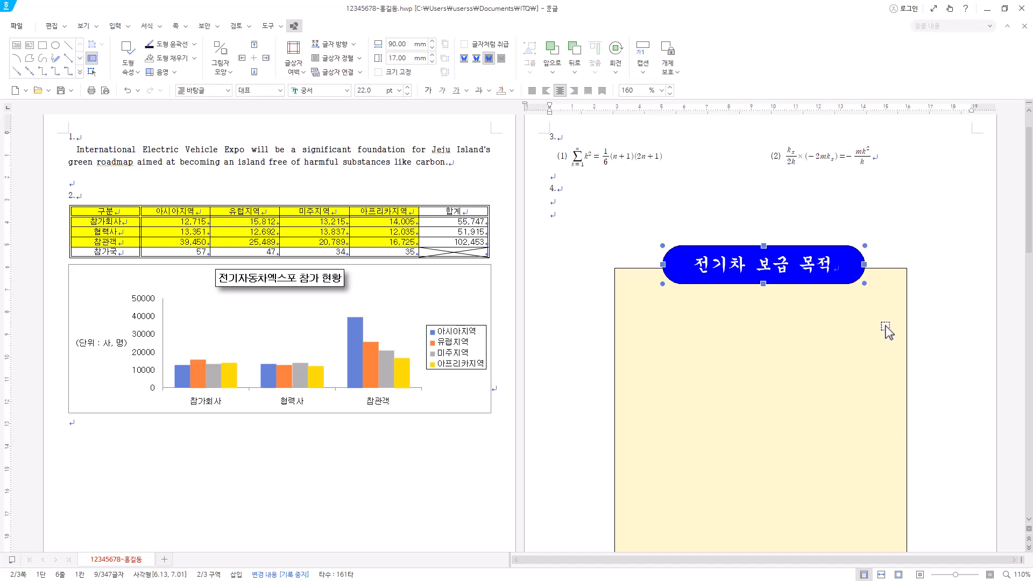
Step: Draw a rectangle on the background below the title and set its size to 120 mm wide and 55 mm high
click(44, 47)
drag(629, 307, 886, 426)
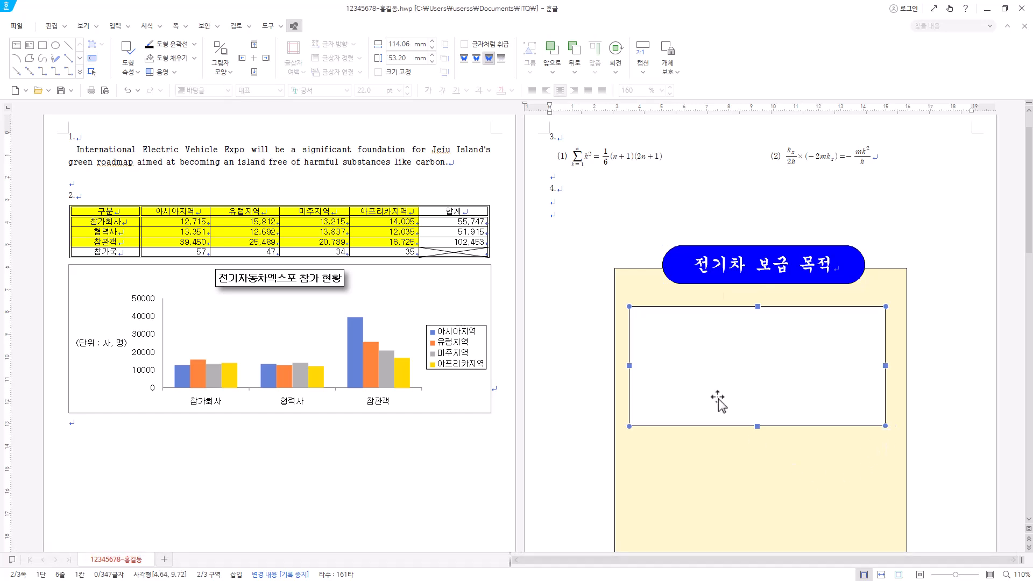
right_click(807, 365)
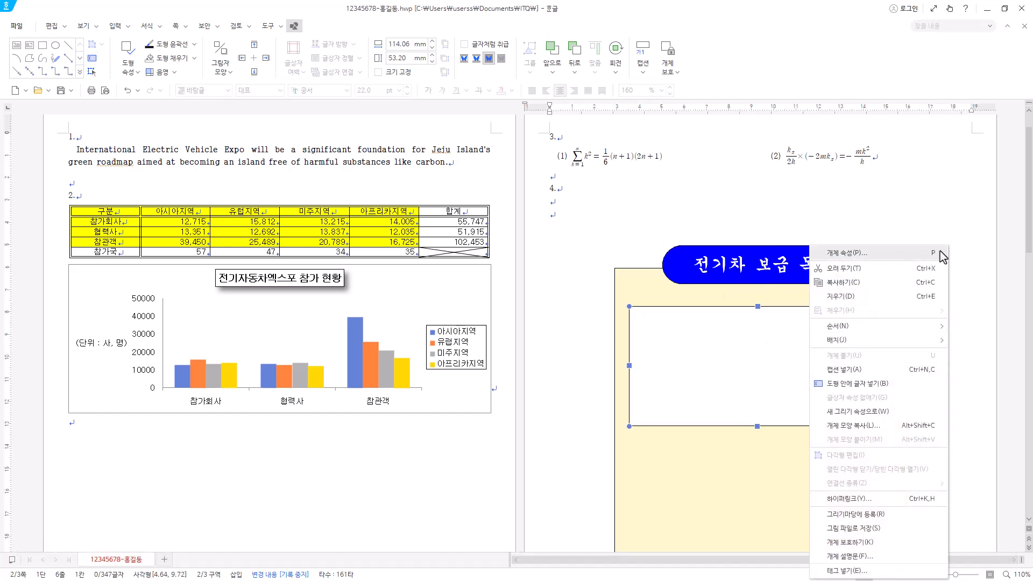
click(783, 355)
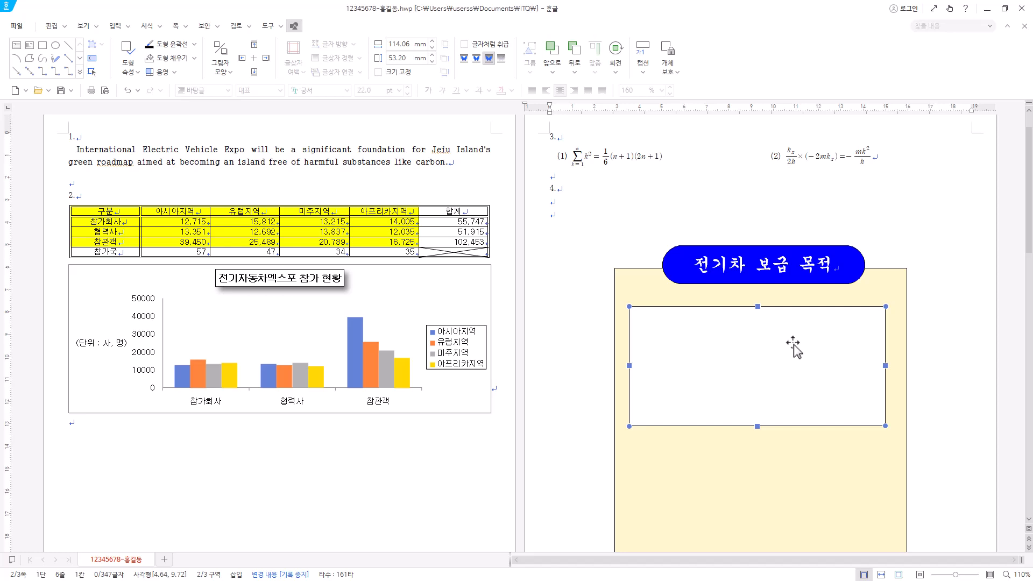
double_click(809, 357)
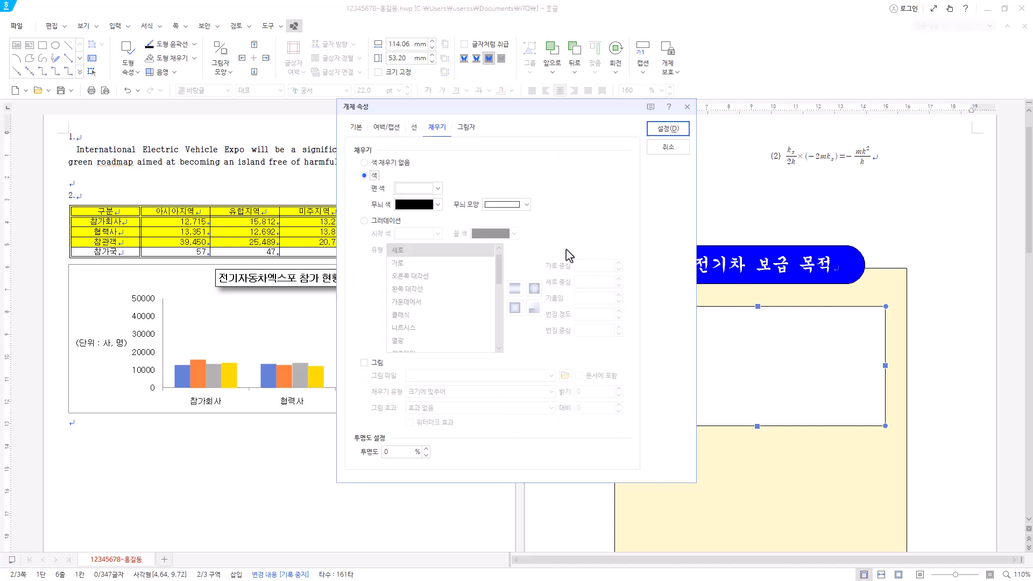
click(356, 127)
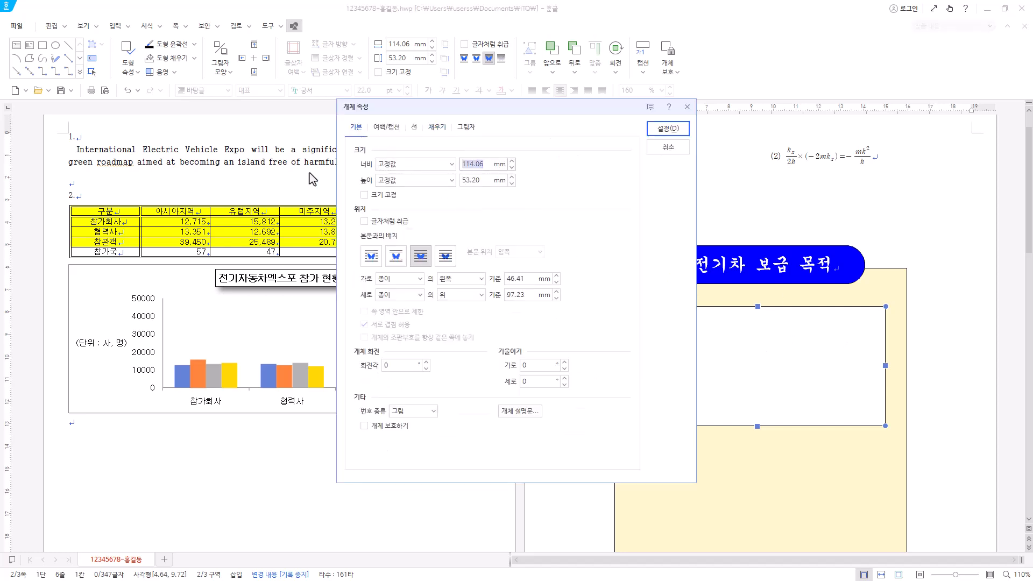
text(120)
key(Tab)
text(55)
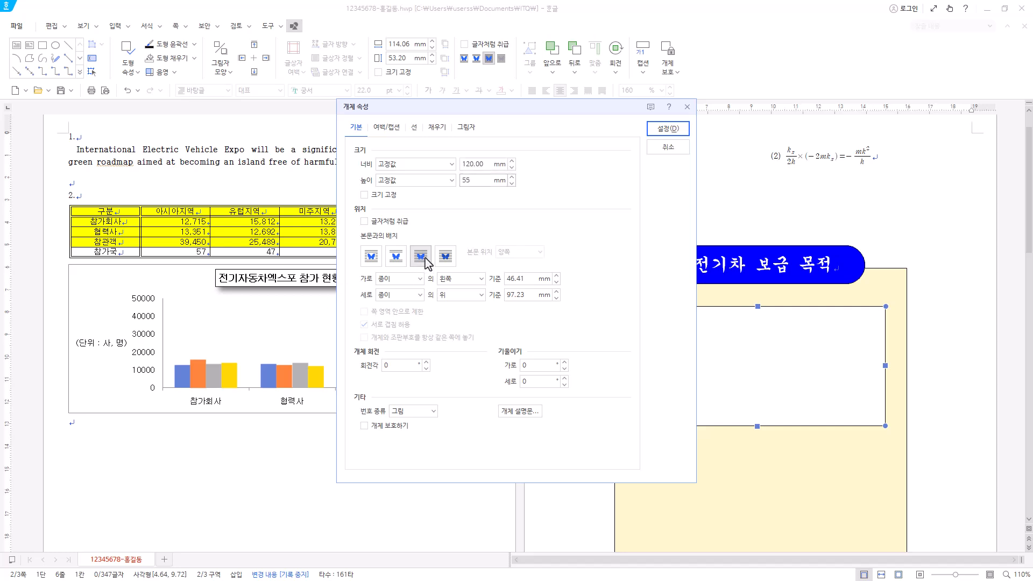
Step: Give the new rectangle rounded corners (둥근 모양) and a yellow-green fill, and apply the properties
click(414, 128)
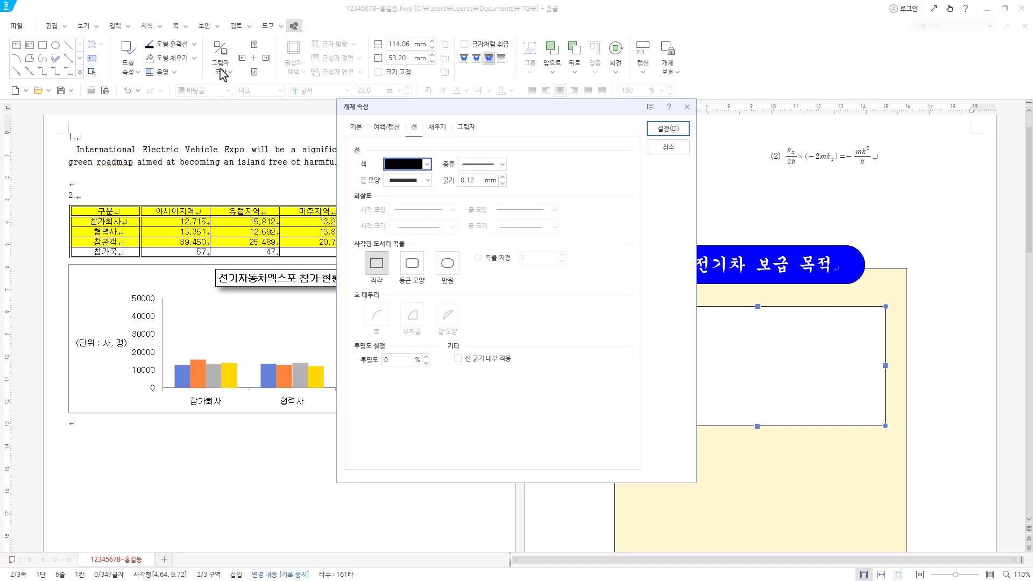
click(419, 272)
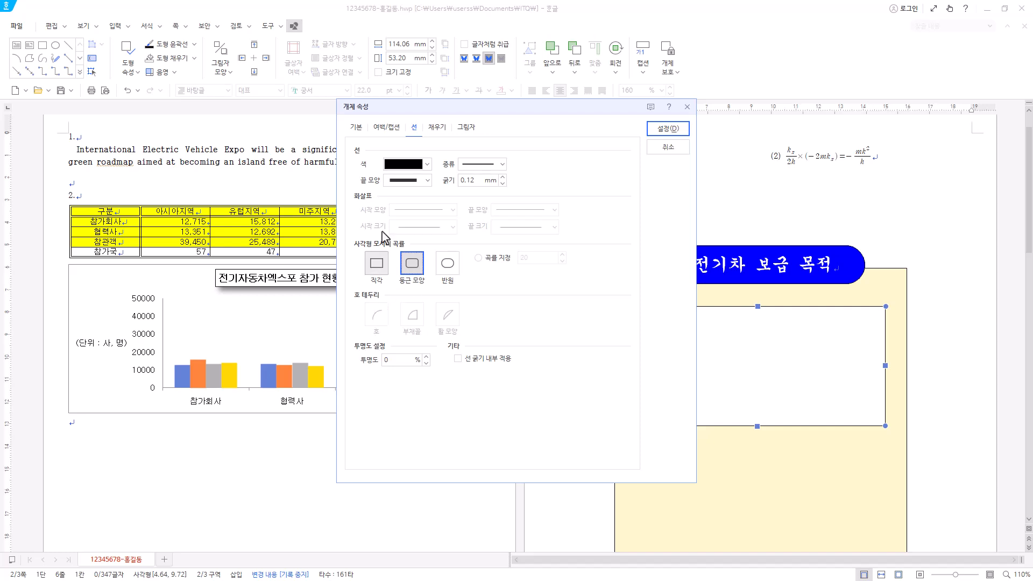
click(437, 128)
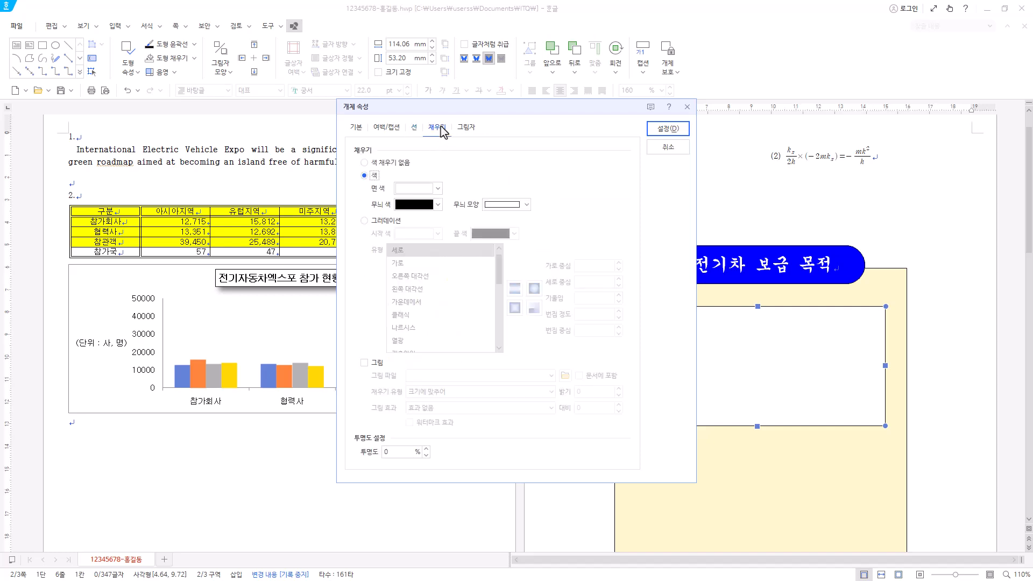
click(439, 190)
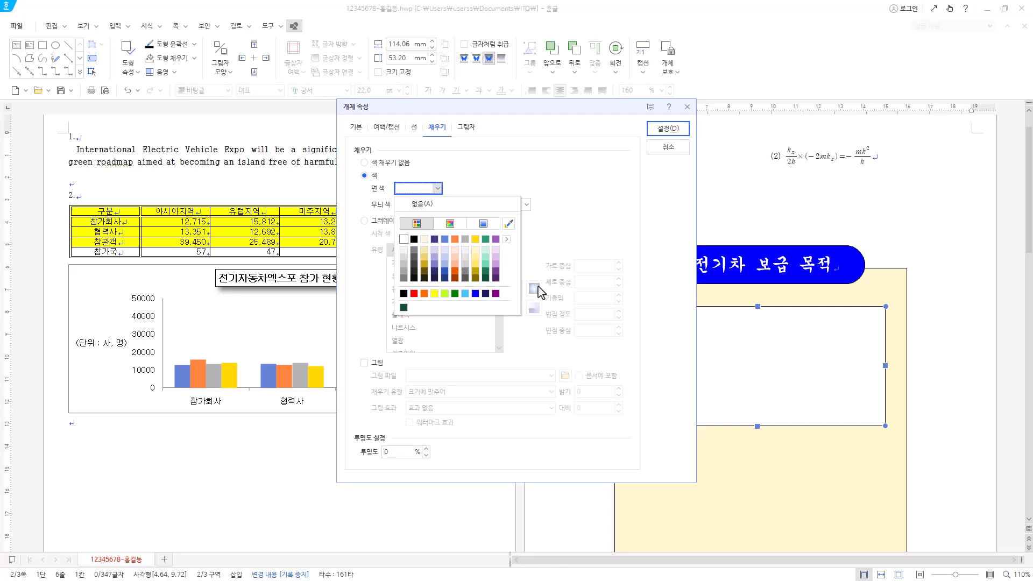
click(445, 294)
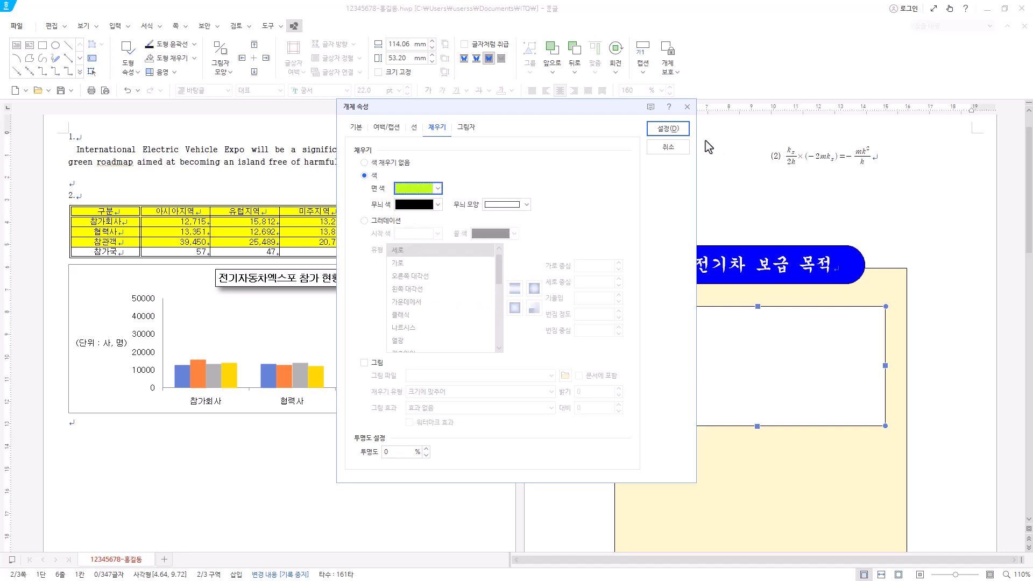
click(679, 132)
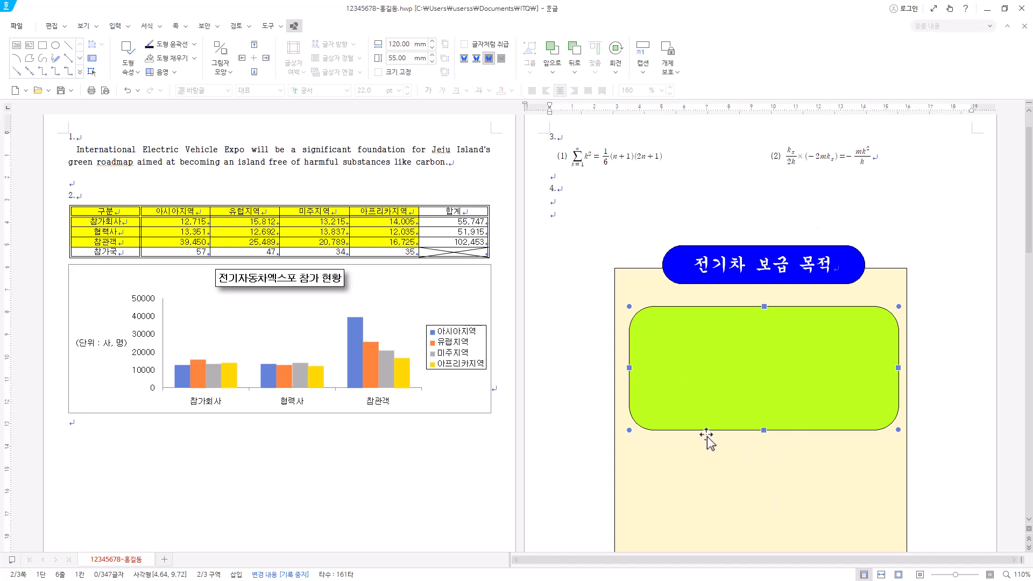
Step: Align the green rectangle, the background rectangle and the title text box to their common horizontal centre (가운데 맞춤)
shift+click(632, 279)
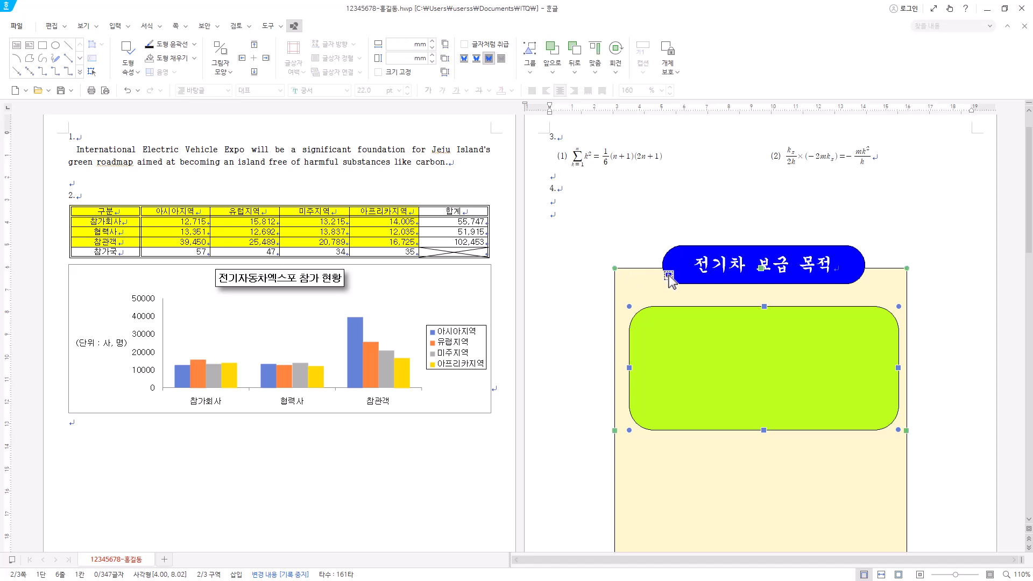
shift+click(668, 276)
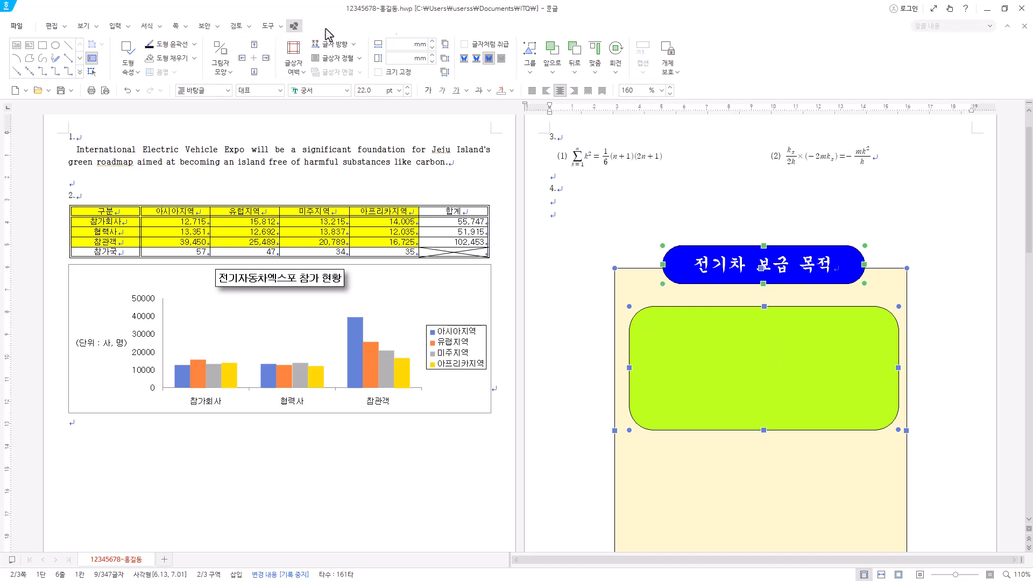
click(596, 71)
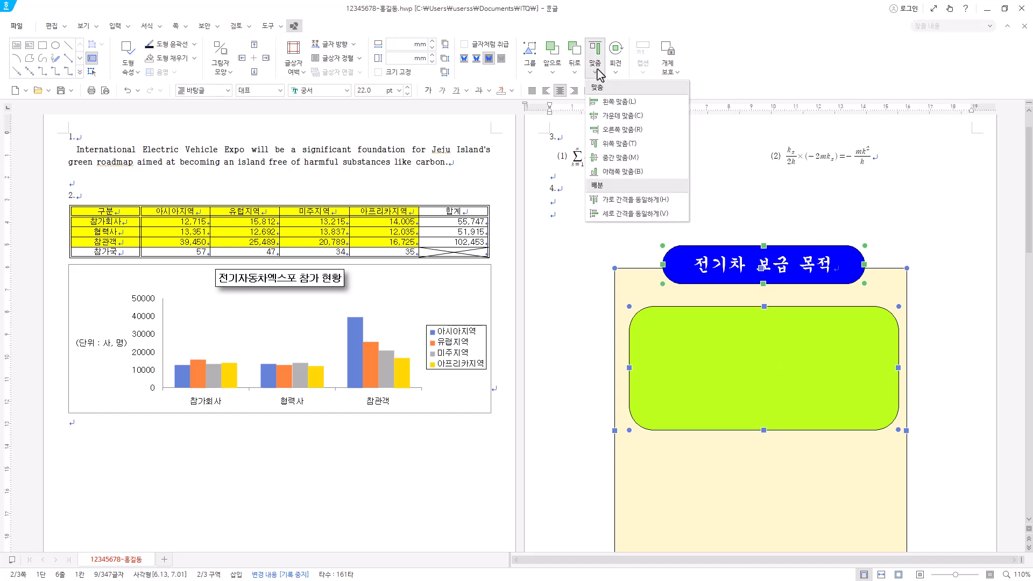
click(613, 117)
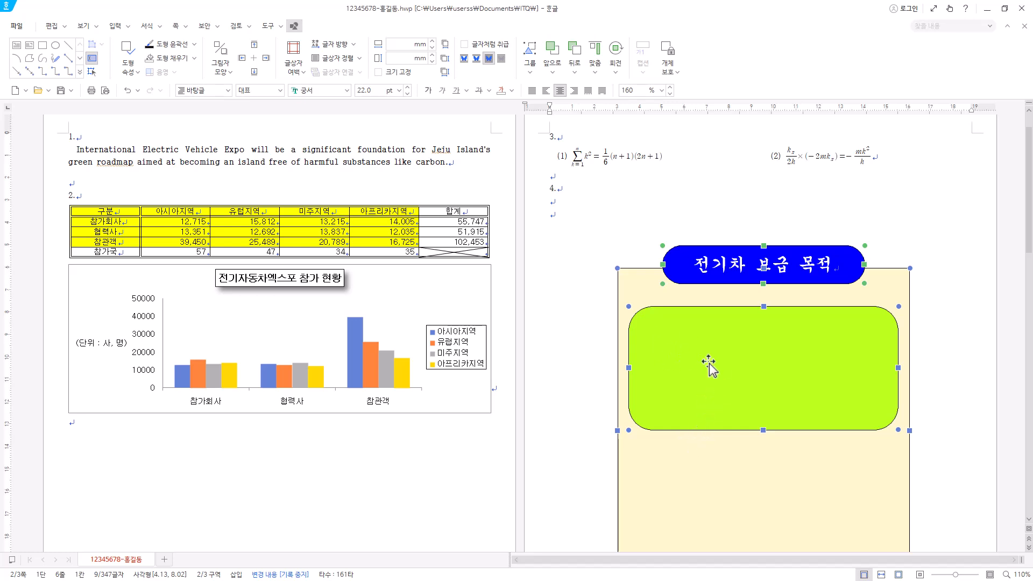
Step: Start inserting a picture and browse to the Picture folder inside the ITQ documents folder
click(114, 28)
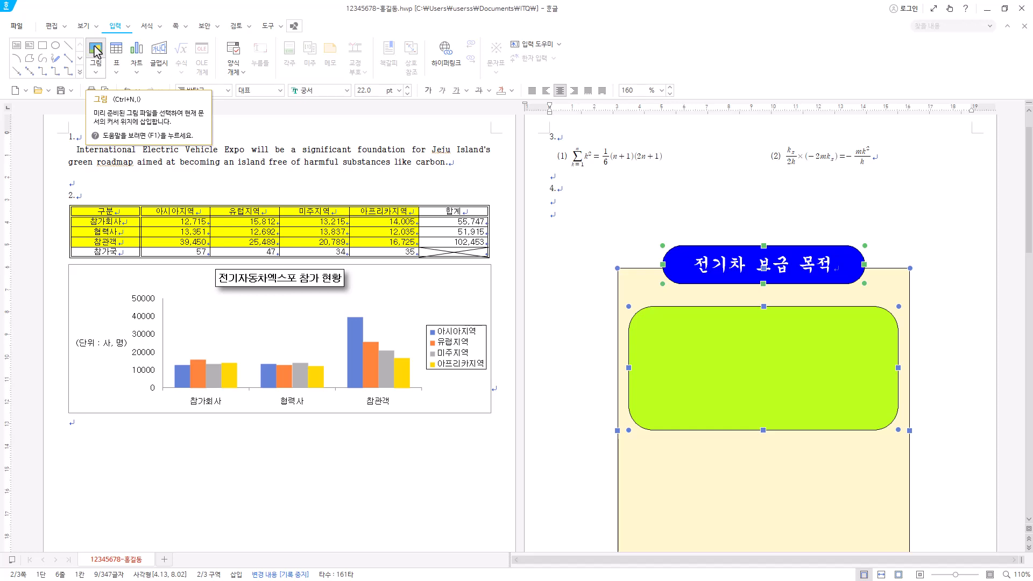
click(96, 51)
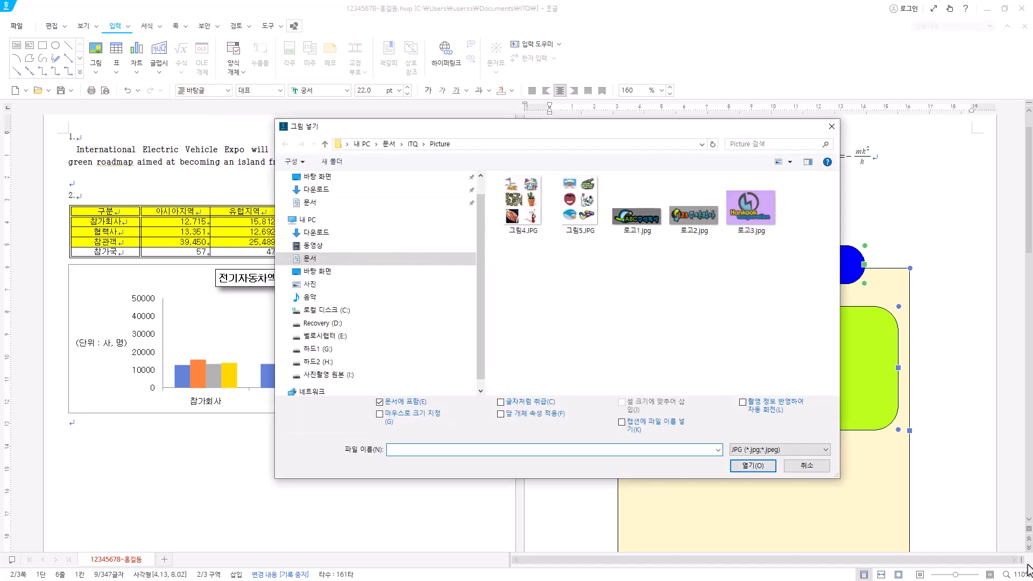
click(412, 145)
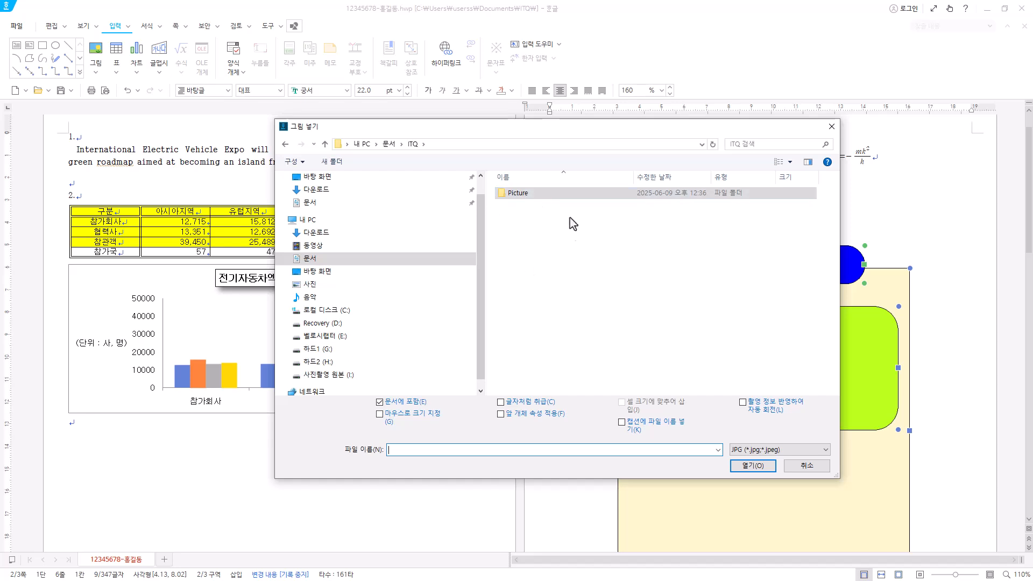
double_click(543, 193)
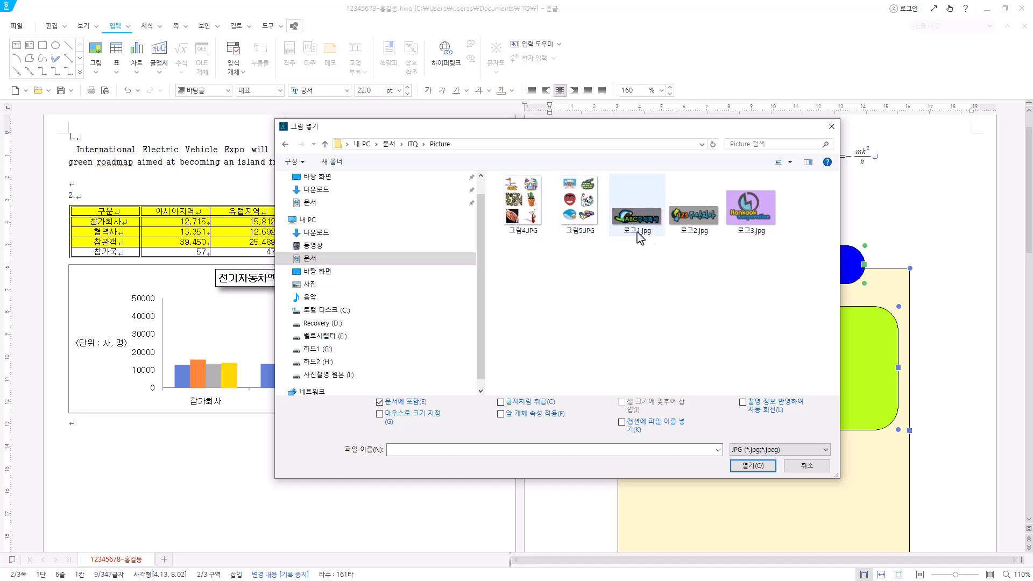
Step: Switch the picture file list to the details view and back to icon thumbnails
right_click(578, 275)
mouse_move(621, 291)
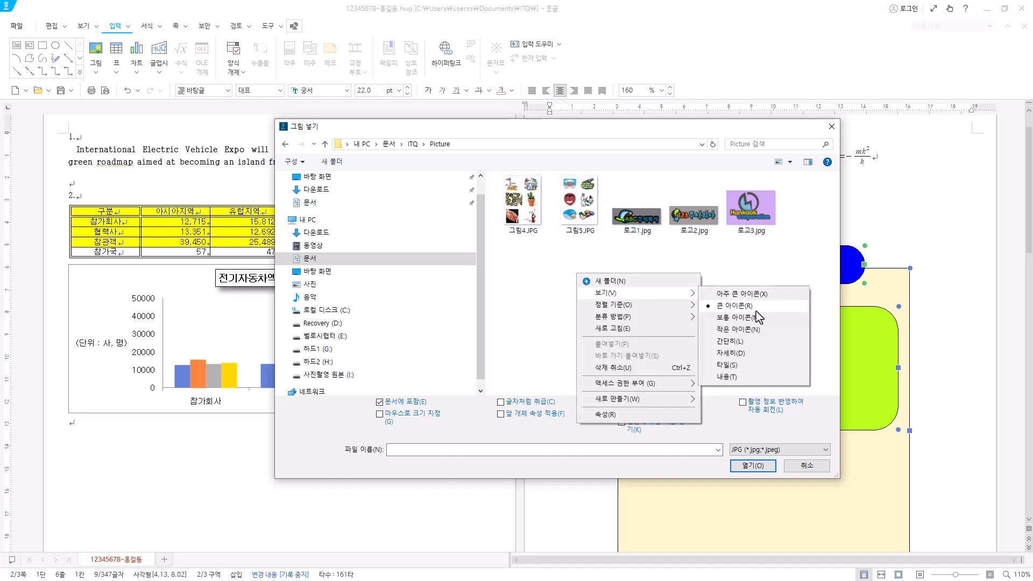
click(791, 353)
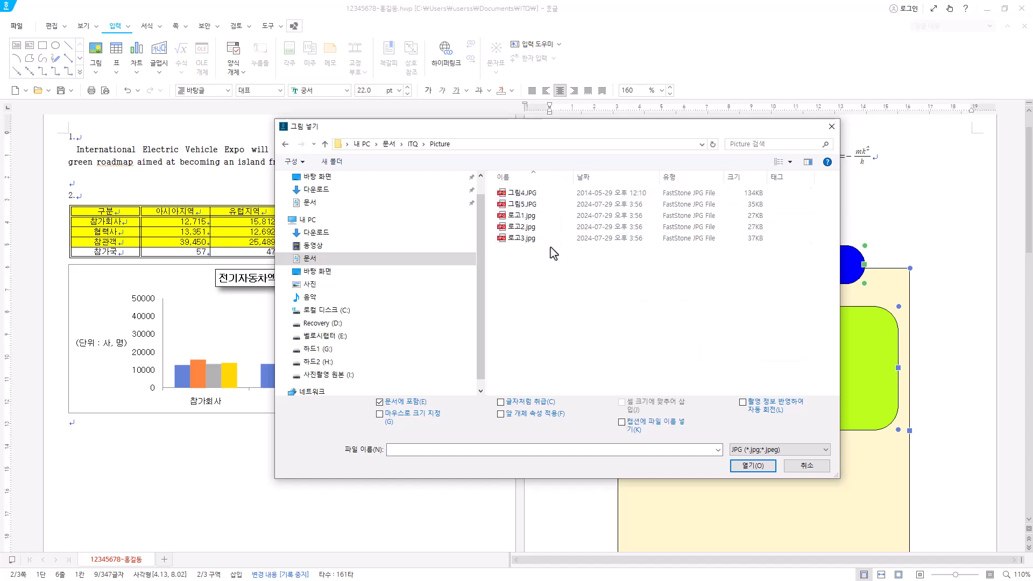
right_click(658, 298)
mouse_move(702, 308)
click(804, 320)
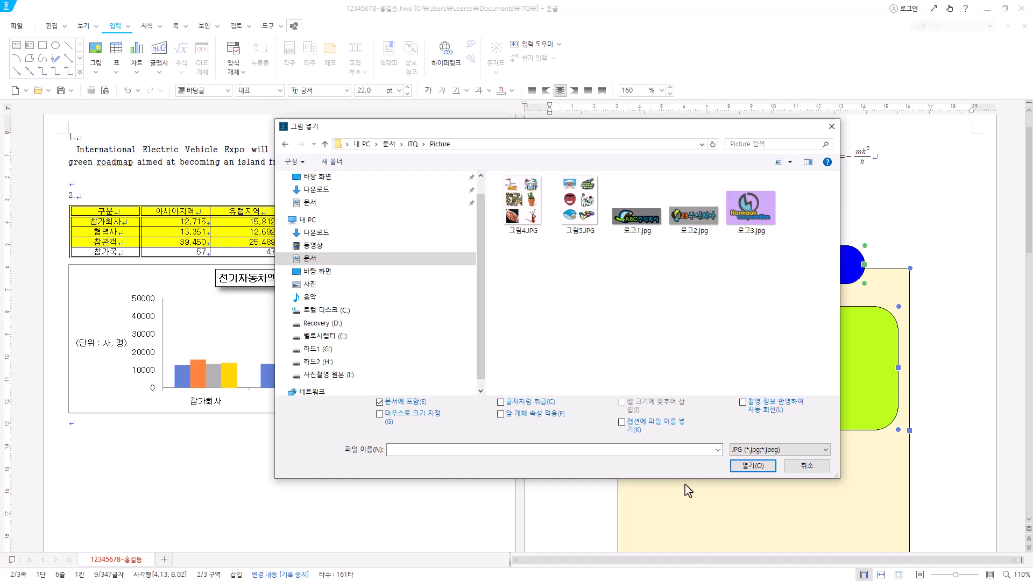
Step: Insert the picture 로고1.jpg into the document, keeping the JPG file type filter
click(761, 449)
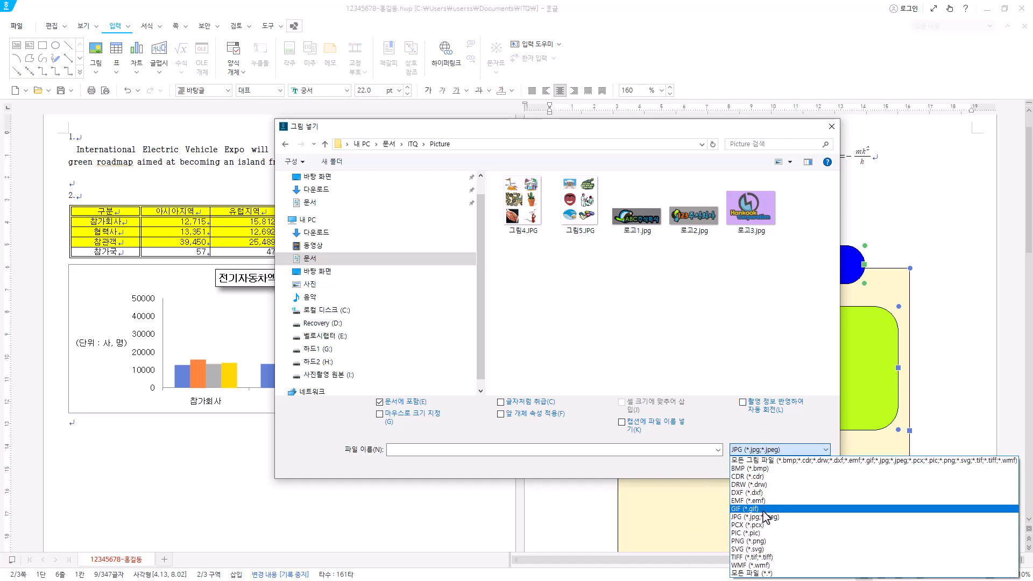
click(763, 450)
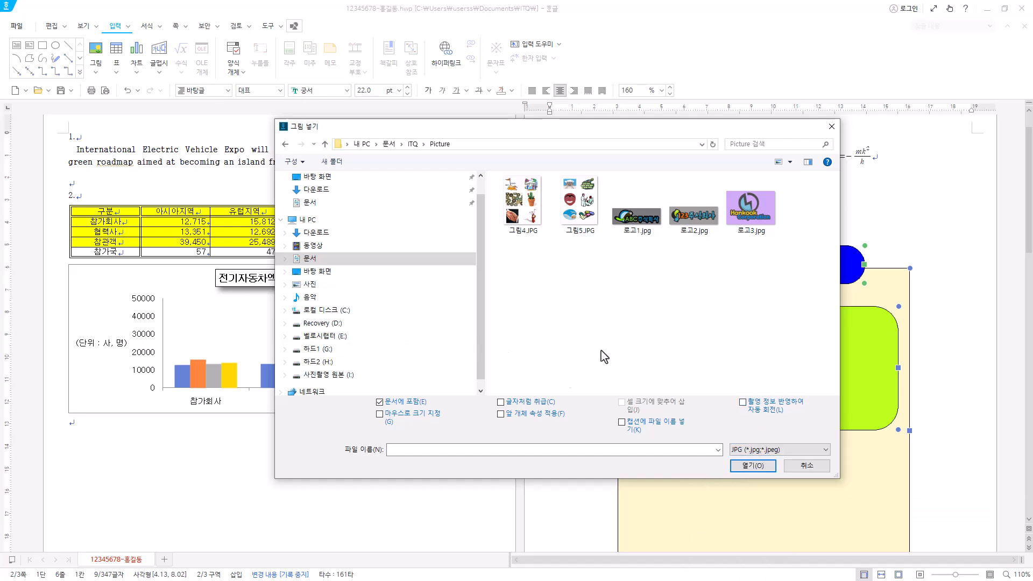
click(530, 404)
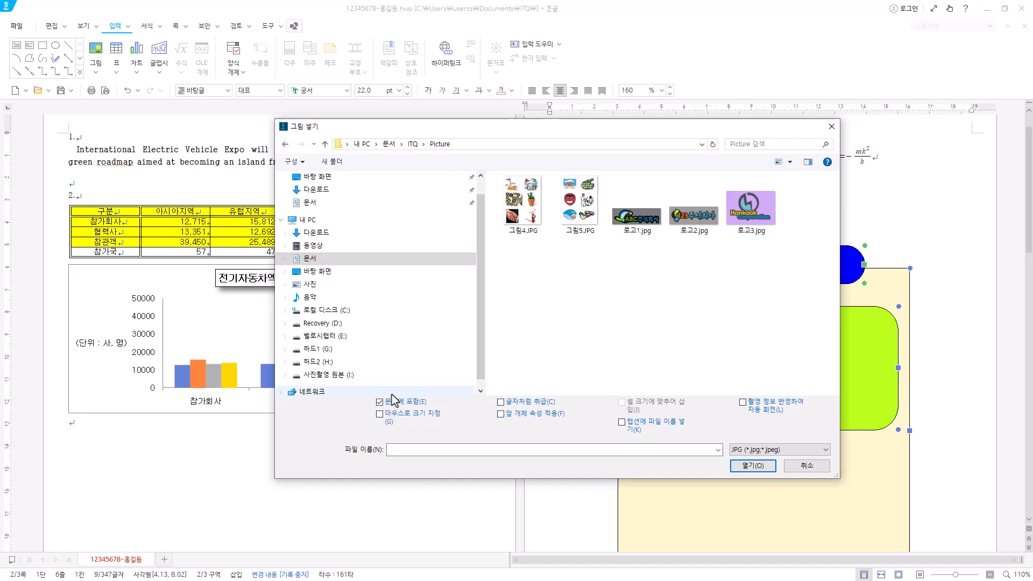
click(648, 229)
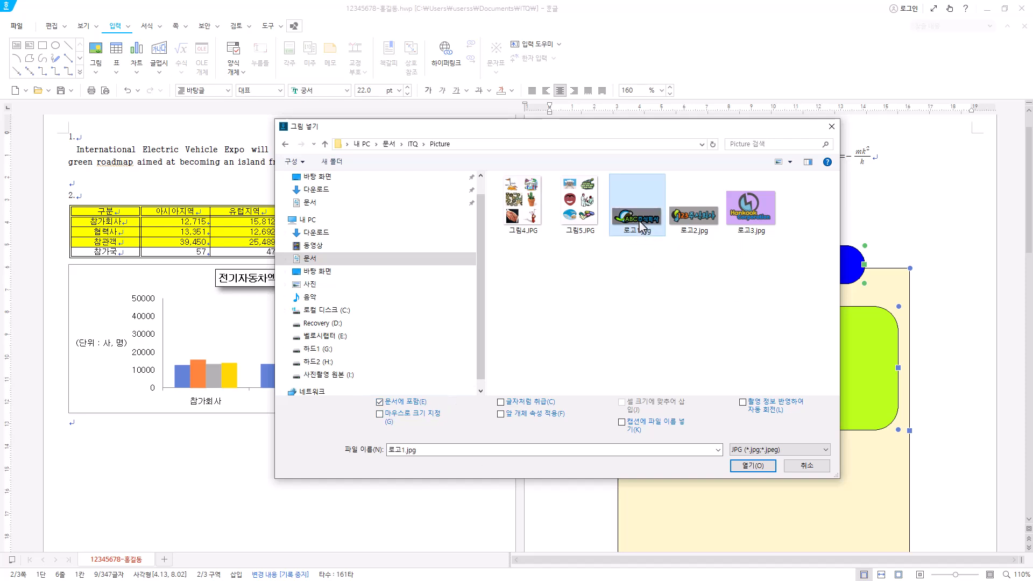
click(754, 466)
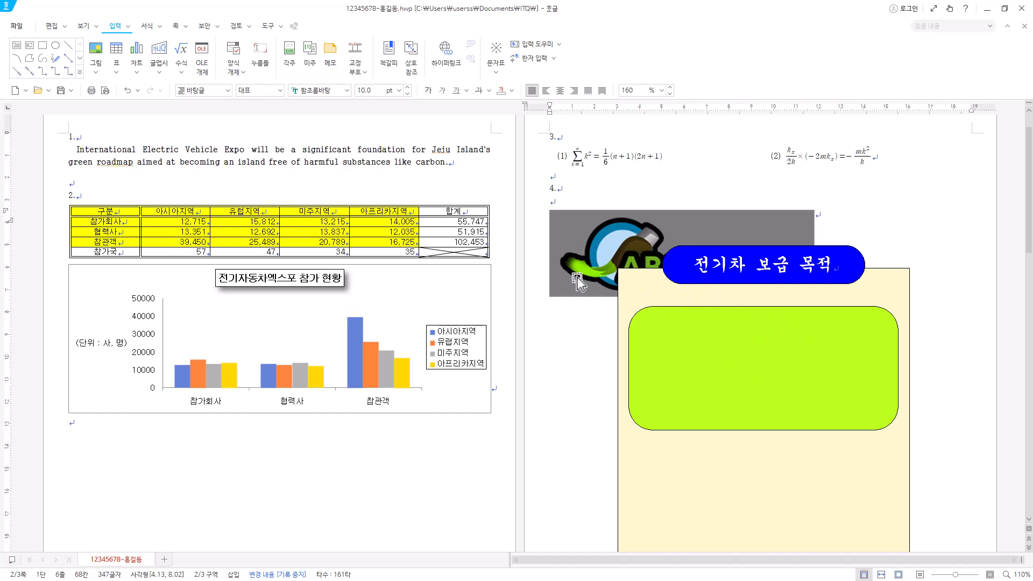
Step: Set the logo picture's size to 40 mm wide and 30 mm high and place it in front of the text
click(612, 240)
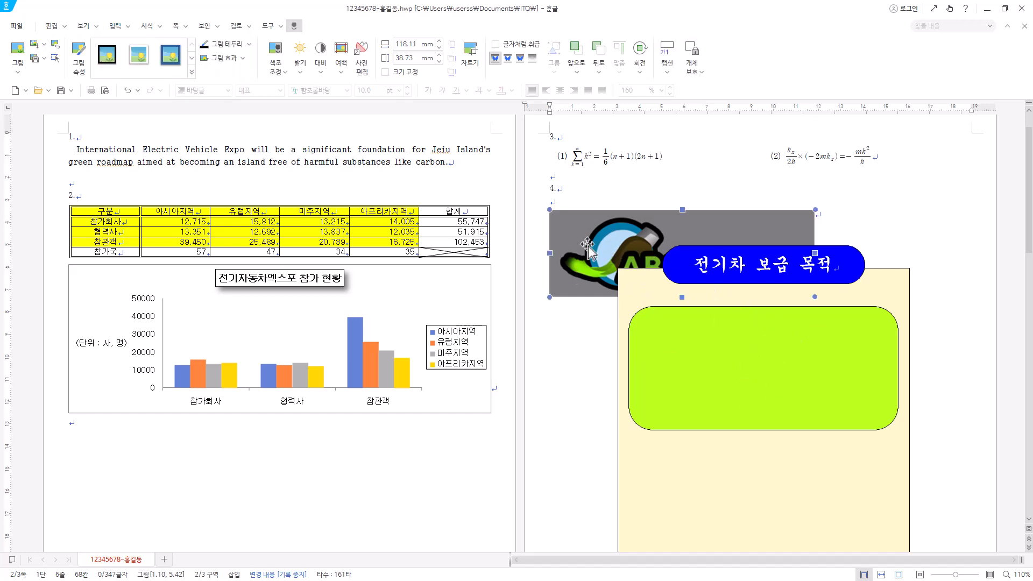
double_click(587, 247)
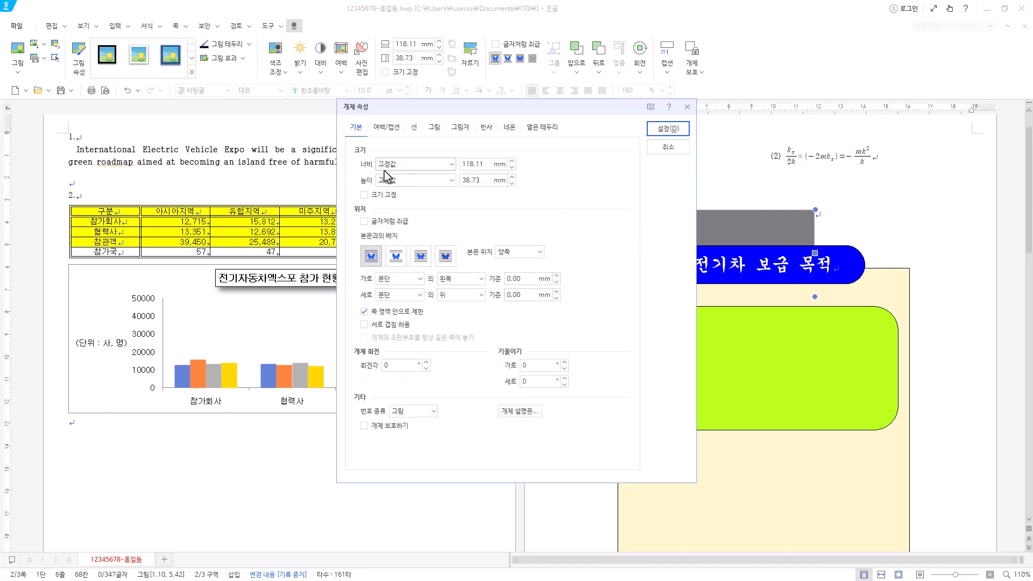
double_click(483, 165)
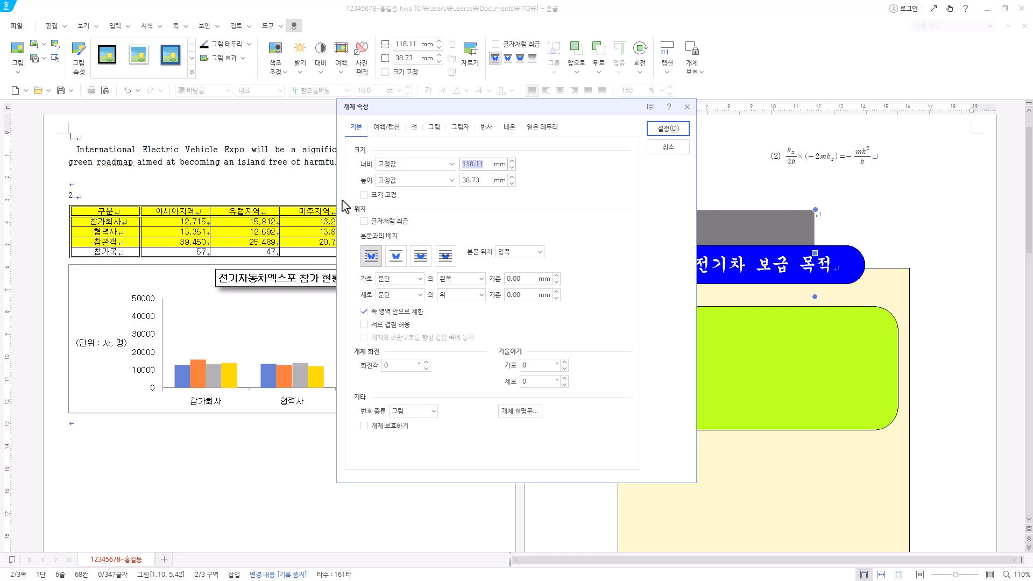
text(40)
key(Tab)
key(Tab)
text(3)
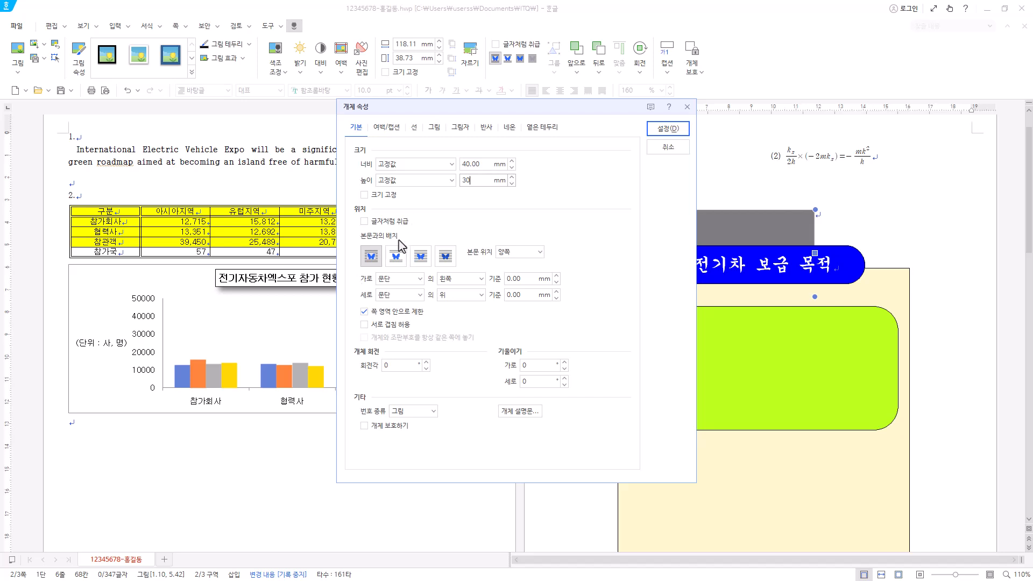
click(421, 258)
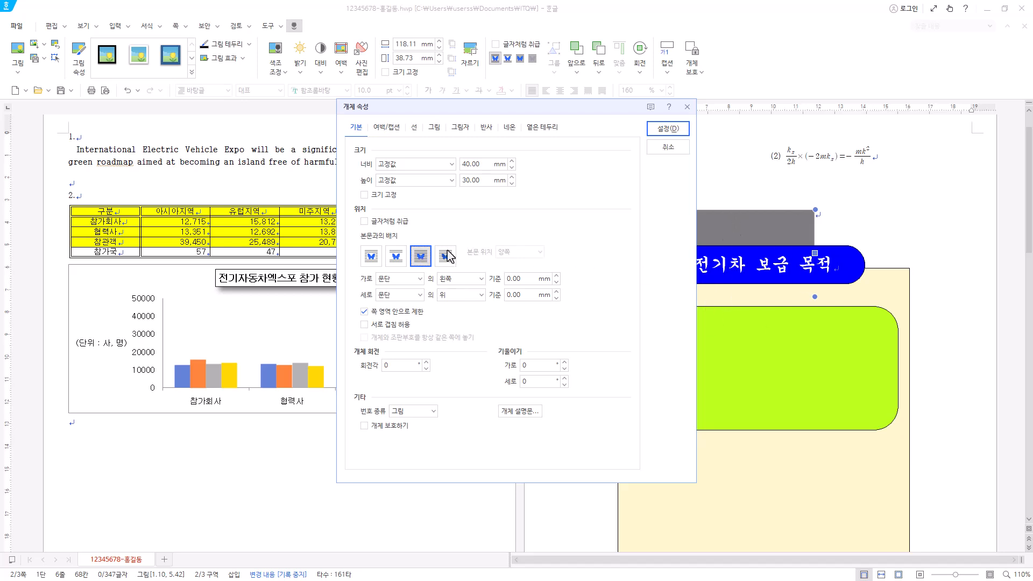
Step: Apply the grayscale (회색조) effect to the logo picture and move it onto the left half of the green rectangle
click(435, 129)
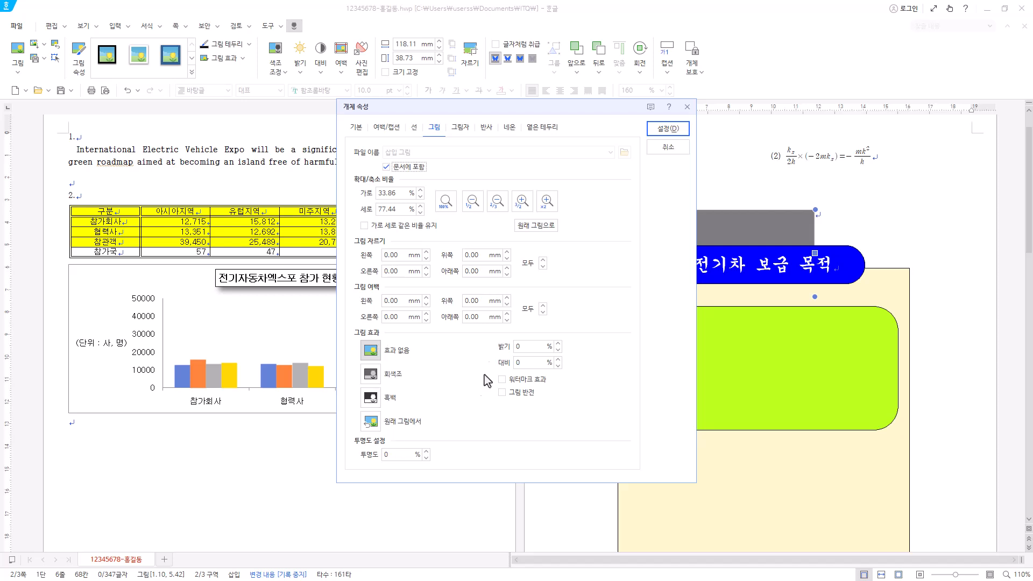
click(394, 376)
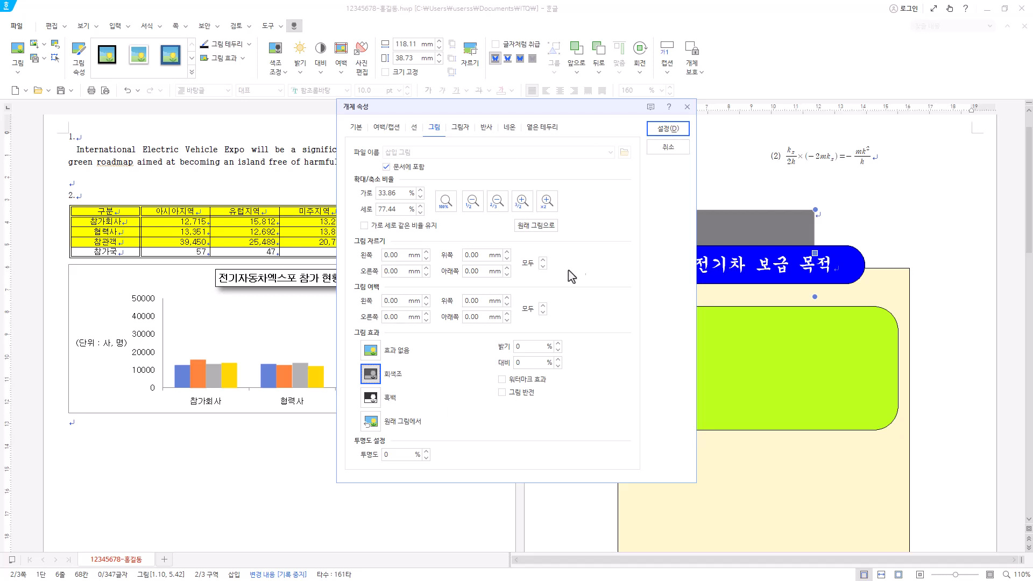
click(668, 130)
drag(593, 250, 706, 377)
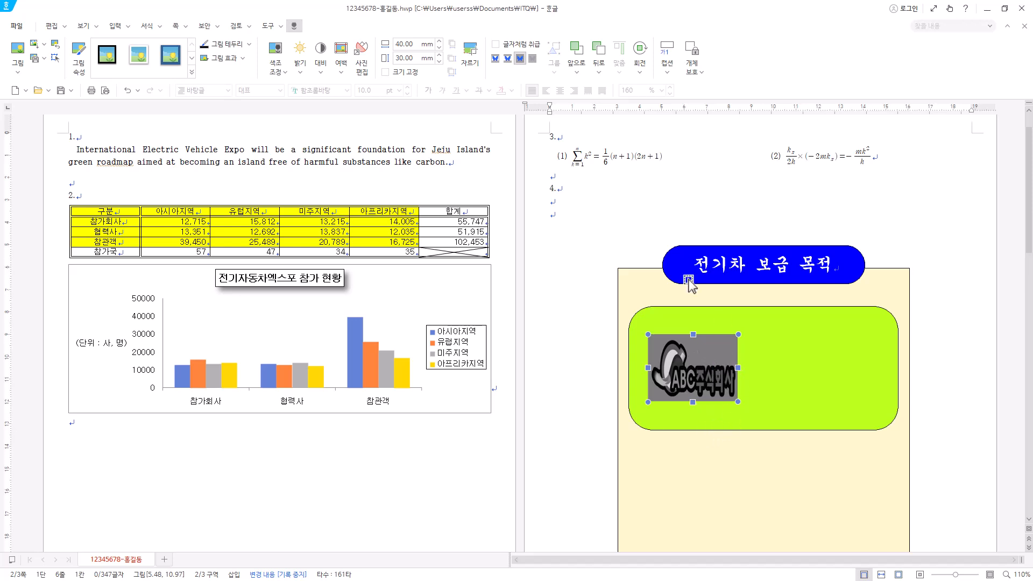
Step: Open the logo picture's colour tone adjustment options
click(285, 73)
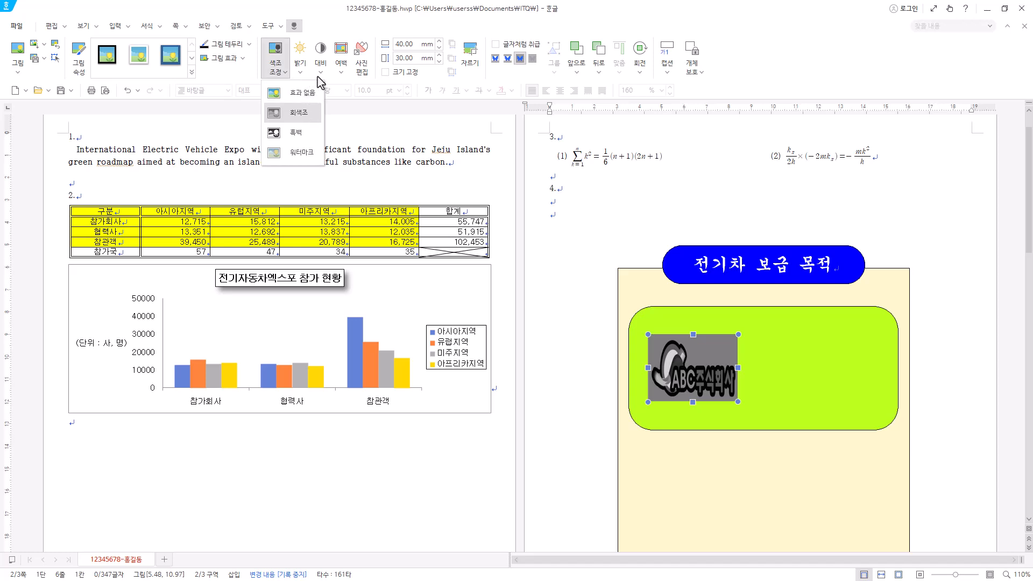
click(627, 16)
click(640, 73)
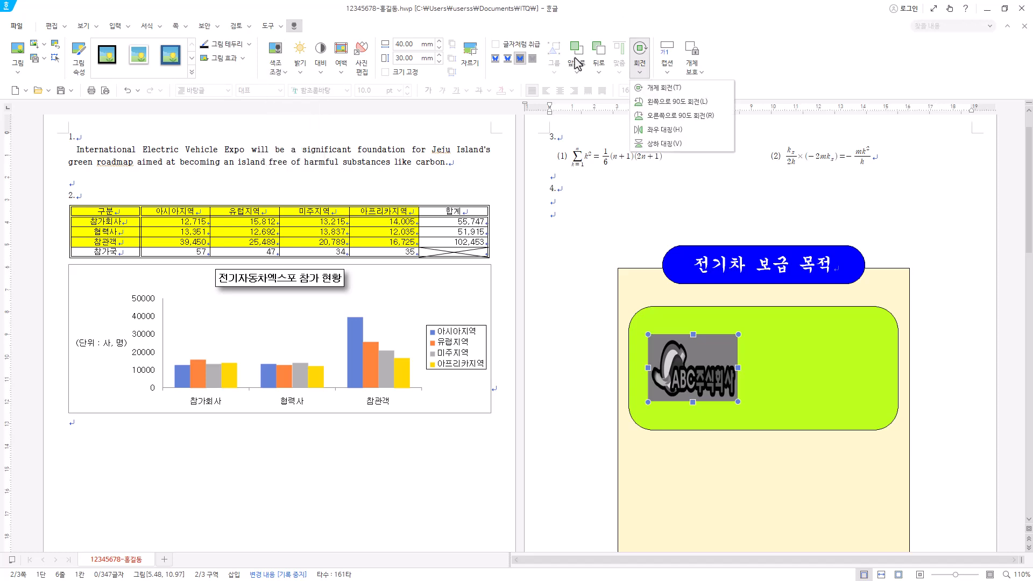
click(671, 14)
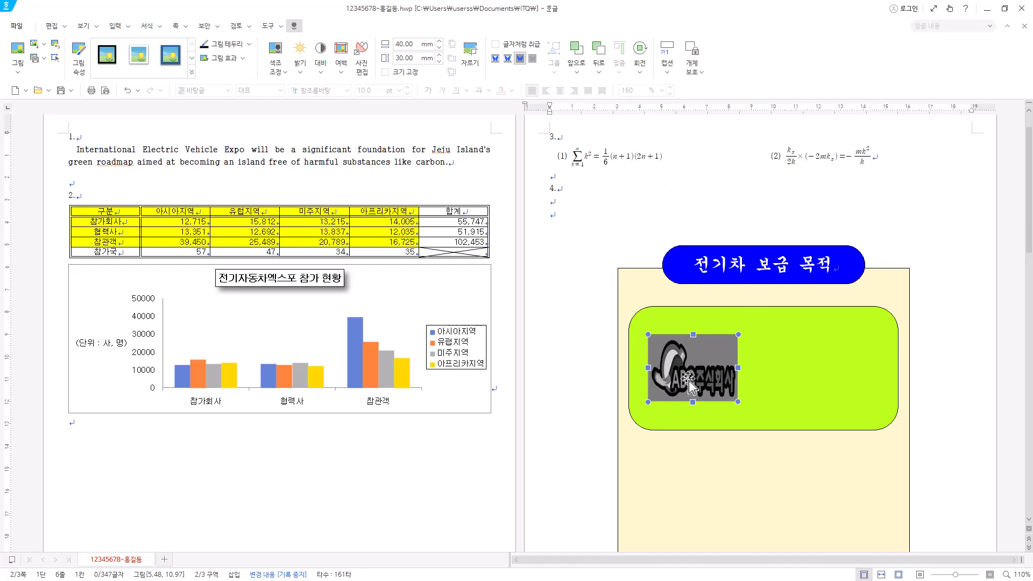
Step: Hyperlink the grayscale ABC주식회사 logo picture to the bookmark 전기 in the current document
scroll(689, 380, down, 8)
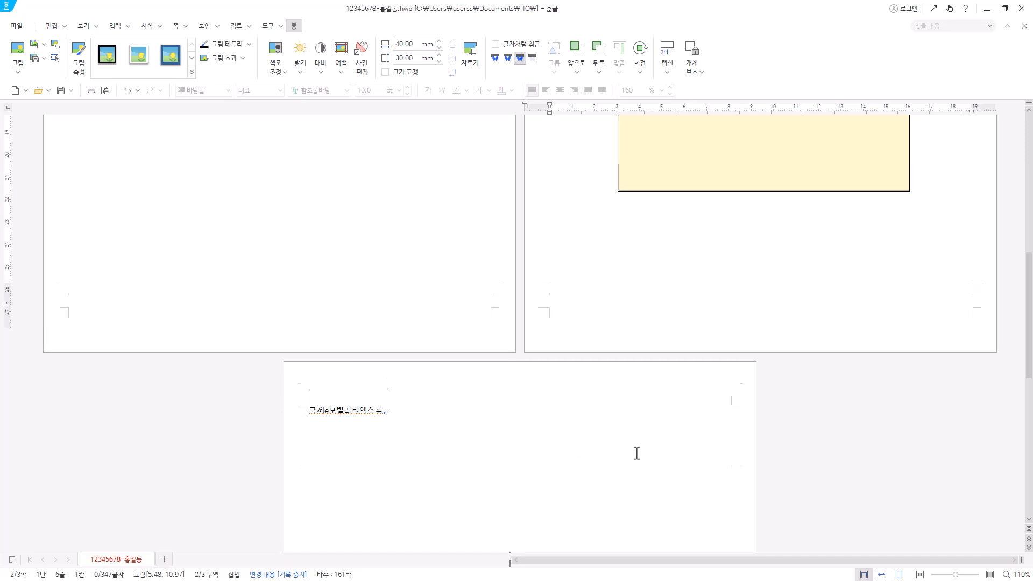
scroll(637, 454, up, 8)
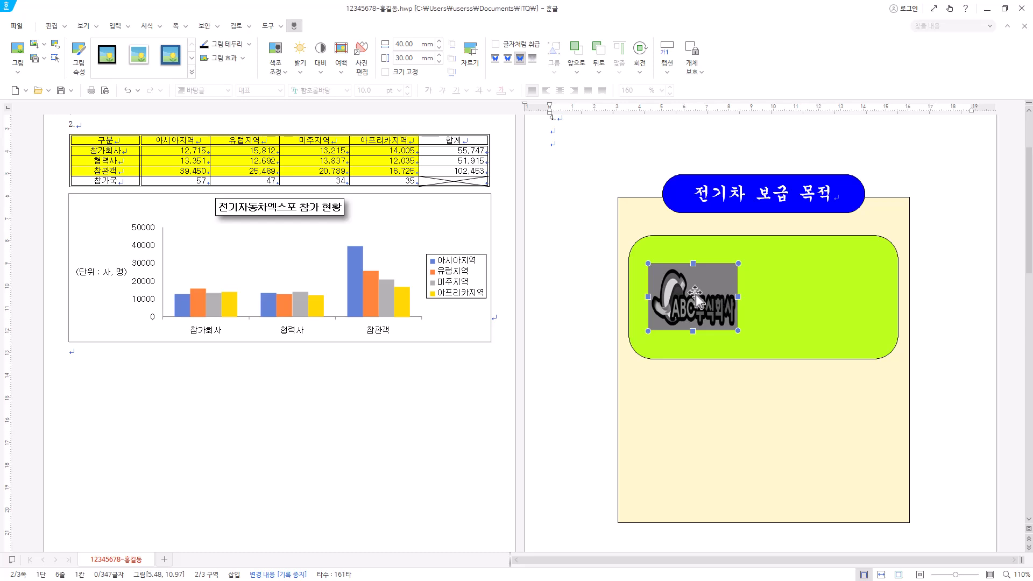
right_click(696, 294)
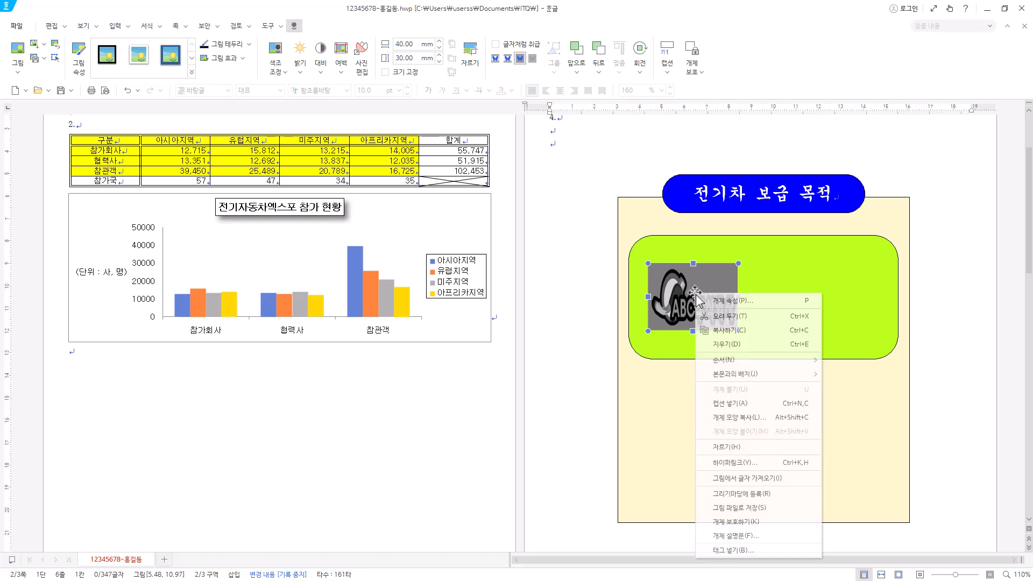
click(771, 466)
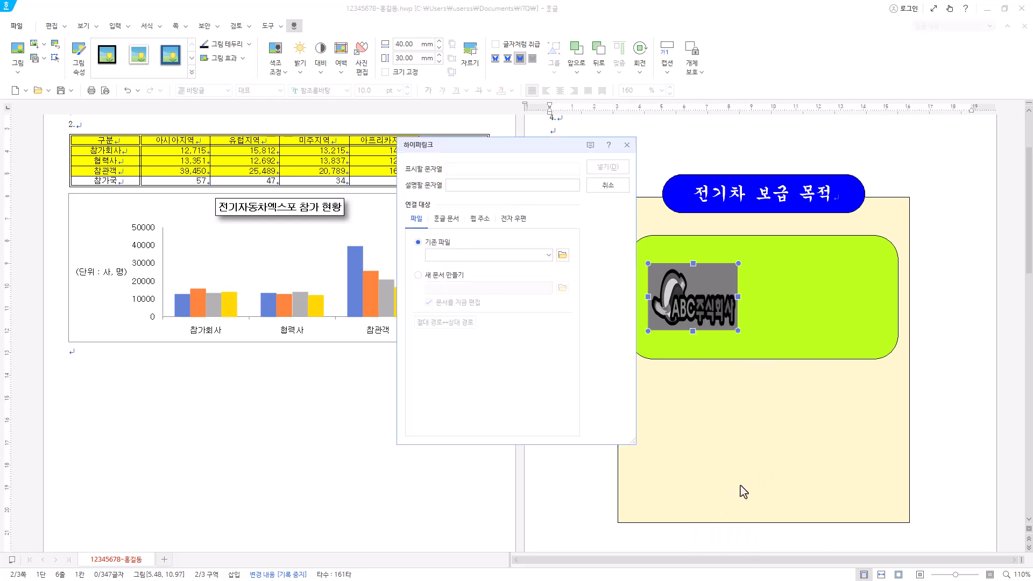
click(447, 219)
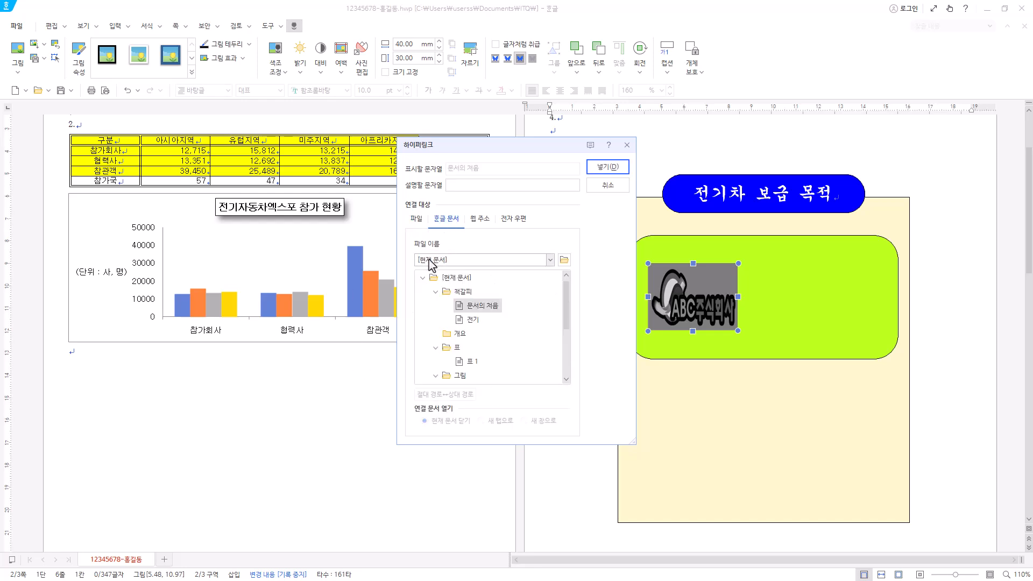
click(472, 320)
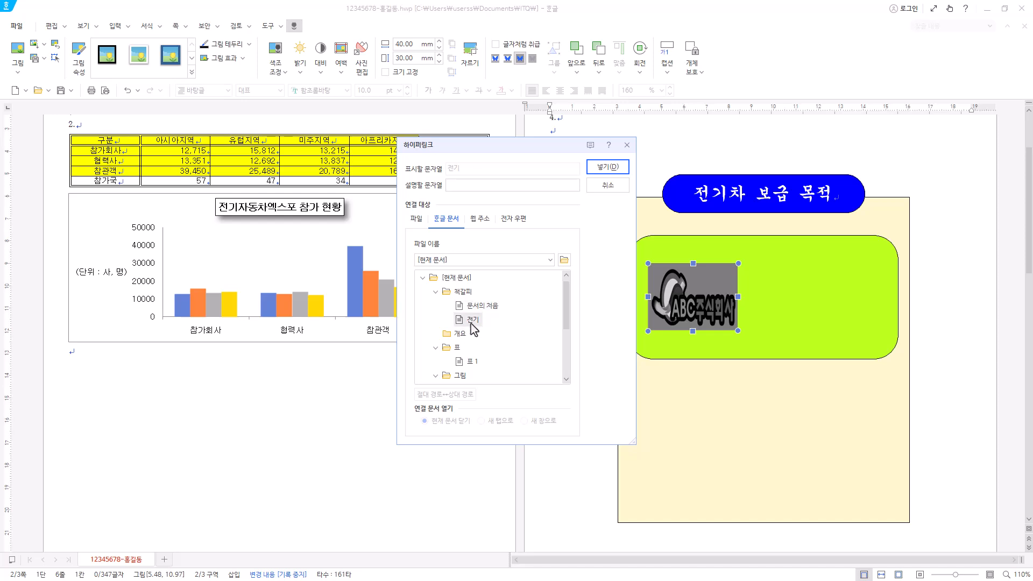
click(608, 167)
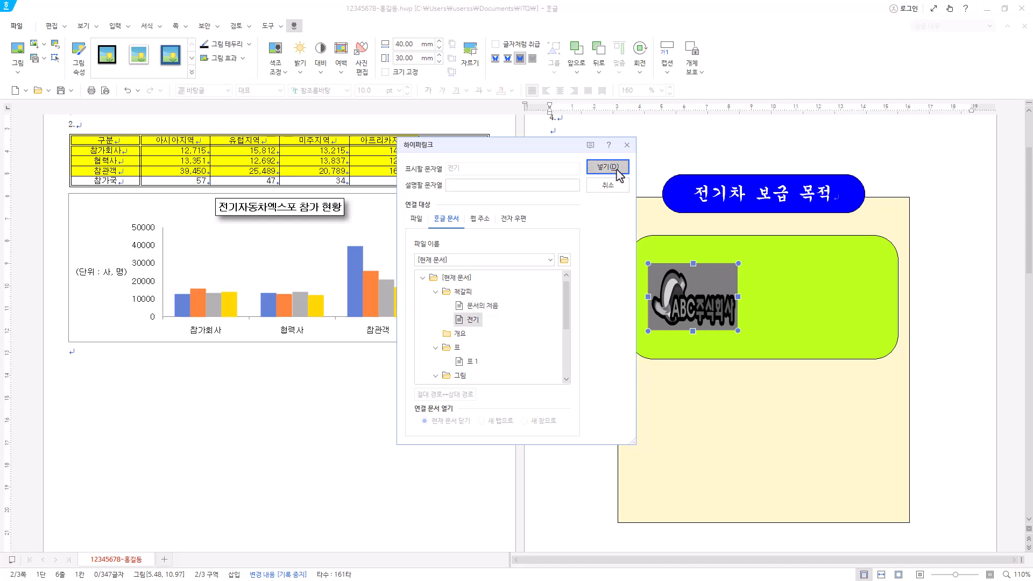
Step: Open the logo picture's hyperlink to test its target, and return to the drawing page
right_click(721, 306)
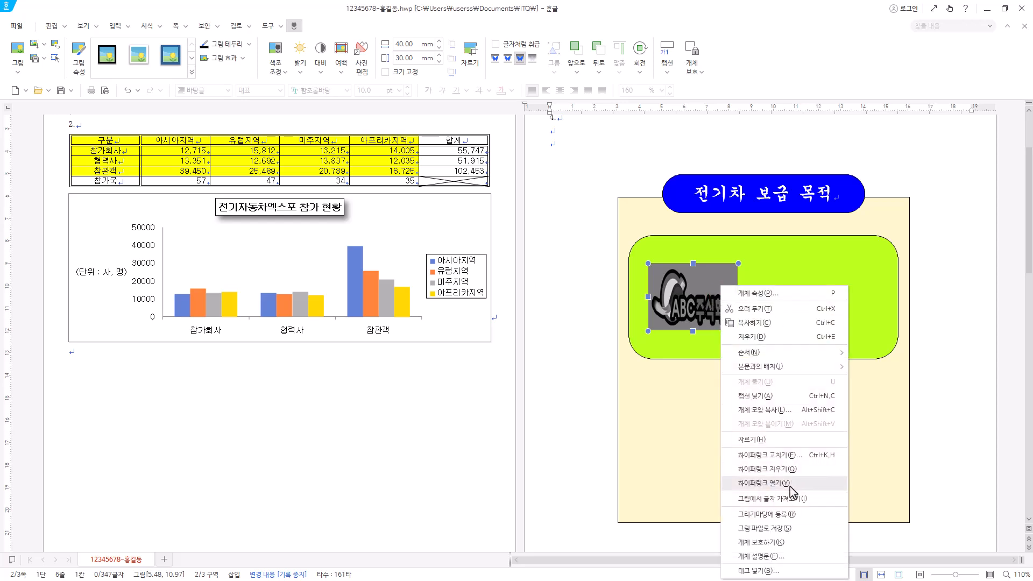
click(769, 484)
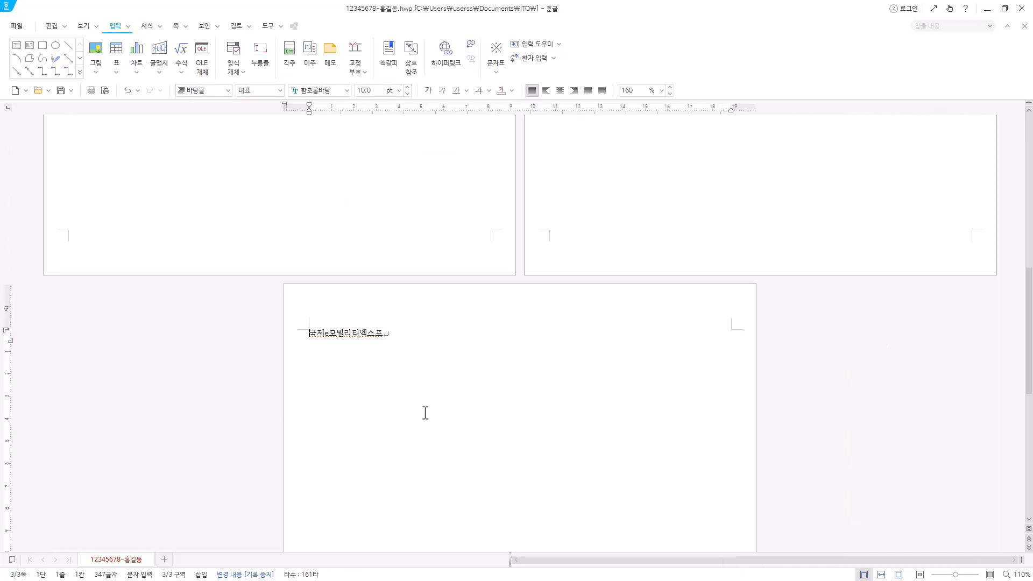
scroll(935, 502, up, 10)
Step: Start a 글맵시 text-art object with the text 전기자동차 and the upward chevron shape
click(699, 295)
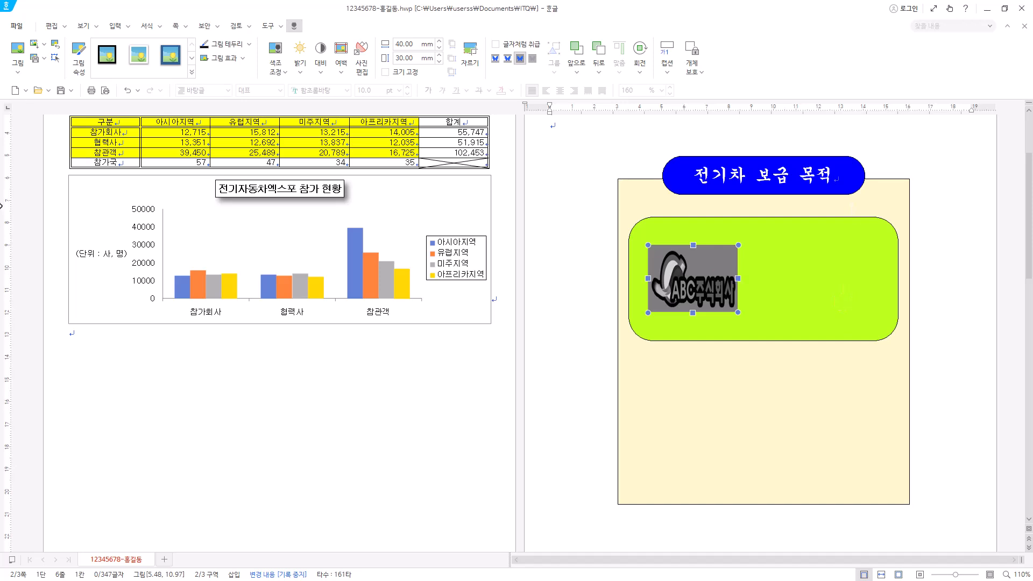
click(116, 28)
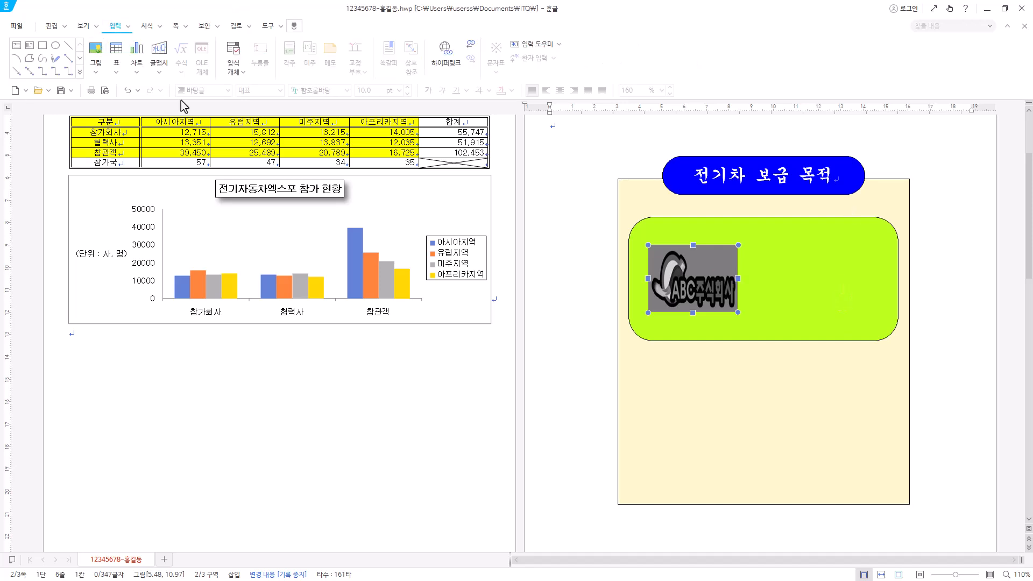
click(164, 51)
text(전기자동차)
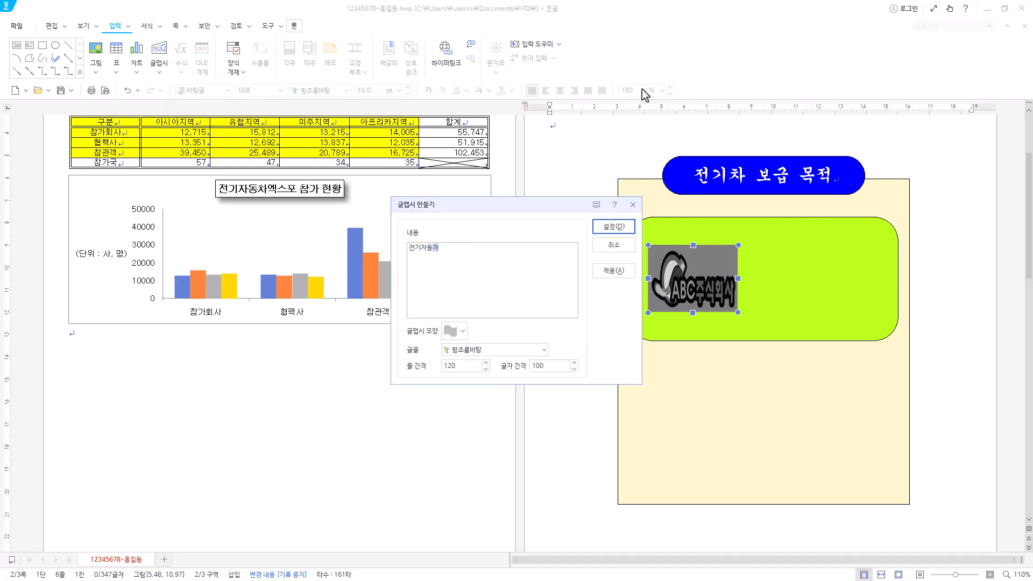
click(461, 332)
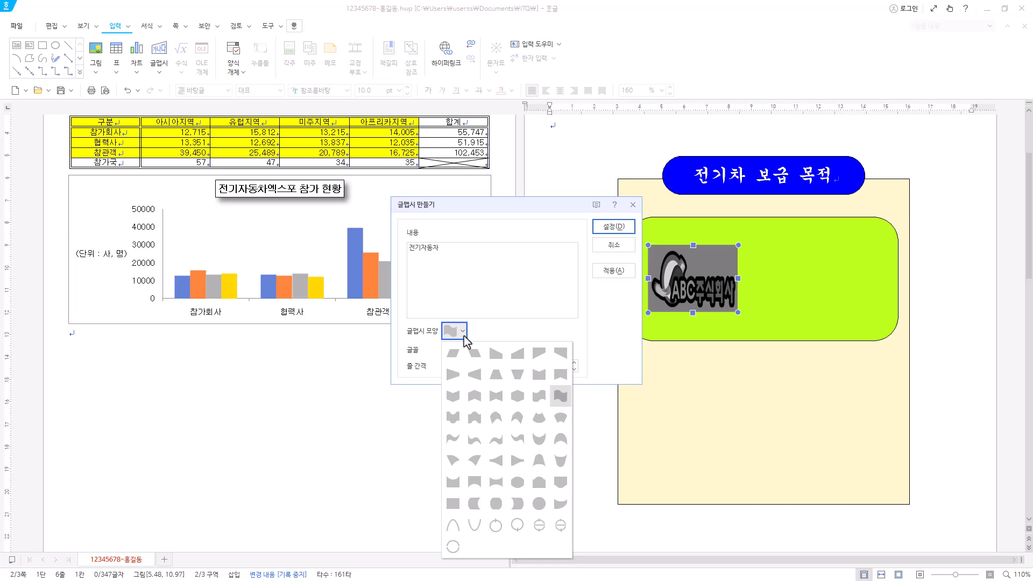
click(475, 398)
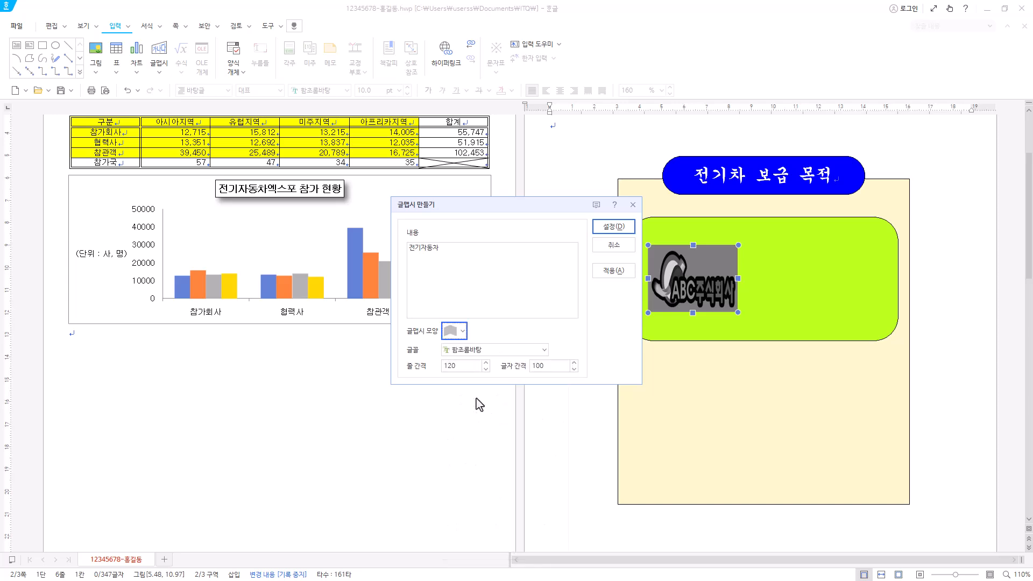
Step: Set the text-art font to 돋움 and insert the object into the page
click(544, 351)
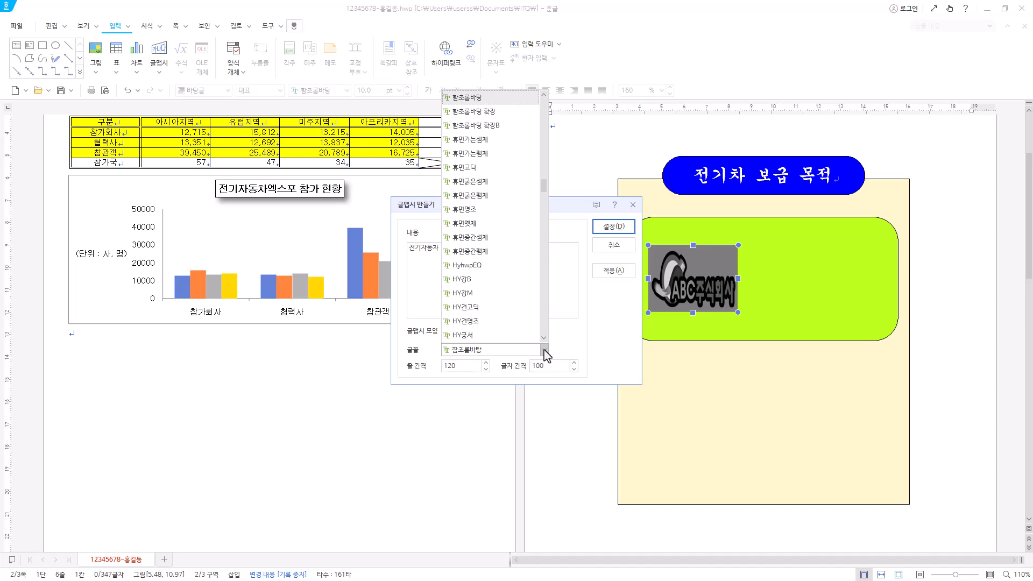
drag(543, 184, 556, 86)
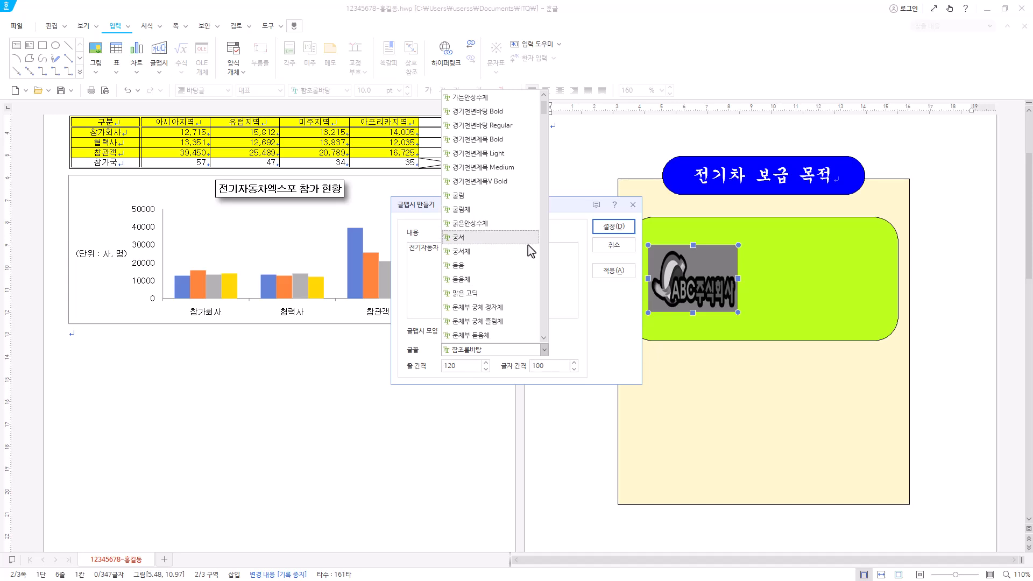
click(501, 265)
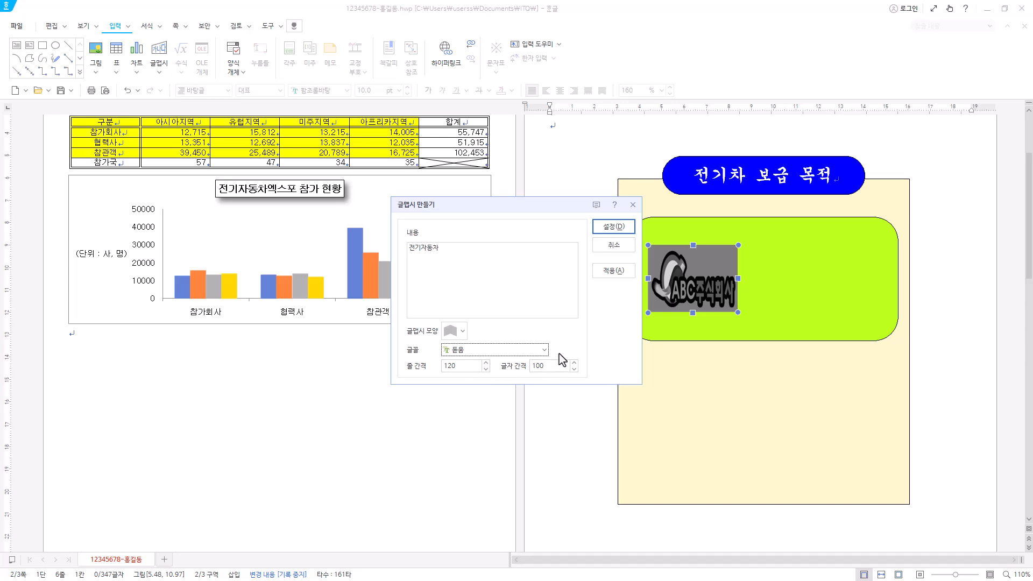
click(614, 226)
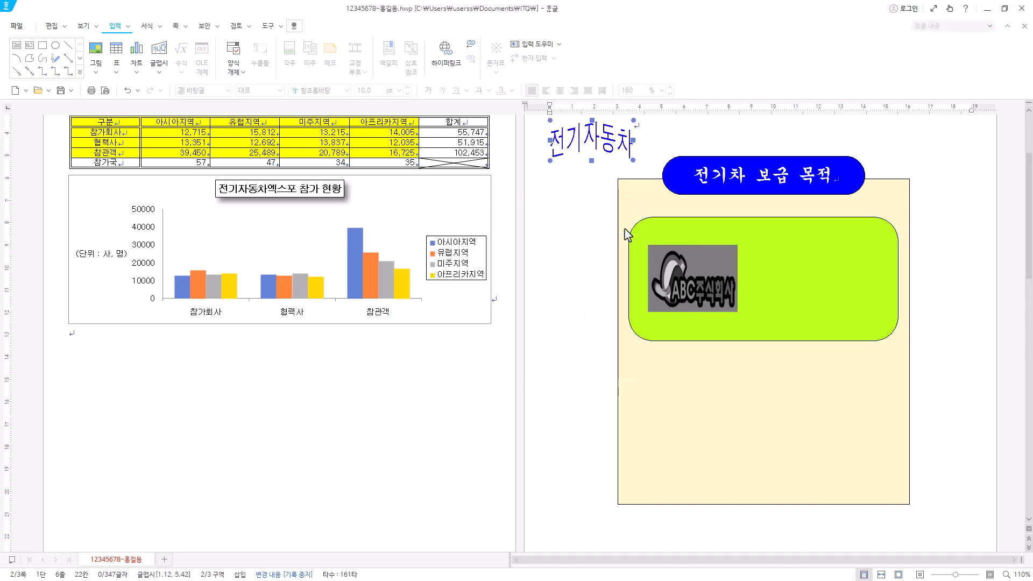
Step: Move the 전기자동차 text art beside the cream rectangle and set its size to 50 mm wide and 35 mm high
drag(590, 144, 600, 194)
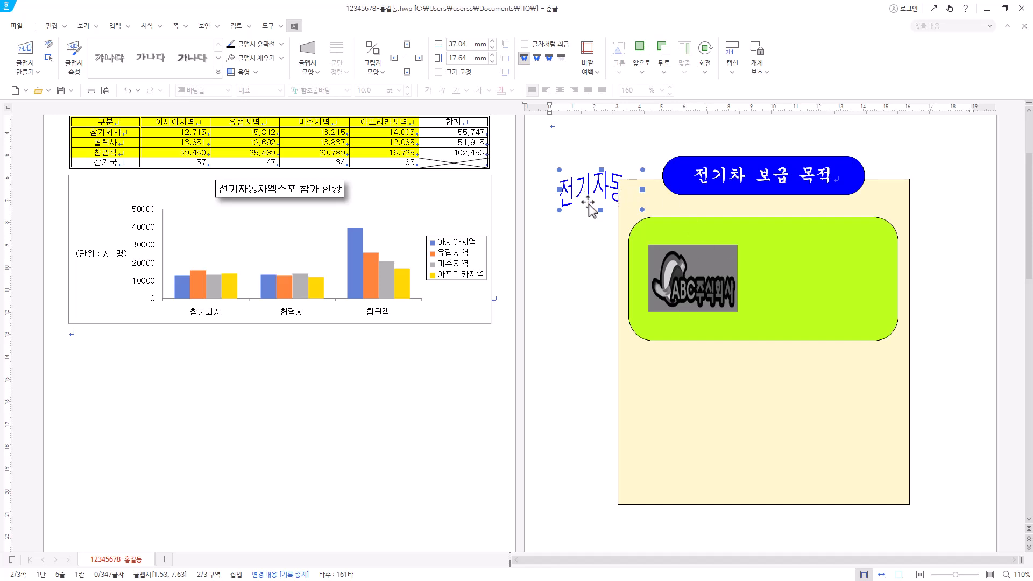
double_click(582, 189)
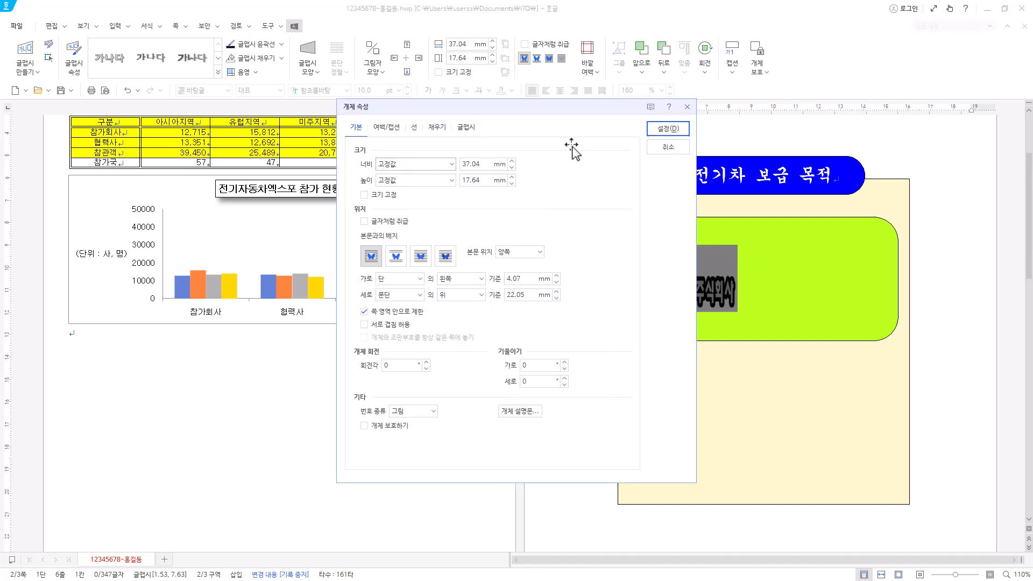
click(481, 164)
text(50)
key(Tab)
key(Tab)
text(3)
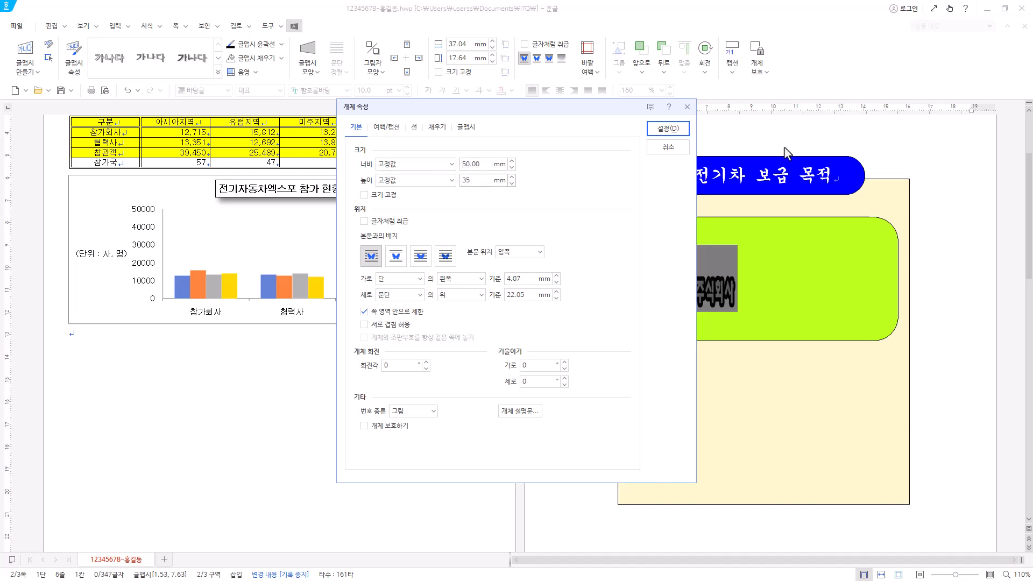
Step: Fill the 전기자동차 text art with solid red and apply its object properties
mouse_move(606, 111)
mouse_down()
mouse_move(727, 293)
mouse_move(682, 278)
mouse_move(681, 92)
mouse_move(644, 129)
mouse_up()
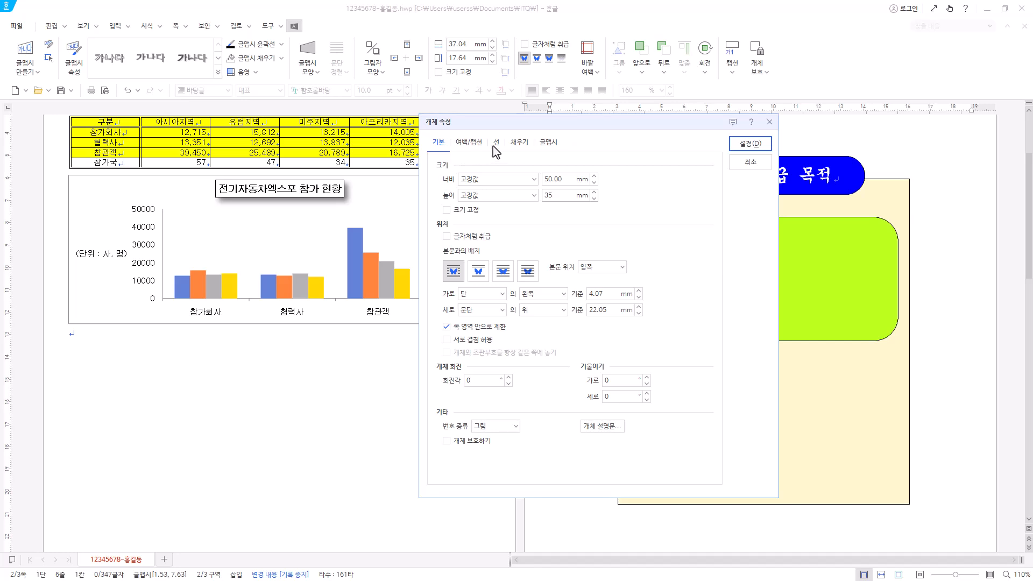
click(518, 146)
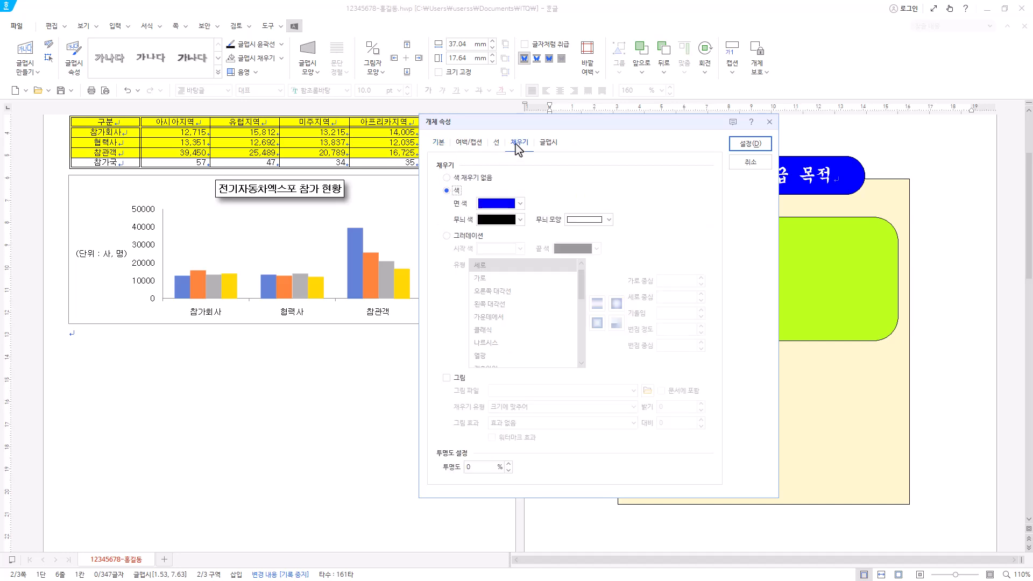
click(520, 204)
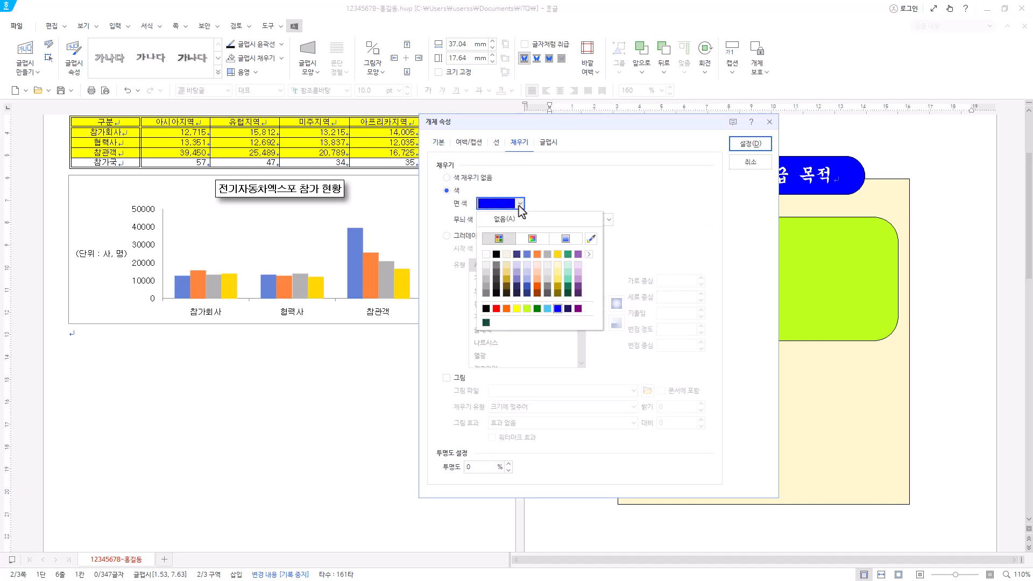
click(496, 308)
click(750, 143)
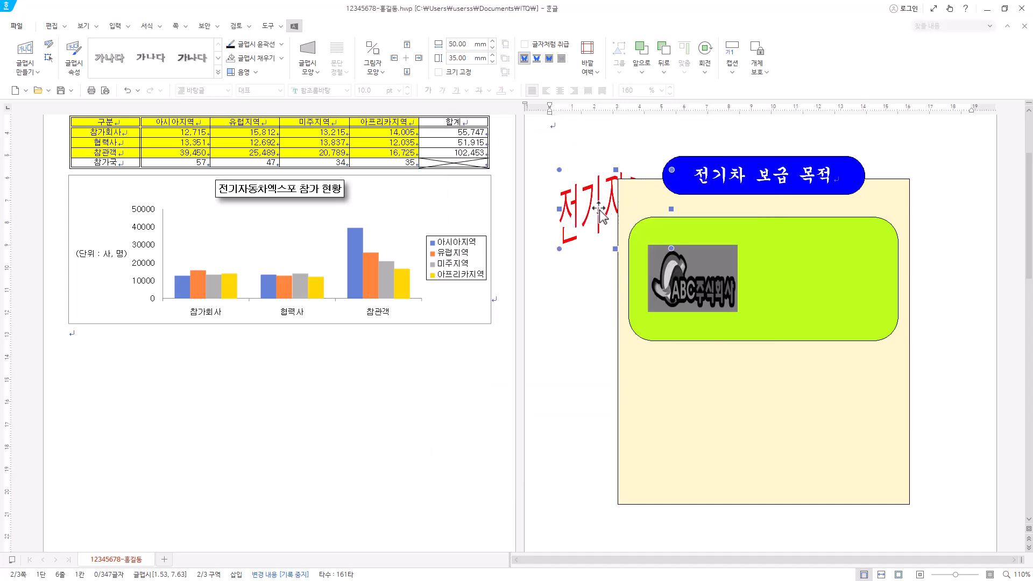
Step: Place the 전기자동차 text art in front of the text and position it inside the green rounded rectangle, right of the logo
double_click(600, 214)
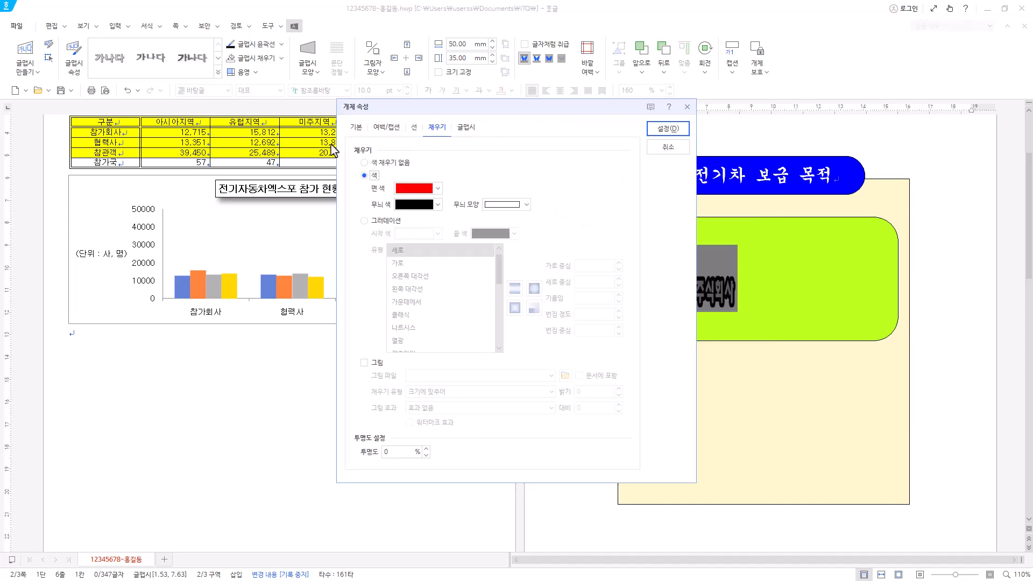
click(356, 129)
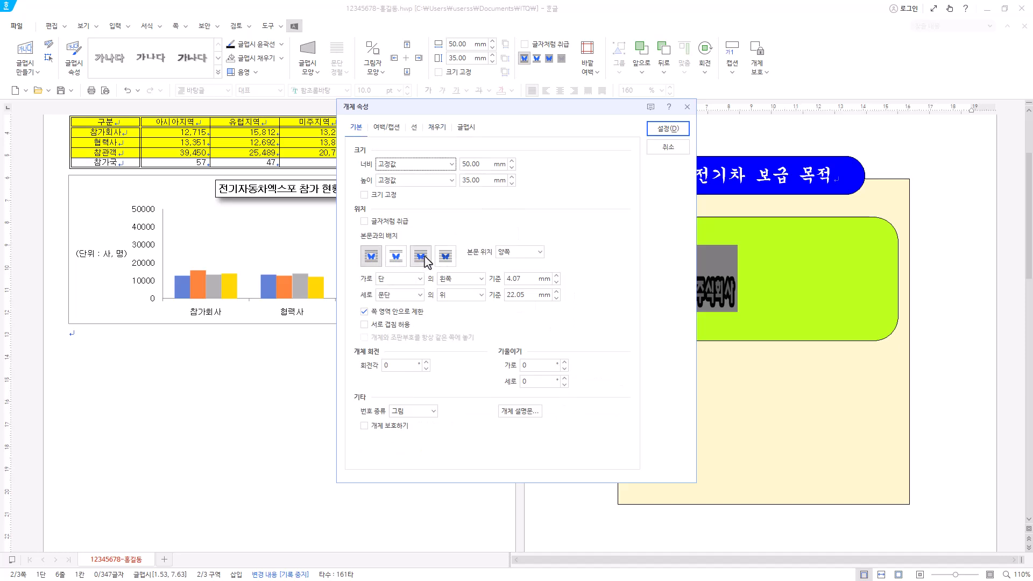
click(425, 259)
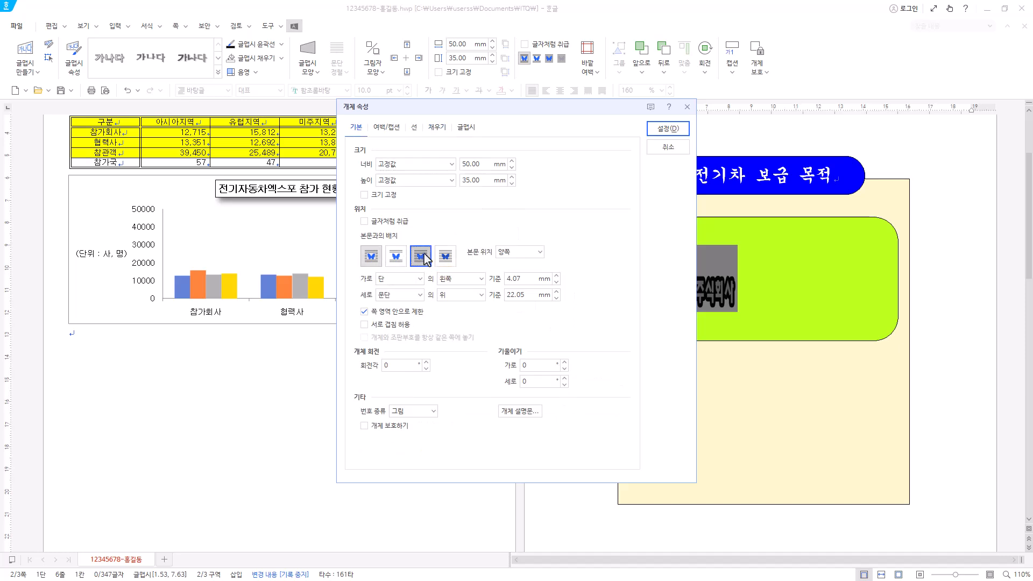
click(668, 130)
drag(605, 270, 805, 282)
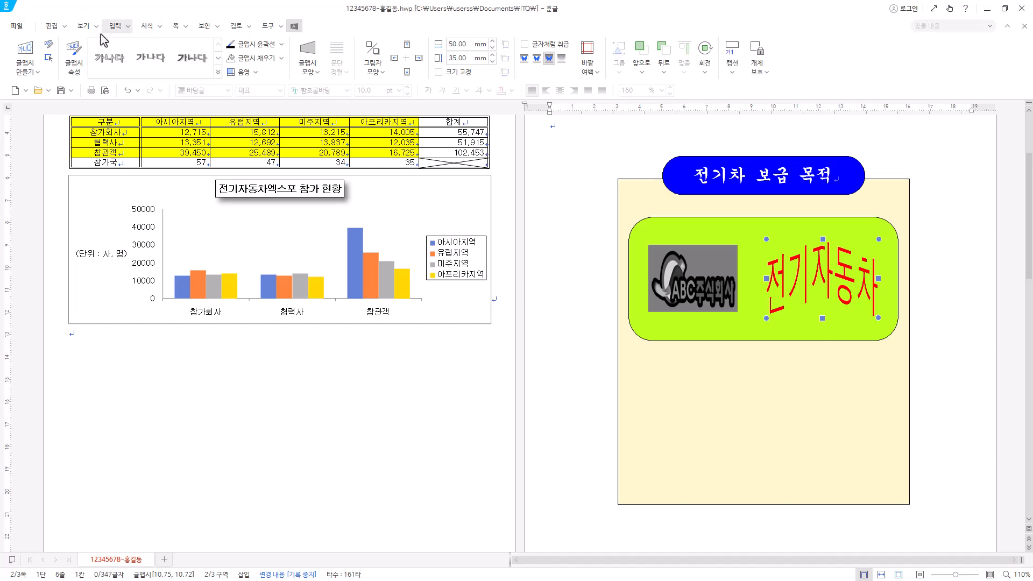
Step: Draw a rectangle about 14 mm wide and 22 mm high below the green rounded rectangle, under the logo
click(84, 26)
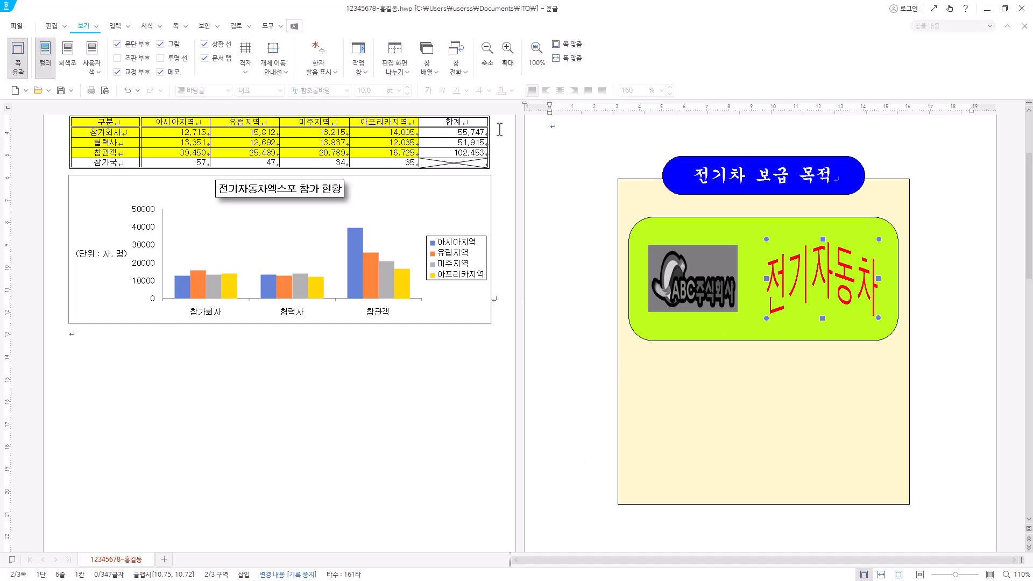
click(505, 52)
scroll(581, 427, down, 5)
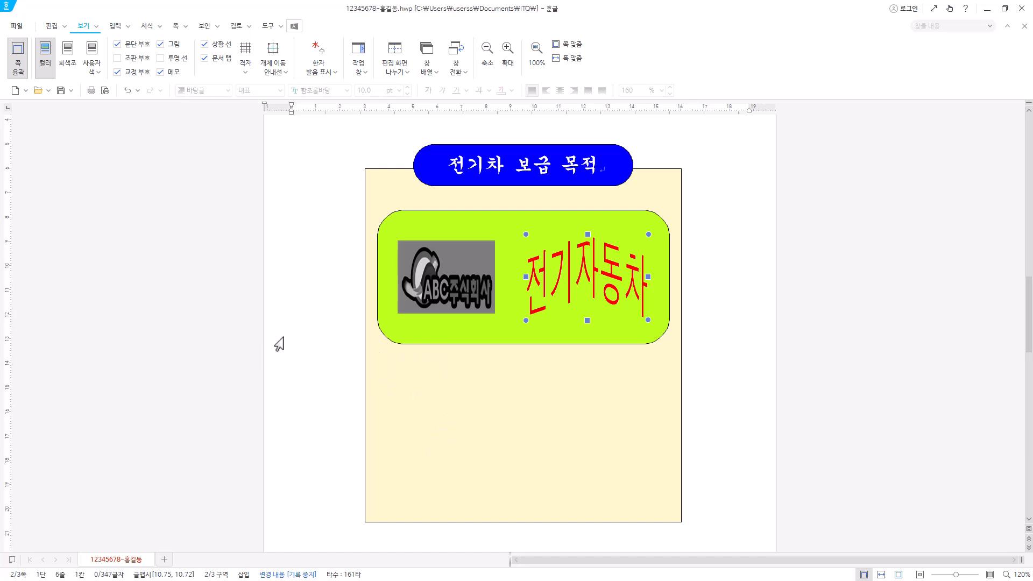
click(115, 26)
click(42, 45)
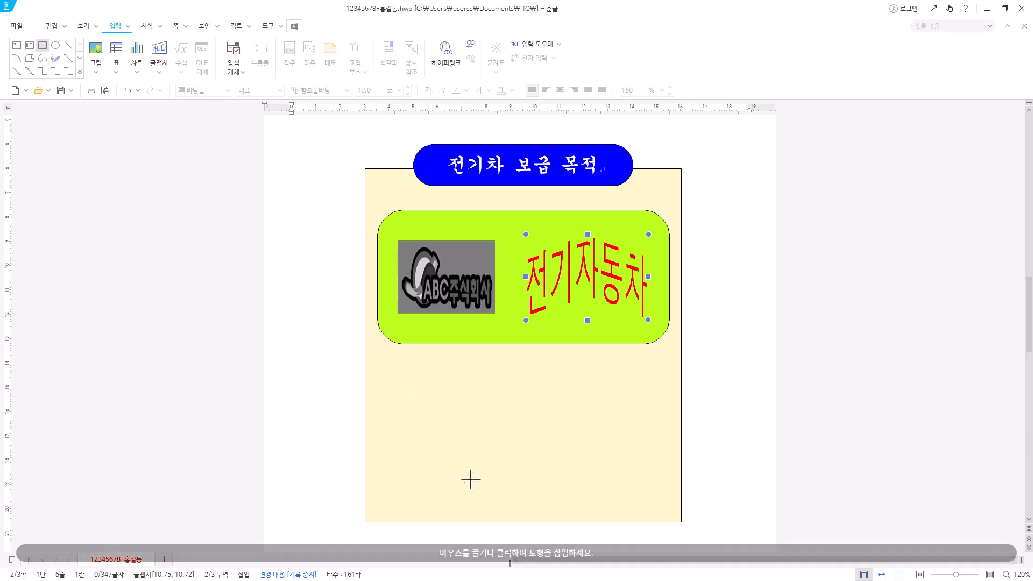
drag(394, 361, 429, 415)
Step: Set the new small rectangle's width to 13 mm and its height to 18 mm
right_click(421, 399)
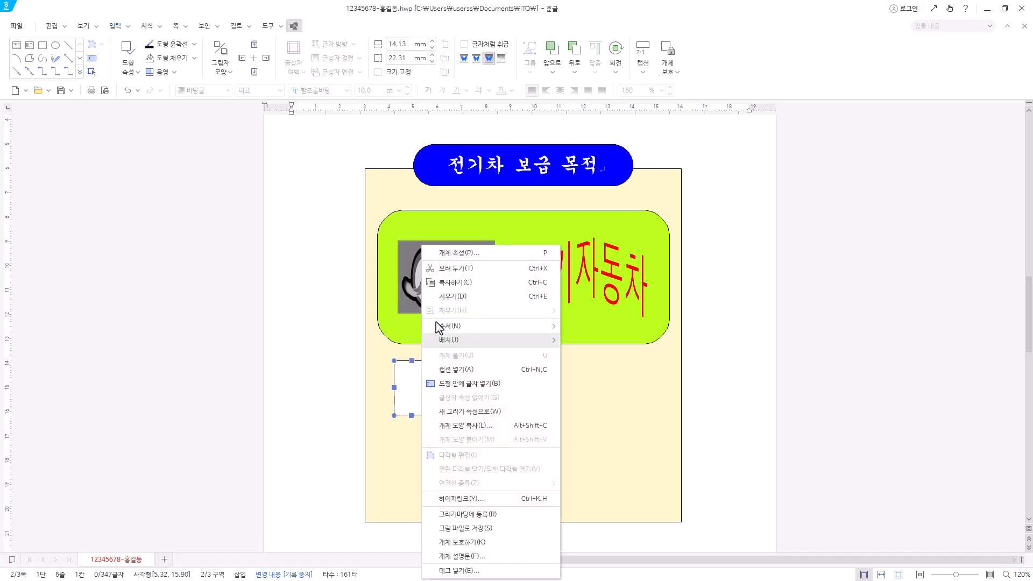
key(p)
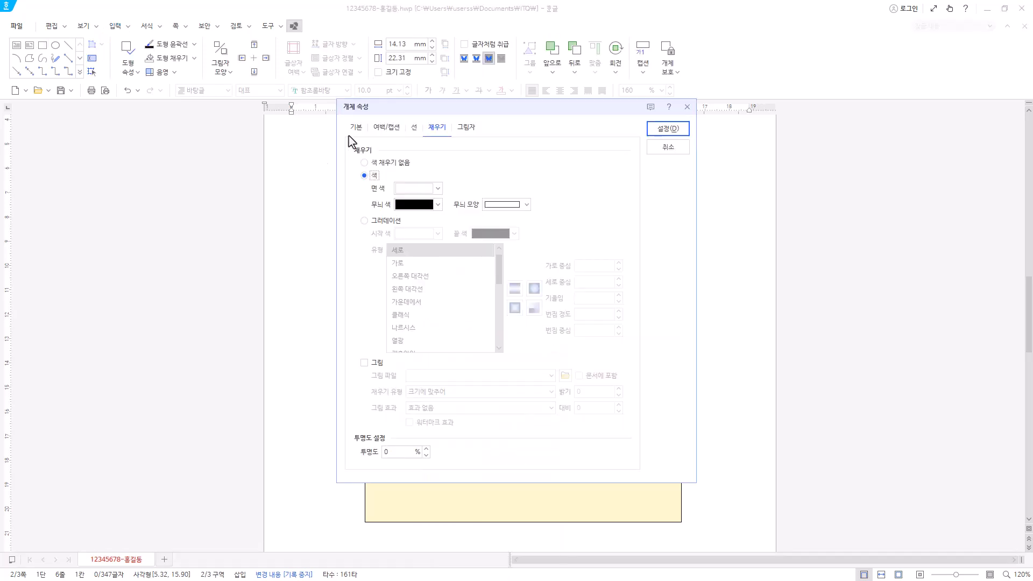
click(355, 128)
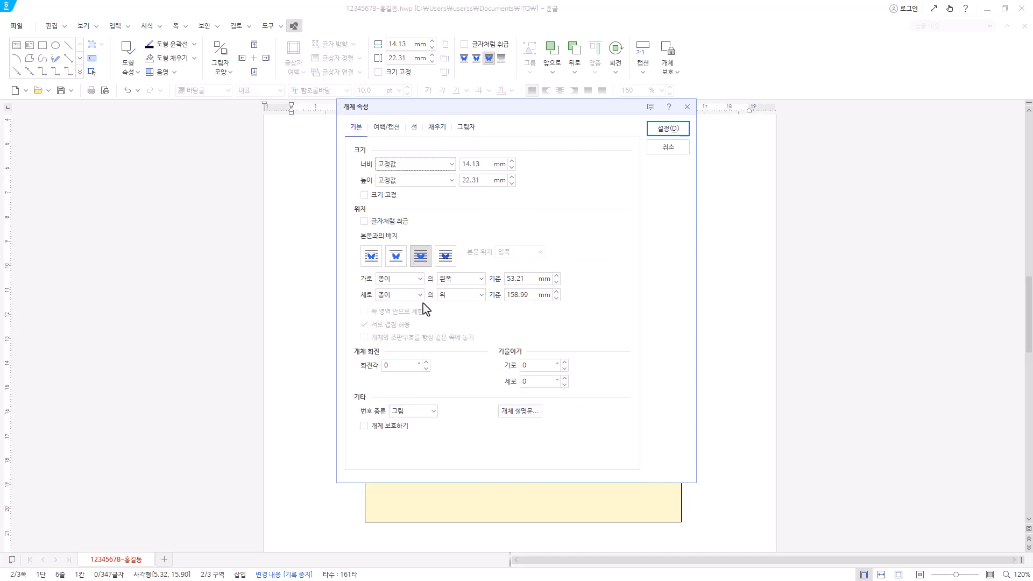
double_click(472, 164)
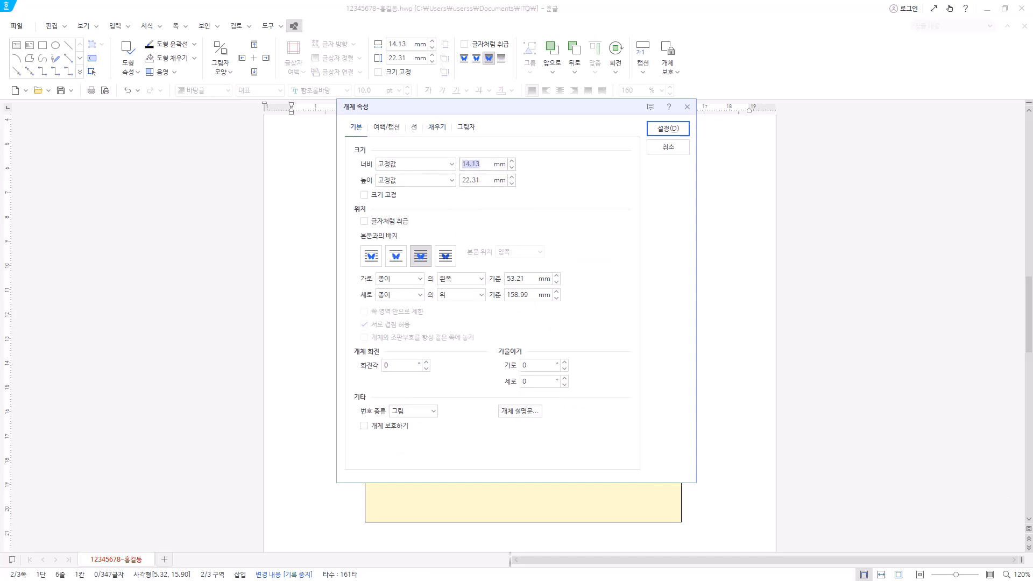
key(Tab)
key(Tab)
text(18)
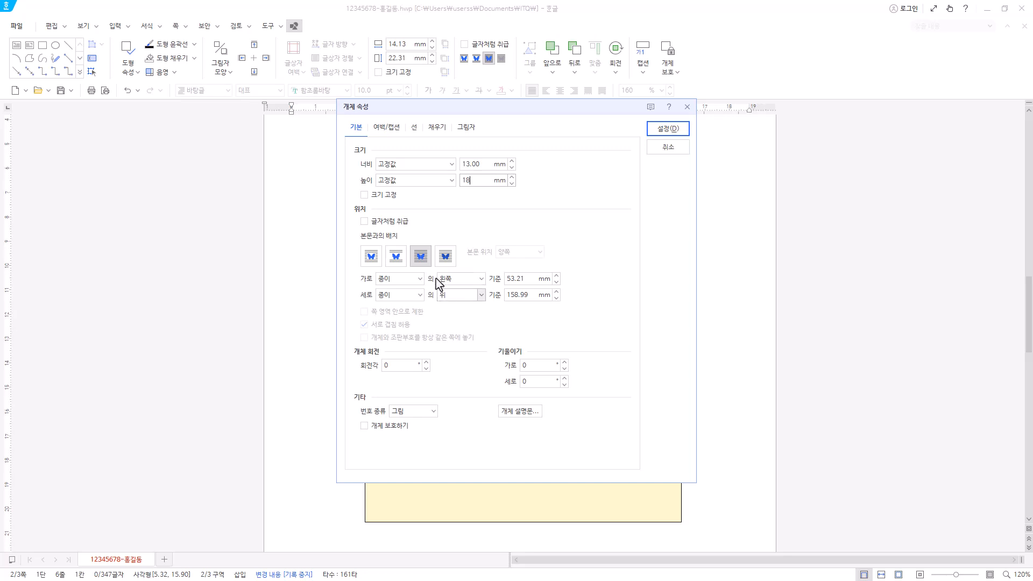
Step: Choose a pale mint green as the small rectangle's face color
click(437, 127)
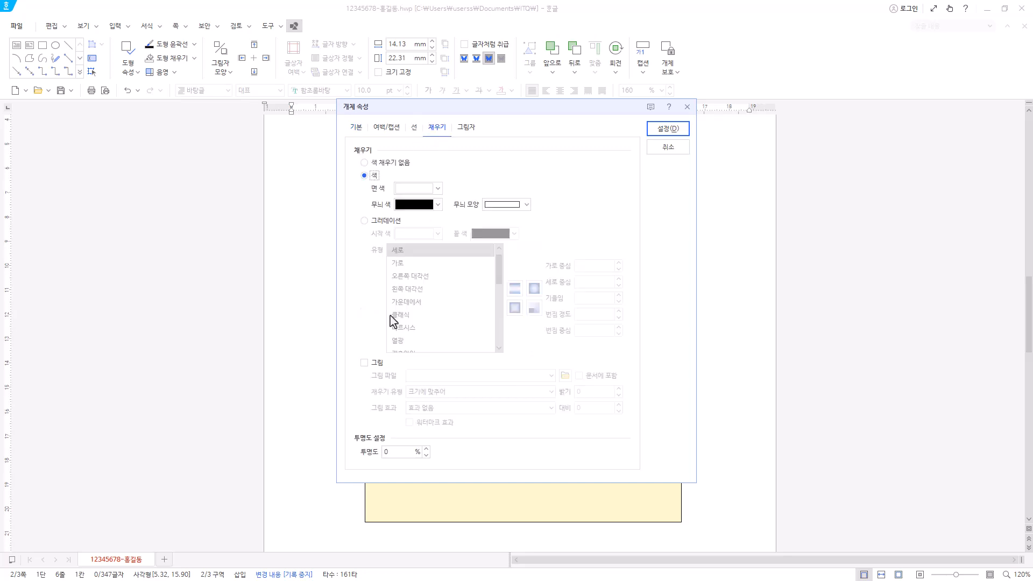
click(439, 189)
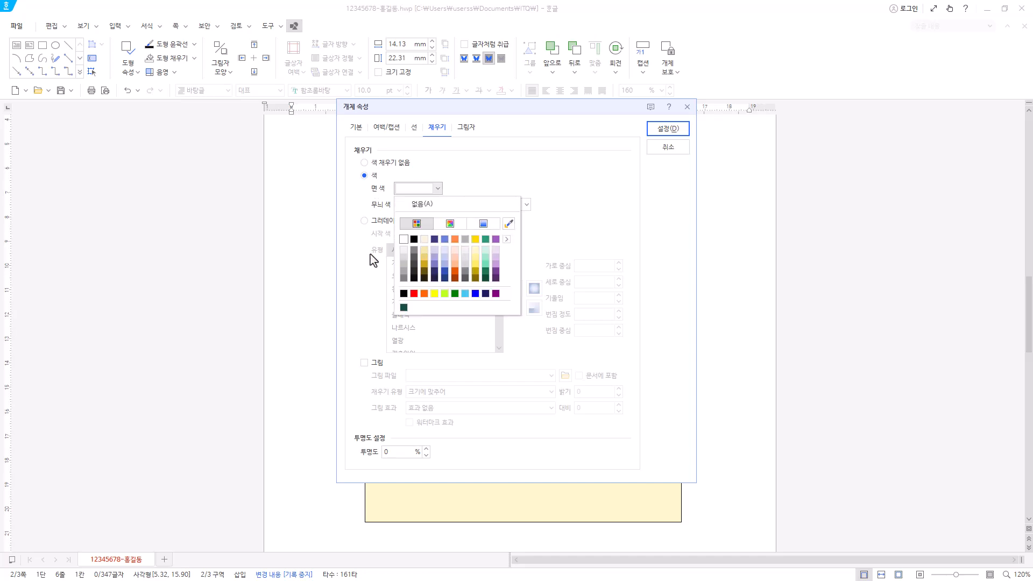
click(484, 250)
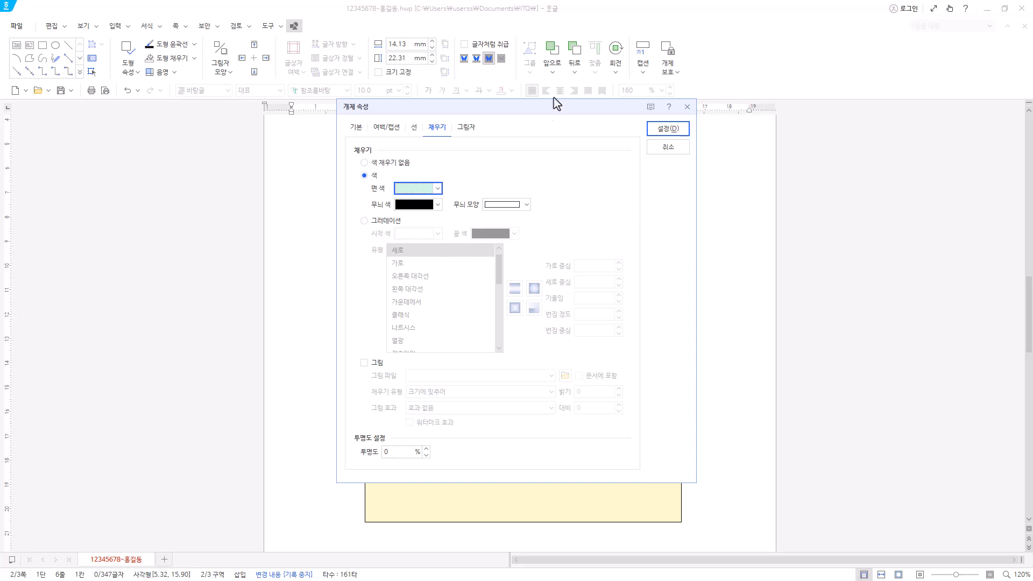
drag(522, 113, 725, 123)
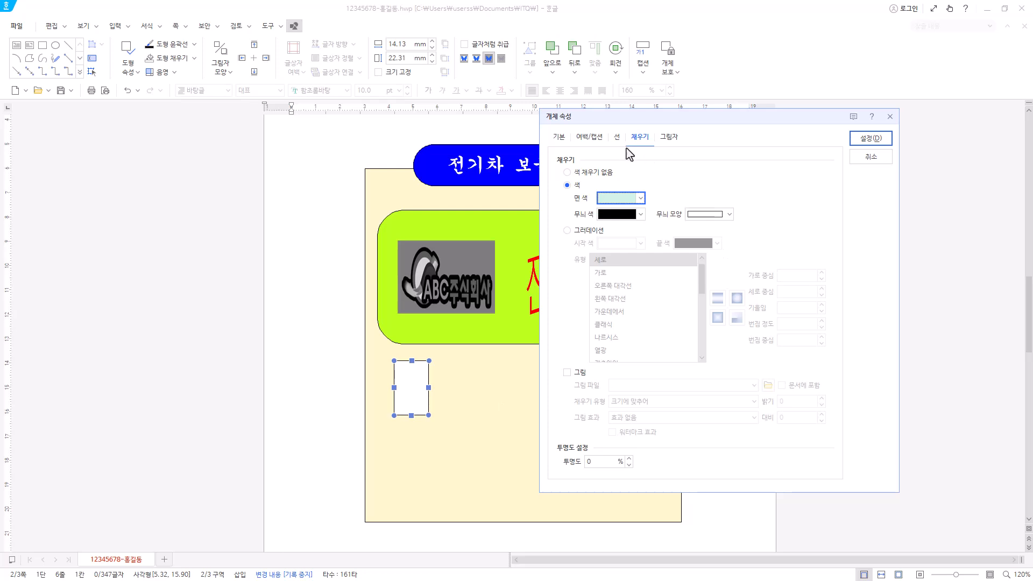
Step: Give the small rectangle rounded corners (둥근 모양), apply its properties, and position it just below the green rounded rectangle
click(617, 138)
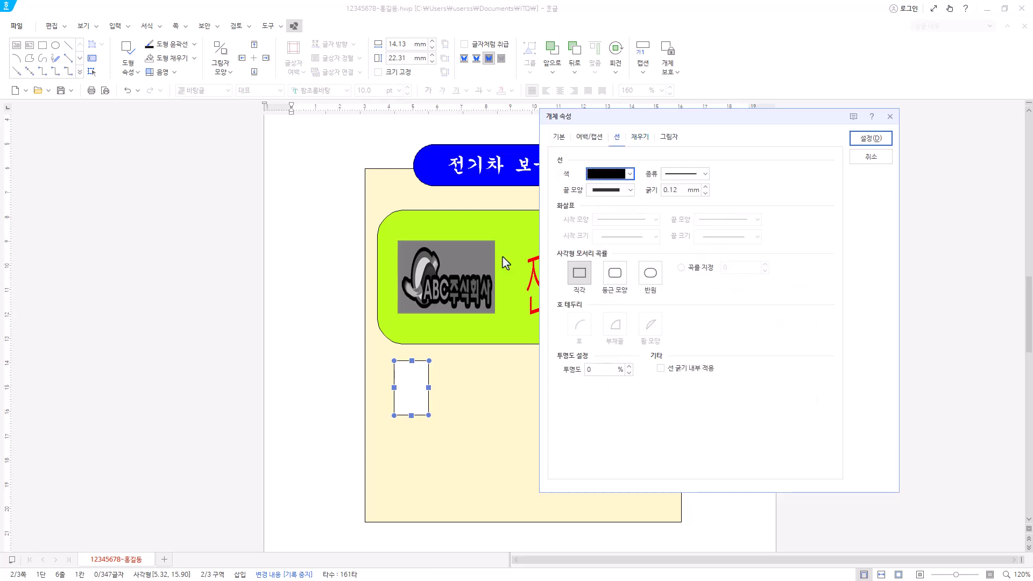
click(620, 279)
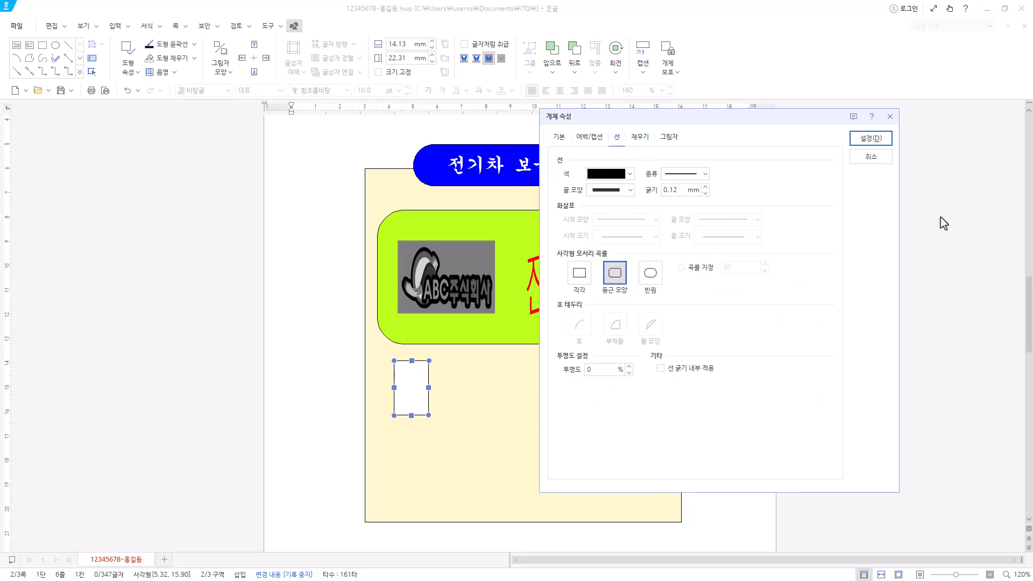
click(876, 141)
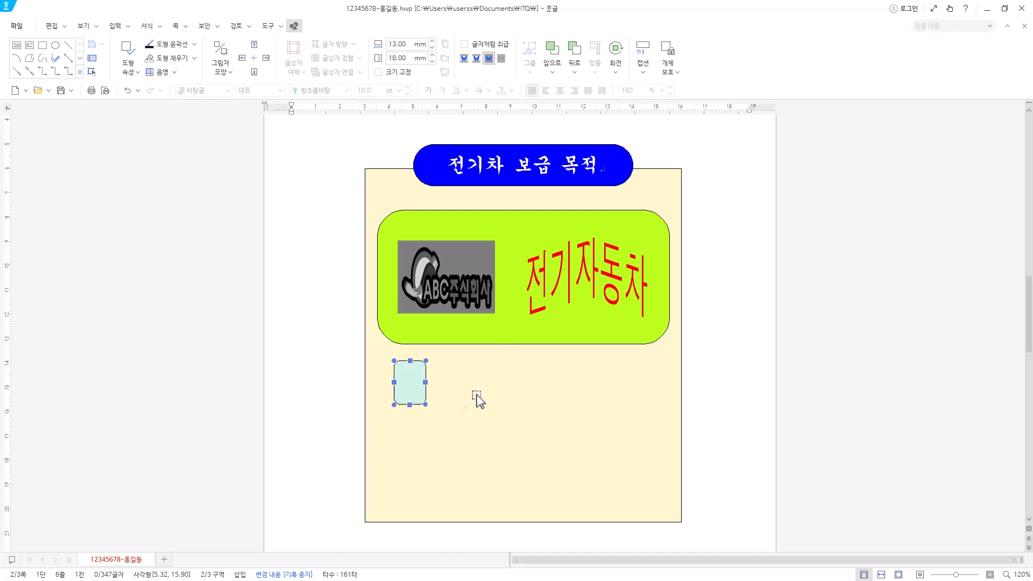
drag(414, 387, 411, 379)
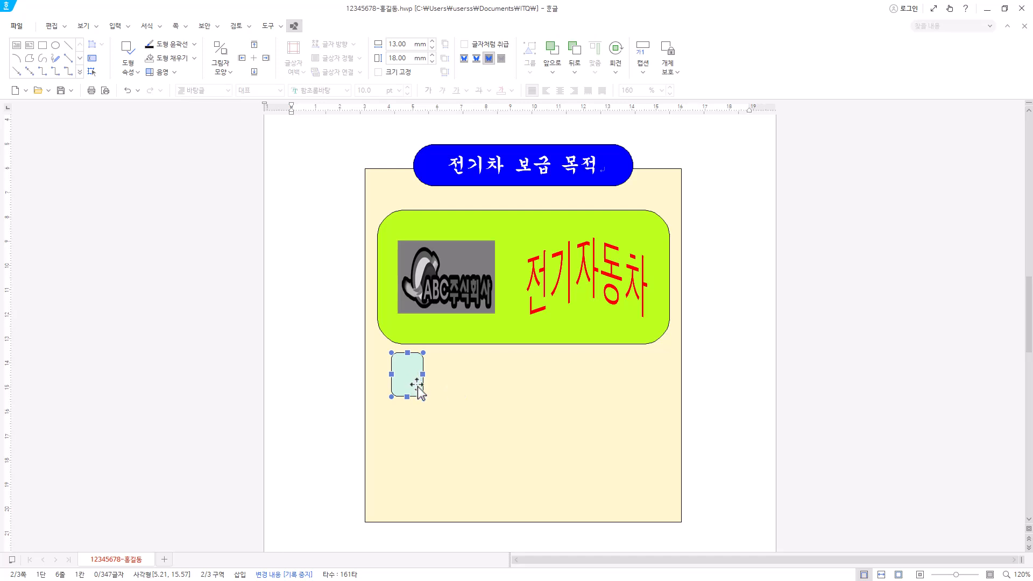
key(Right)
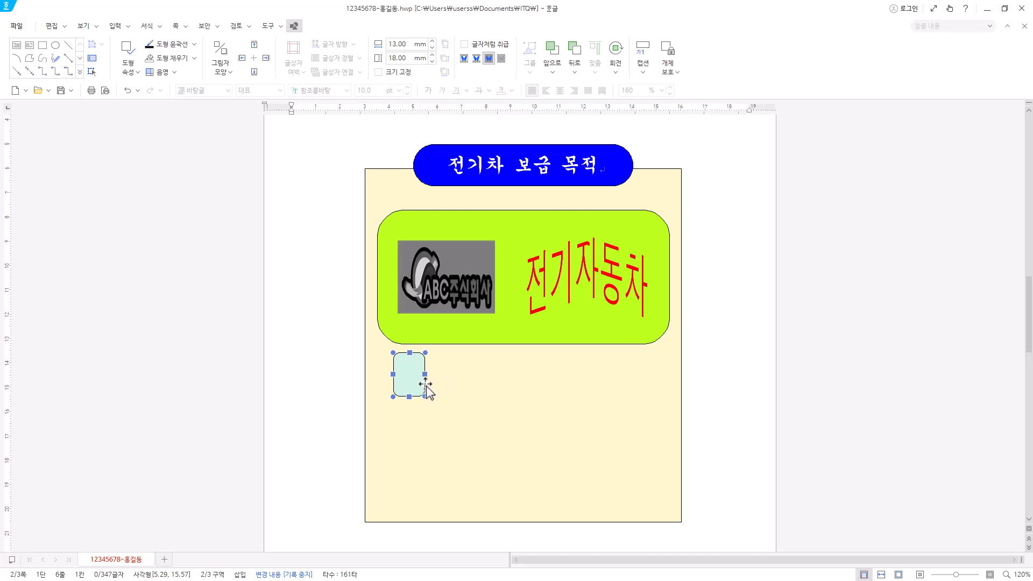
Step: Draw a circle over the small mint rectangle and set its width and height to 13 mm each
click(54, 46)
drag(396, 360, 427, 391)
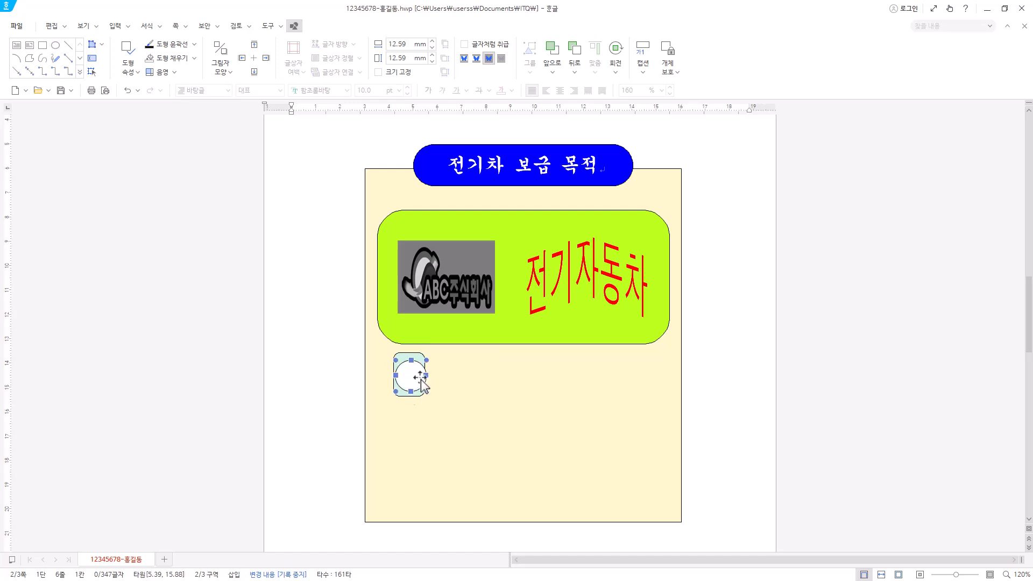
double_click(418, 379)
click(359, 130)
double_click(474, 165)
text(13)
key(Tab)
key(Tab)
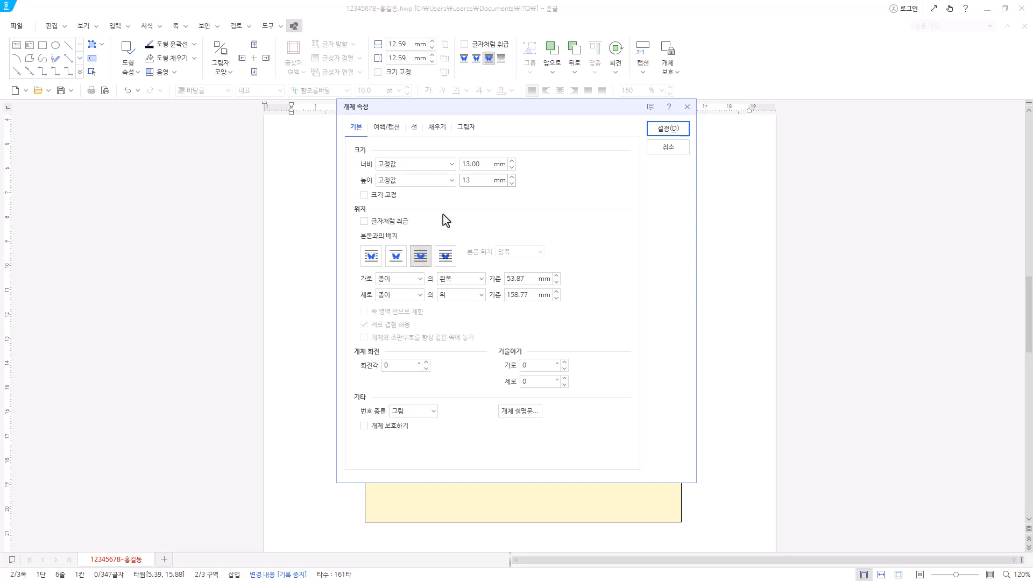
Step: Keep the circle's face color white and apply its object properties
drag(484, 111, 573, 116)
click(533, 133)
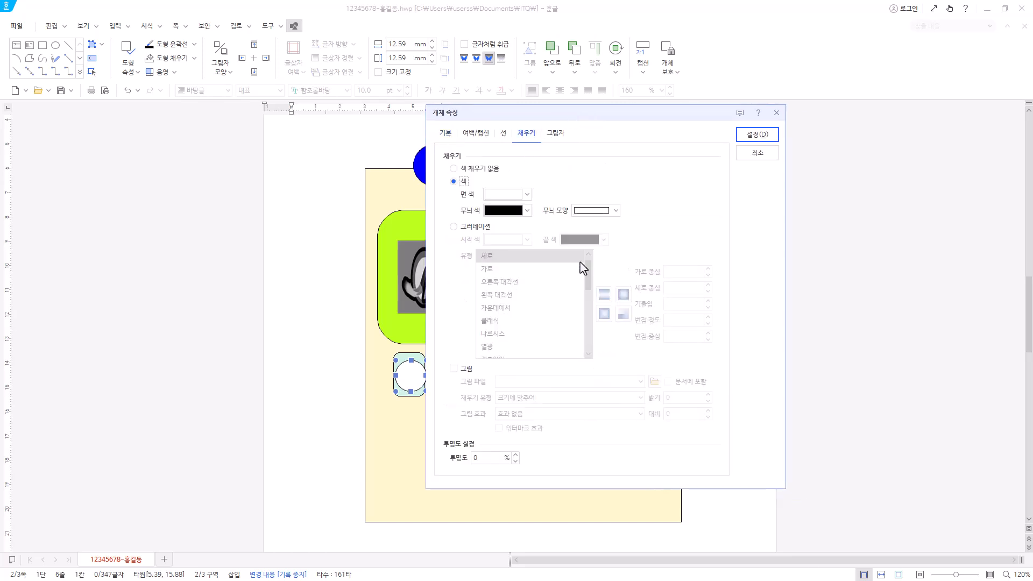
click(527, 194)
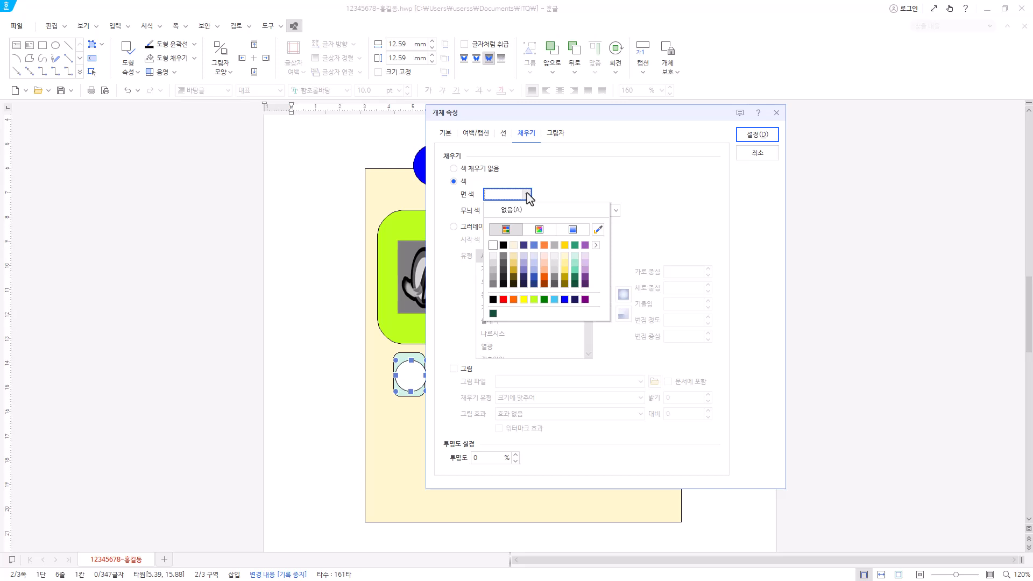
click(528, 194)
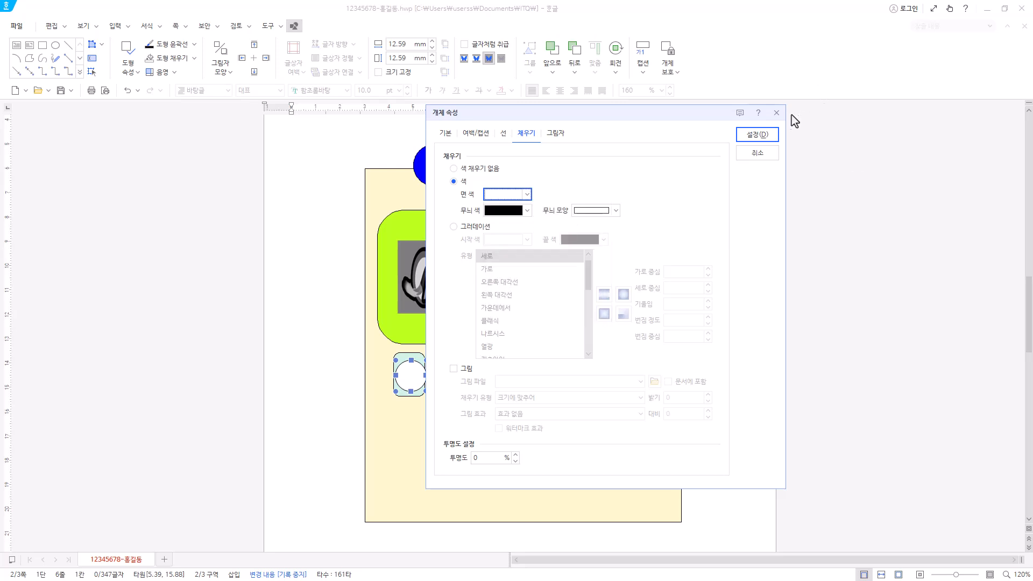
click(767, 137)
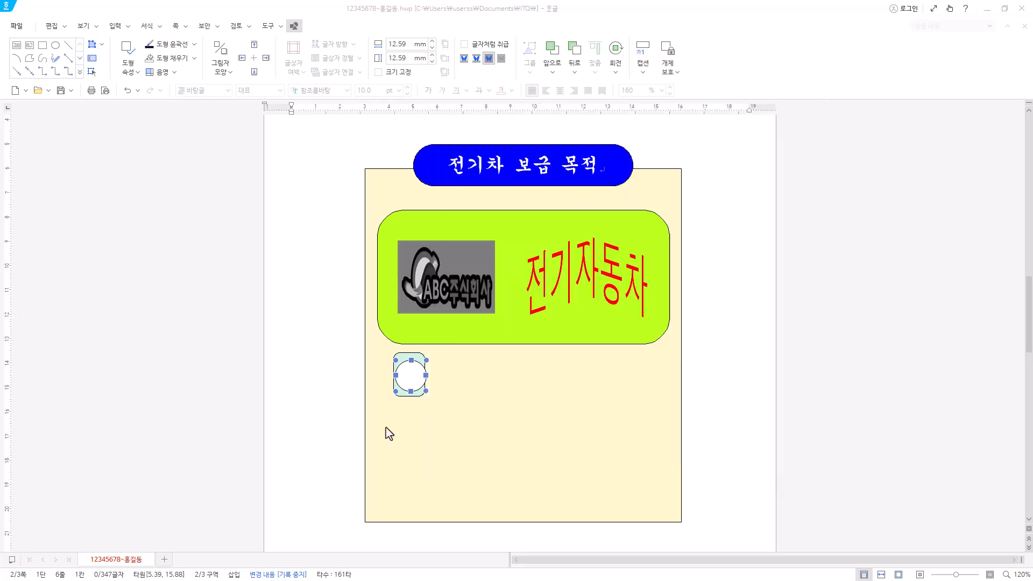
Step: Add the number 1 inside the circle and center it both horizontally and vertically
right_click(420, 380)
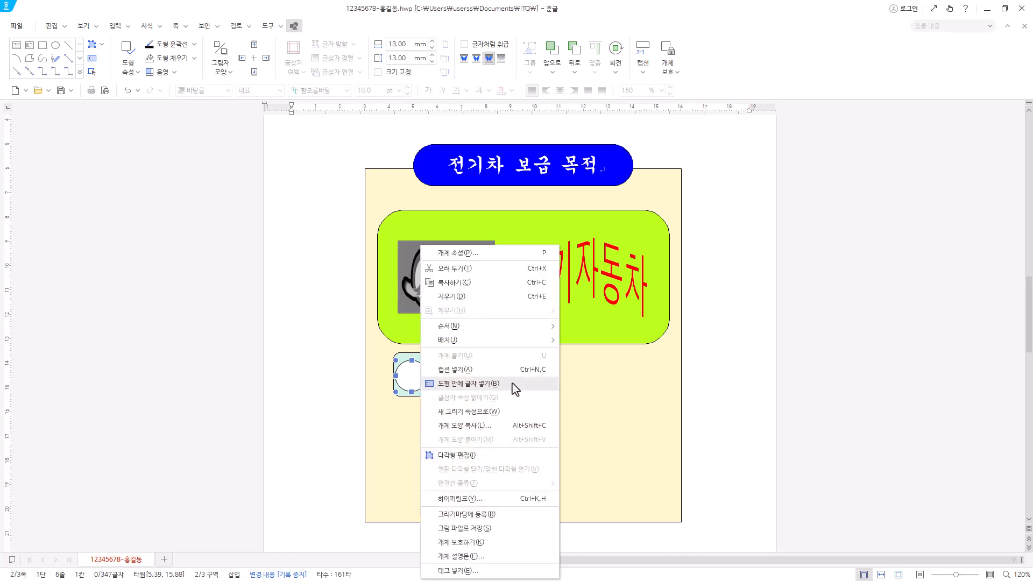
click(484, 384)
text(1)
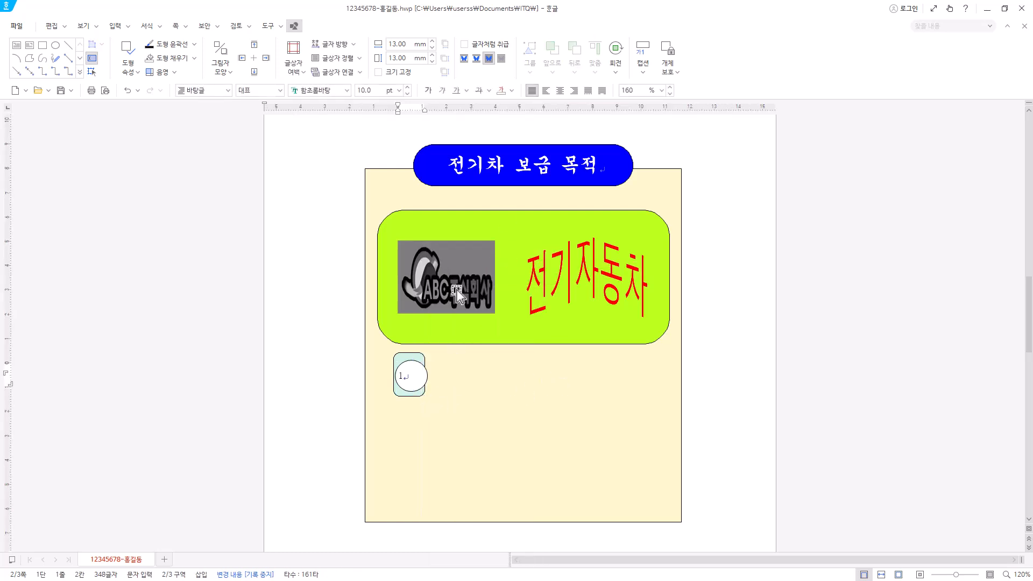
click(559, 91)
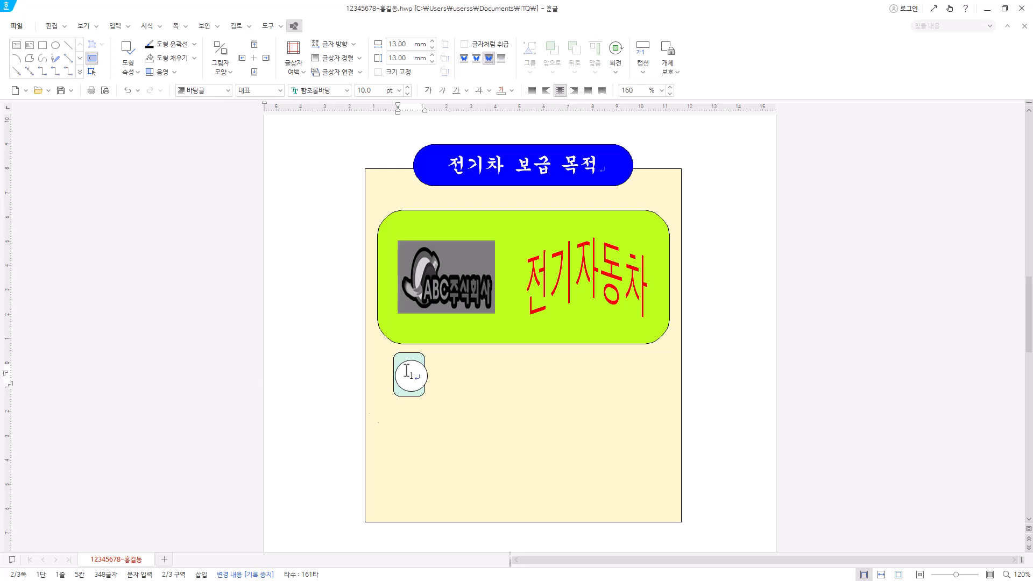
click(425, 387)
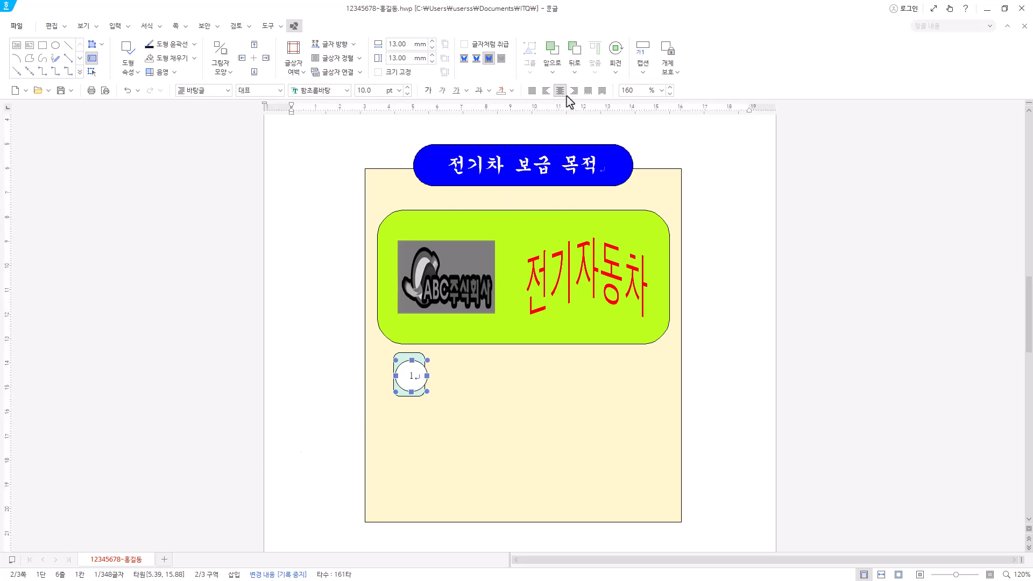
click(338, 57)
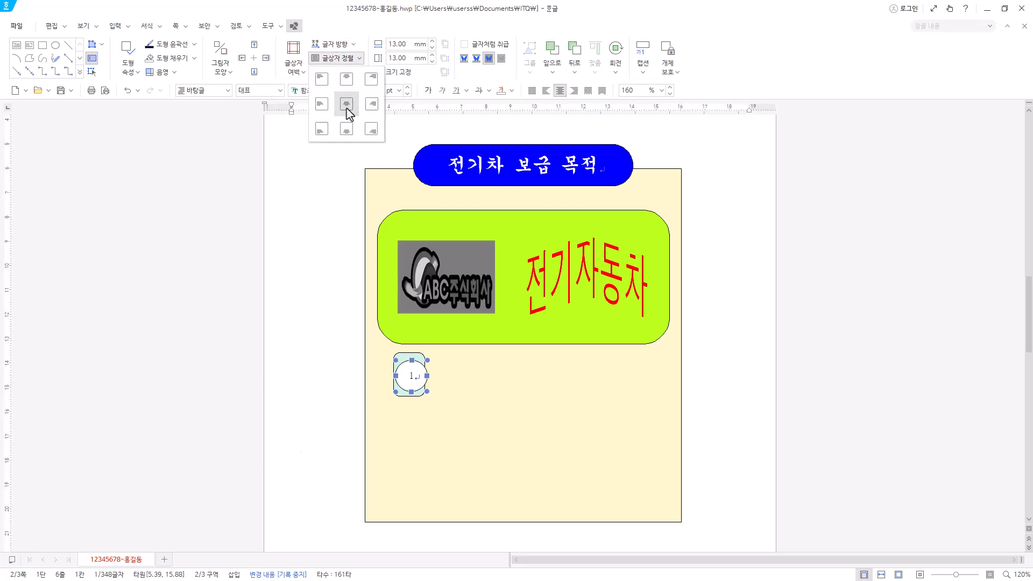
click(427, 386)
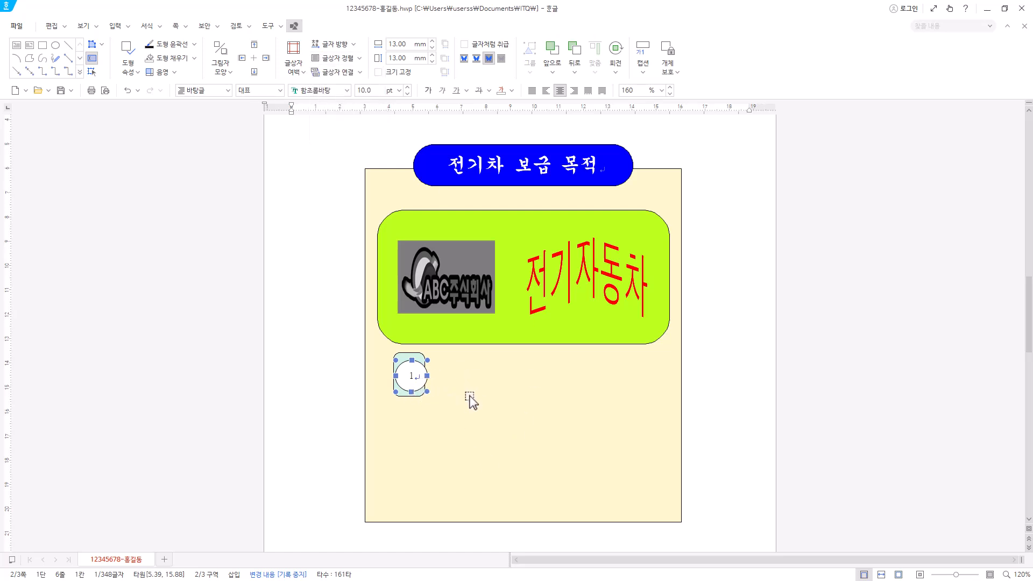
Step: Set the circle's number to 궁서 at 20 pt and align the circle over the mint rounded rectangle
click(333, 92)
text(궁서)
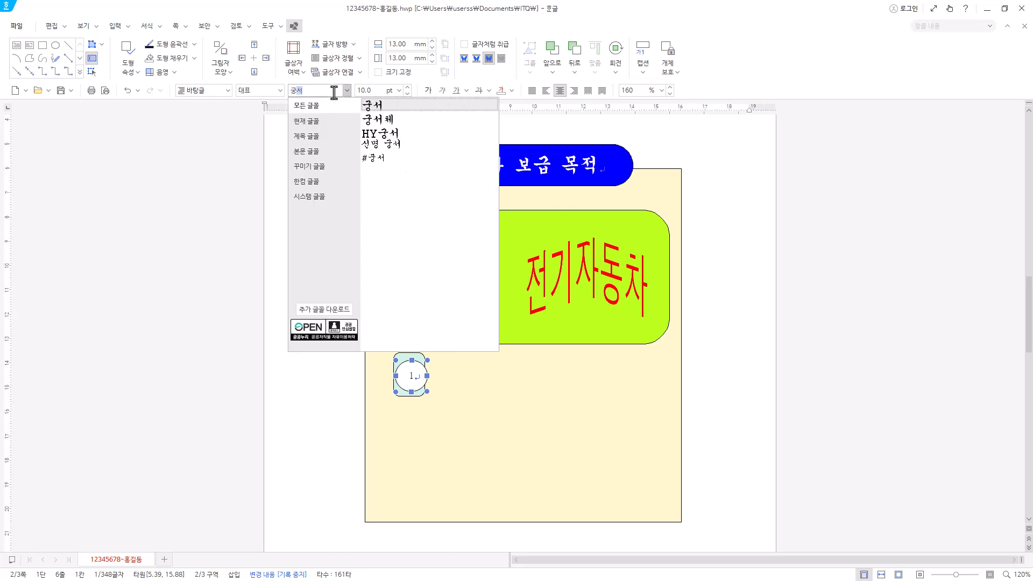
key(Return)
click(372, 91)
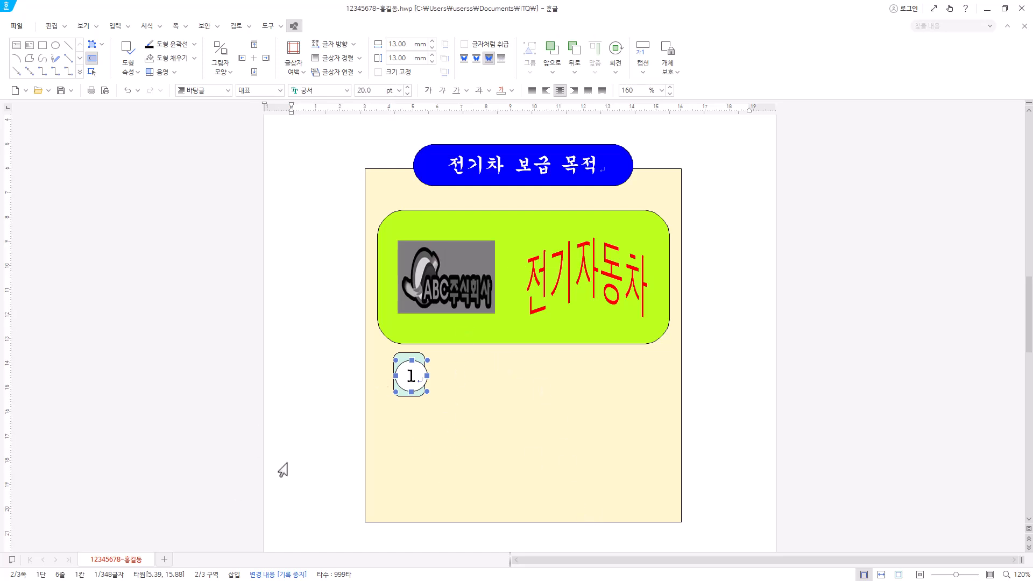
drag(418, 394, 416, 394)
drag(417, 383, 418, 381)
Step: Draw a text box about 90 mm wide and 14 mm high beside the numbered circle and enter 대기오염물질, 온실가스 감소
click(22, 53)
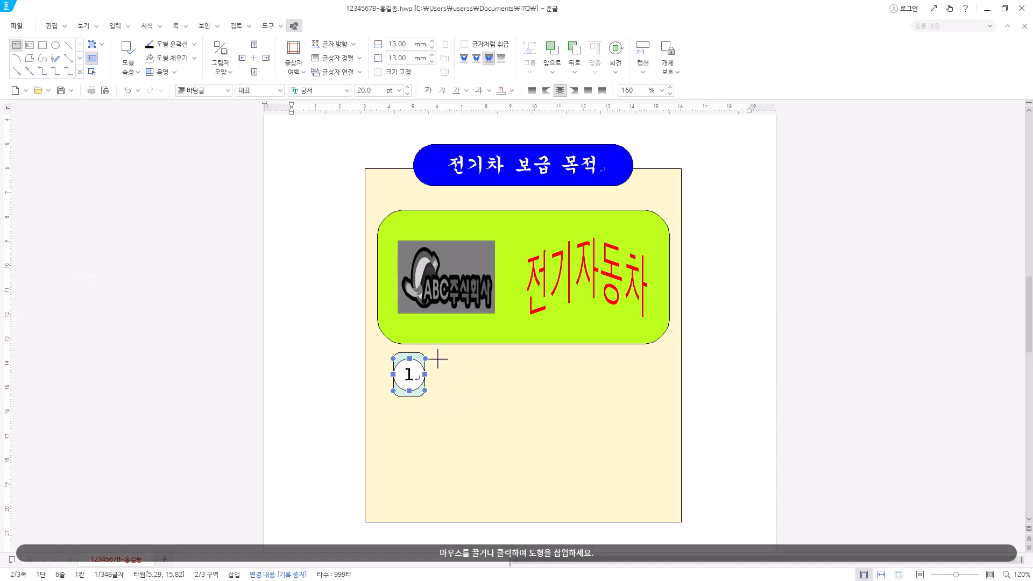
drag(437, 357, 656, 392)
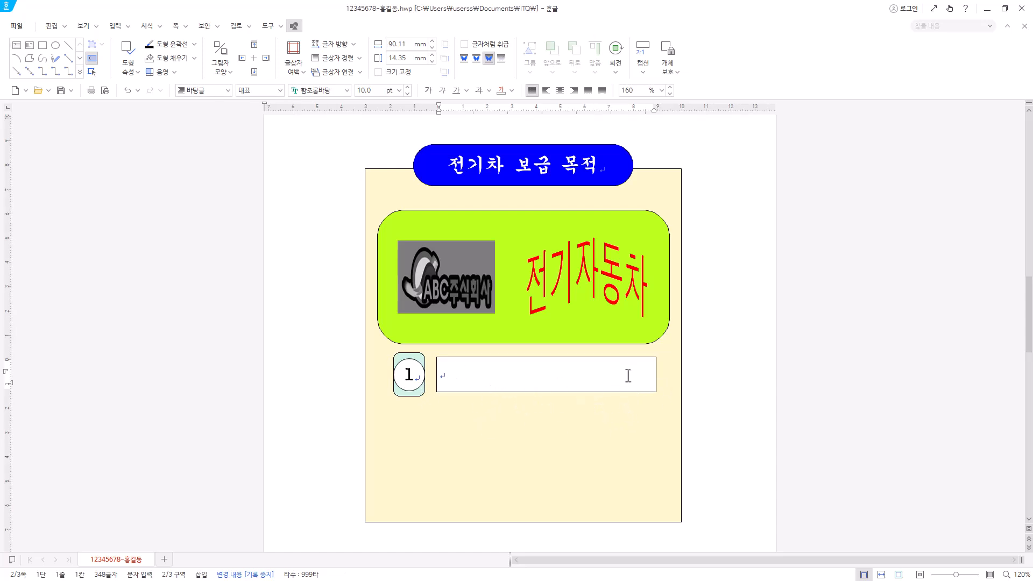
click(566, 367)
text(대기오염물질, 온실가스 감소)
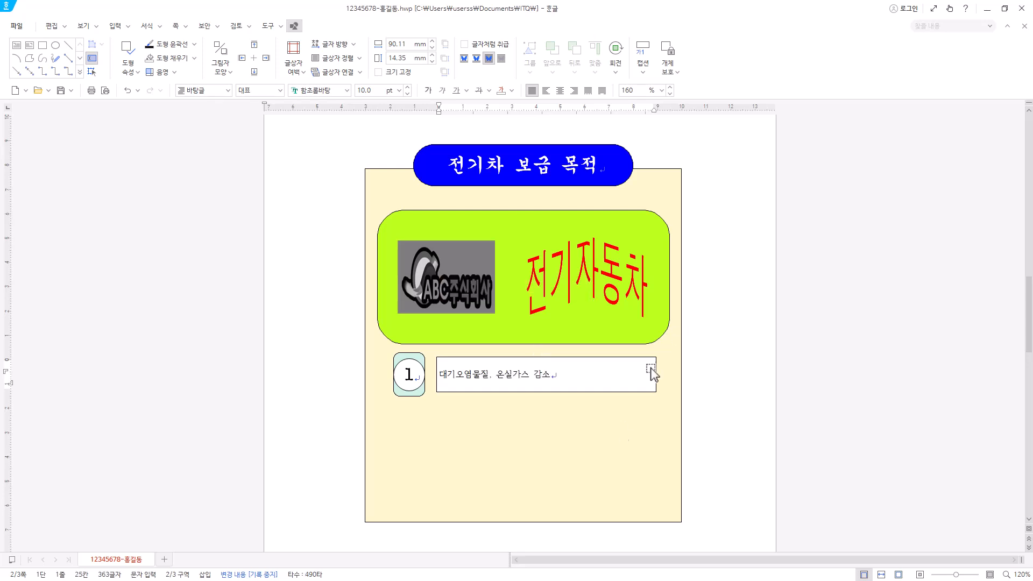
click(573, 393)
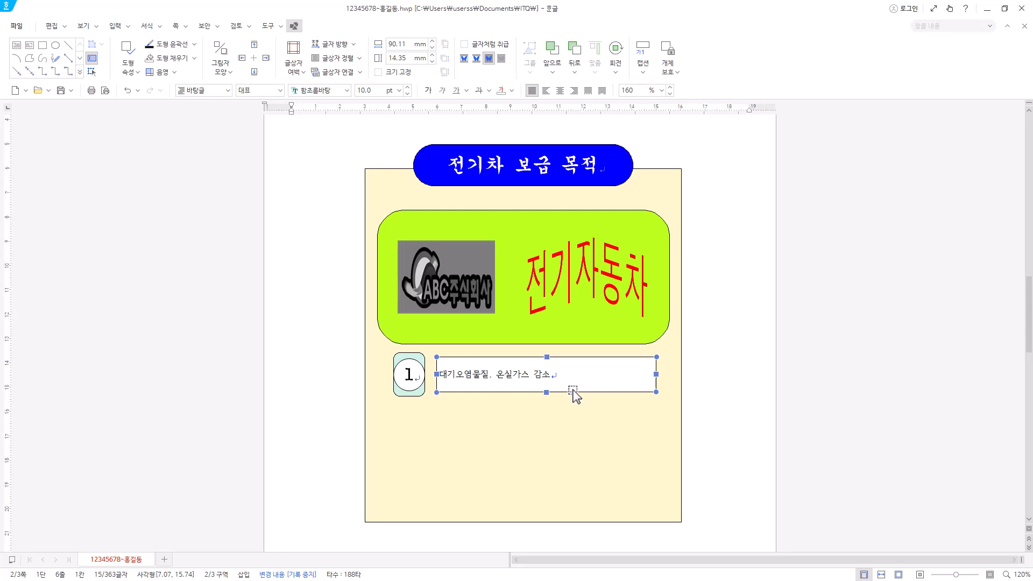
Step: Give the text box beside the numbered circle a dashed outline and remove its color fill
double_click(574, 391)
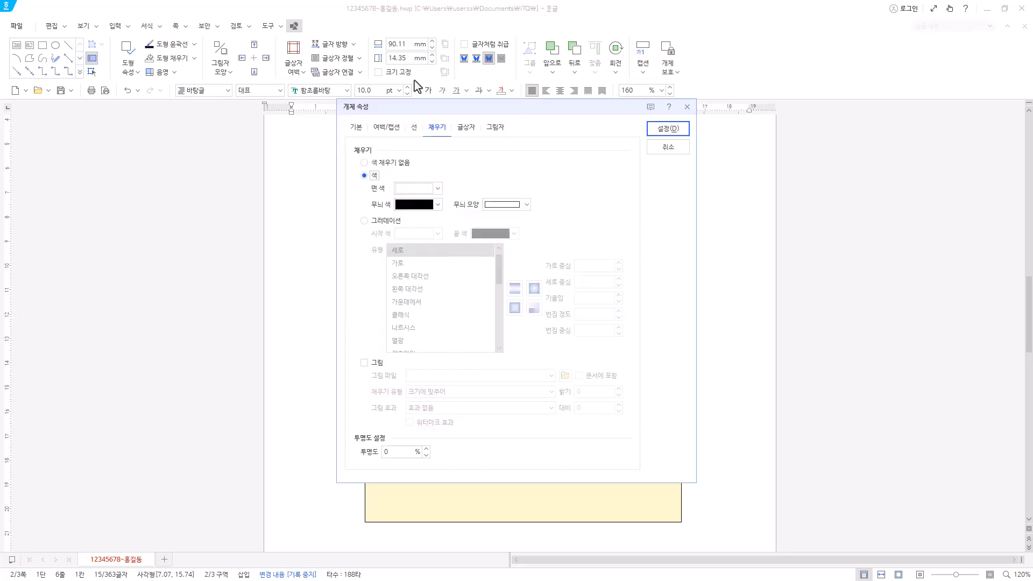
click(356, 127)
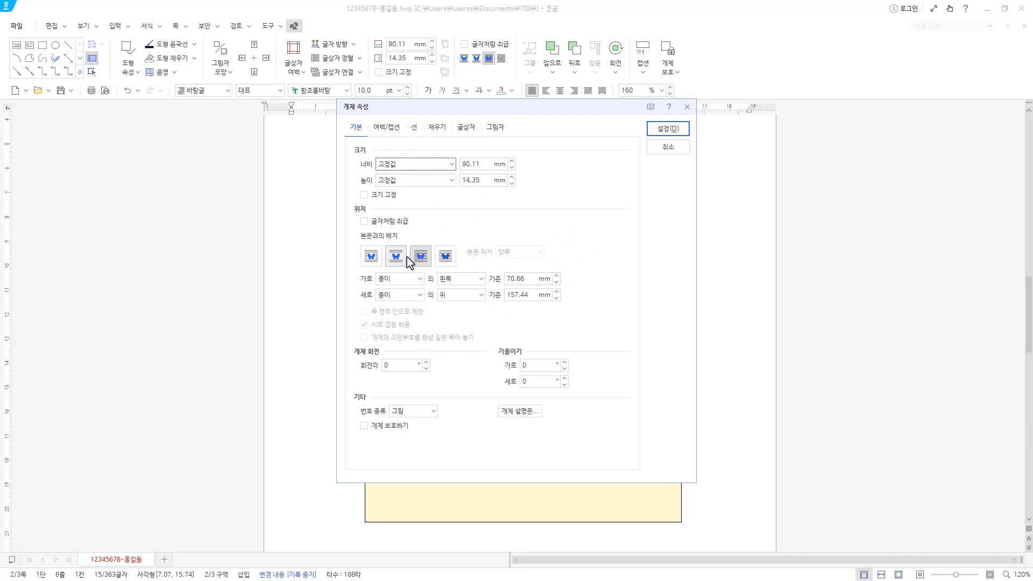
click(412, 128)
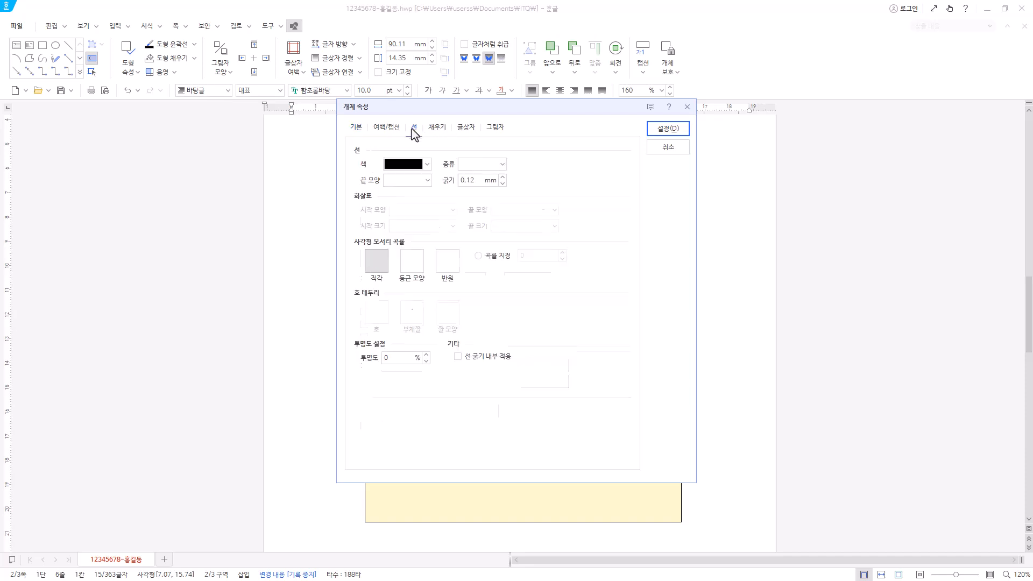
click(483, 165)
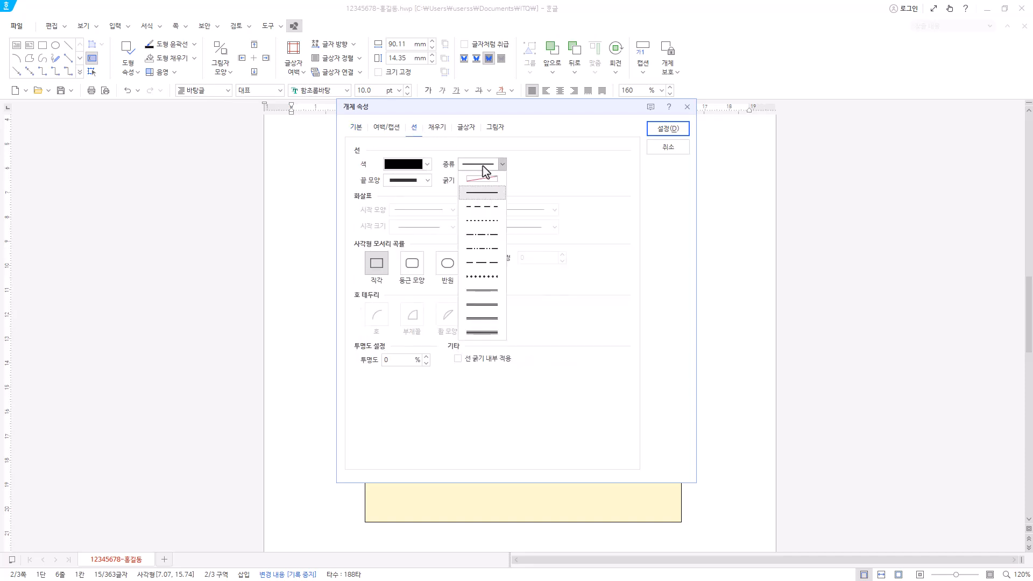
click(492, 210)
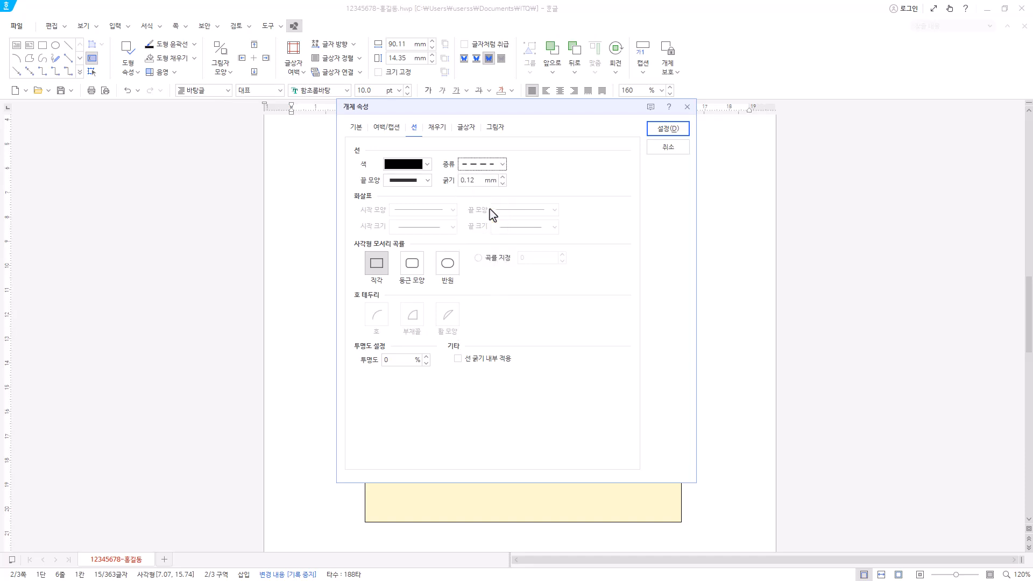
click(438, 128)
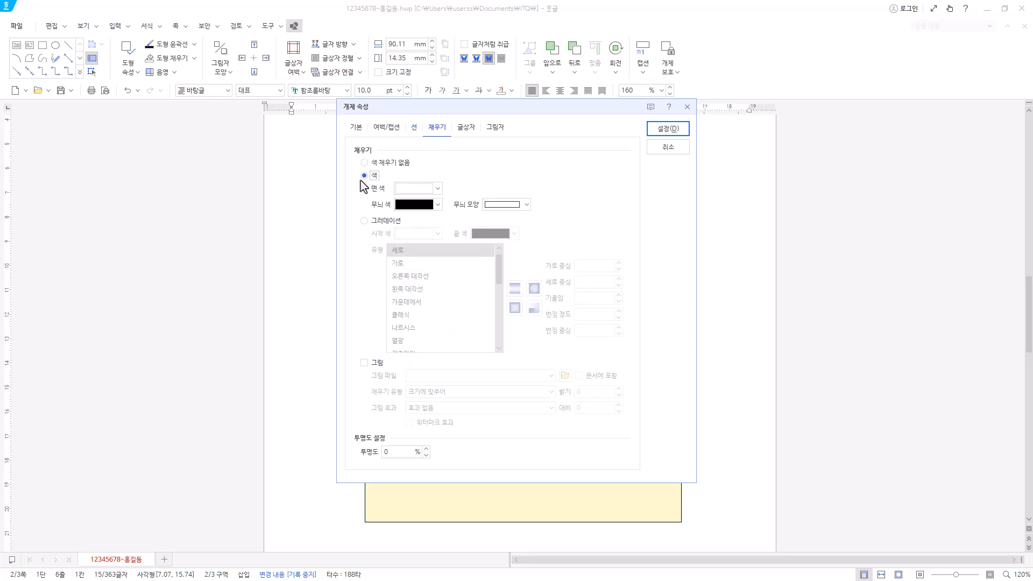
click(394, 164)
click(670, 135)
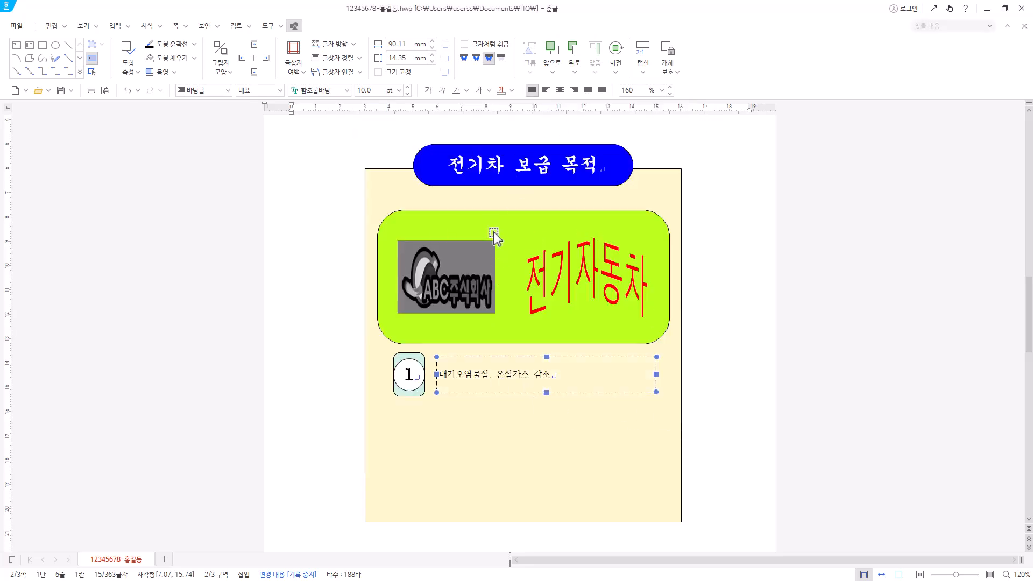
Step: Center the text box's text both horizontally and vertically and set it to 굴림 at 18 pt
click(353, 60)
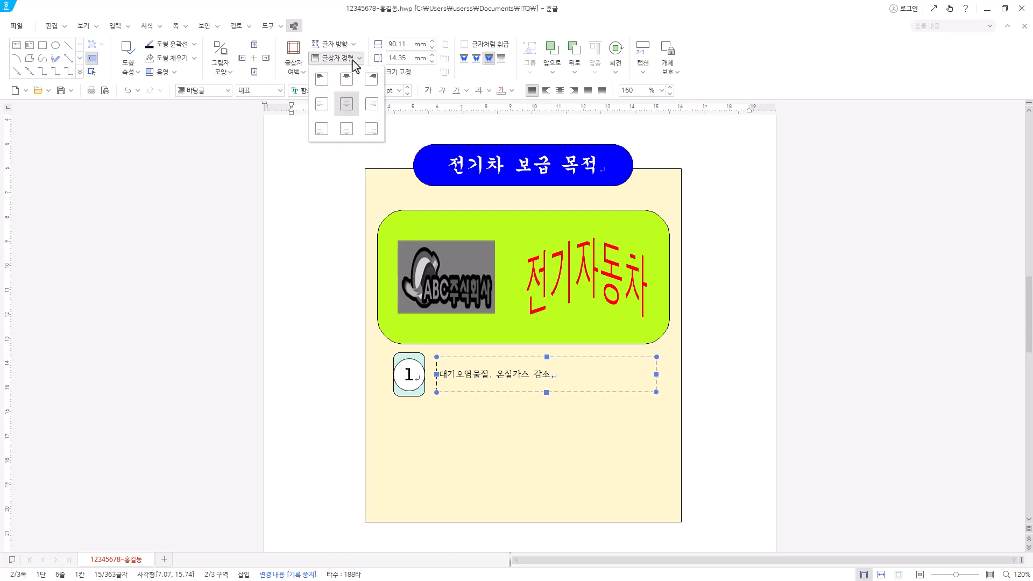
click(346, 104)
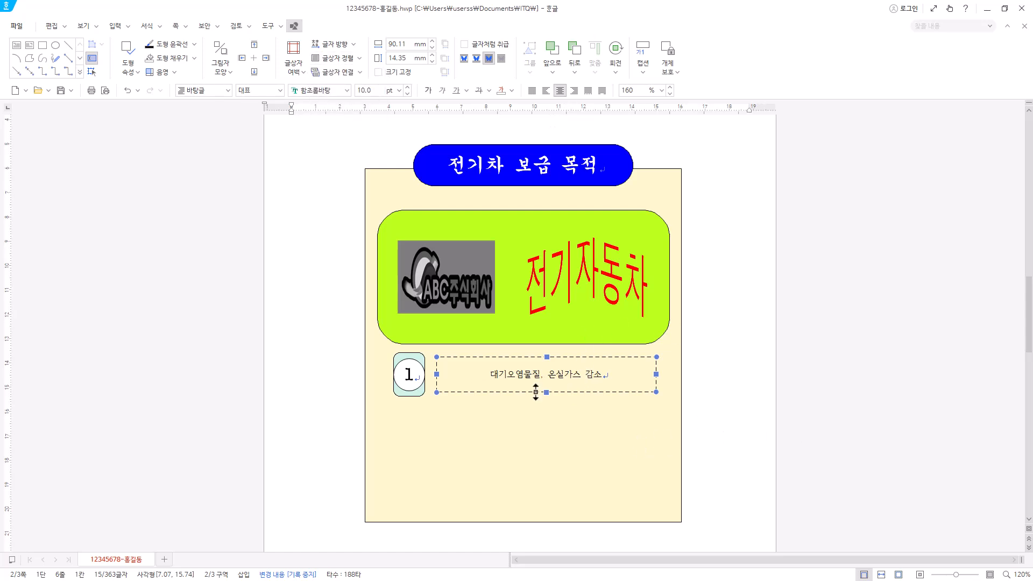
click(317, 89)
text(굴림)
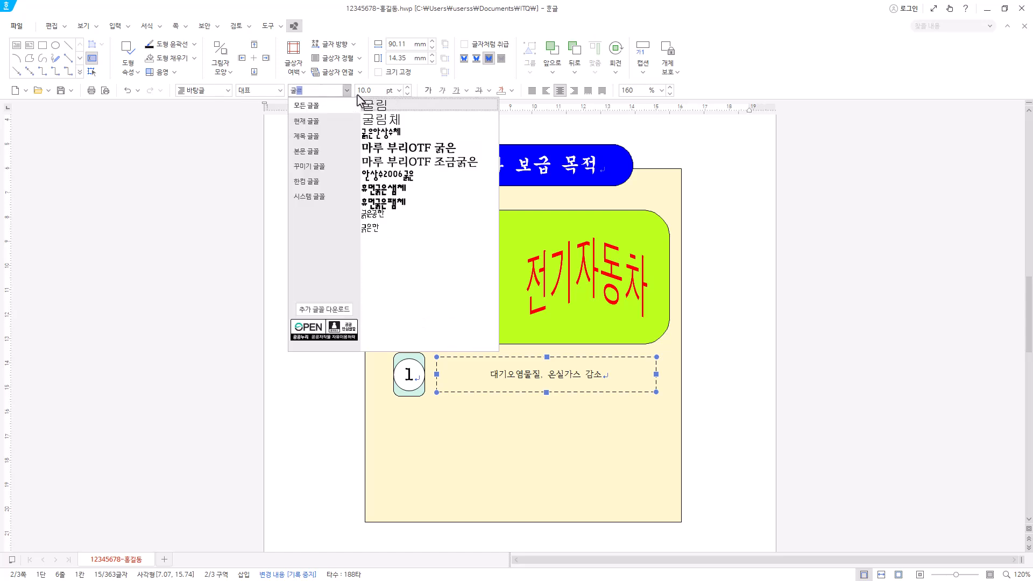
key(Return)
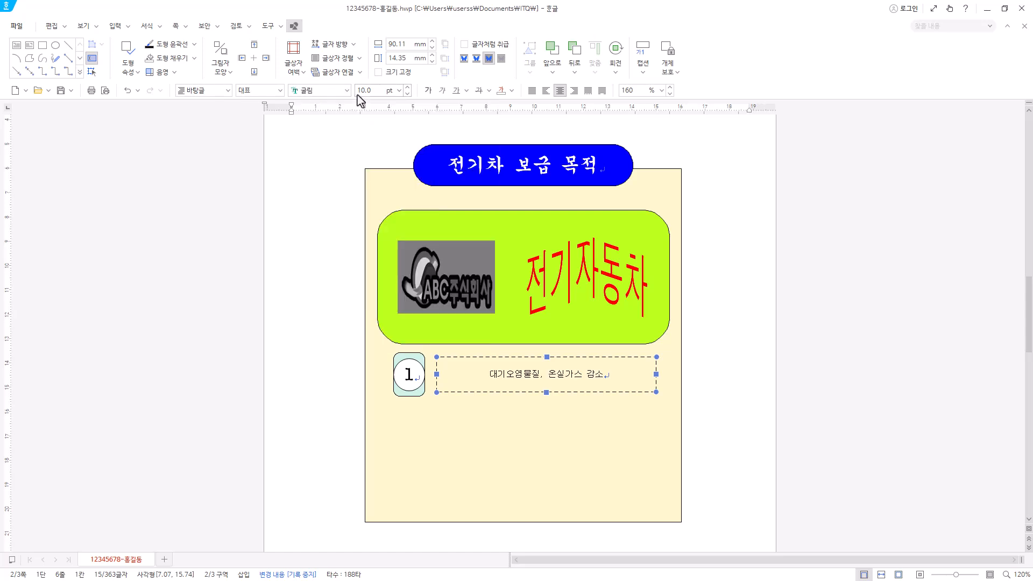
click(382, 91)
click(376, 93)
drag(376, 91, 317, 88)
text(18)
key(Return)
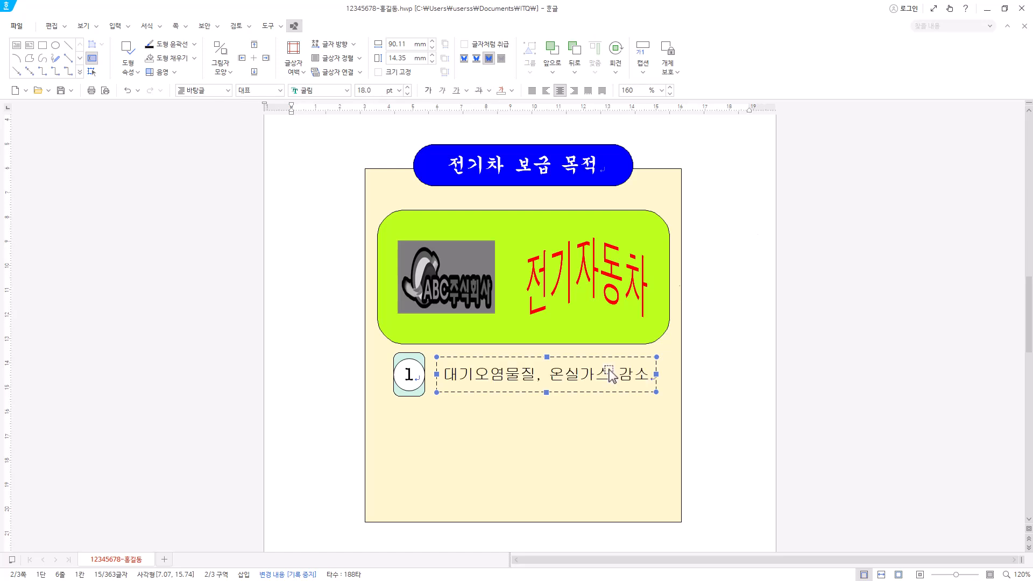
Step: Widen the dashed text box slightly to about 90.5 mm, keeping its text on one line
drag(656, 374, 645, 373)
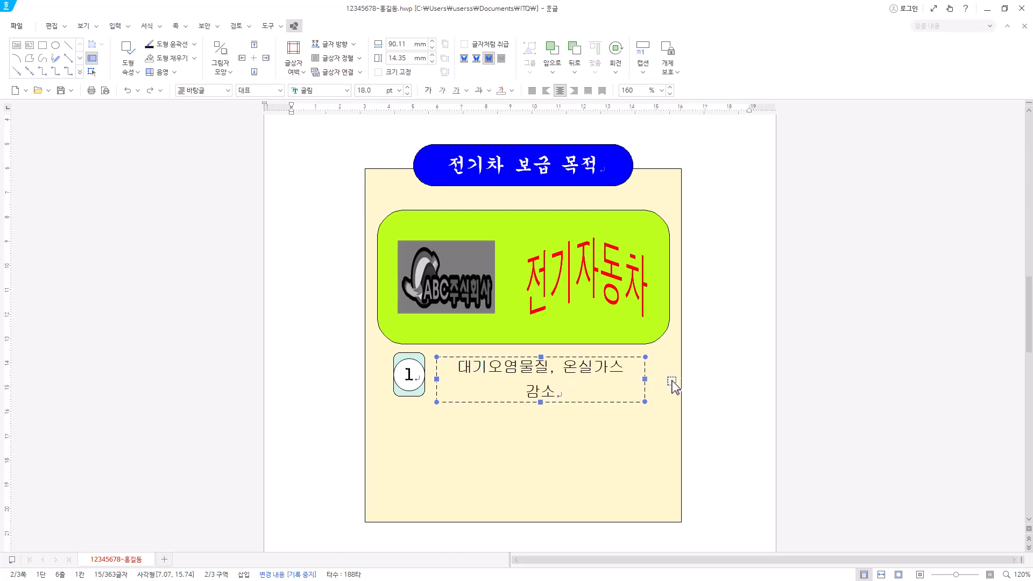
key(ctrl+z)
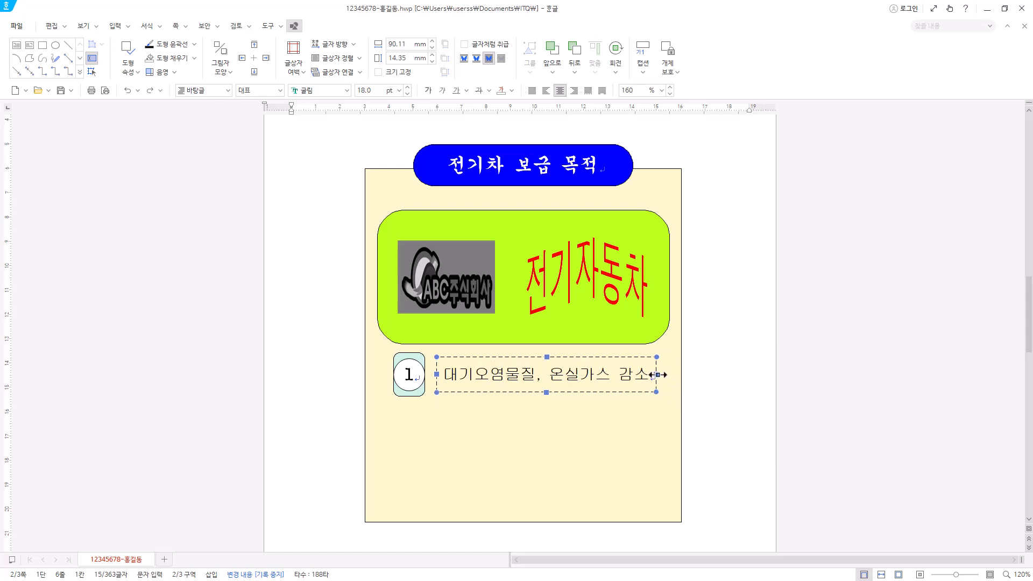
drag(657, 375, 659, 375)
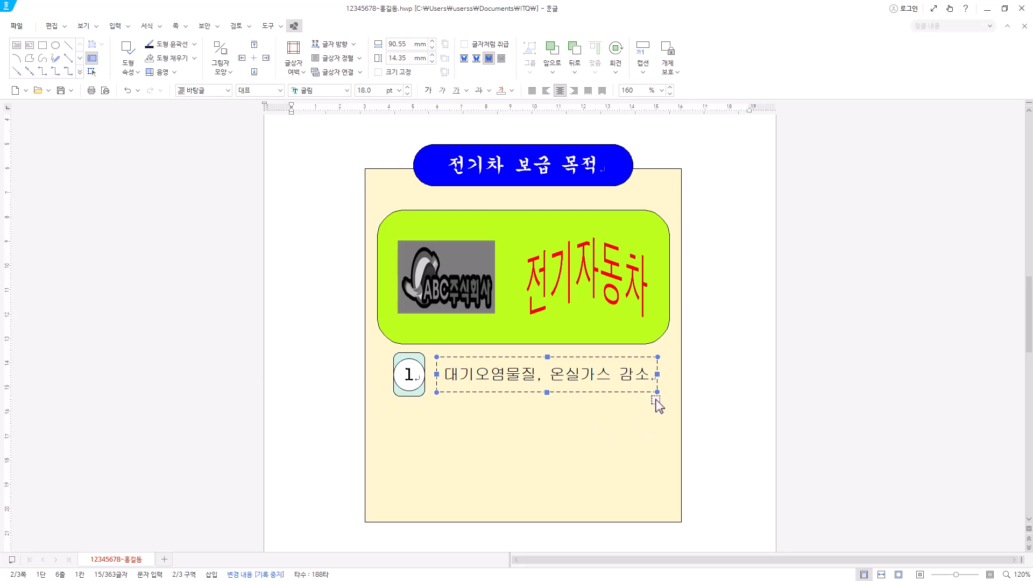
Step: Copy the numbered circle, mint rounded rectangle and dashed text box together twice, stacking the evenly spaced copies straight below the original
shift+click(413, 388)
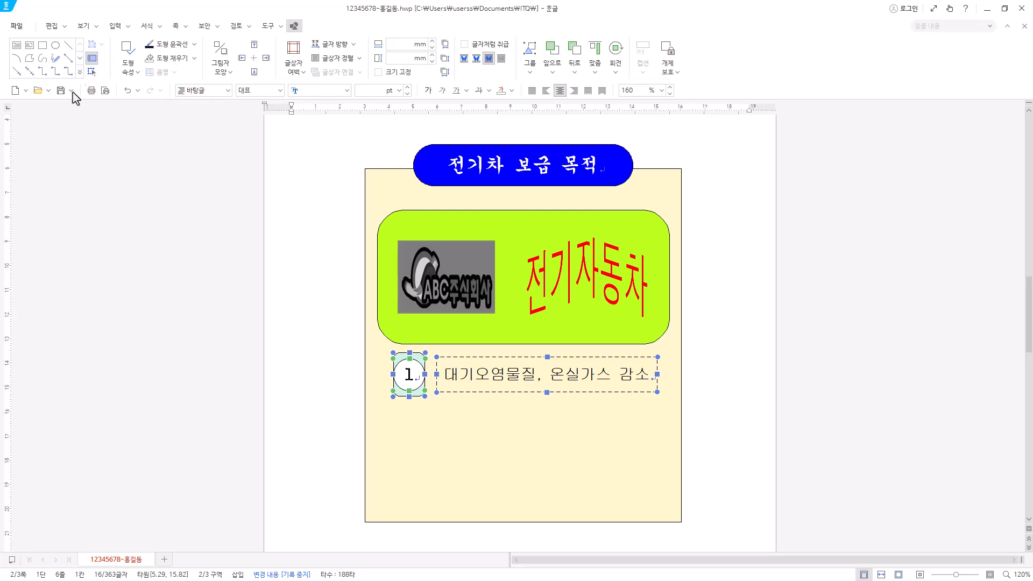
click(882, 575)
scroll(807, 372, down, 8)
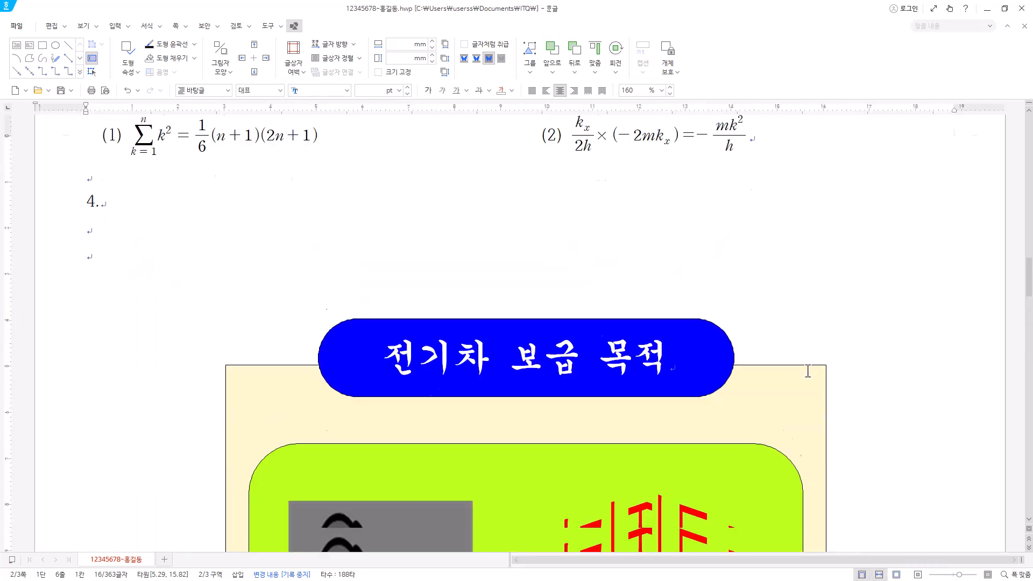
scroll(810, 377, down, 3)
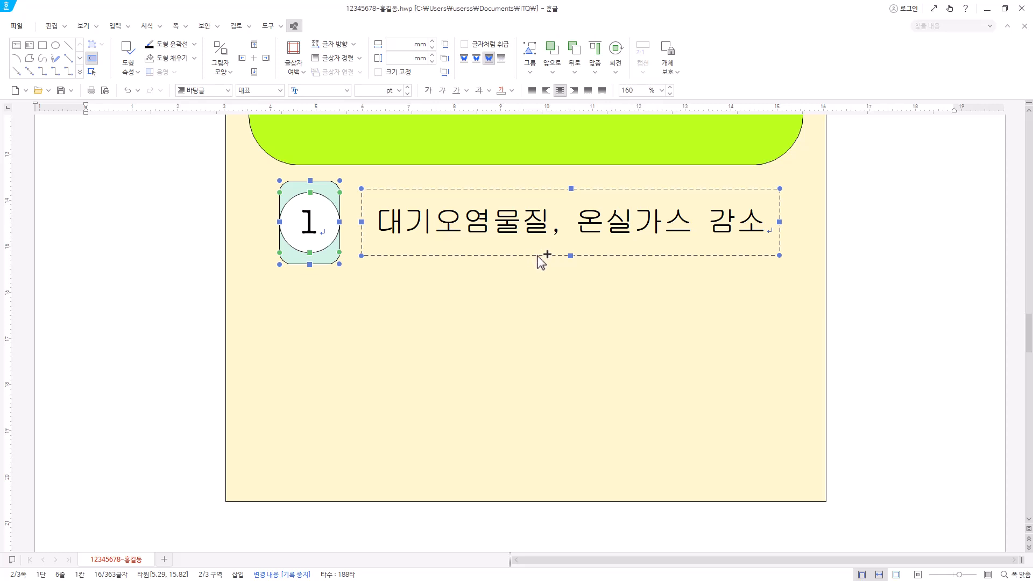
drag(538, 257, 541, 360)
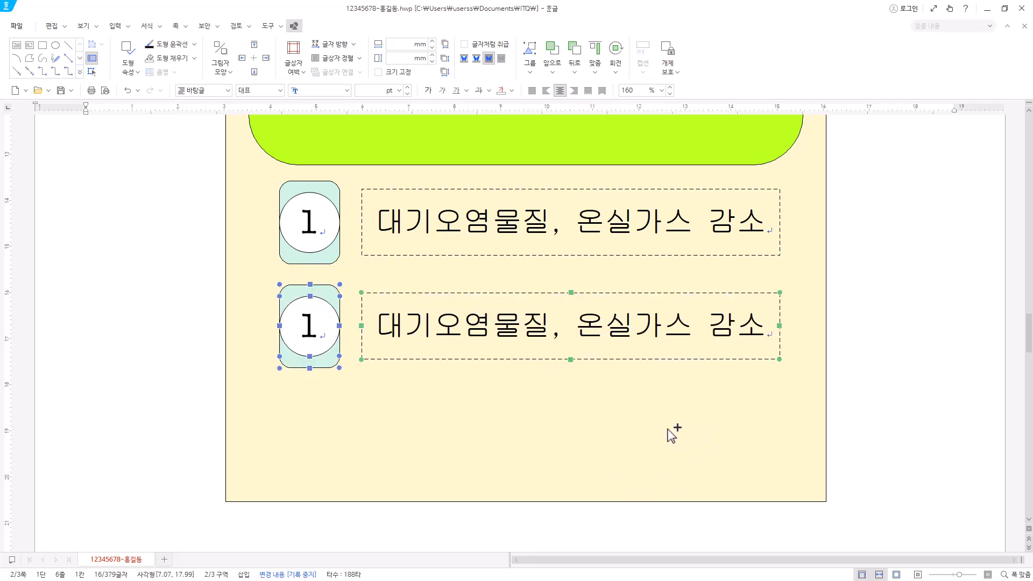
drag(577, 361, 583, 466)
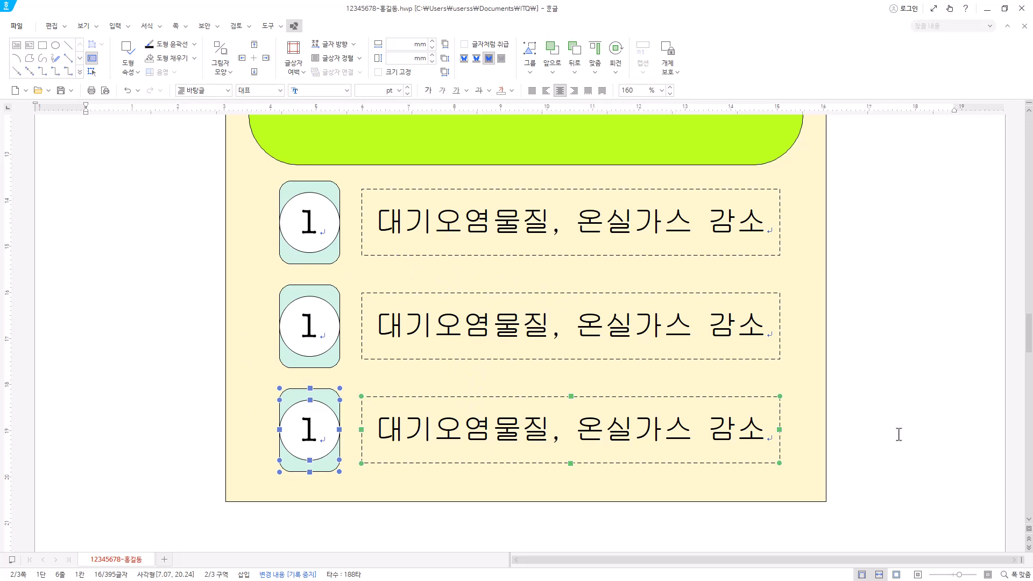
key(Down)
key(Down)
key(Up)
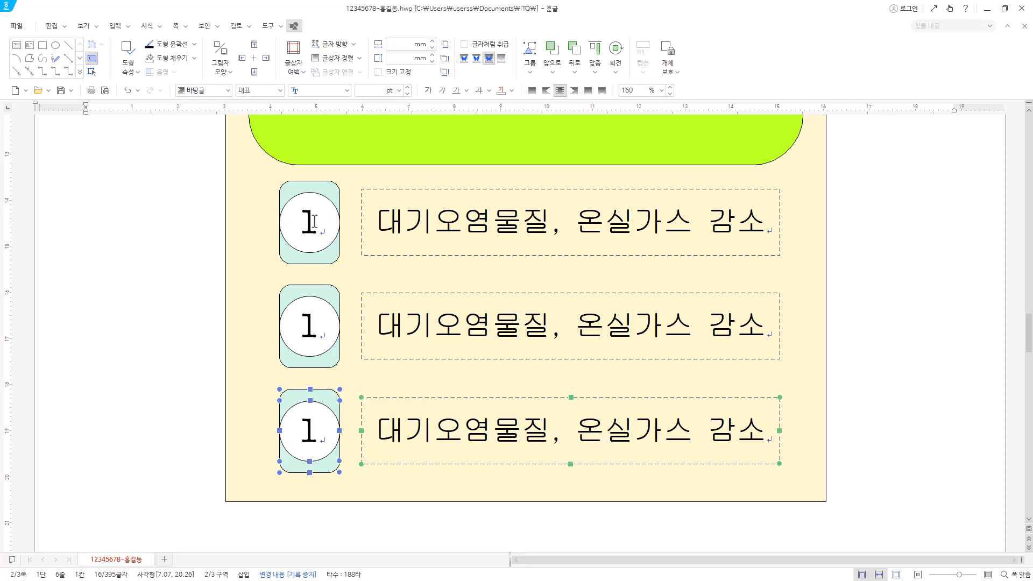
Step: Renumber the copied circles 2 and 3 and replace their box texts with 연료비 절감효과 and 지속가능한 성장
click(315, 222)
click(309, 321)
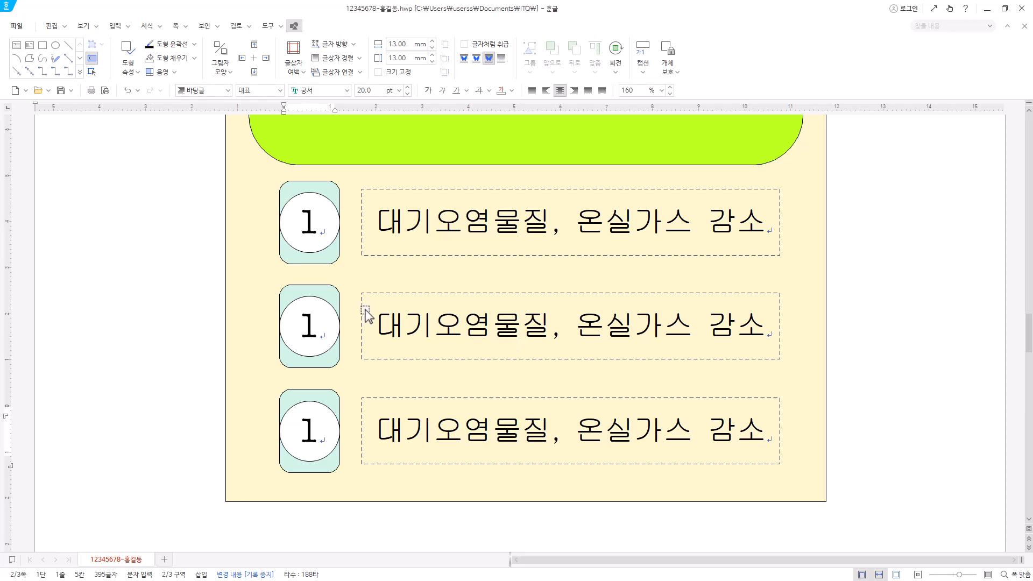
click(336, 296)
click(335, 409)
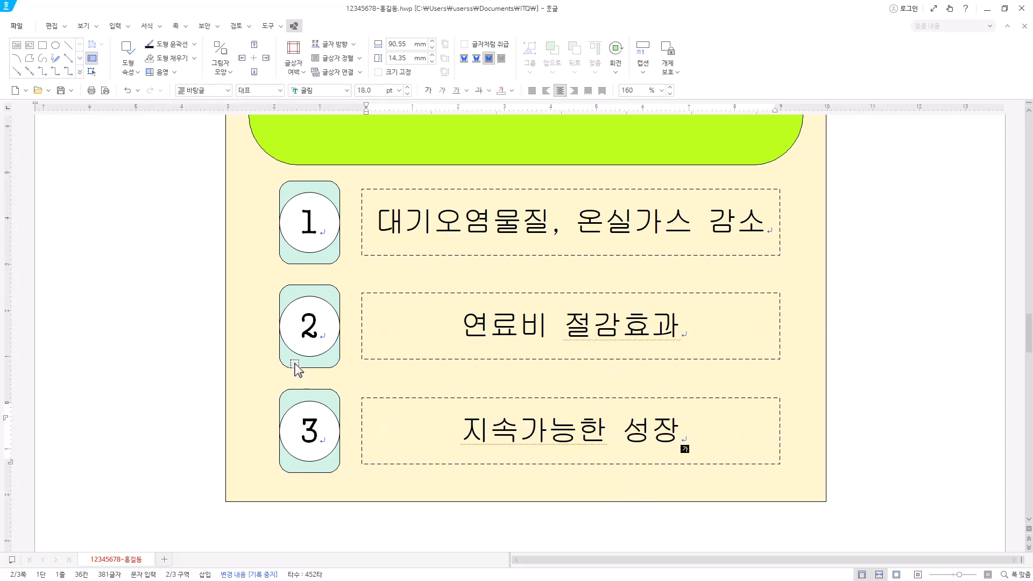
Step: Fill the rounded rectangle behind number 2 with a mint green one shade darker than the first
click(291, 263)
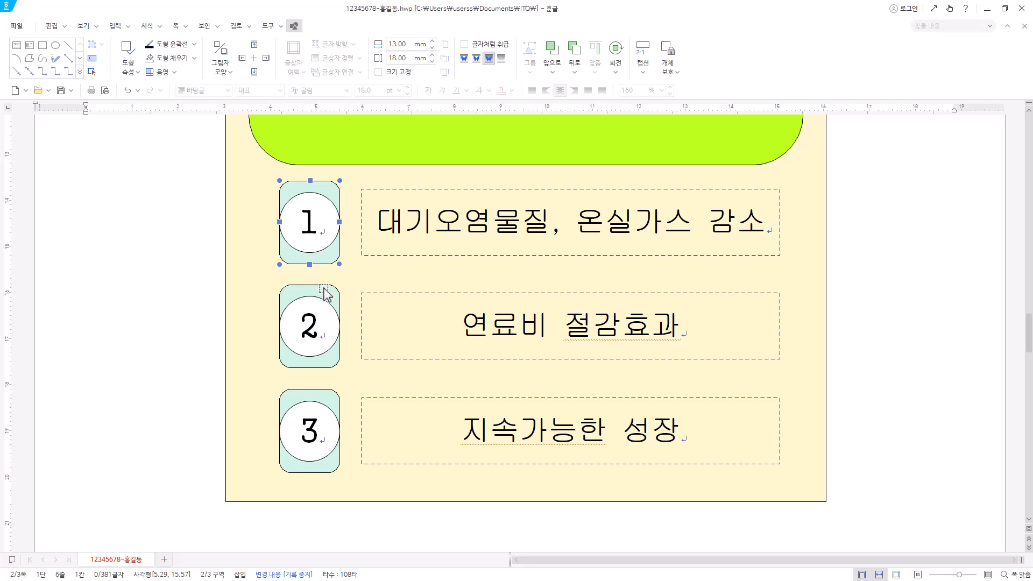
click(288, 362)
click(291, 405)
click(299, 367)
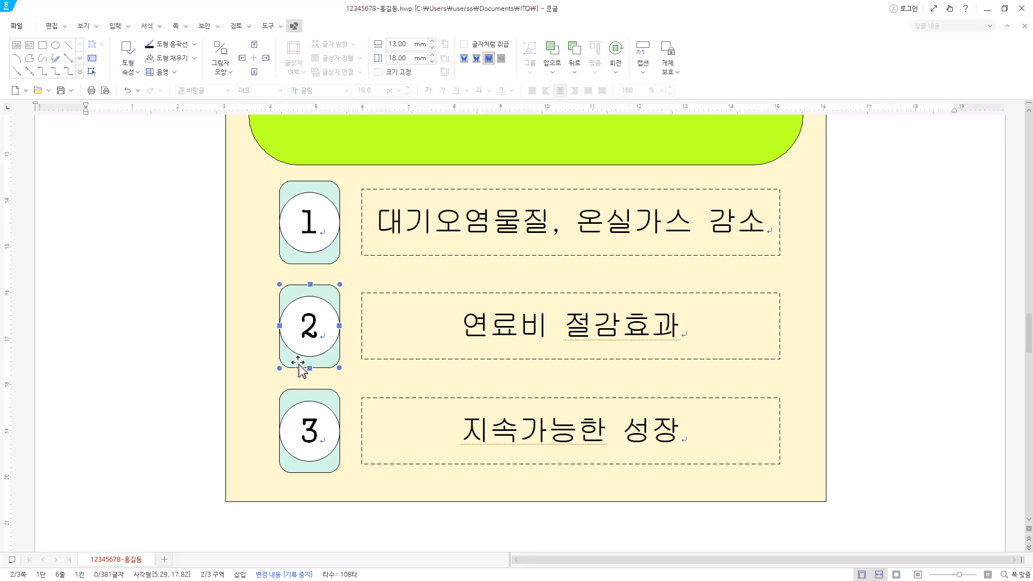
double_click(299, 366)
click(438, 188)
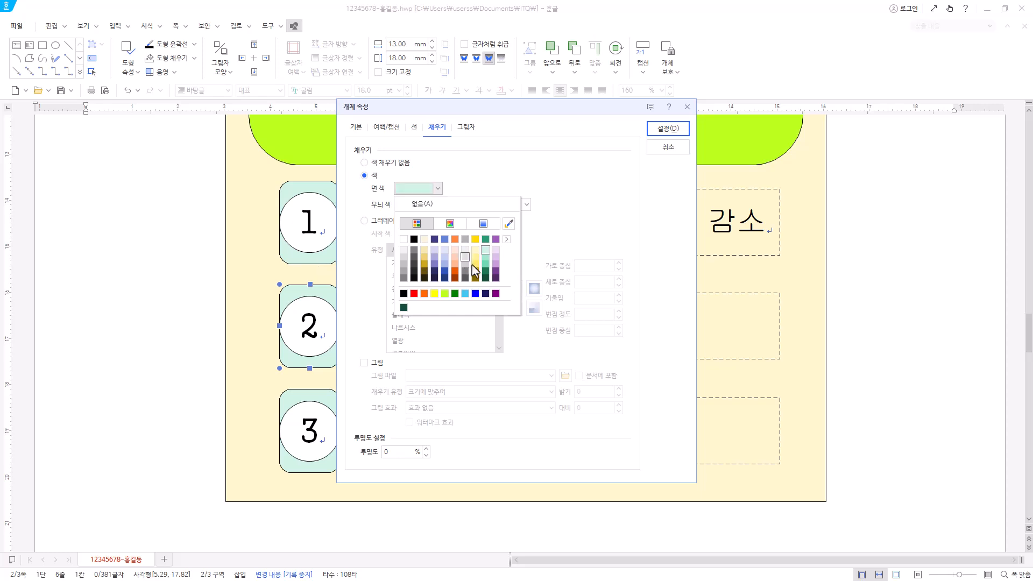
click(486, 260)
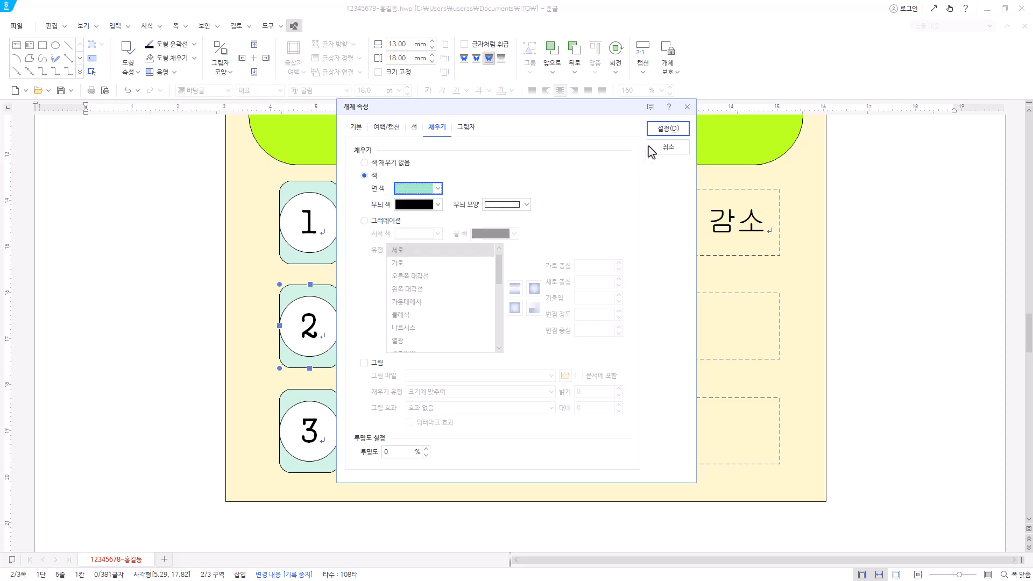
click(666, 129)
Step: Fill the rounded rectangle behind number 3 with a still darker mint green than the second
click(338, 398)
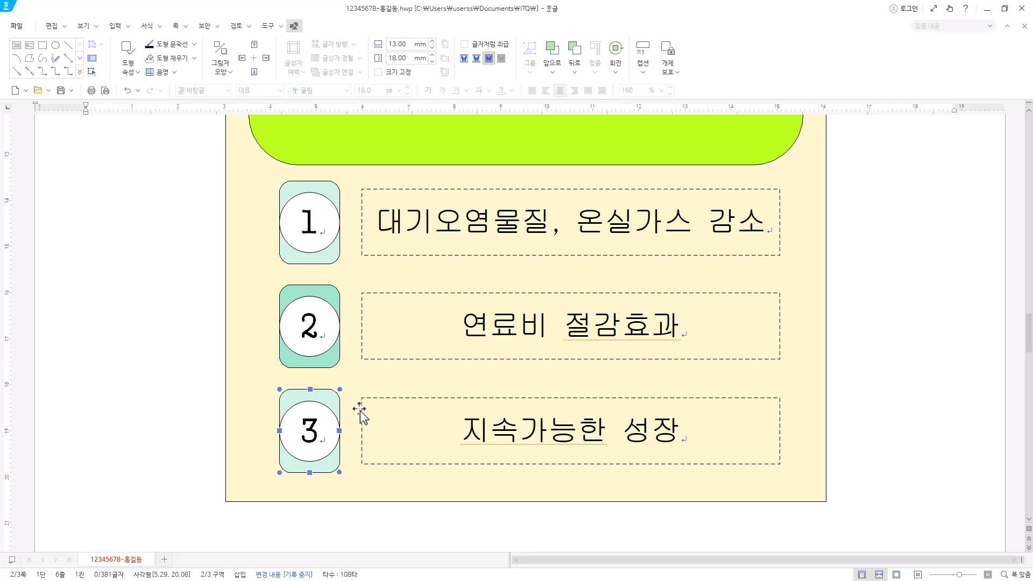
key(p)
click(436, 189)
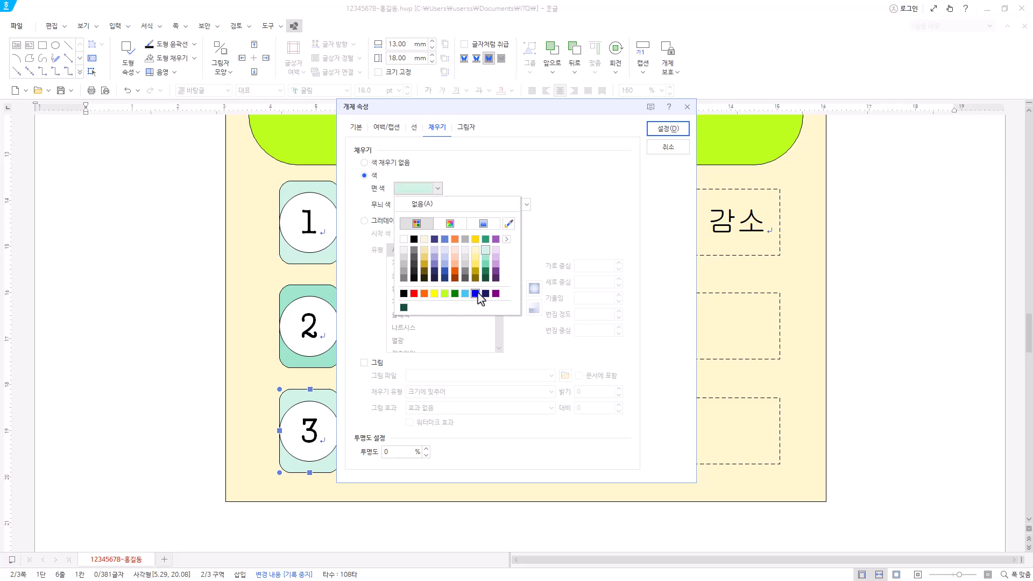
click(485, 263)
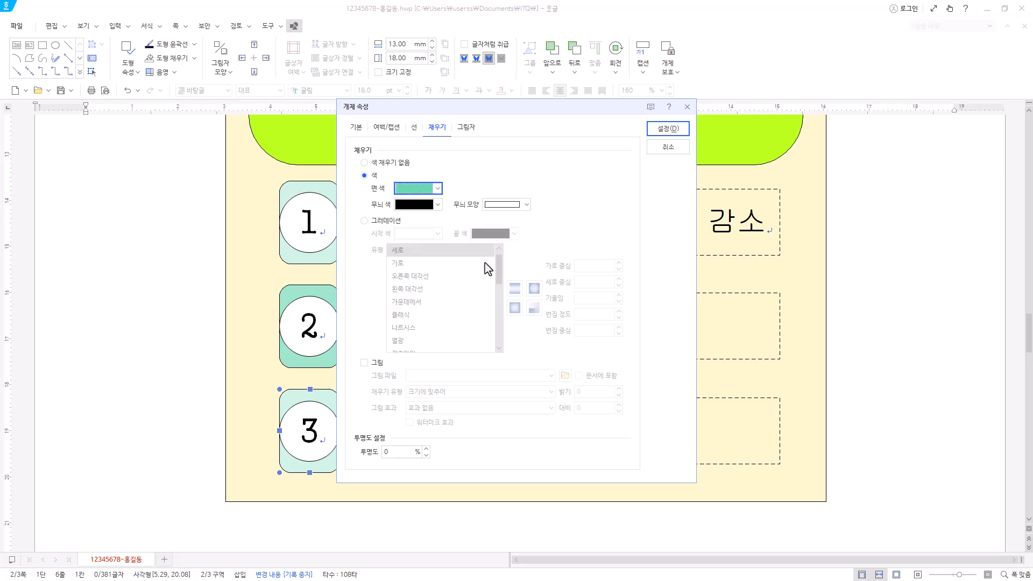
click(668, 130)
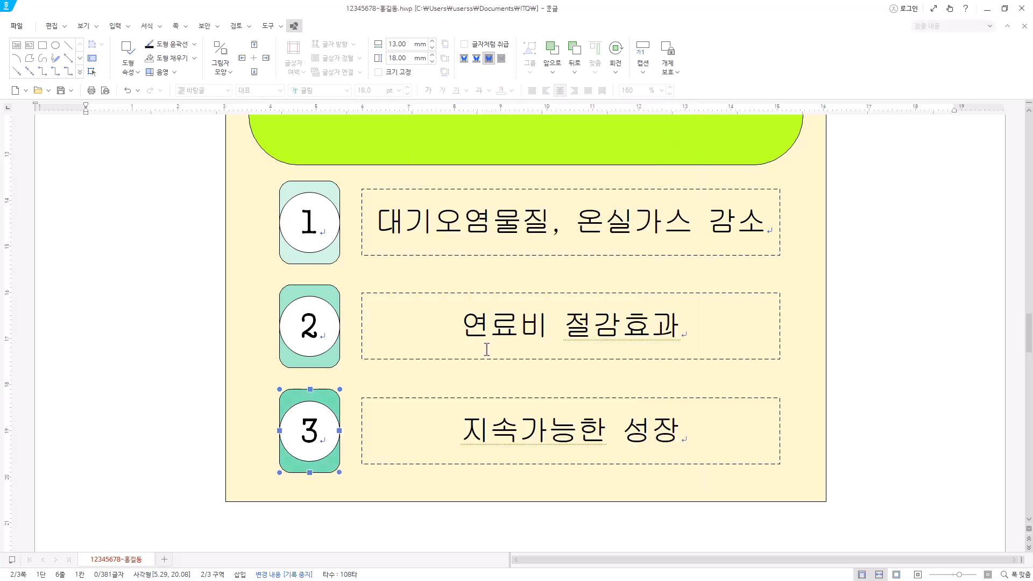
Step: Check the completed question 4 drawing and save the document
scroll(562, 321, up, 5)
scroll(564, 301, down, 6)
scroll(564, 296, up, 4)
scroll(564, 296, down, 4)
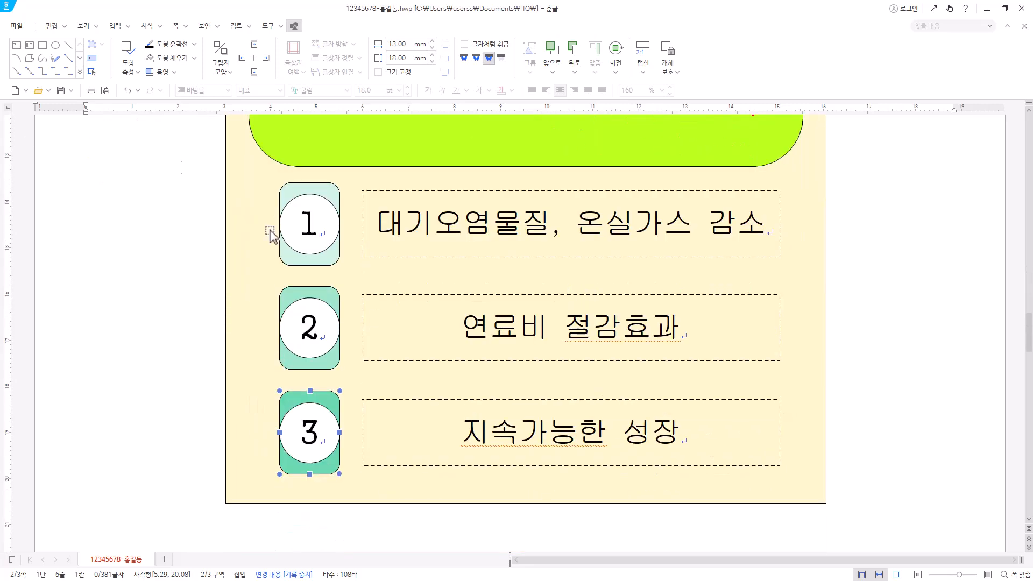
click(58, 92)
Step: Enter the title 국제e모빌리티엑스포 at the start of page 3 and leave a blank line below it
scroll(273, 243, down, 4)
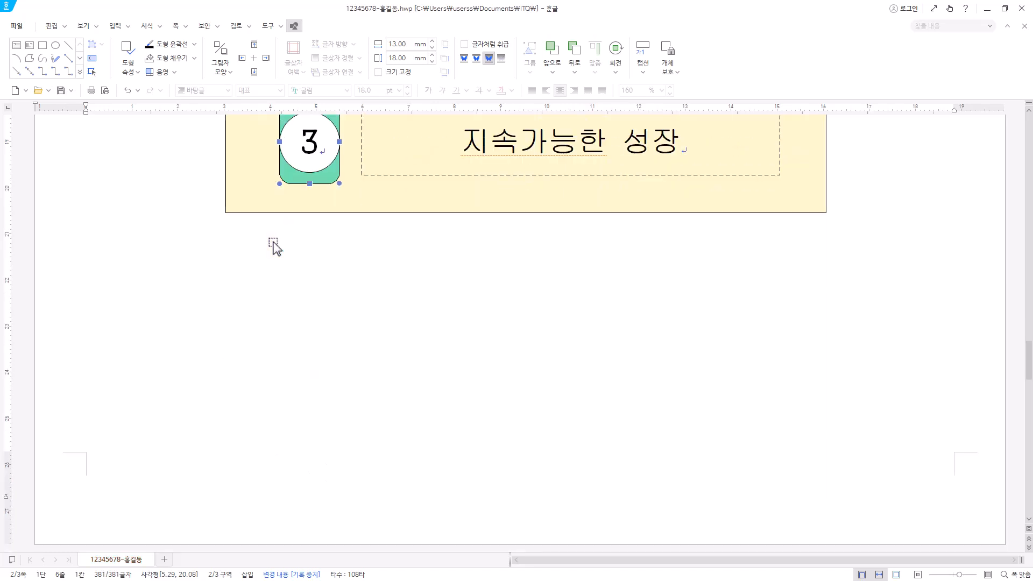
scroll(274, 248, down, 5)
click(280, 307)
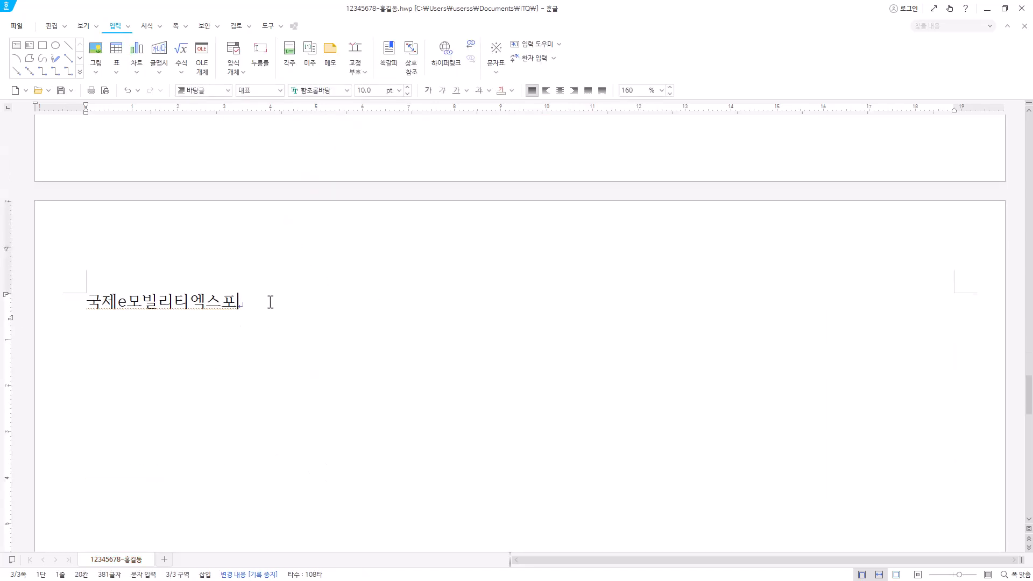
key(Hangul)
key(Return)
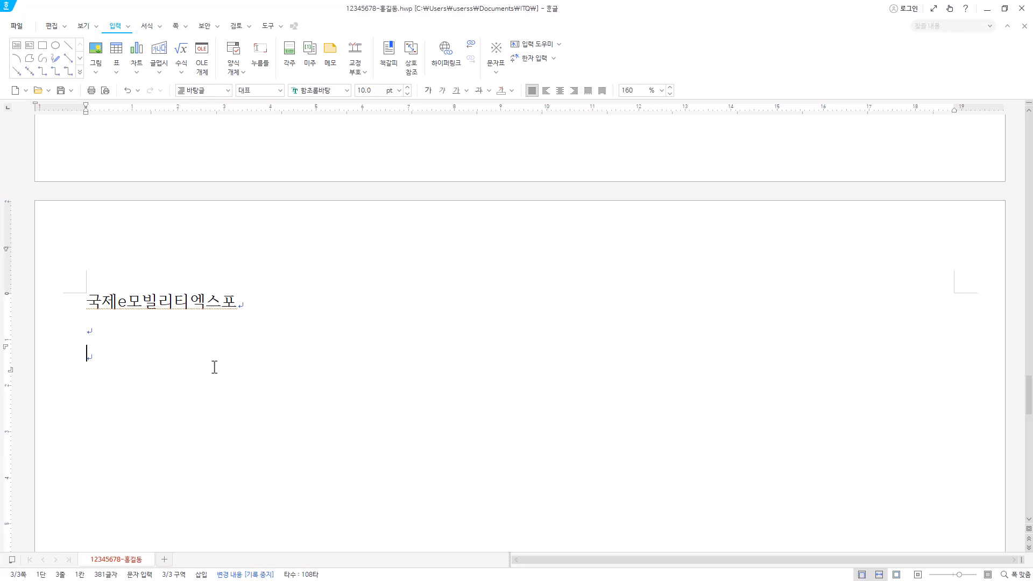
Step: Enter the first body paragraph, from 국제전기자동차엑스포는 올해 ‘안전, 청정, 글로벌 엑스포’로 to 한눈에 확인할 수 있는 자리가 될 것이다., and start a new line
text(국제전기자동차엑스포는 올해 ‘안전, 청정, 글로벌 엑스포’로 혁신작업을 가속화하고 있다. 12월 9일부터 11일까지 제주국제컨벤션센터에서 열리는 엑스포 본 행사에 맞춰 가상전시와 드라이브 스루 관람, 퍼레이드, 차박 등 특화된 프로그램을 도입한다. 이는 전 지구적 과제인 지속가능한 성장과 생활환경을 이루는 데 필수적인 전기이동장치와 녹색 공동체를 이루는 징검다리가 될 것이다. 세계적인 명성을 가진 전기자동차, 전기오토바이, 전기자전거, 배터리 제조사 등 수많은 기업들이 참가하여 제품을 소개하고 홍보하는 본 전시회는 세계 전기자동차 시장의 흐름을 한눈에 확인할 수 있는 자리가 될 것이다.)
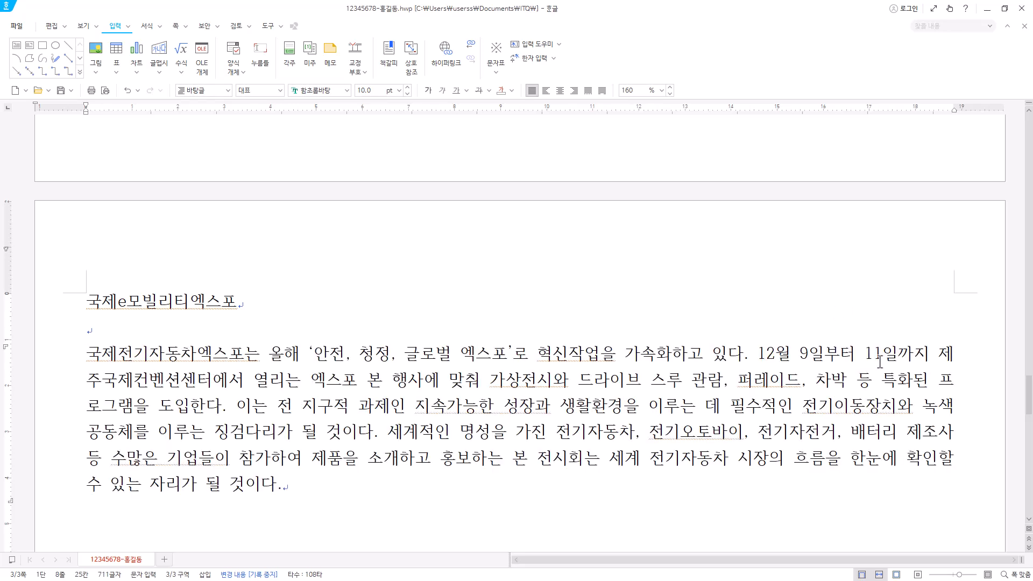
click(956, 353)
key(Down)
key(Down)
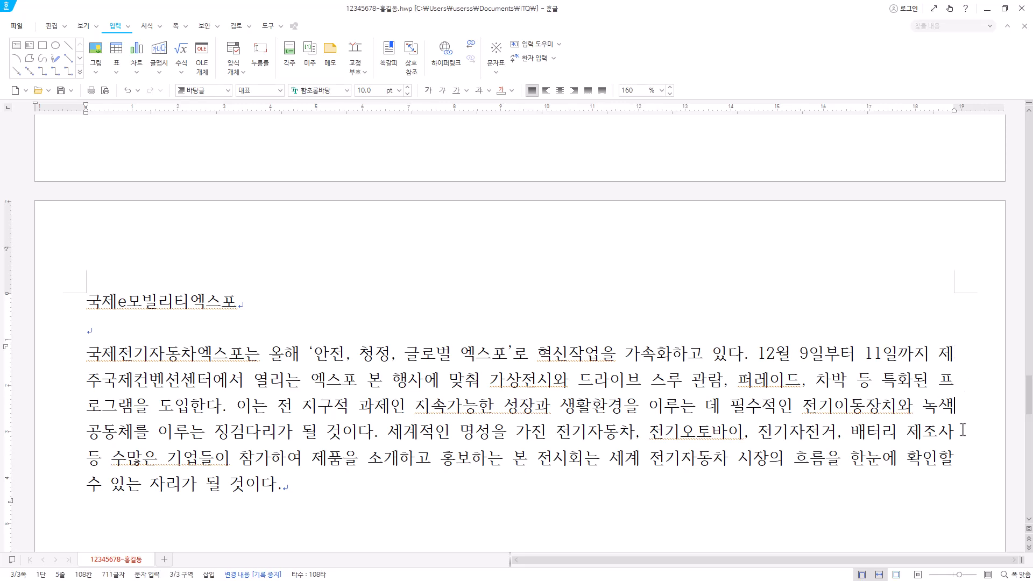
click(309, 486)
scroll(325, 478, down, 1)
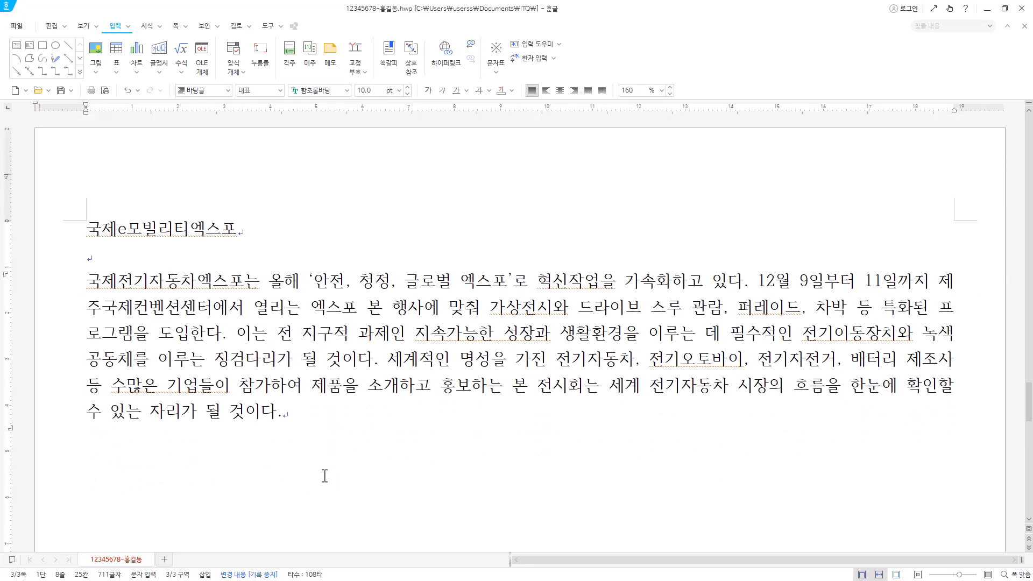
click(240, 281)
click(296, 413)
key(Return)
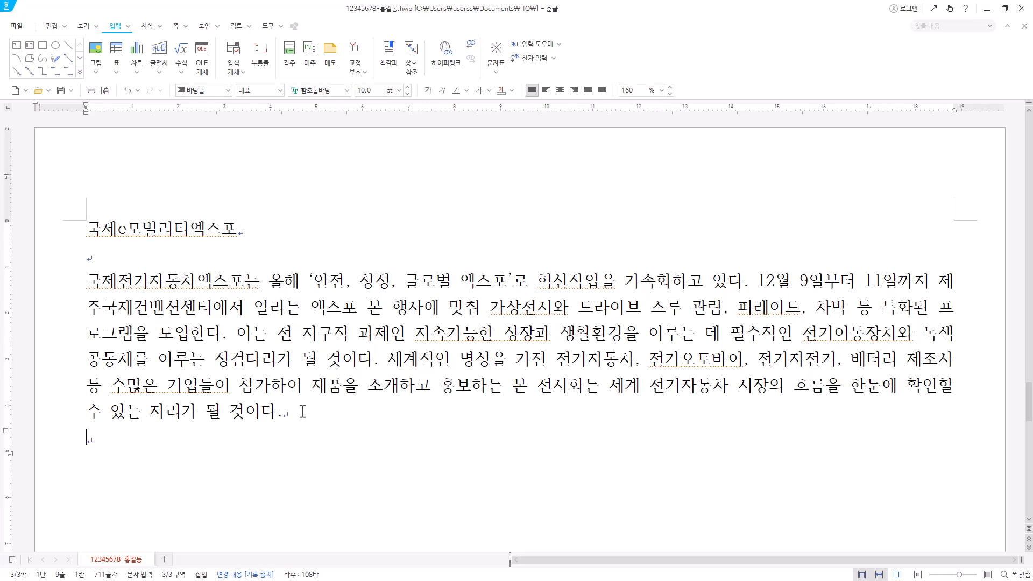
scroll(266, 270, down, 3)
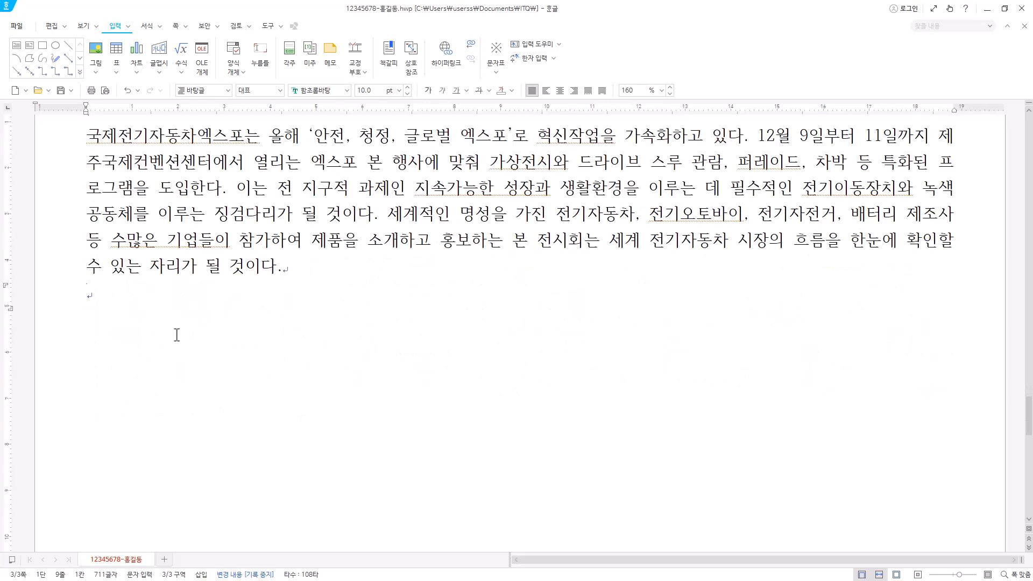
key(Hangul)
right_click(98, 285)
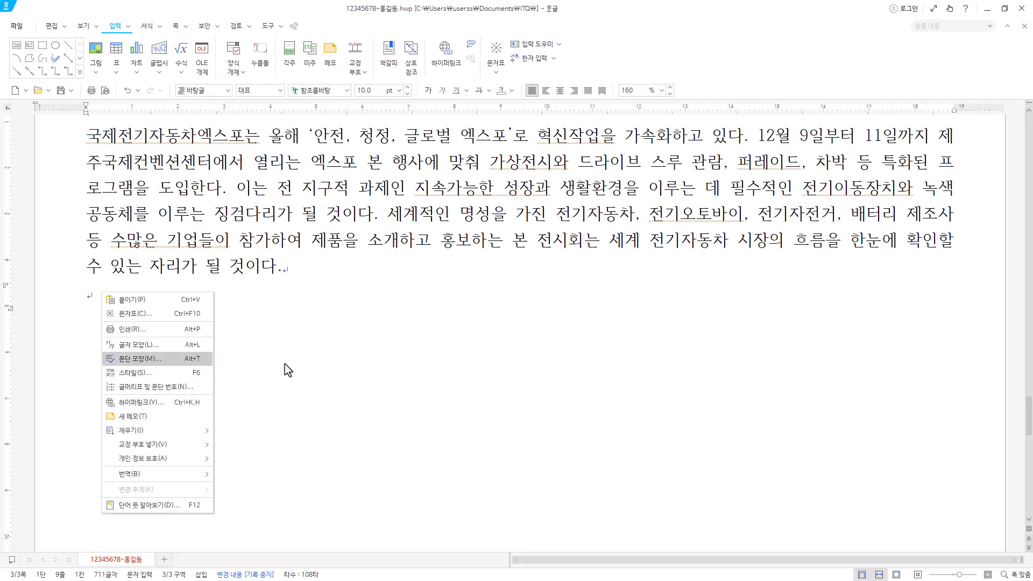
click(162, 360)
click(504, 235)
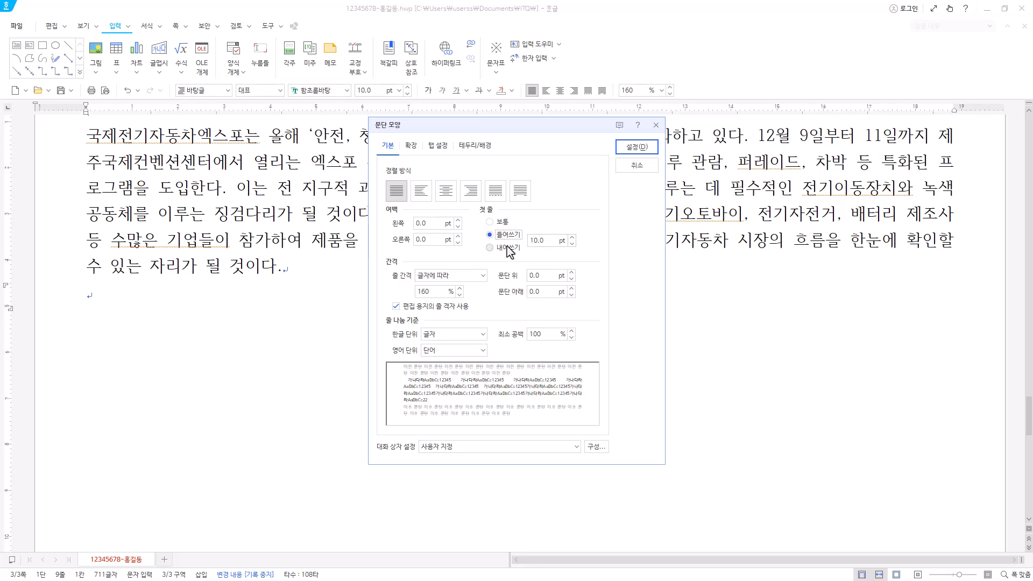
click(499, 223)
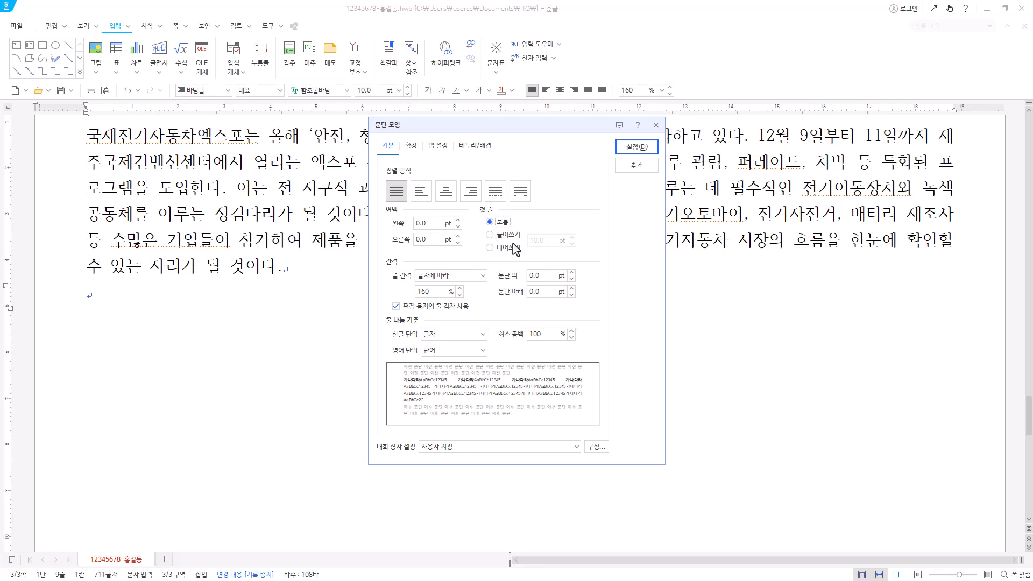
click(647, 171)
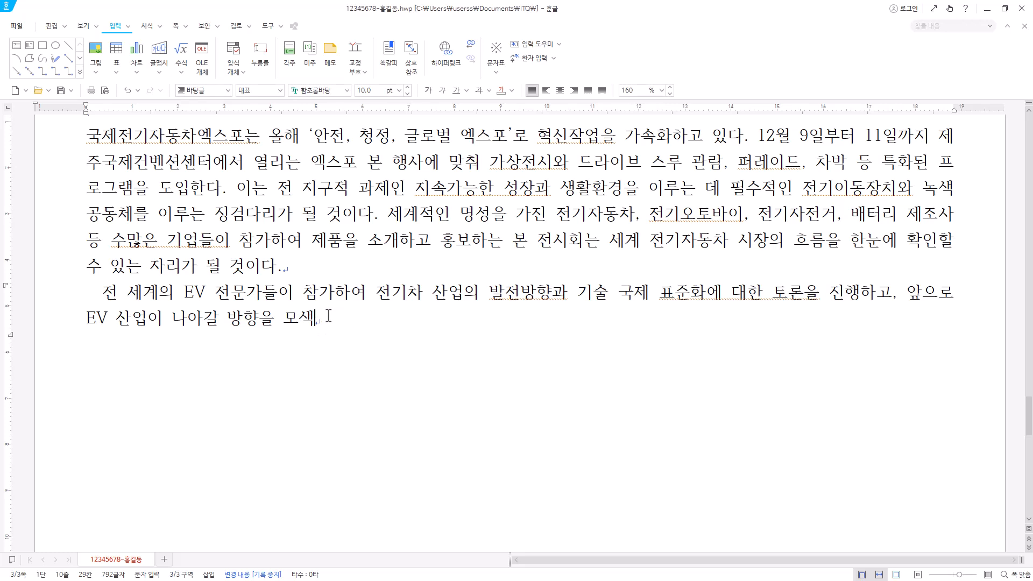
Step: Convert the word 모색 in the second paragraph to 모색(摸索), using the 한글(漢字) format
key(F9)
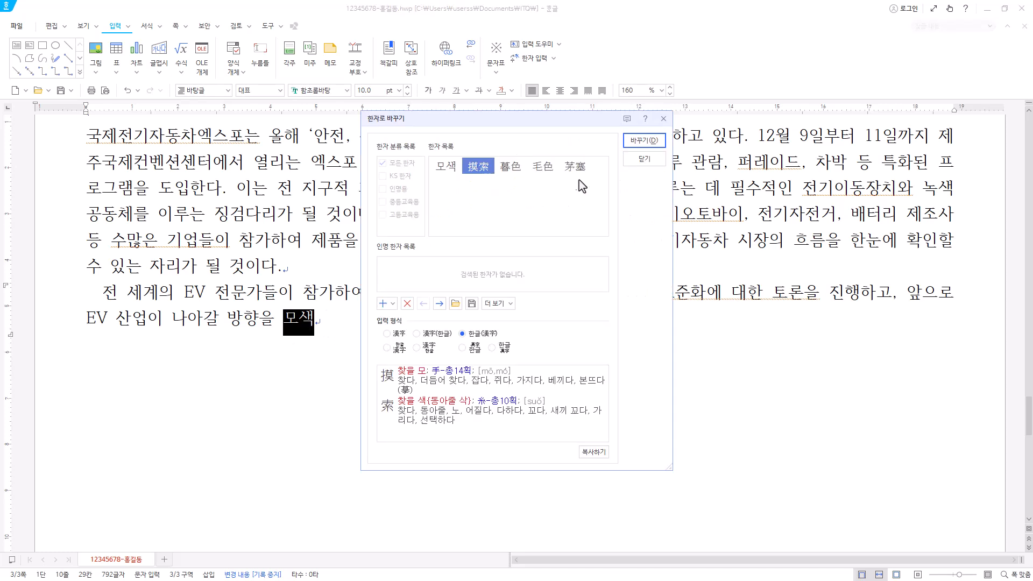
click(465, 337)
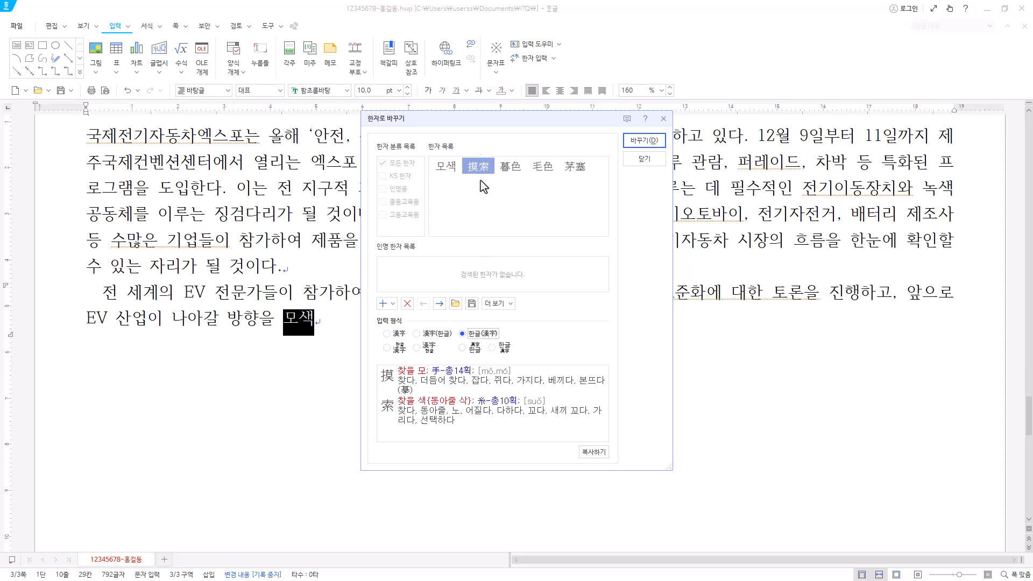
click(514, 167)
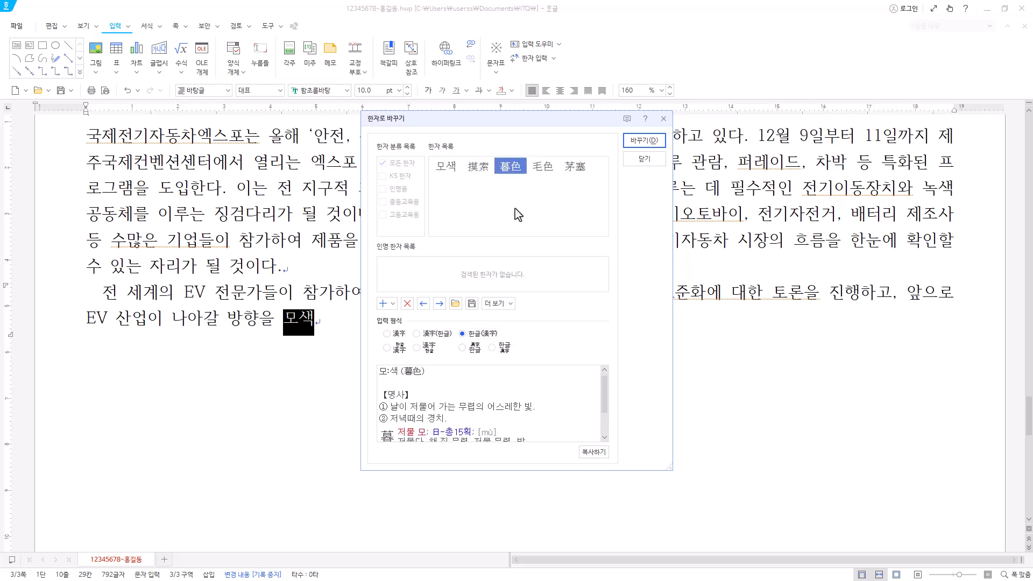
click(484, 168)
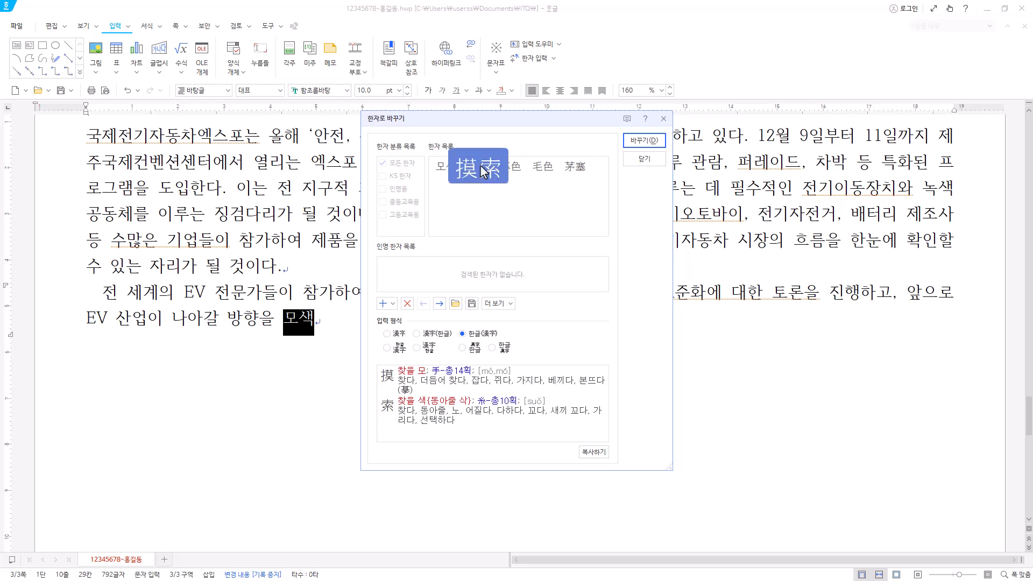
click(652, 141)
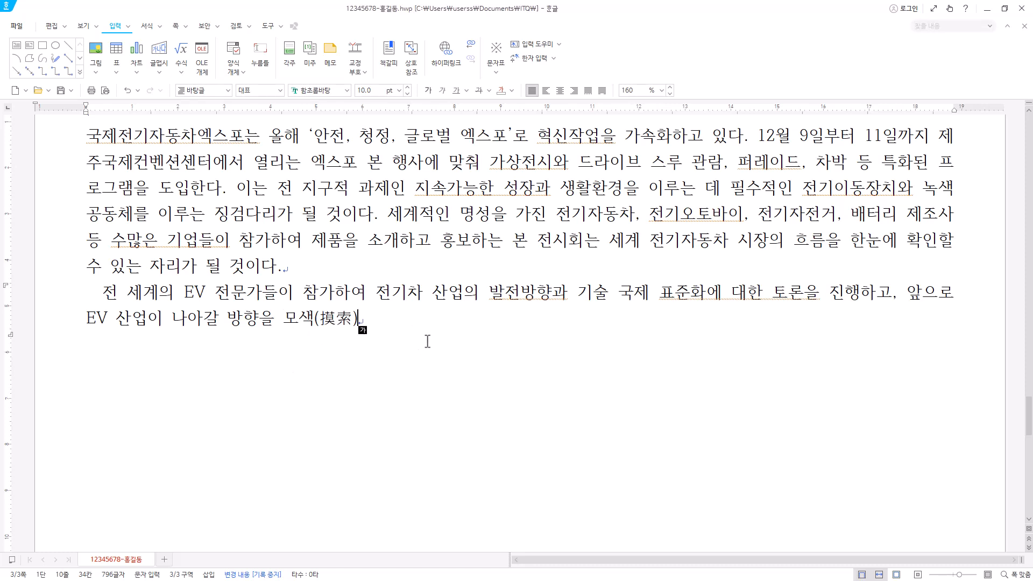
Step: Continue the second paragraph from 하는 콘퍼런스도 개최된다. to 획득하여 기술 선점, and convert 선점 to 선점(先占)
text(하는 콘퍼런스도 개최된다. 이는 한국의 전기자동차 기업들이 EV와 관련한 새로운 정보를 교환하고 획득하여 기술 선점)
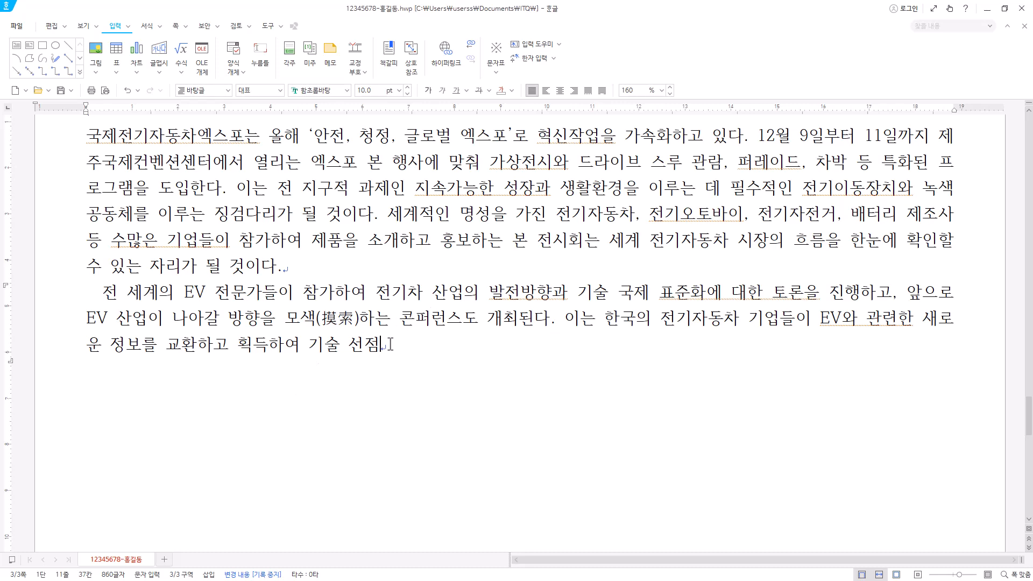
key(F9)
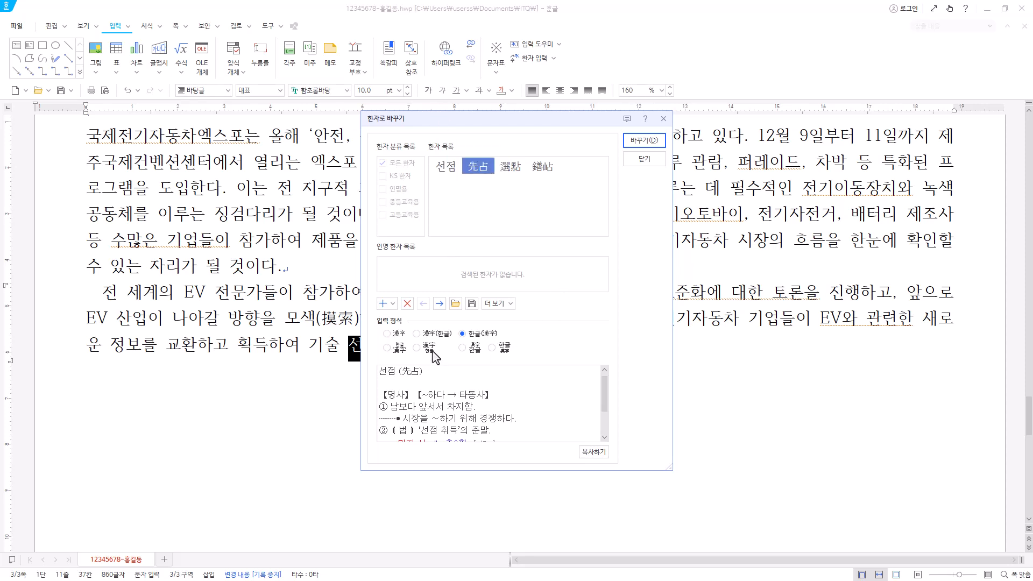
click(657, 140)
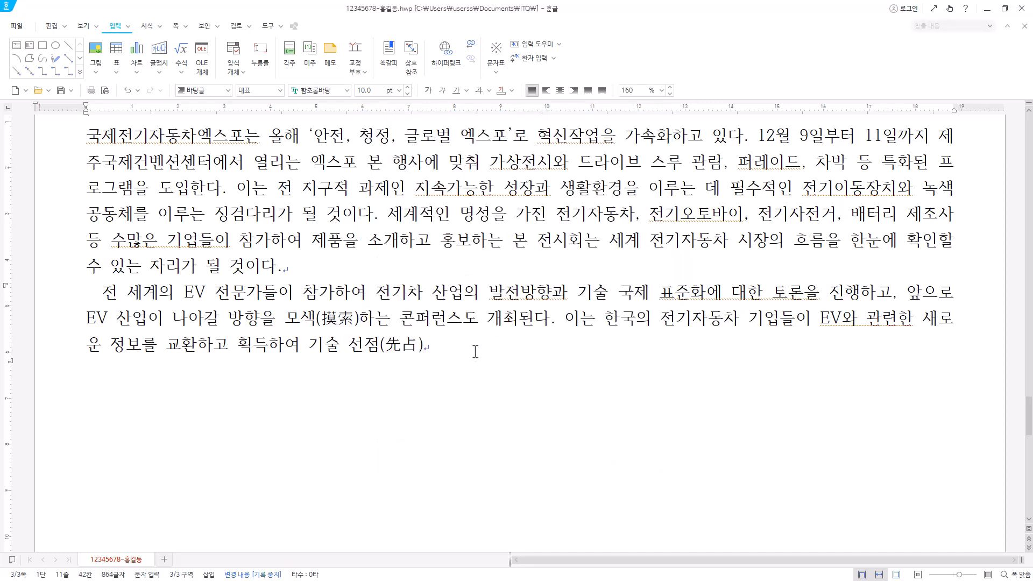
Step: Finish the second paragraph from 을 유도하고, 아시아 및 세계의 to 기반을 마련하는 바탕이 될 것이다., and leave a blank line below it
text(을 유도하고, 아시아 및 세계의 관련 협회 업체들과 네트워크를 구축하여 국제 경쟁력을 강화함으로써 세계 전기자동차 산업 시장 진출을 위한 기반을 마련하는 바탕이 될 것이다.)
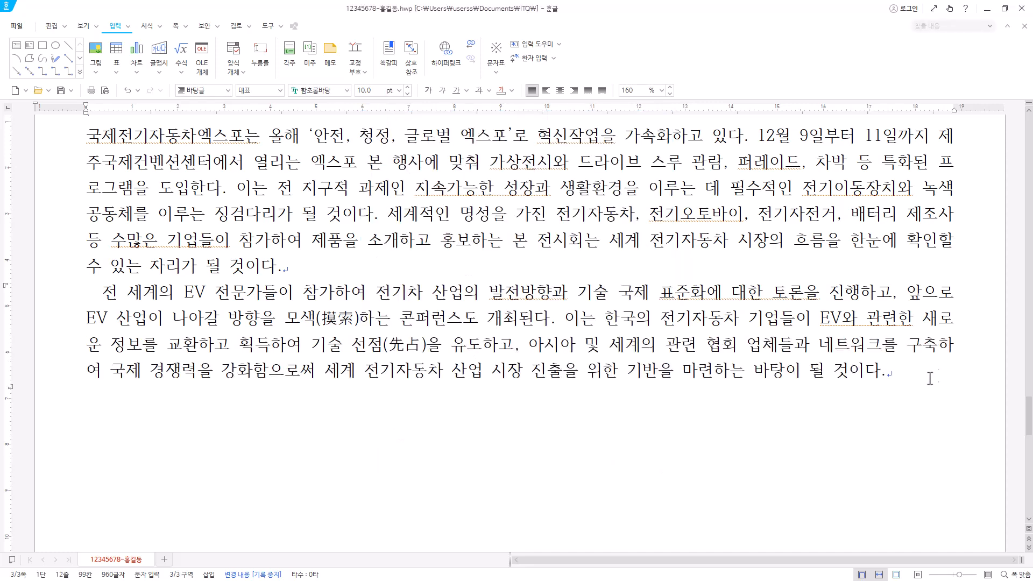
drag(922, 376, 86, 292)
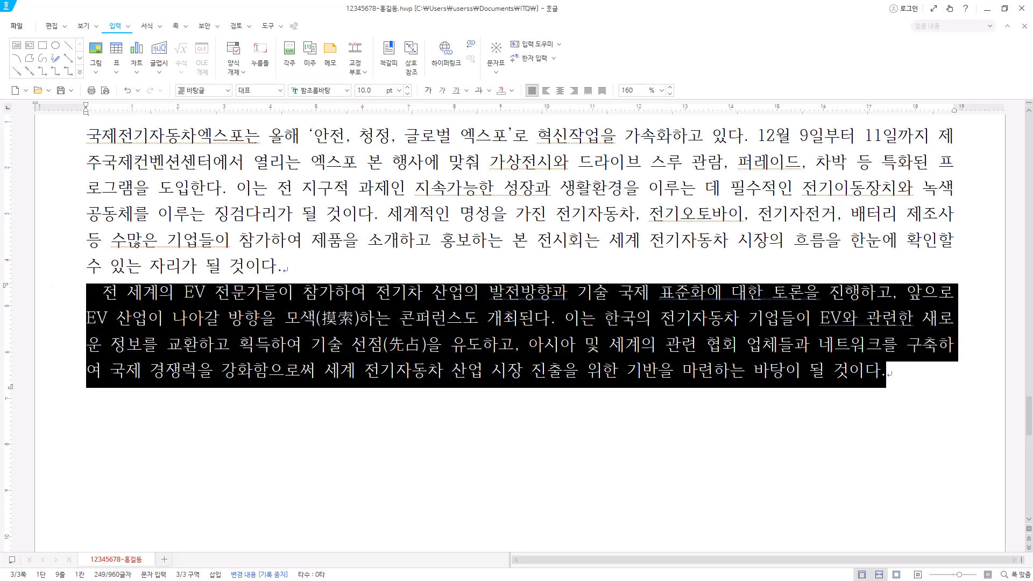
click(898, 383)
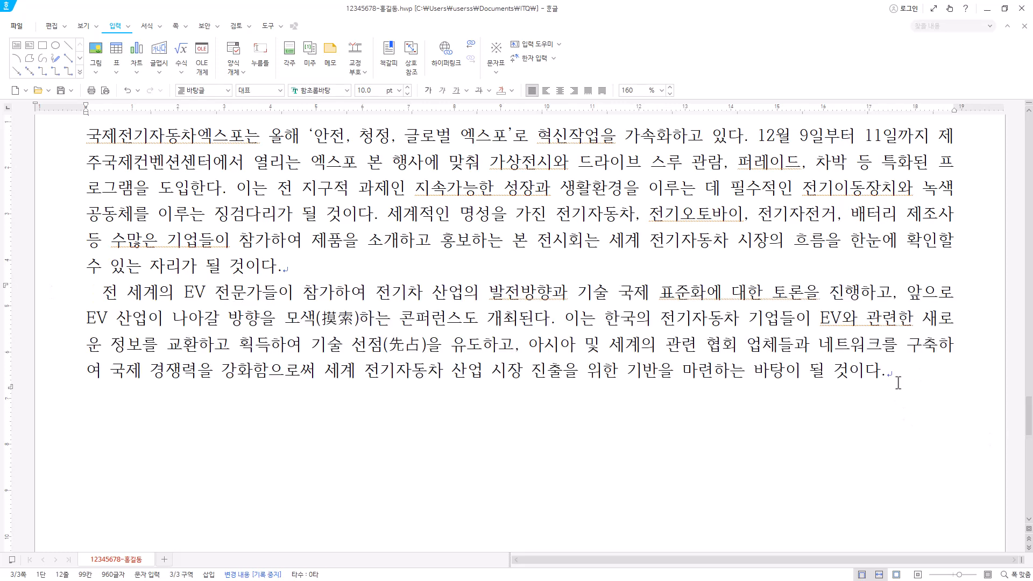
key(Return)
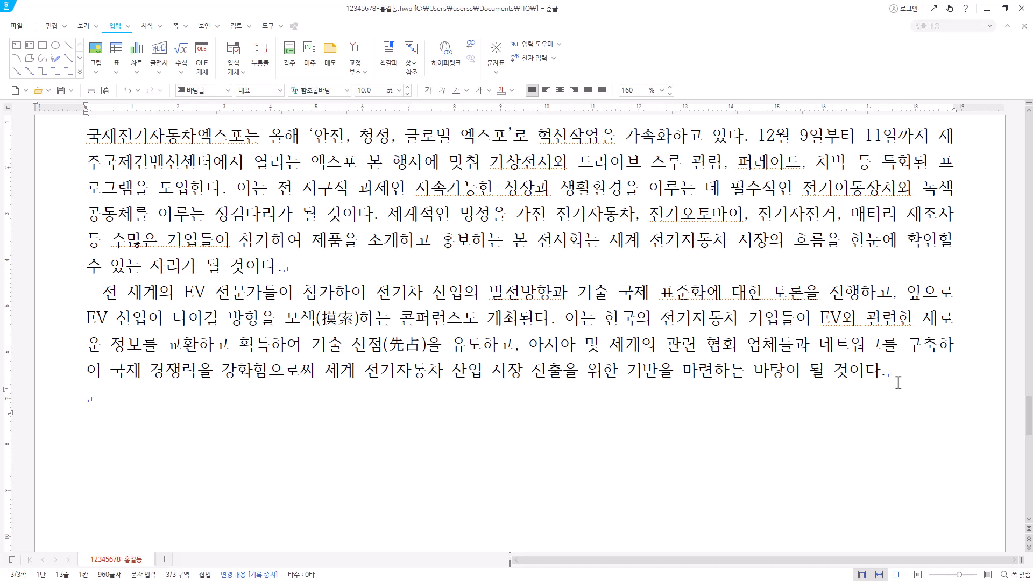
key(Return)
Step: Open the character map and look through its user, Unicode, HNC and KS character sets for the heading symbol
key(ctrl+F10)
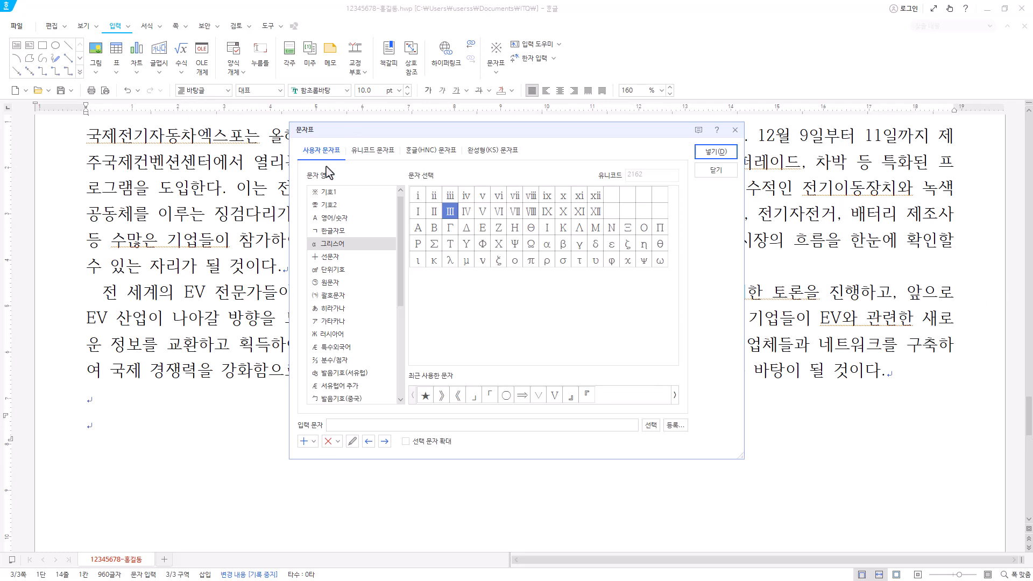
click(430, 153)
click(470, 153)
click(387, 153)
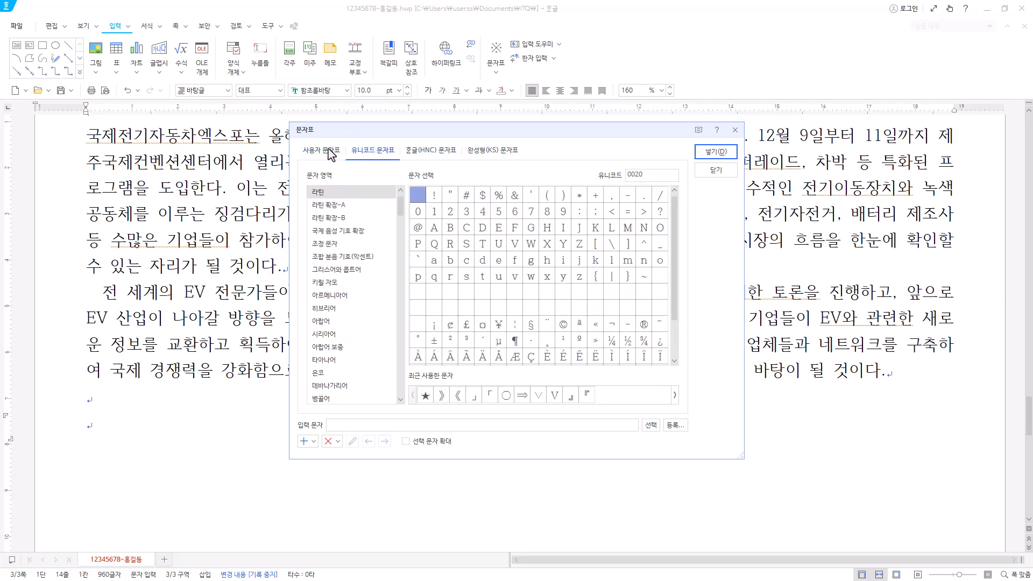
click(322, 154)
click(441, 153)
click(499, 152)
click(439, 149)
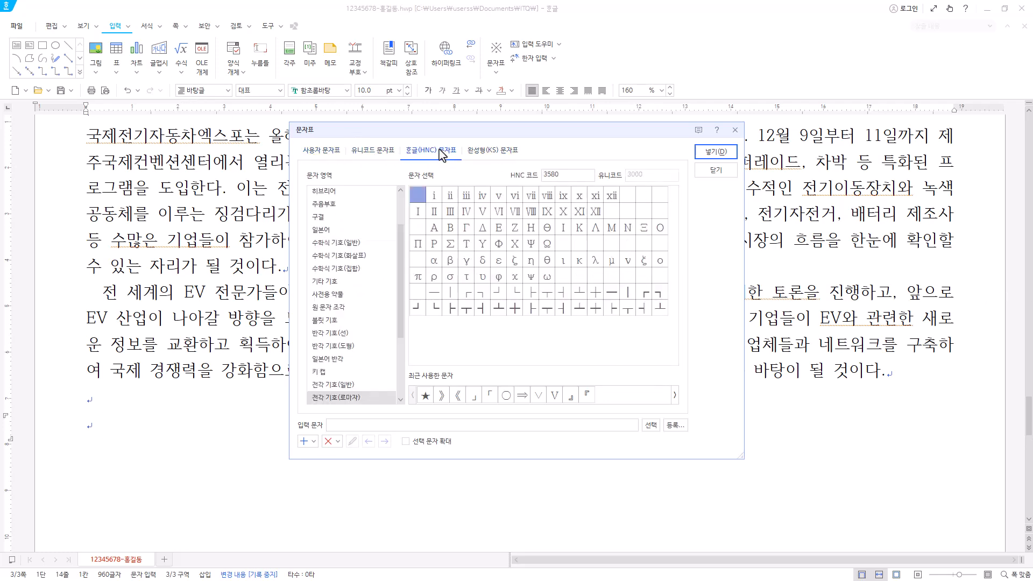
click(318, 154)
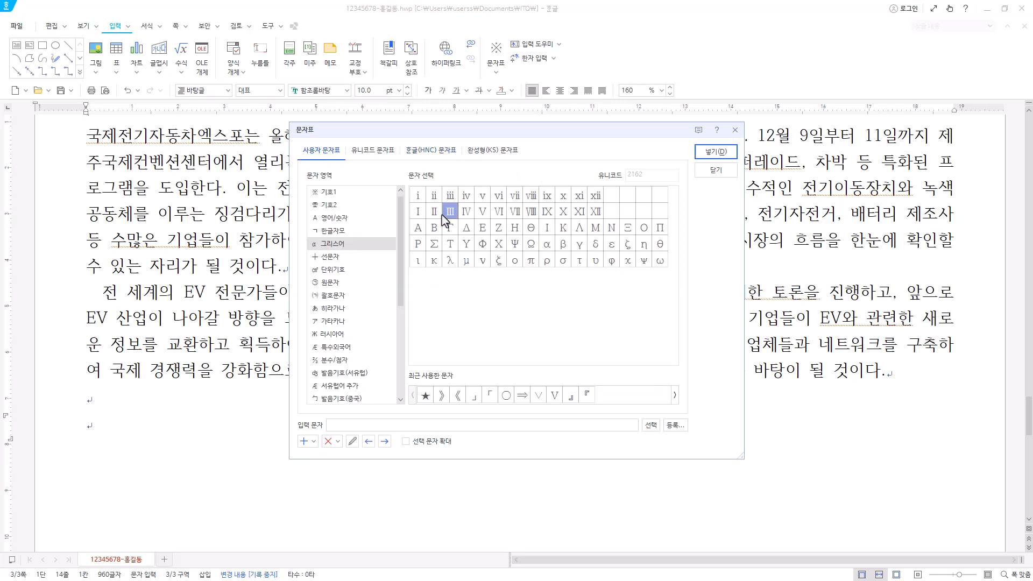
click(344, 206)
click(387, 153)
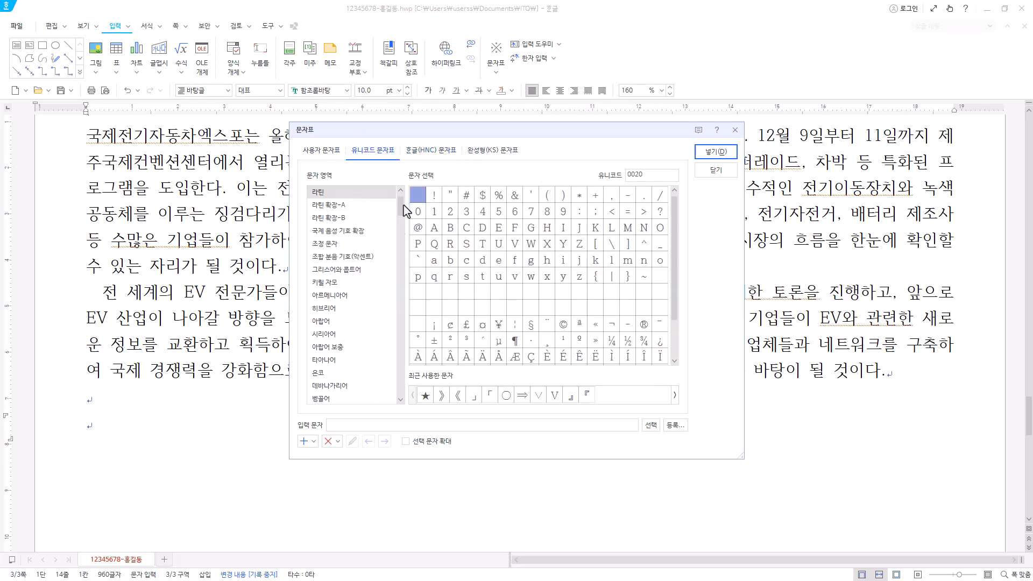
Step: Insert a ♠ from the HNC set's 전각 기호(일반) group, followed by the heading 전기차 충전속도에 따른 충전기, and start a new line
click(436, 152)
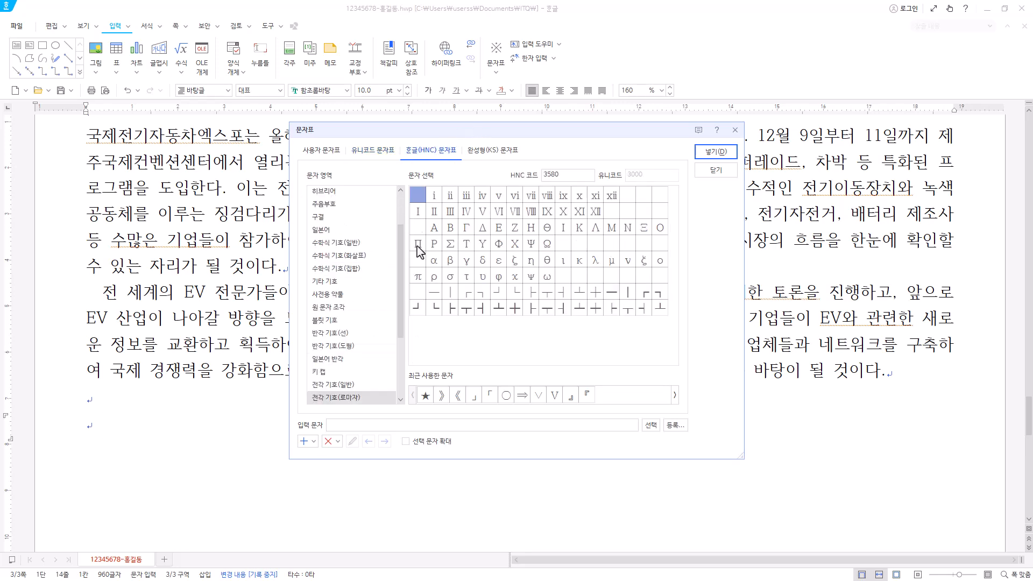
click(343, 387)
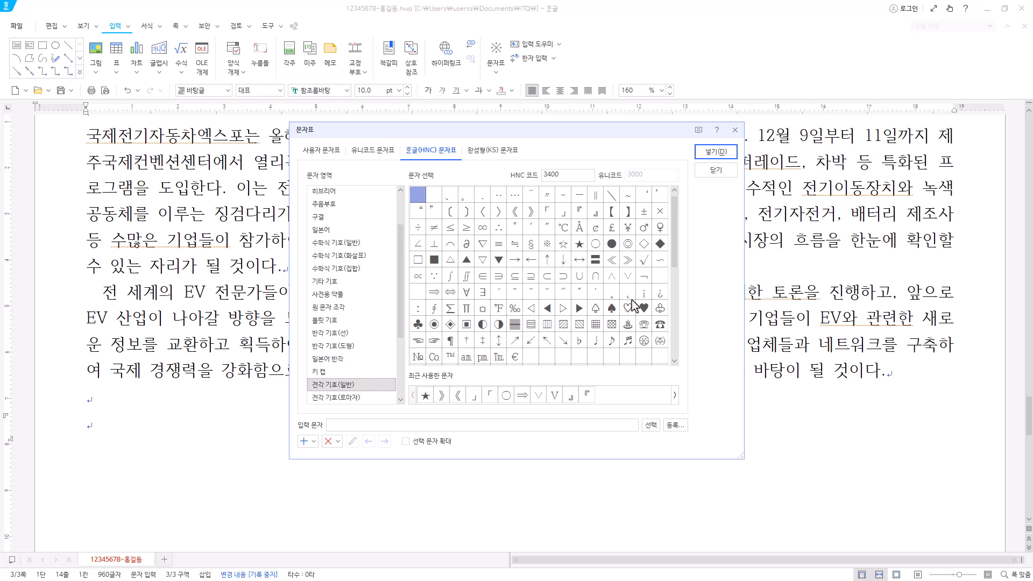
click(613, 309)
click(711, 152)
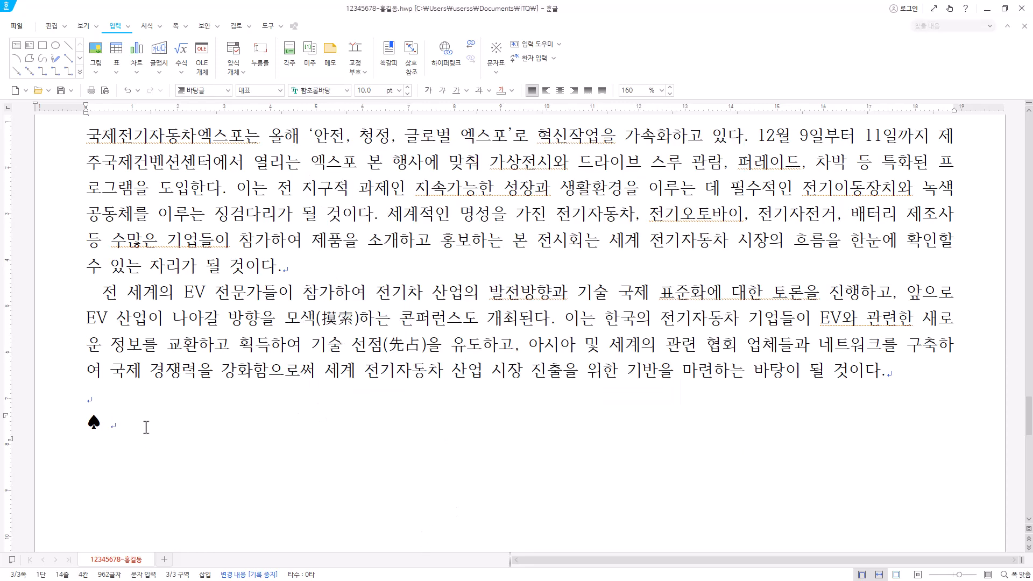
text(전기차 충전속도에 따른 충전기)
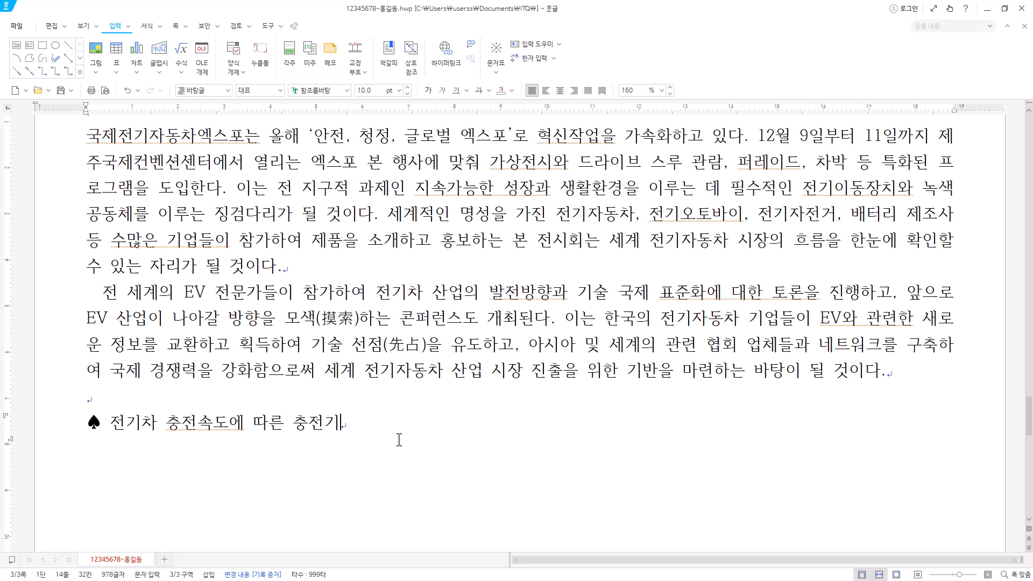
key(Return)
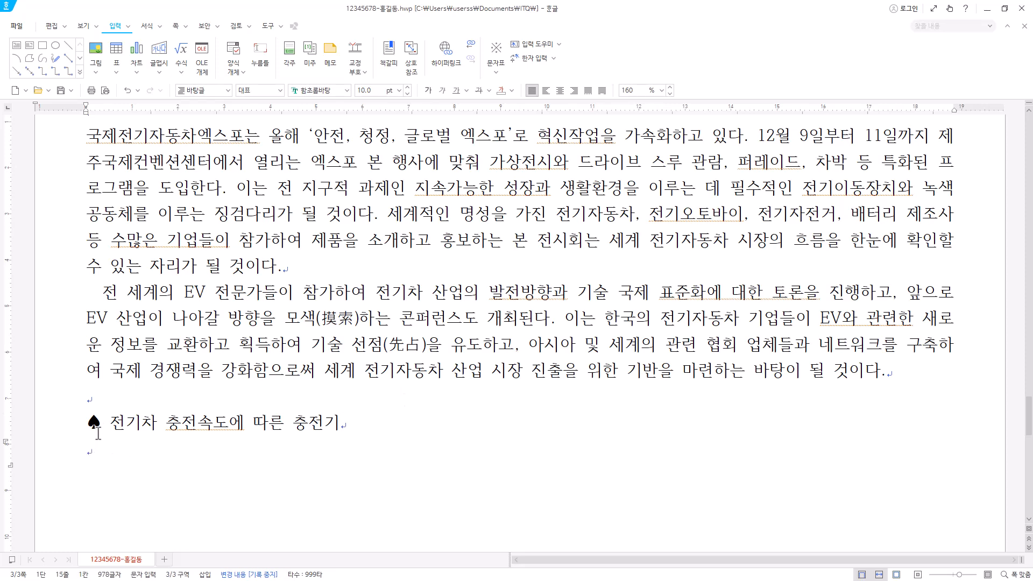
Step: Enter the six lines on 전기차 급속 충전기 and 전기차 완속 충전기 below the heading, ending with 100kWh당 약 1,100원, and start a new line
click(94, 451)
scroll(101, 444, down, 3)
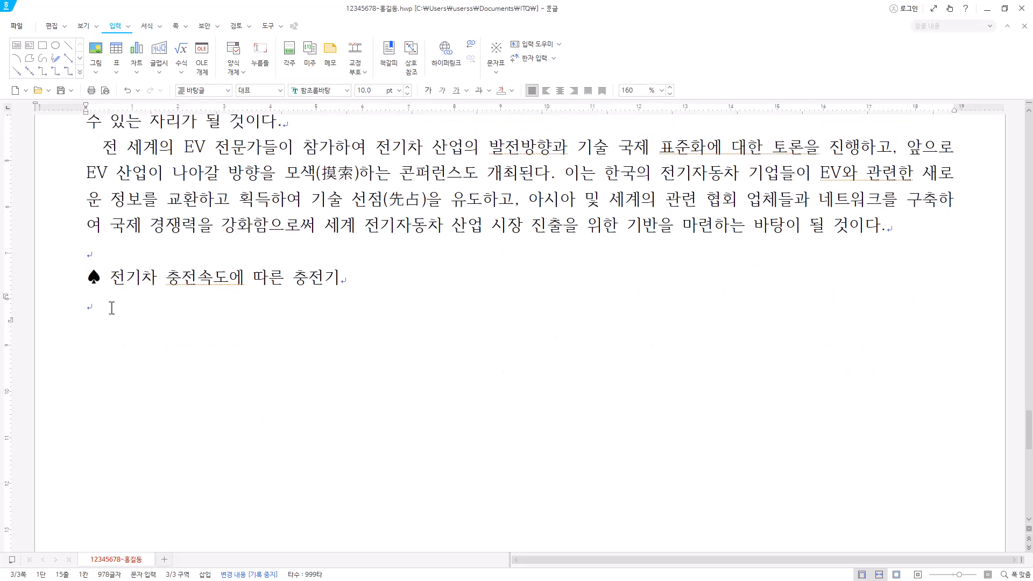
text(전기차 급속 충전기 완전방전상태에서 80%충전까지 30분이 소요됨 주로 고속도로 휴게소, 공공기관 등 외부장소에 설치 전기차 완속 충전기 완전방전상태에서 완전충전까지 4~5시간이 소요됨 주택이나 아파트에 설치, 전기요금은 100kWh당 약 1,100원)
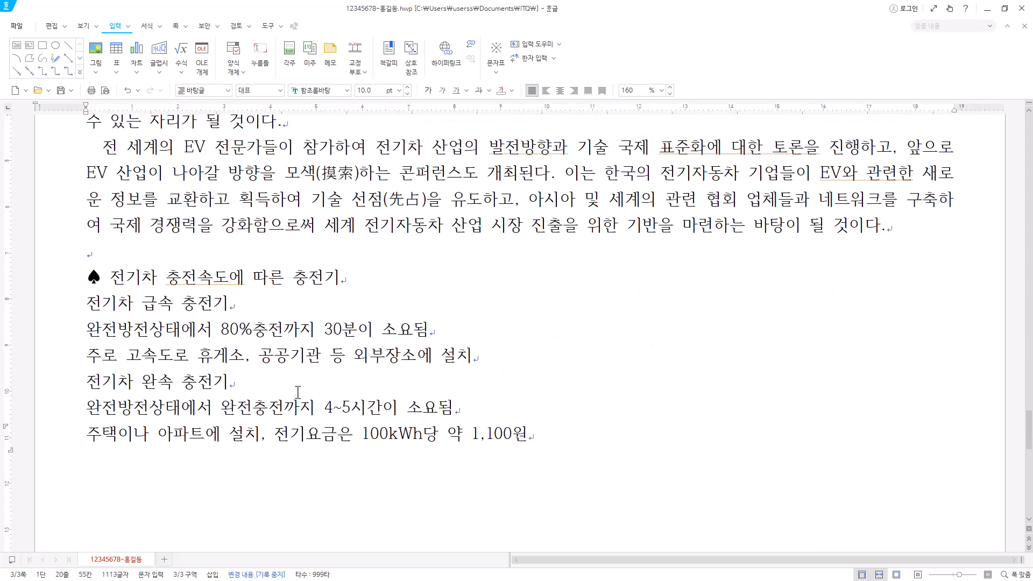
click(571, 441)
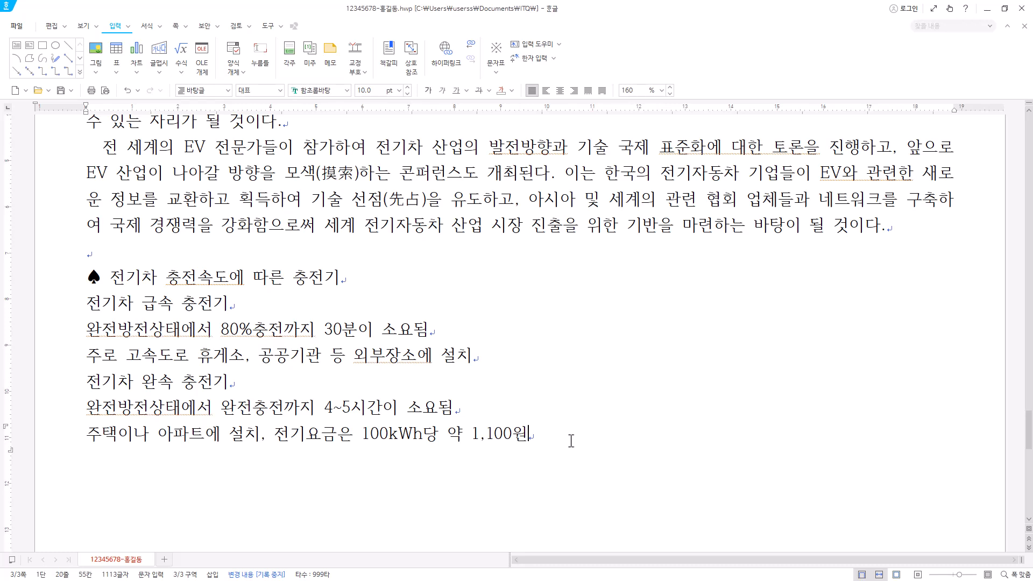
key(Return)
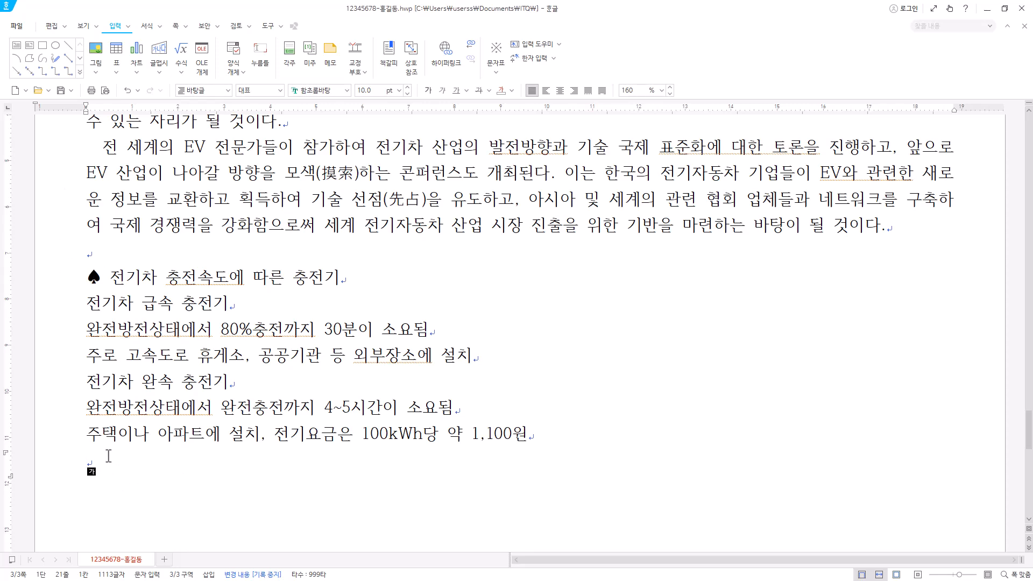
Step: Leave a blank line, insert a ♠ followed by the heading 국제e모빌리티엑스포 행사일정, and start a new line
key(Return)
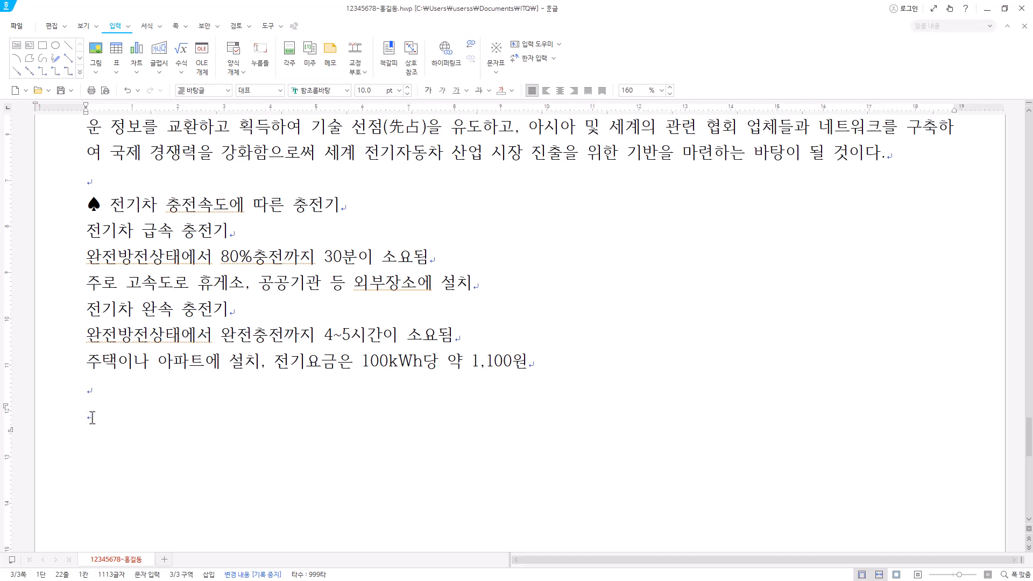
key(ctrl+F10)
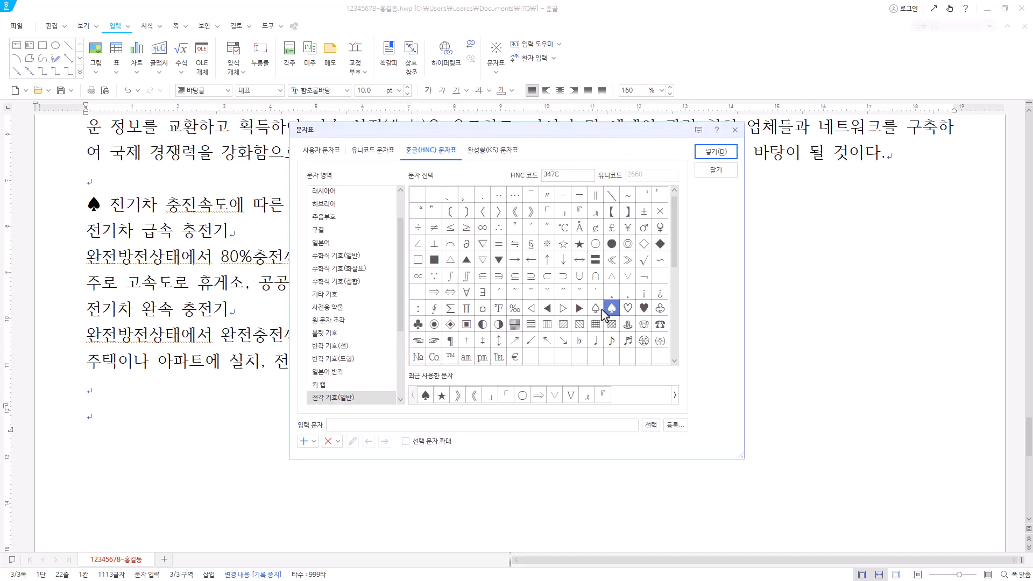
click(716, 153)
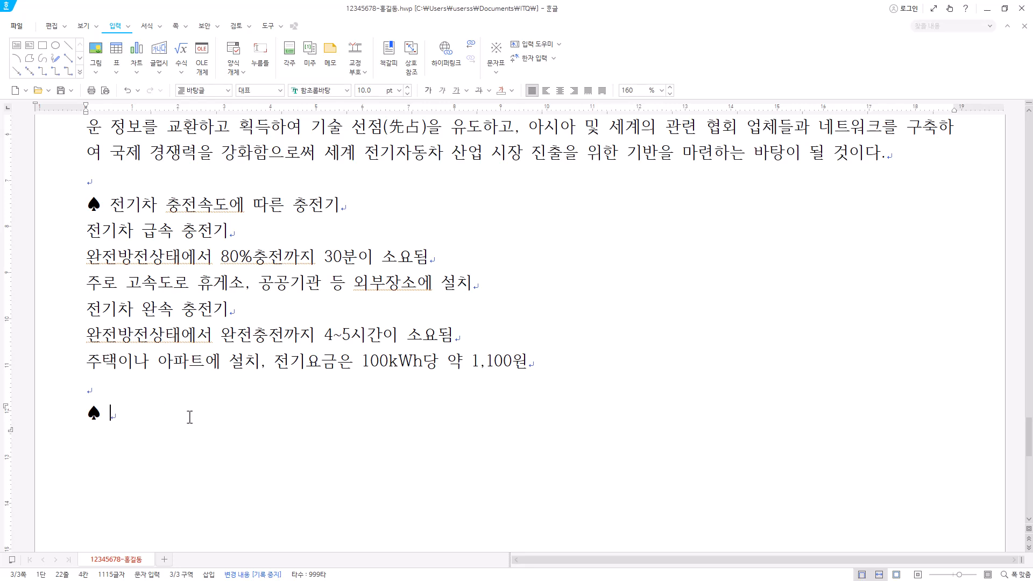
text(국제e모빌리티엑스포 행사일정)
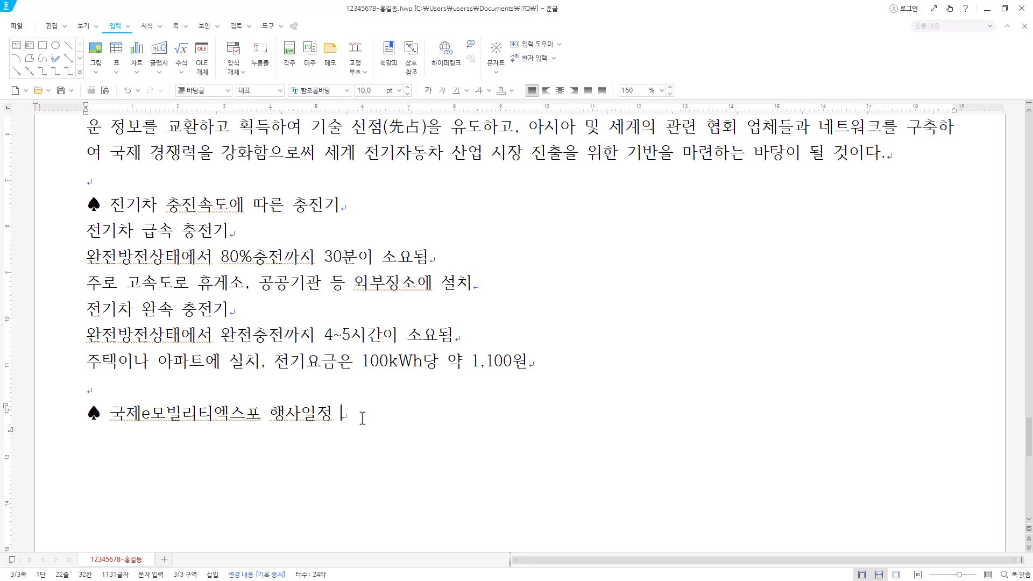
key(BackSpace)
key(Return)
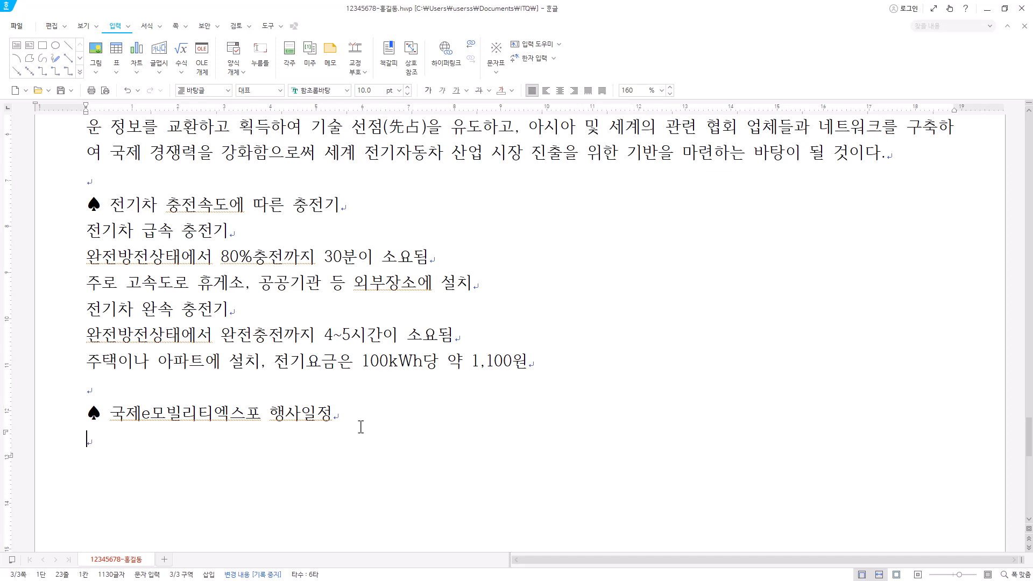
Step: Insert a table of 6 rows and 3 columns below the heading, and narrow its first and last columns
scroll(365, 422, down, 3)
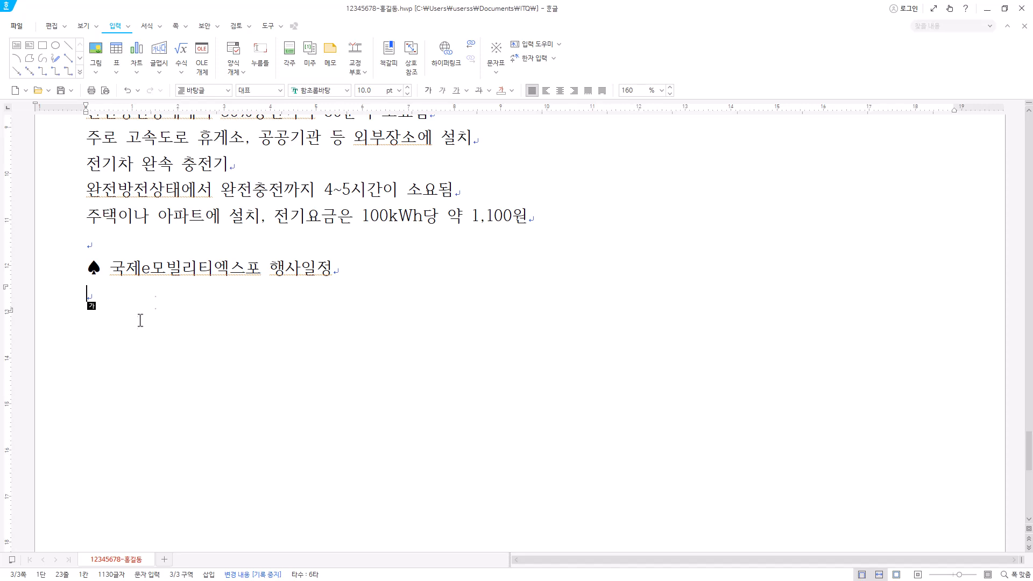
click(117, 51)
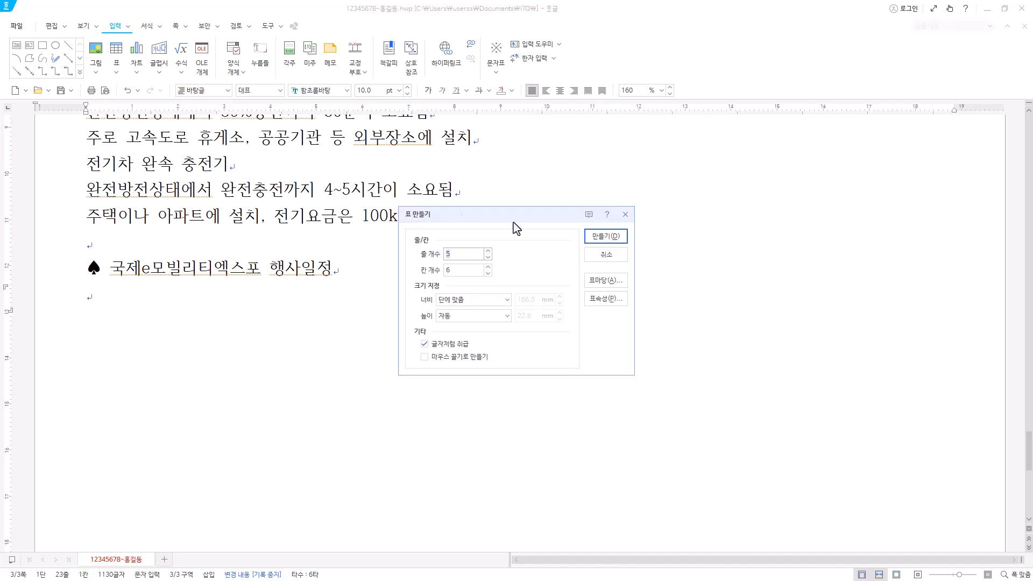
click(488, 251)
click(488, 273)
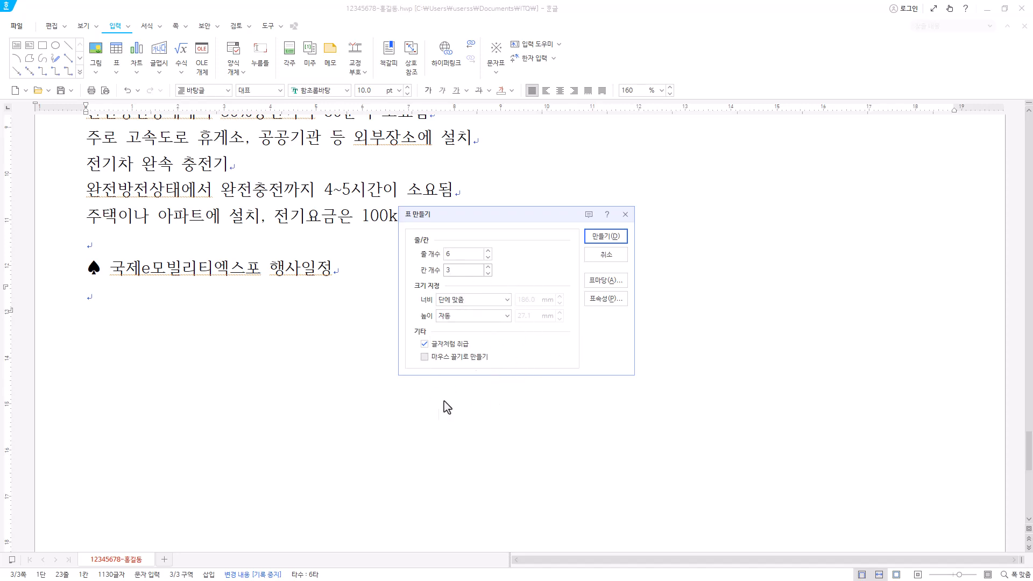
click(606, 237)
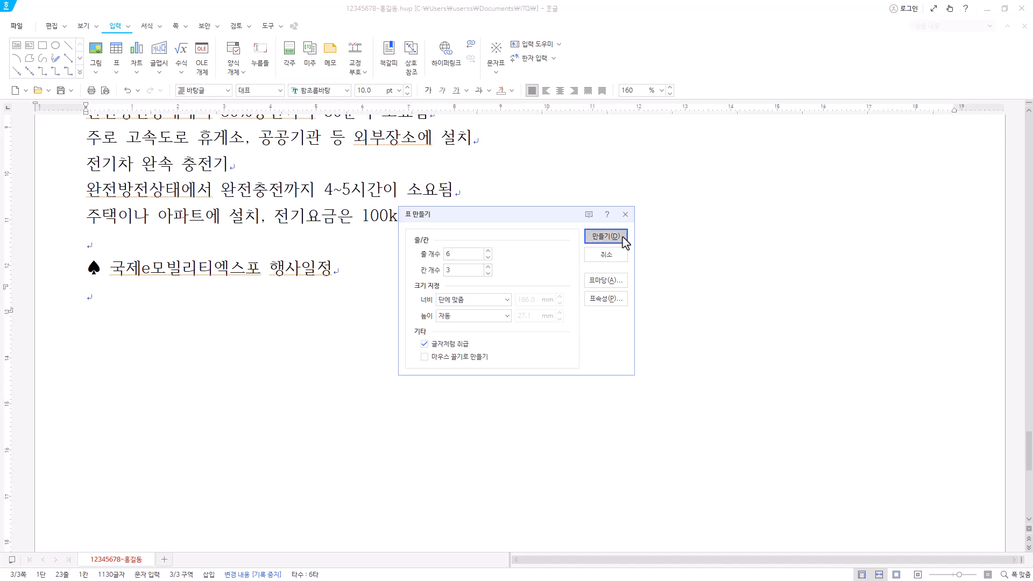
drag(377, 302, 257, 303)
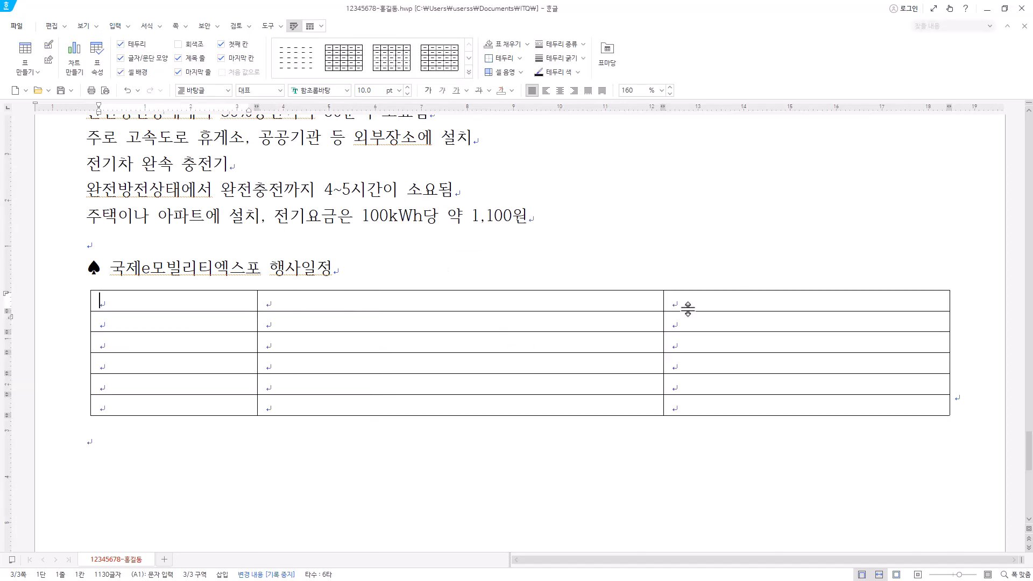
drag(665, 296, 754, 305)
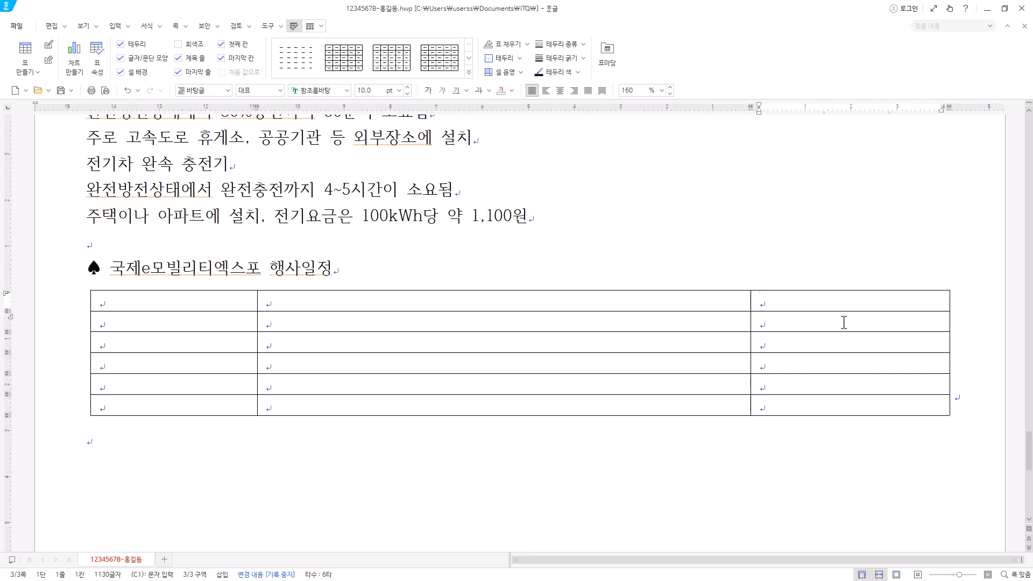
Step: Merge the second and third cells of the table's last column, and merge that column's fifth and sixth cells
mouse_move(863, 318)
mouse_down()
mouse_move(858, 346)
mouse_move(857, 321)
mouse_move(864, 336)
mouse_up()
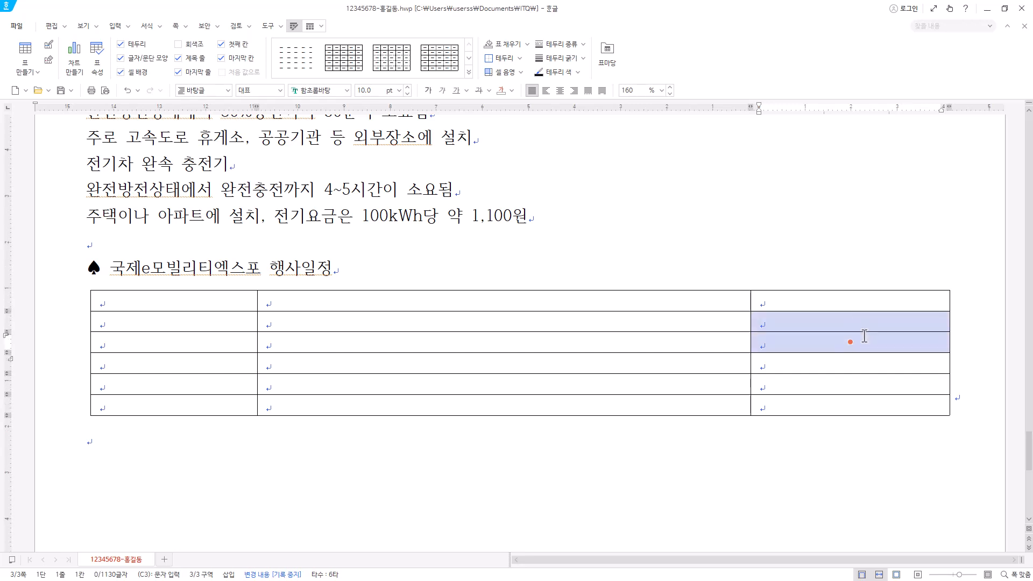
right_click(865, 335)
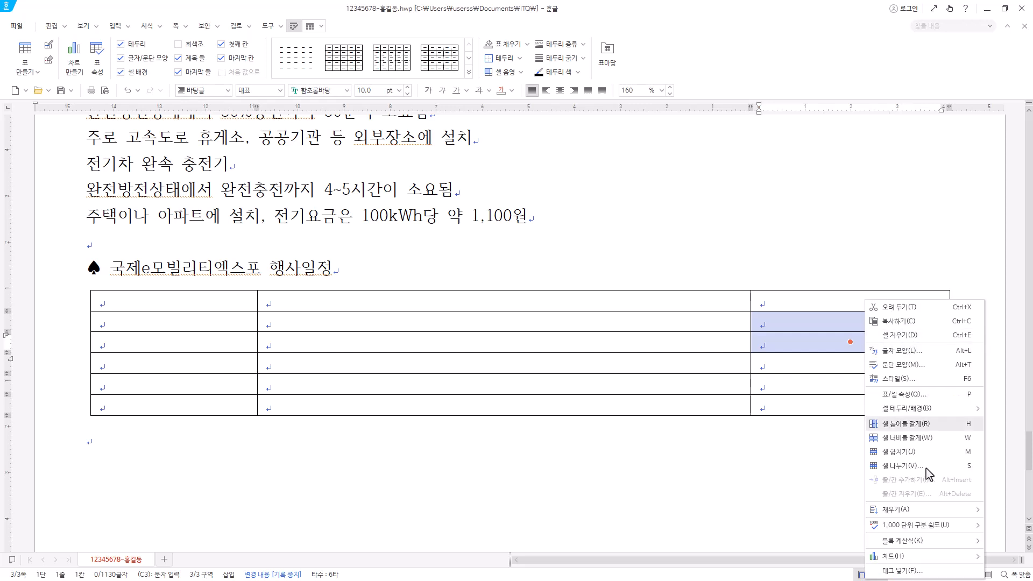
click(963, 458)
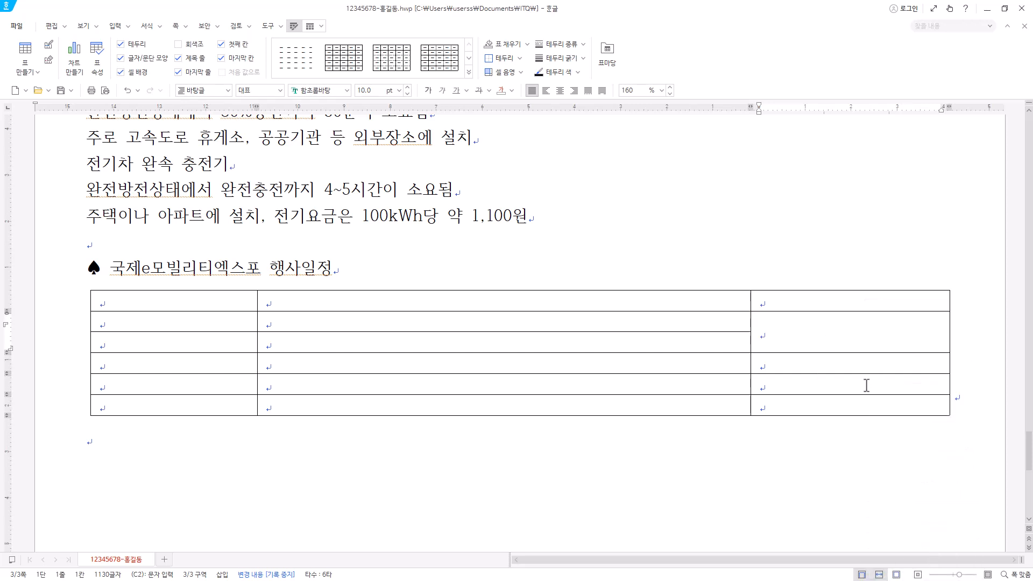
drag(867, 385, 871, 404)
right_click(871, 403)
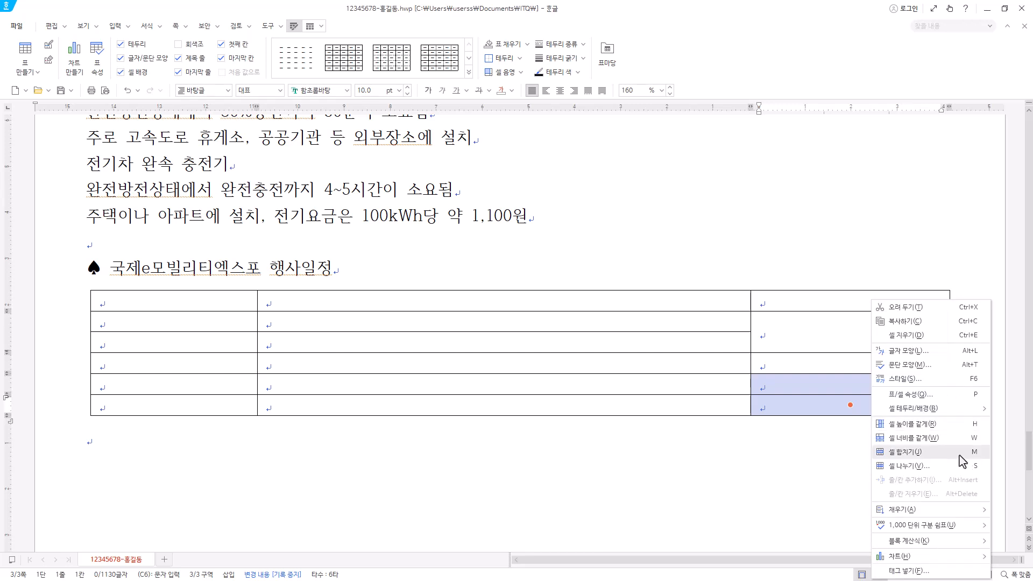
click(963, 457)
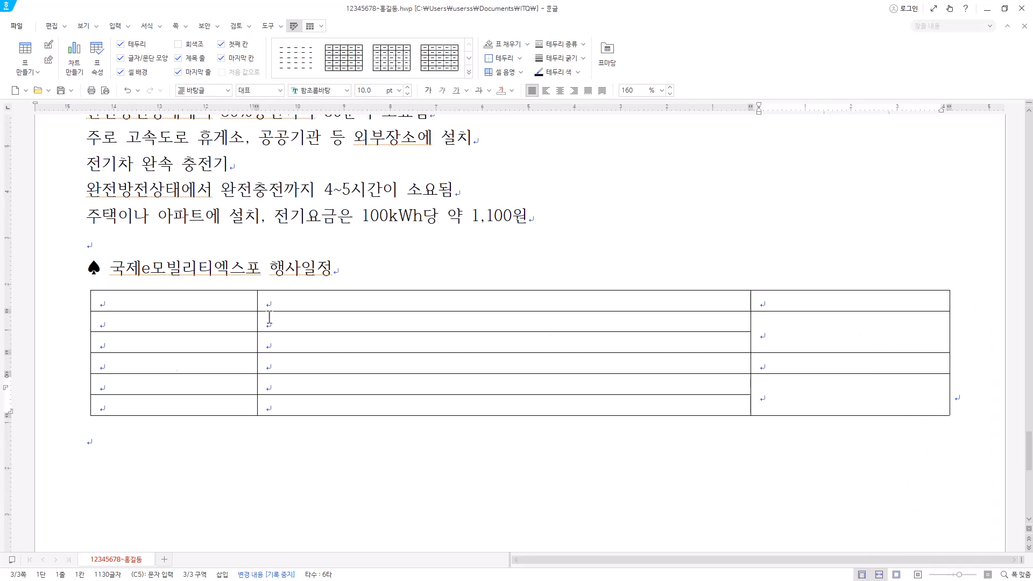
Step: Fill the table with the headers 행사일, 내용, 장소 and the event rows from 4월 7일(월) to 4월 11일(금), with rooms 한라룸, 영실룸, 한라룸
click(207, 300)
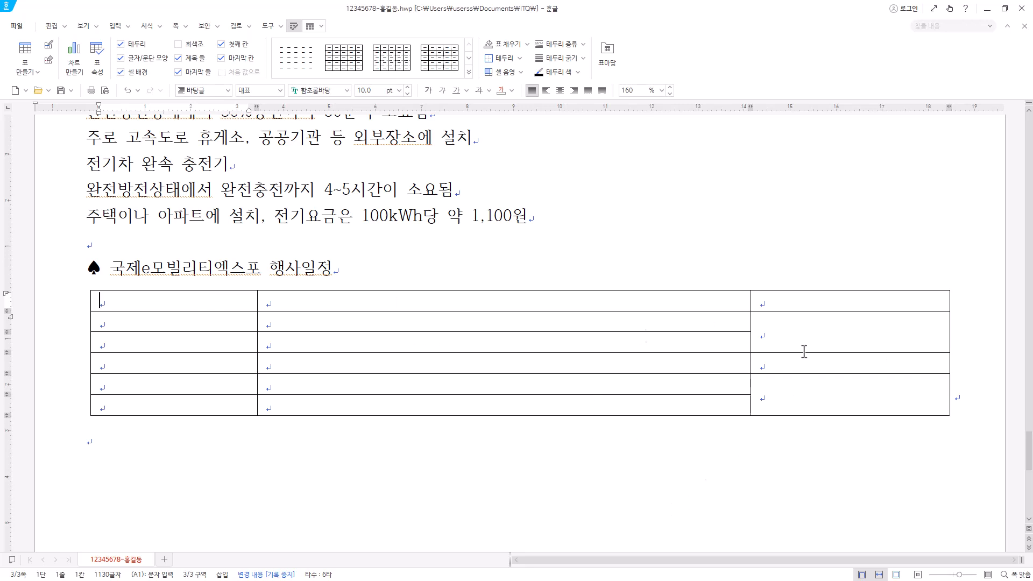
click(414, 322)
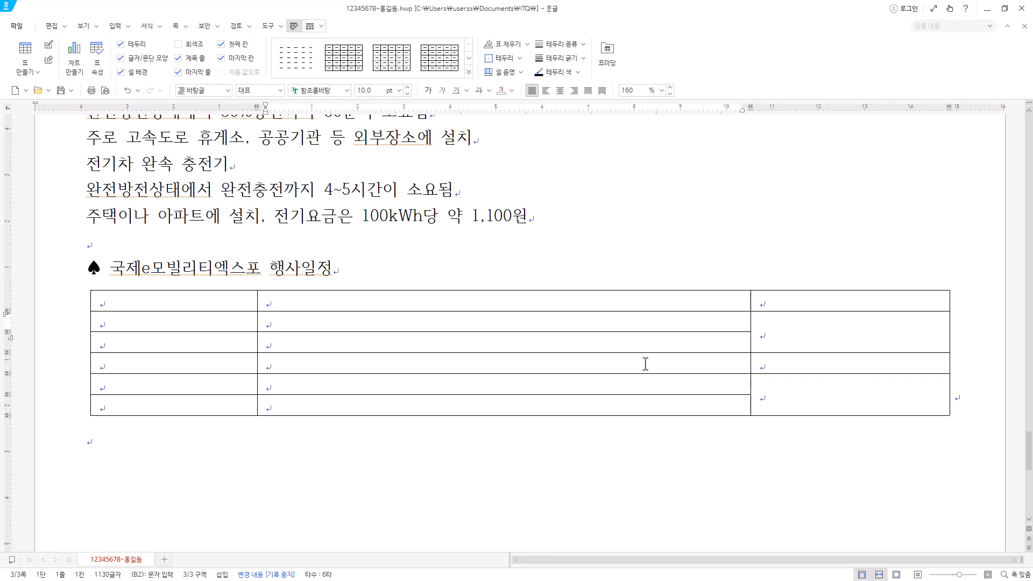
click(184, 305)
click(185, 305)
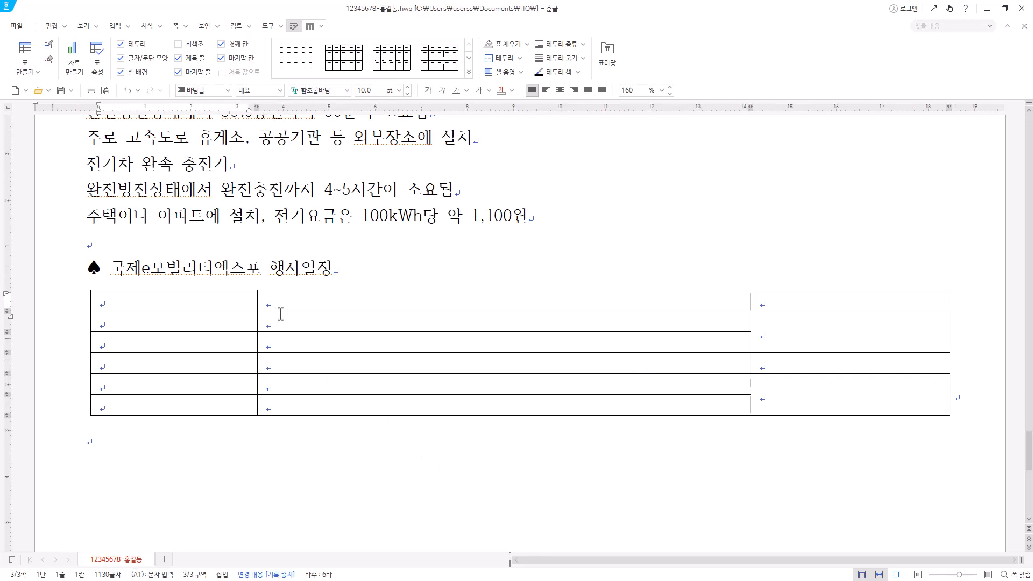
key(ctrl+v)
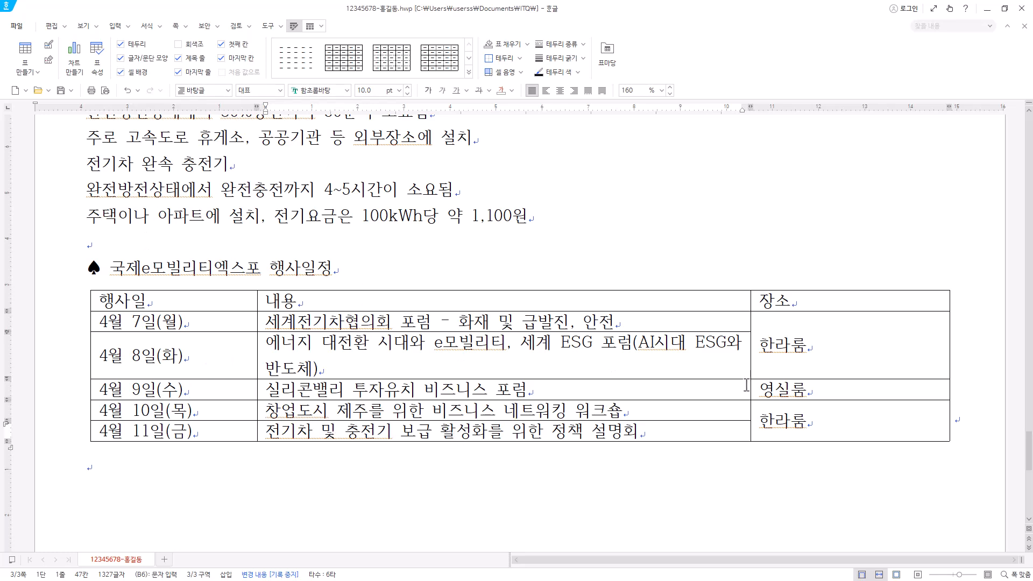
click(330, 362)
drag(354, 355, 557, 354)
click(552, 369)
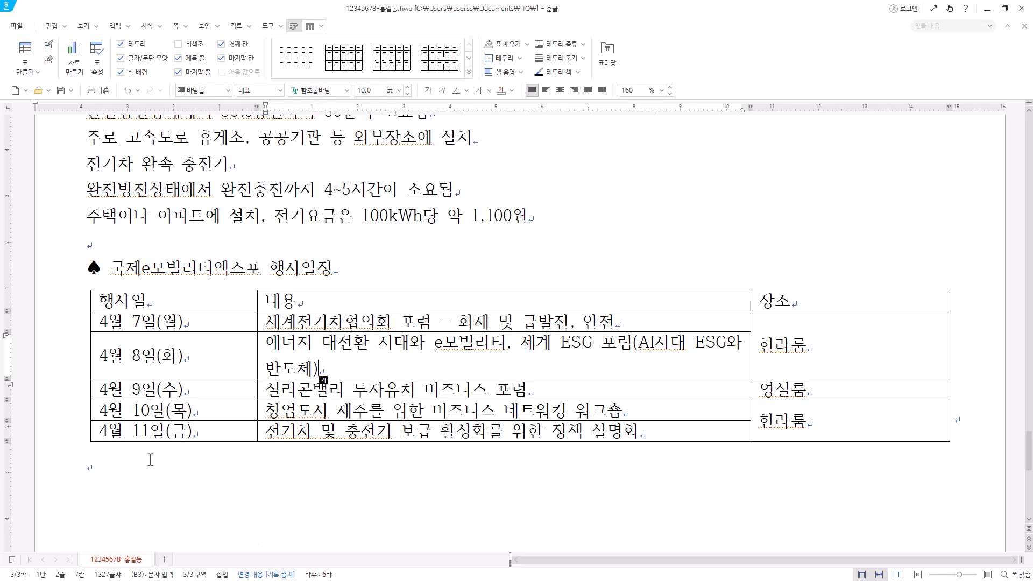
Step: Leave a blank line below the table and enter 국제전기자동차엑스포 on the line after it
click(137, 470)
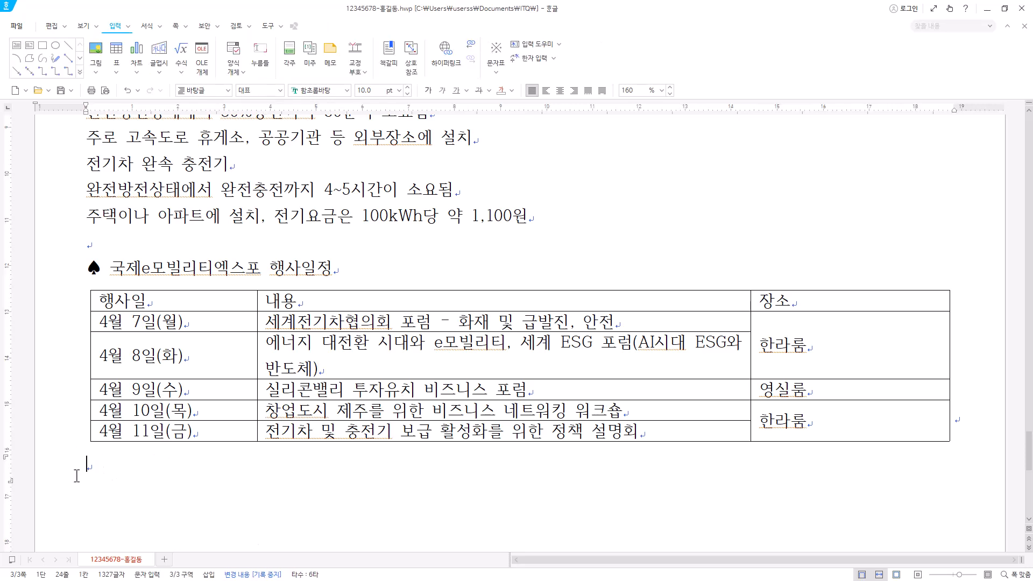
scroll(116, 400, down, 3)
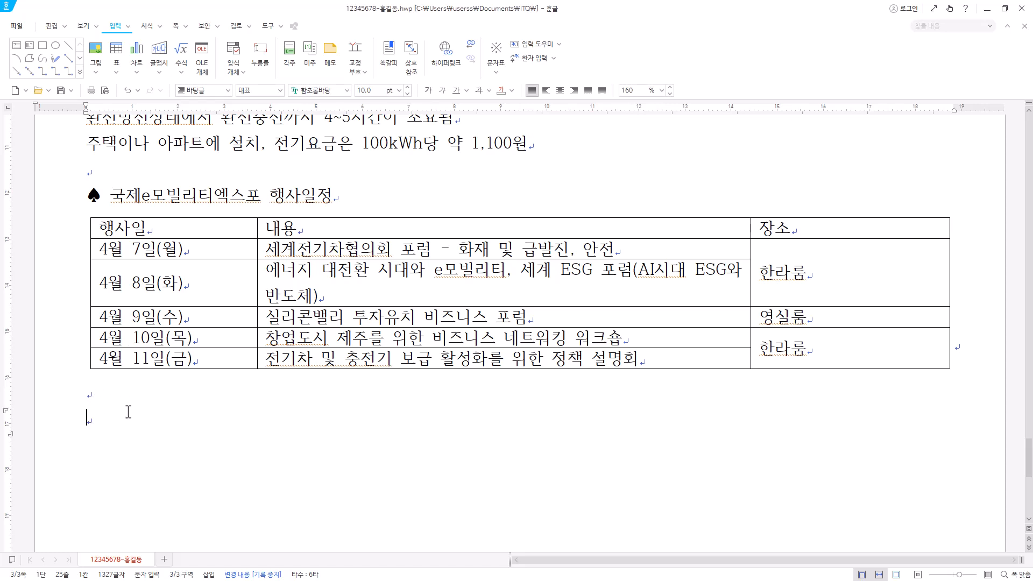
click(108, 174)
key(ctrl+v)
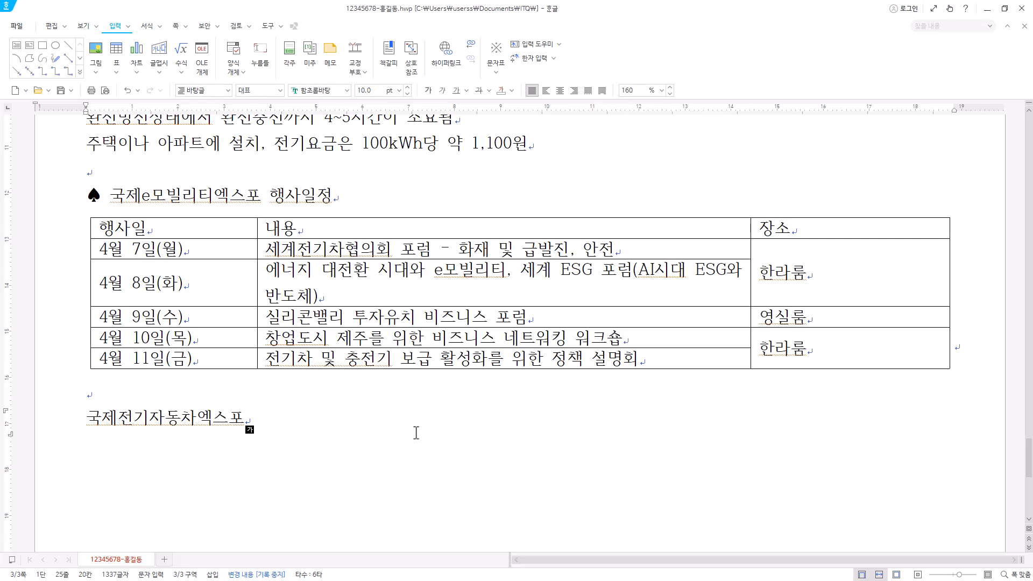
Step: Format the page title 국제e모빌리티엑스포 in 굴림, 18 pt, bold and centred
scroll(416, 433, up, 15)
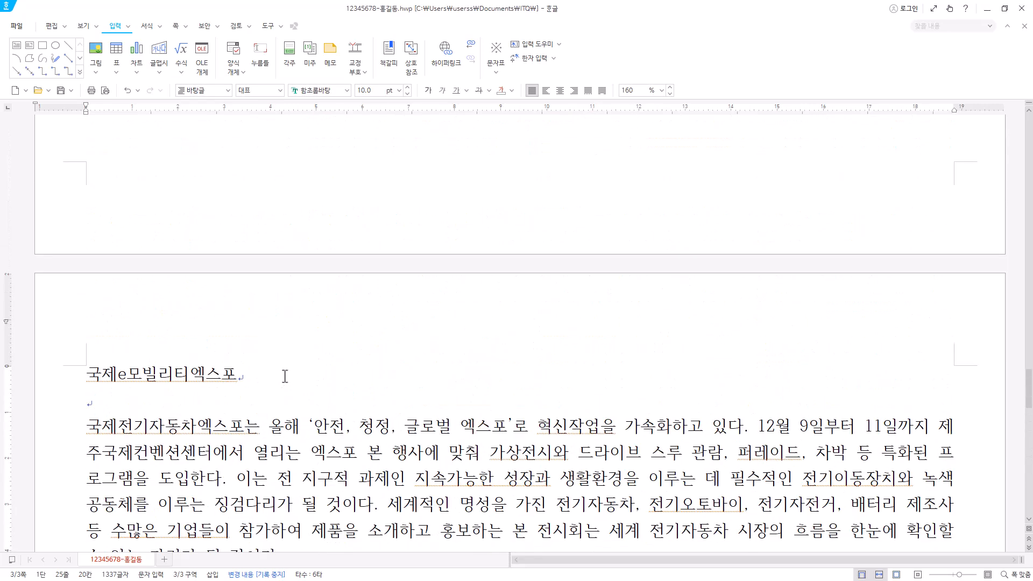
click(290, 371)
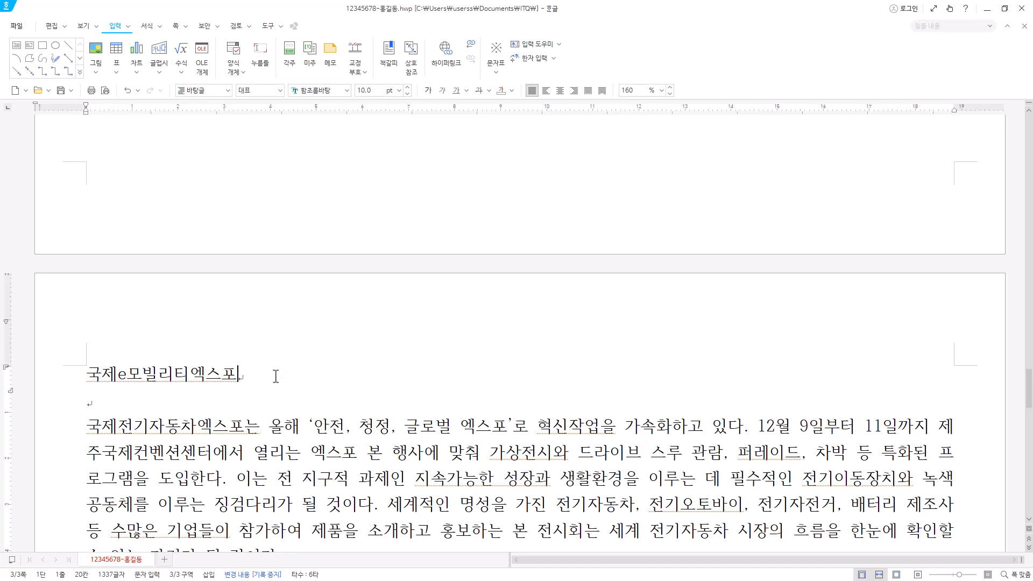
drag(276, 376, 73, 373)
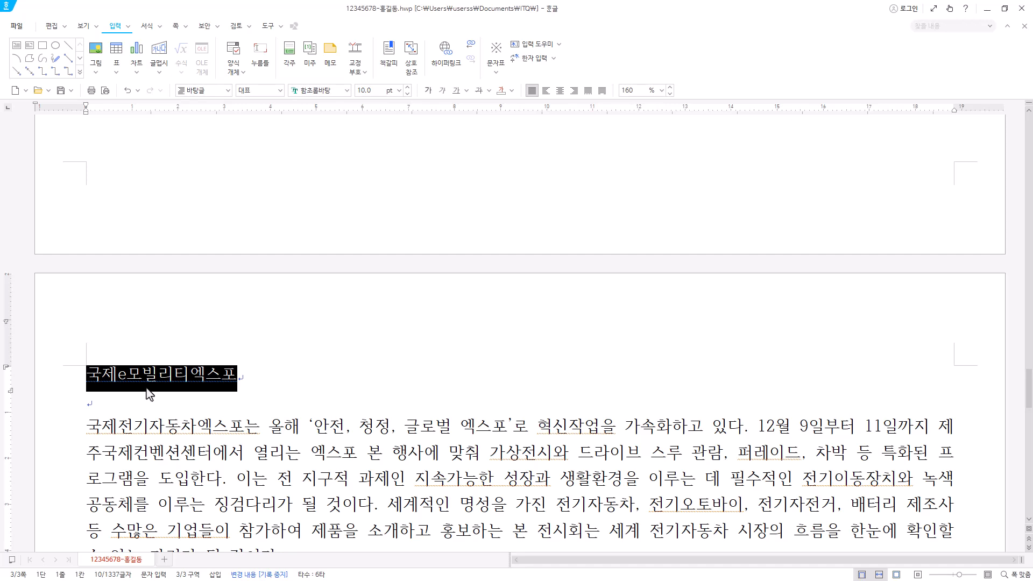
click(334, 92)
text(굴림)
key(Return)
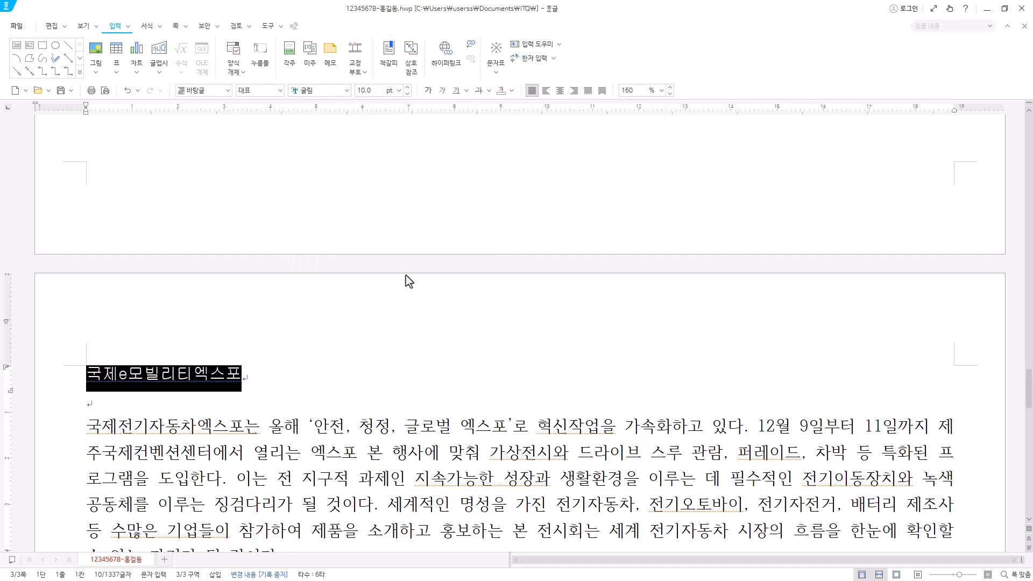
click(399, 90)
click(386, 260)
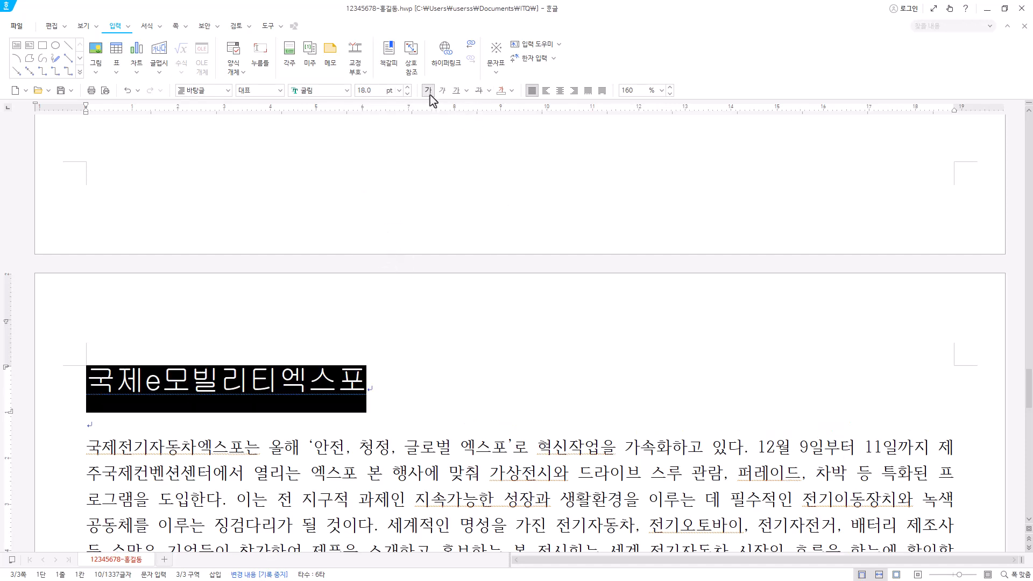
click(428, 90)
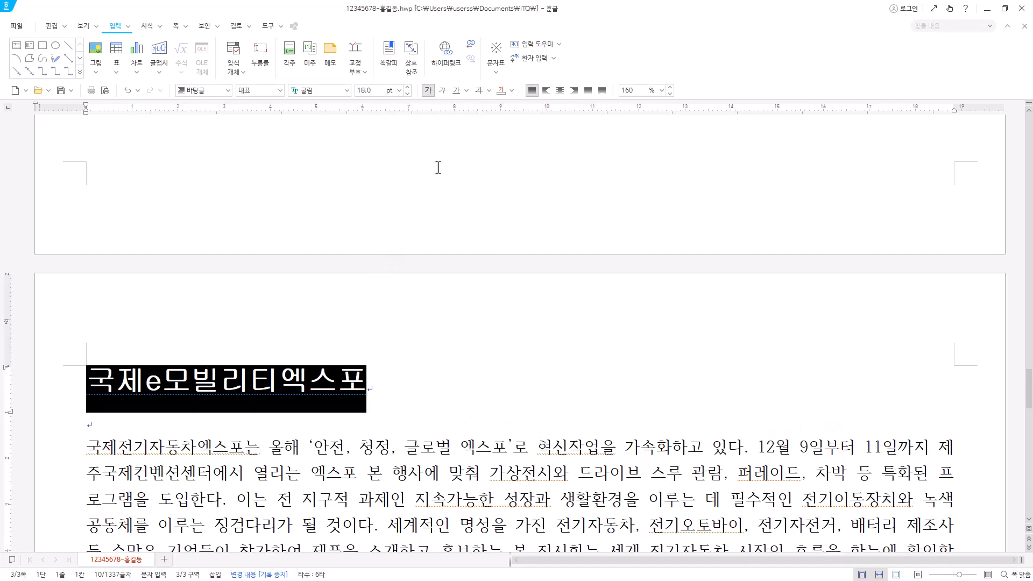
click(560, 91)
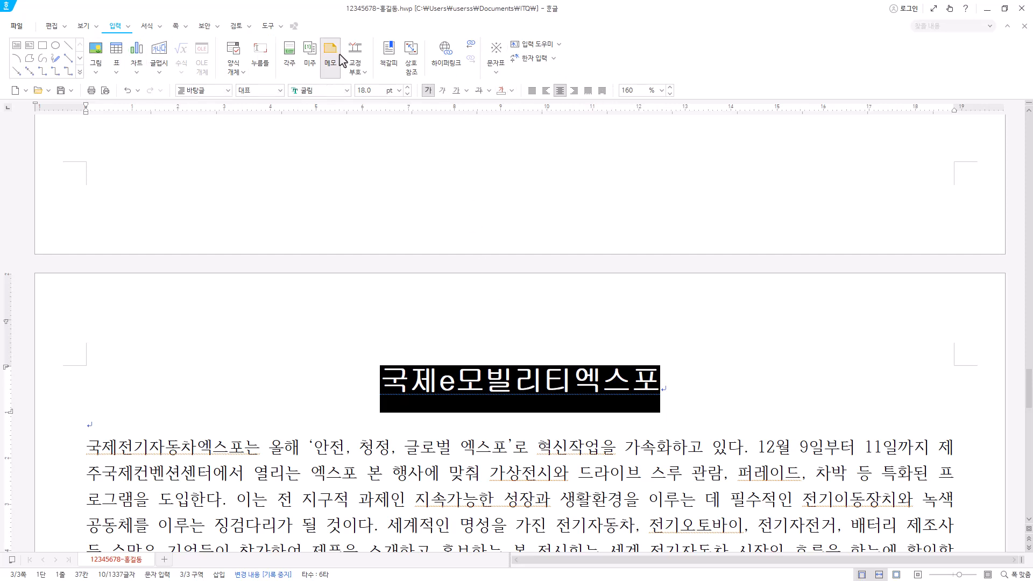
Step: Add the ruby text (덧말) 순수전기차 above the page title, and place the cursor on the blank line below it
click(127, 27)
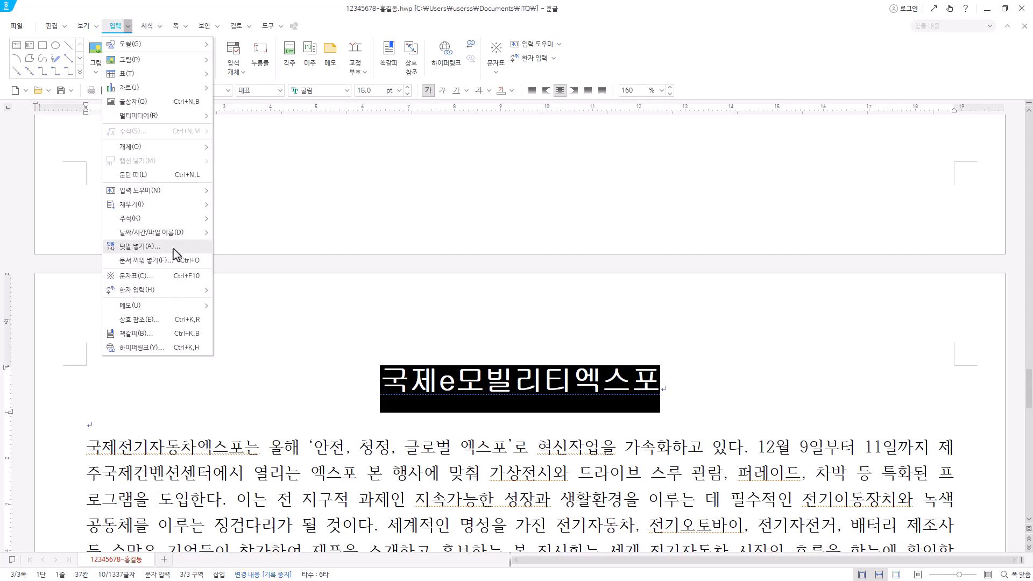
click(152, 253)
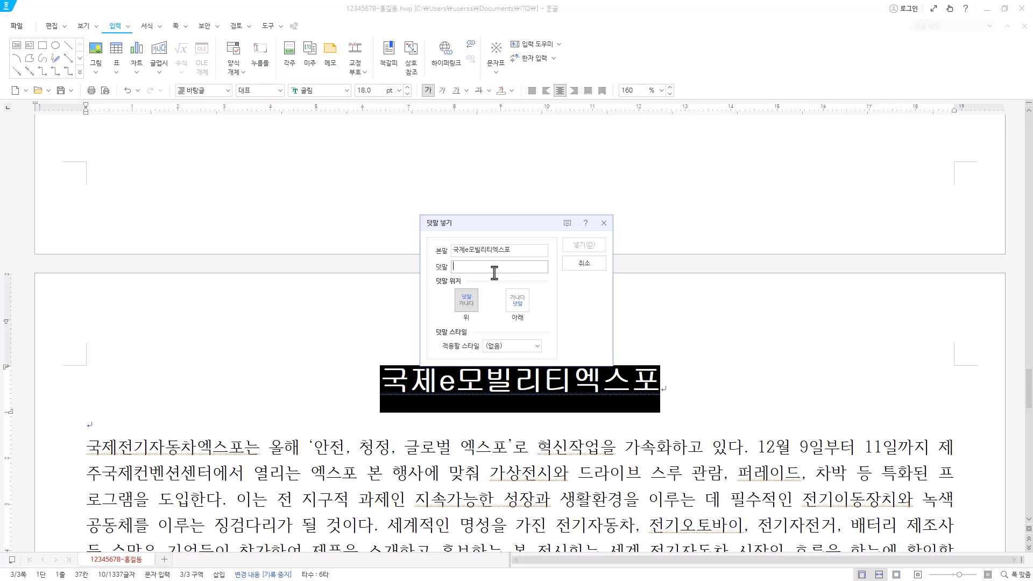
text(순수전기차)
click(584, 245)
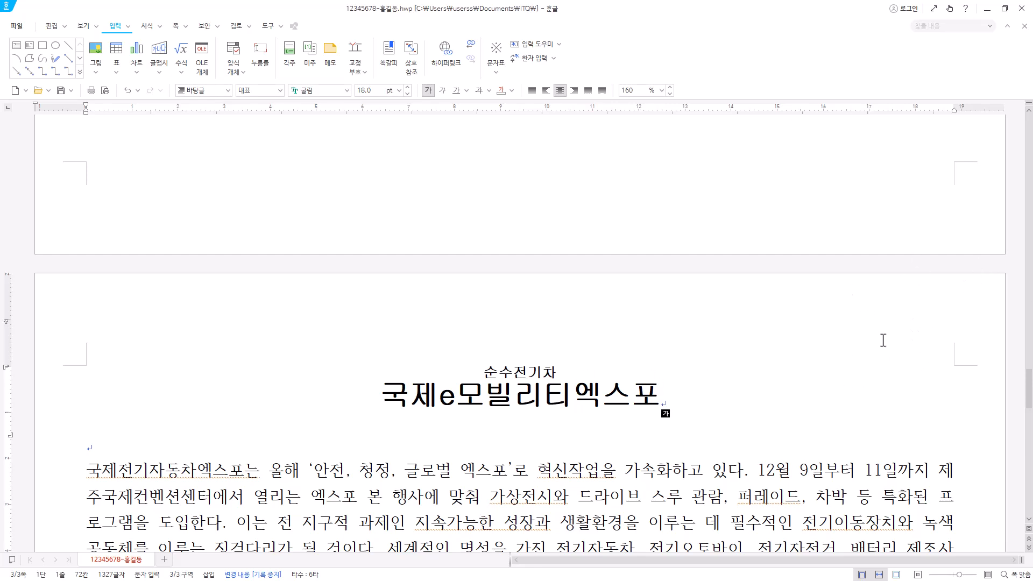
click(158, 447)
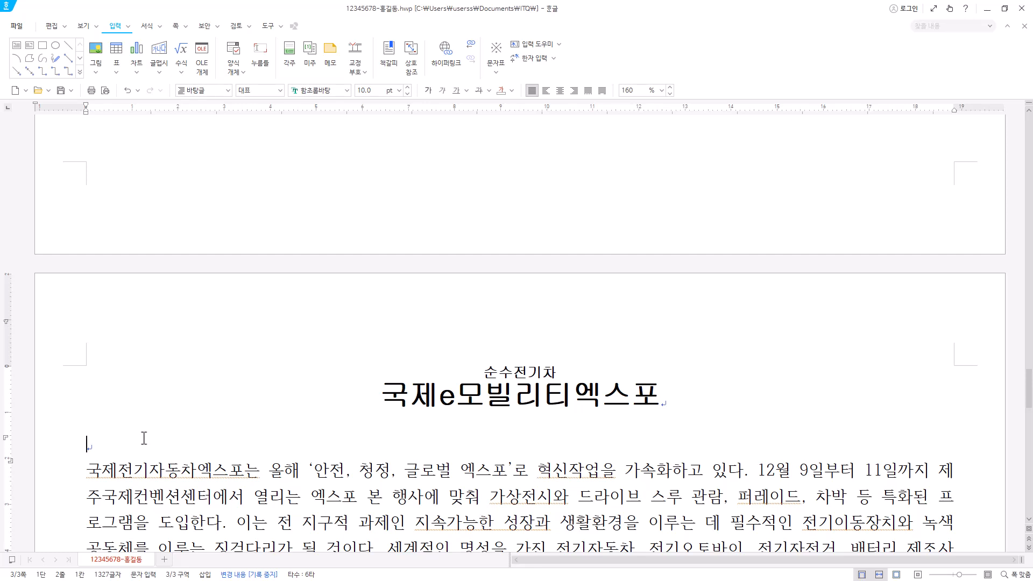
Step: Create a header for both odd and even pages (양쪽) without a preset layout, containing the text 전기자동차
key(Hangul)
click(175, 27)
click(179, 70)
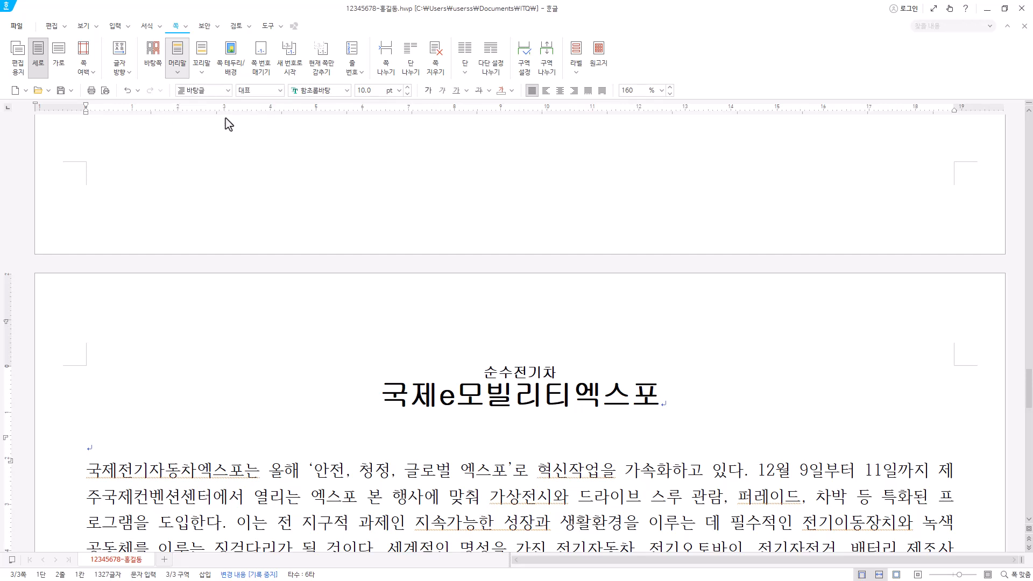
click(226, 118)
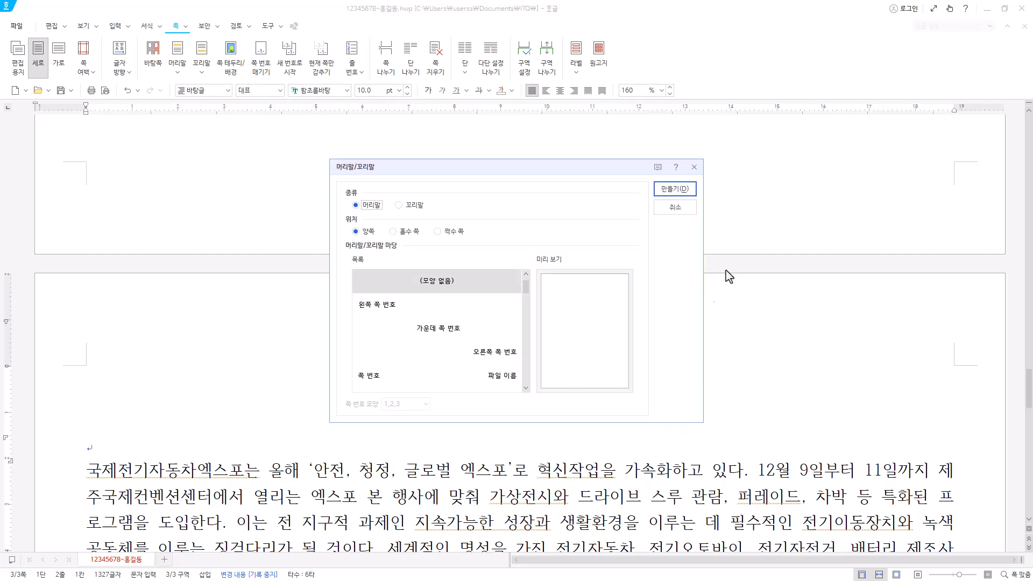
click(675, 189)
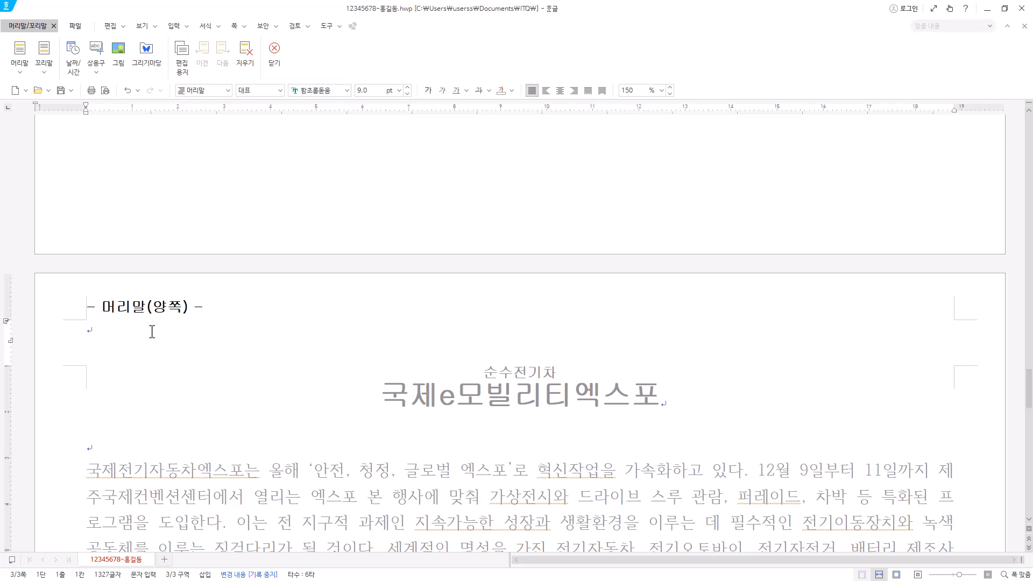
text(전기자동차)
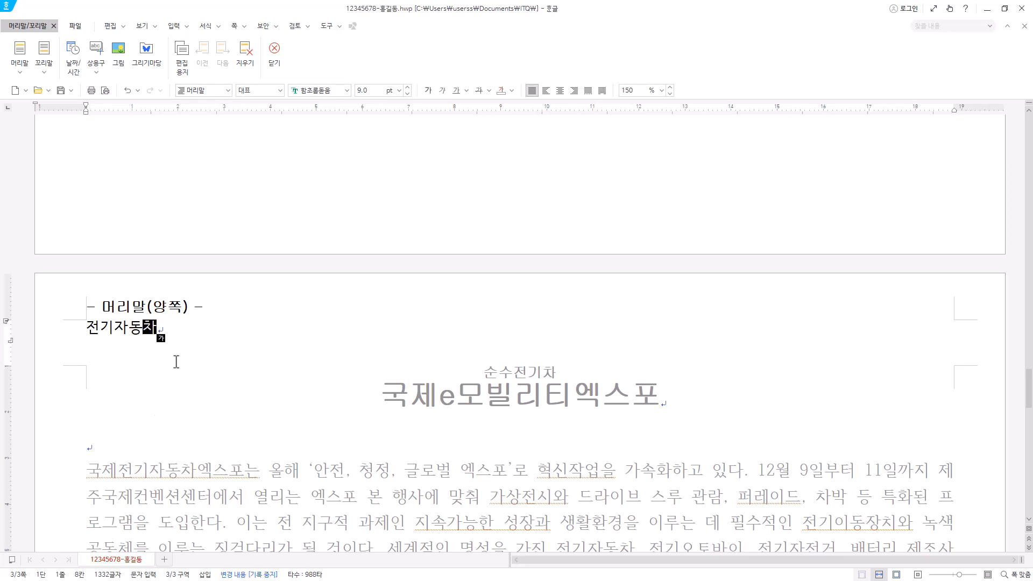
Step: Format the header text 전기자동차 in 돋움, 10 pt and right-aligned, and return to the document body
drag(184, 323, 86, 329)
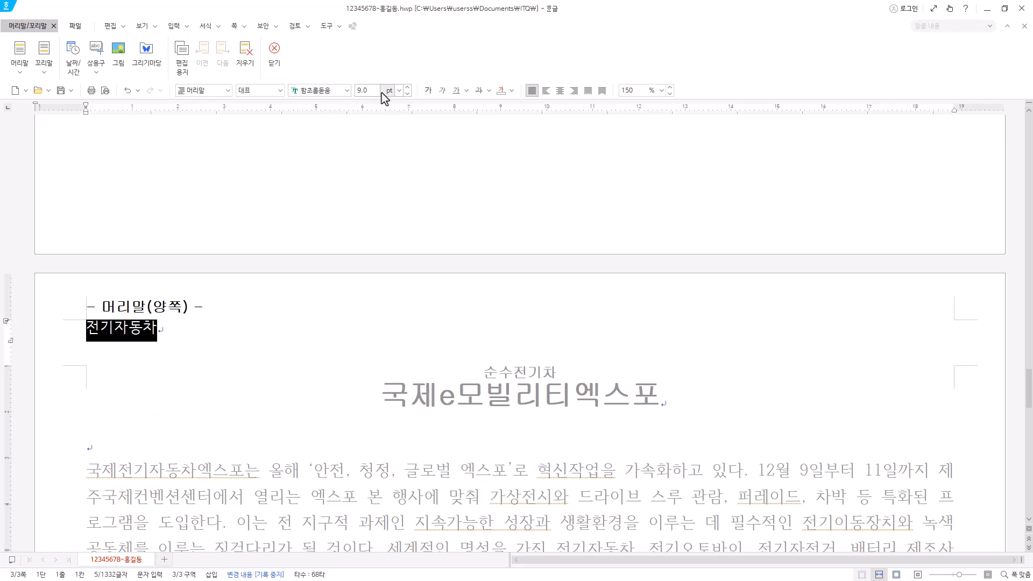
click(307, 92)
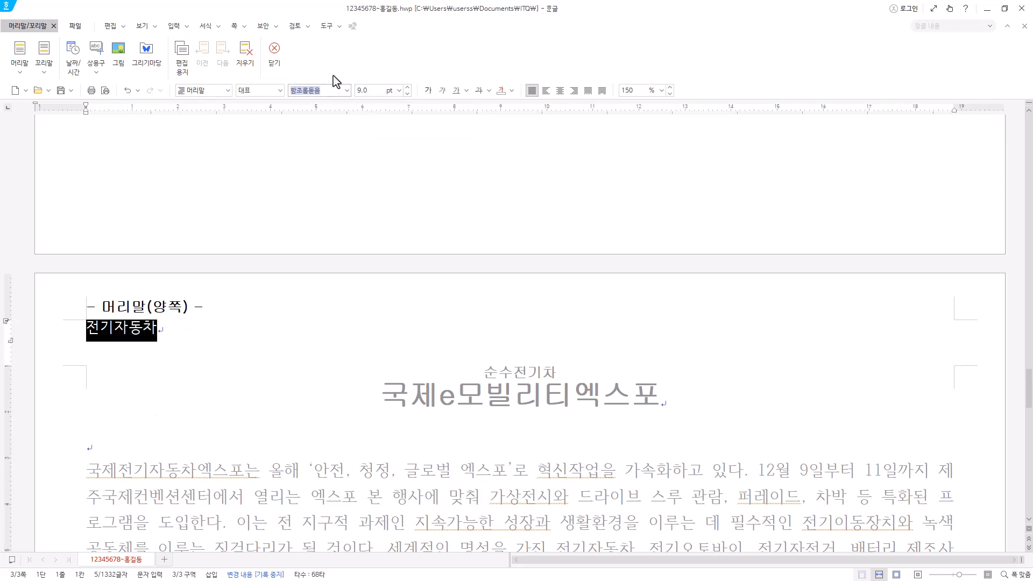
text(돋ㅇ)
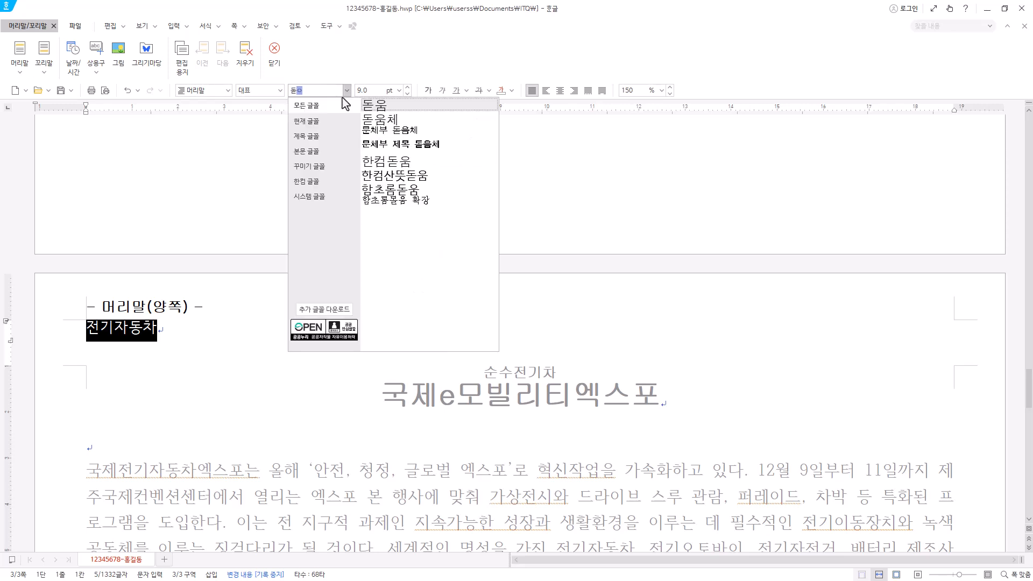
text(움)
key(Return)
click(408, 87)
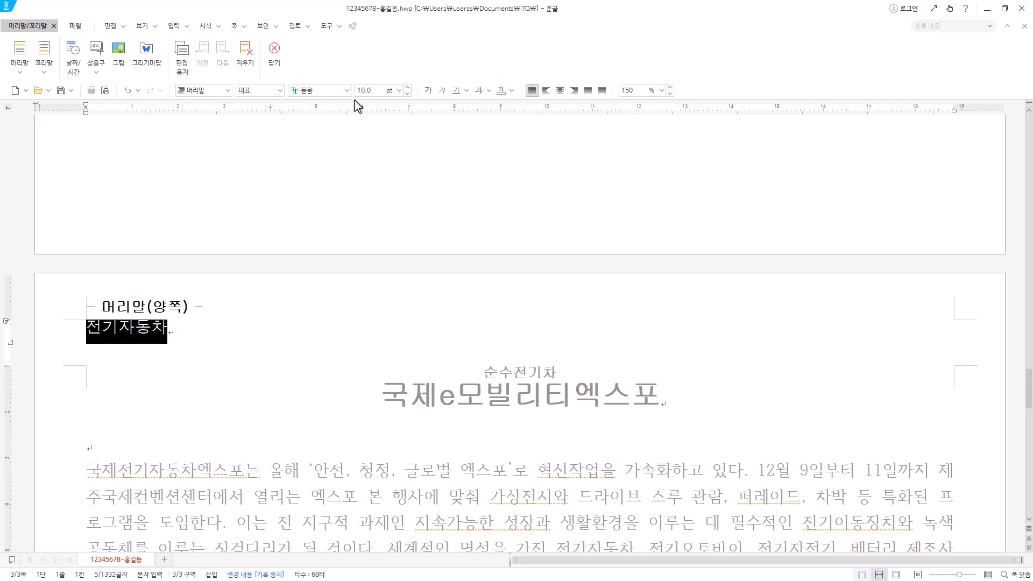
click(574, 90)
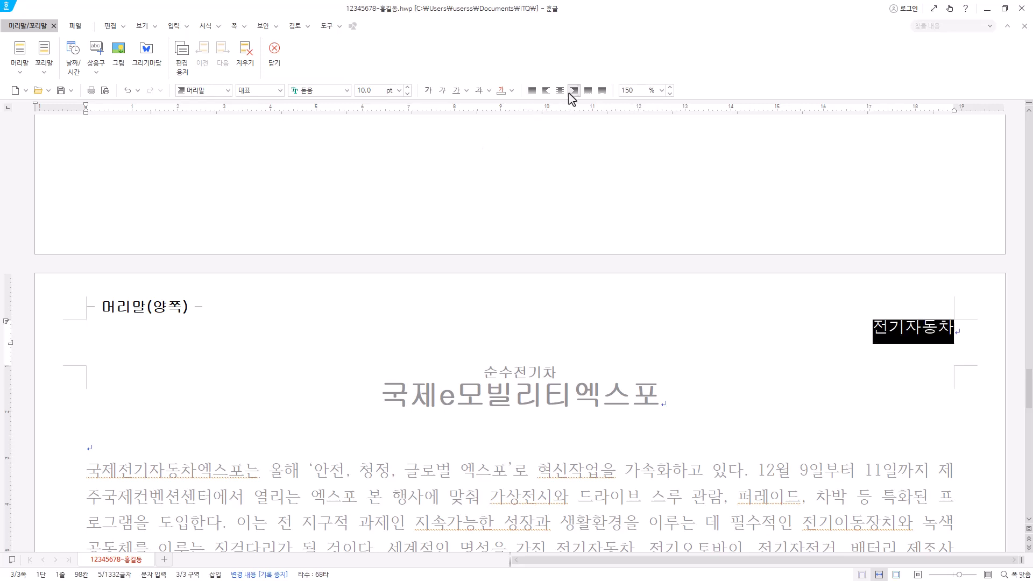
click(275, 57)
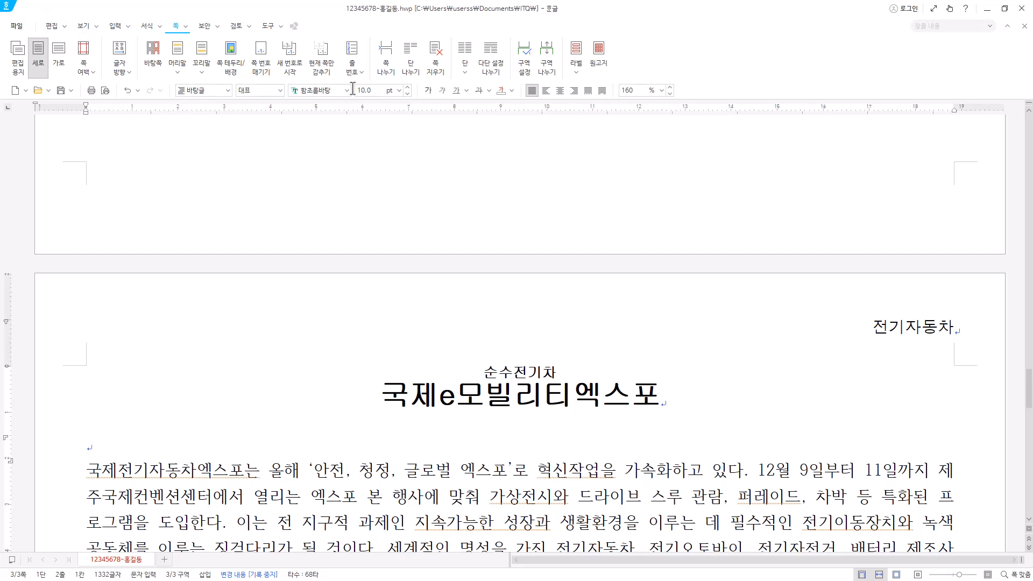
Step: Show the control codes (조판 부호), open the header for editing and leave it, and hide the codes again
click(84, 26)
click(129, 58)
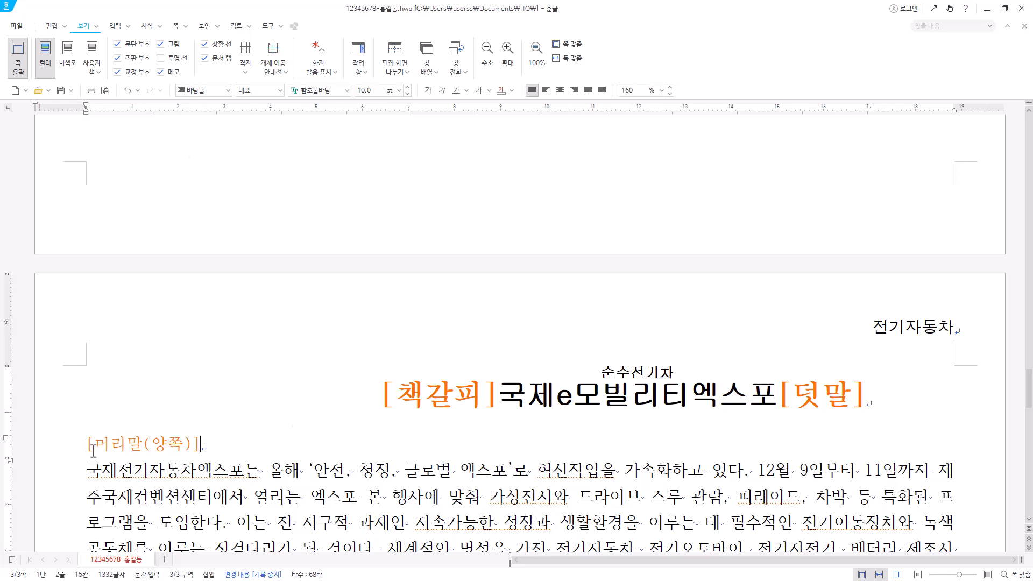
double_click(943, 313)
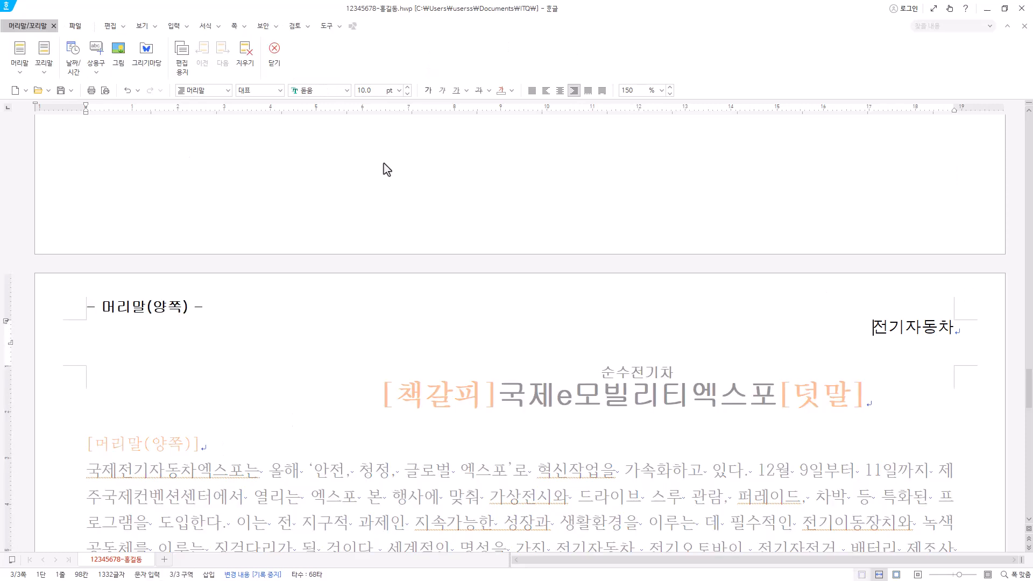
click(275, 51)
key(ctrl+g)
key(c)
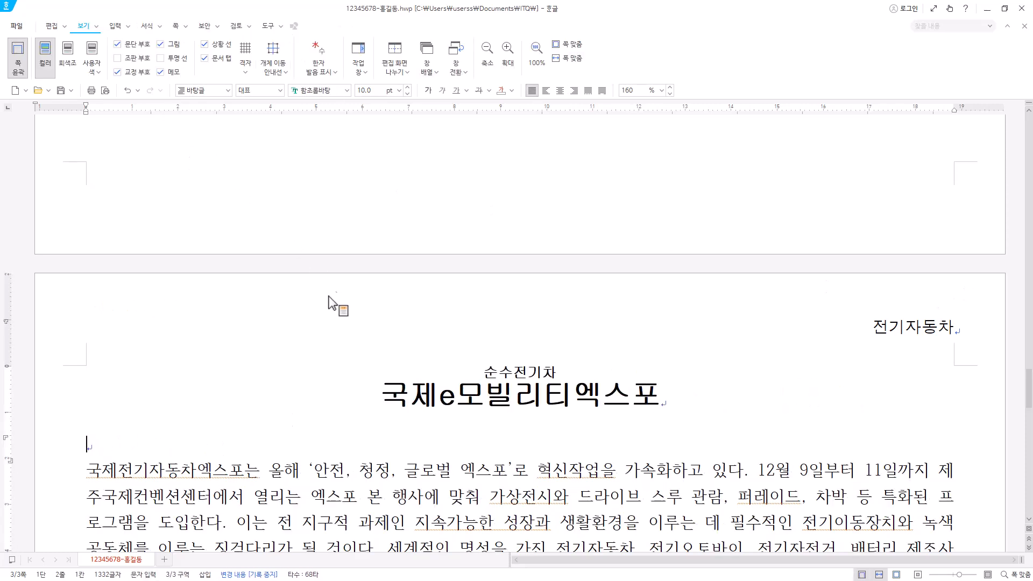
Step: Decorate the first letter of the opening body paragraph (문단 첫 글자 장식) as a two-line drop cap in 궁서 with a yellow fill
scroll(606, 491, down, 2)
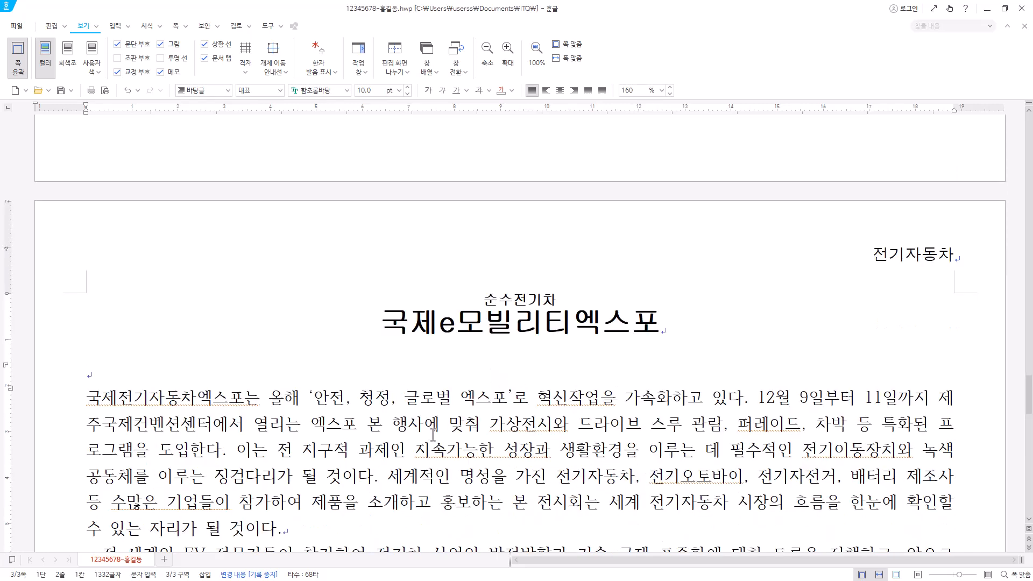
scroll(158, 436, down, 1)
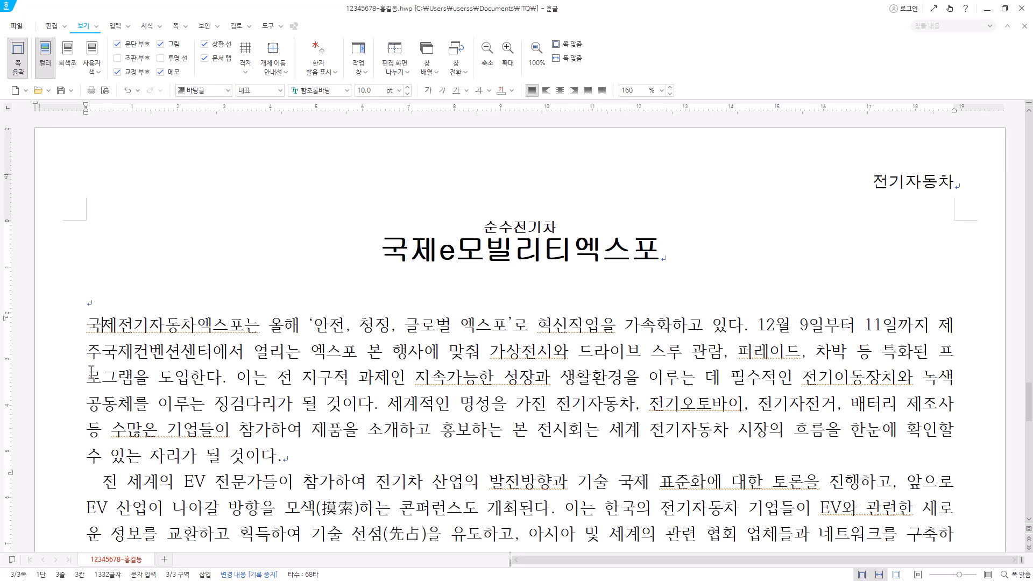
click(89, 325)
click(147, 27)
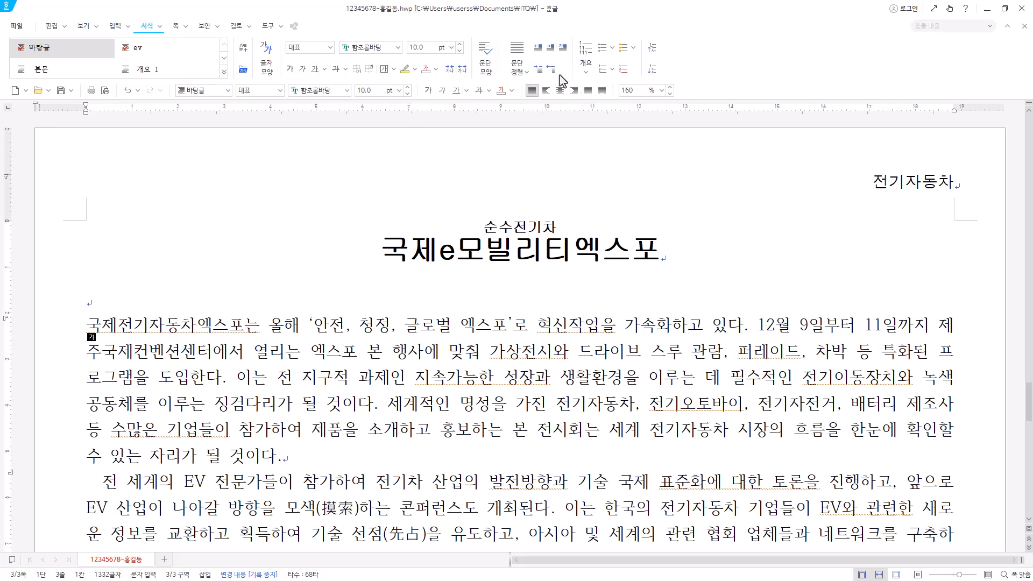
click(160, 26)
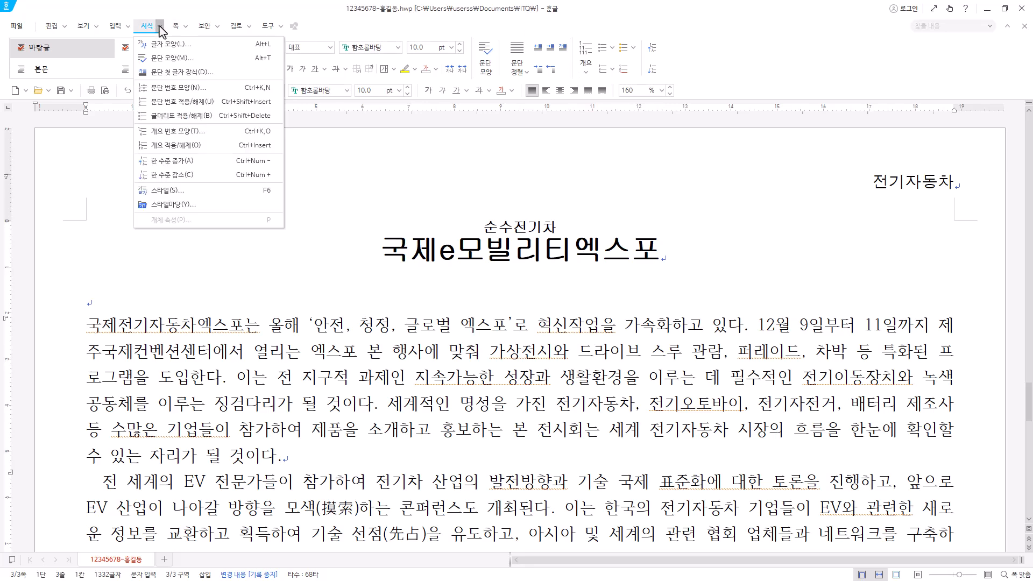
click(219, 77)
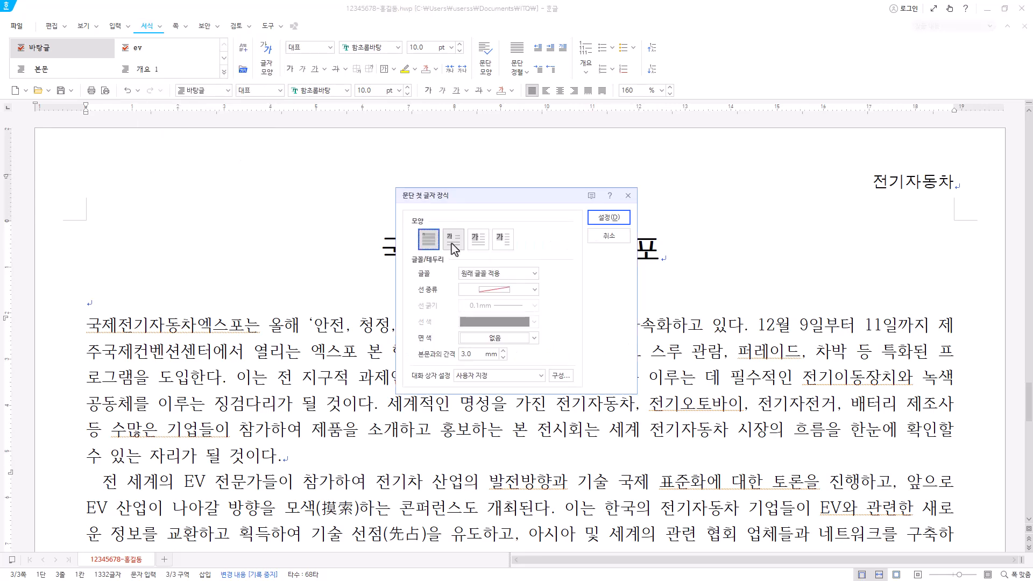
click(454, 241)
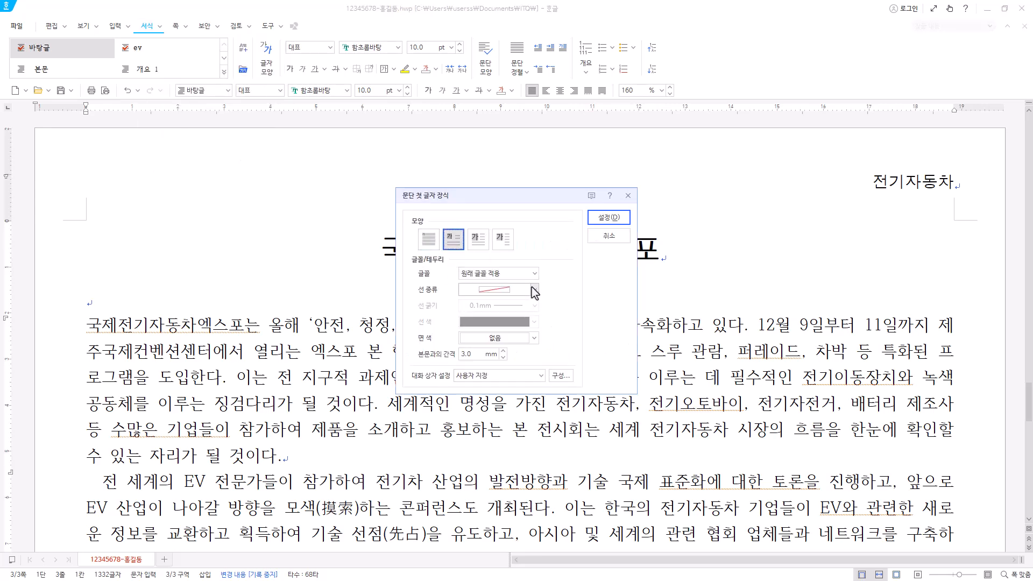
click(535, 274)
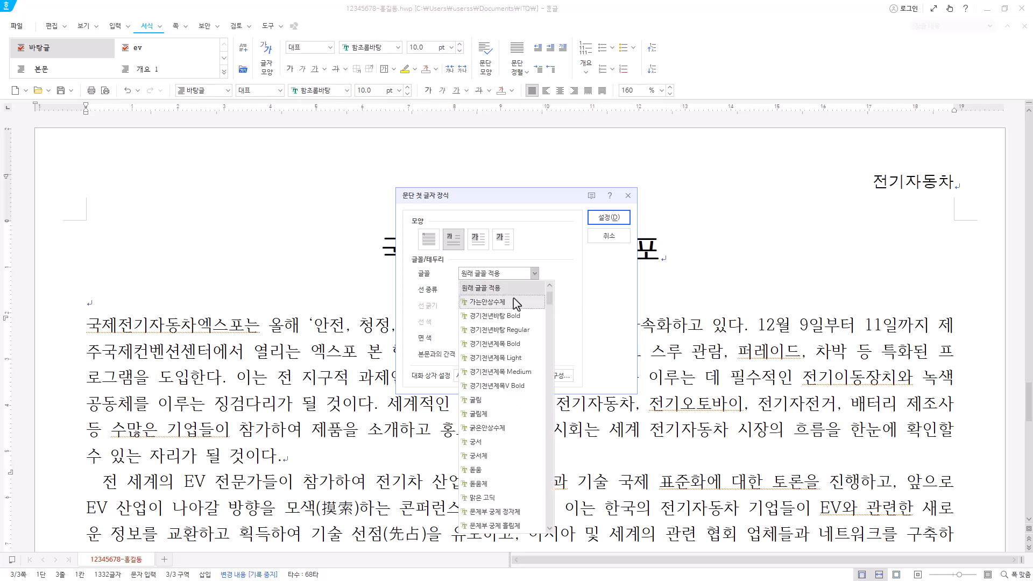
click(515, 443)
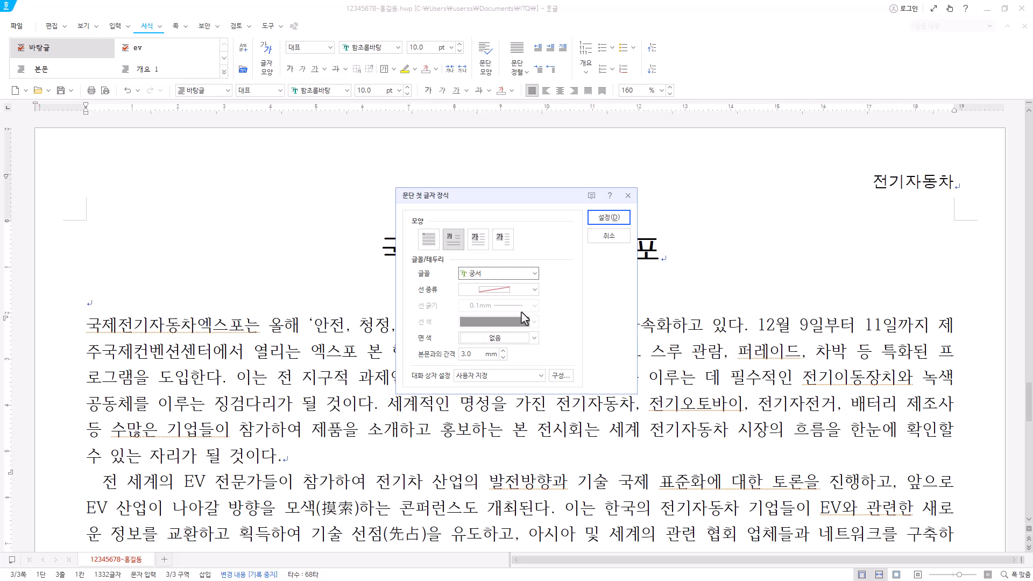
click(535, 339)
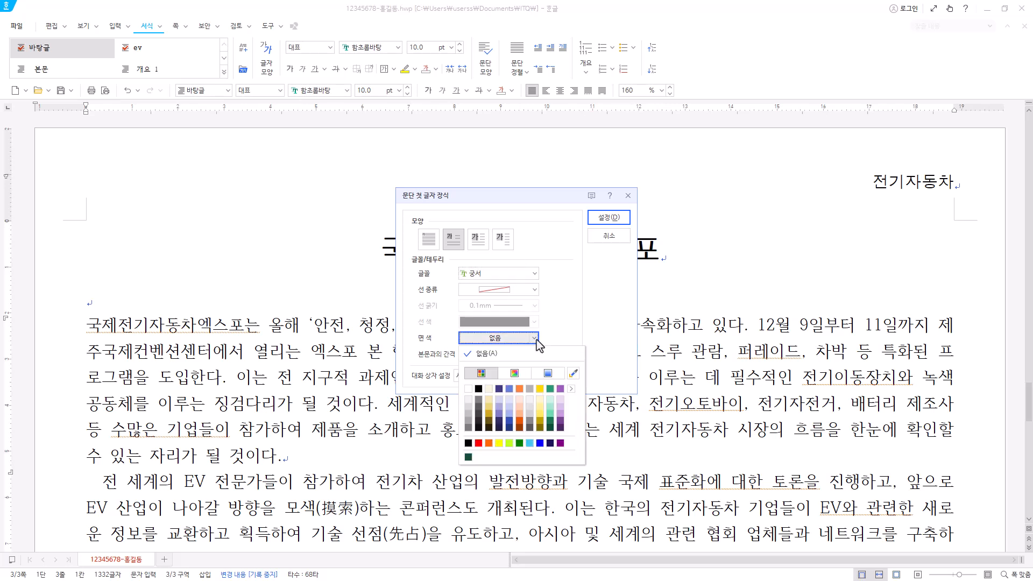
click(499, 444)
click(608, 217)
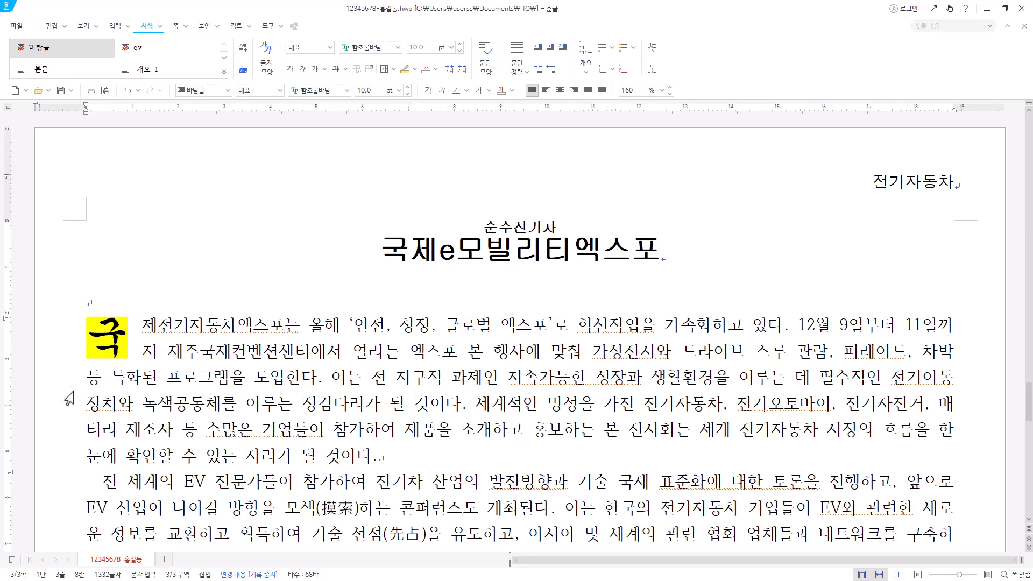
Step: Insert a footnote after 국제전기자동차엑스포 in the first paragraph reading 녹색지구를 만들어가는 그린 페스티벌의 장, with the ㉠, ㉡, ㉢ number format
click(286, 325)
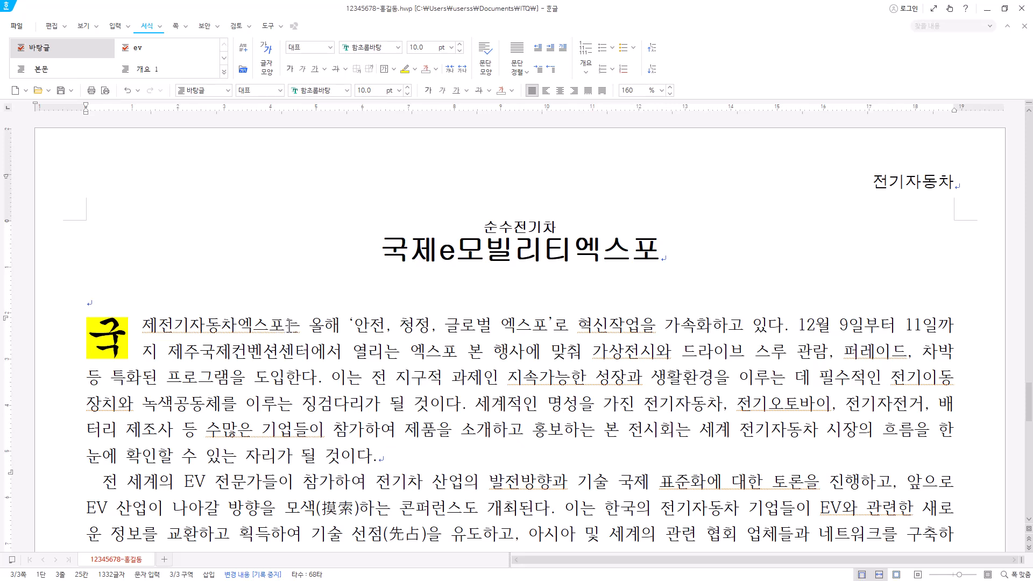
click(114, 27)
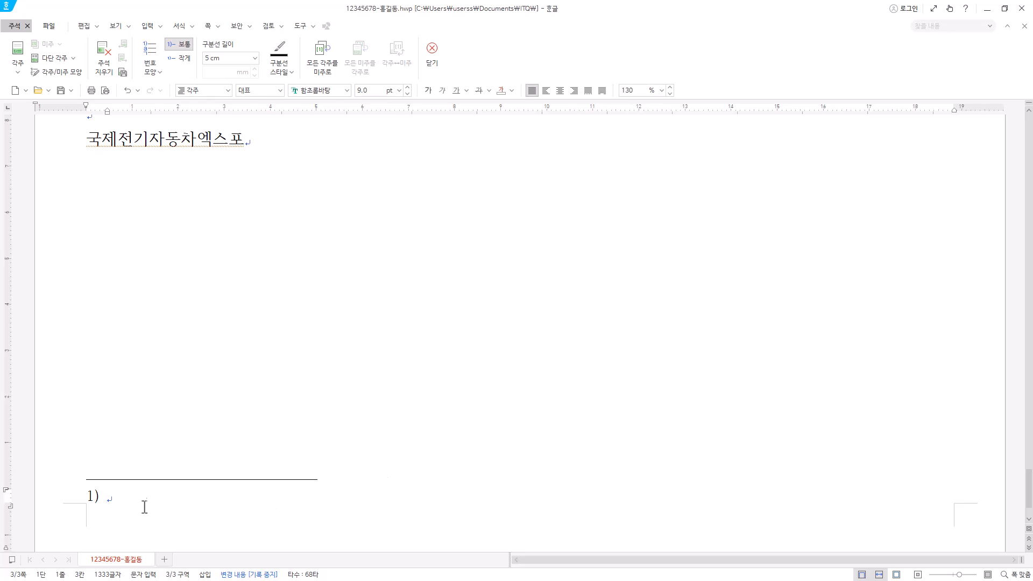
text(녹색지구를 만들어가는 그린 페스티벌의 장)
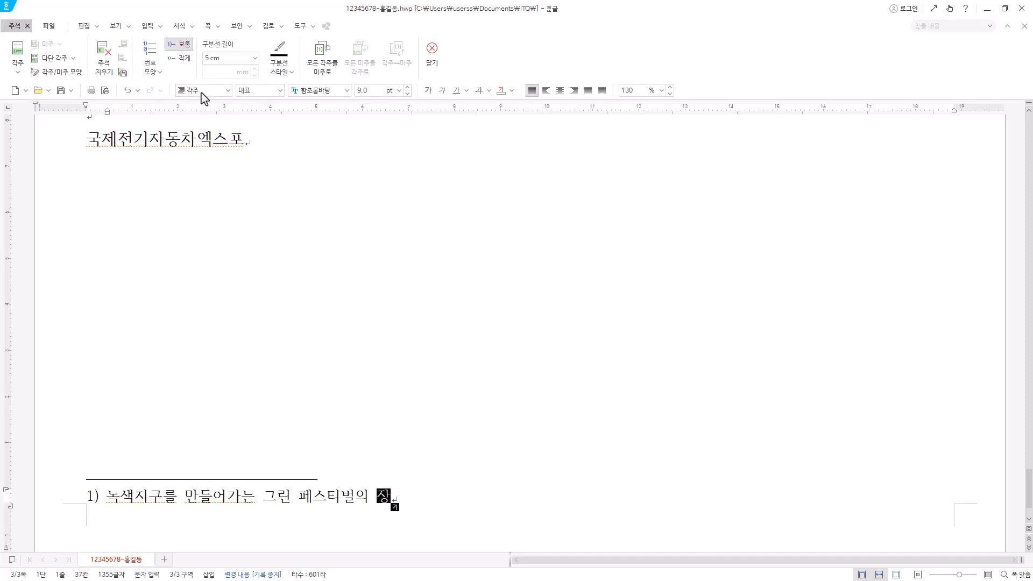
click(155, 72)
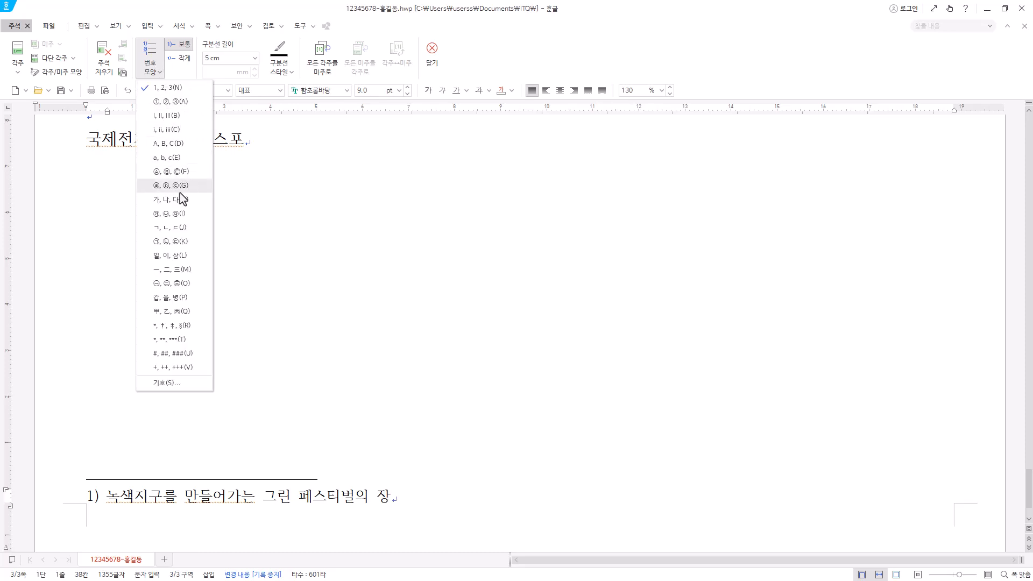
click(178, 241)
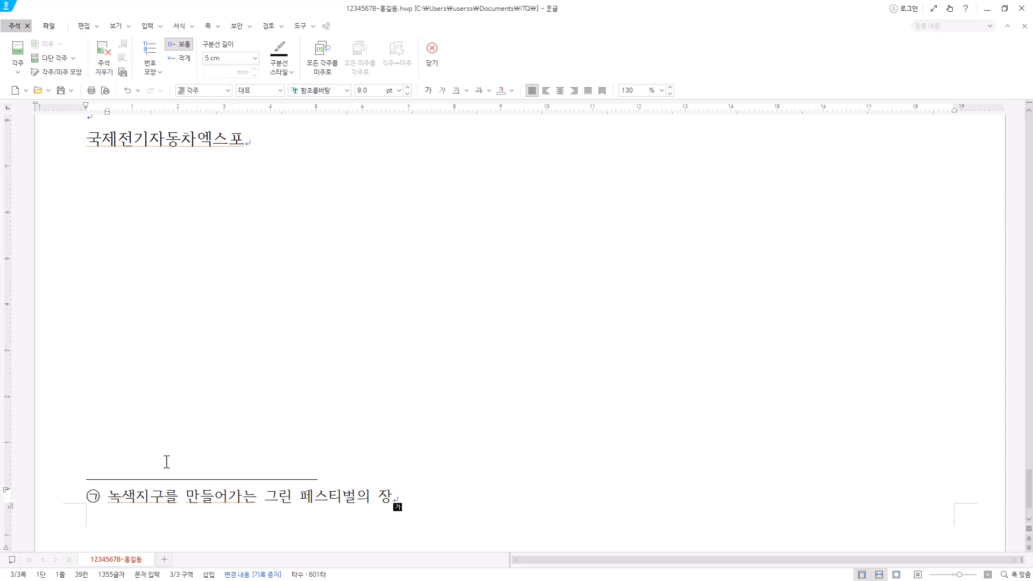
Step: Add a period as the footnote number's trailing decoration character (뒷 장식 문자), and clear it again
click(68, 73)
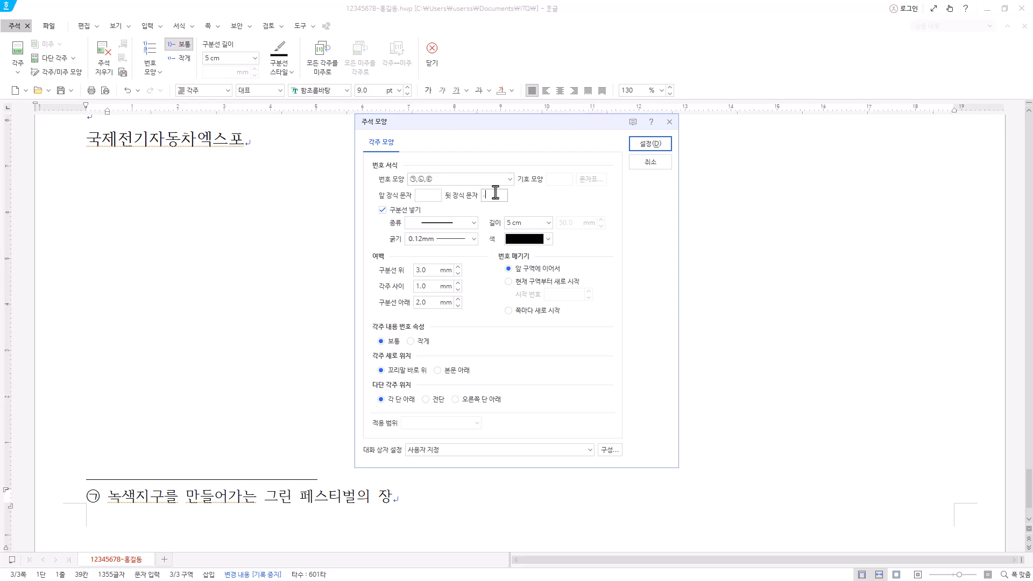
click(651, 148)
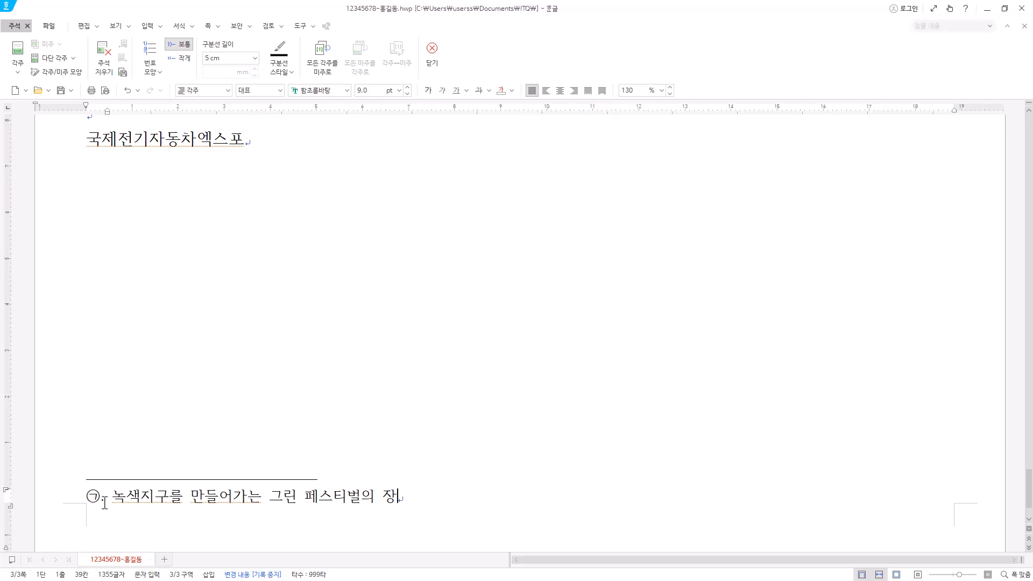
click(74, 72)
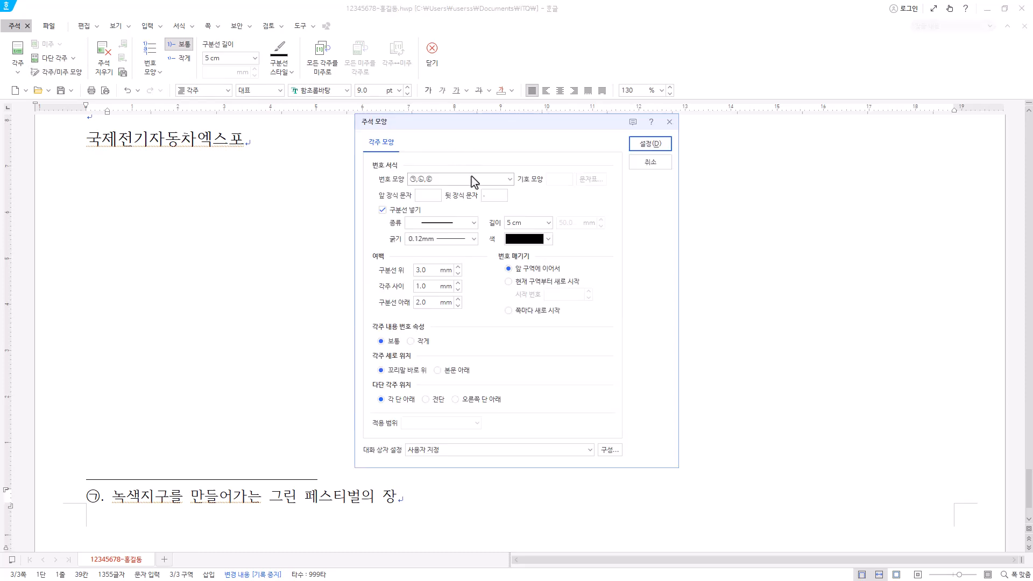
click(495, 196)
key(BackSpace)
click(510, 180)
click(509, 179)
click(496, 199)
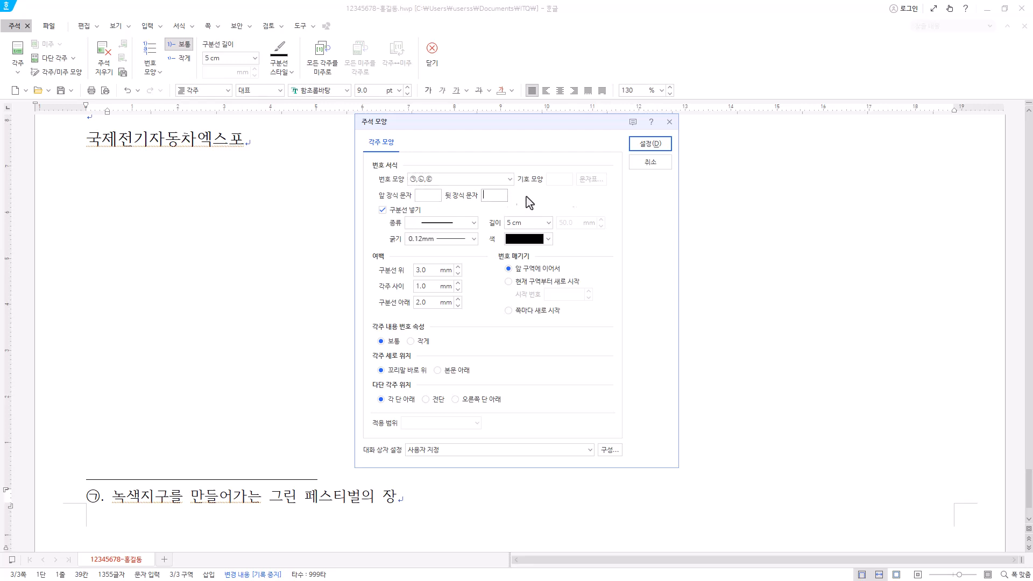
click(650, 144)
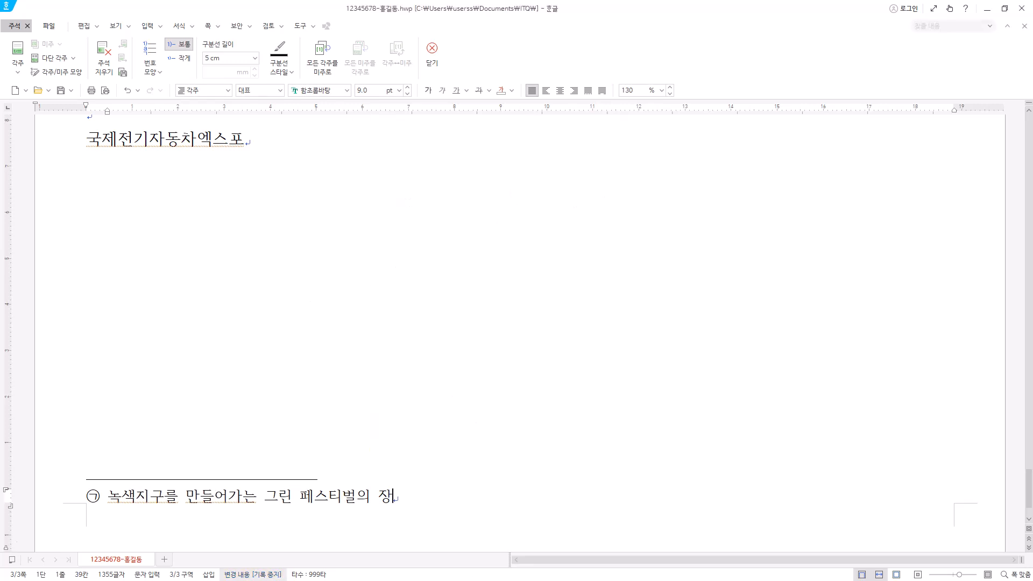
Step: Set the footnote separator line length (구분선 길이) to 5 cm and leave footnote editing
click(155, 61)
click(152, 61)
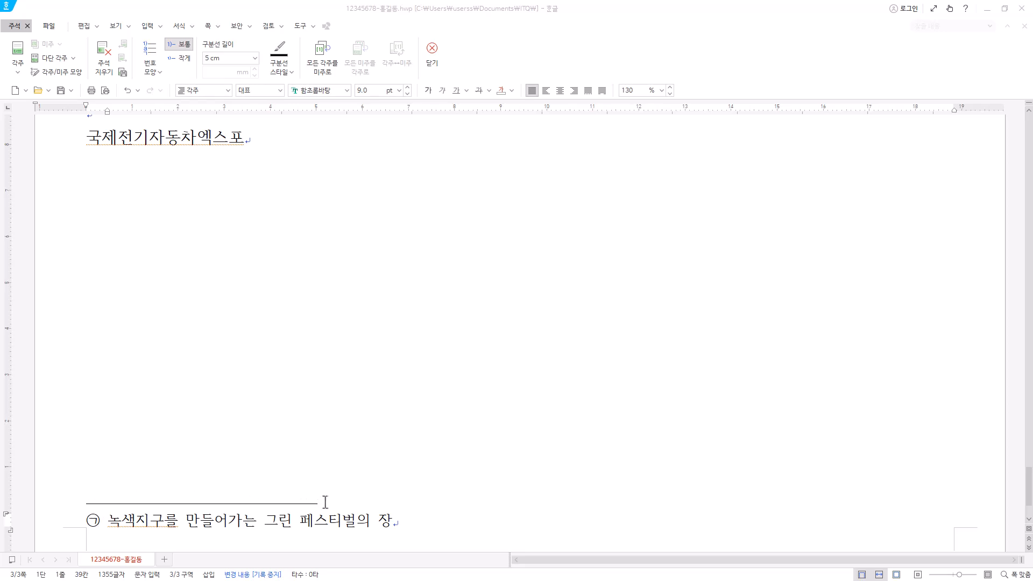
click(230, 55)
click(234, 59)
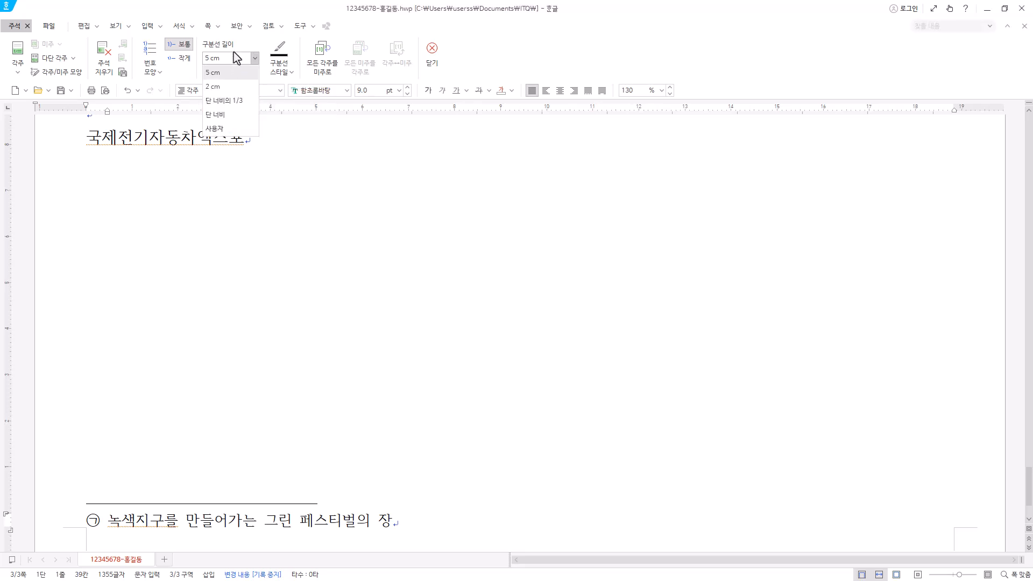
click(231, 127)
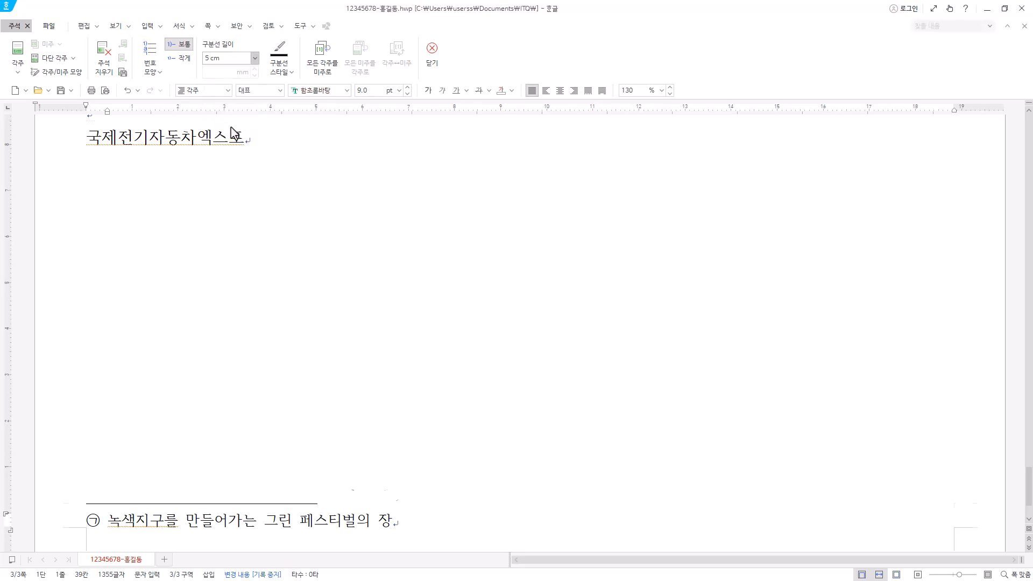
click(230, 59)
click(230, 72)
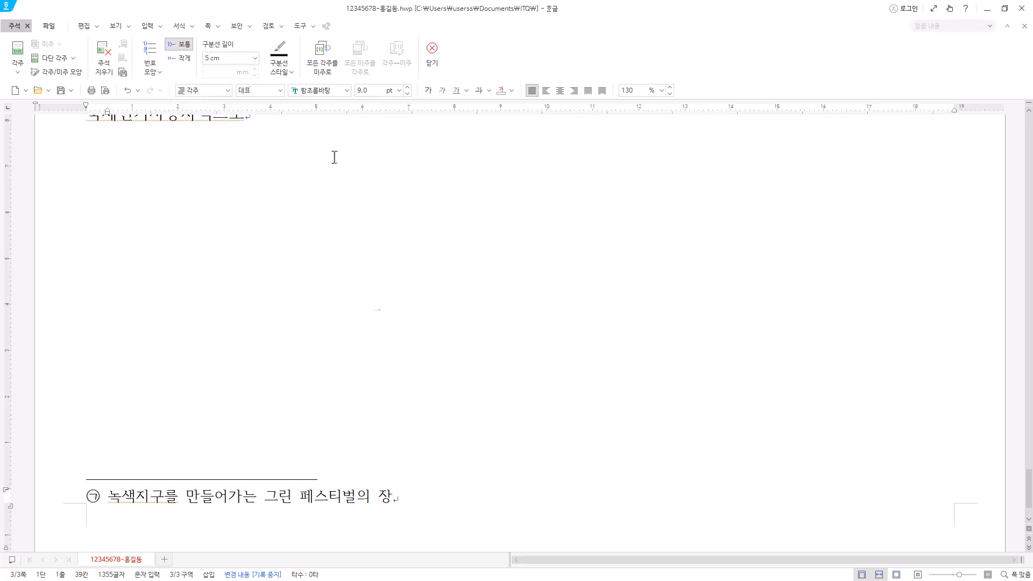
click(428, 72)
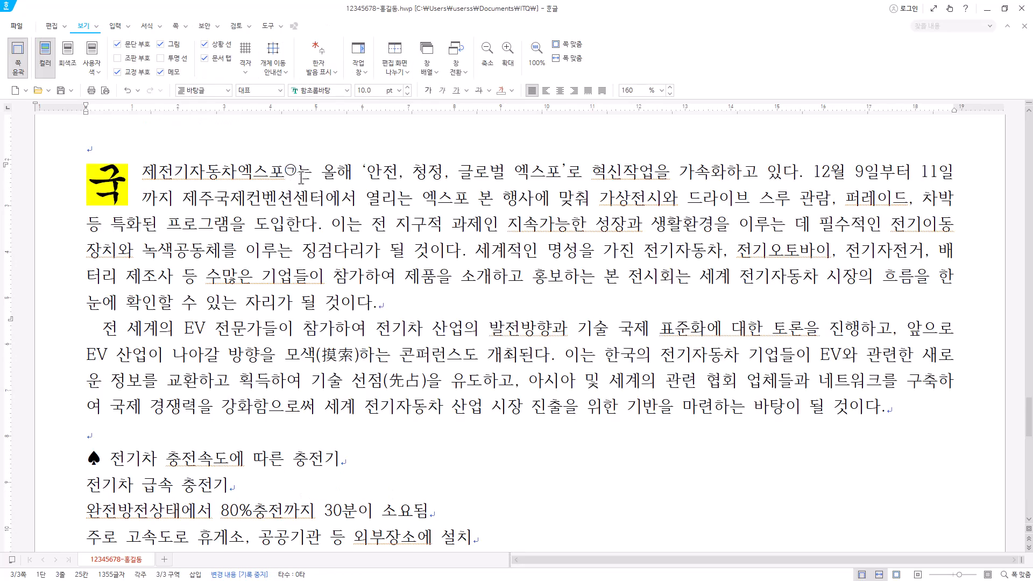
scroll(299, 184, up, 1)
key(Right)
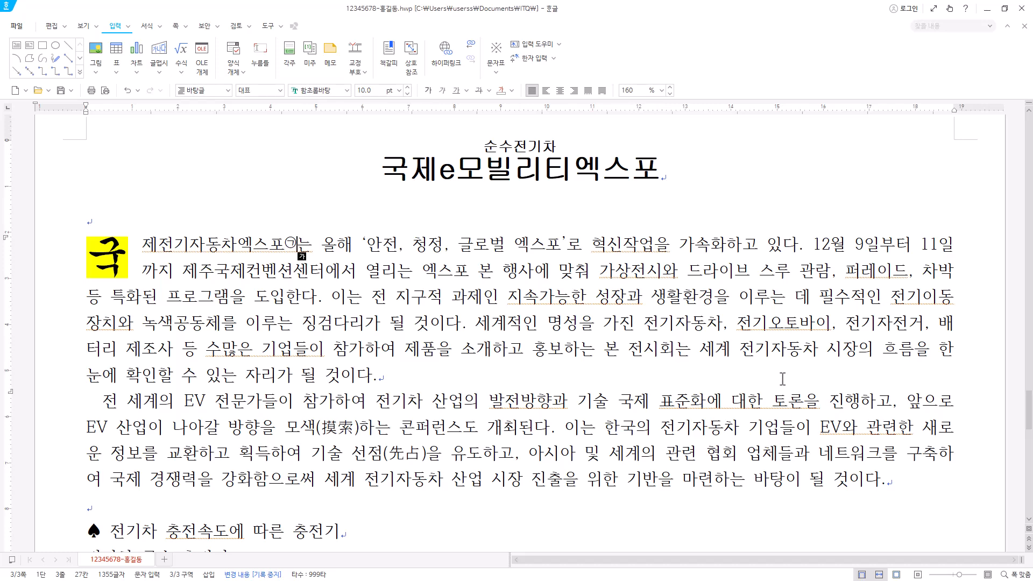
click(382, 376)
shift+click(145, 219)
click(414, 380)
shift+click(226, 244)
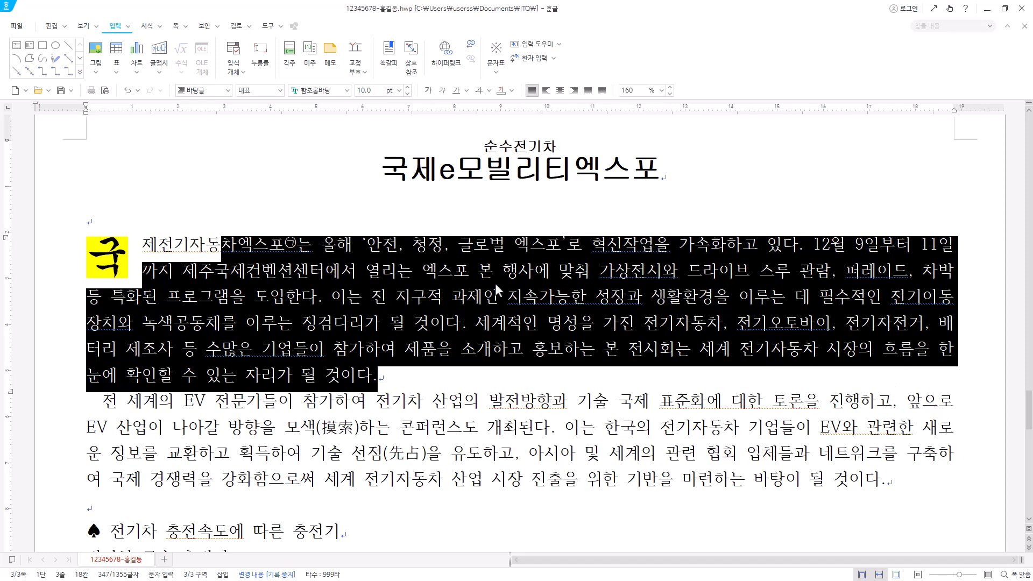
click(427, 297)
Step: Insert the picture 그림4.JPG from the ITQ Picture folder at the start of the first body paragraph, after the drop cap
click(132, 247)
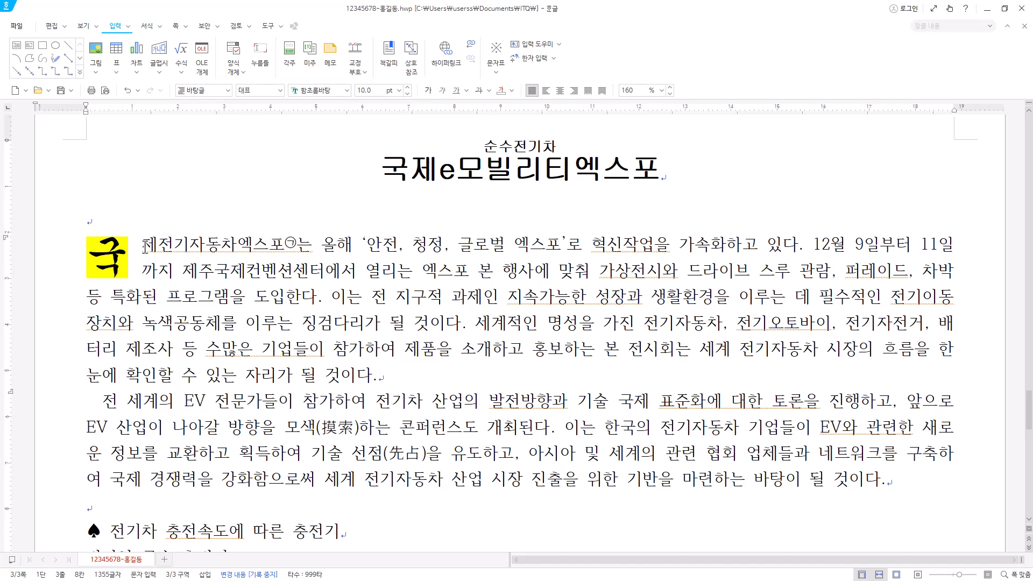
click(96, 50)
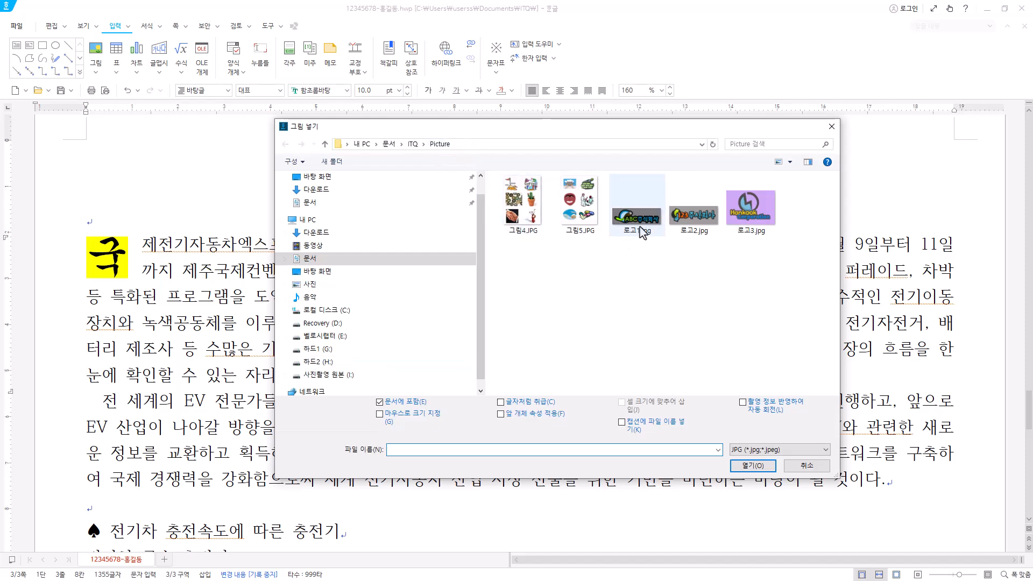
click(534, 228)
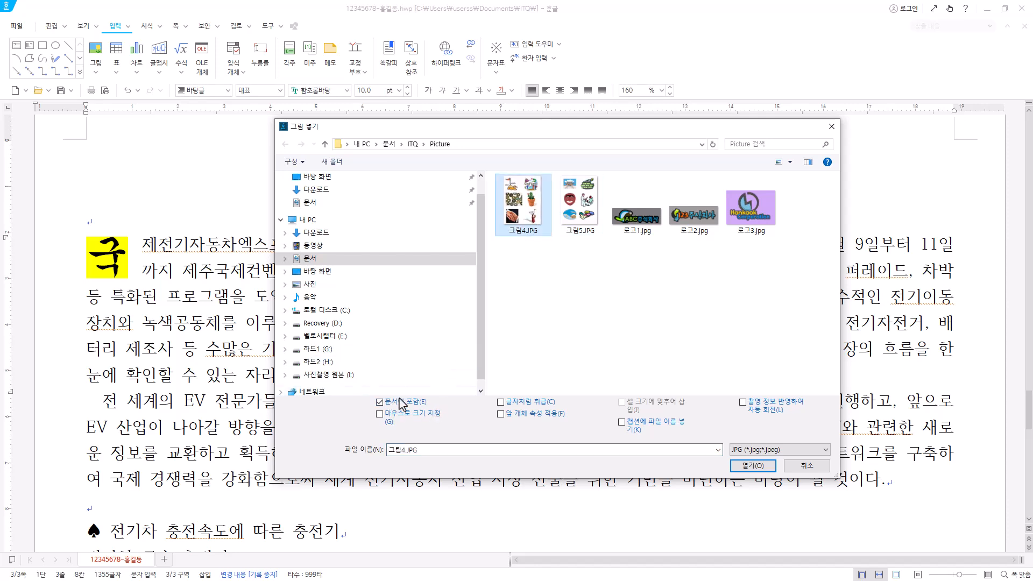
click(753, 466)
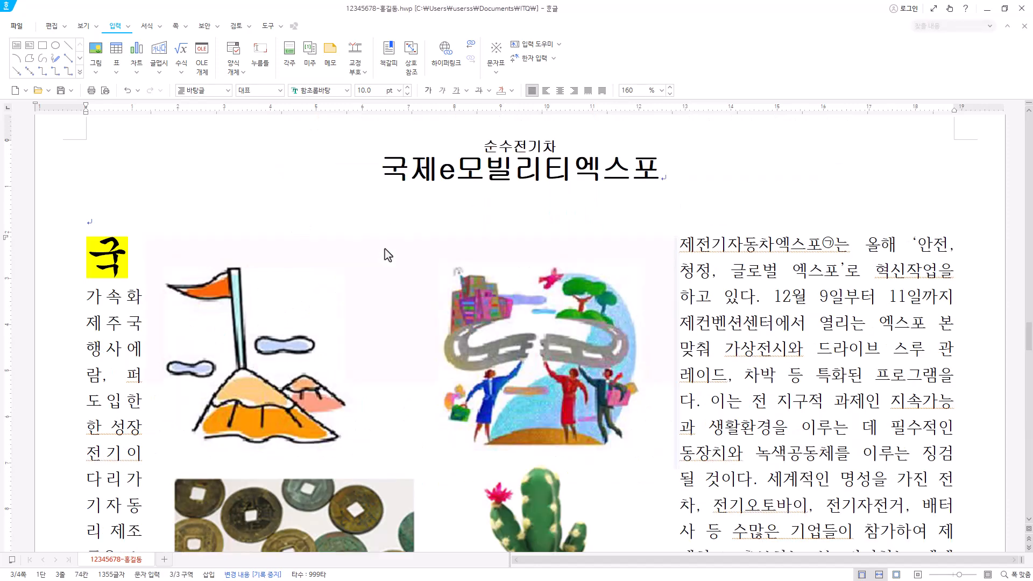
Step: Shrink the inserted picture to about 50 × 65 mm and move it to the right part of the body text
scroll(569, 377, down, 2)
scroll(570, 377, down, 2)
click(570, 377)
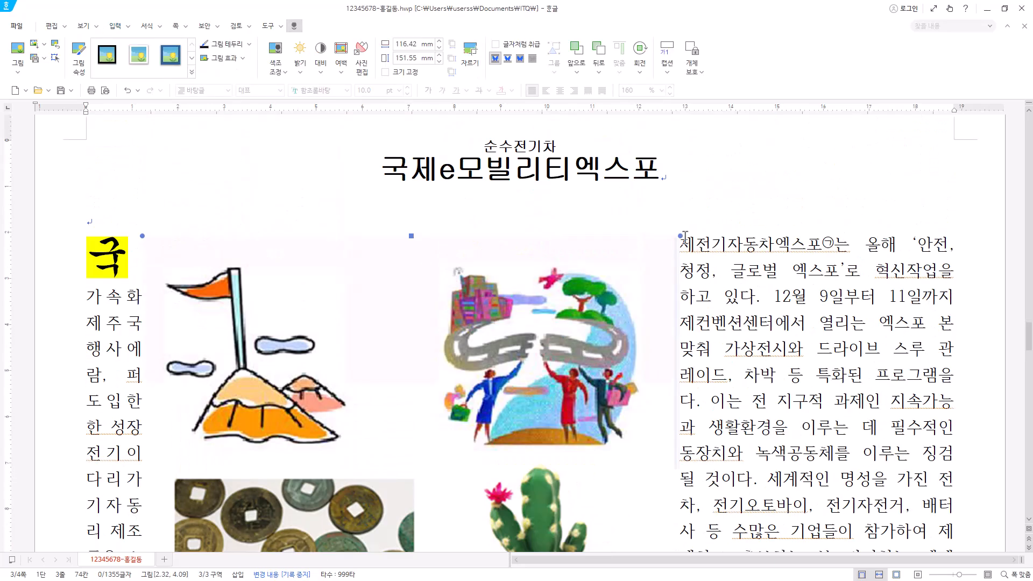
drag(682, 236, 680, 258)
drag(678, 392, 793, 249)
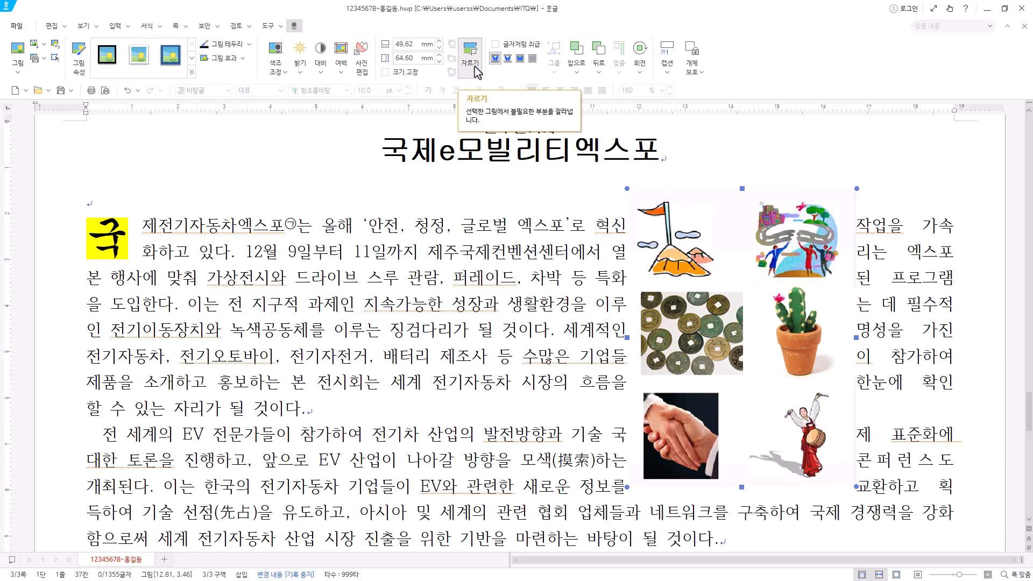
Step: Crop the picture to its upper-right illustration of people holding up a road, about 21 × 19 mm
right_click(721, 221)
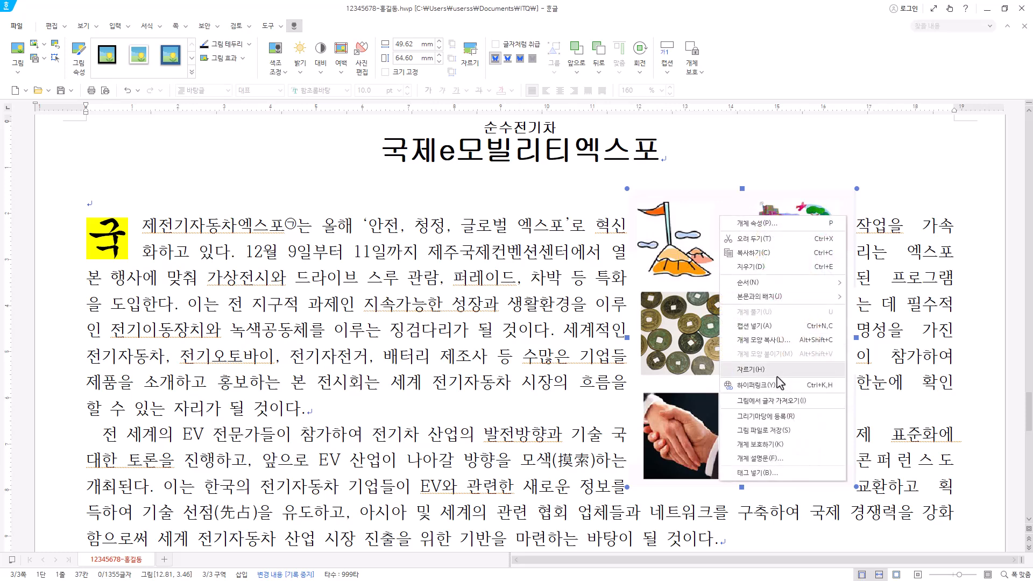
click(776, 374)
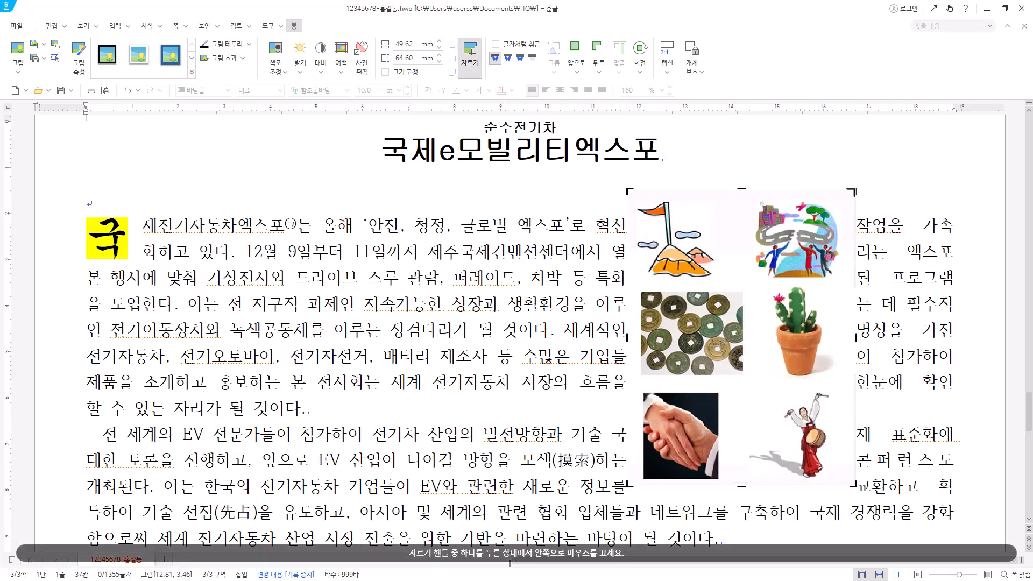
drag(854, 190, 842, 197)
drag(631, 486, 751, 282)
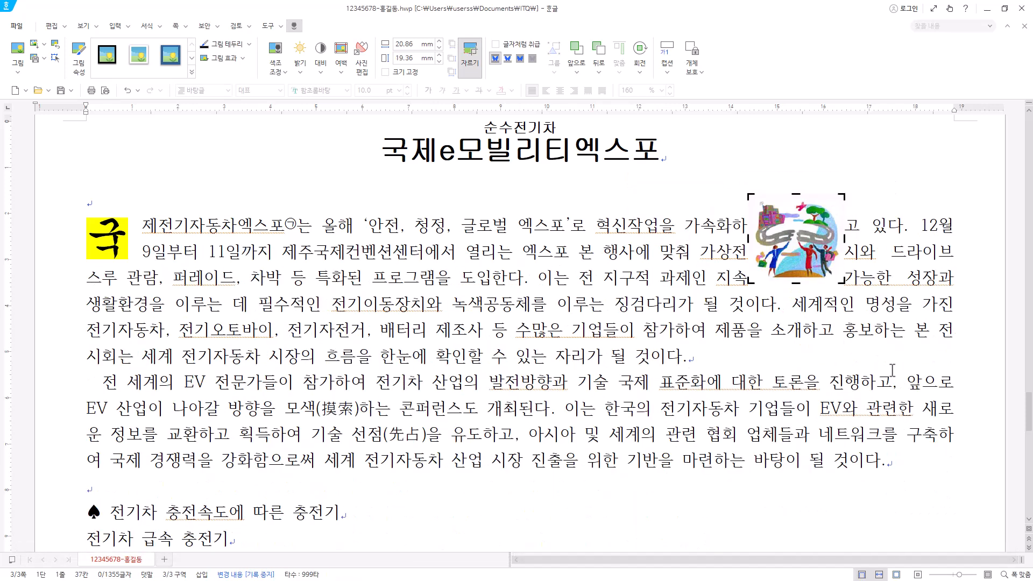
click(912, 293)
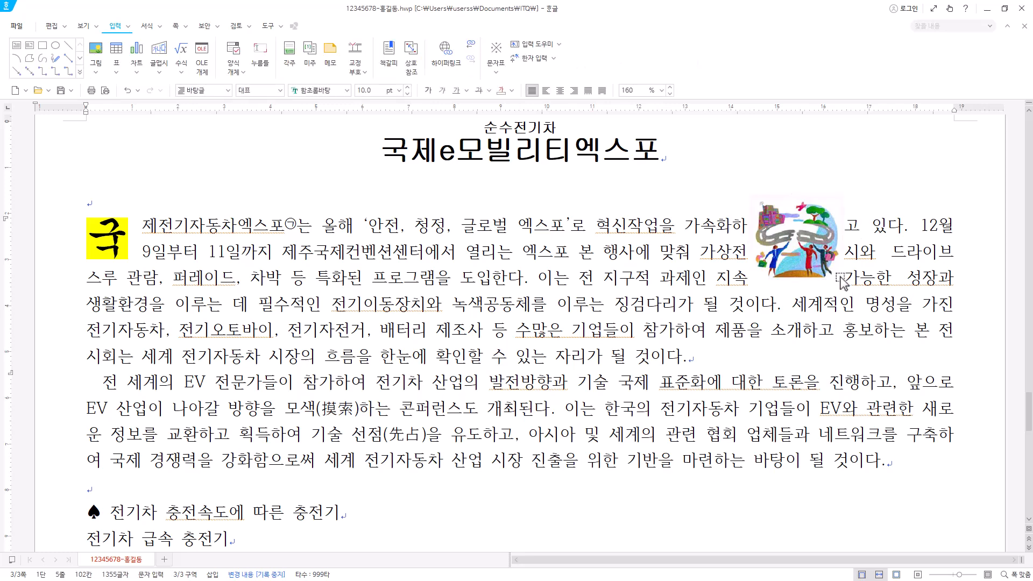
Step: Set the cropped picture's width to 40 mm and height to 35 mm, with the text wrapping around it
click(818, 250)
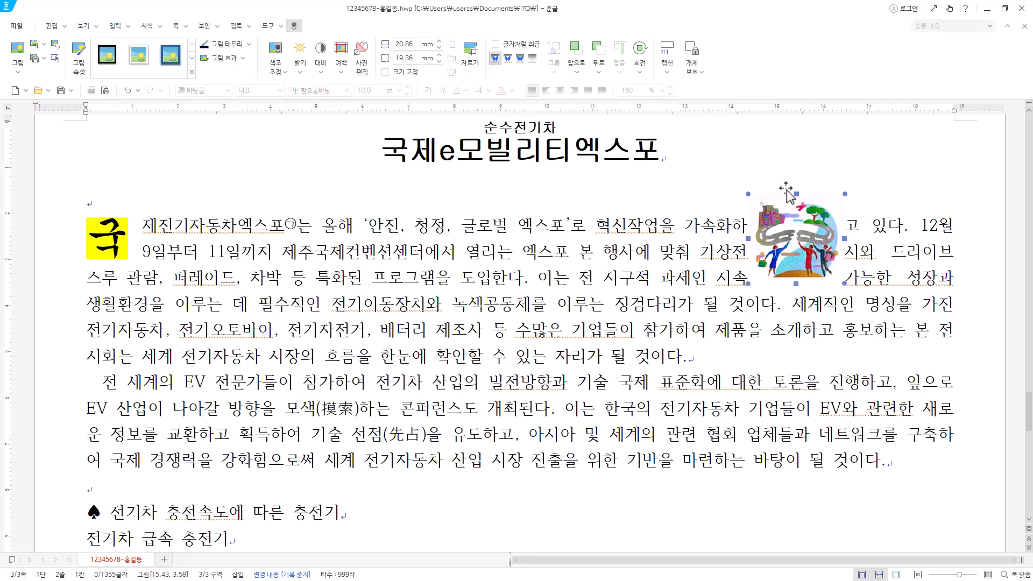
double_click(795, 232)
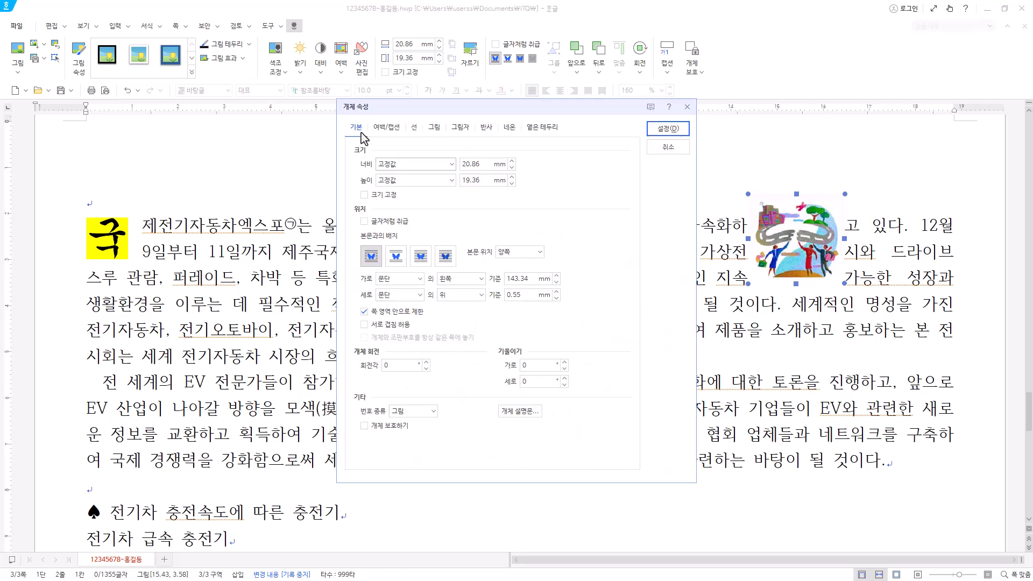
double_click(473, 164)
text(40)
key(Tab)
text(35)
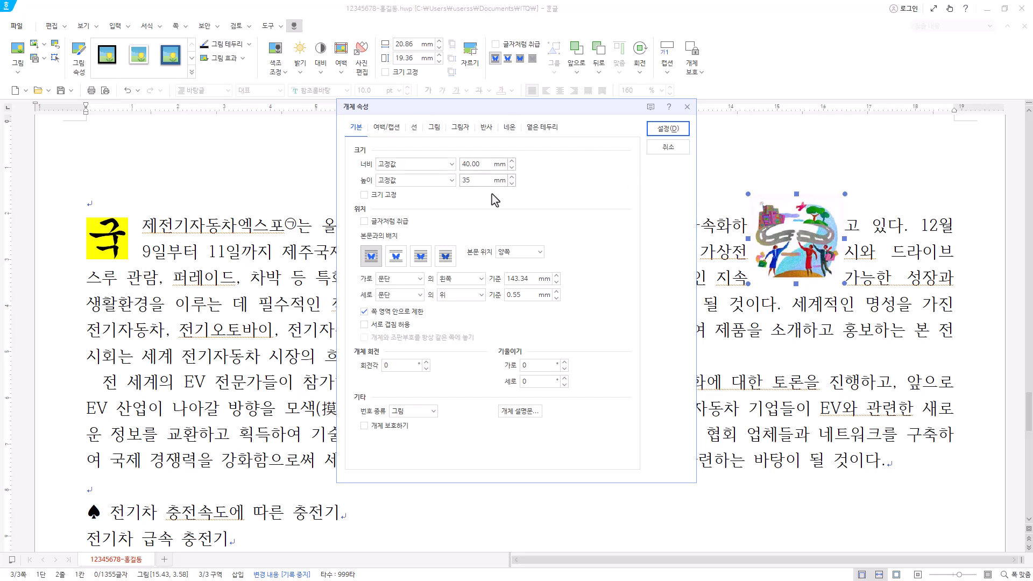
click(372, 257)
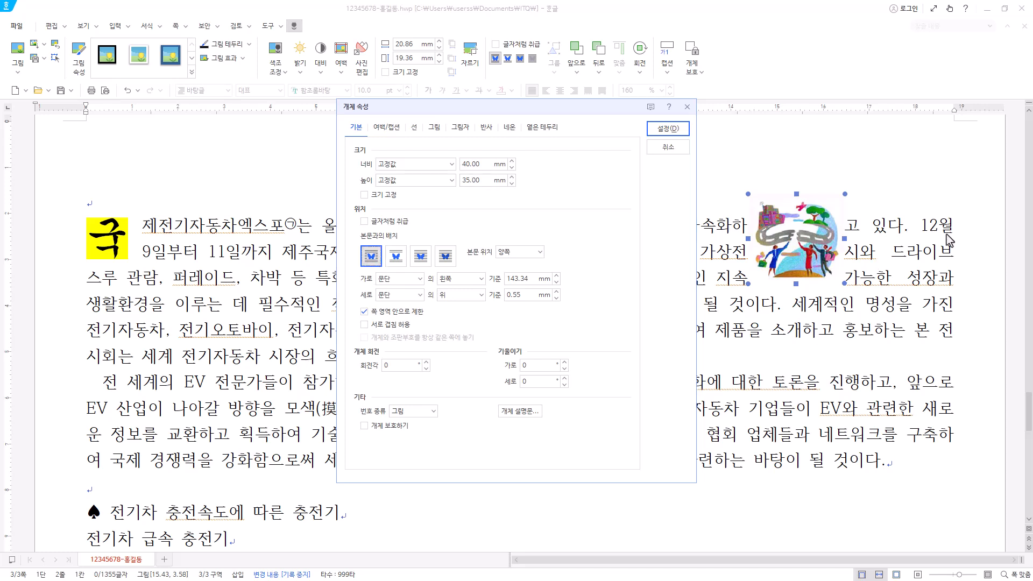
Step: Give the picture a 2 mm left outer margin, keep its horizontal reference as 문단, and apply the object properties
click(390, 128)
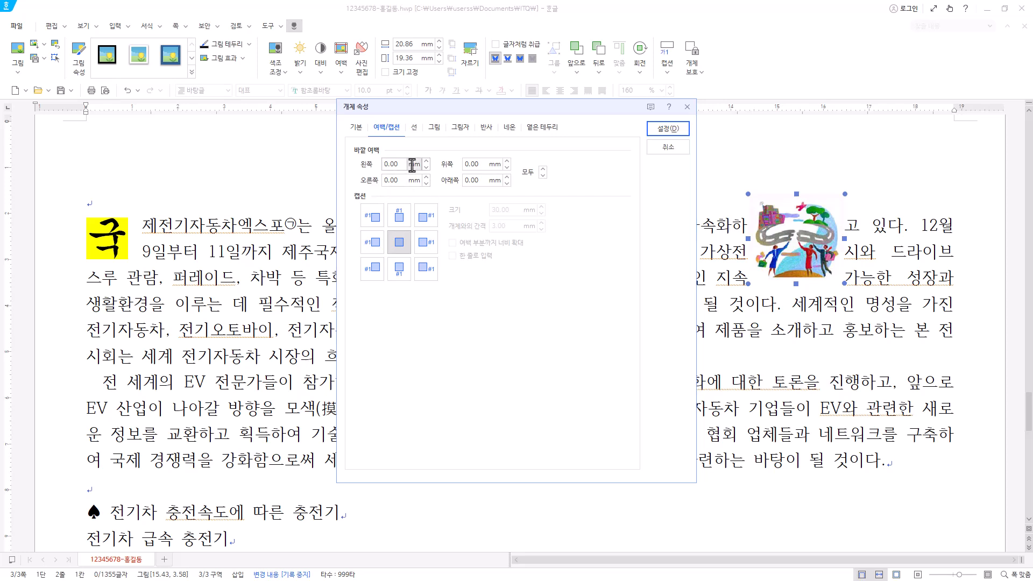
drag(398, 163, 269, 170)
text(2)
click(433, 127)
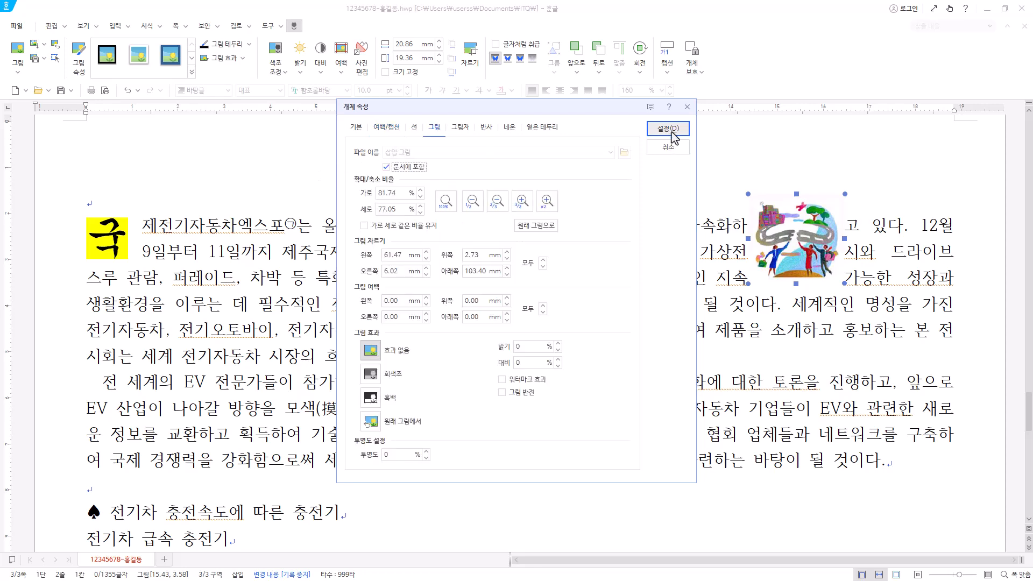
click(358, 128)
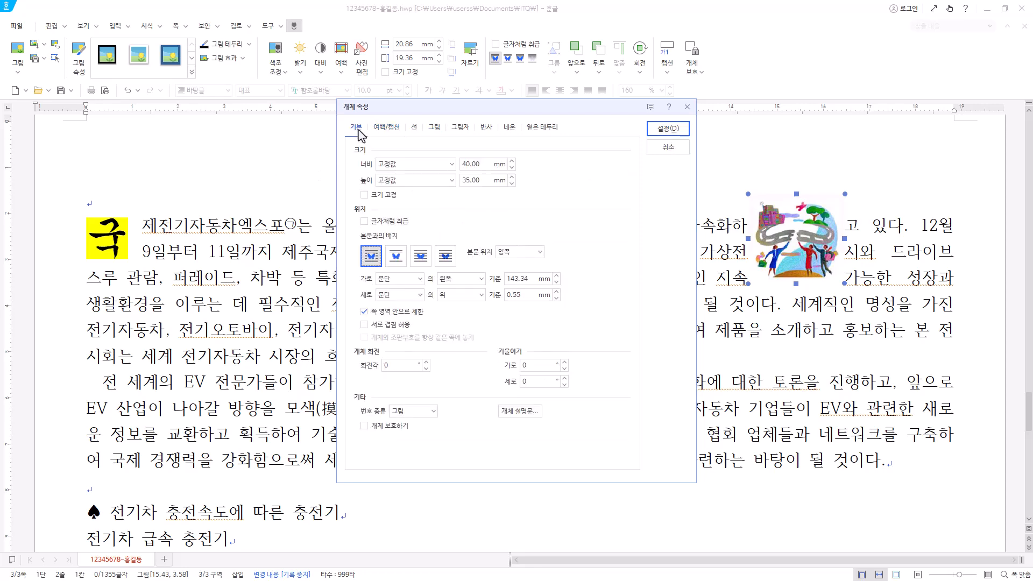
click(371, 311)
click(379, 313)
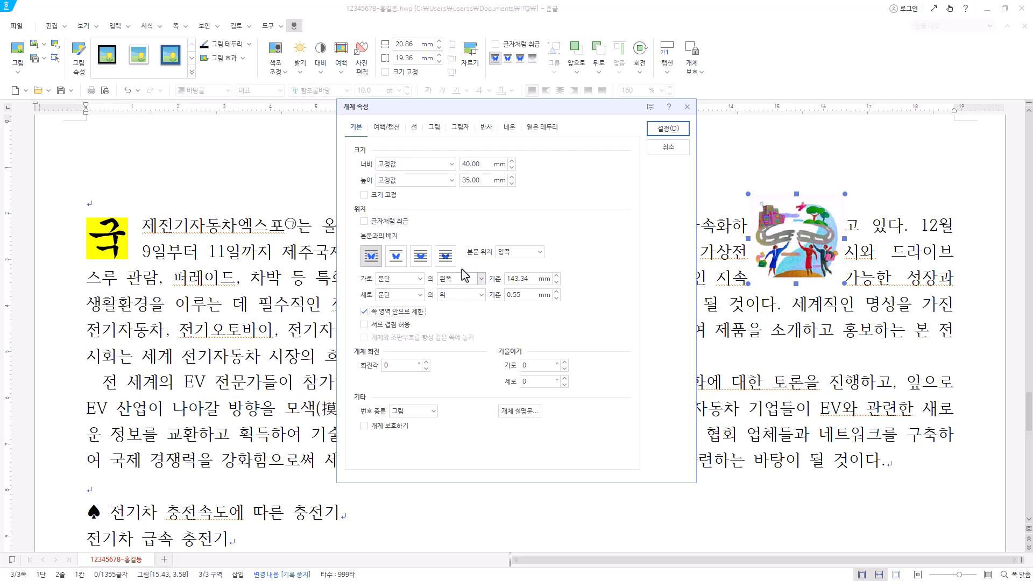
click(407, 279)
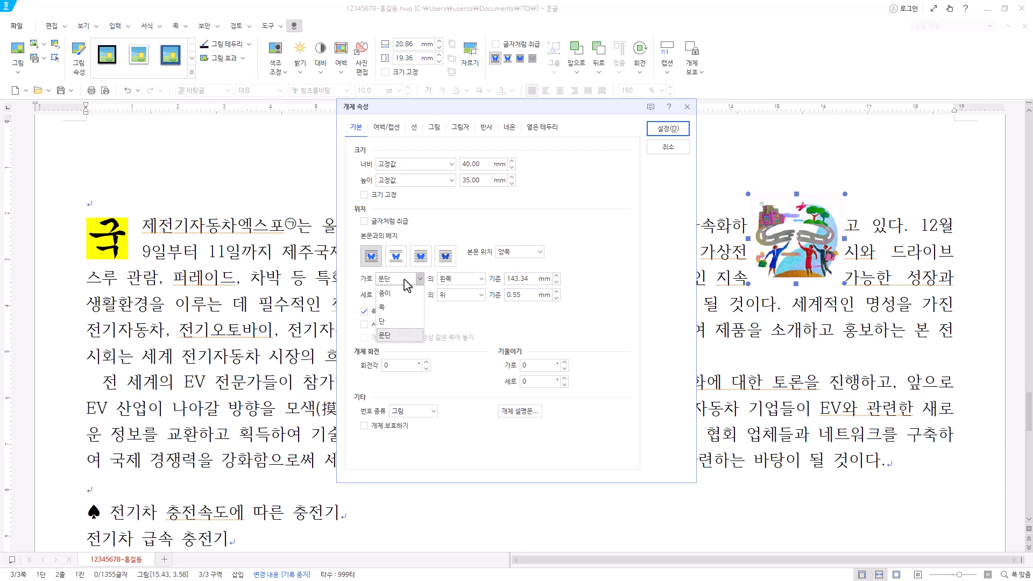
click(398, 336)
click(668, 128)
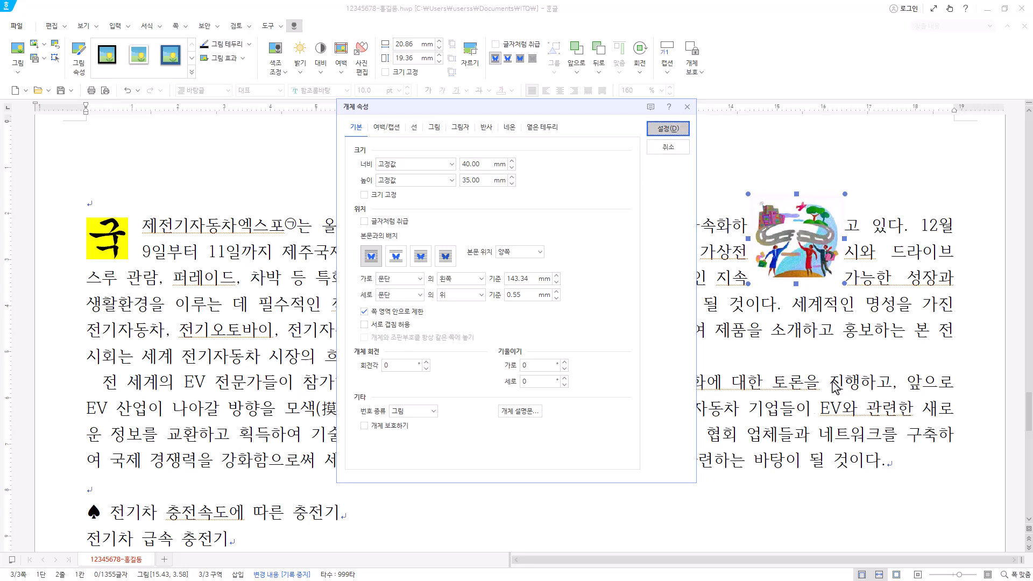
Step: Move the picture flush with the right text margin beside the first paragraph, starting at the paragraph's first line
drag(870, 292, 983, 328)
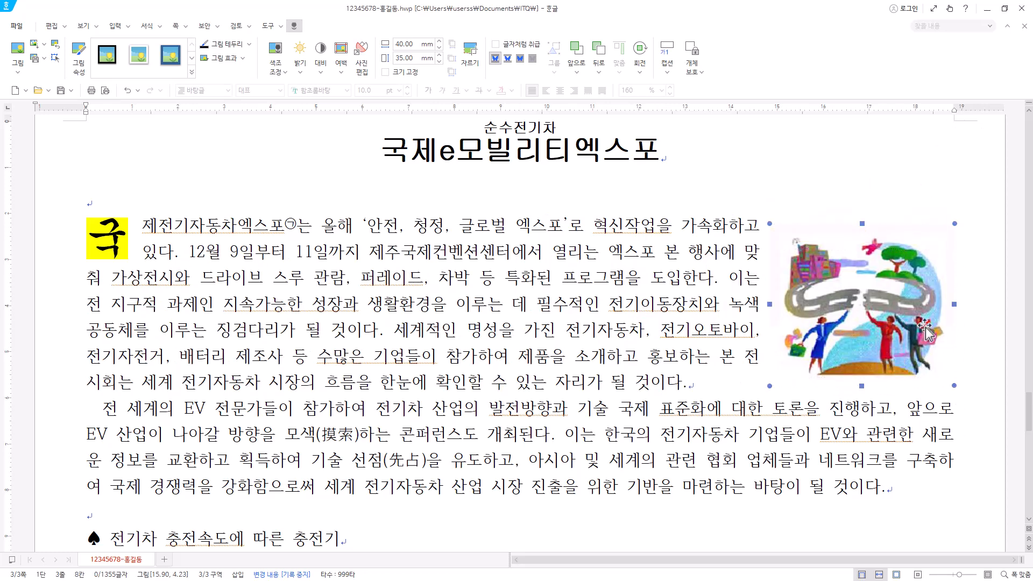
drag(889, 324, 889, 325)
drag(875, 308, 989, 310)
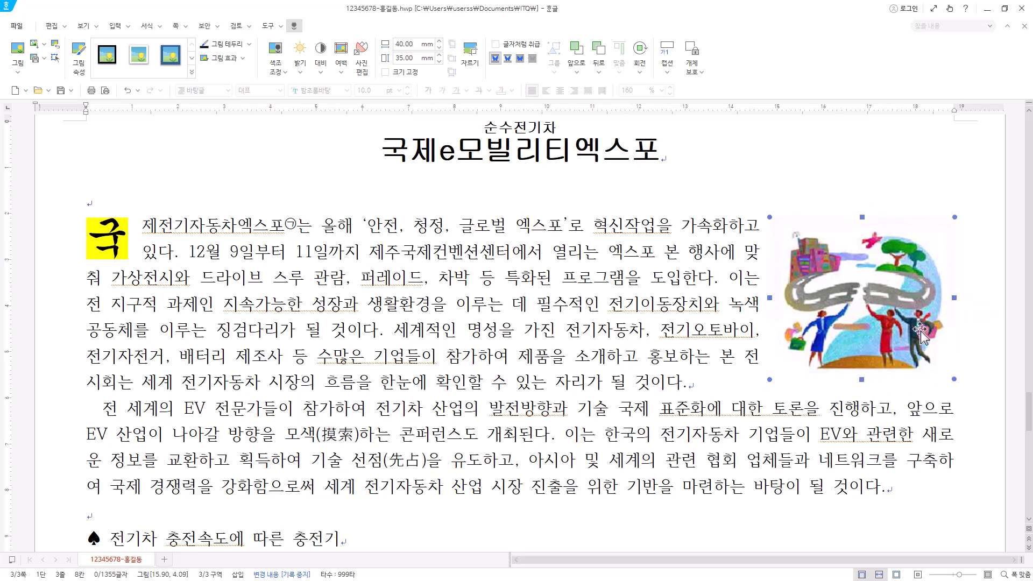
key(Left)
key(Left)
key(Left)
key(Left)
key(Left)
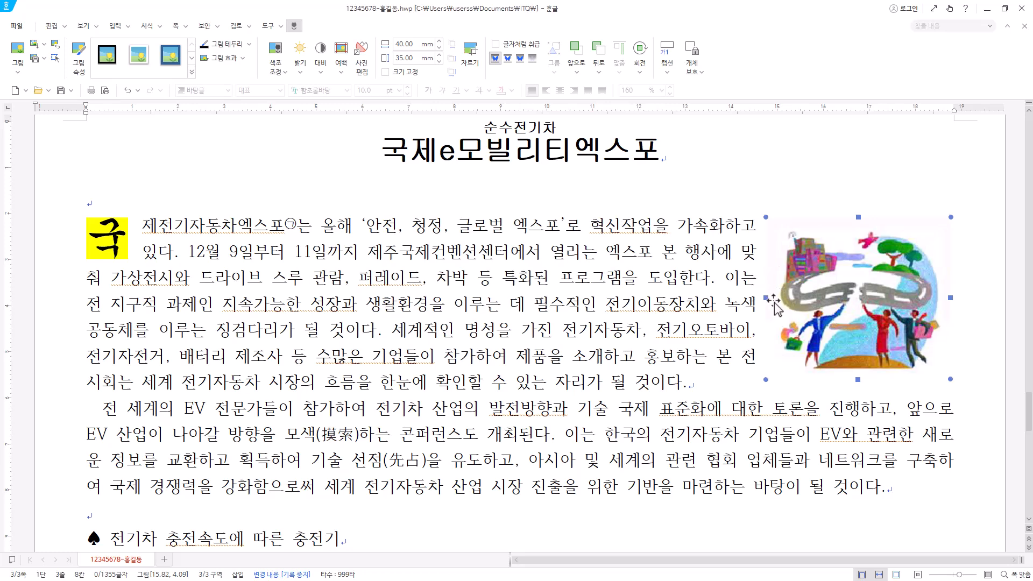
key(Right)
key(Right)
key(Right)
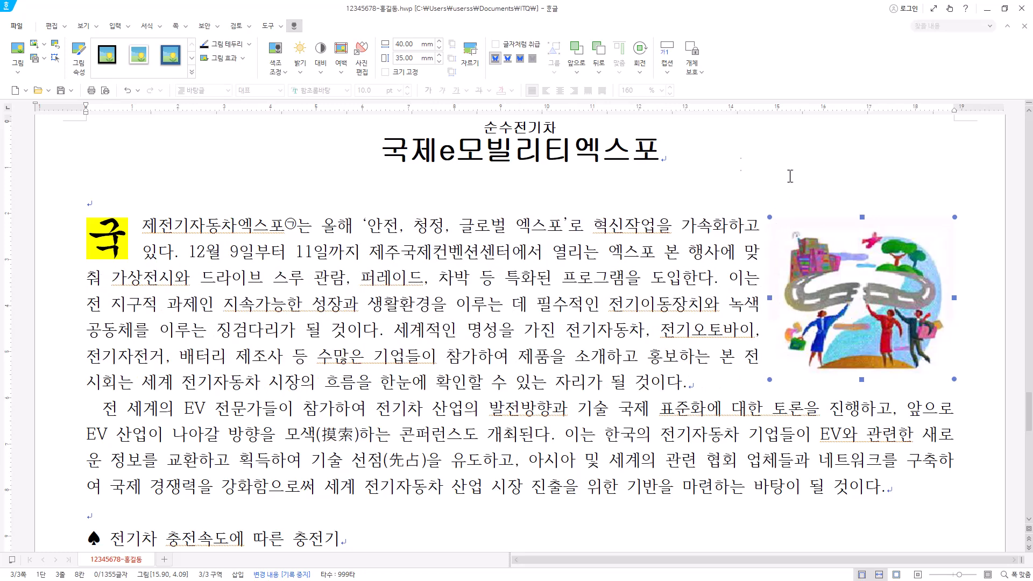
scroll(557, 330, down, 3)
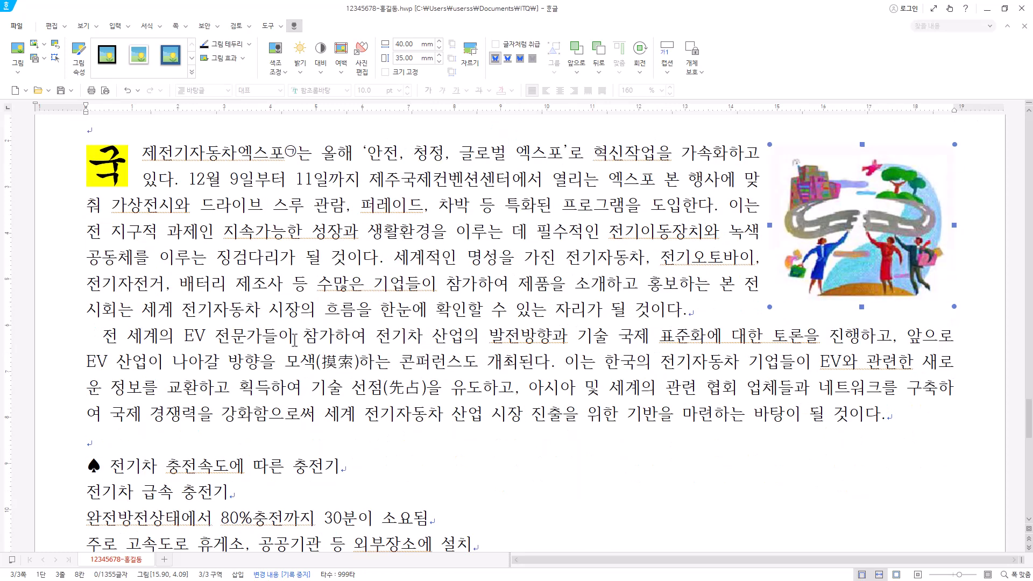
triple_click(178, 340)
click(647, 380)
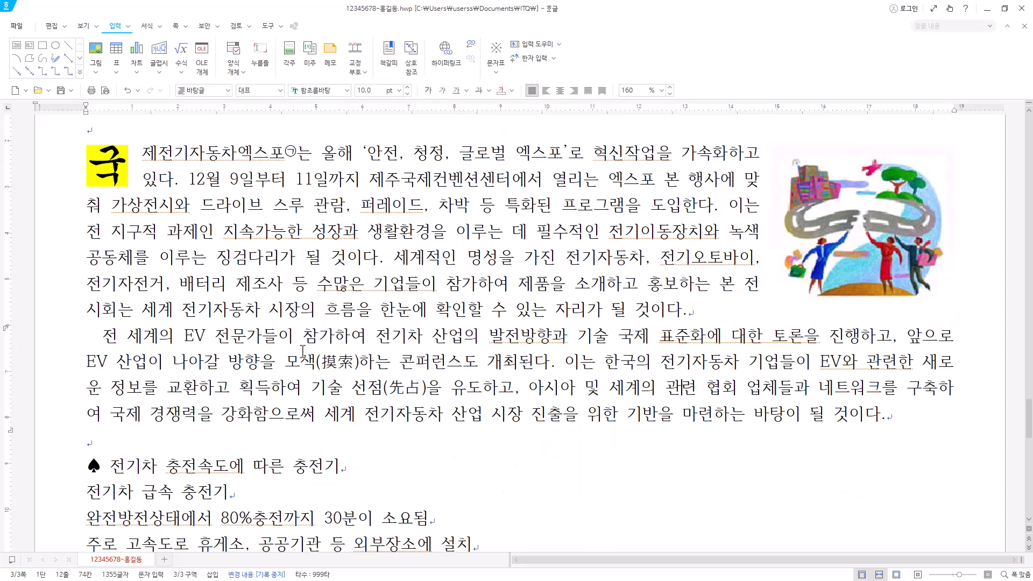
drag(321, 361, 421, 386)
click(462, 397)
Step: Format the whole heading "♠ 전기차 충전속도에 따른 충전기" in the 궁서 font at 18 pt
scroll(463, 380, down, 6)
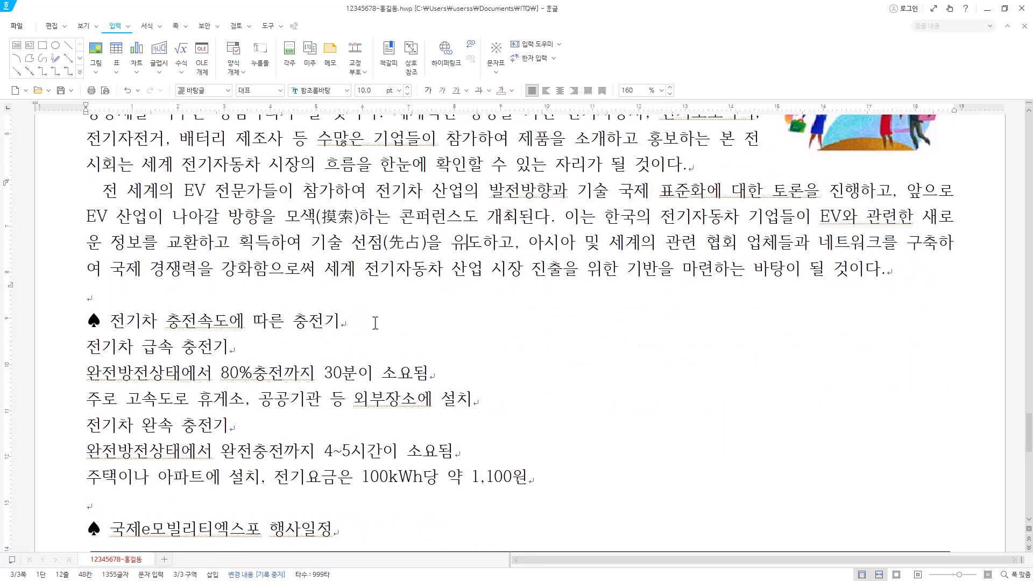
drag(371, 323, 84, 323)
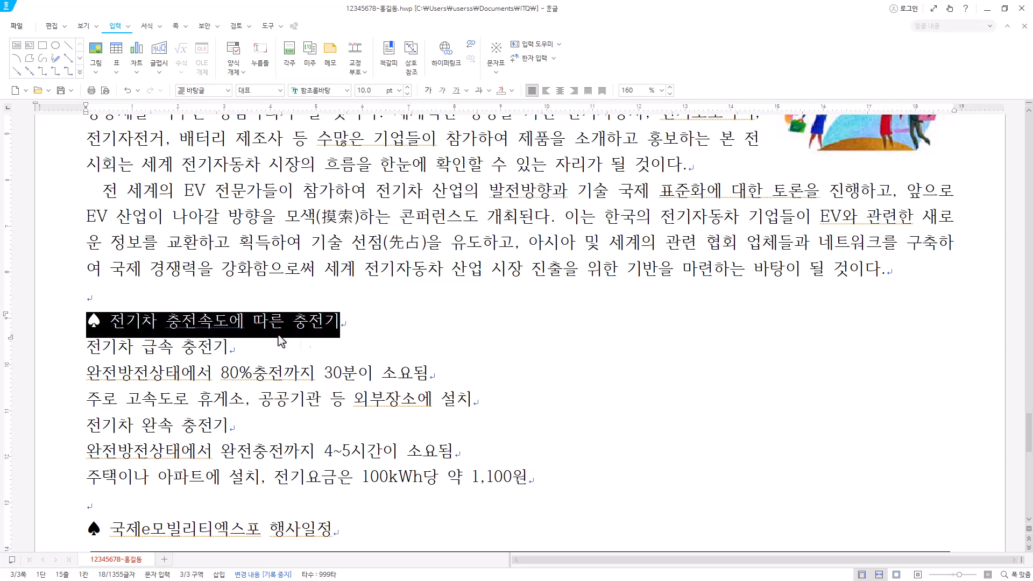
click(340, 85)
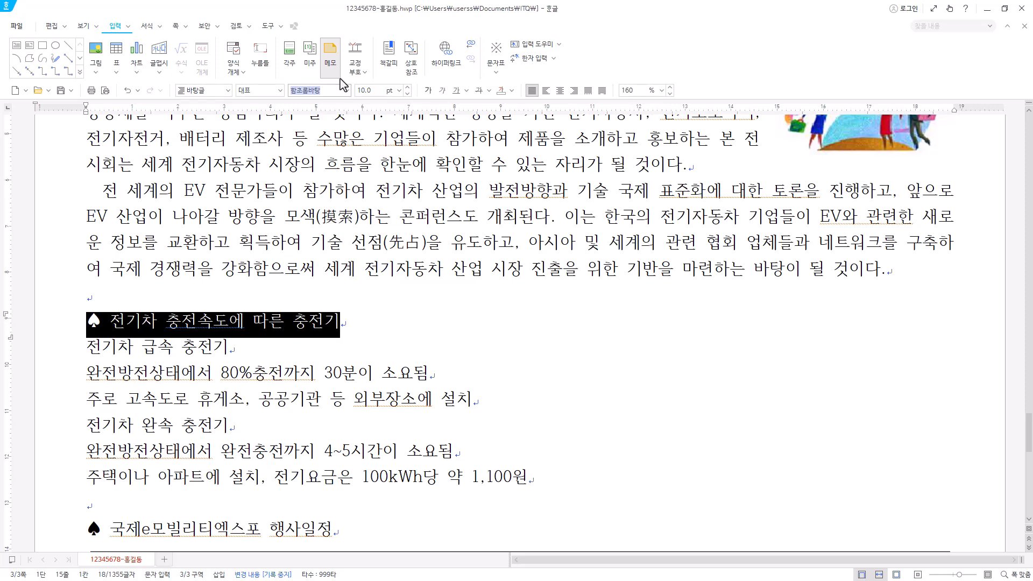
text(궁ㅅ)
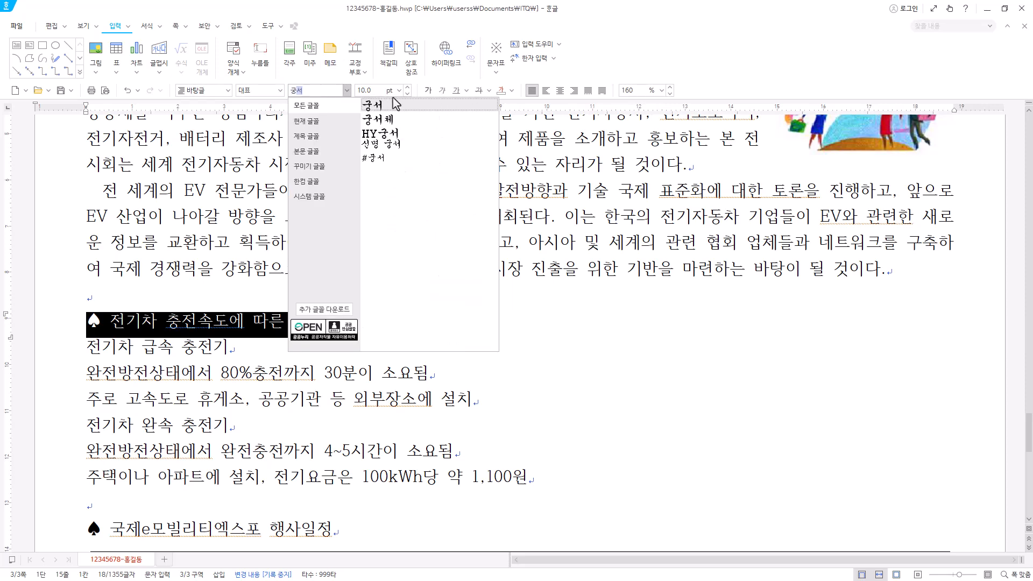
key(Return)
click(398, 91)
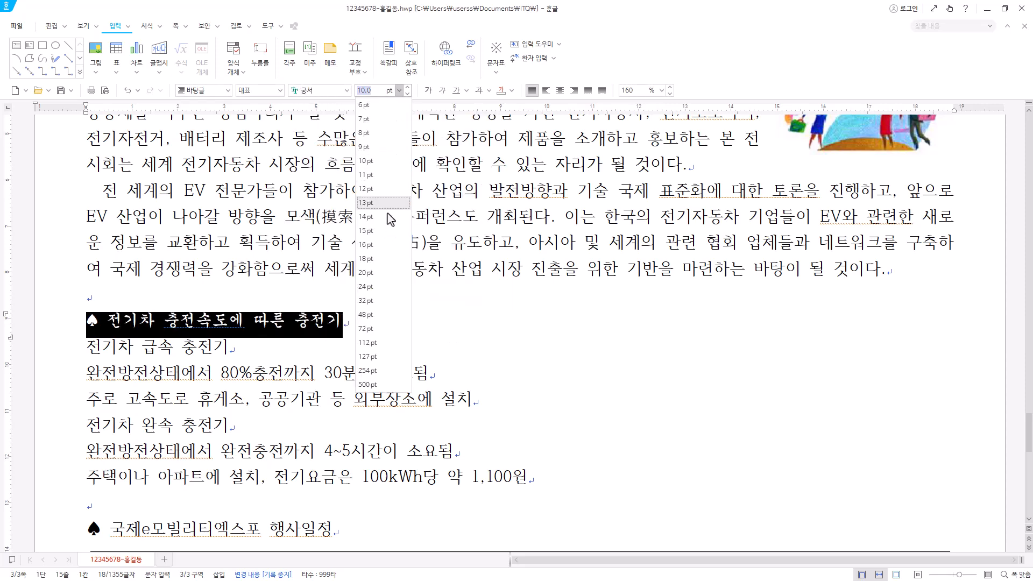
click(382, 259)
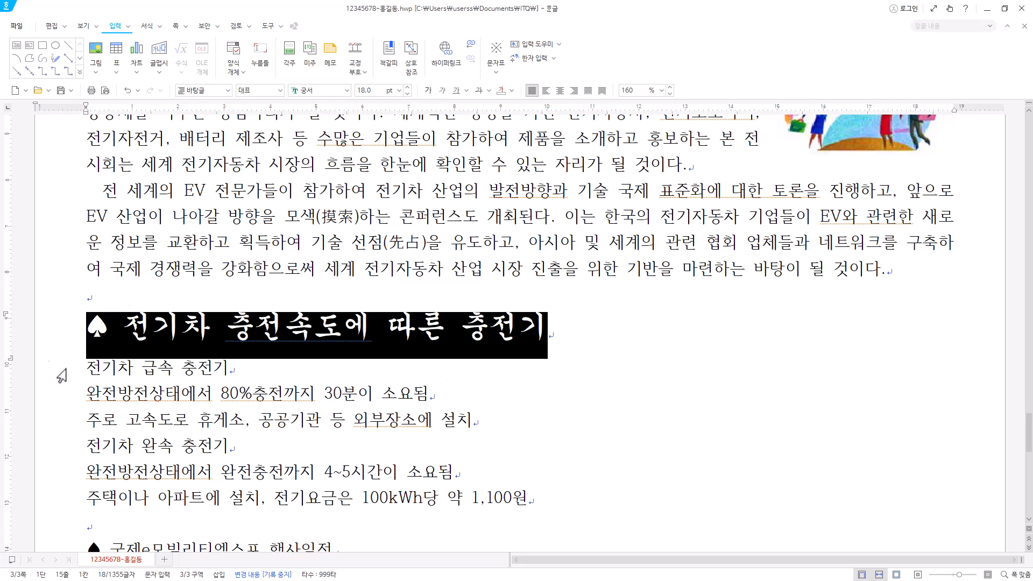
Step: Set the font colour of the heading text "전기차 충전속도에 따른 충전기" to white, leaving out the ♠ symbol
click(131, 328)
drag(552, 326, 132, 323)
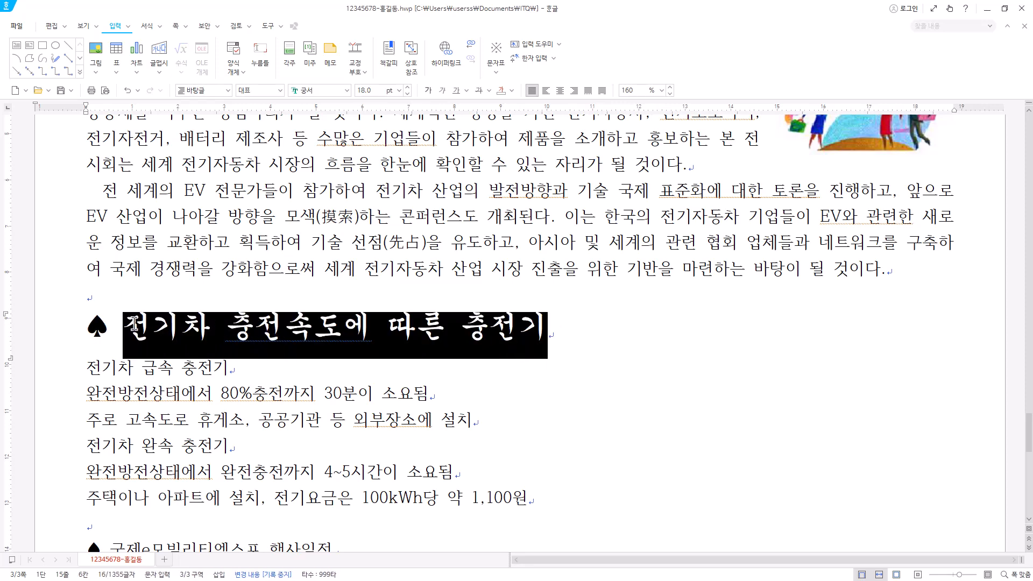
click(134, 328)
drag(132, 329, 541, 330)
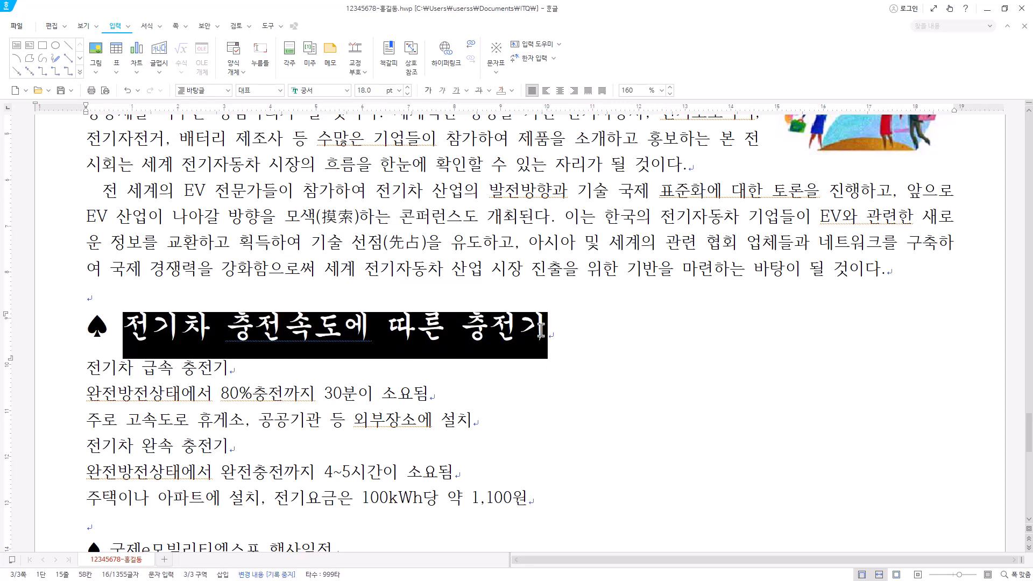
click(512, 90)
click(505, 134)
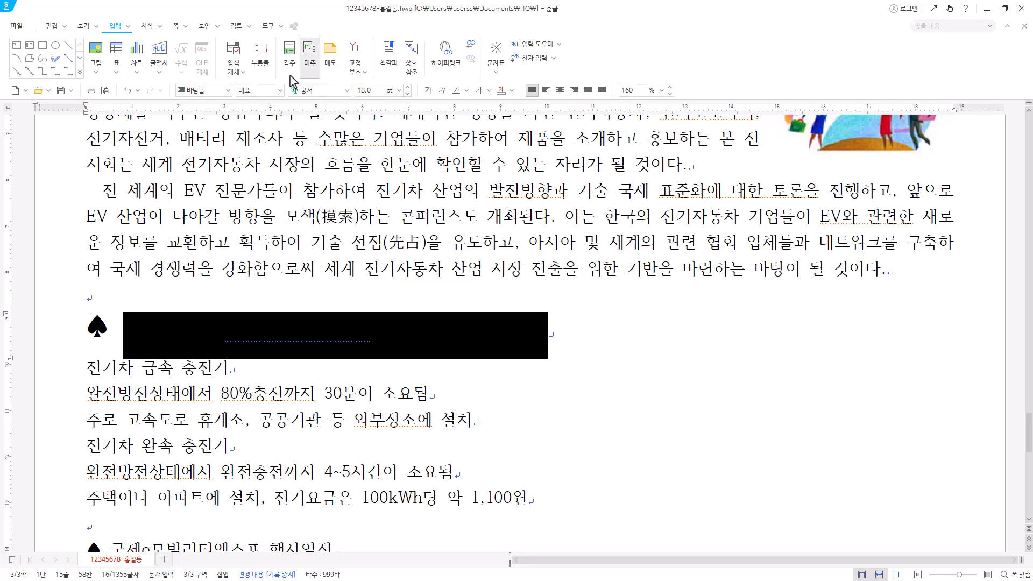
Step: Apply a red character shading (음영 색) to the heading text after the ♠ symbol
right_click(353, 340)
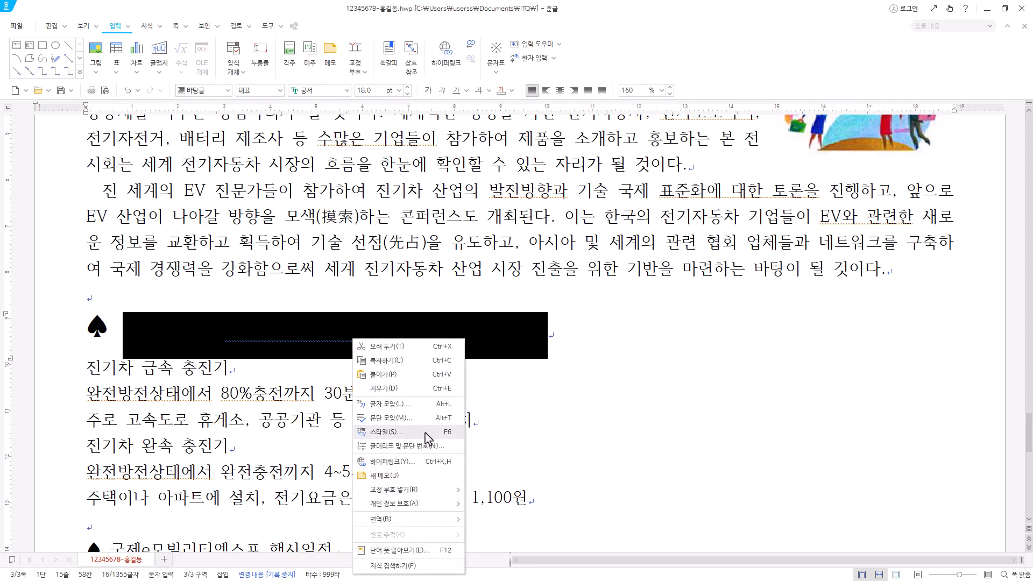
click(417, 406)
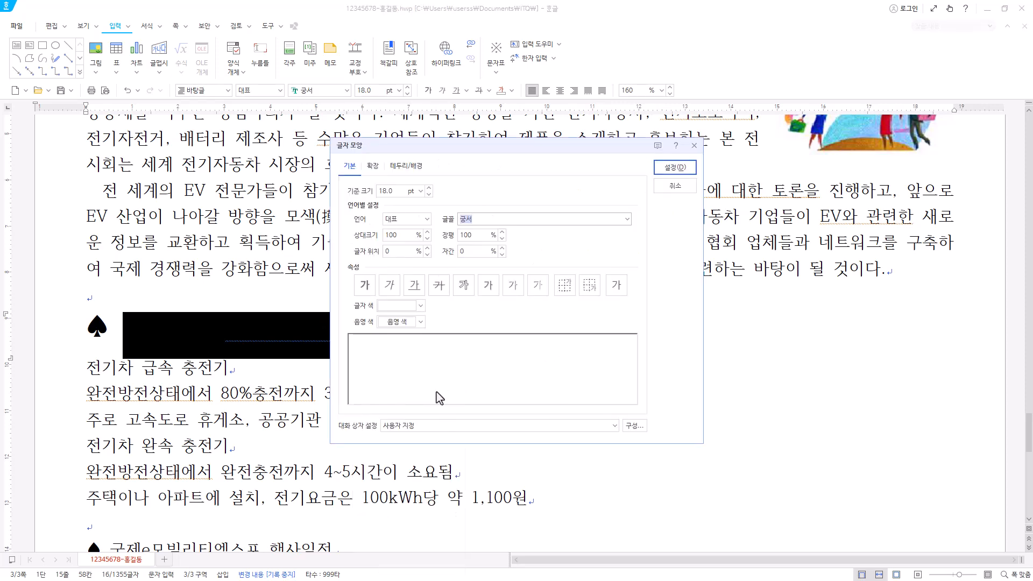
click(396, 306)
click(397, 307)
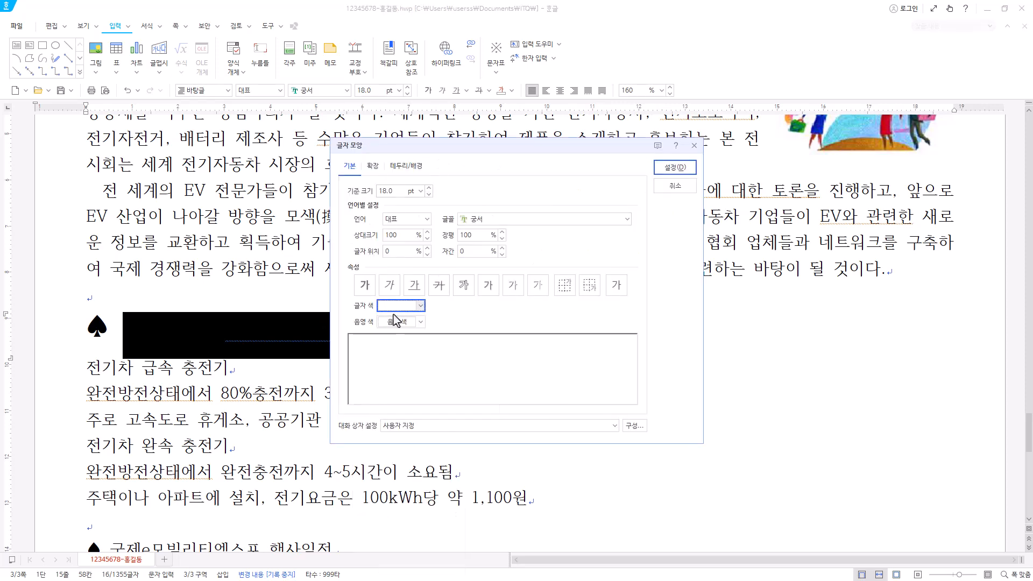
click(398, 322)
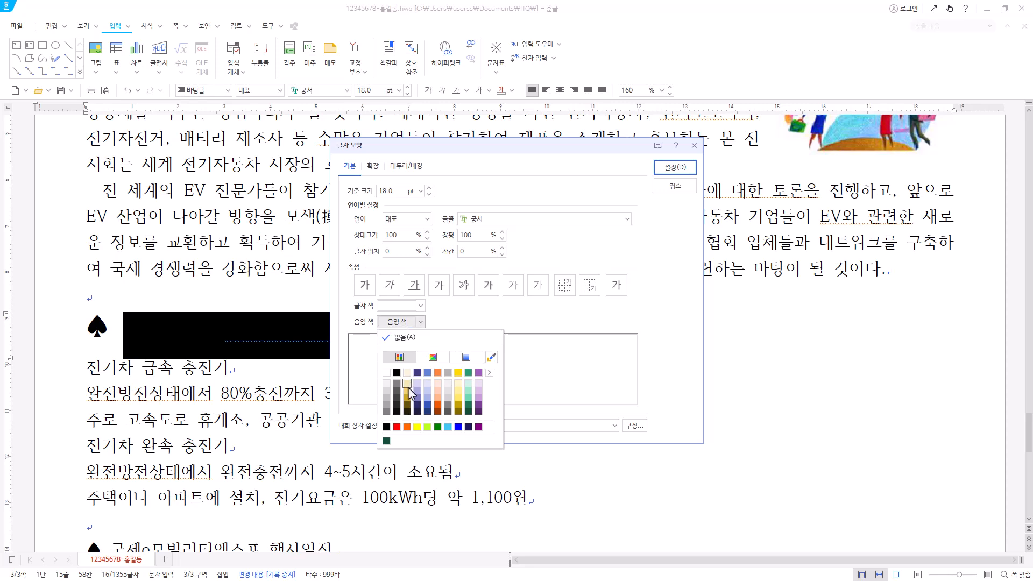
click(396, 427)
click(675, 167)
click(559, 322)
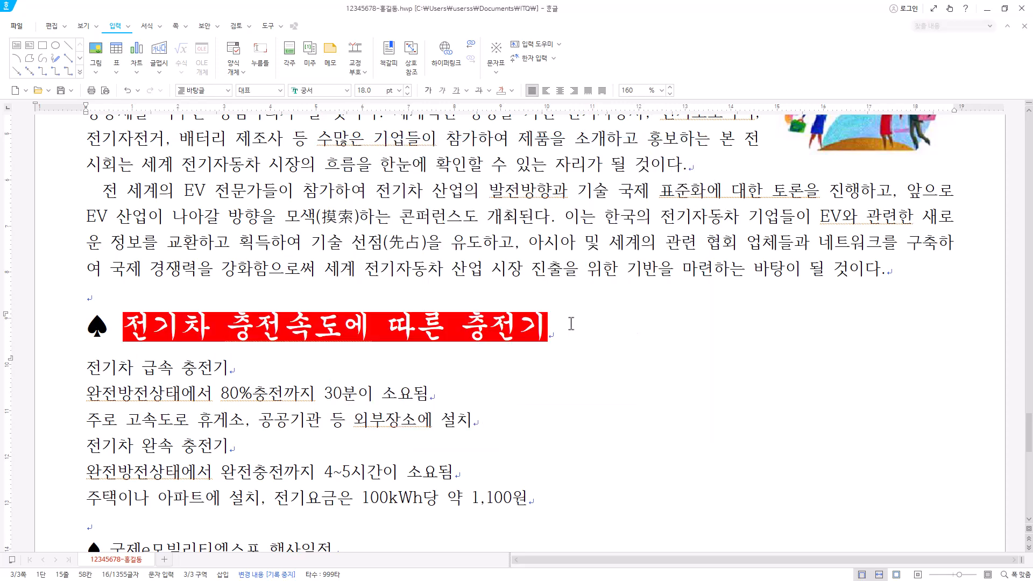
Step: Set the line spacing of the six charger description lines below the red heading to 180%
scroll(546, 313, down, 3)
drag(87, 221, 514, 337)
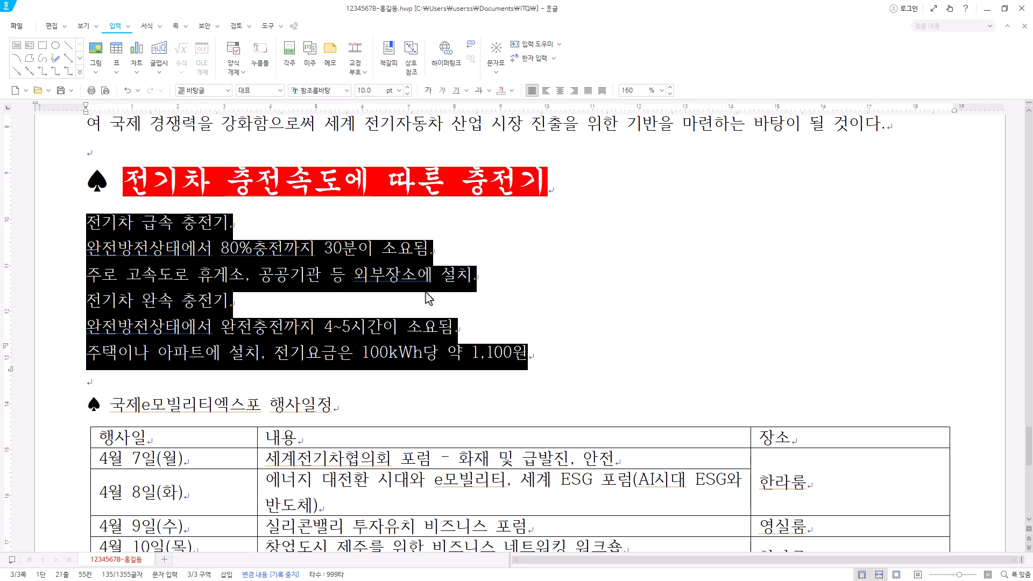
click(662, 90)
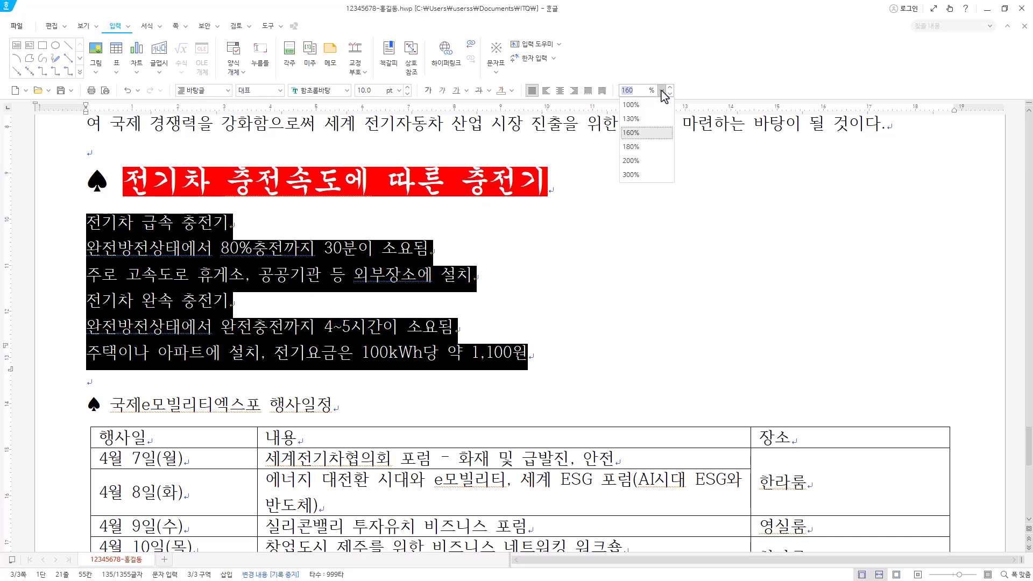
click(646, 147)
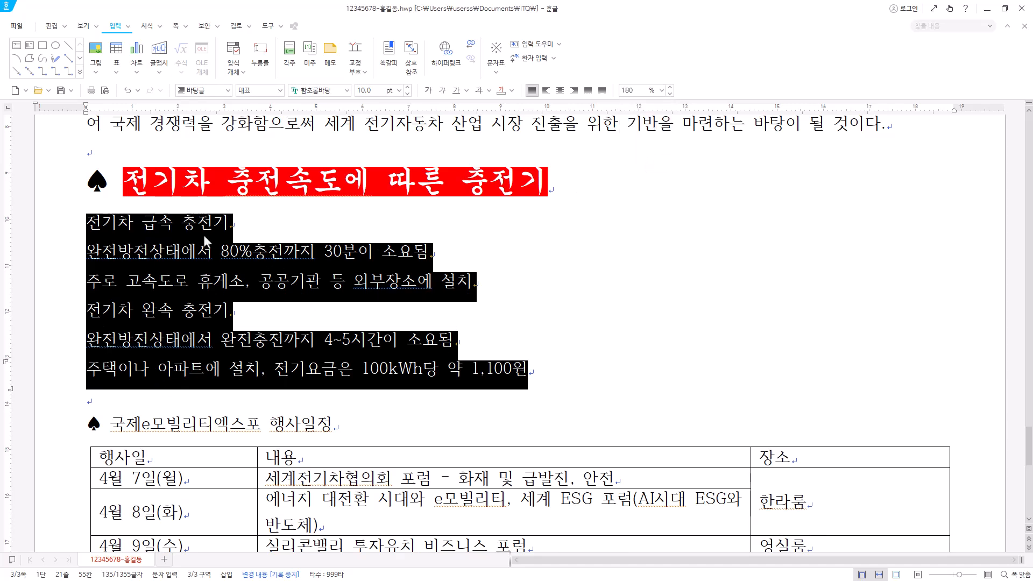
Step: Choose the 1., 가., 1), 가) paragraph numbering for the six selected lines and open its custom definition (사용자 정의)
right_click(184, 277)
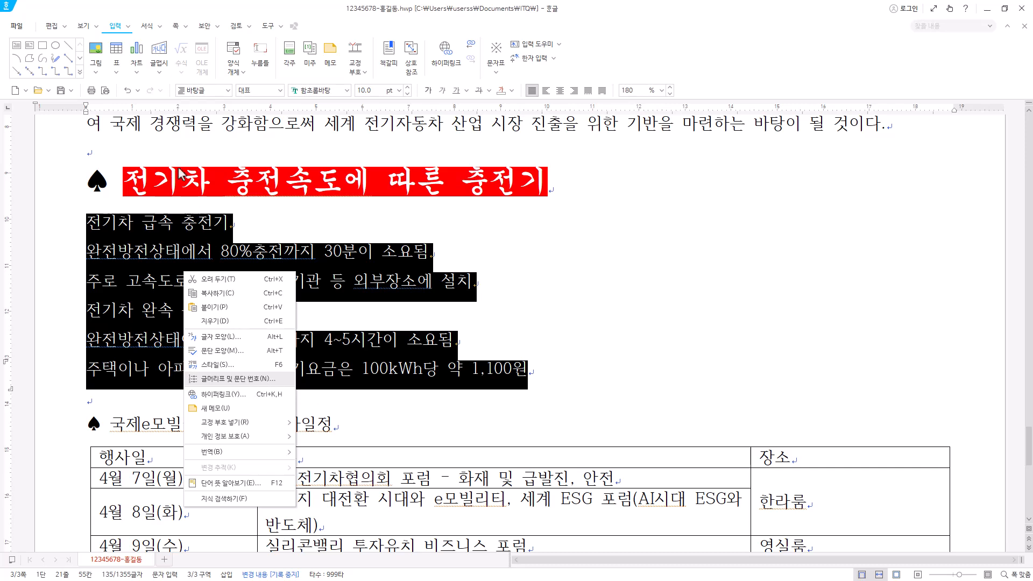
click(147, 26)
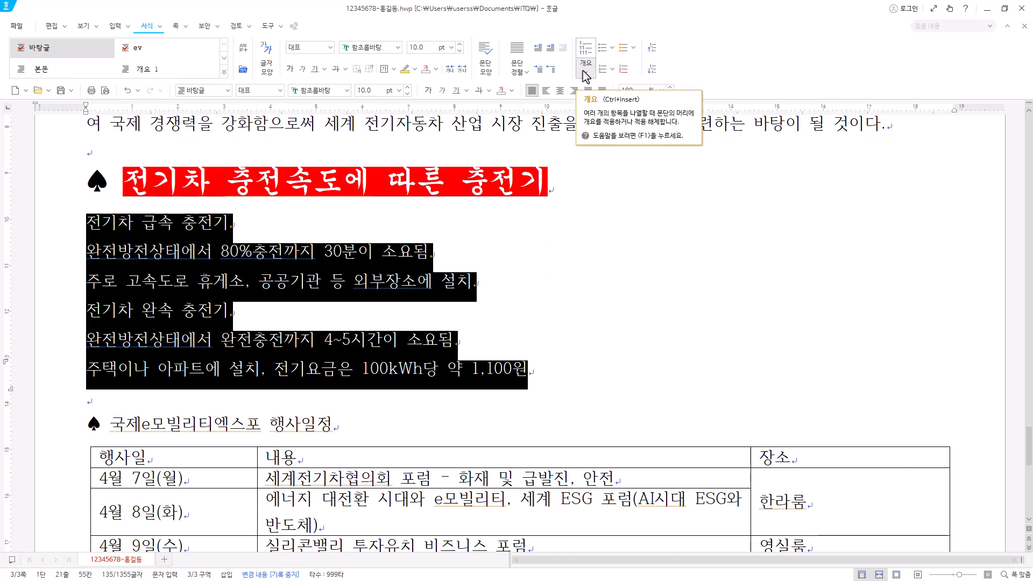
right_click(329, 263)
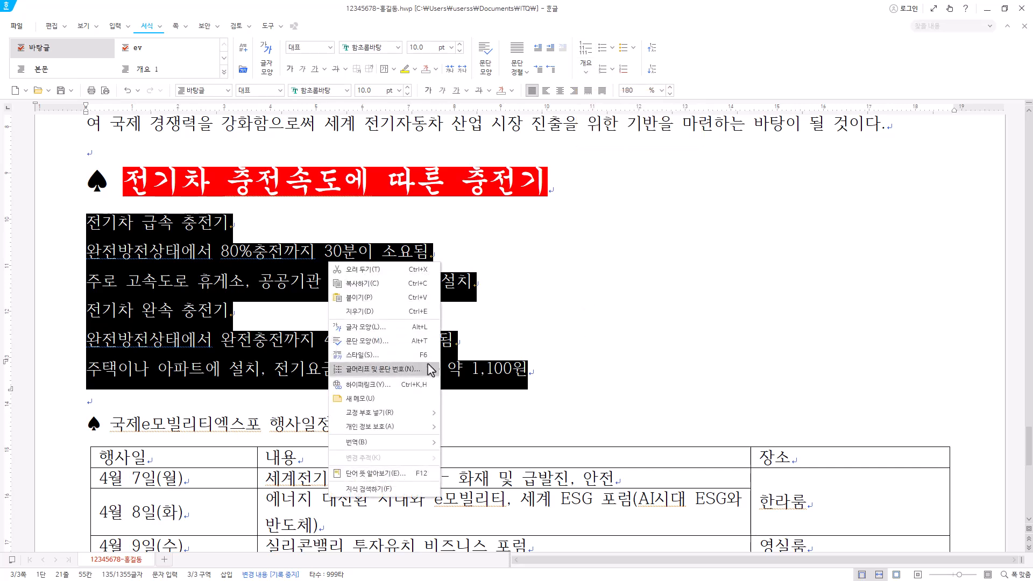
click(423, 370)
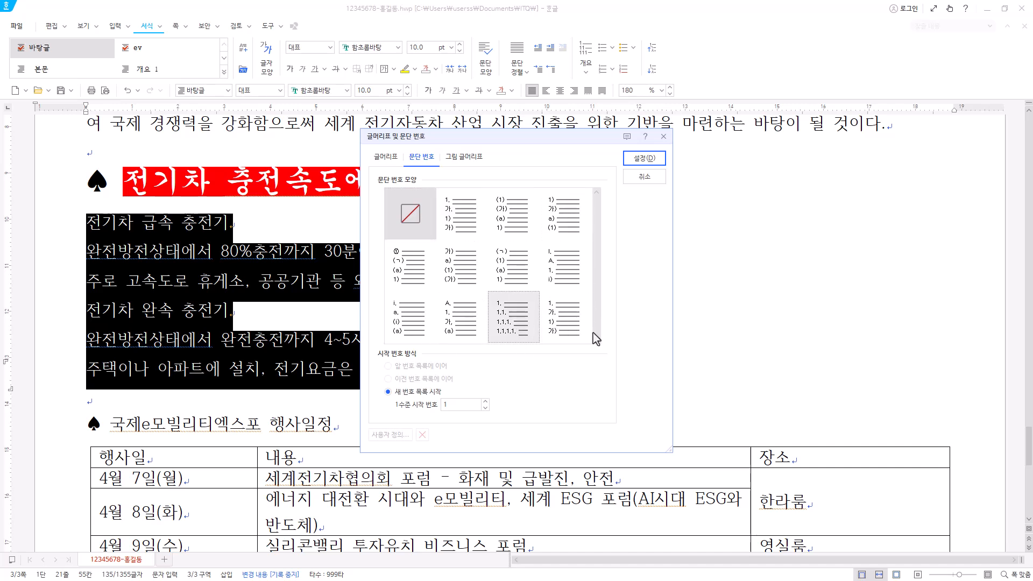
click(575, 329)
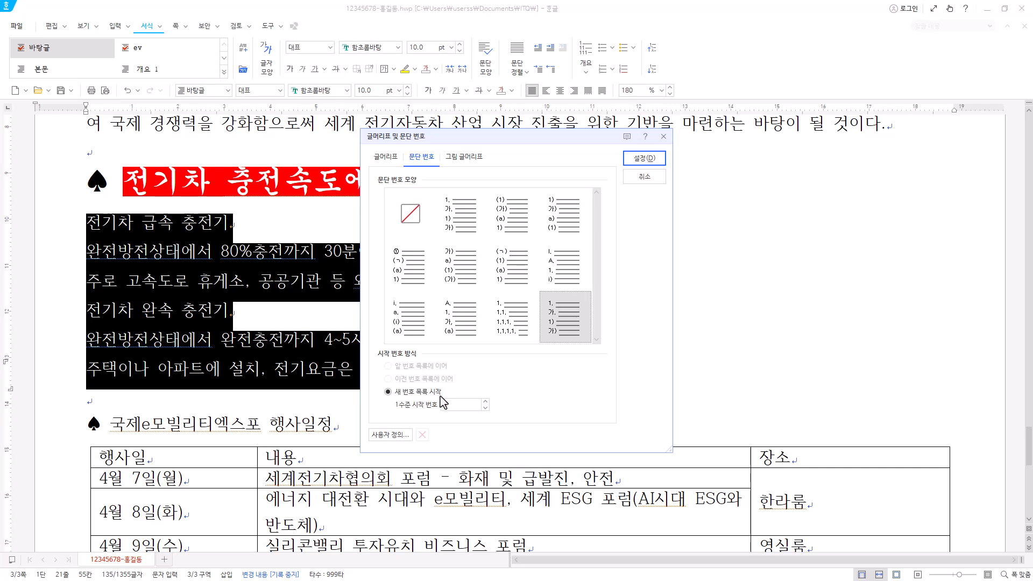
click(394, 439)
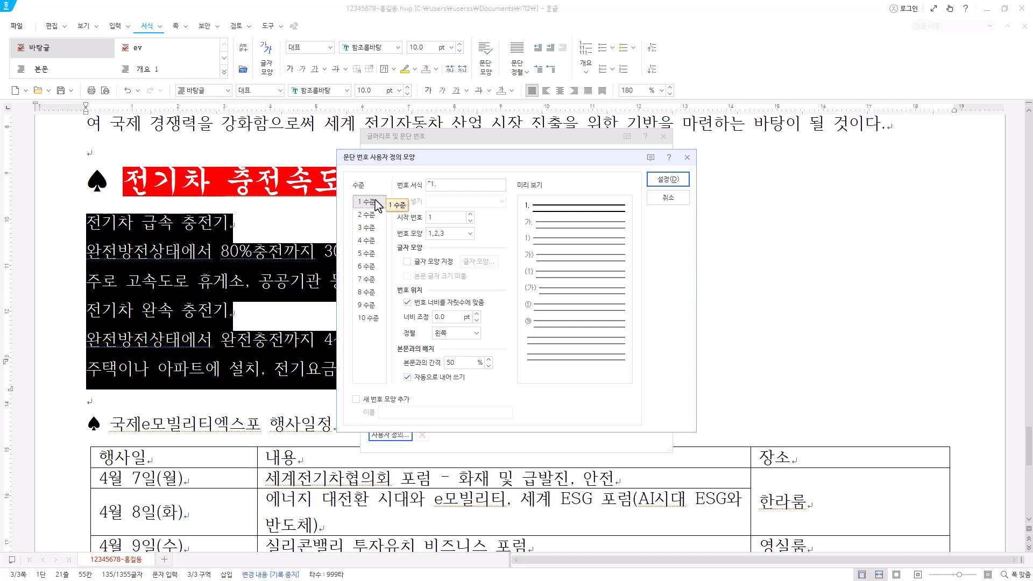
Step: Define numbering level 1 with the number shape 가,나,다, a width adjustment of 20 pt and 오른쪽 alignment
click(471, 233)
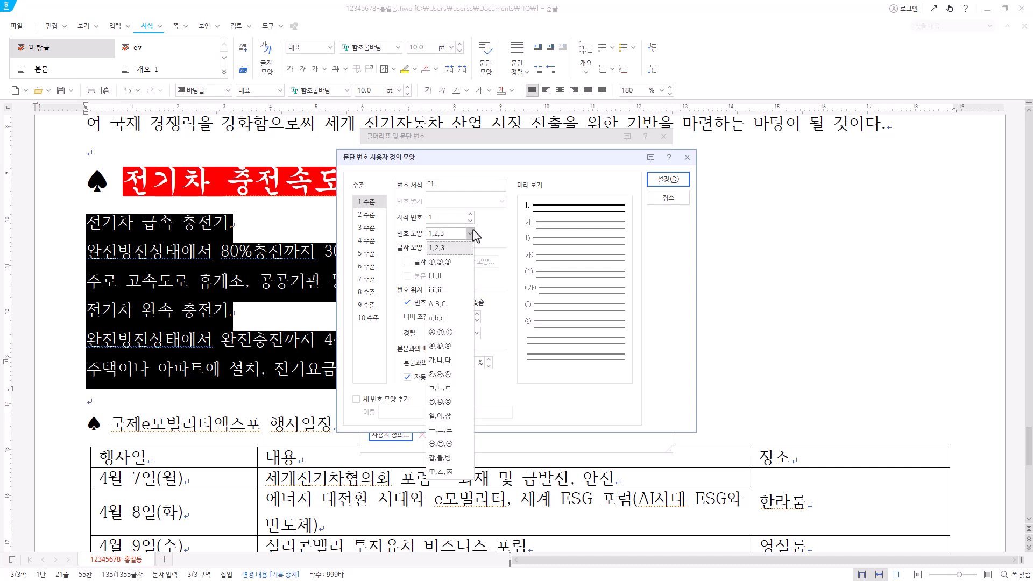
click(449, 360)
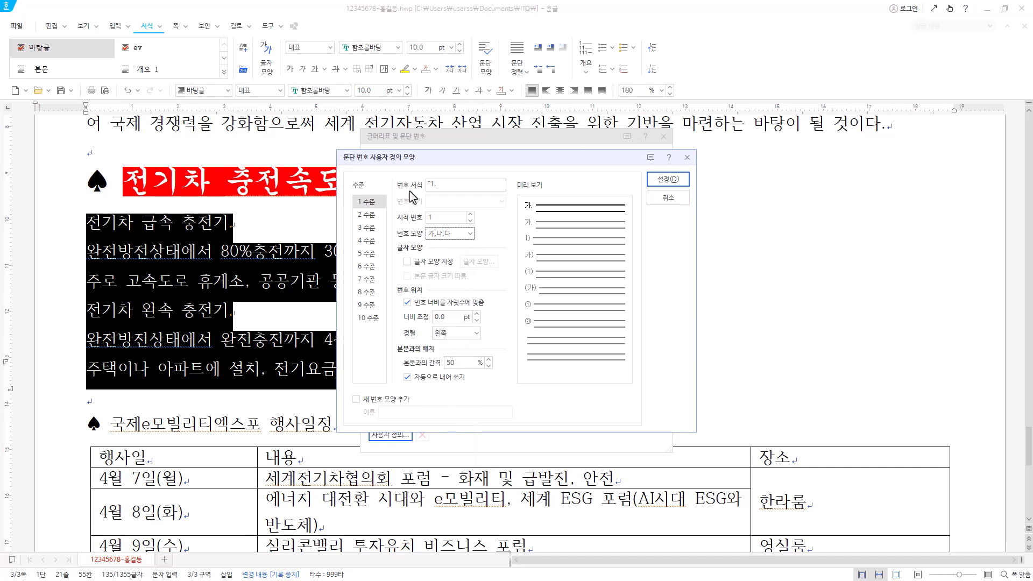
click(434, 187)
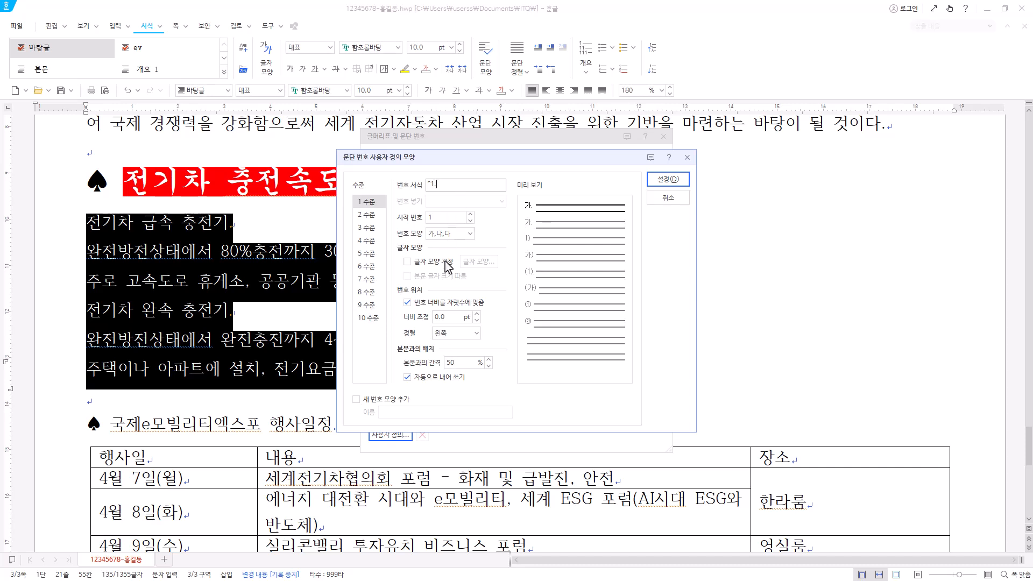
click(454, 318)
text(20)
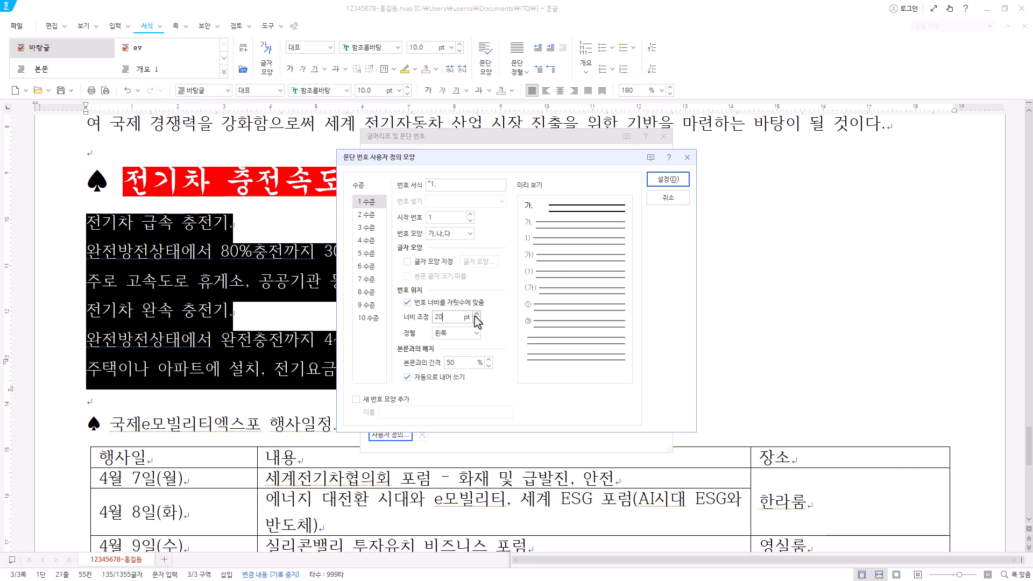
click(452, 333)
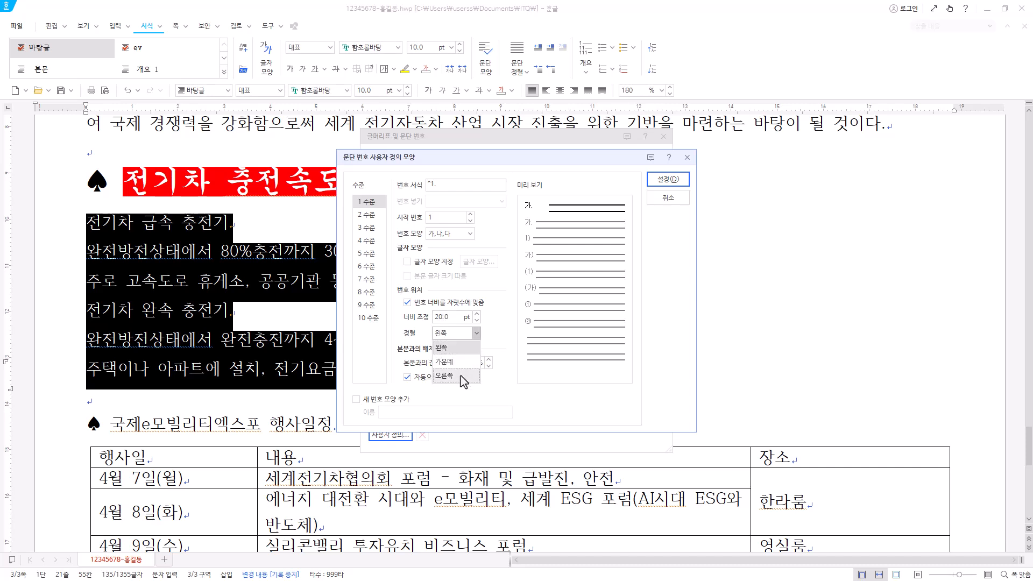
click(463, 380)
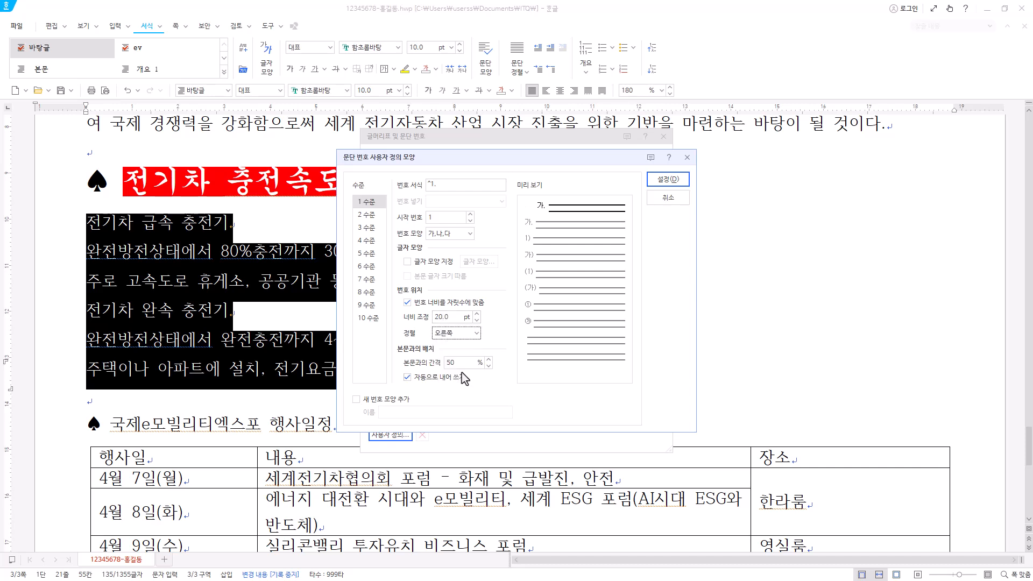
Step: Define numbering level 2 with format ^2, number shape ㉠,㉡,㉢, 30 pt width and 오른쪽 alignment, and apply the numbering to the selected lines
click(373, 215)
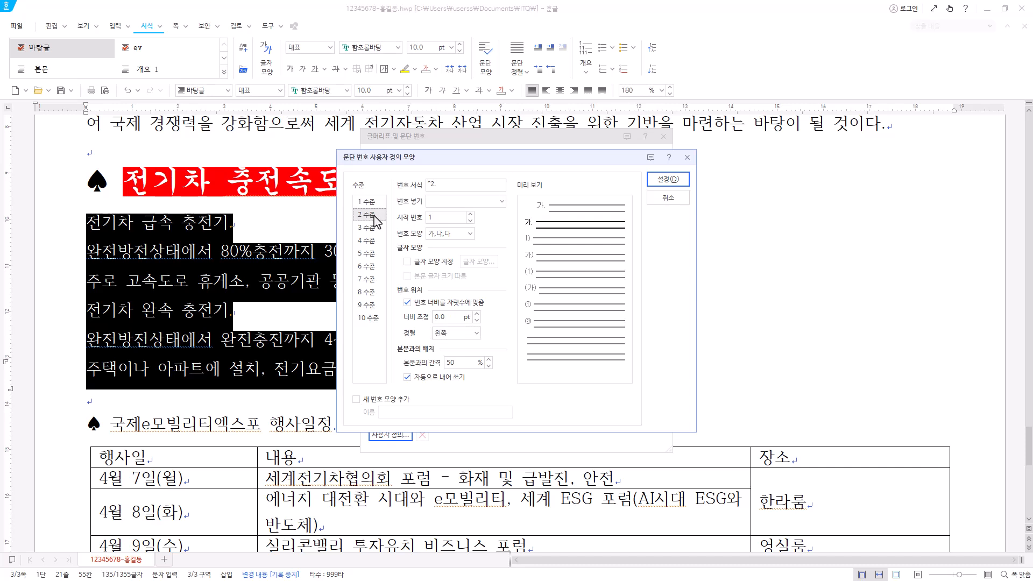
click(471, 233)
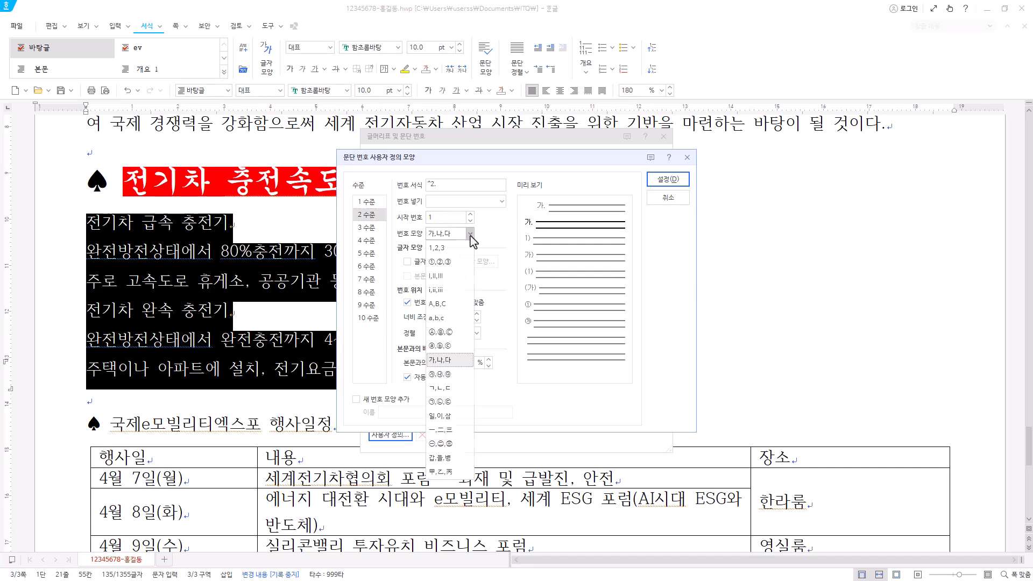
click(439, 402)
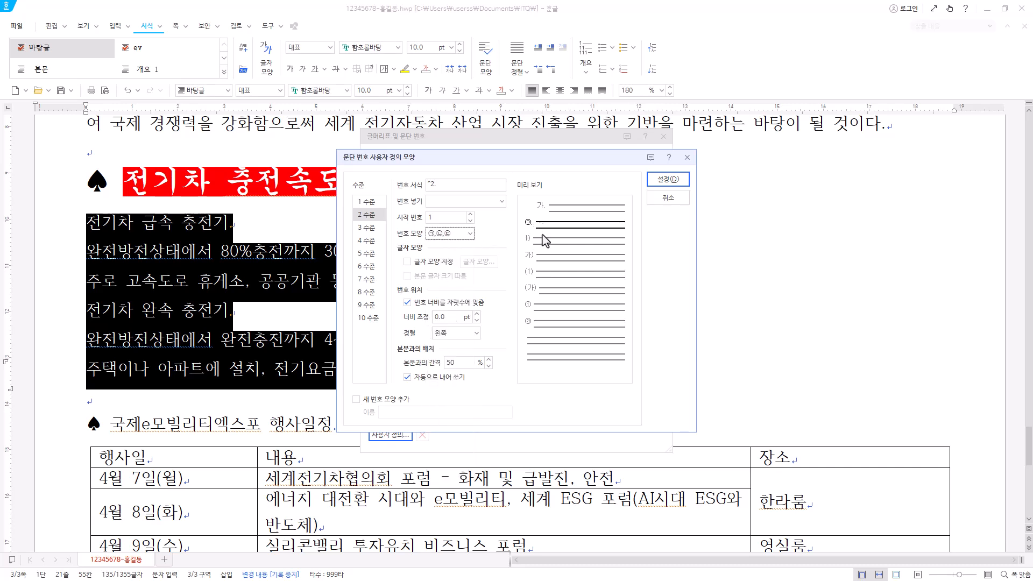
click(441, 186)
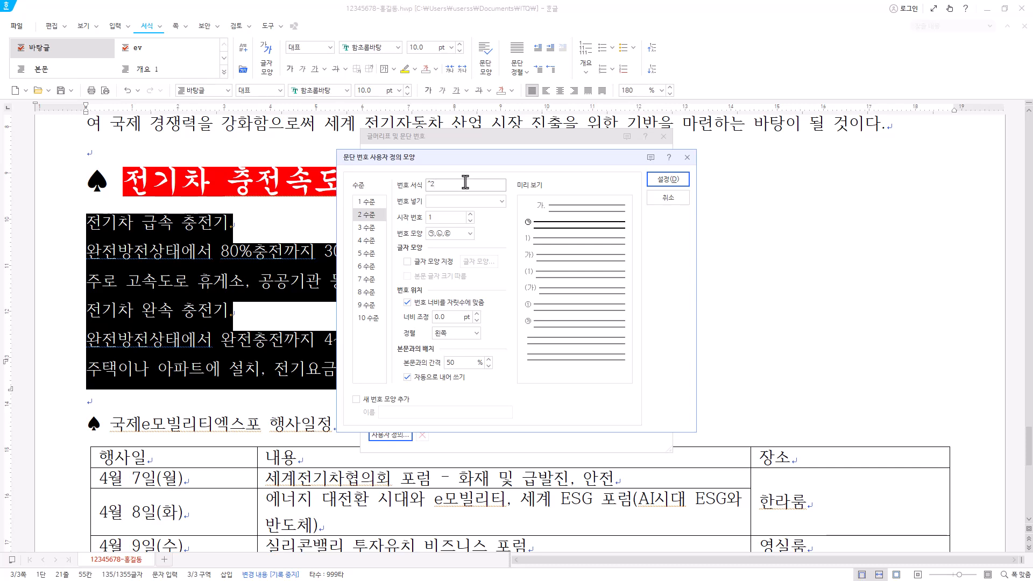
click(444, 316)
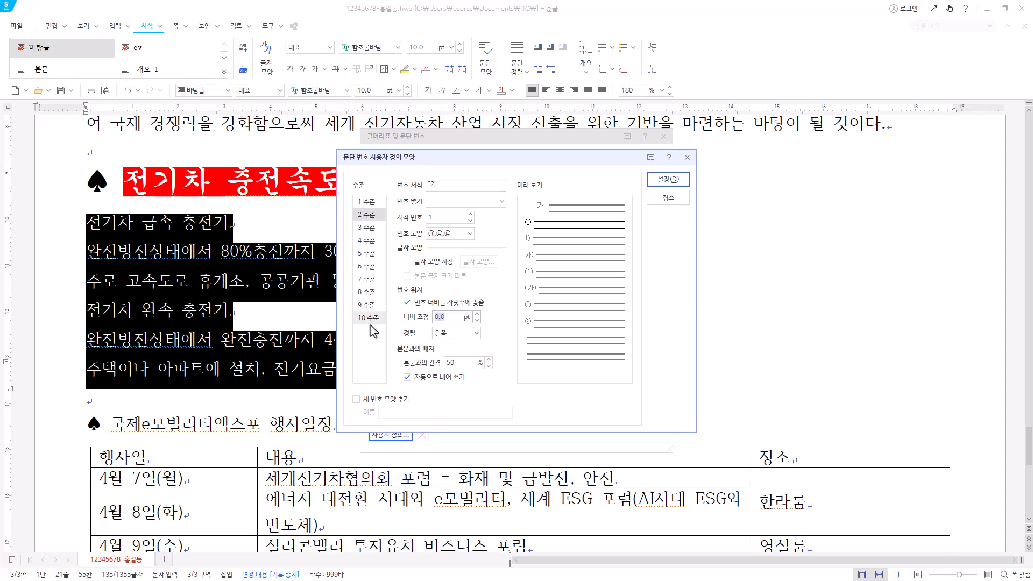
text(30)
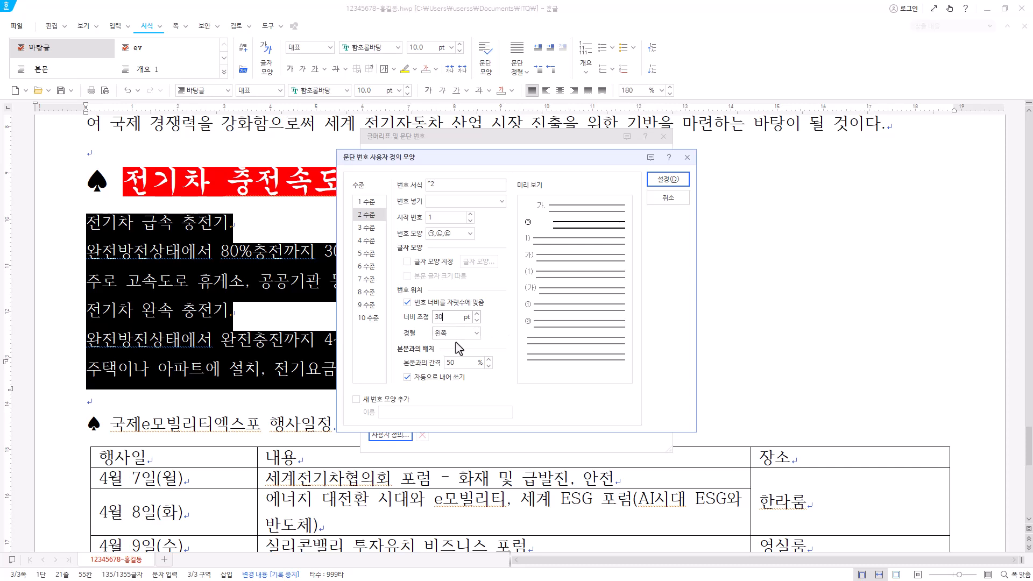
click(458, 333)
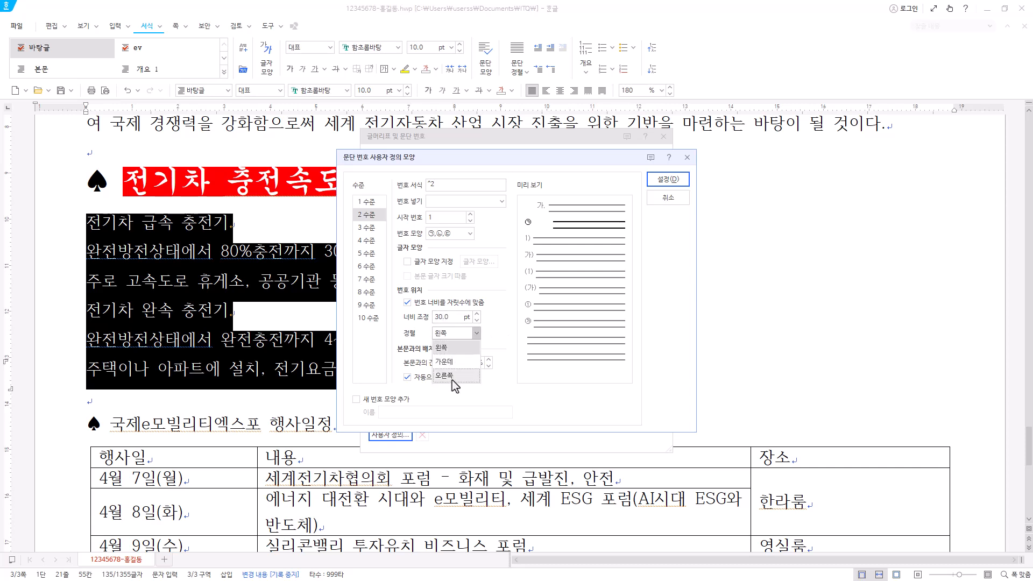
click(452, 379)
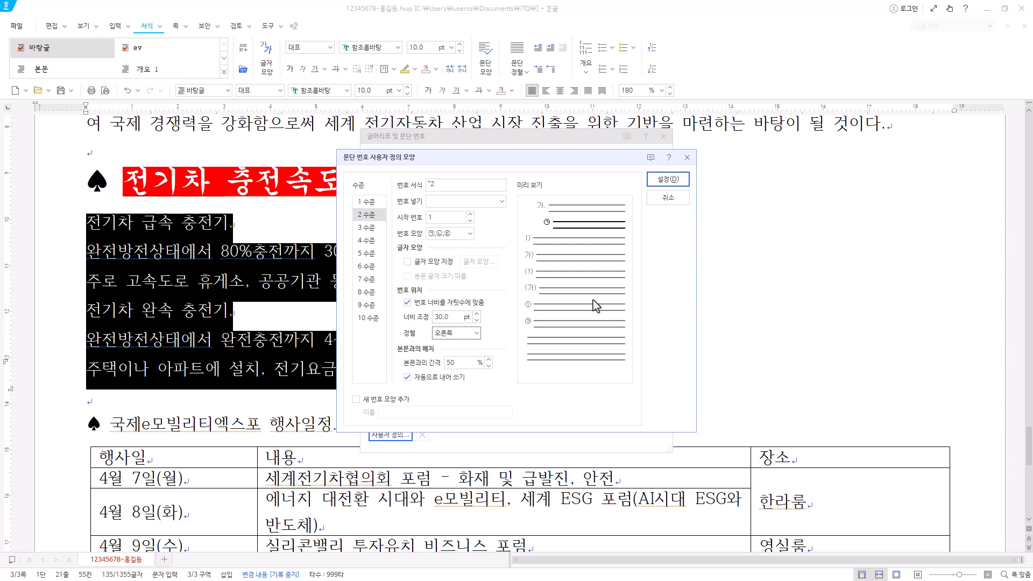
click(675, 183)
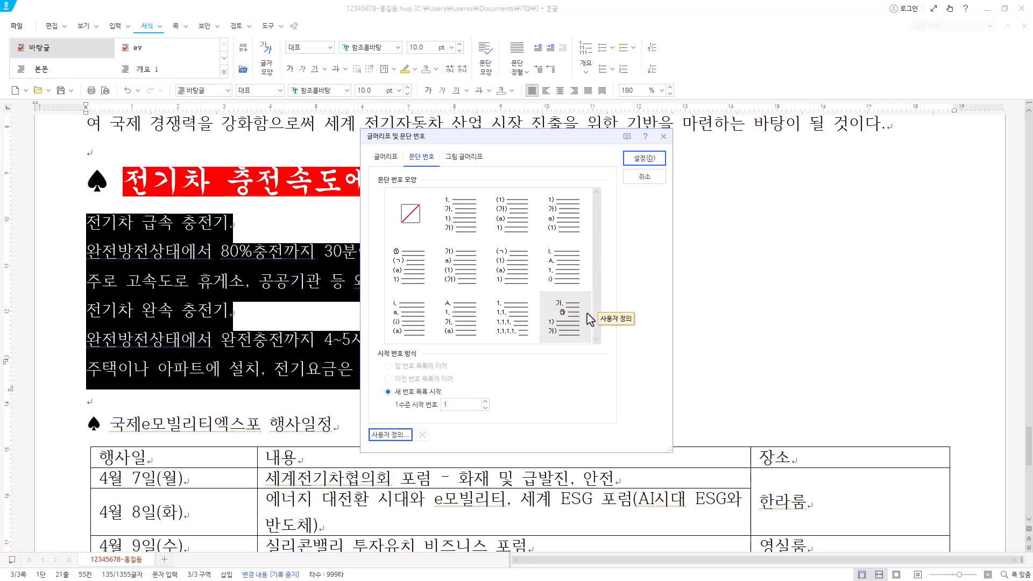
click(658, 165)
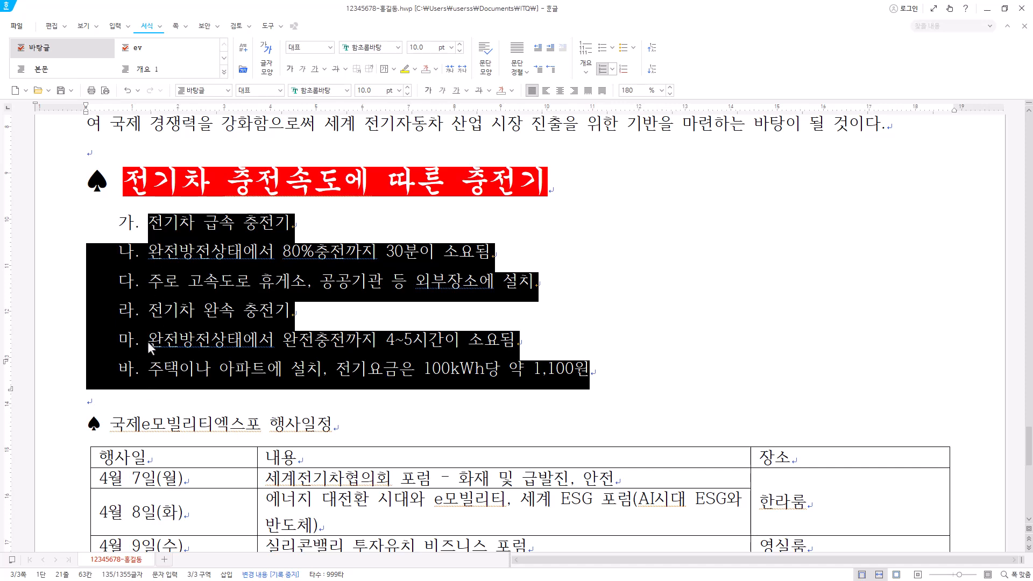
Step: Demote the two description lines under 전기차 급속 충전기 and the two under 전기차 완속 충전기 to numbering level 2
click(203, 228)
drag(142, 259, 555, 289)
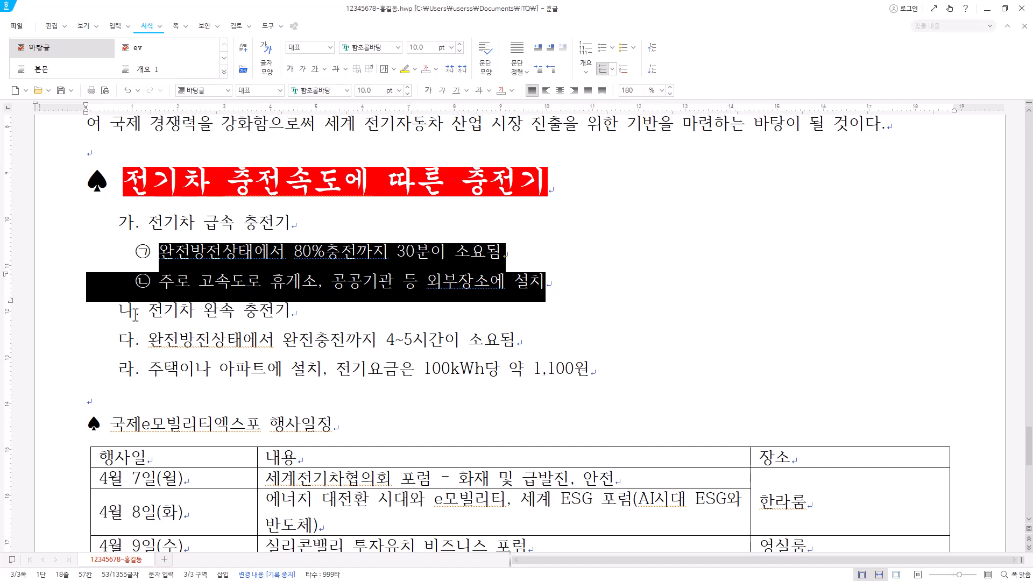
drag(150, 339, 756, 367)
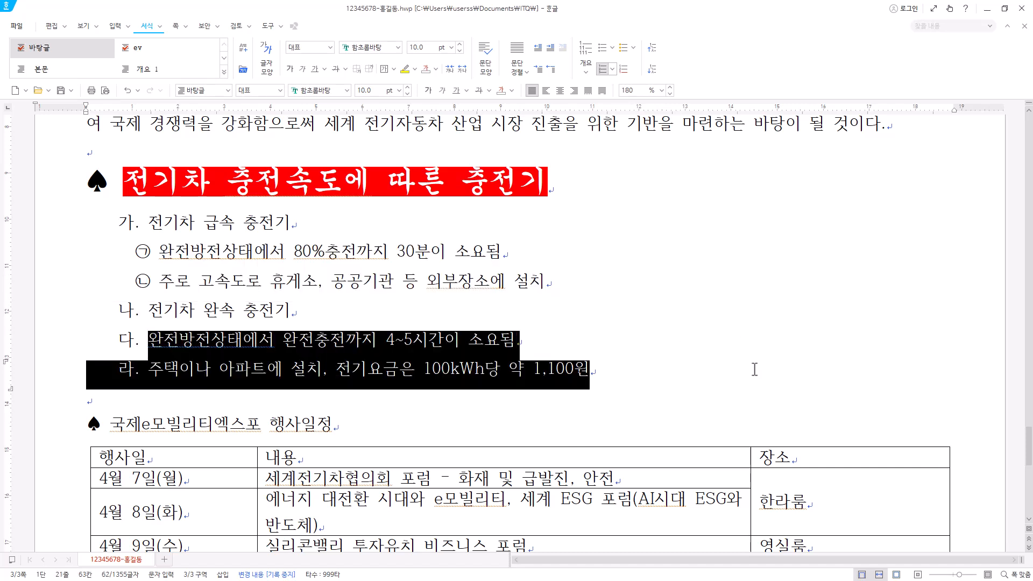
click(656, 68)
scroll(619, 260, down, 3)
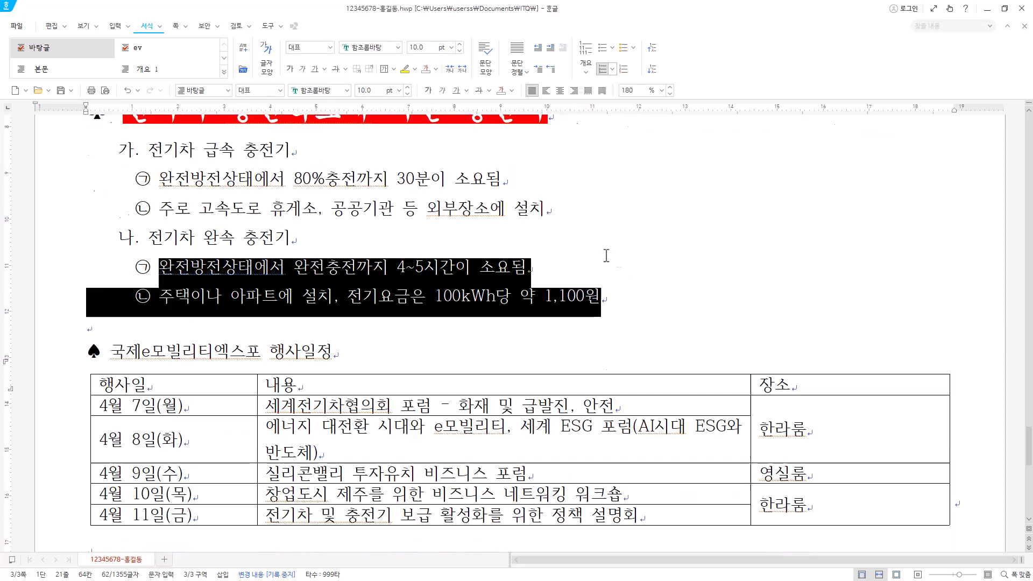
drag(130, 140, 235, 152)
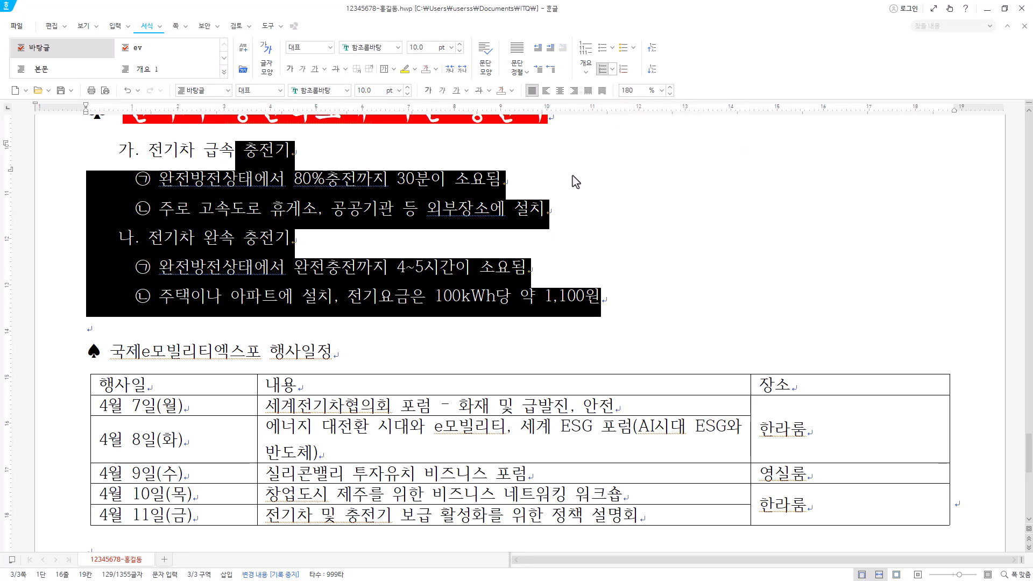
Step: Set the heading ♠ 국제e모빌리티엑스포 행사일정 above the table to the 궁서 font at 18 pt
scroll(324, 342, down, 3)
drag(338, 277, 89, 274)
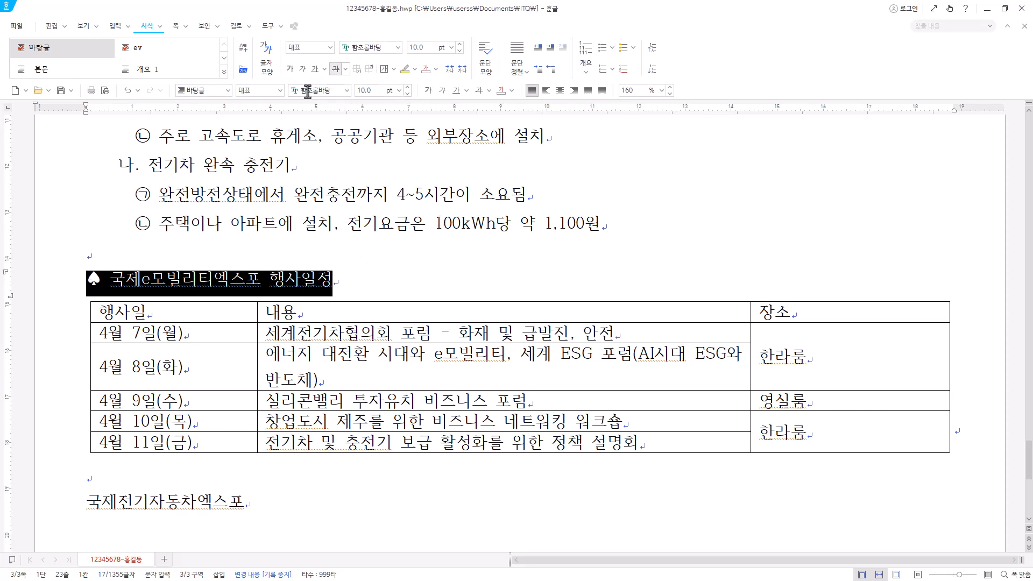
click(327, 91)
text(ㄱㅜㅇㅅㅓ)
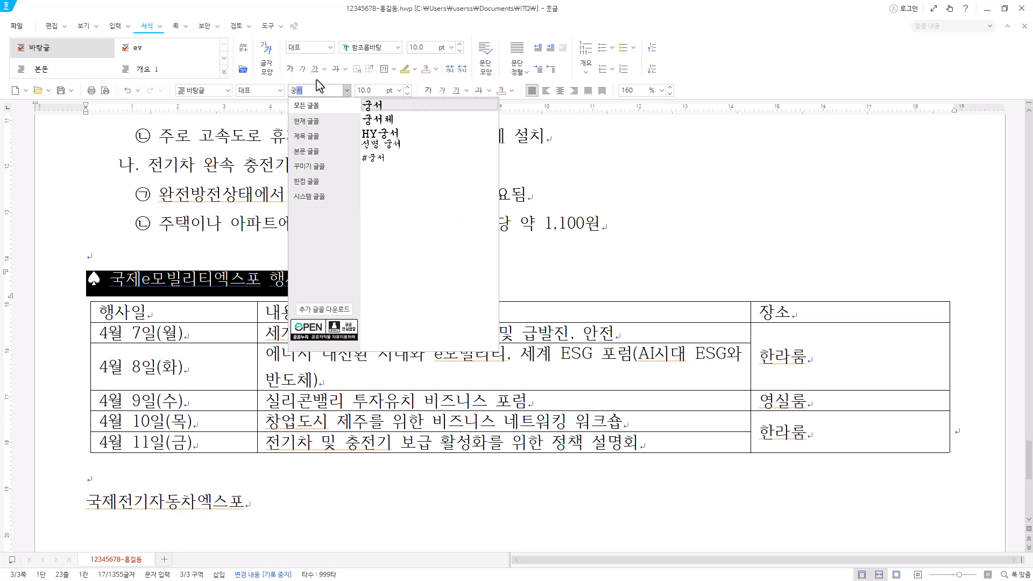
key(Return)
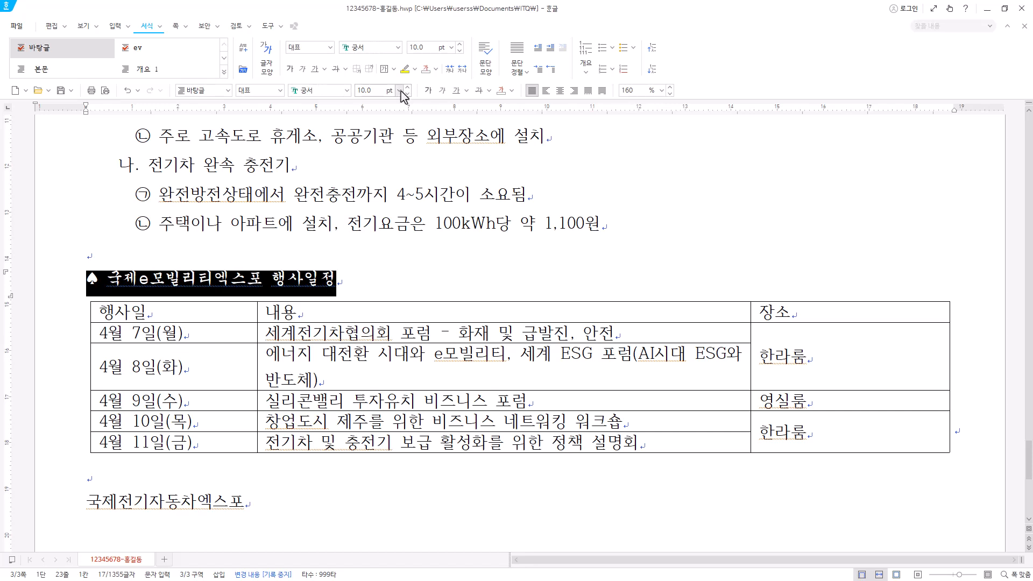
click(400, 91)
click(364, 262)
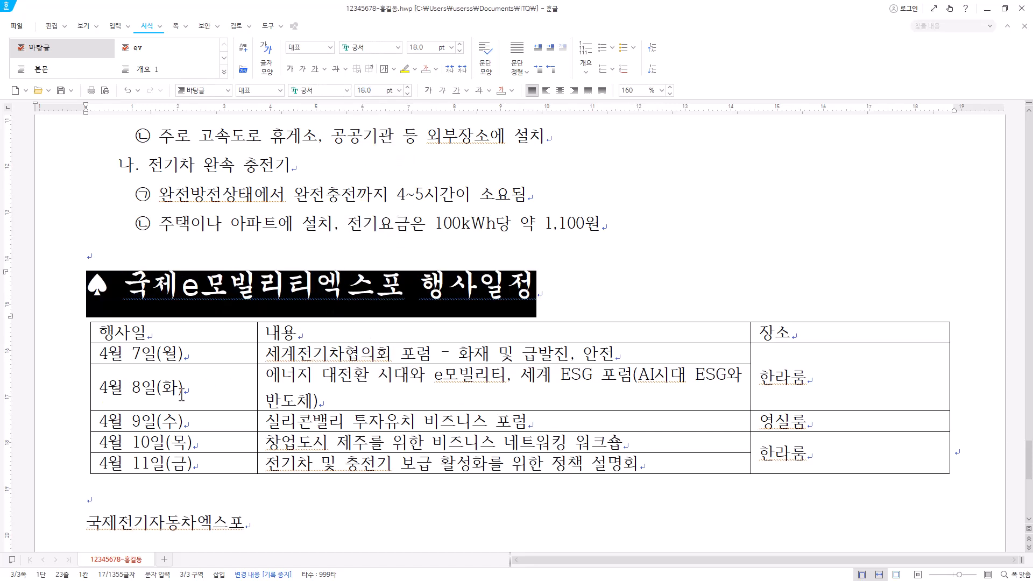
Step: Italicize the heading text 국제e모빌리티엑스포 행사일정, leaving out the ♠ symbol
click(181, 302)
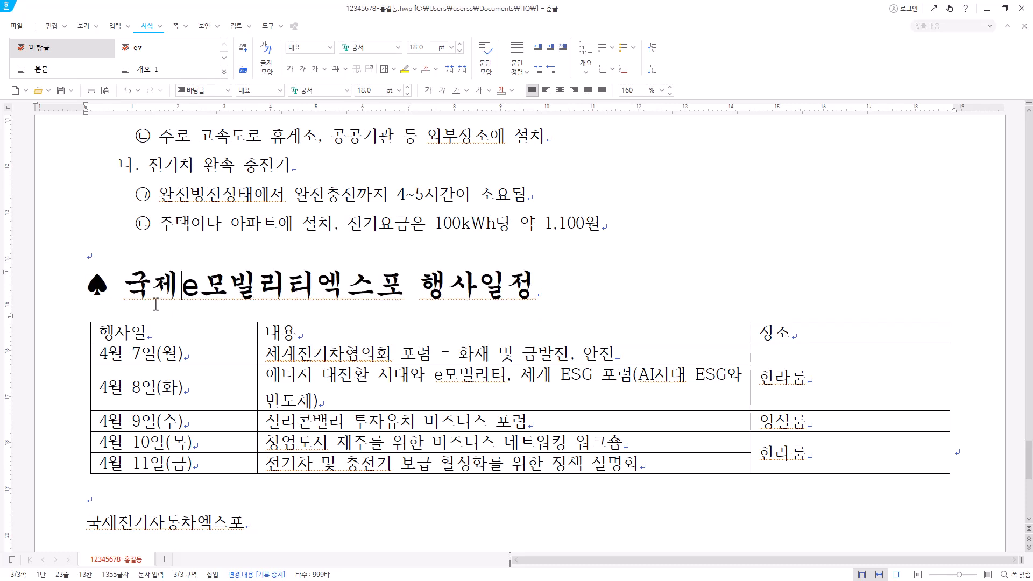
drag(124, 287, 544, 285)
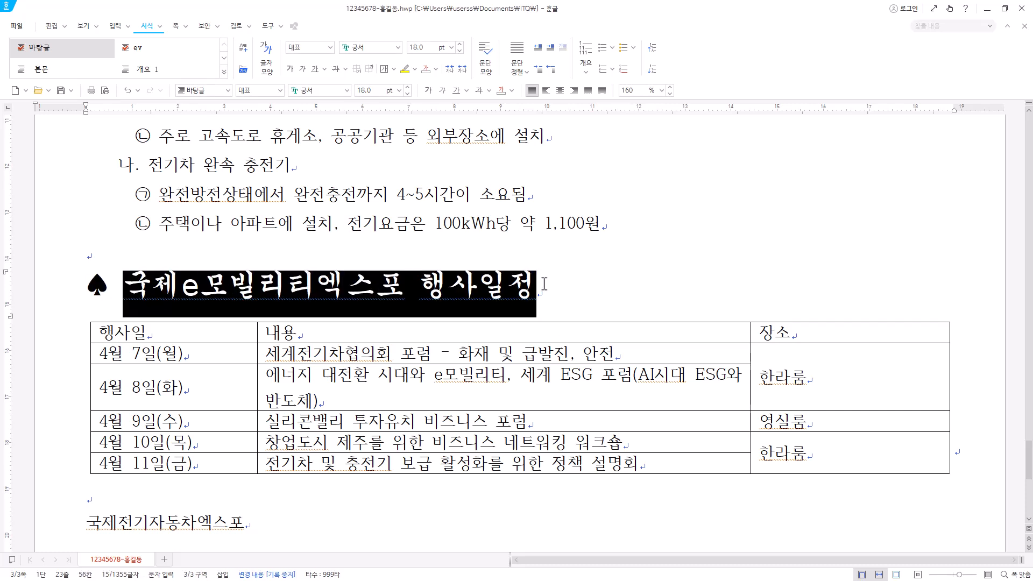
click(443, 91)
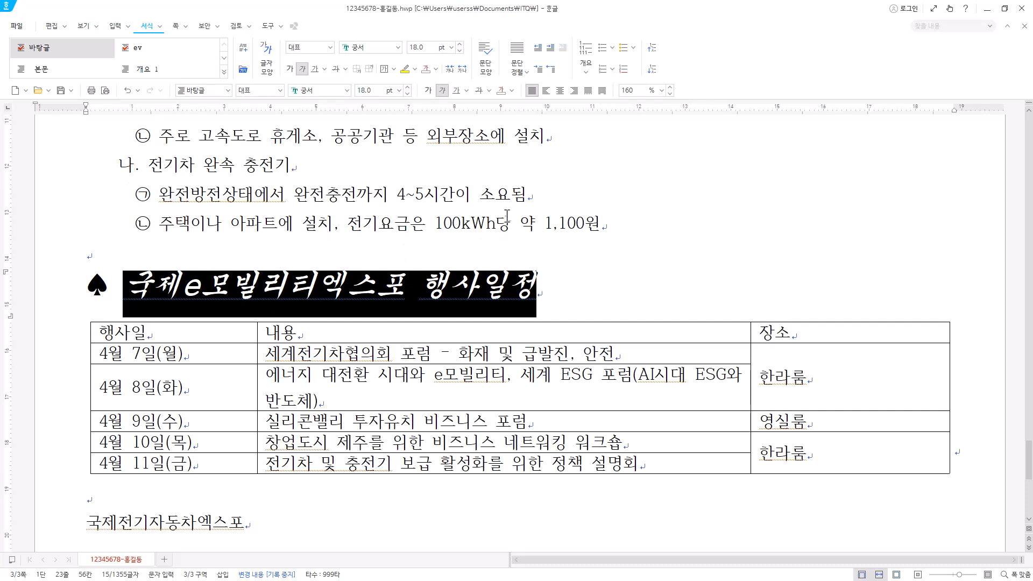
click(298, 240)
Step: Add the ˇ-shaped emphasis mark (강조점) above the characters 국제e모빌리티 in the table heading
drag(127, 291, 311, 286)
right_click(309, 286)
click(387, 350)
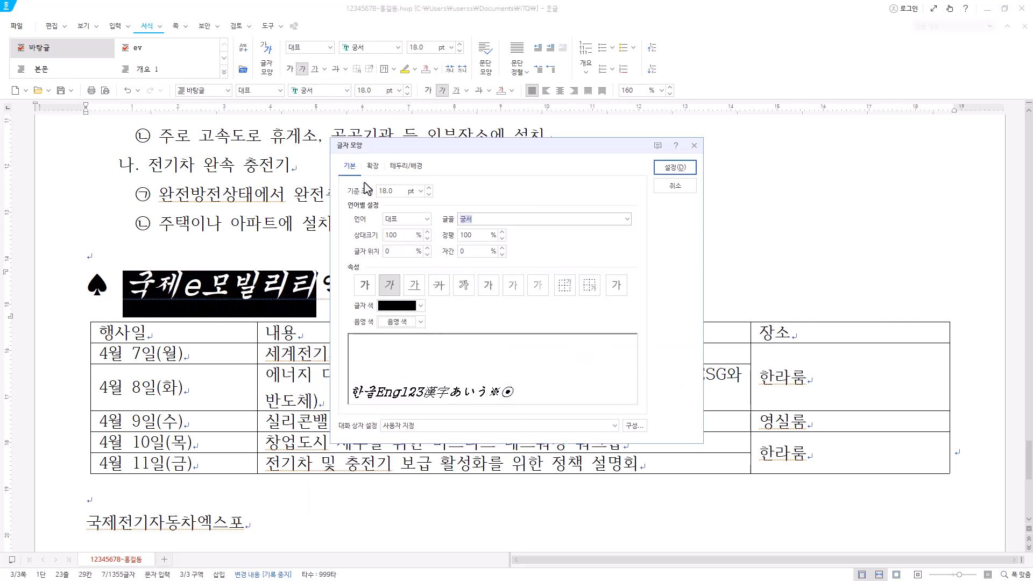
click(373, 166)
click(419, 339)
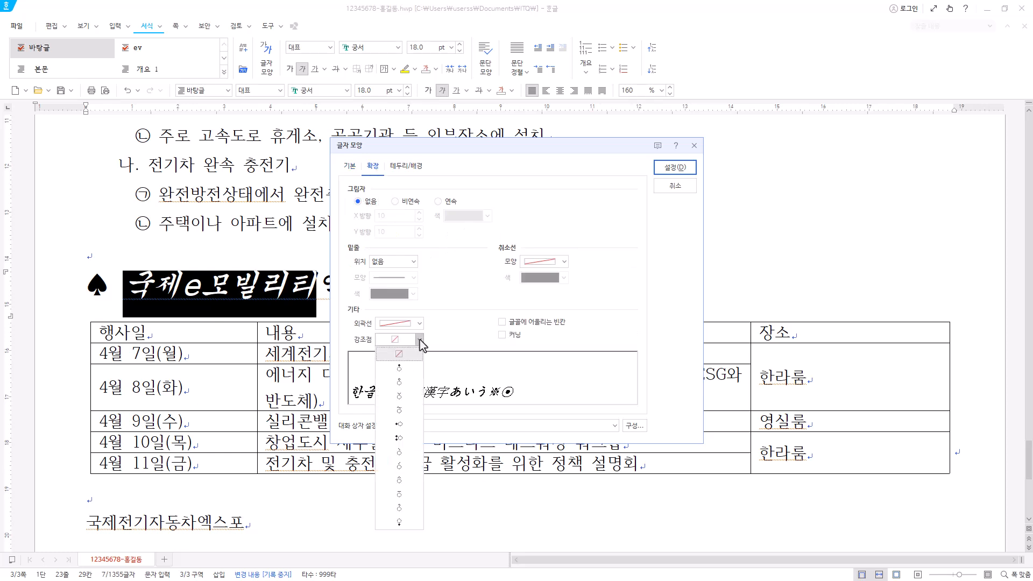
click(399, 396)
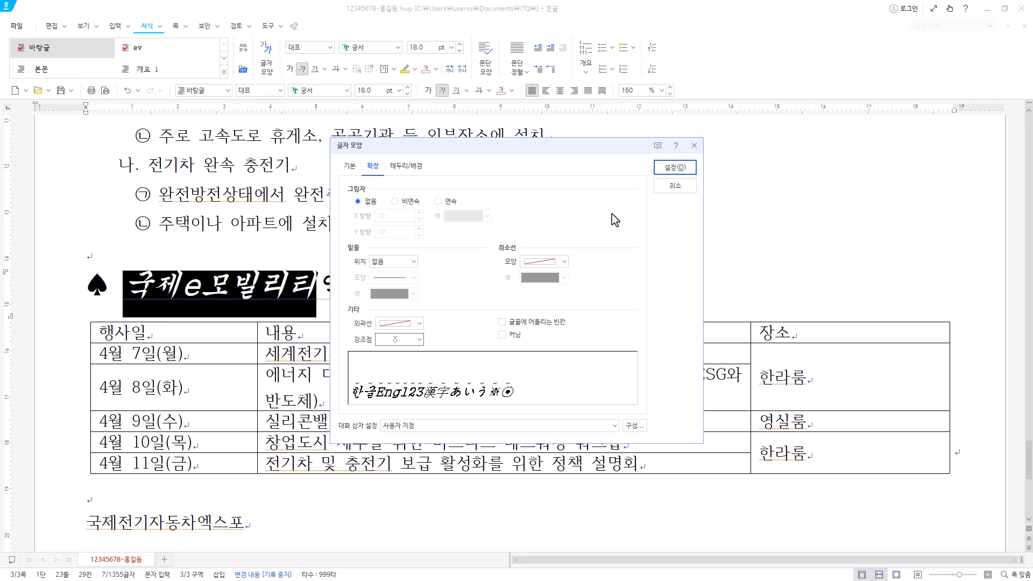
click(675, 167)
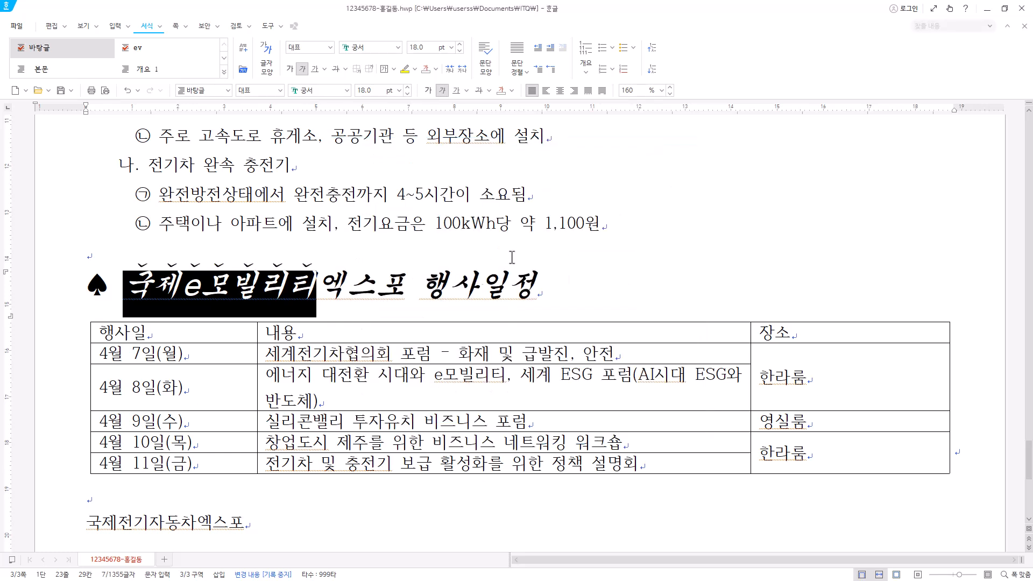
Step: Add the same ˇ-shaped emphasis mark (강조점) above 행사일정 in the table heading
click(433, 282)
drag(433, 282, 533, 287)
right_click(523, 293)
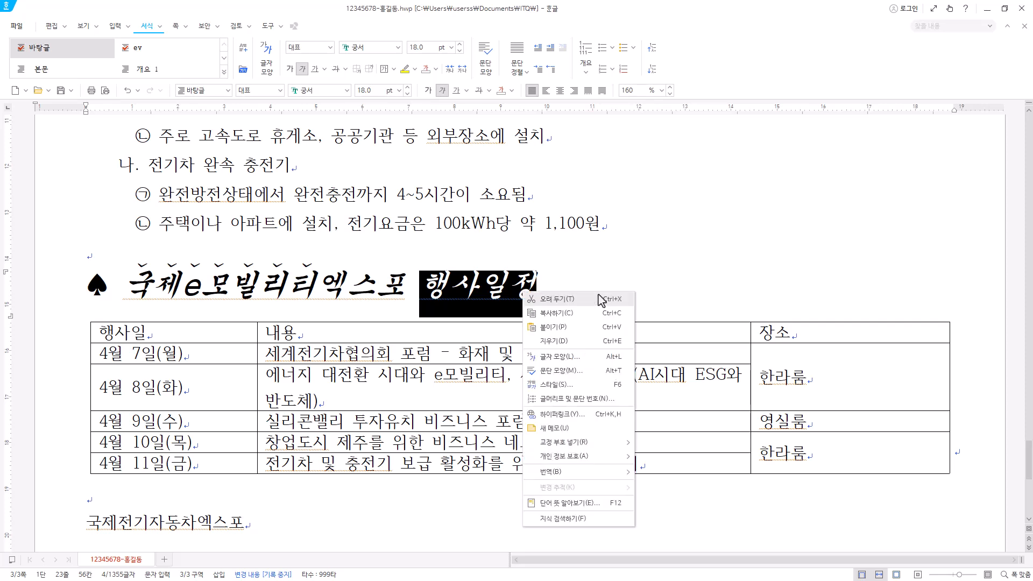
click(592, 357)
click(420, 340)
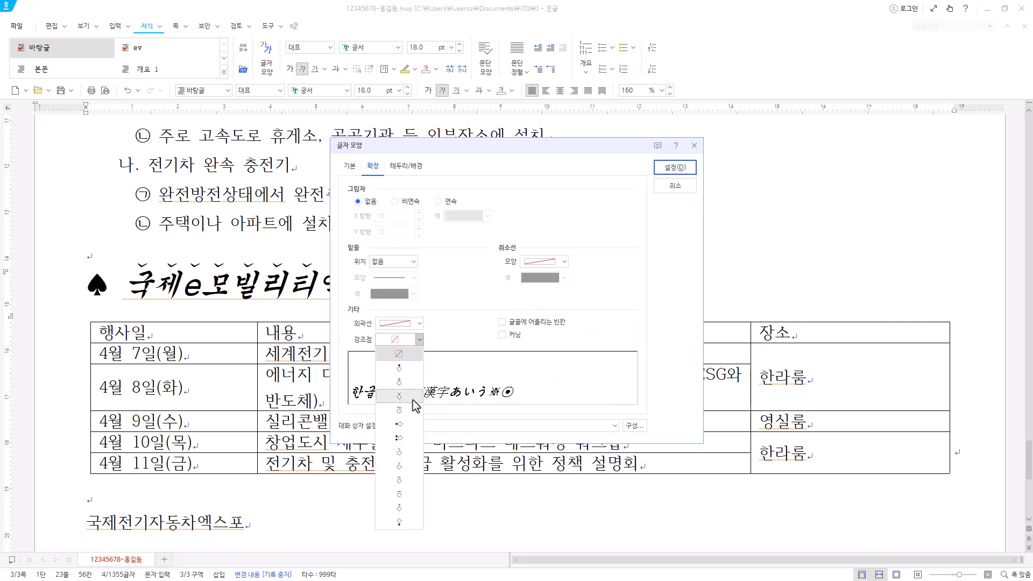
click(415, 406)
click(675, 171)
click(538, 301)
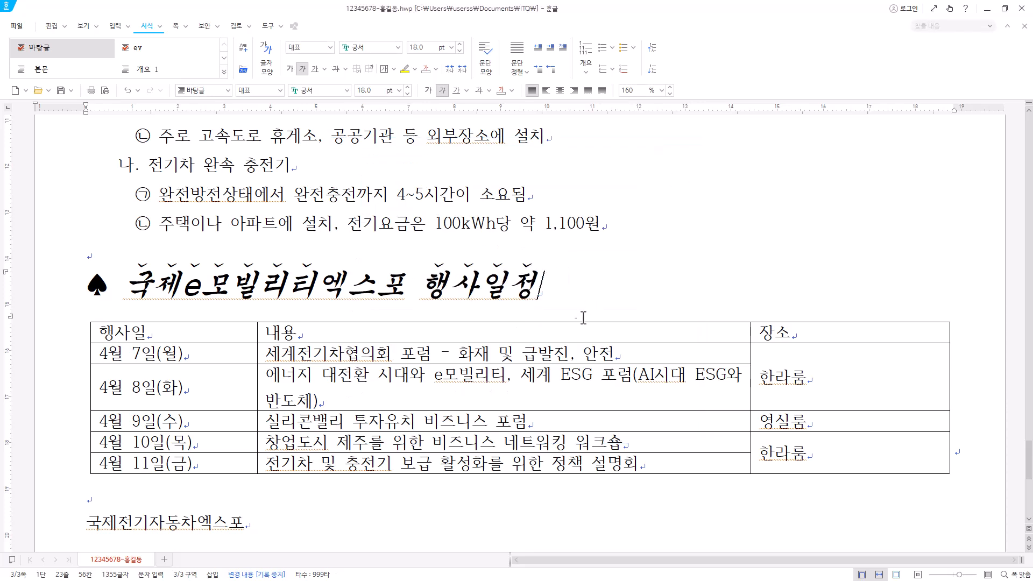
Step: Set all cells of the event schedule table to the 굴림 font and center their text
click(203, 336)
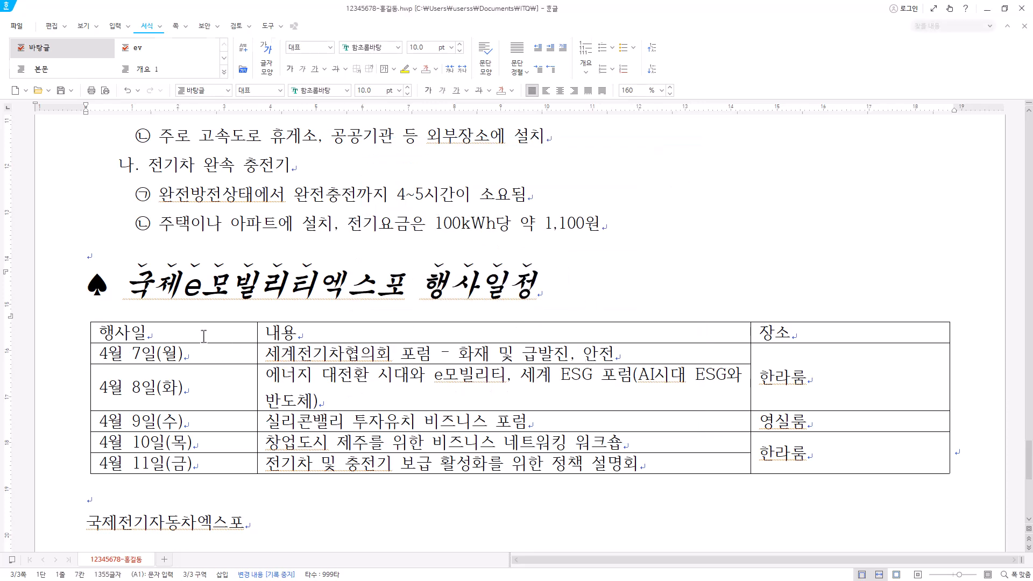
drag(205, 334, 804, 458)
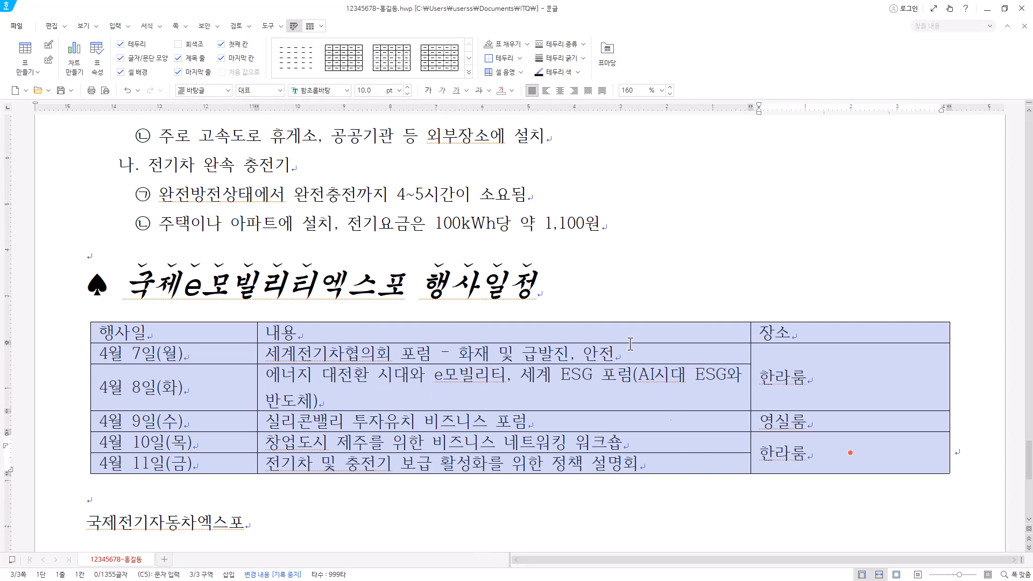
click(319, 91)
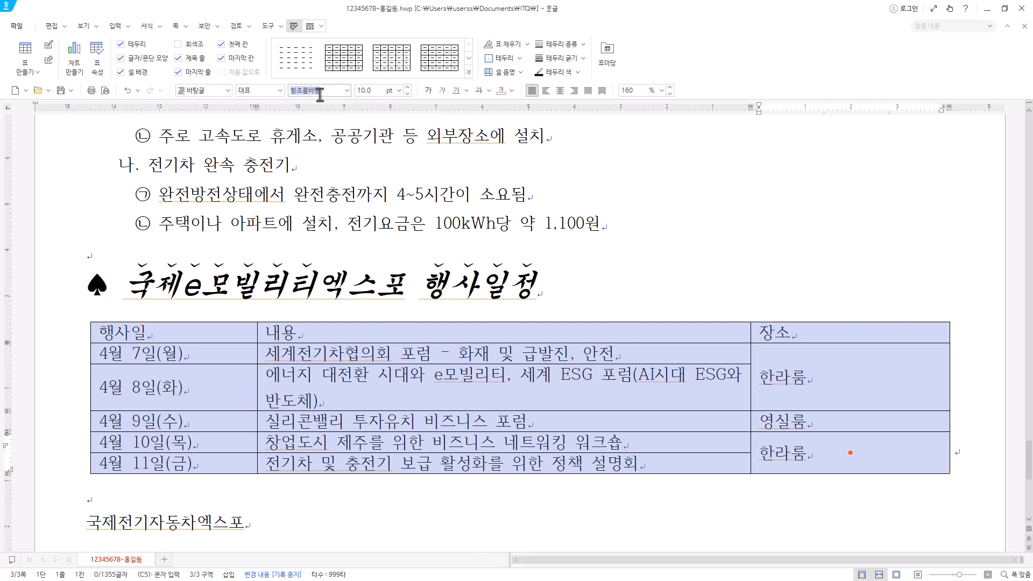
text(굴림)
key(Return)
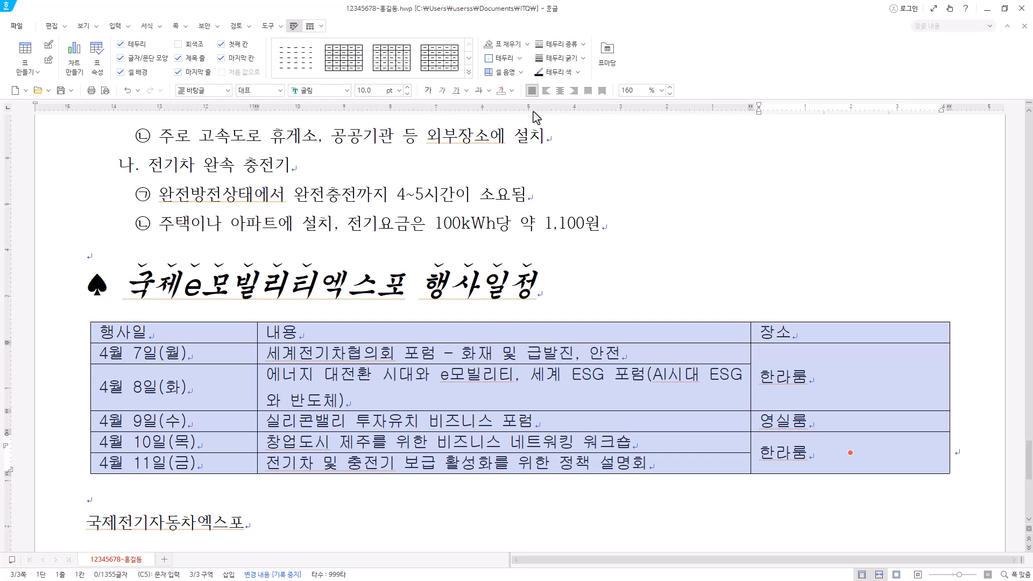
click(560, 91)
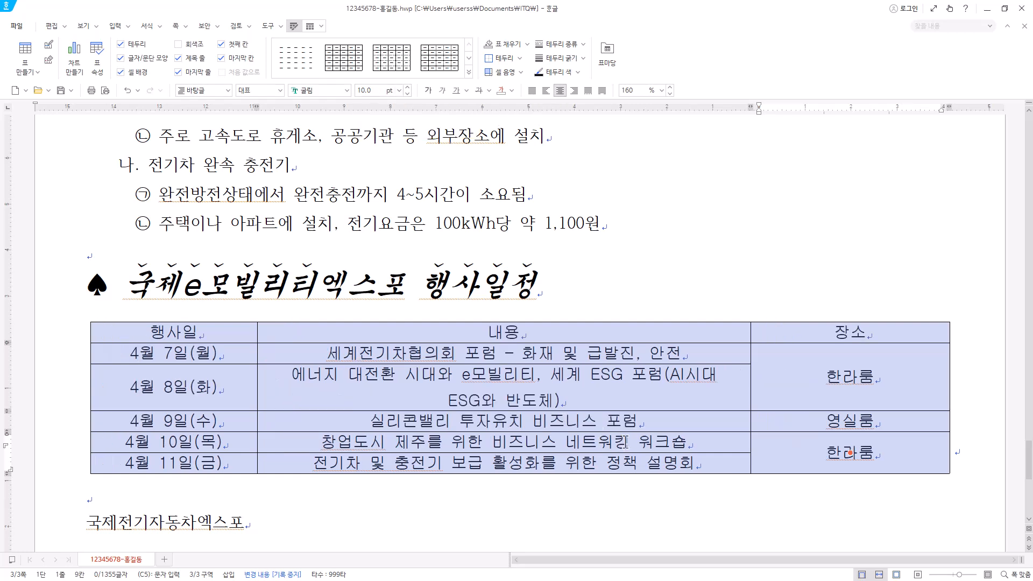
click(519, 389)
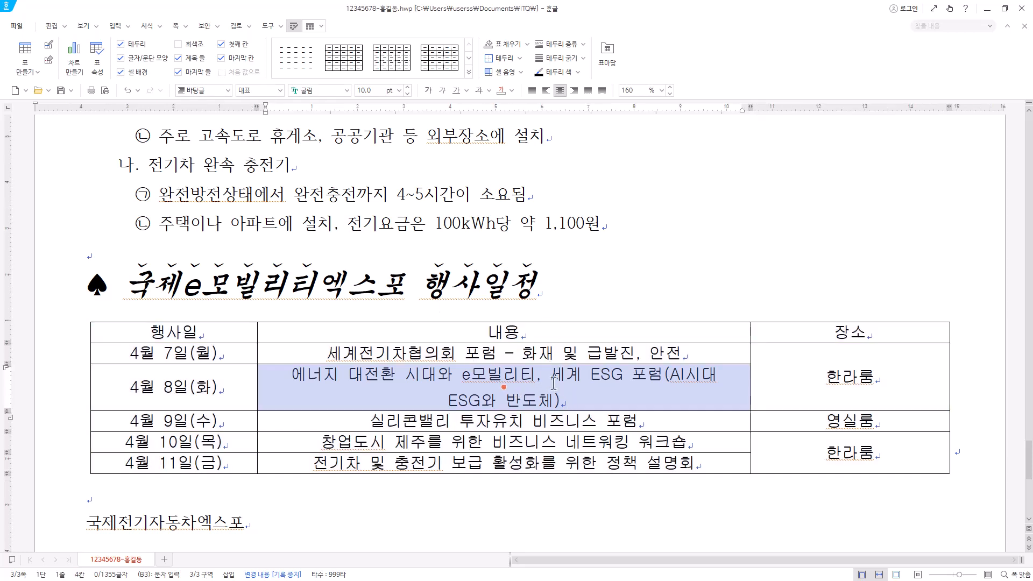
key(Escape)
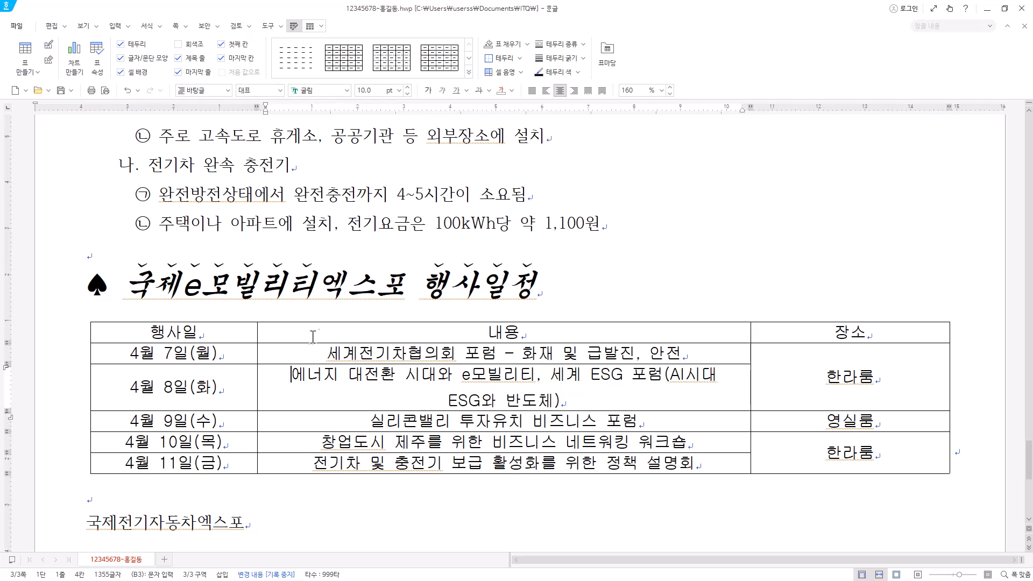
Step: Narrow the 행사일 column and widen the 내용 column so the long 4월 8일 entry fits on one line
drag(257, 351, 224, 351)
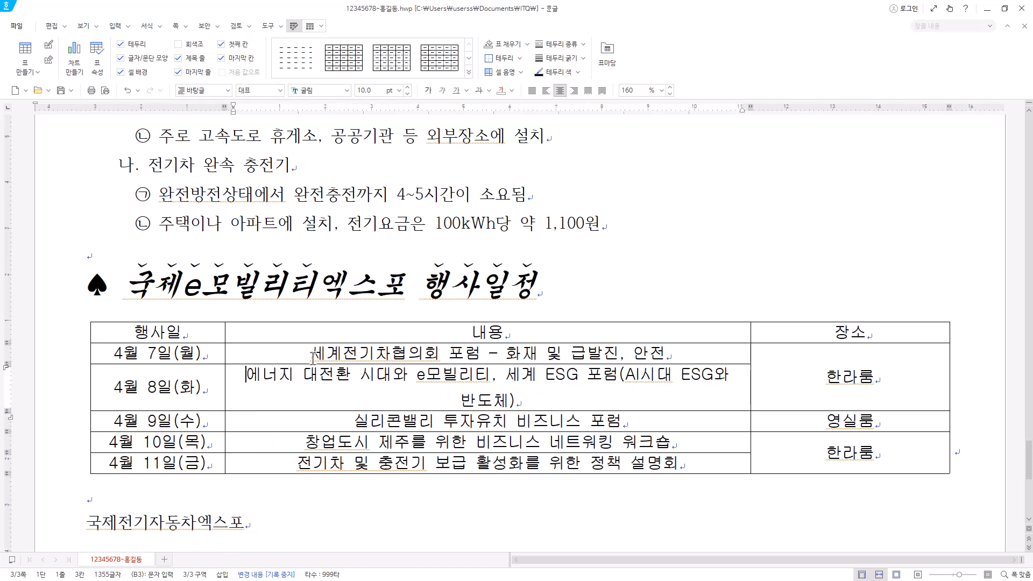
drag(751, 349, 798, 348)
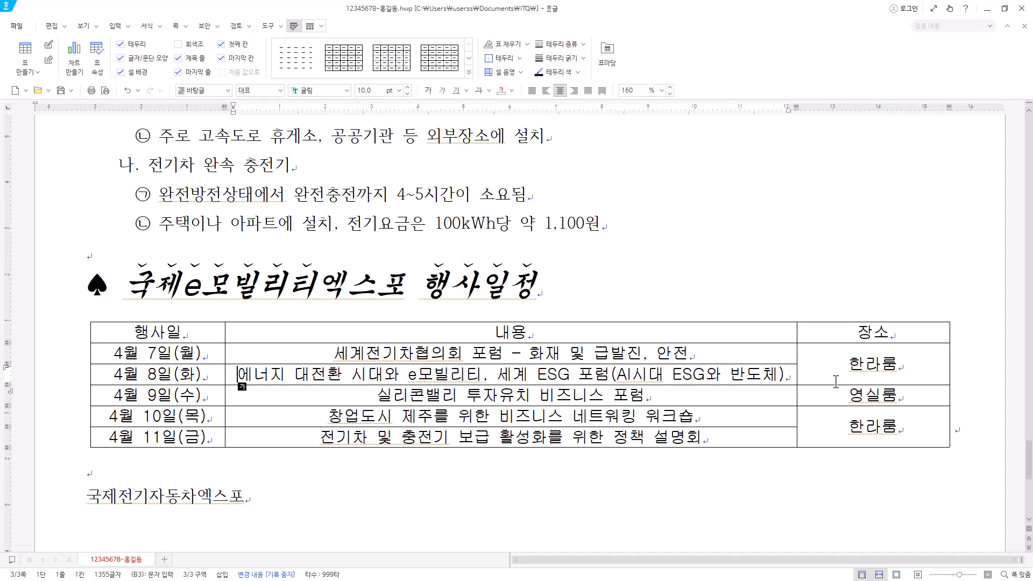
click(184, 331)
click(302, 330)
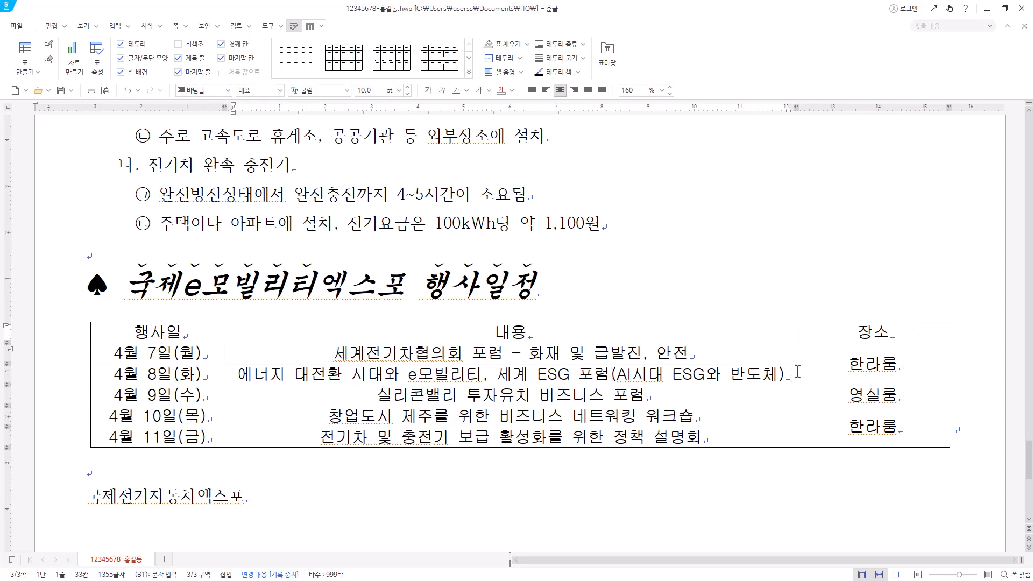
drag(796, 369, 802, 369)
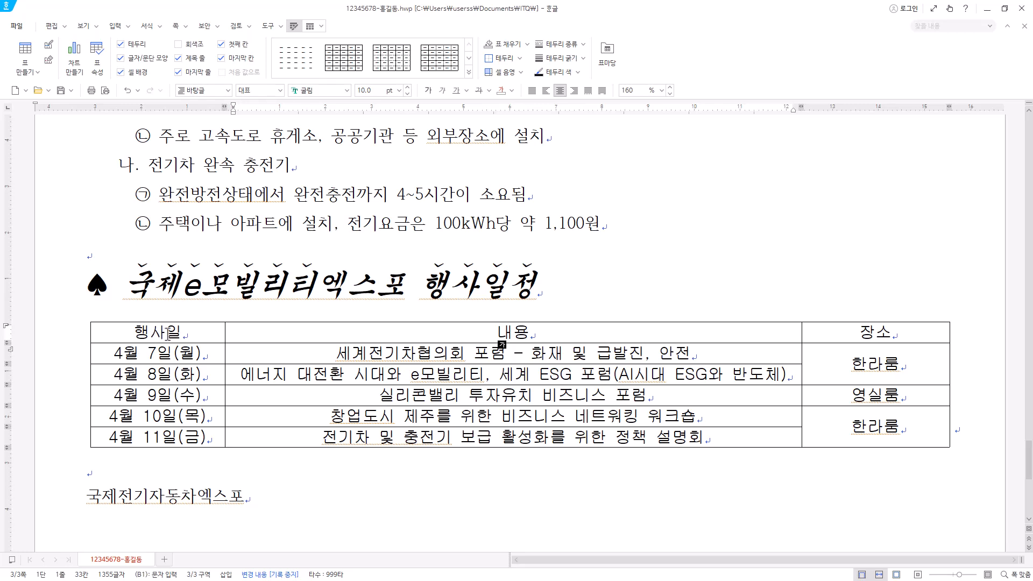
Step: Fill the schedule table's header row with a horizontal (가로) gradient running from white to yellow
drag(179, 331, 851, 342)
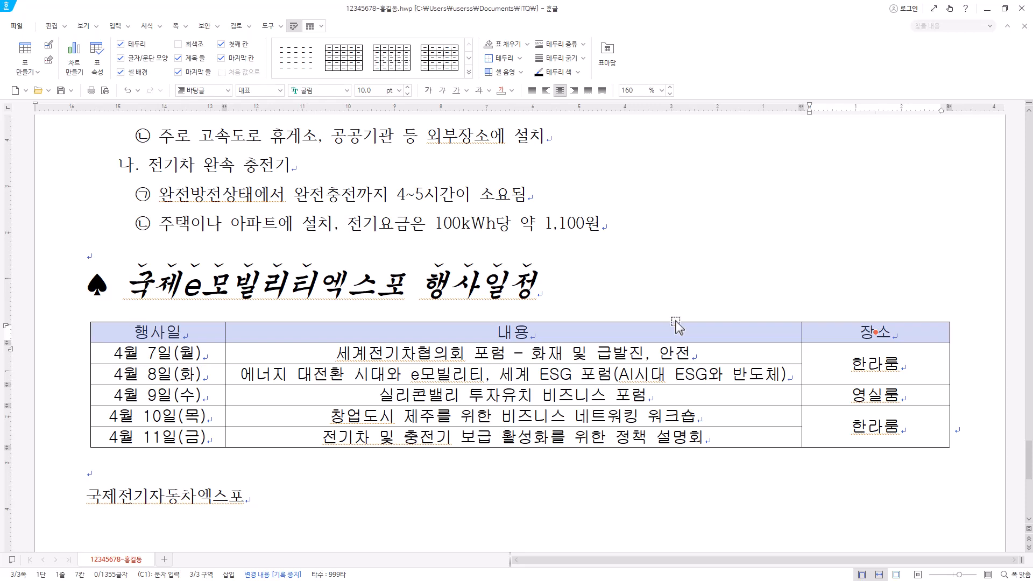
key(l)
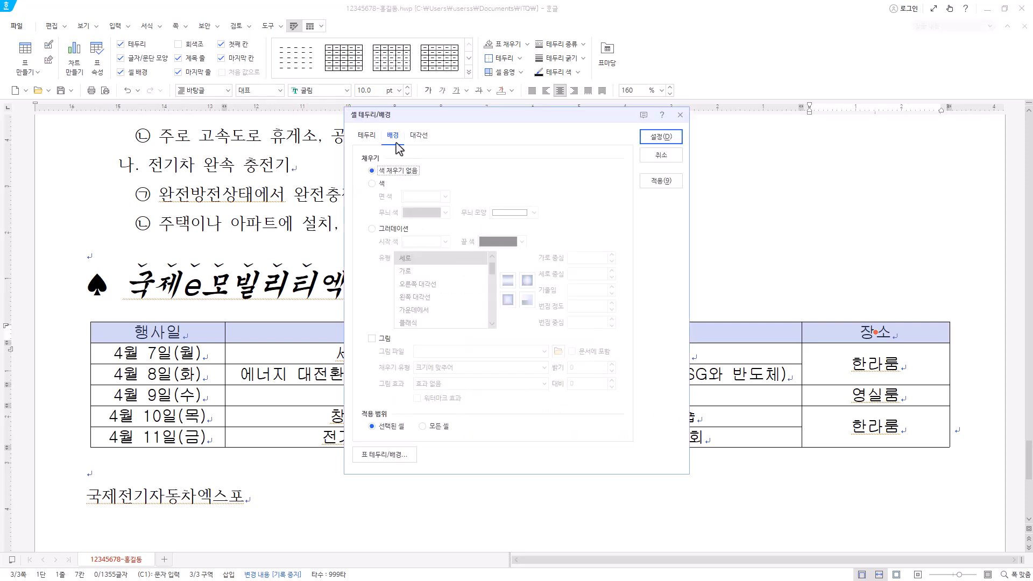
click(396, 230)
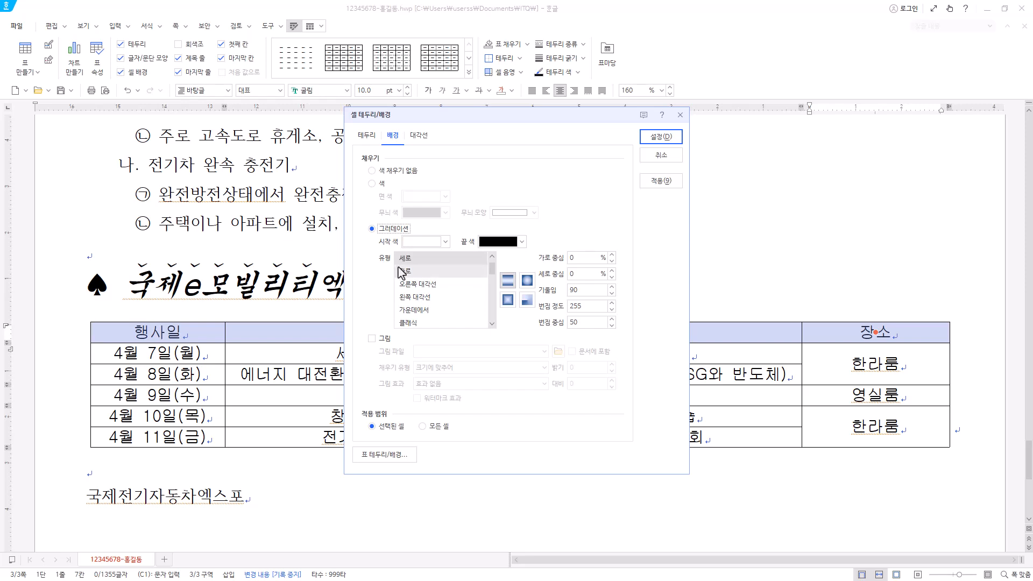
click(417, 272)
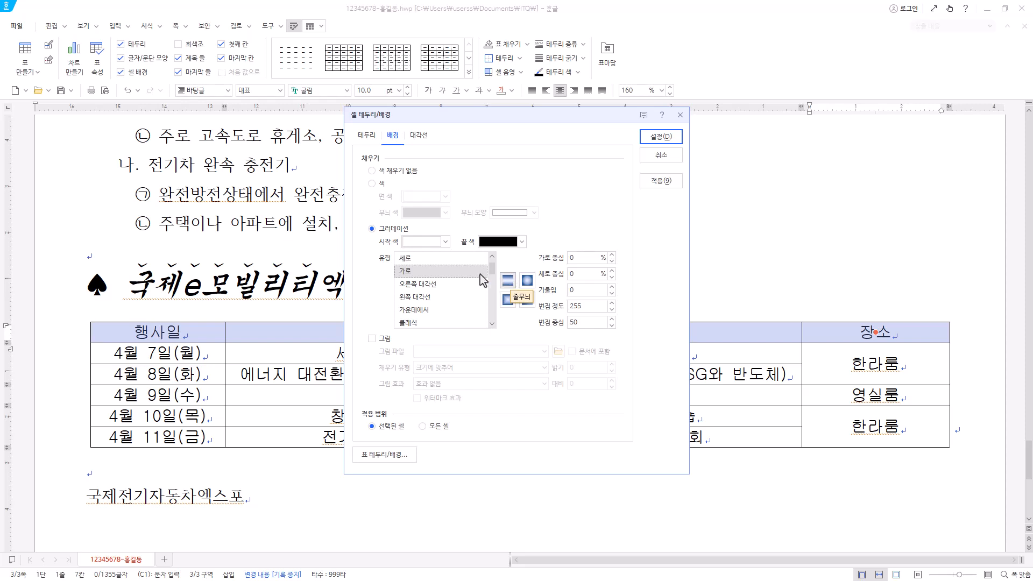
click(445, 247)
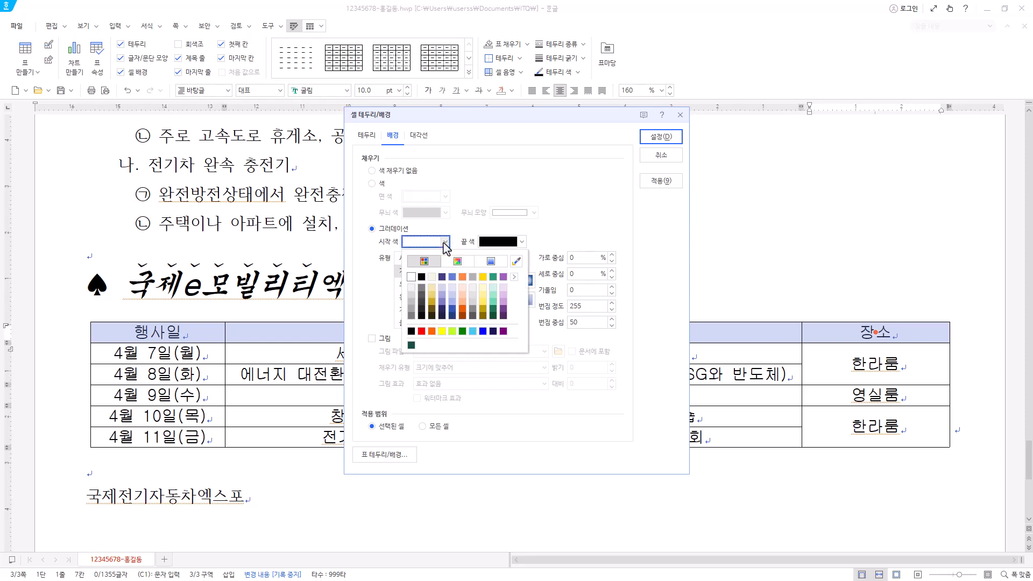
click(444, 243)
click(522, 241)
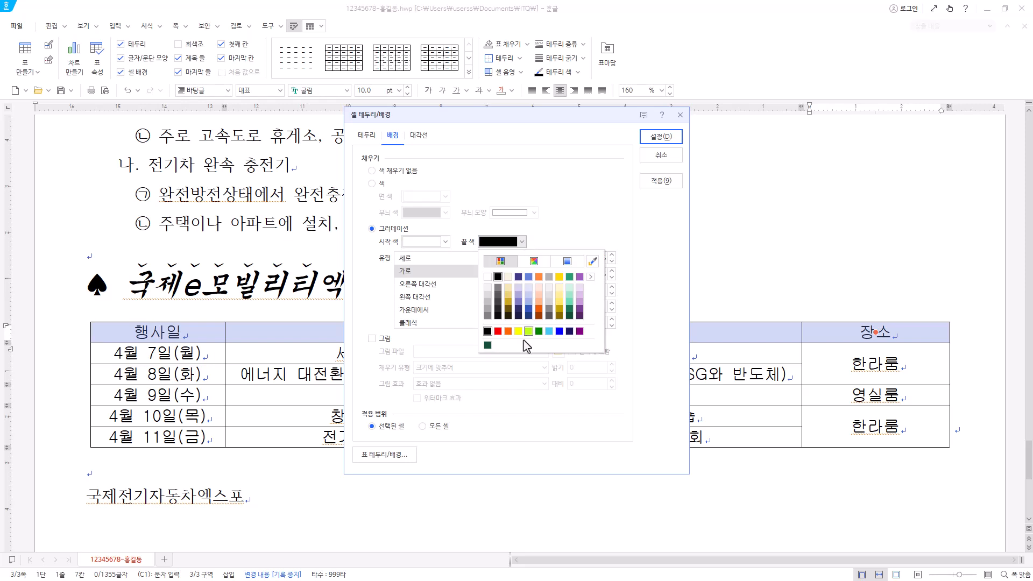
click(518, 332)
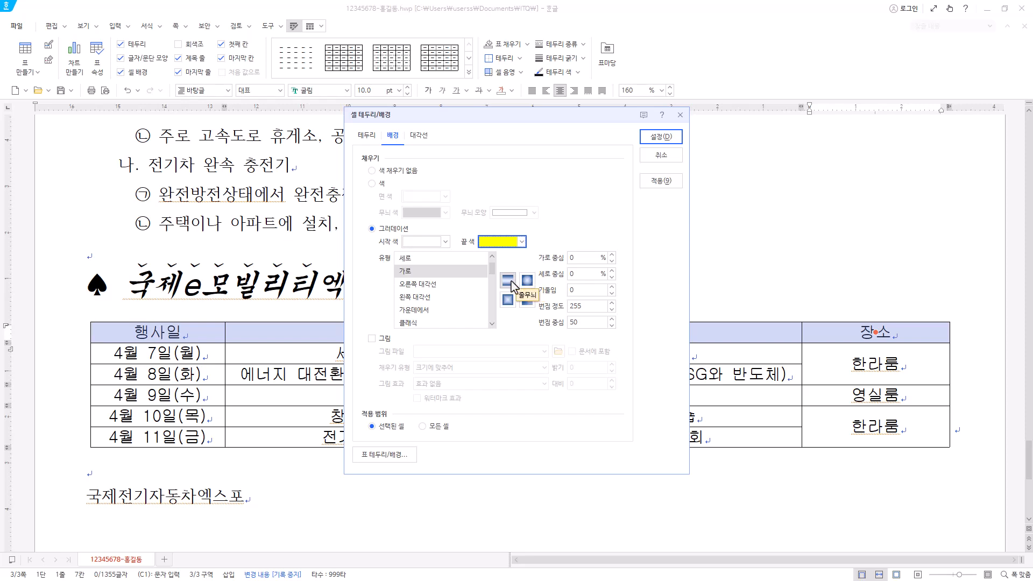
click(667, 139)
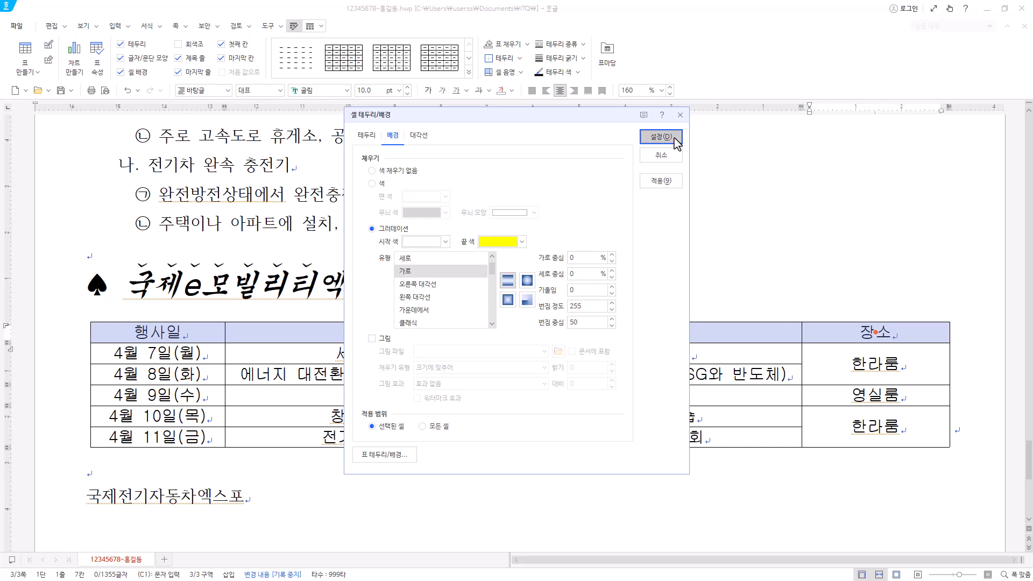
key(Escape)
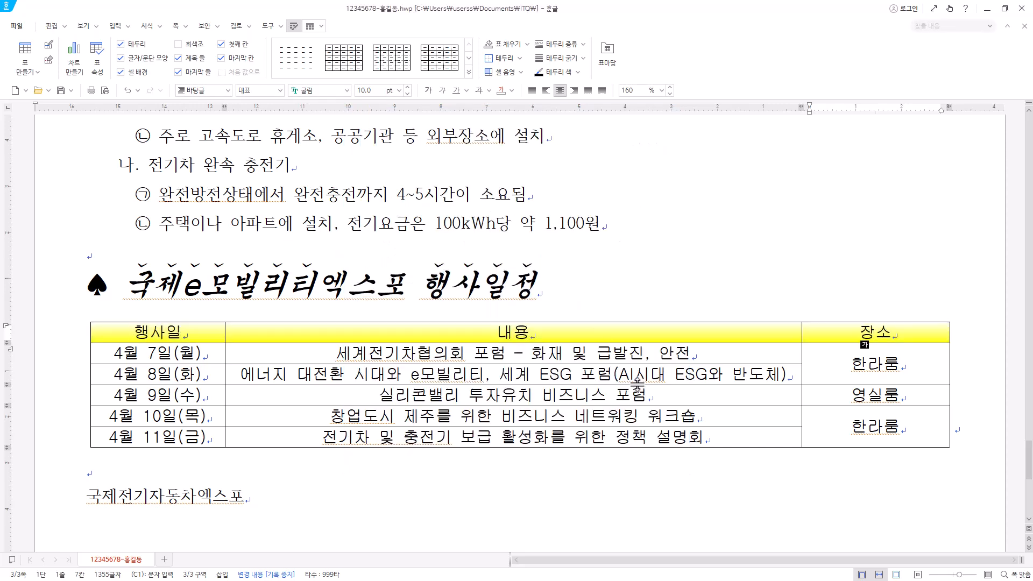
Step: Increase the height of all rows in the schedule table by one small increment
scroll(624, 382, up, 3)
scroll(621, 450, down, 8)
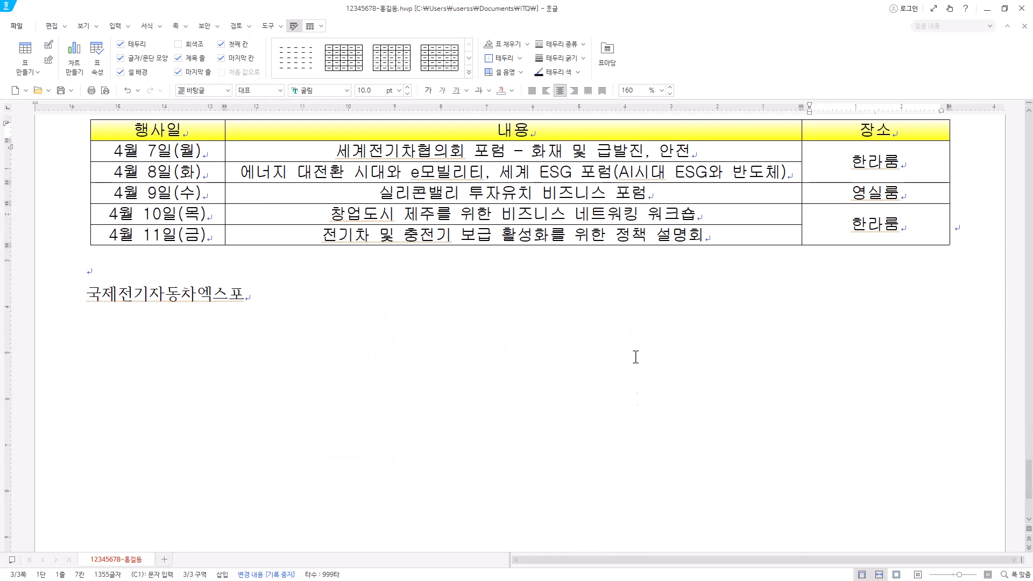
scroll(440, 365, up, 4)
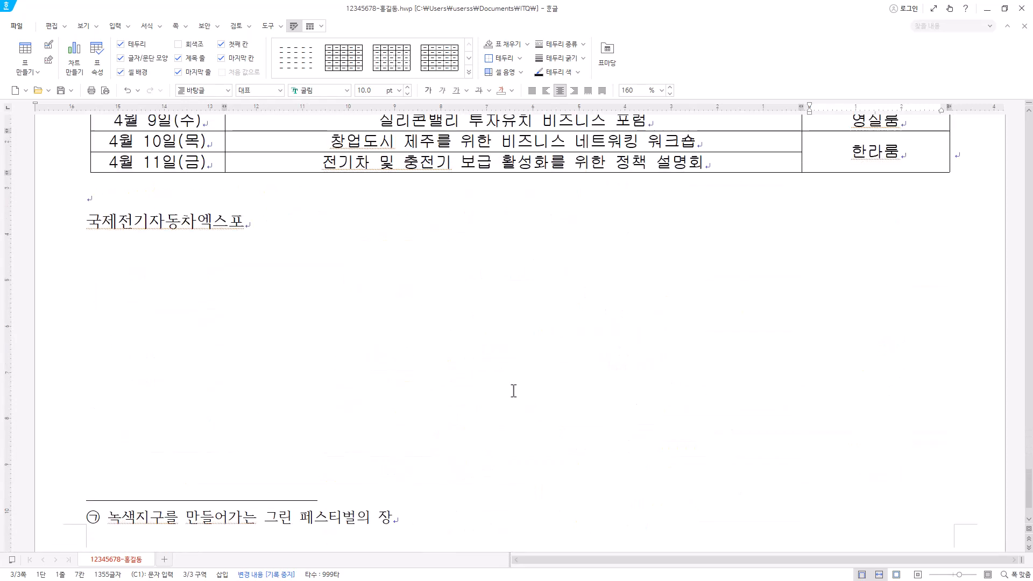
drag(213, 218, 822, 275)
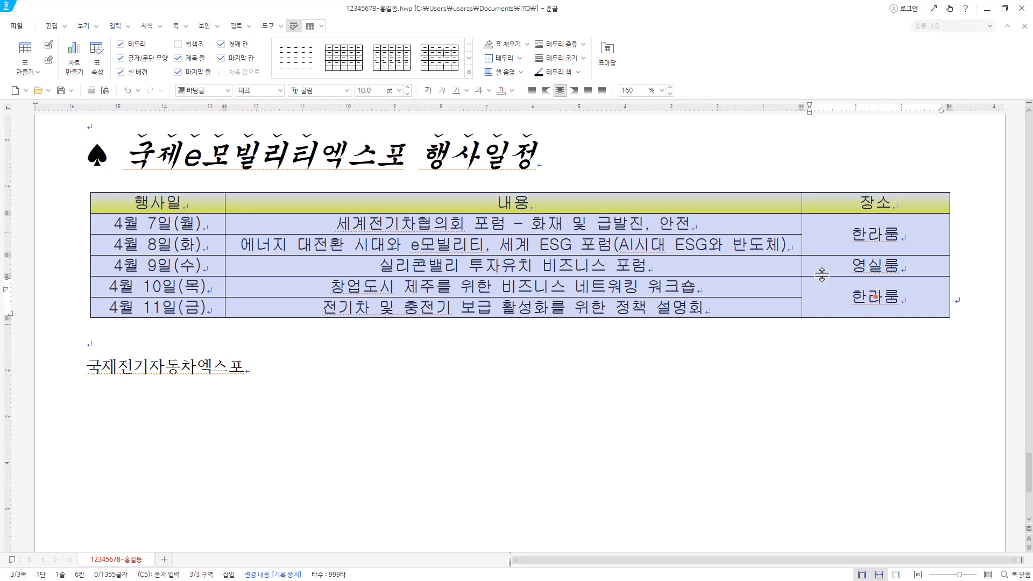
key(ctrl+Down)
key(ctrl+Down)
key(ctrl+Down)
key(ctrl+Down)
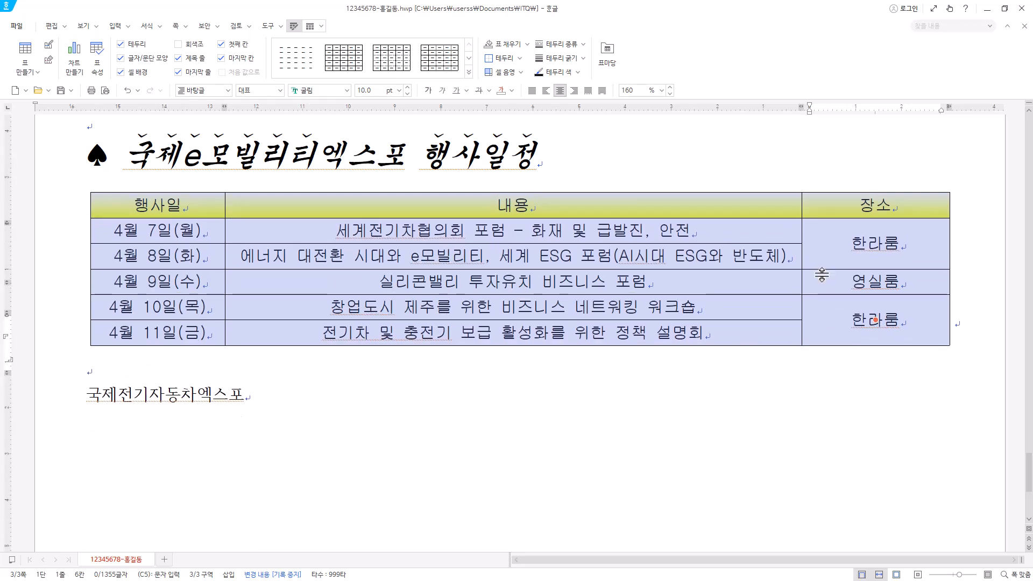
key(ctrl+Up)
key(ctrl+Up)
key(ctrl+Up)
key(ctrl+Up)
key(ctrl+Up)
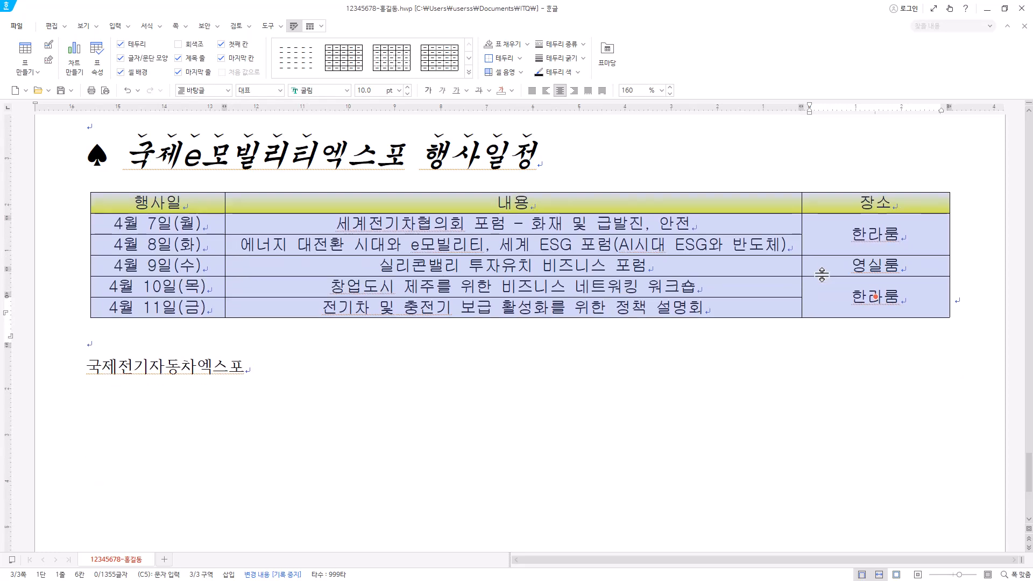
key(ctrl+Down)
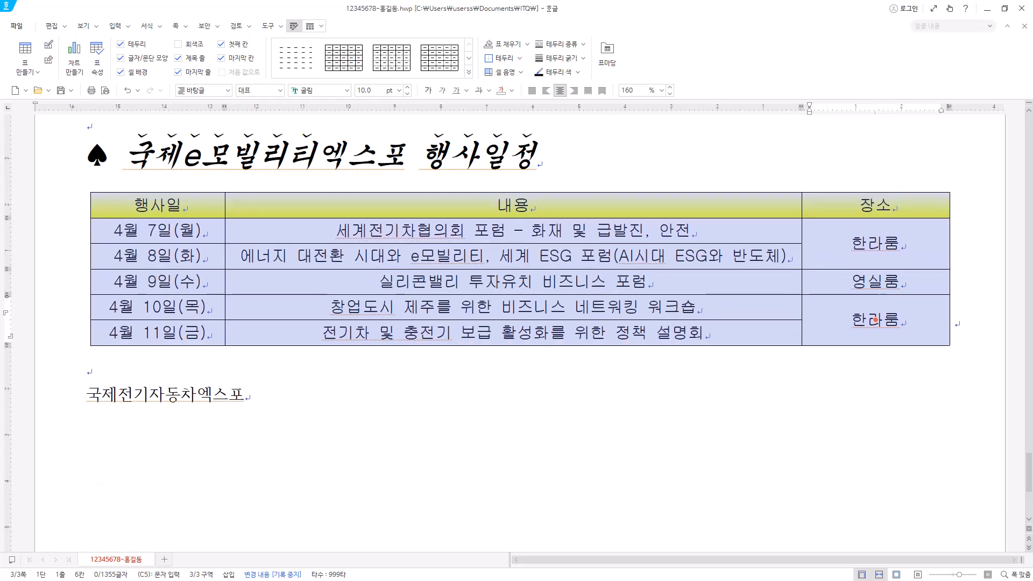
key(Escape)
Step: Set the font of the closing line 국제전기자동차엑스포 below the table to 돋움
scroll(454, 362, down, 3)
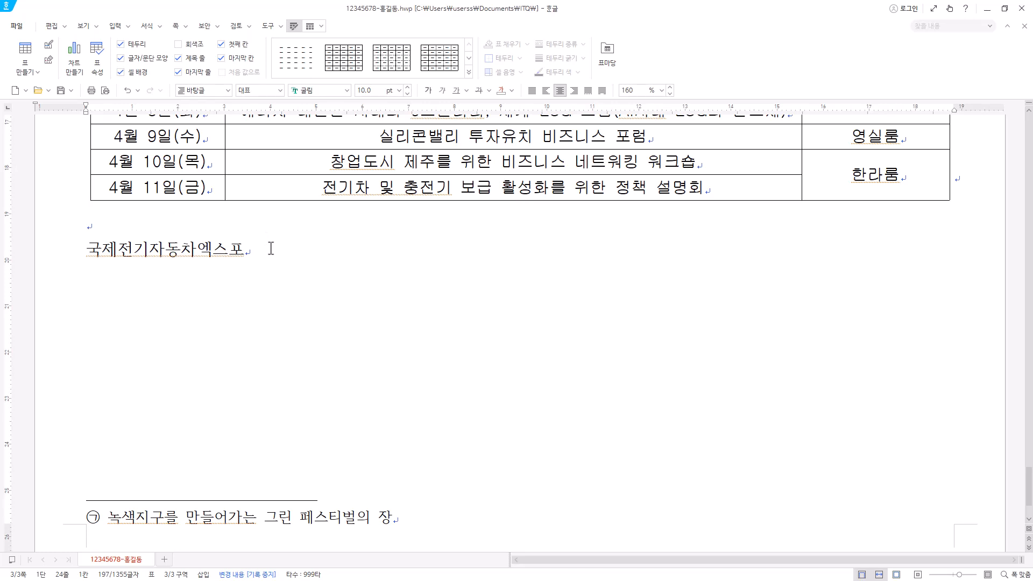
drag(269, 245, 51, 246)
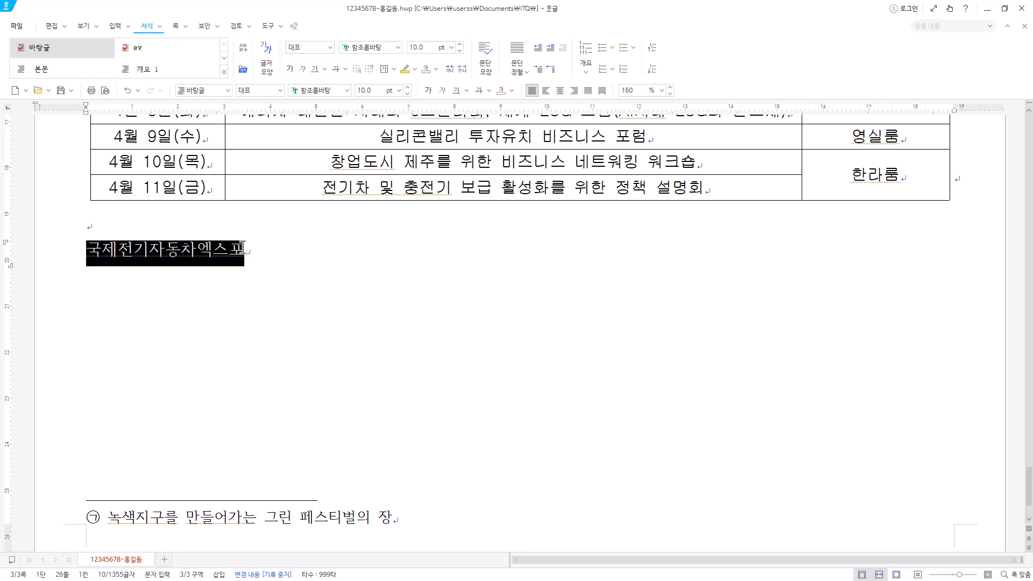
right_click(227, 252)
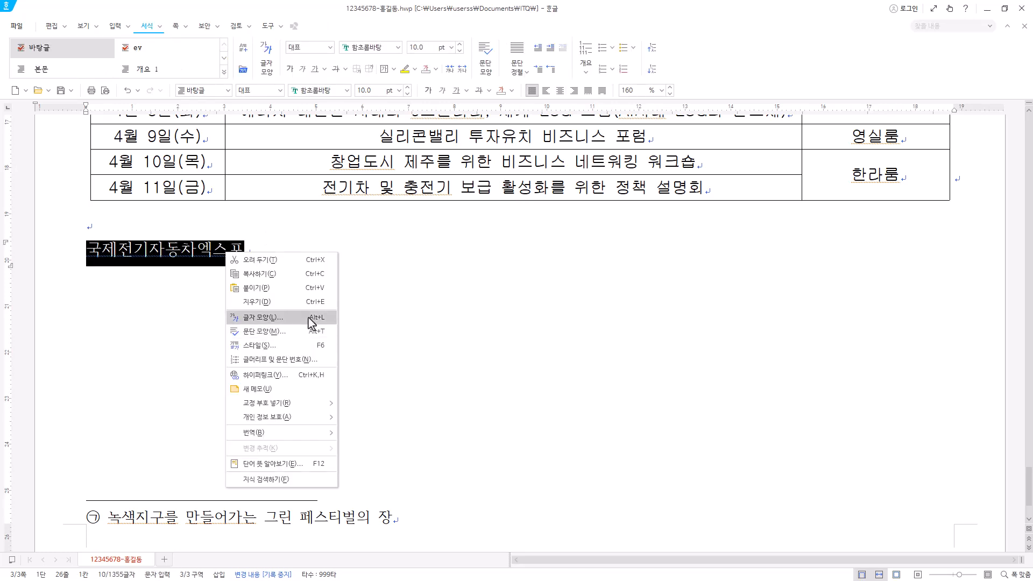
click(311, 322)
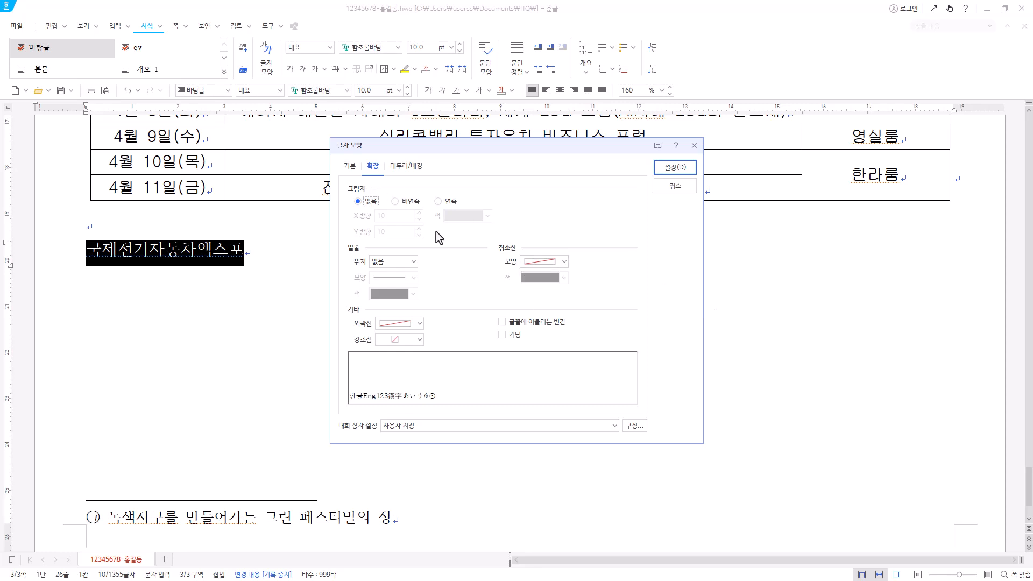
click(349, 167)
text(돋ㅇ)
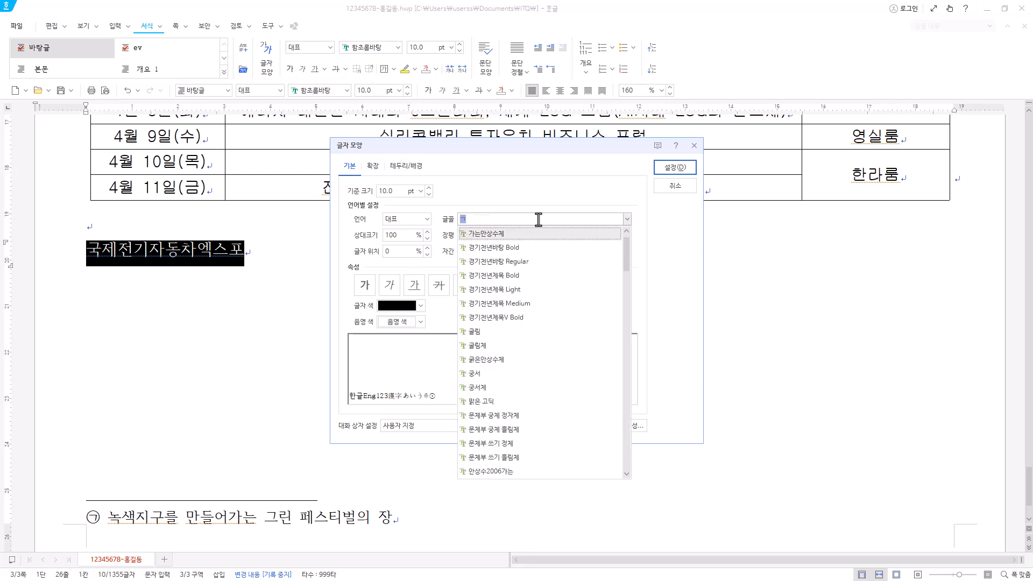
text(ㅜㅁ)
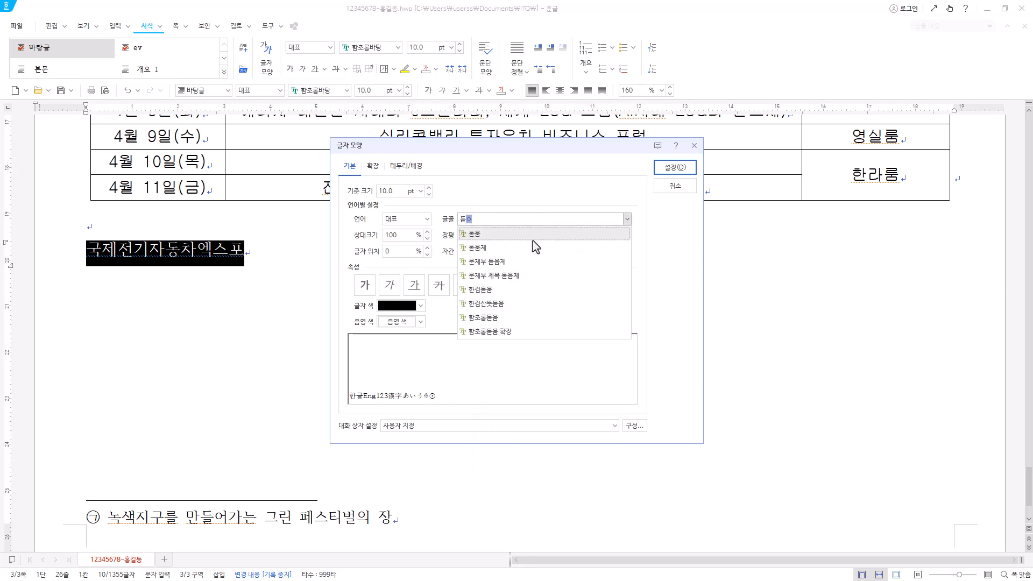
key(Return)
Step: Make the closing line 국제전기자동차엑스포 22 pt and bold with 105% character width (장평), and right-align it
click(394, 191)
text(22)
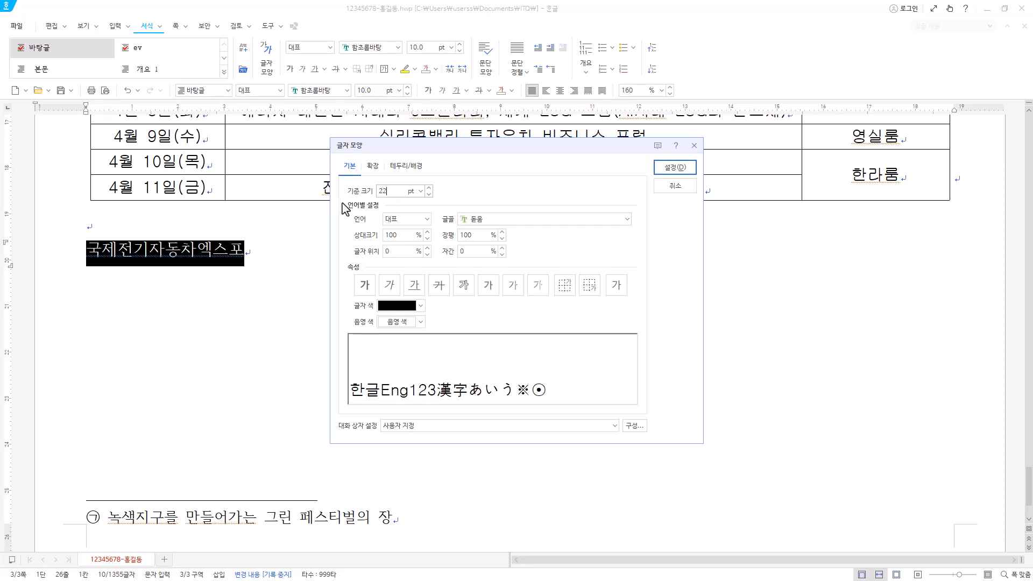
click(365, 286)
click(476, 235)
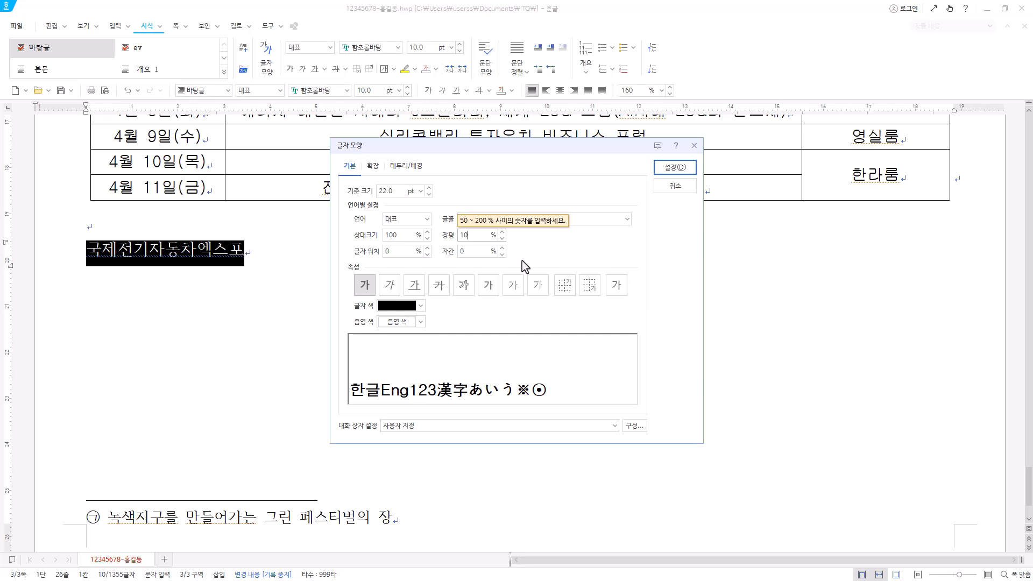
text(05)
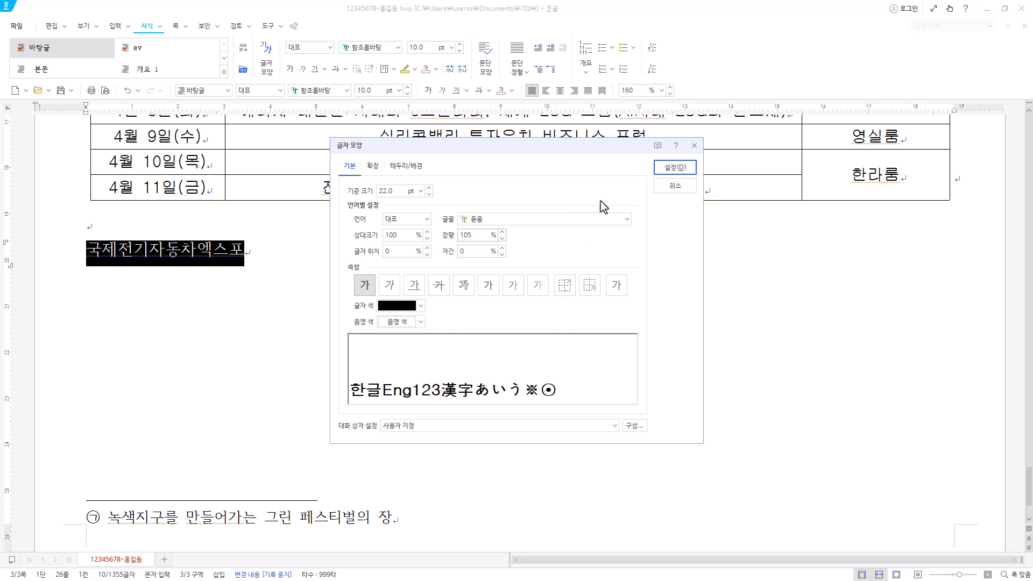
click(675, 167)
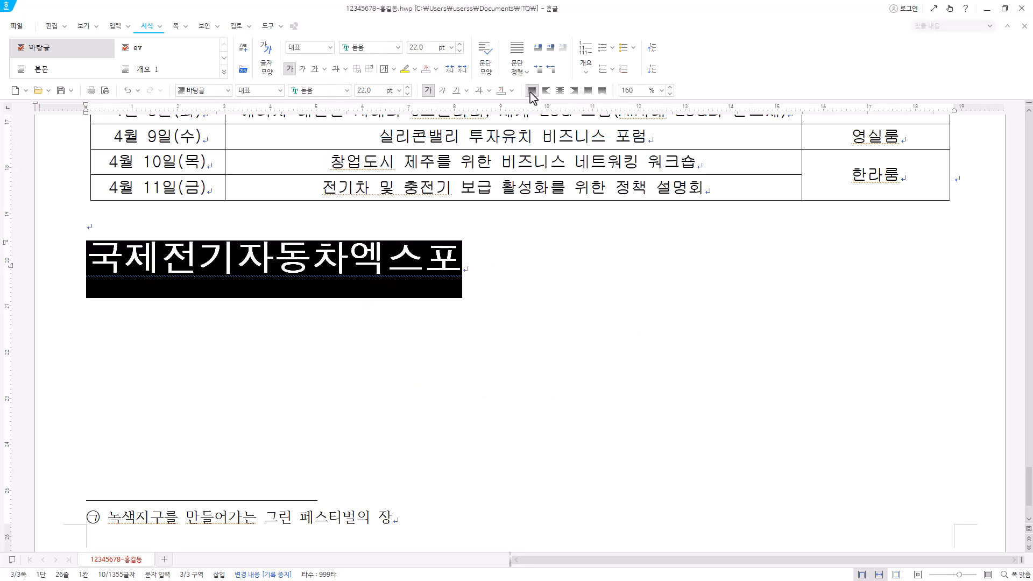
click(574, 91)
scroll(762, 378, down, 2)
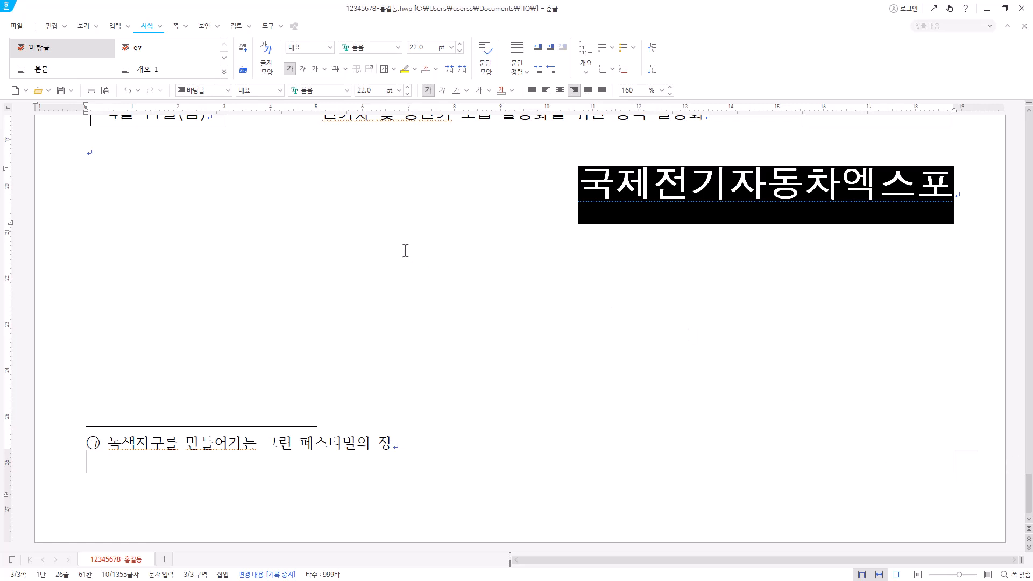
click(168, 179)
scroll(814, 506, up, 8)
scroll(814, 506, up, 8)
click(97, 327)
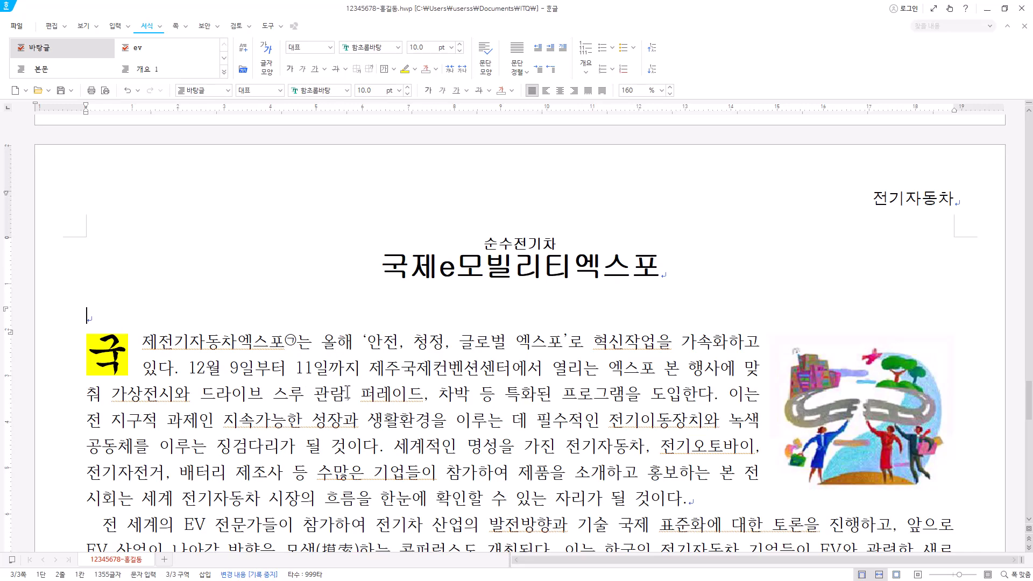
click(360, 266)
scroll(132, 346, down, 10)
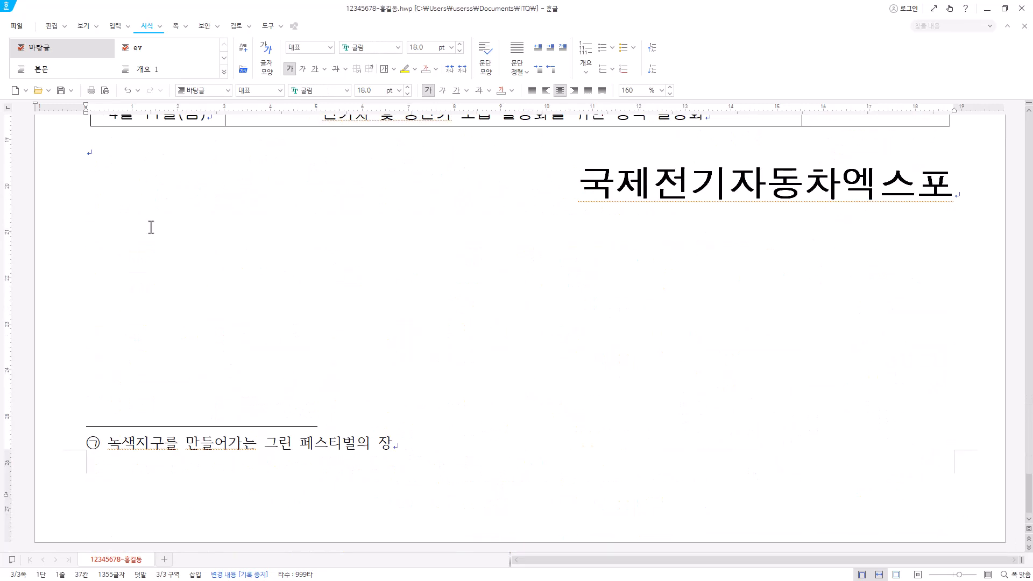
Step: Add page numbering to page 3 at the lower-right corner in the ①,②,③ style, without dashes (줄표 넣기), starting at 7
click(136, 151)
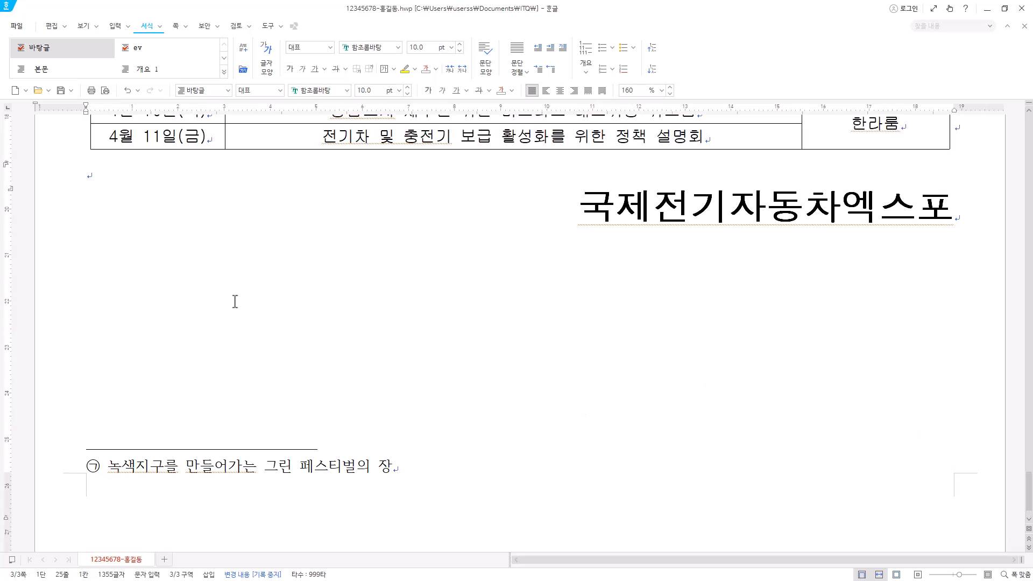
click(178, 27)
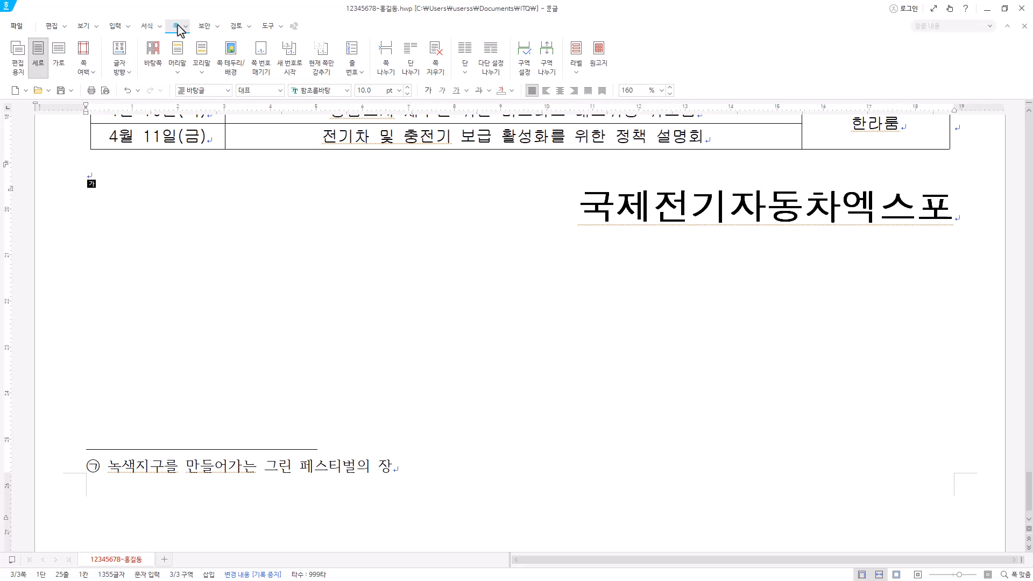
click(261, 79)
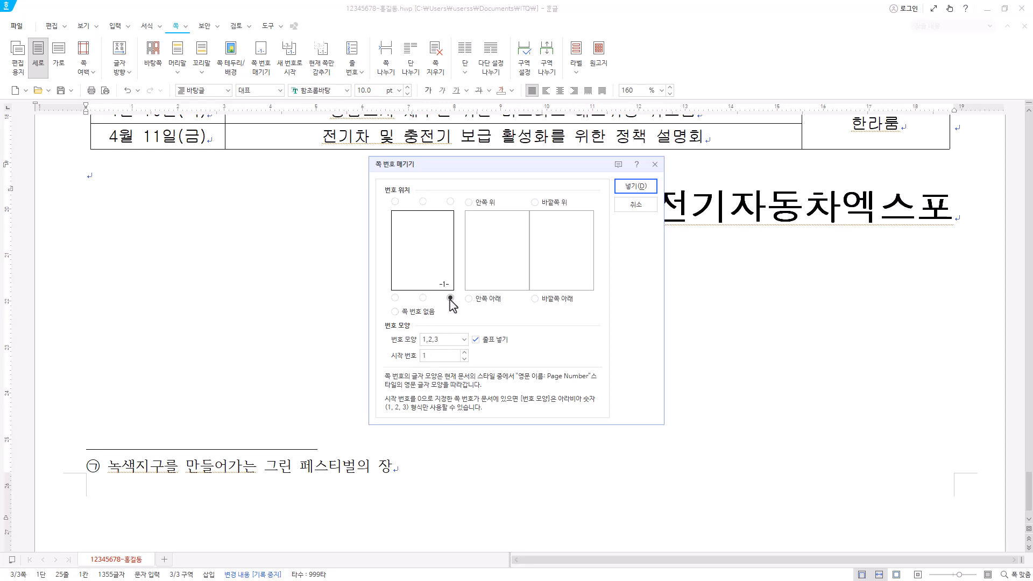
click(476, 340)
click(462, 341)
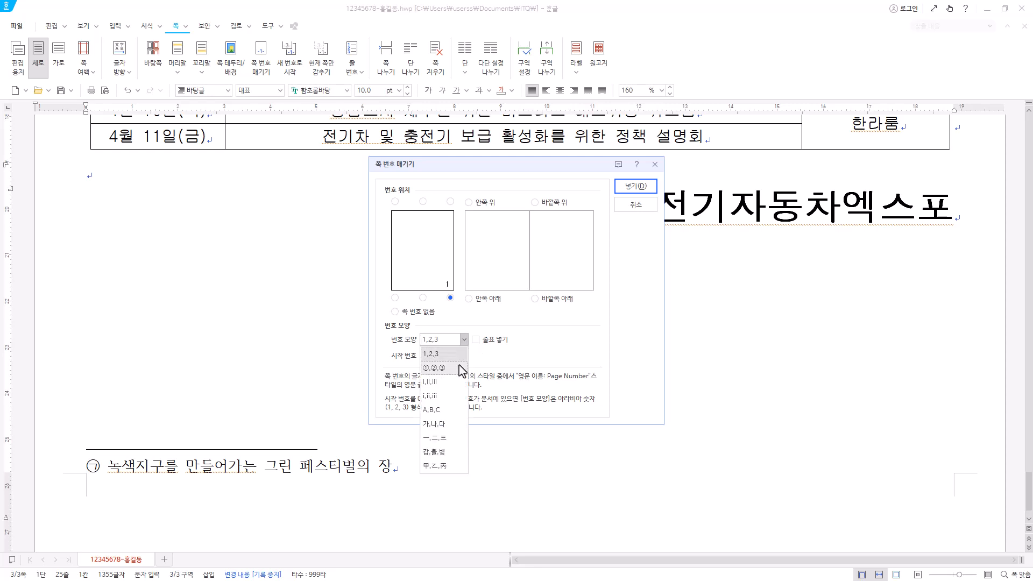
click(458, 367)
click(463, 353)
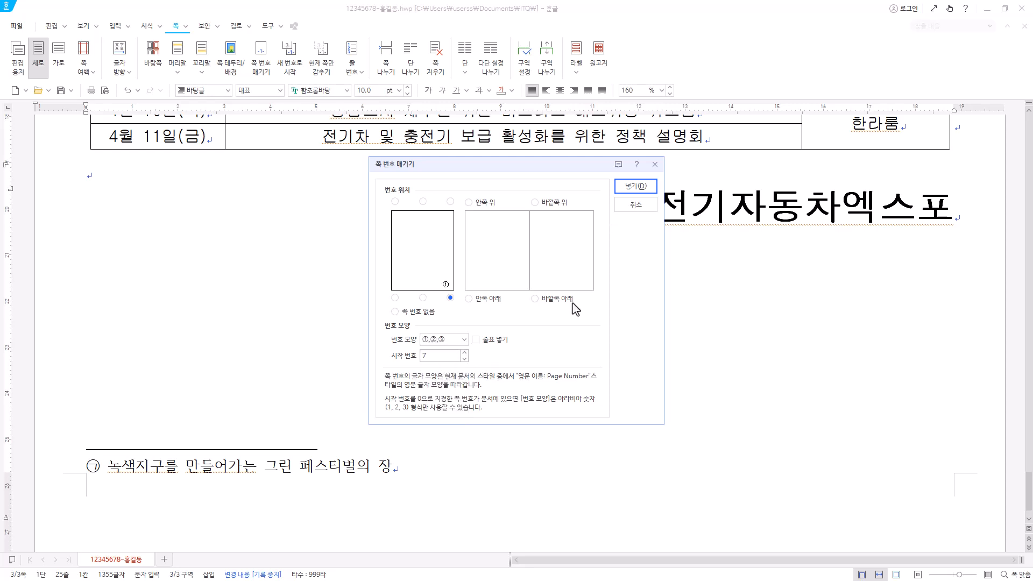
click(635, 186)
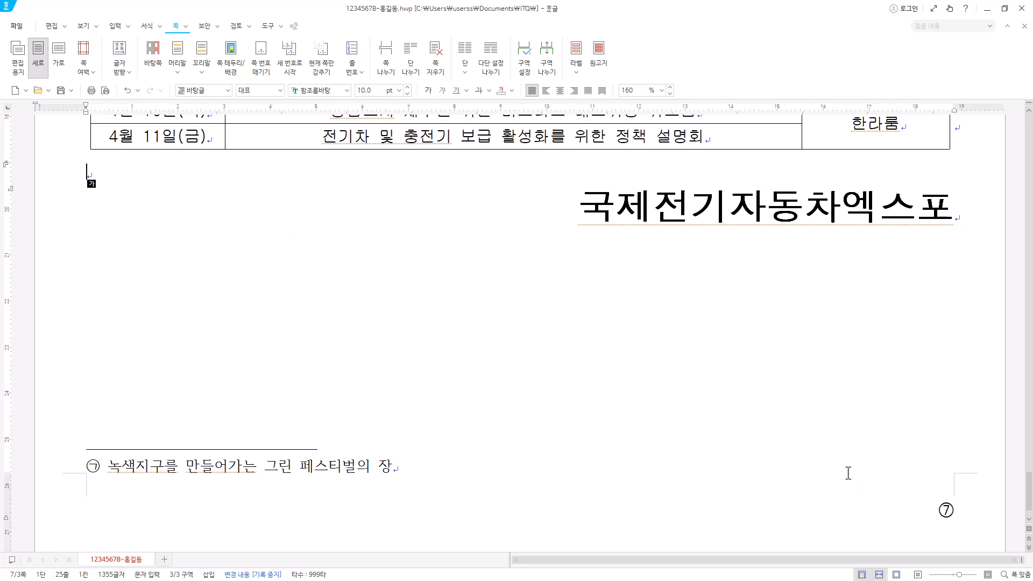
Step: Show the 조판 부호 codes and move [쪽 번호 위치][새 쪽 번호] from page 3's title to the line above page 2's drawing
scroll(849, 473, up, 15)
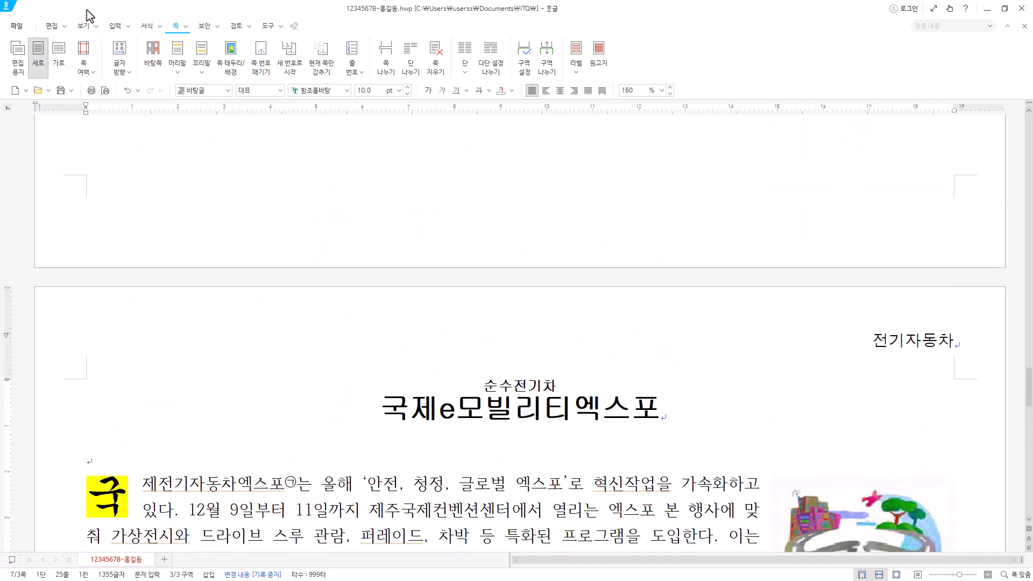
click(84, 27)
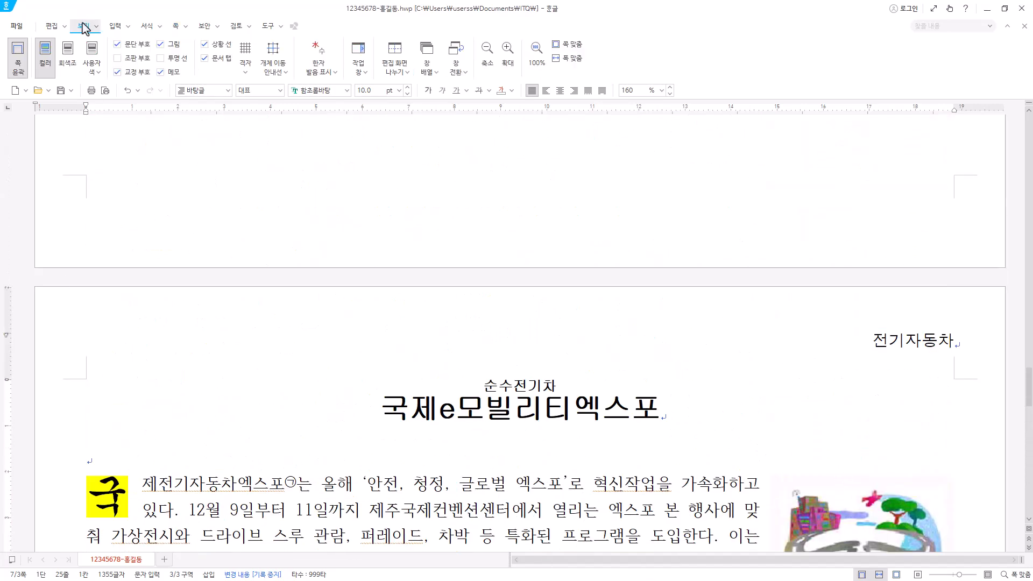
click(118, 58)
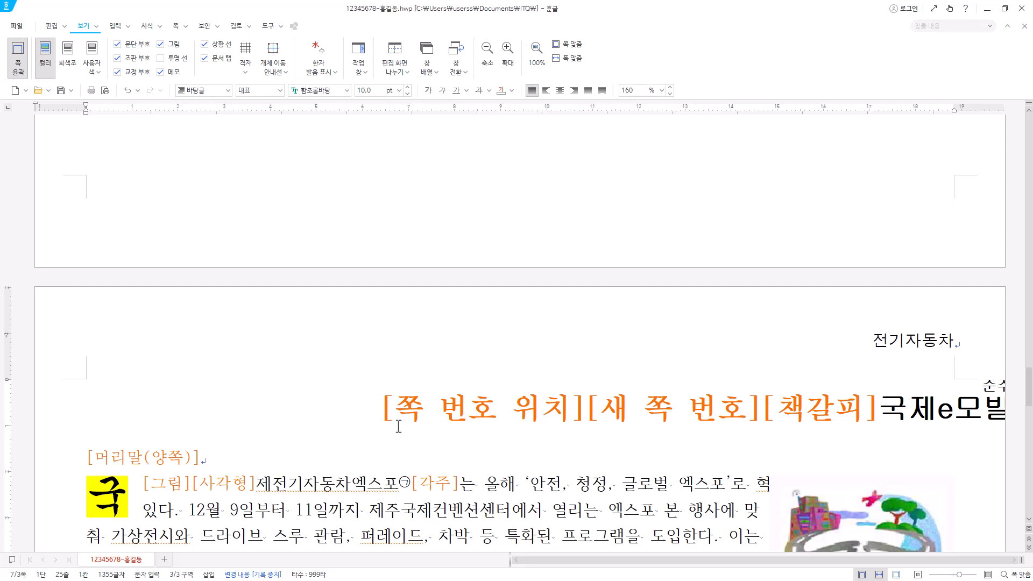
scroll(255, 373, up, 6)
drag(93, 240, 273, 240)
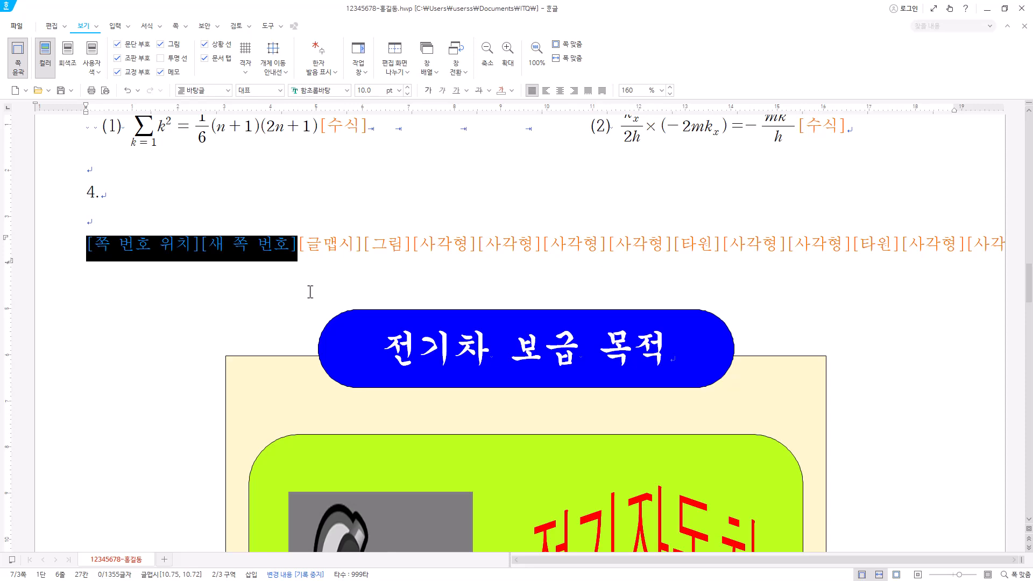
scroll(310, 293, down, 10)
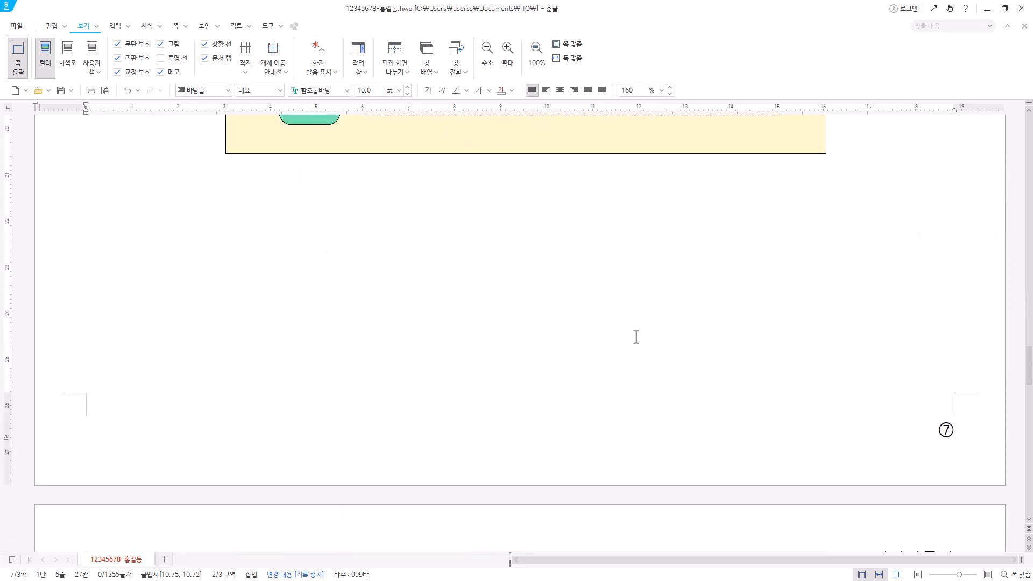
scroll(953, 425, down, 12)
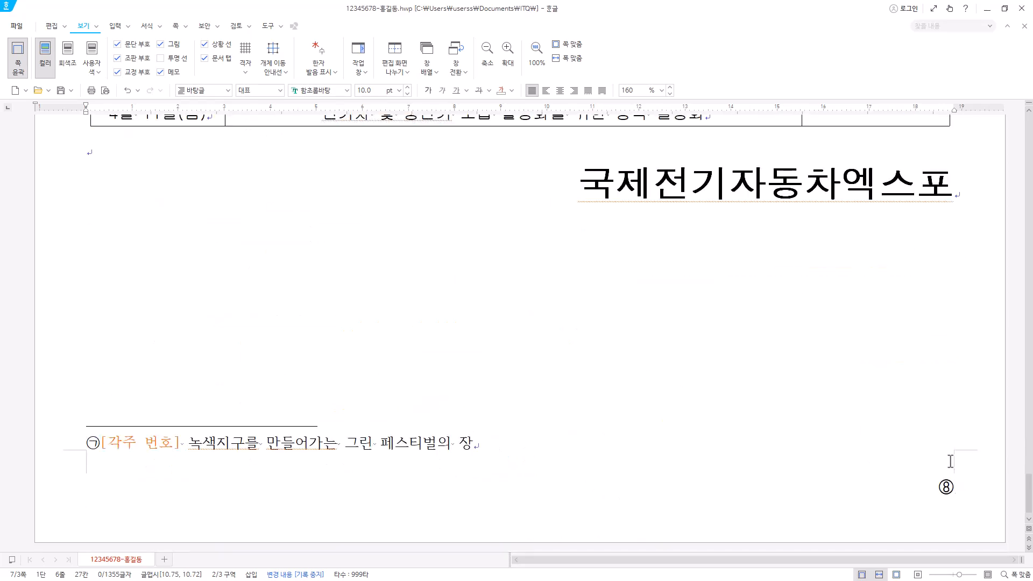
scroll(950, 461, up, 15)
scroll(949, 422, up, 8)
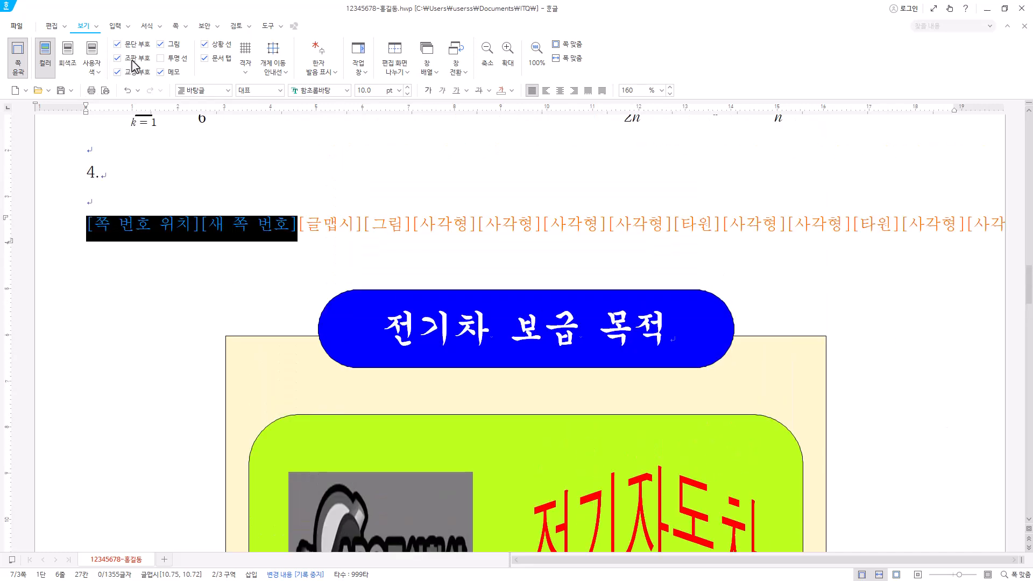
Step: Cut the [쪽 번호 위치][새 쪽 번호] codes from page 2 and paste them before the title 국제e모빌리티엑스포 on page 3
right_click(272, 232)
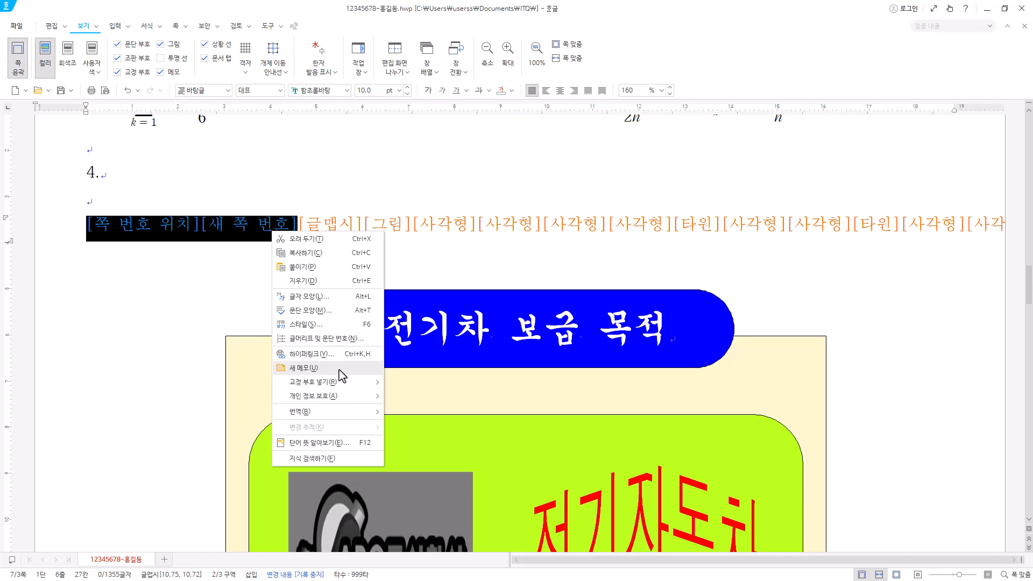
click(293, 238)
scroll(323, 398, down, 8)
scroll(323, 376, up, 8)
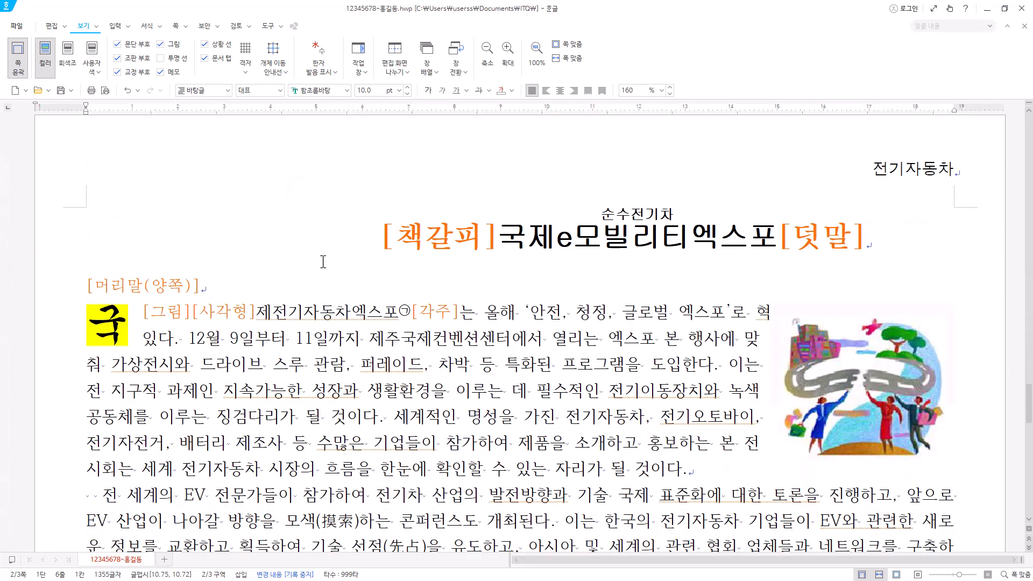
click(385, 242)
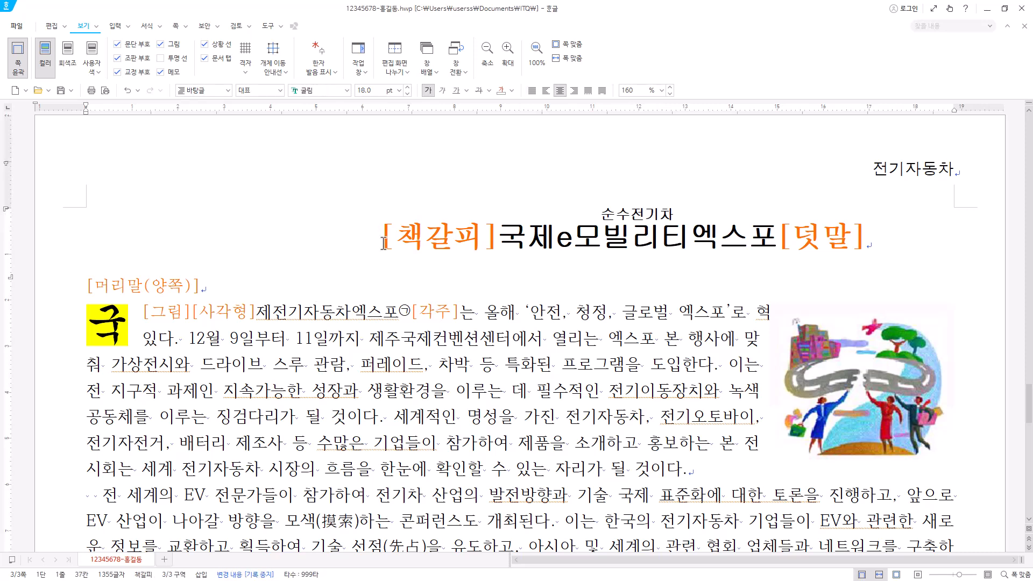
key(ctrl+v)
key(shift+Home)
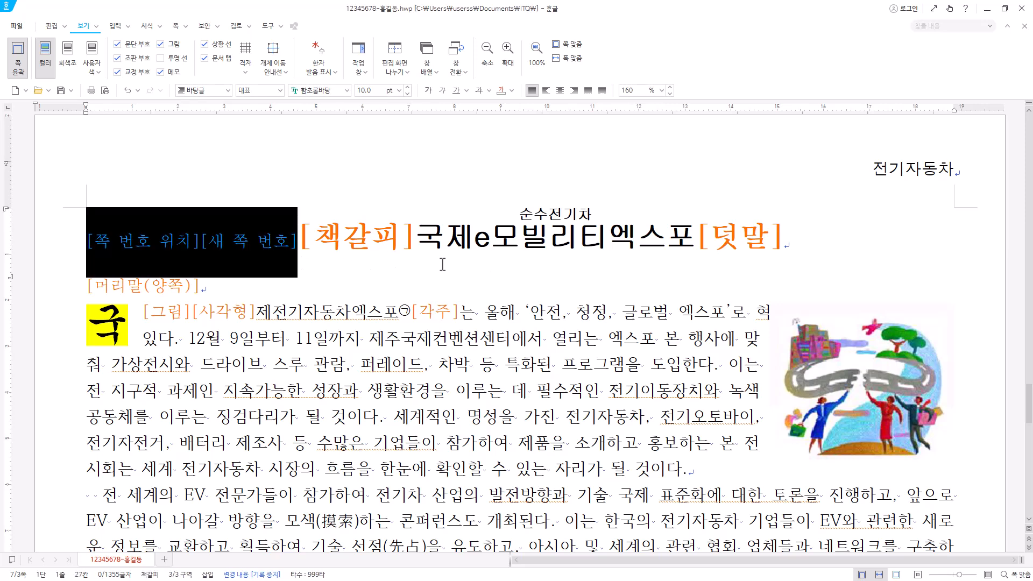
Step: Hide the 조판 부호 codes and center-align the title 국제e모빌리티엑스포 on page 3
click(139, 60)
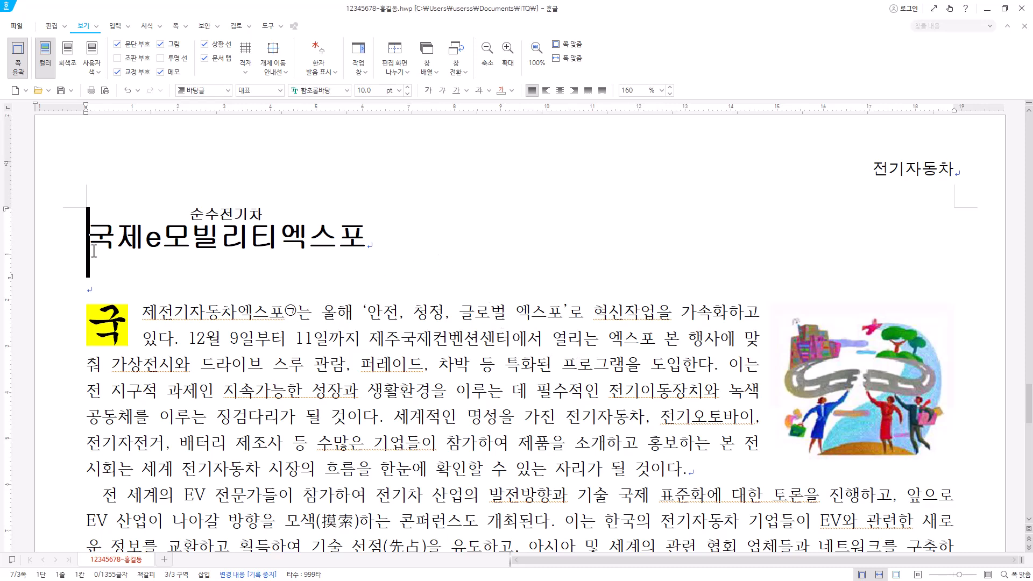
click(560, 91)
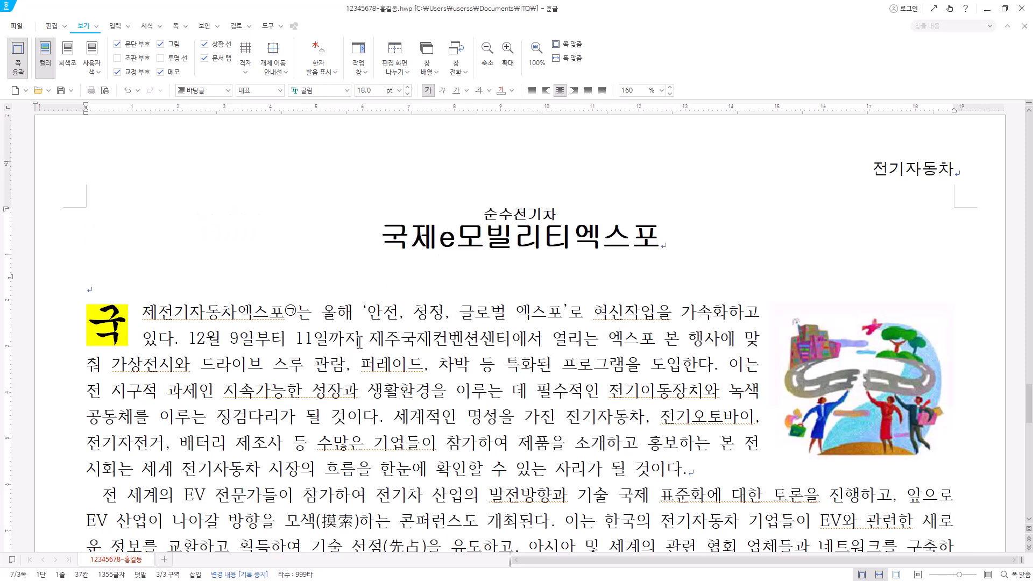
scroll(819, 289, down, 10)
scroll(818, 290, down, 6)
scroll(929, 498, up, 12)
scroll(926, 477, down, 10)
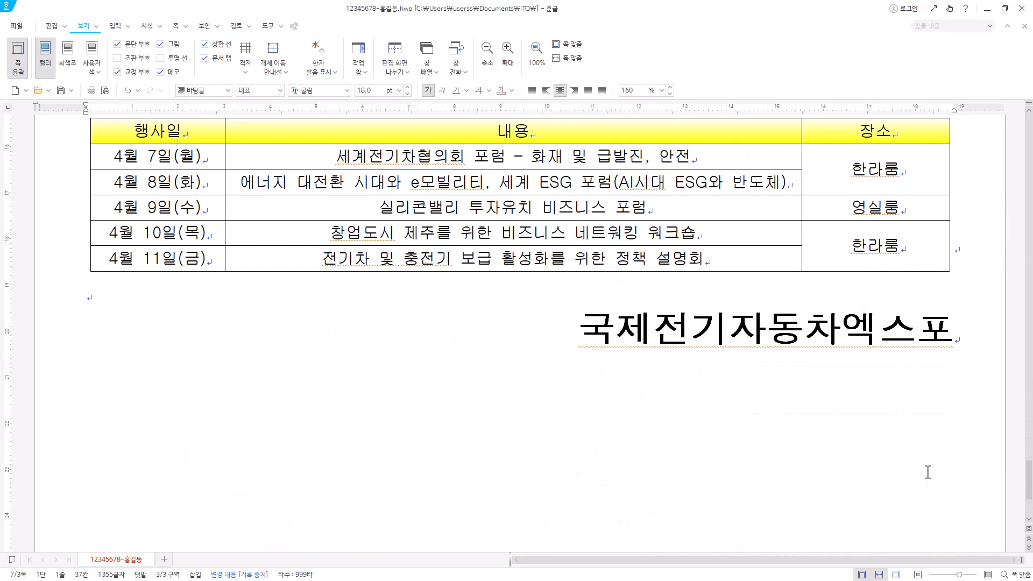
scroll(940, 457, down, 3)
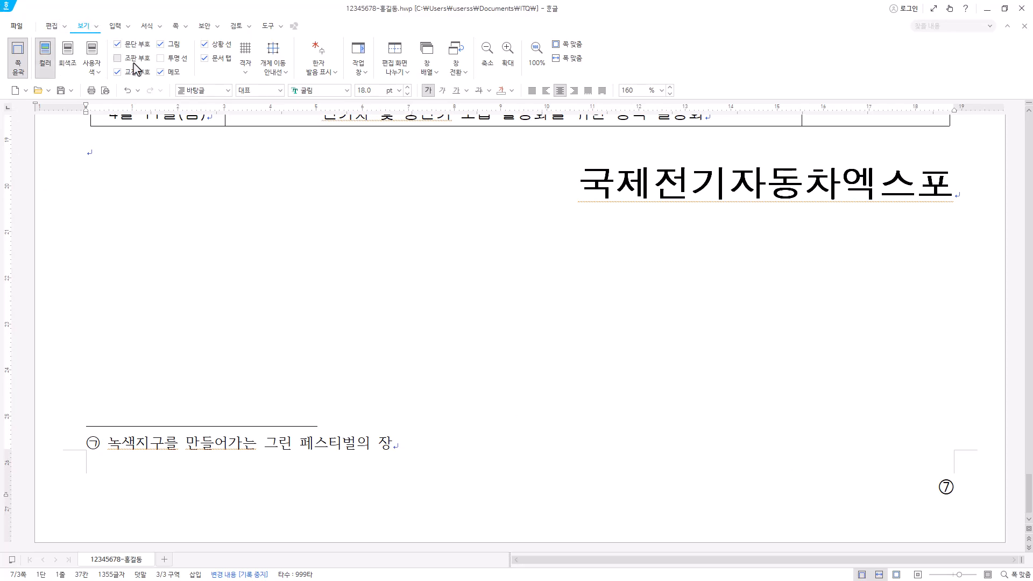
Step: Review page 3 from the title and body paragraphs through the charger list to the schedule table
scroll(369, 420, up, 20)
scroll(369, 421, up, 20)
scroll(632, 355, up, 20)
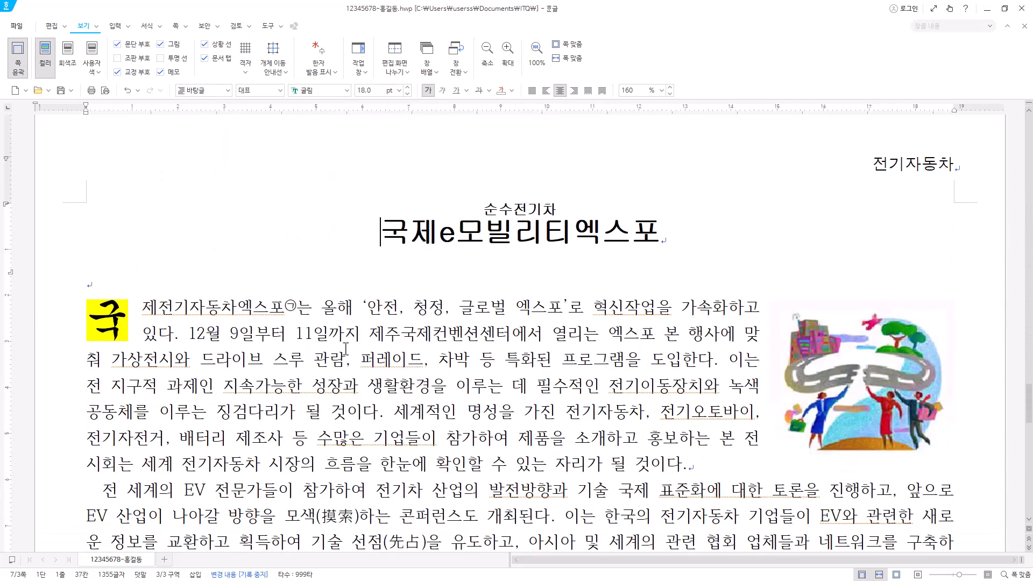
click(123, 277)
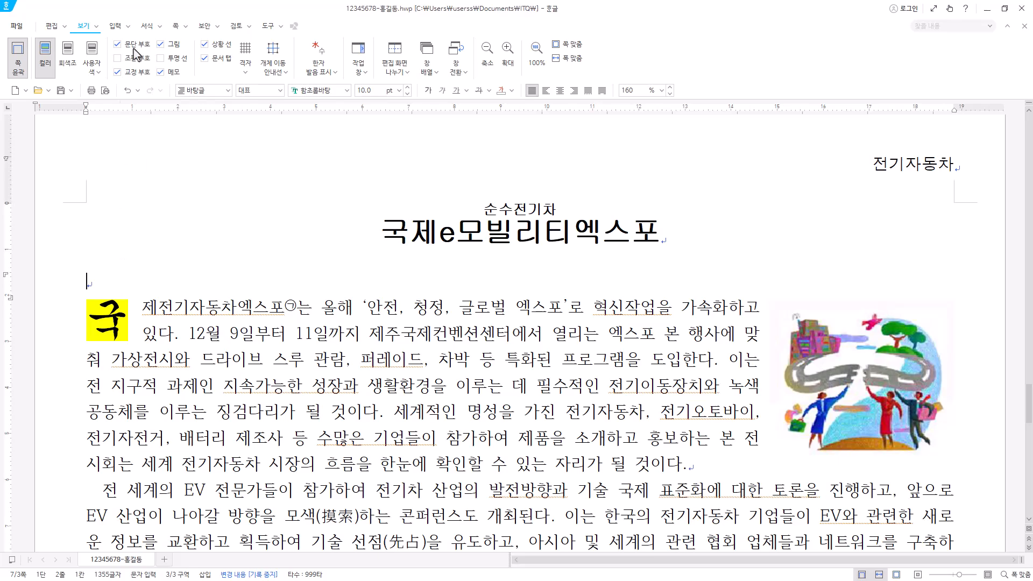
scroll(722, 485, down, 20)
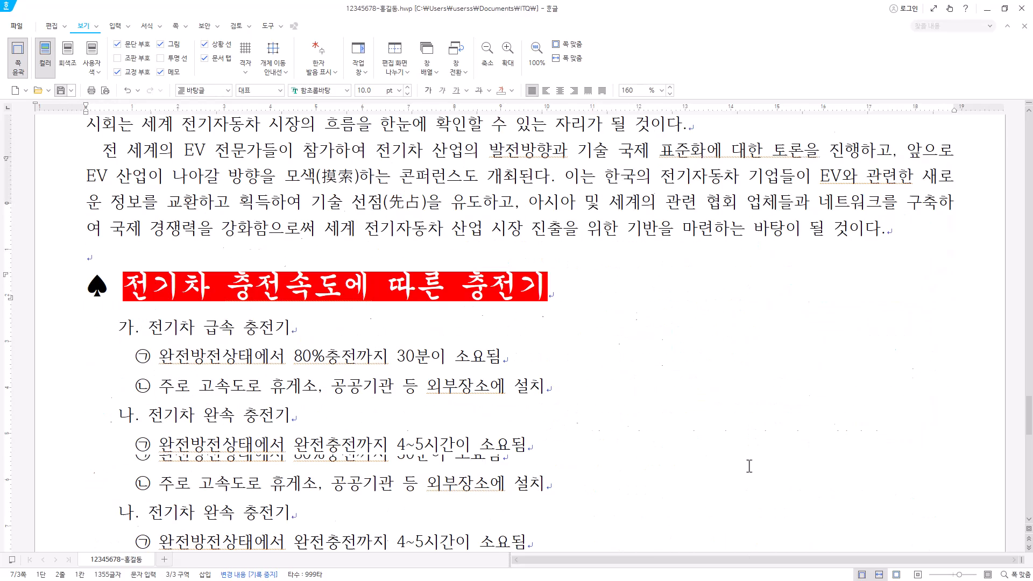
scroll(775, 460, up, 8)
scroll(774, 460, up, 6)
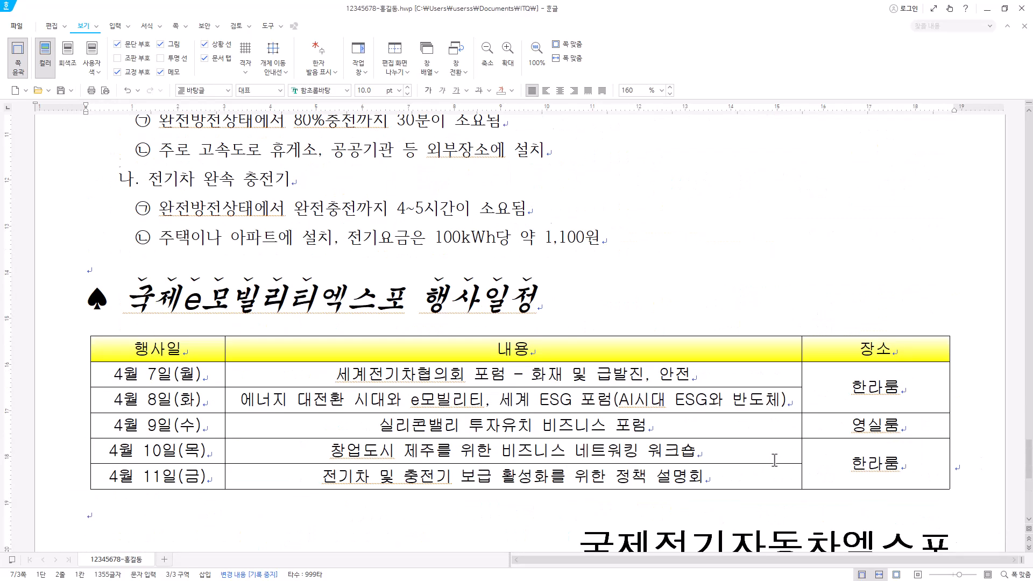
scroll(773, 443, up, 5)
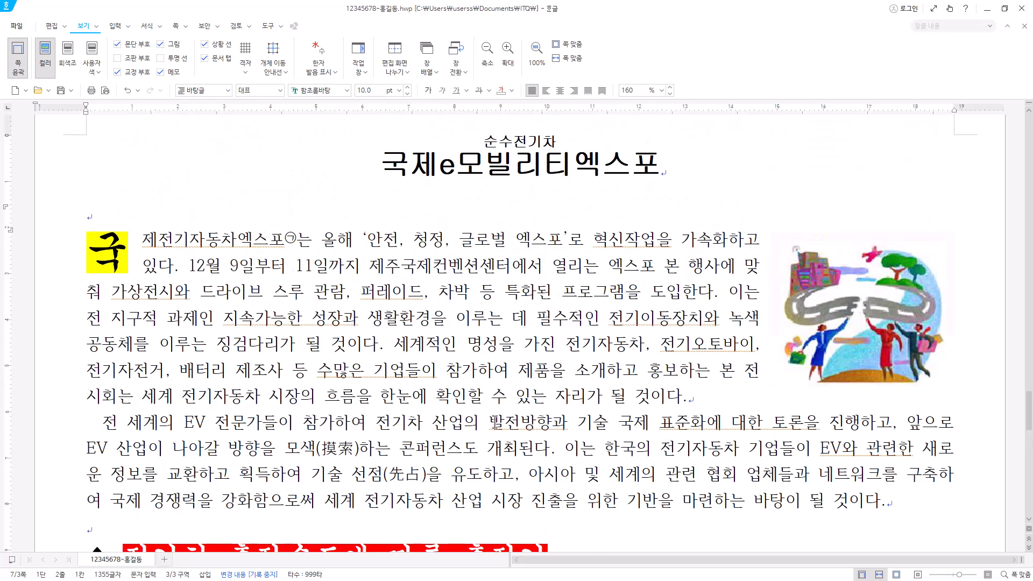
click(587, 426)
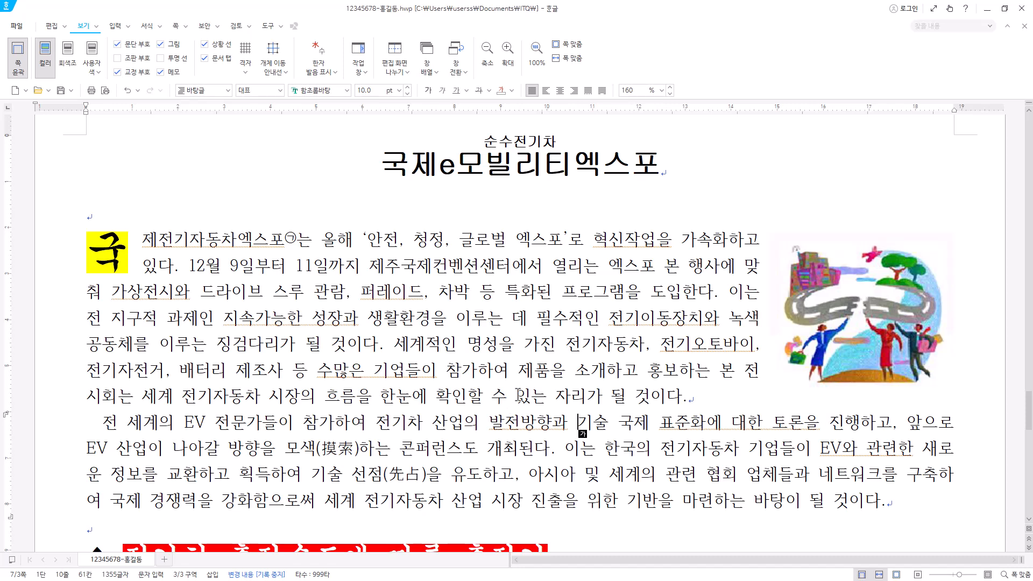
click(510, 371)
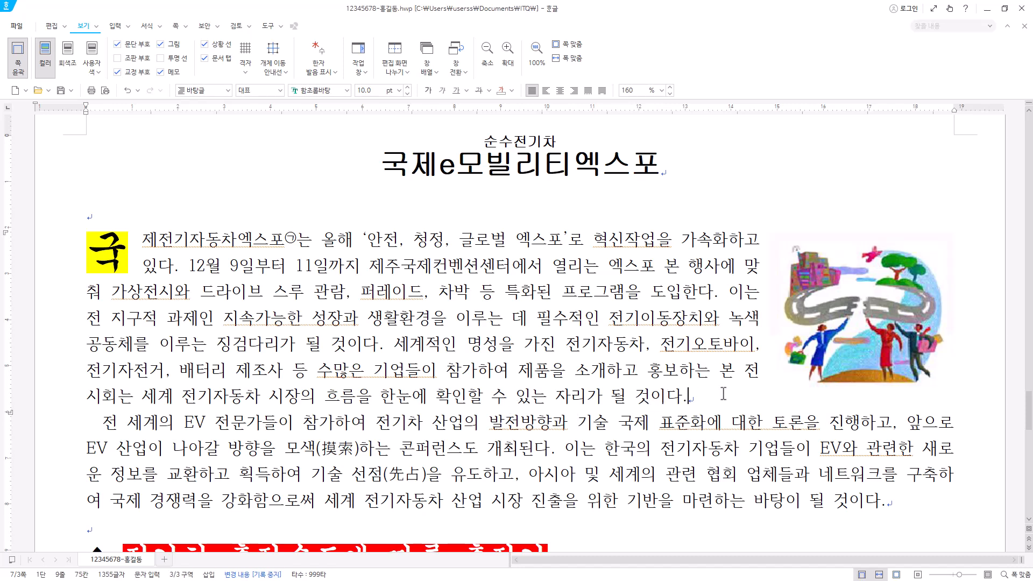